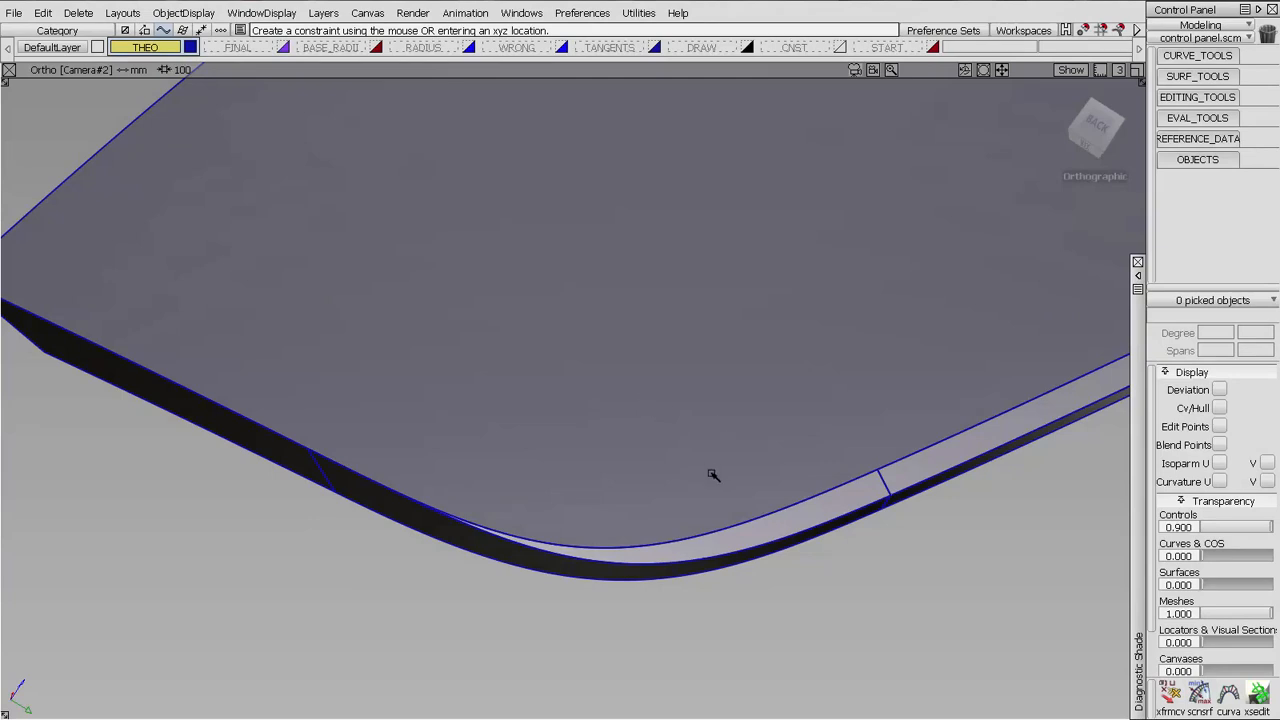
# Examine the theoretical surfaces and their rounded corner on the THEO layer from several angles
pyautogui.keyDown('alt'); pyautogui.keyDown('shift'); pyautogui.moveTo(714, 477); pyautogui.dragTo(928, 394); pyautogui.keyUp('shift'); pyautogui.keyUp('alt')
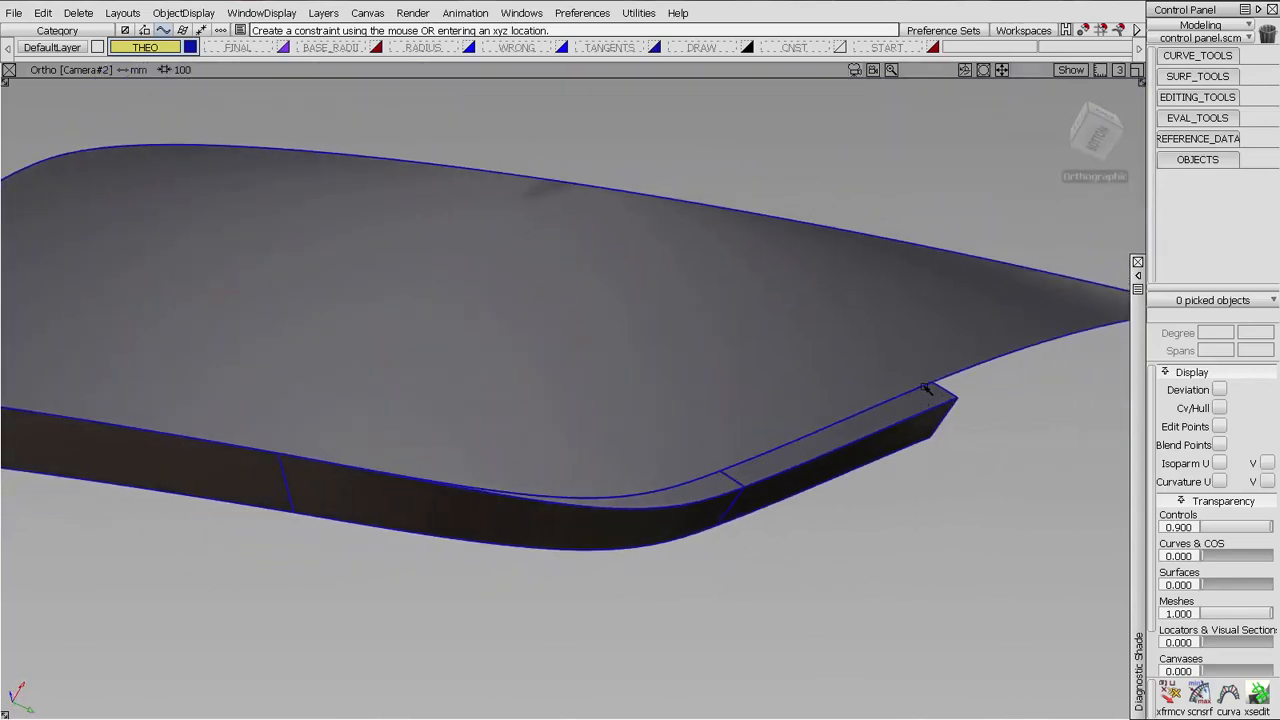
pyautogui.keyDown('alt'); pyautogui.keyDown('shift'); pyautogui.moveTo(770, 453); pyautogui.dragTo(820, 427); pyautogui.keyUp('shift'); pyautogui.keyUp('alt')
pyautogui.keyDown('alt'); pyautogui.keyDown('shift'); pyautogui.moveTo(17, 474); pyautogui.dragTo(69, 429); pyautogui.keyUp('shift'); pyautogui.keyUp('alt')
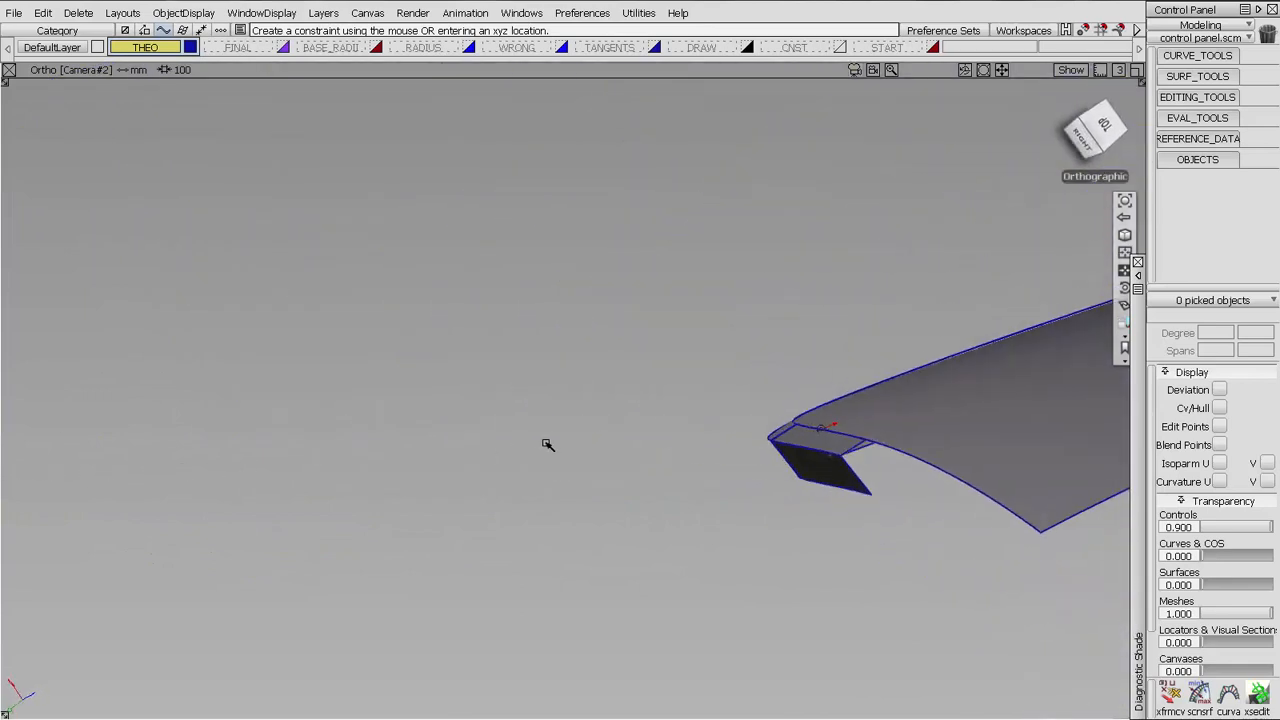
pyautogui.keyDown('alt'); pyautogui.keyDown('shift'); pyautogui.moveTo(546, 443); pyautogui.dragTo(573, 279); pyautogui.keyUp('shift'); pyautogui.keyUp('alt')
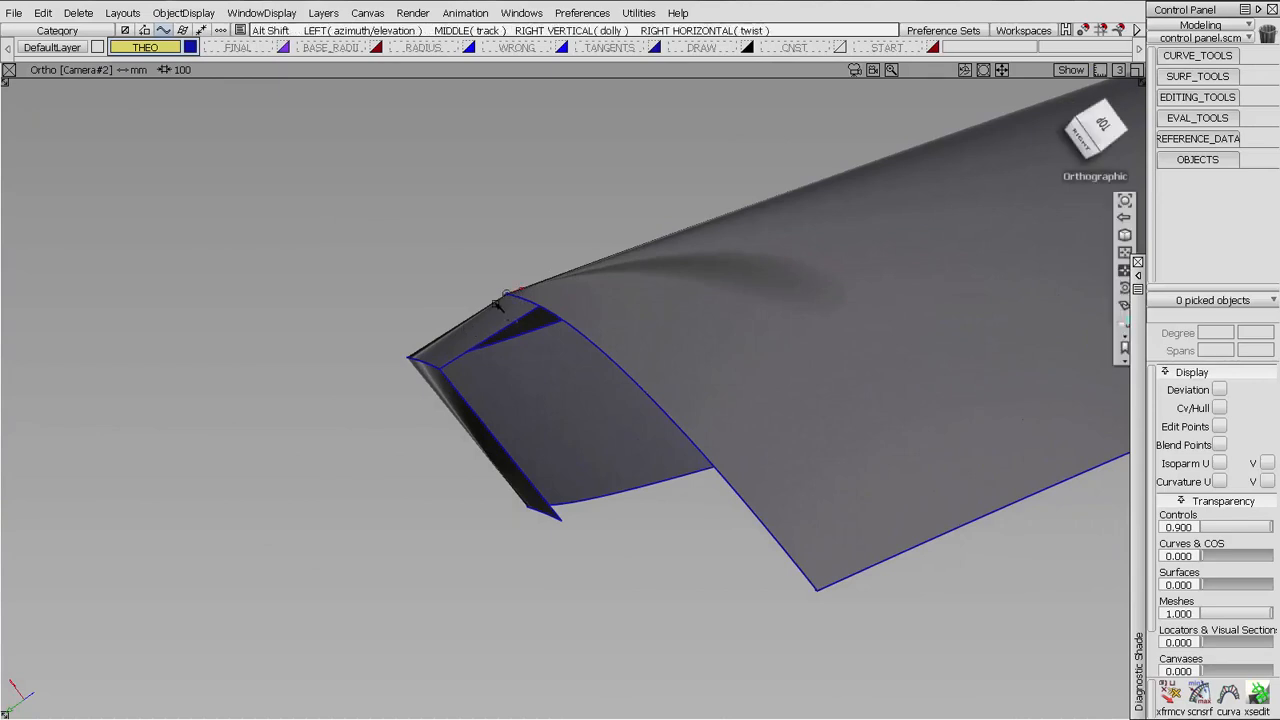
pyautogui.keyDown('alt'); pyautogui.keyDown('shift'); pyautogui.moveTo(499, 302); pyautogui.dragTo(519, 286); pyautogui.keyUp('shift'); pyautogui.keyUp('alt')
pyautogui.keyDown('alt'); pyautogui.keyDown('shift'); pyautogui.moveTo(519, 286); pyautogui.dragTo(537, 463, button='right'); pyautogui.keyUp('shift'); pyautogui.keyUp('alt')
pyautogui.keyDown('alt'); pyautogui.keyDown('shift'); pyautogui.moveTo(537, 463); pyautogui.dragTo(617, 486, button='middle'); pyautogui.keyUp('shift'); pyautogui.keyUp('alt')
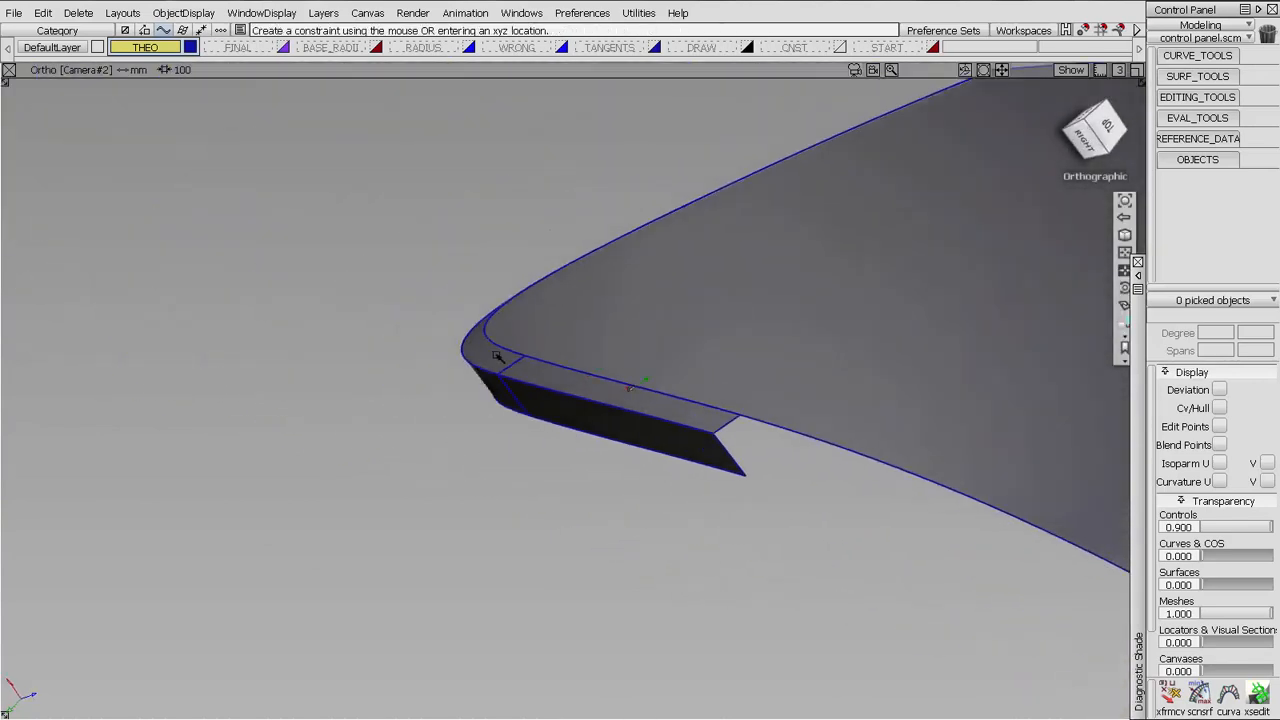
pyautogui.keyDown('alt'); pyautogui.keyDown('shift'); pyautogui.moveTo(497, 356); pyautogui.dragTo(572, 367); pyautogui.keyUp('shift'); pyautogui.keyUp('alt')
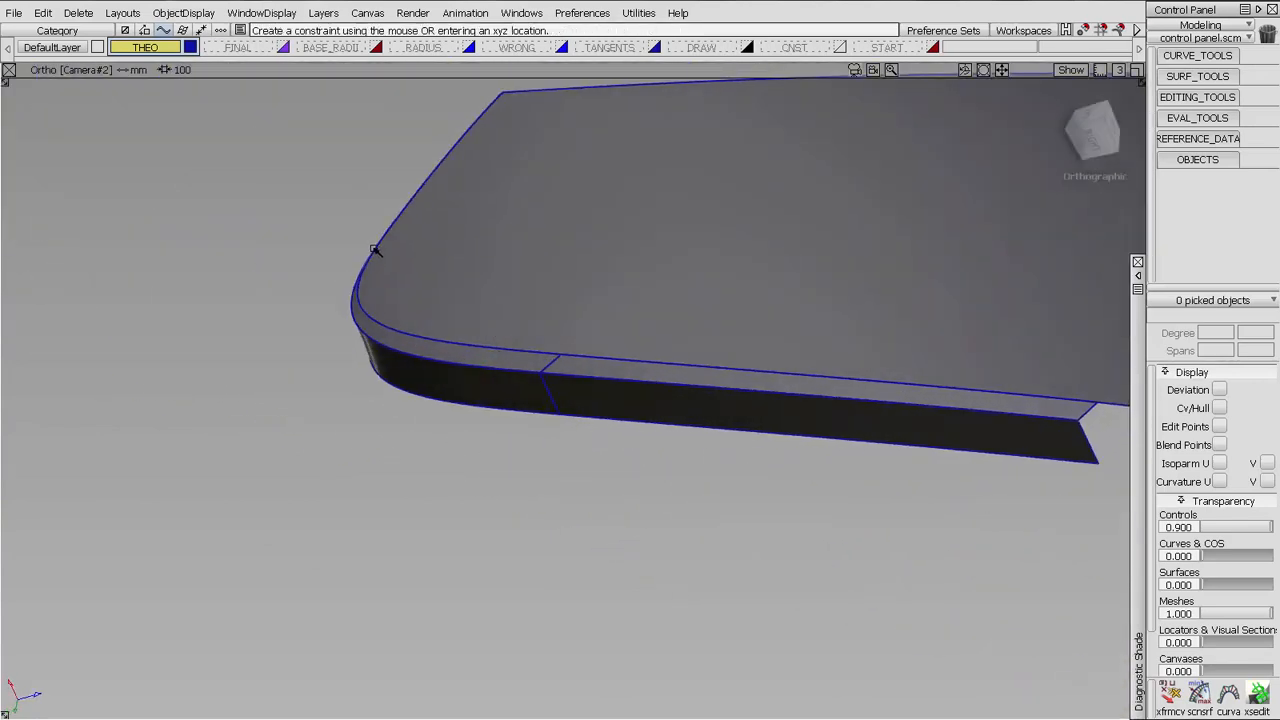
pyautogui.keyDown('alt'); pyautogui.keyDown('shift'); pyautogui.moveTo(494, 274); pyautogui.dragTo(711, 420); pyautogui.keyUp('shift'); pyautogui.keyUp('alt')
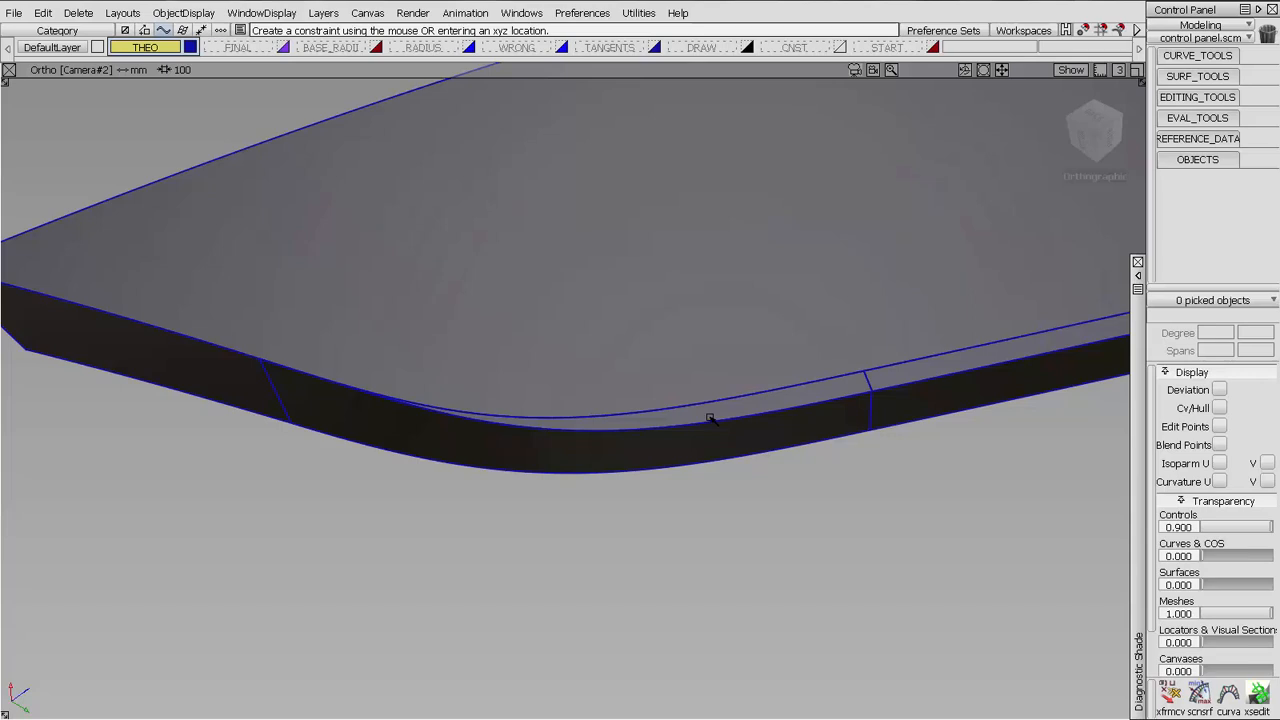
# Show only the FINAL layer and inspect the finished edge radii and corner blend from several angles
pyautogui.click(250, 50)
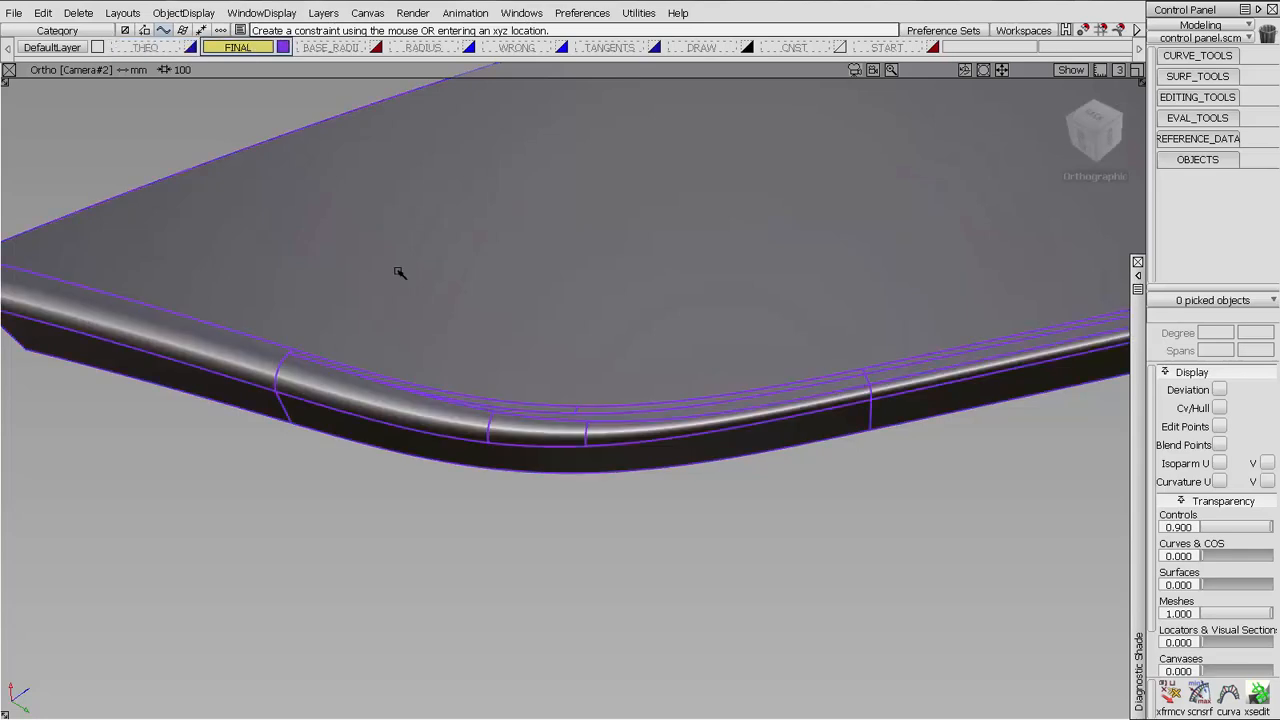
pyautogui.keyDown('alt'); pyautogui.keyDown('shift'); pyautogui.moveTo(732, 450); pyautogui.dragTo(550, 412); pyautogui.keyUp('shift'); pyautogui.keyUp('alt')
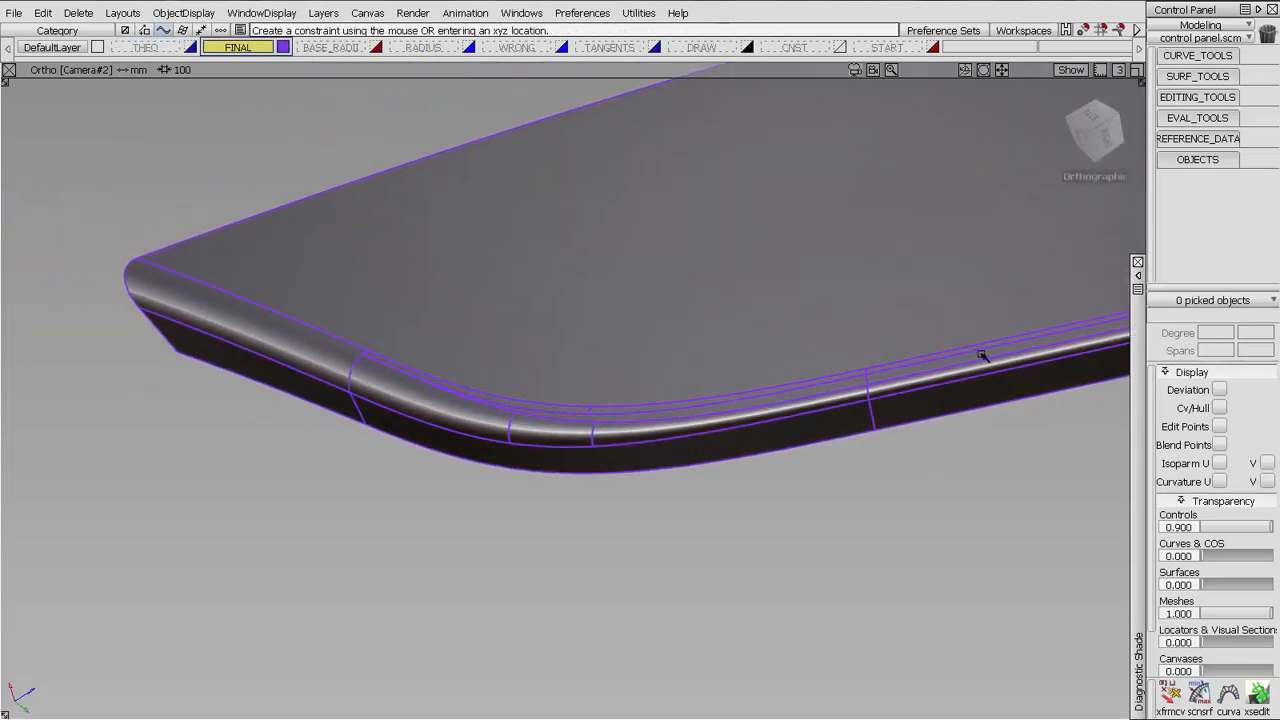
pyautogui.keyDown('alt'); pyautogui.keyDown('shift'); pyautogui.moveTo(979, 358); pyautogui.dragTo(814, 420); pyautogui.keyUp('shift'); pyautogui.keyUp('alt')
pyautogui.keyDown('alt'); pyautogui.keyDown('shift'); pyautogui.moveTo(814, 420); pyautogui.dragTo(934, 226, button='right'); pyautogui.keyUp('shift'); pyautogui.keyUp('alt')
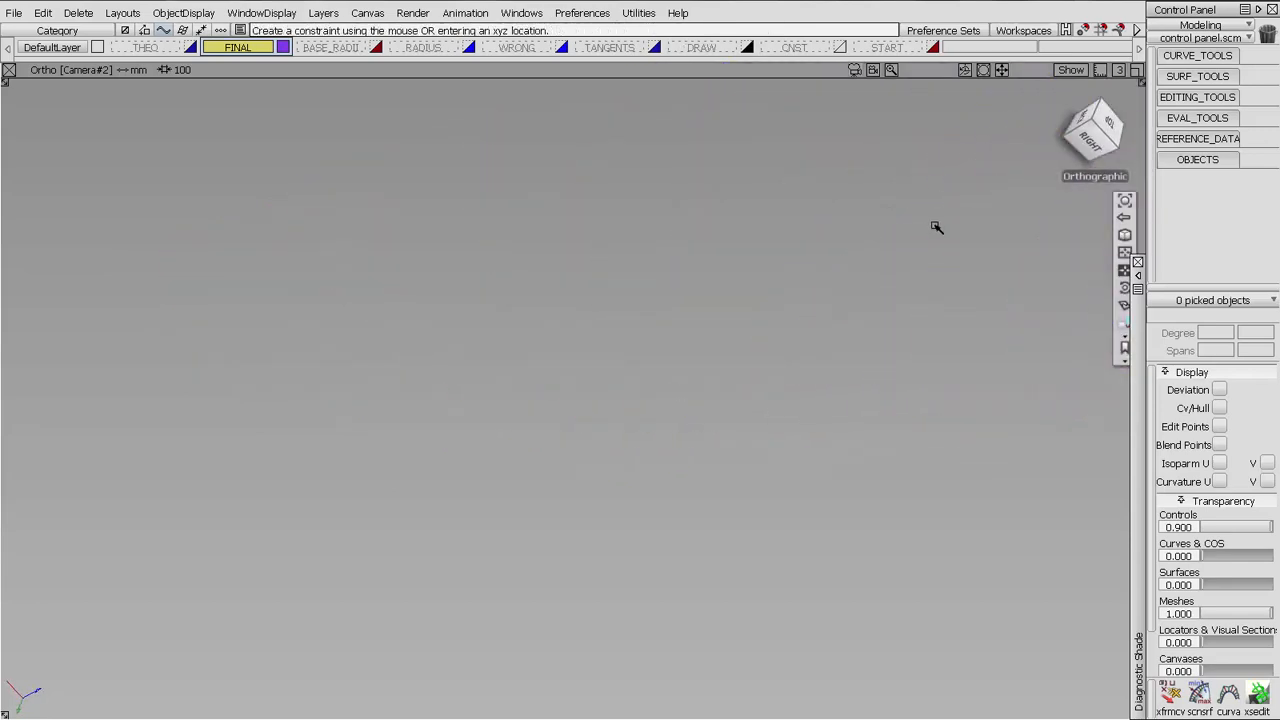
pyautogui.keyDown('alt'); pyautogui.keyDown('shift'); pyautogui.moveTo(934, 226); pyautogui.dragTo(24, 315, button='middle'); pyautogui.keyUp('shift'); pyautogui.keyUp('alt')
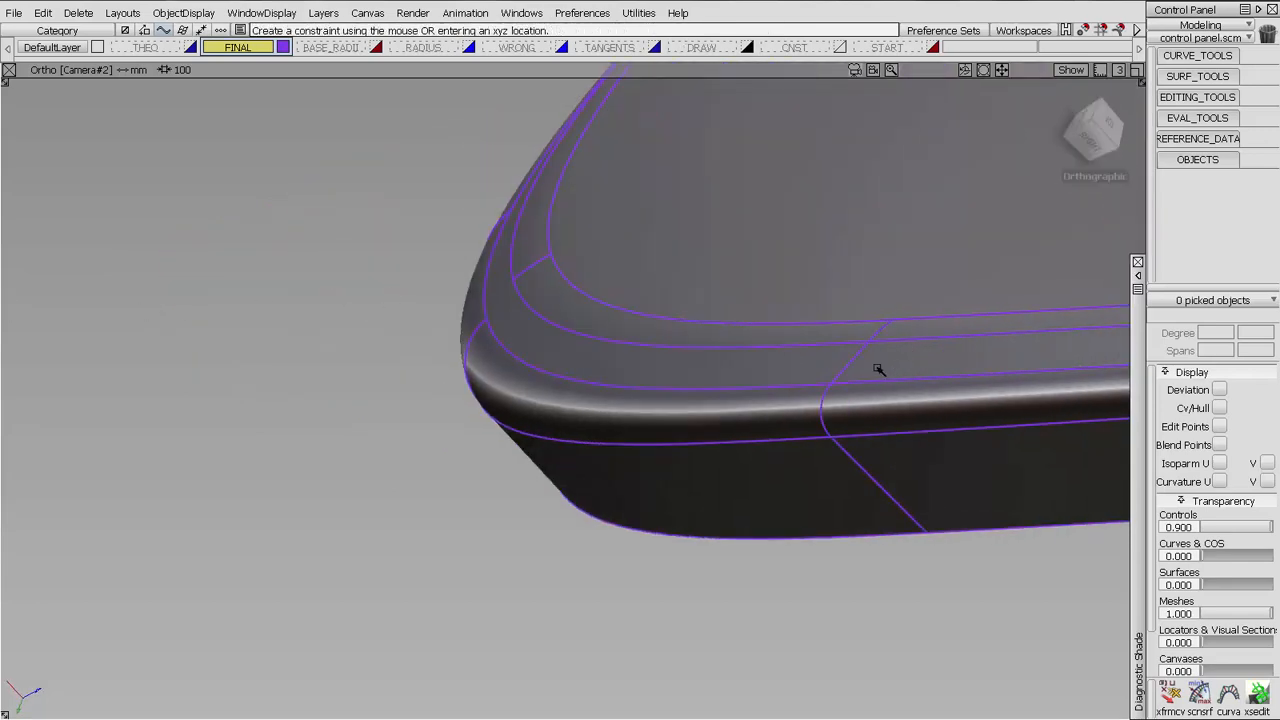
pyautogui.keyDown('alt'); pyautogui.keyDown('shift'); pyautogui.moveTo(533, 180); pyautogui.dragTo(637, 494); pyautogui.keyUp('shift'); pyautogui.keyUp('alt')
pyautogui.keyDown('alt'); pyautogui.keyDown('shift'); pyautogui.moveTo(637, 494); pyautogui.dragTo(763, 520, button='middle'); pyautogui.keyUp('shift'); pyautogui.keyUp('alt')
pyautogui.keyDown('alt'); pyautogui.keyDown('shift'); pyautogui.moveTo(763, 520); pyautogui.dragTo(780, 515); pyautogui.keyUp('shift'); pyautogui.keyUp('alt')
pyautogui.keyDown('alt'); pyautogui.keyDown('shift'); pyautogui.moveTo(780, 515); pyautogui.dragTo(824, 522, button='middle'); pyautogui.keyUp('shift'); pyautogui.keyUp('alt')
pyautogui.keyDown('alt'); pyautogui.keyDown('shift'); pyautogui.moveTo(824, 522); pyautogui.dragTo(768, 446); pyautogui.keyUp('shift'); pyautogui.keyUp('alt')
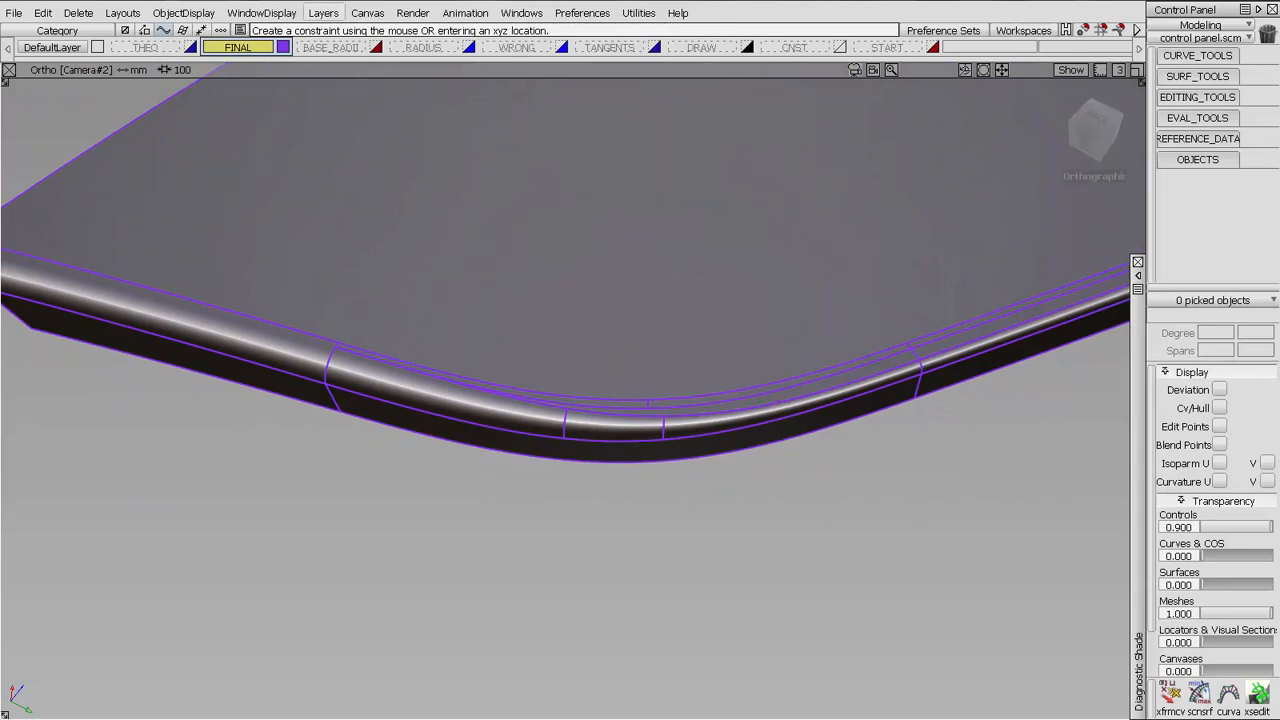
# Compare the BASE_RADII layer with the THEO layer and inspect where the base radii stop at the corner
pyautogui.click(330, 48)
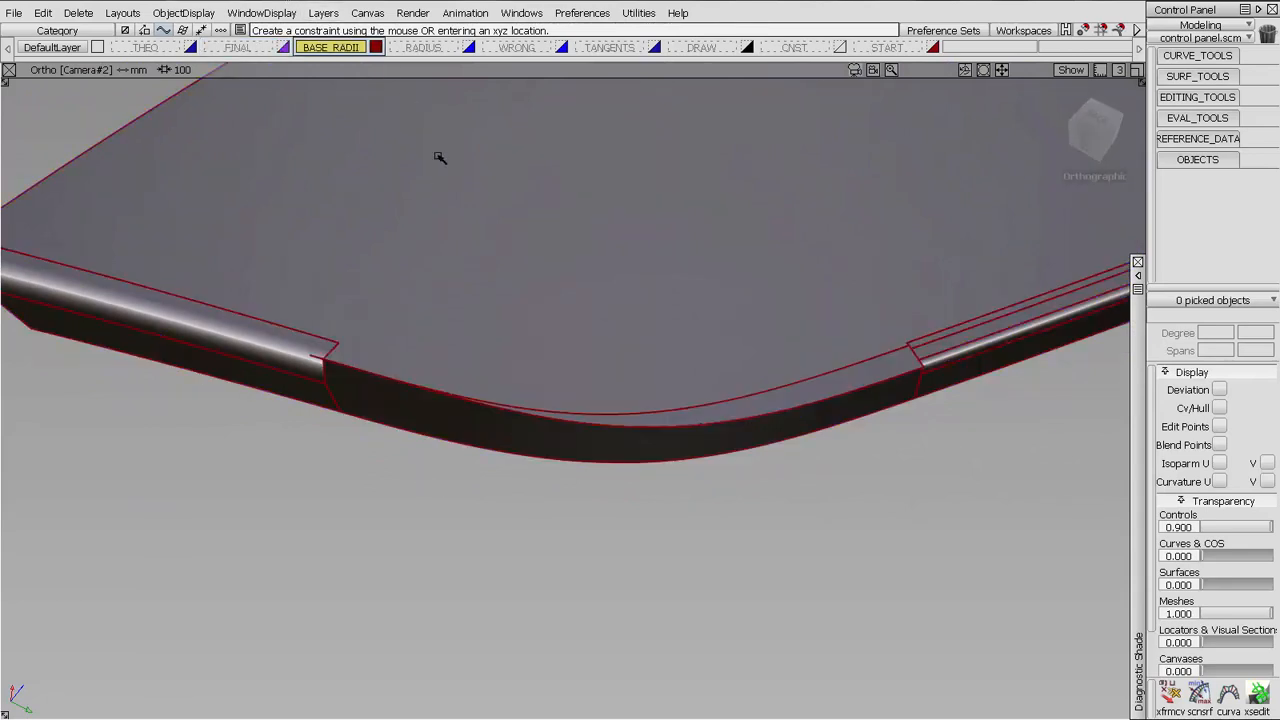
pyautogui.click(145, 48)
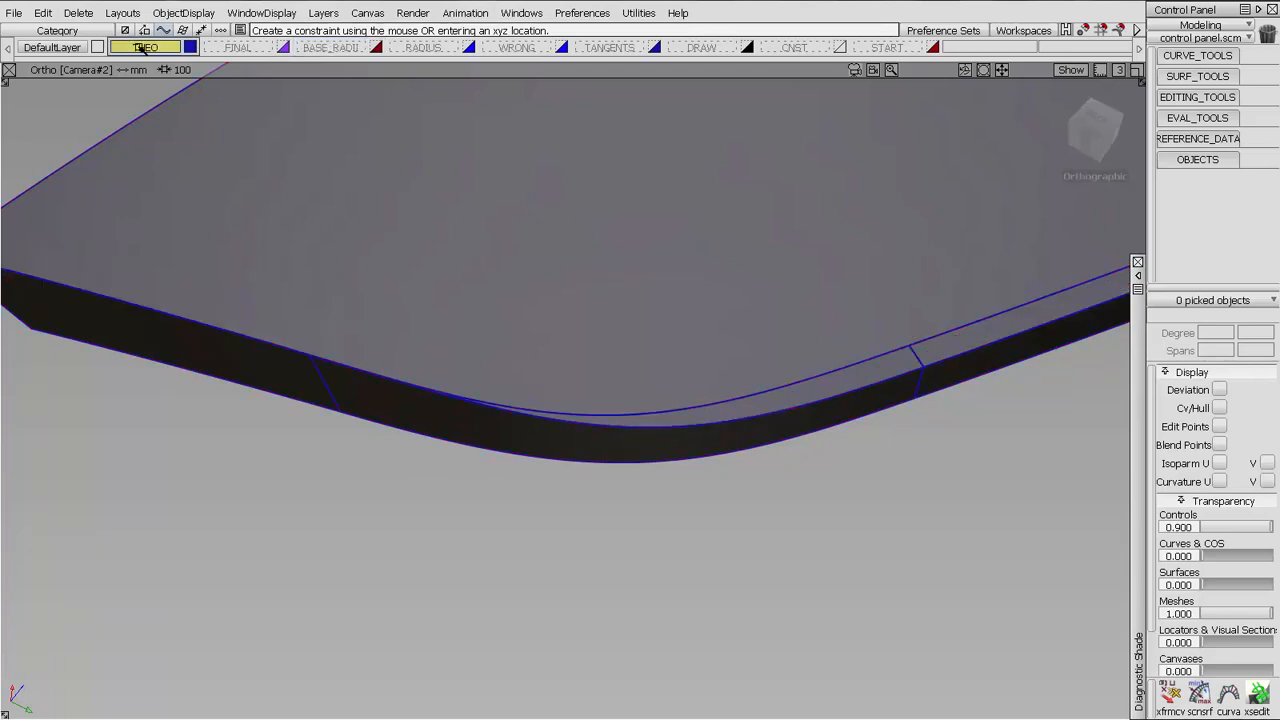
pyautogui.click(338, 48)
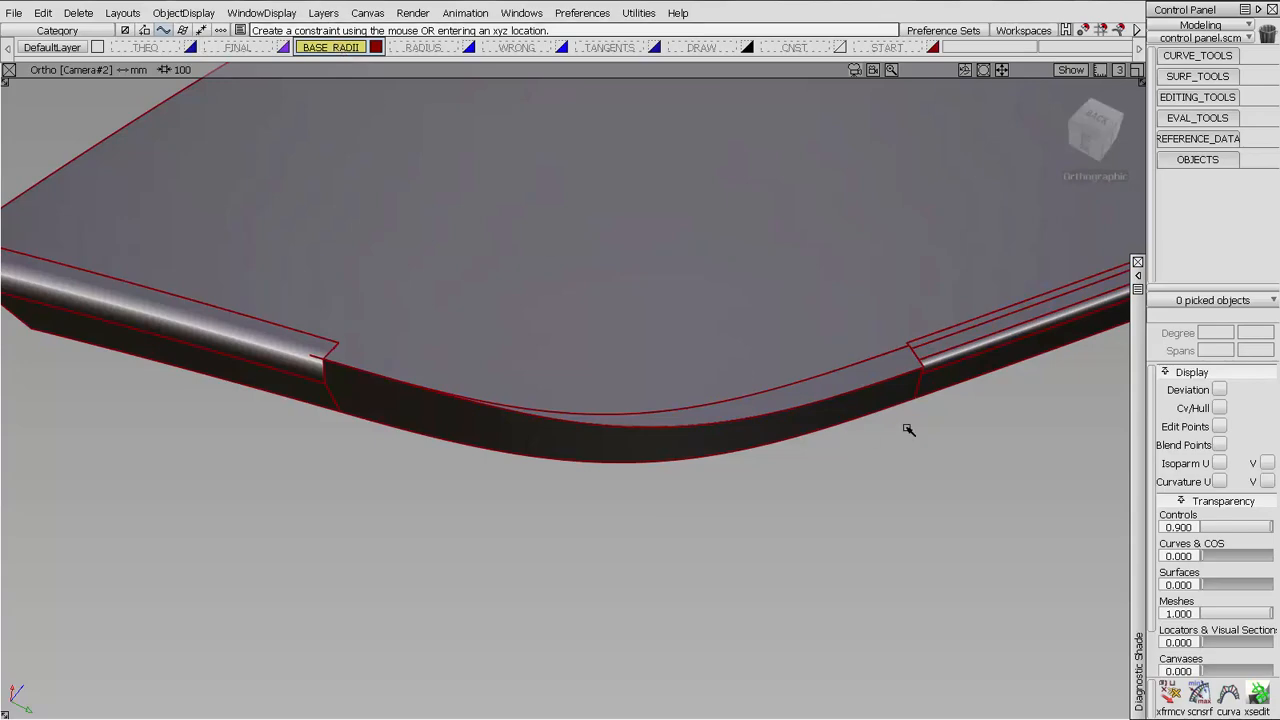
pyautogui.keyDown('alt'); pyautogui.keyDown('shift'); pyautogui.moveTo(909, 360); pyautogui.dragTo(693, 364); pyautogui.keyUp('shift'); pyautogui.keyUp('alt')
pyautogui.keyDown('alt'); pyautogui.keyDown('shift'); pyautogui.moveTo(693, 364); pyautogui.dragTo(709, 163, button='right'); pyautogui.keyUp('shift'); pyautogui.keyUp('alt')
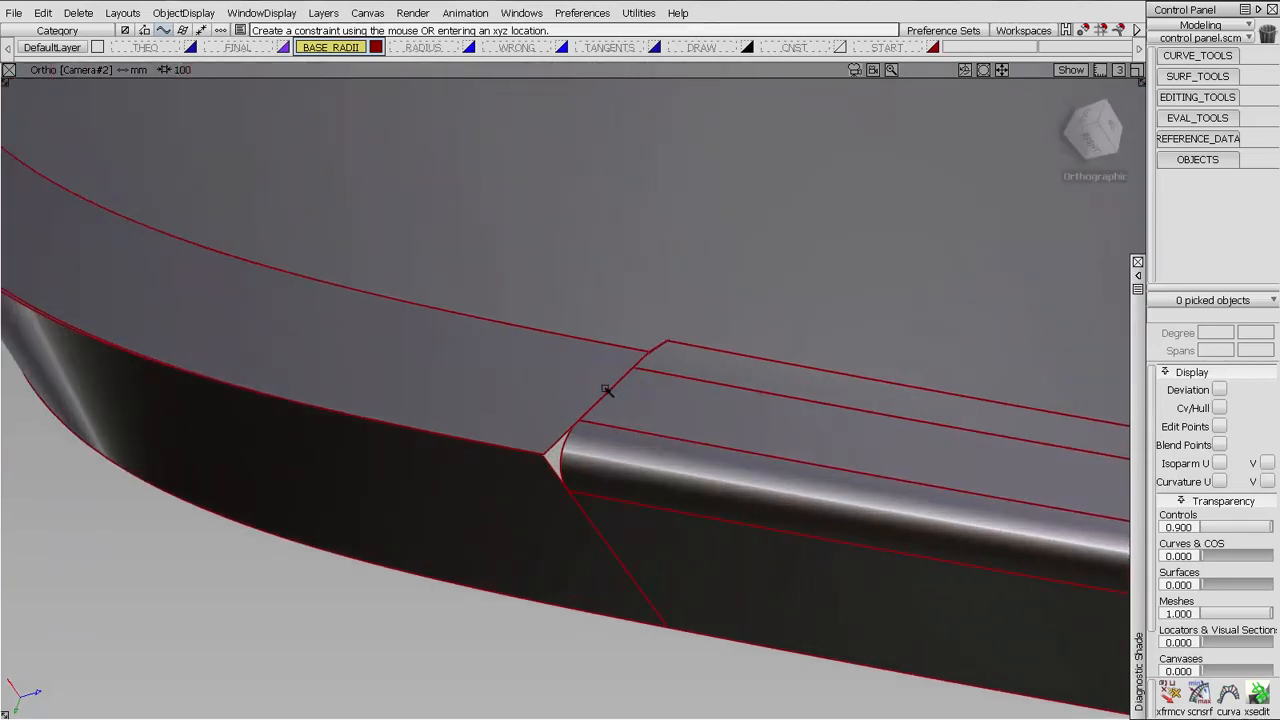
pyautogui.keyDown('alt'); pyautogui.keyDown('shift'); pyautogui.moveTo(332, 198); pyautogui.dragTo(469, 306, button='right'); pyautogui.keyUp('shift'); pyautogui.keyUp('alt')
# Show only the RADIUS layer and check the U curvature of the radius surface along the straight edge
pyautogui.click(415, 48)
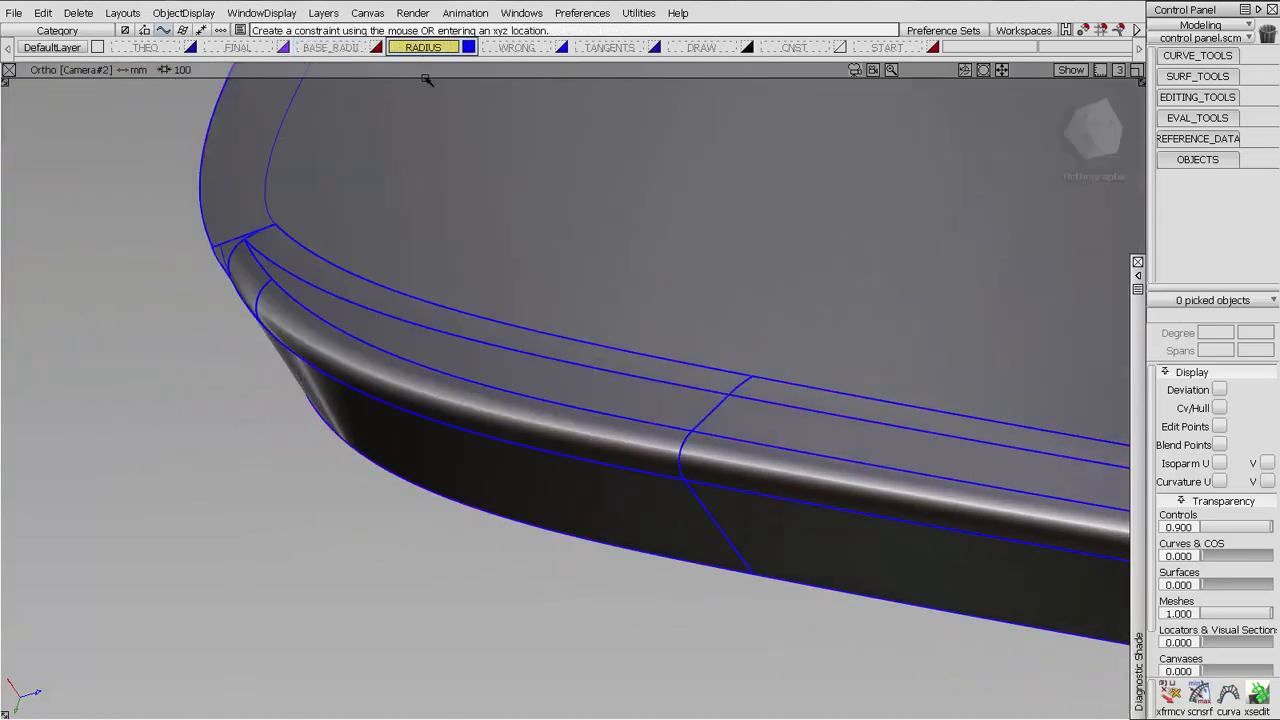
pyautogui.keyDown('alt'); pyautogui.keyDown('shift'); pyautogui.moveTo(621, 400); pyautogui.dragTo(607, 418, button='right'); pyautogui.keyUp('shift'); pyautogui.keyUp('alt')
pyautogui.keyDown('alt'); pyautogui.keyDown('shift'); pyautogui.moveTo(607, 418); pyautogui.dragTo(665, 441); pyautogui.keyUp('shift'); pyautogui.keyUp('alt')
pyautogui.click(912, 436)
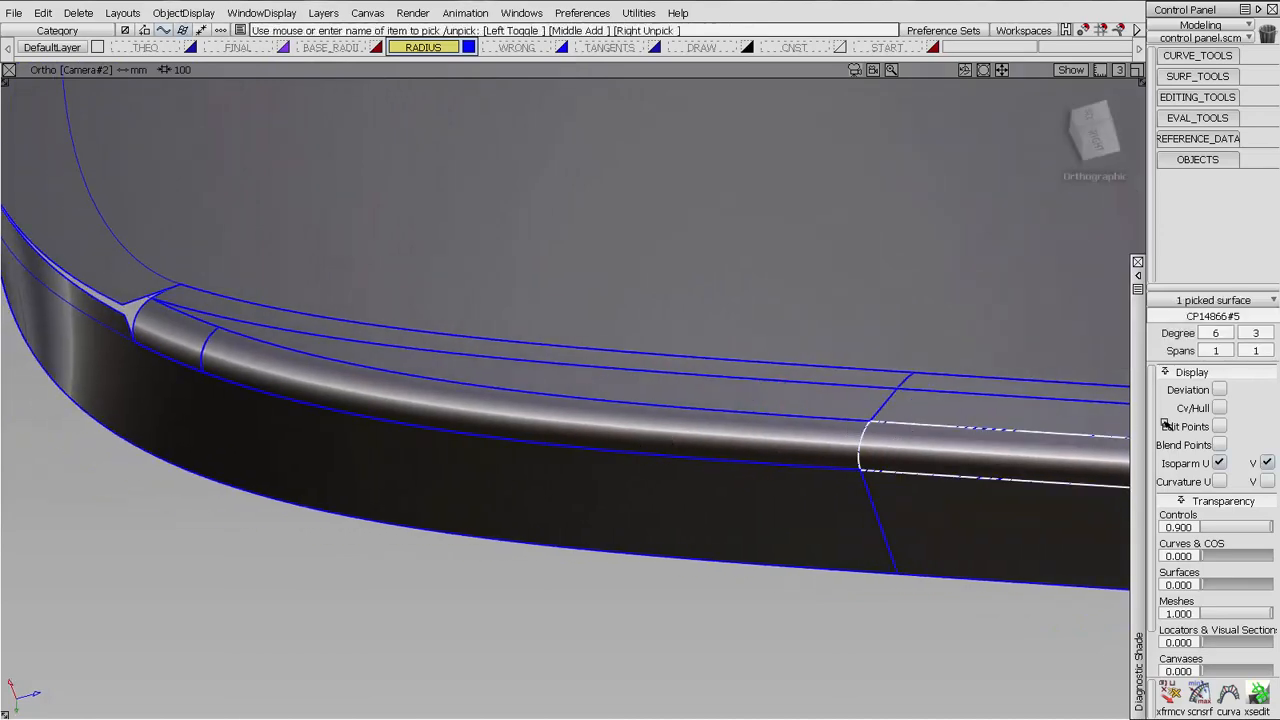
pyautogui.click(1225, 482)
pyautogui.keyDown('alt'); pyautogui.keyDown('shift'); pyautogui.moveTo(690, 450); pyautogui.dragTo(1016, 553); pyautogui.keyUp('shift'); pyautogui.keyUp('alt')
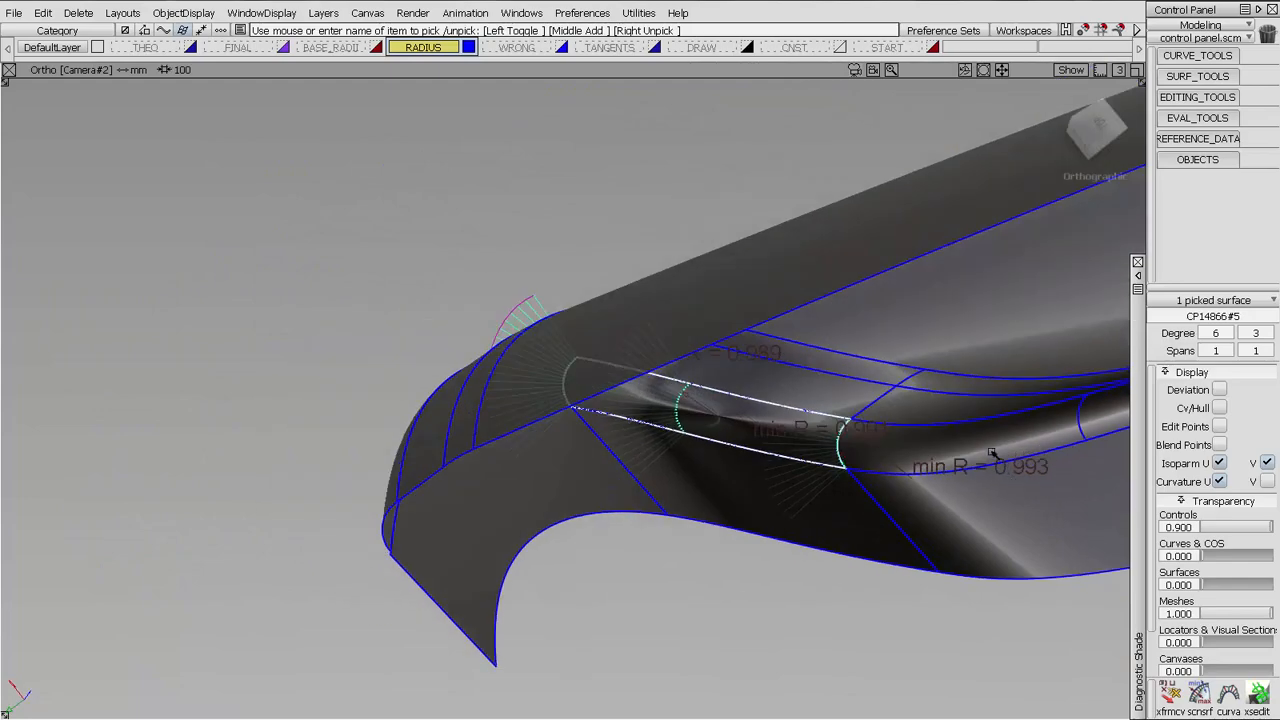
pyautogui.click(1219, 482)
pyautogui.keyDown('alt'); pyautogui.keyDown('shift'); pyautogui.moveTo(660, 420); pyautogui.dragTo(535, 355); pyautogui.keyUp('shift'); pyautogui.keyUp('alt')
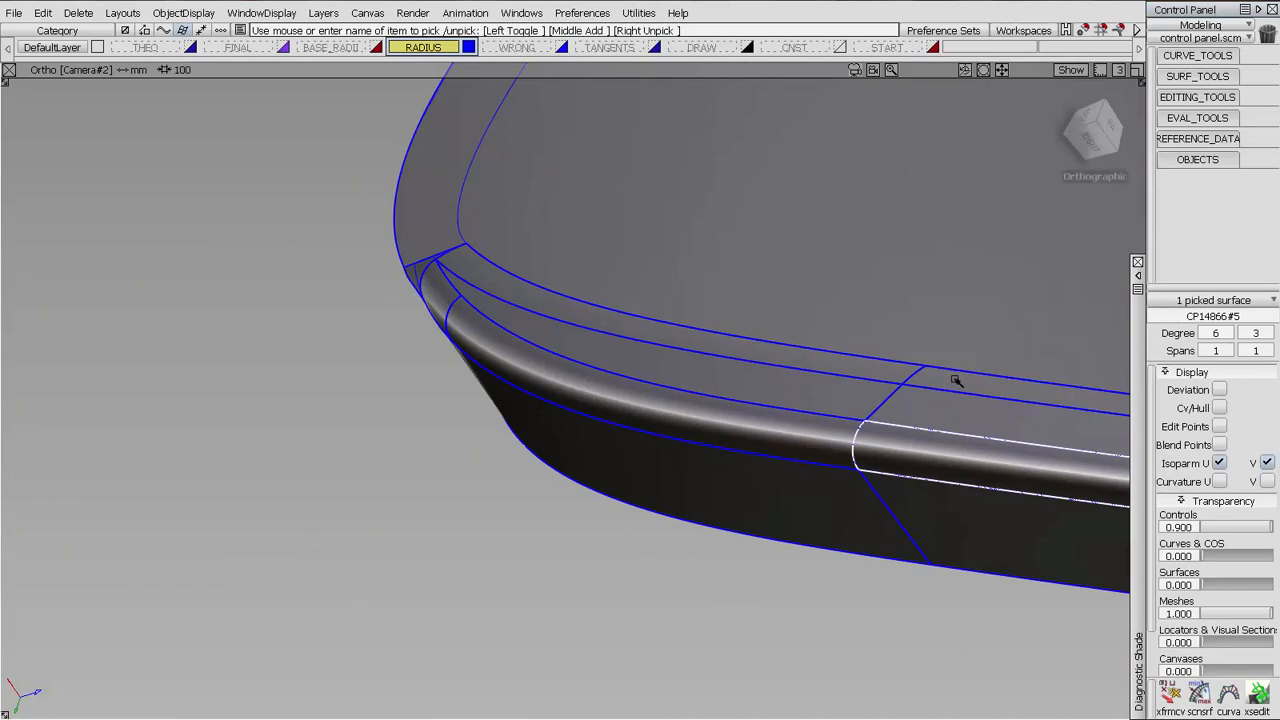
# Inspect the open gap between the corner radii and display the CVs of the three curves bridging it
pyautogui.keyDown('alt'); pyautogui.keyDown('shift'); pyautogui.moveTo(443, 265); pyautogui.dragTo(670, 361); pyautogui.keyUp('shift'); pyautogui.keyUp('alt')
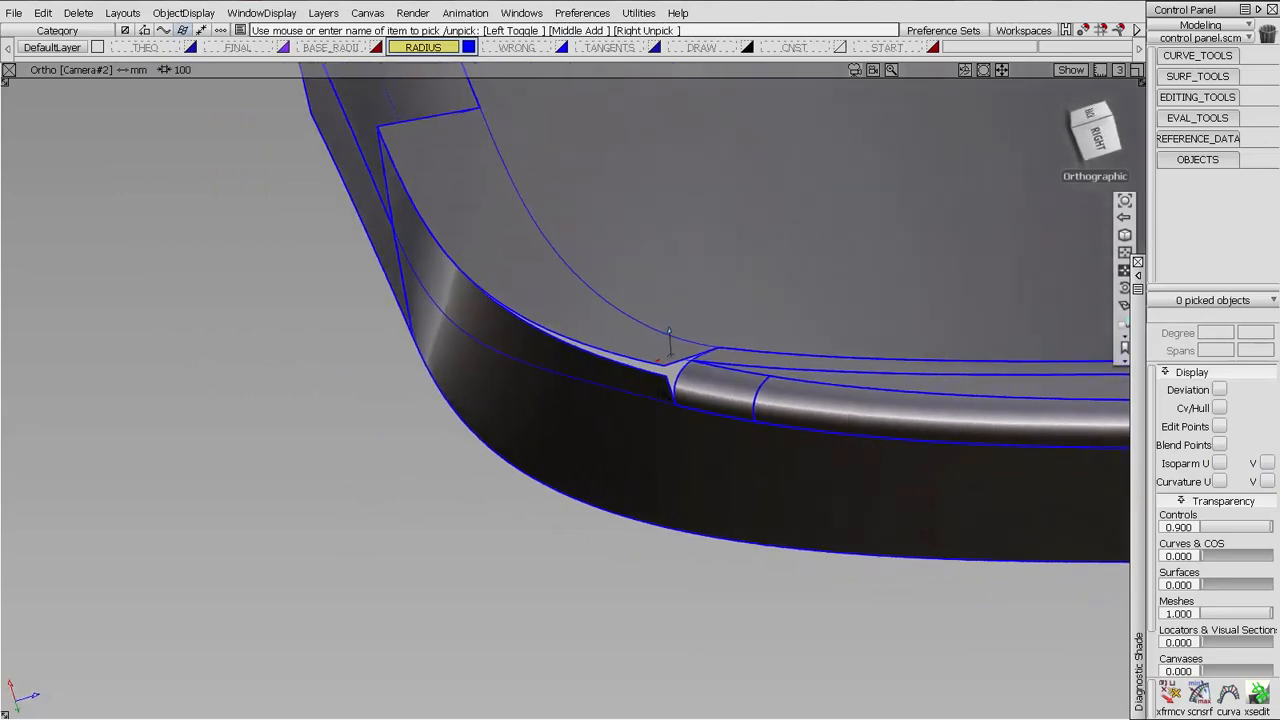
pyautogui.keyDown('ctrl'); pyautogui.keyDown('shift'); pyautogui.moveTo(457, 290); pyautogui.dragTo(674, 334); pyautogui.keyUp('shift'); pyautogui.keyUp('ctrl')
pyautogui.click(1222, 407)
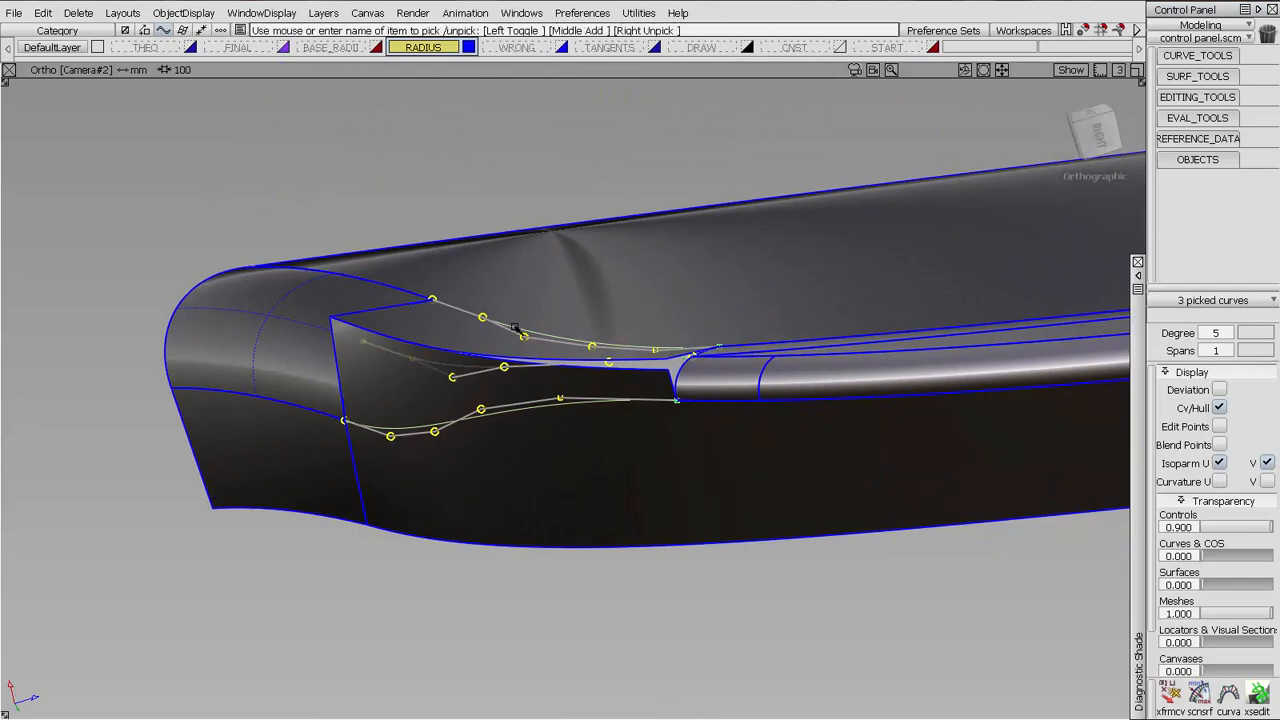
pyautogui.keyDown('alt'); pyautogui.keyDown('shift'); pyautogui.moveTo(515, 328); pyautogui.dragTo(697, 410); pyautogui.keyUp('shift'); pyautogui.keyUp('alt')
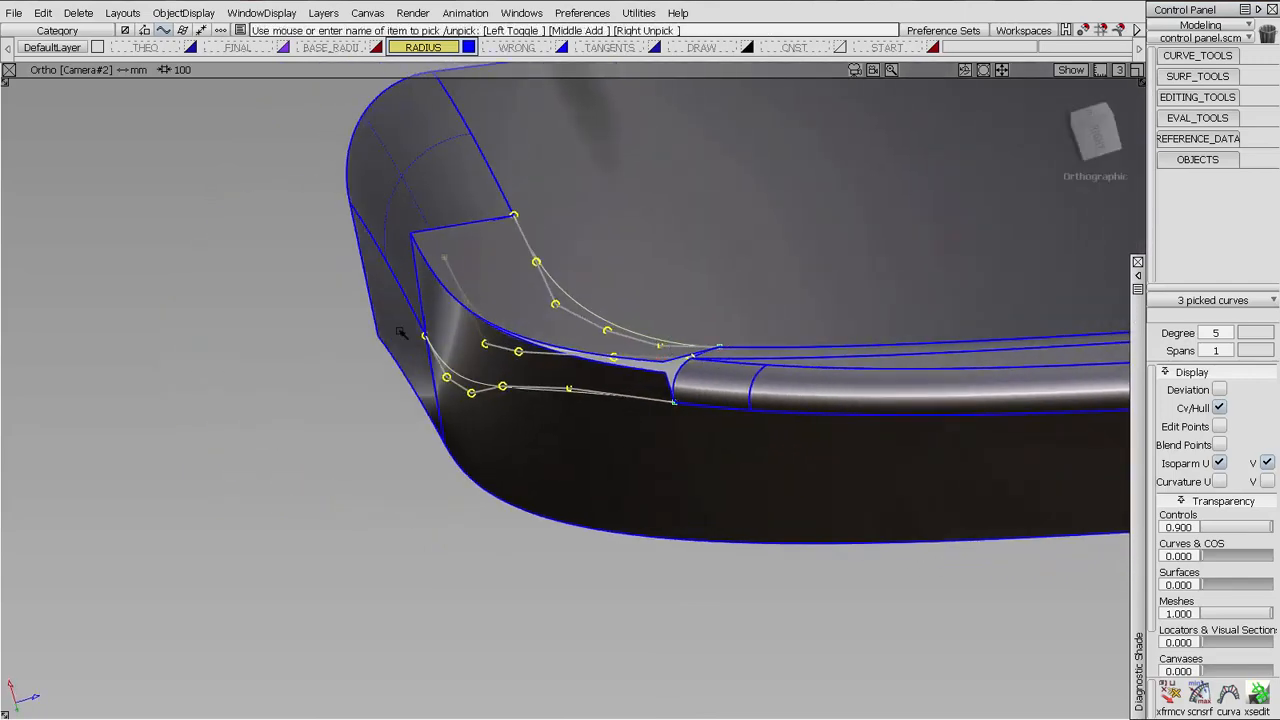
pyautogui.click(520, 432)
pyautogui.keyDown('alt'); pyautogui.keyDown('shift'); pyautogui.moveTo(520, 432); pyautogui.dragTo(622, 403); pyautogui.keyUp('shift'); pyautogui.keyUp('alt')
pyautogui.keyDown('alt'); pyautogui.keyDown('shift'); pyautogui.moveTo(622, 403); pyautogui.dragTo(655, 469, button='right'); pyautogui.keyUp('shift'); pyautogui.keyUp('alt')
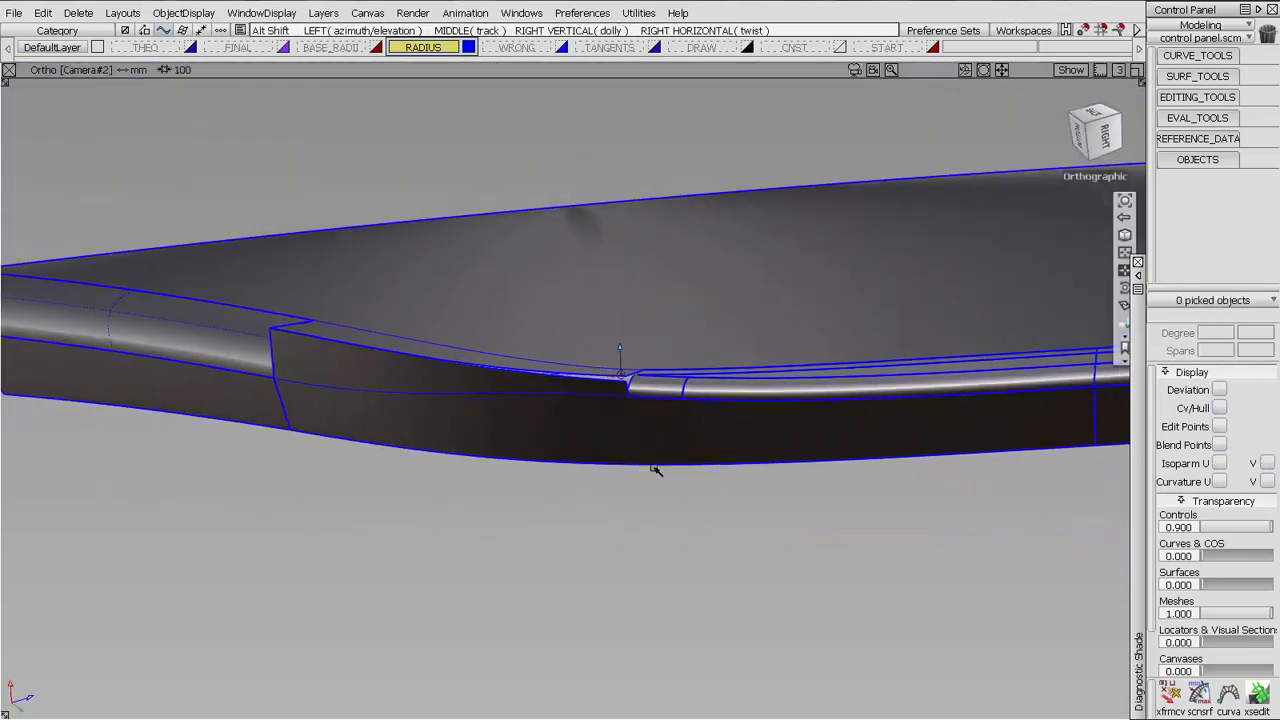
pyautogui.keyDown('alt'); pyautogui.keyDown('shift'); pyautogui.moveTo(652, 469); pyautogui.dragTo(640, 474); pyautogui.keyUp('shift'); pyautogui.keyUp('alt')
# Show only the WRONG layer and inspect how its corner blend meets the smaller edge radius
pyautogui.click(523, 48)
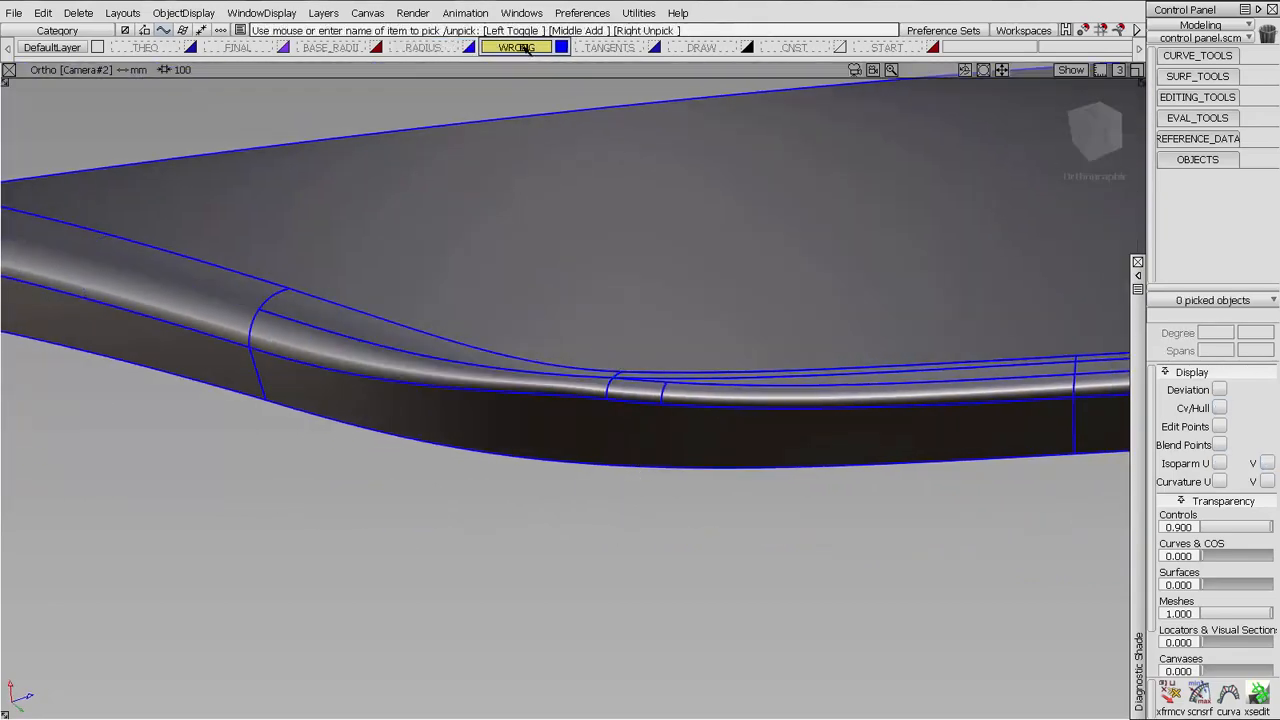
pyautogui.keyDown('alt'); pyautogui.keyDown('shift'); pyautogui.moveTo(632, 375); pyautogui.dragTo(750, 399); pyautogui.keyUp('shift'); pyautogui.keyUp('alt')
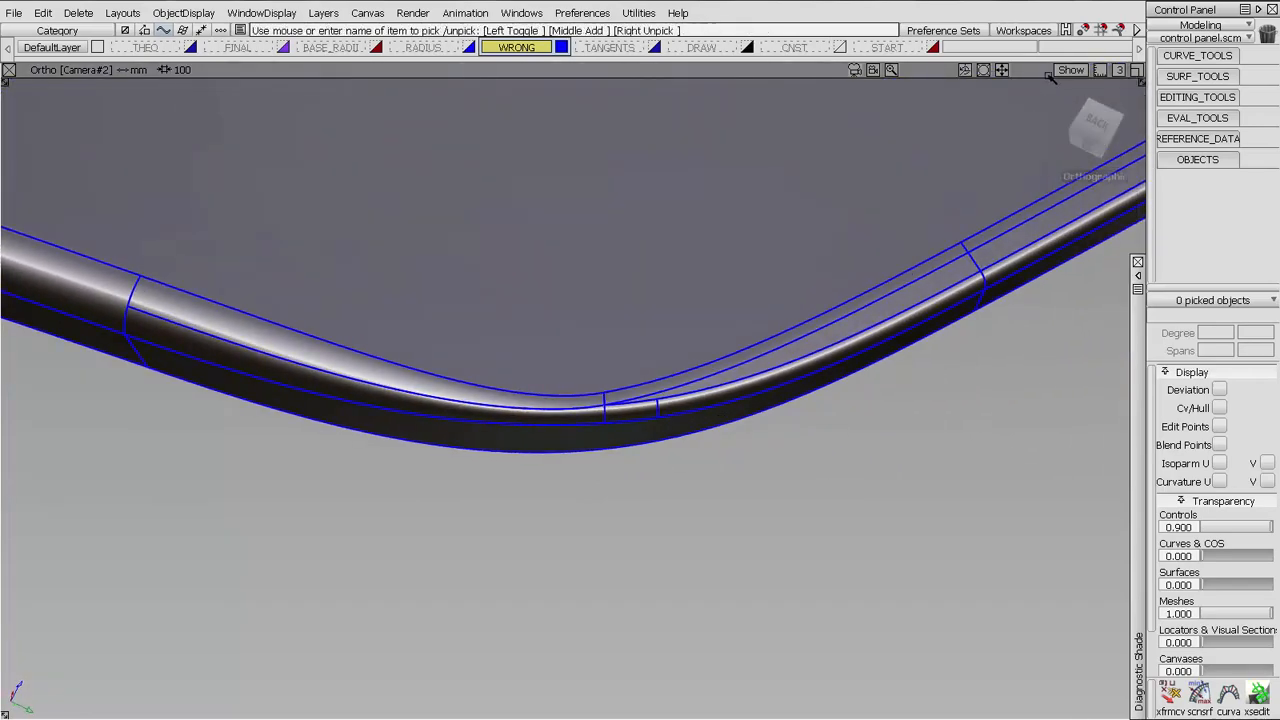
pyautogui.keyDown('alt'); pyautogui.keyDown('shift'); pyautogui.moveTo(706, 500); pyautogui.dragTo(694, 449); pyautogui.keyUp('shift'); pyautogui.keyUp('alt')
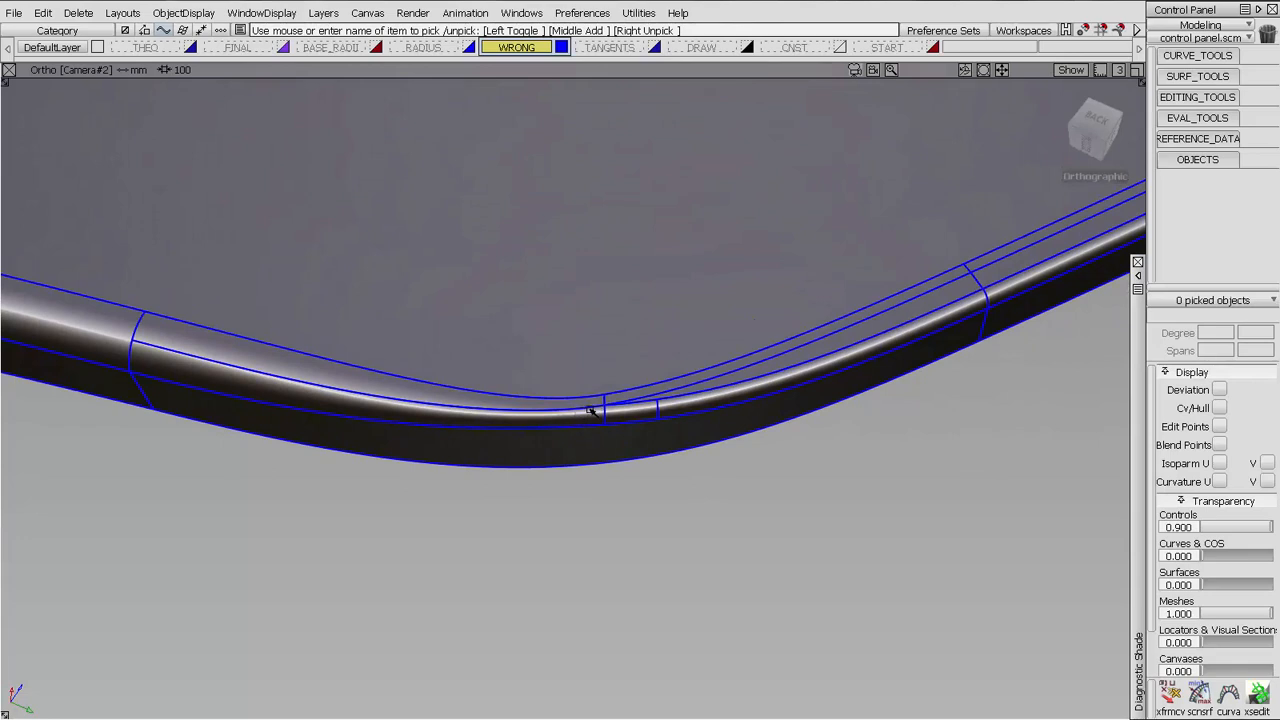
pyautogui.keyDown('alt'); pyautogui.keyDown('shift'); pyautogui.moveTo(594, 412); pyautogui.dragTo(708, 455); pyautogui.keyUp('shift'); pyautogui.keyUp('alt')
# Hide all displayed object types to examine the wrong blend's highlights from several angles, and turn Model display back on
pyautogui.click(1071, 69)
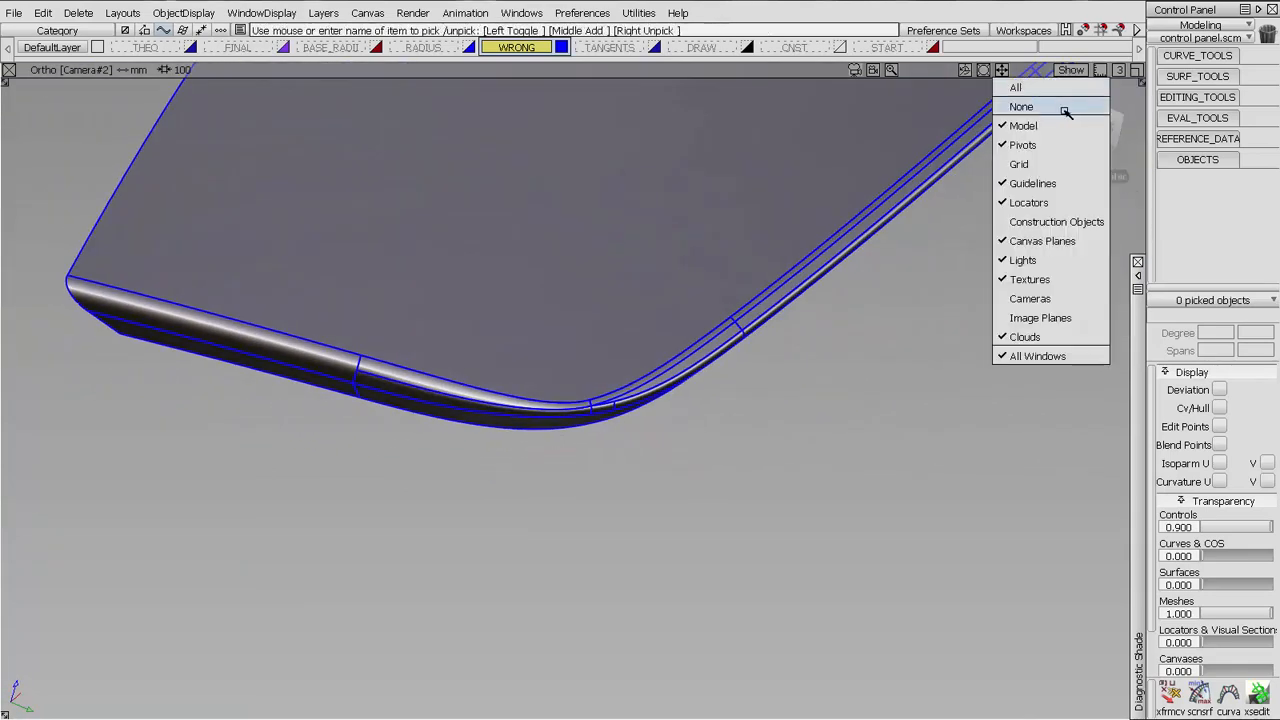
pyautogui.click(1066, 106)
pyautogui.keyDown('alt'); pyautogui.keyDown('shift'); pyautogui.moveTo(815, 282); pyautogui.dragTo(758, 281); pyautogui.keyUp('shift'); pyautogui.keyUp('alt')
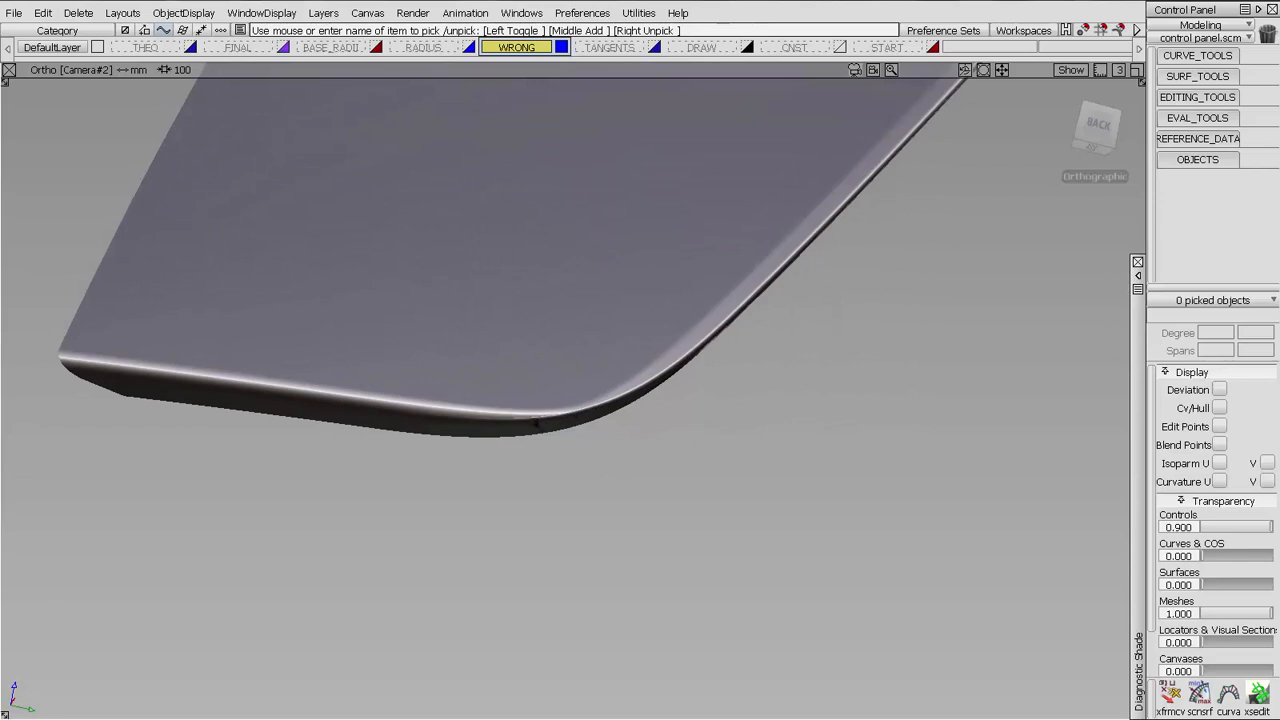
pyautogui.moveTo(560, 385)
pyautogui.keyDown('alt'); pyautogui.keyDown('shift'); pyautogui.mouseDown(button='right')
pyautogui.moveTo(614, 363)
pyautogui.moveTo(651, 409)
pyautogui.mouseUp(button='right'); pyautogui.keyUp('shift'); pyautogui.keyUp('alt')
pyautogui.keyDown('alt'); pyautogui.keyDown('shift'); pyautogui.moveTo(651, 409); pyautogui.dragTo(540, 451); pyautogui.keyUp('shift'); pyautogui.keyUp('alt')
pyautogui.keyDown('alt'); pyautogui.keyDown('shift'); pyautogui.click(541, 450); pyautogui.keyUp('shift'); pyautogui.keyUp('alt')
pyautogui.keyDown('alt'); pyautogui.keyDown('shift'); pyautogui.moveTo(541, 450); pyautogui.dragTo(617, 466, button='right'); pyautogui.keyUp('shift'); pyautogui.keyUp('alt')
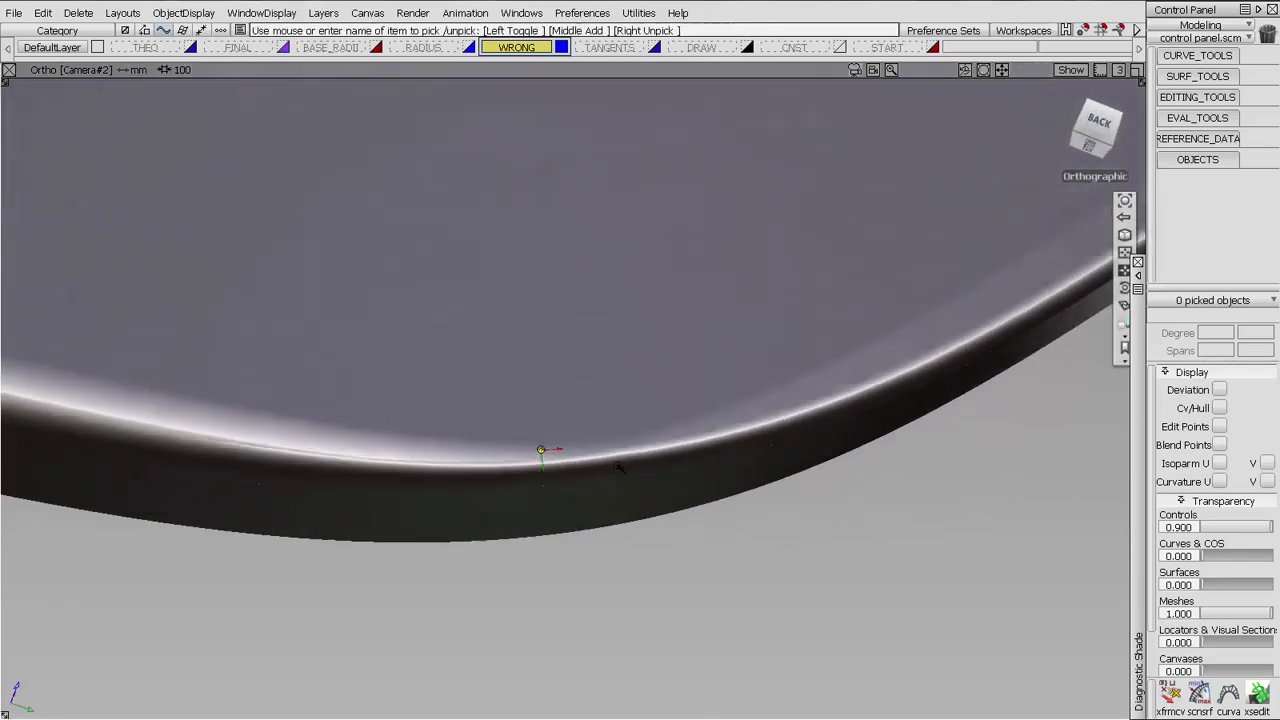
pyautogui.keyDown('alt'); pyautogui.keyDown('shift'); pyautogui.moveTo(619, 467); pyautogui.dragTo(590, 480); pyautogui.keyUp('shift'); pyautogui.keyUp('alt')
pyautogui.keyDown('alt'); pyautogui.keyDown('shift'); pyautogui.moveTo(590, 480); pyautogui.dragTo(550, 539, button='right'); pyautogui.keyUp('shift'); pyautogui.keyUp('alt')
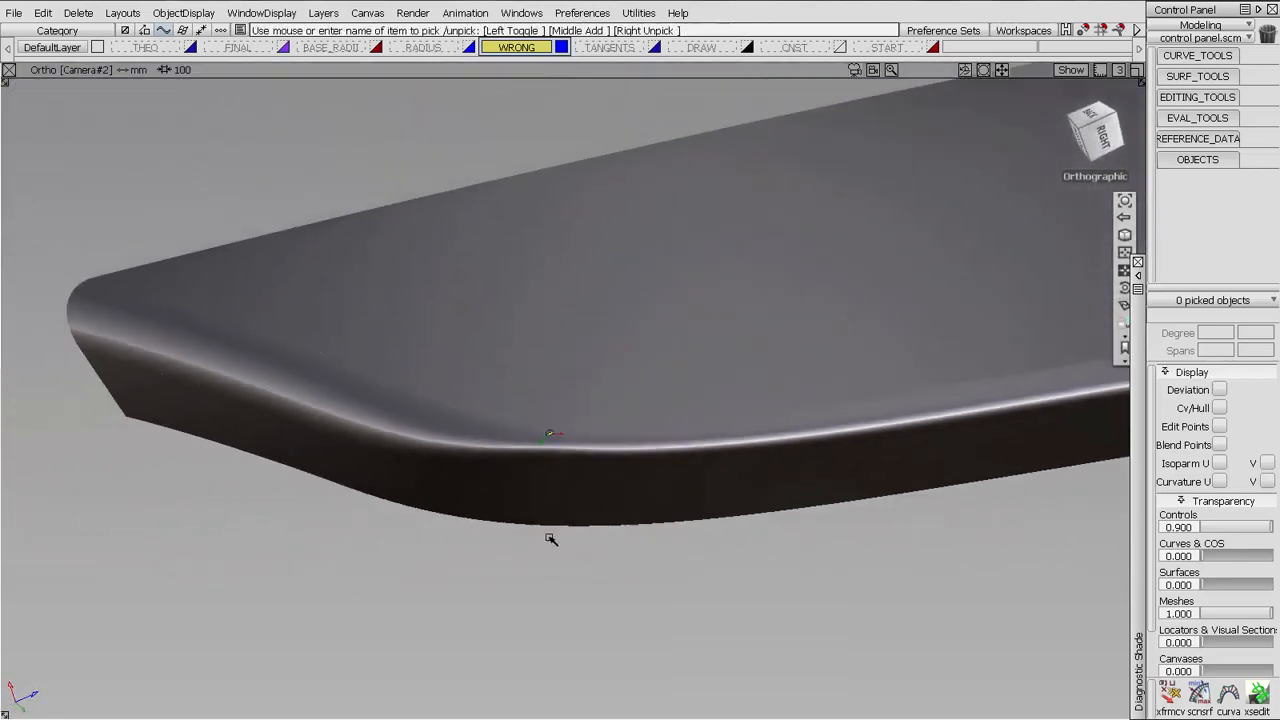
pyautogui.keyDown('alt'); pyautogui.keyDown('shift'); pyautogui.moveTo(550, 539); pyautogui.dragTo(585, 403); pyautogui.keyUp('shift'); pyautogui.keyUp('alt')
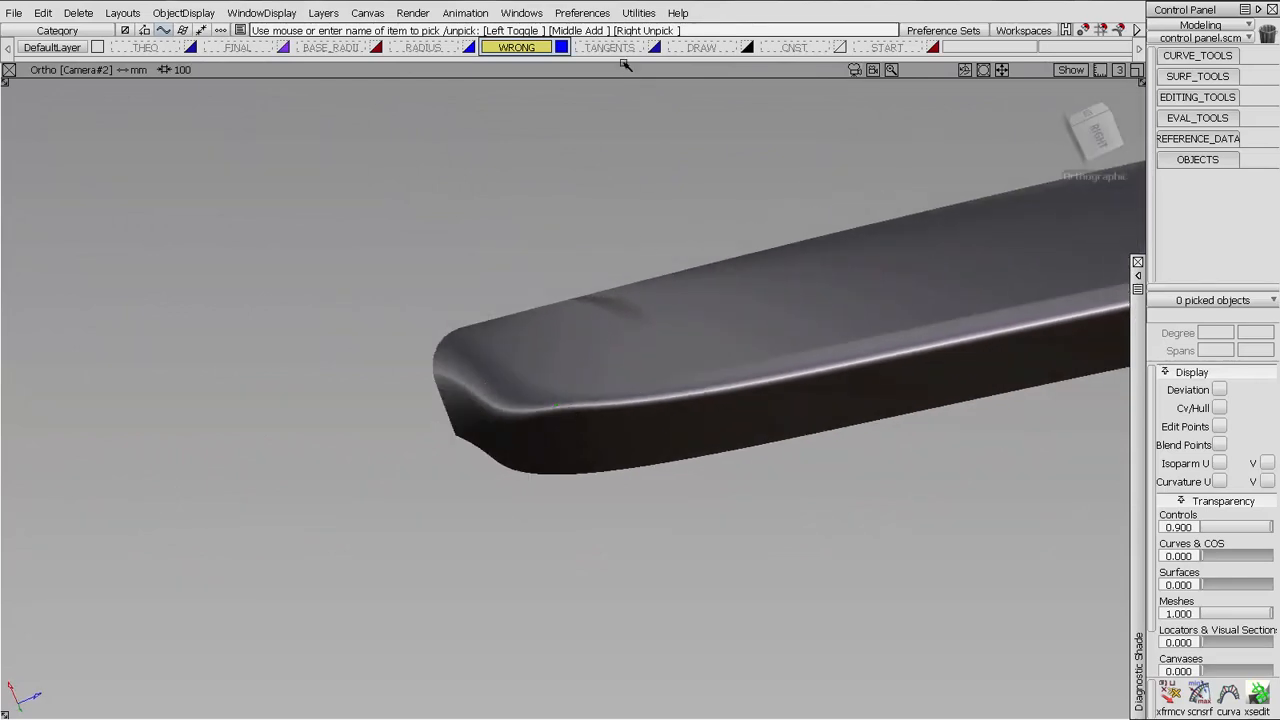
pyautogui.click(1071, 69)
pyautogui.click(1055, 126)
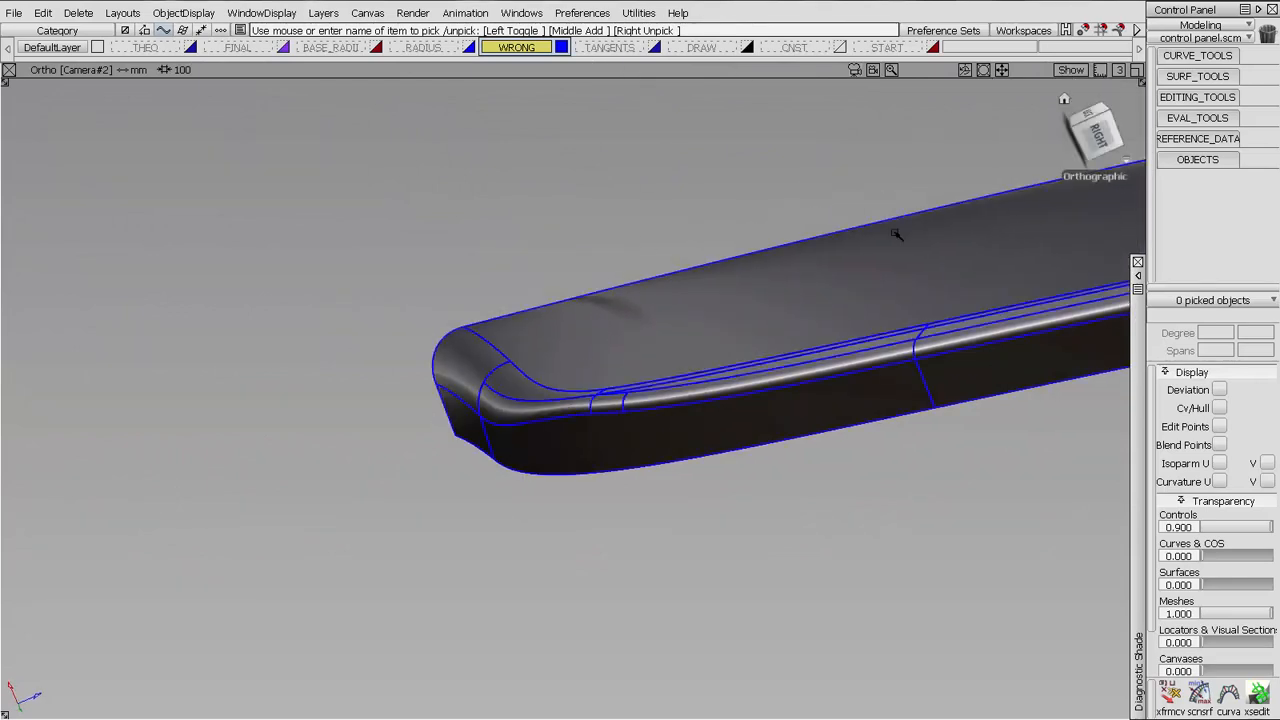
# Show only the TANGENTS layer and shade its surfaces with the diagnostic shading settings open
pyautogui.keyDown('alt'); pyautogui.keyDown('shift'); pyautogui.moveTo(896, 234); pyautogui.dragTo(808, 408); pyautogui.keyUp('shift'); pyautogui.keyUp('alt')
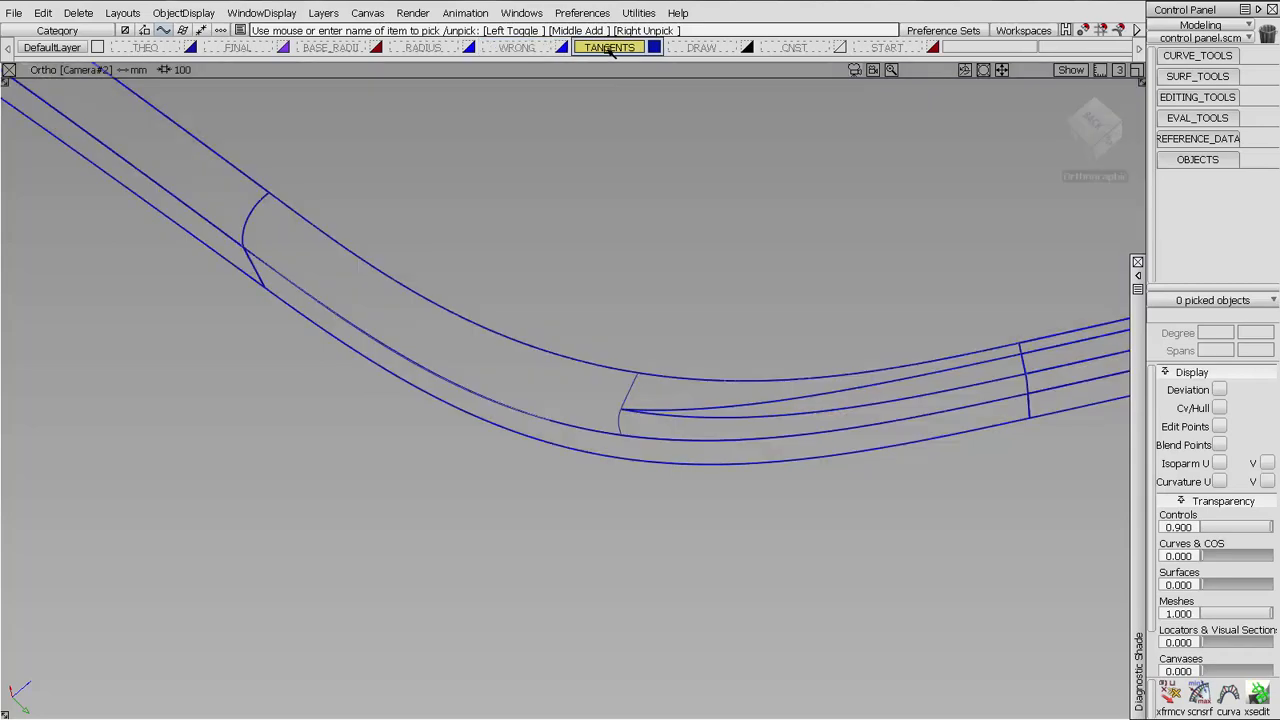
pyautogui.click(610, 48)
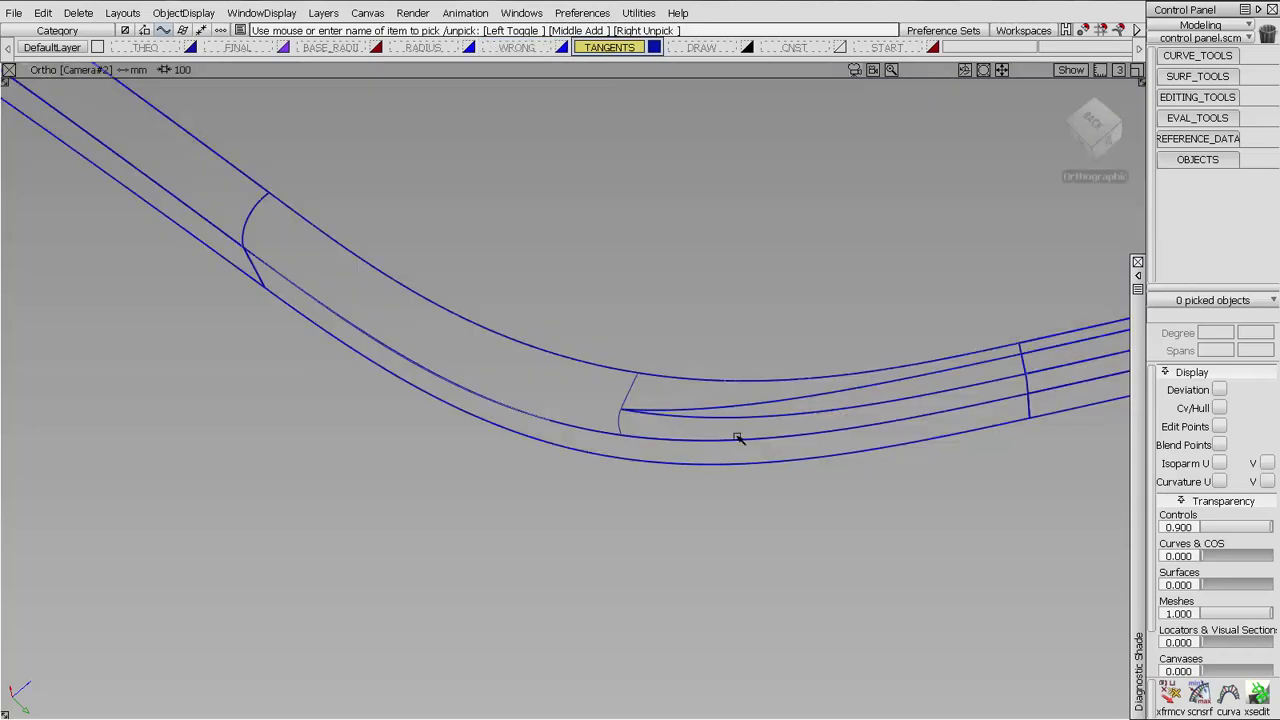
pyautogui.click(1136, 276)
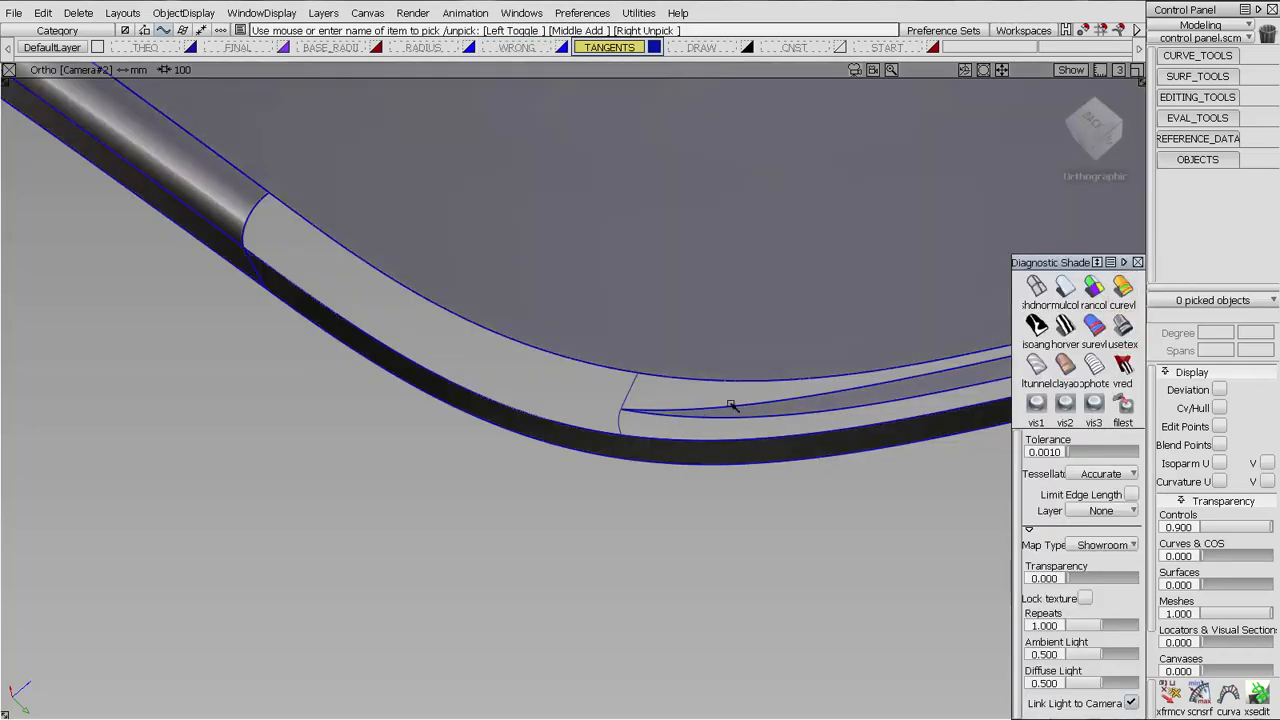
# Examine the corner on the TANGENTS layer and how its tangent surfaces meet both edge radii from several angles
pyautogui.keyDown('alt'); pyautogui.keyDown('shift'); pyautogui.moveTo(714, 375); pyautogui.dragTo(558, 378, button='middle'); pyautogui.keyUp('shift'); pyautogui.keyUp('alt')
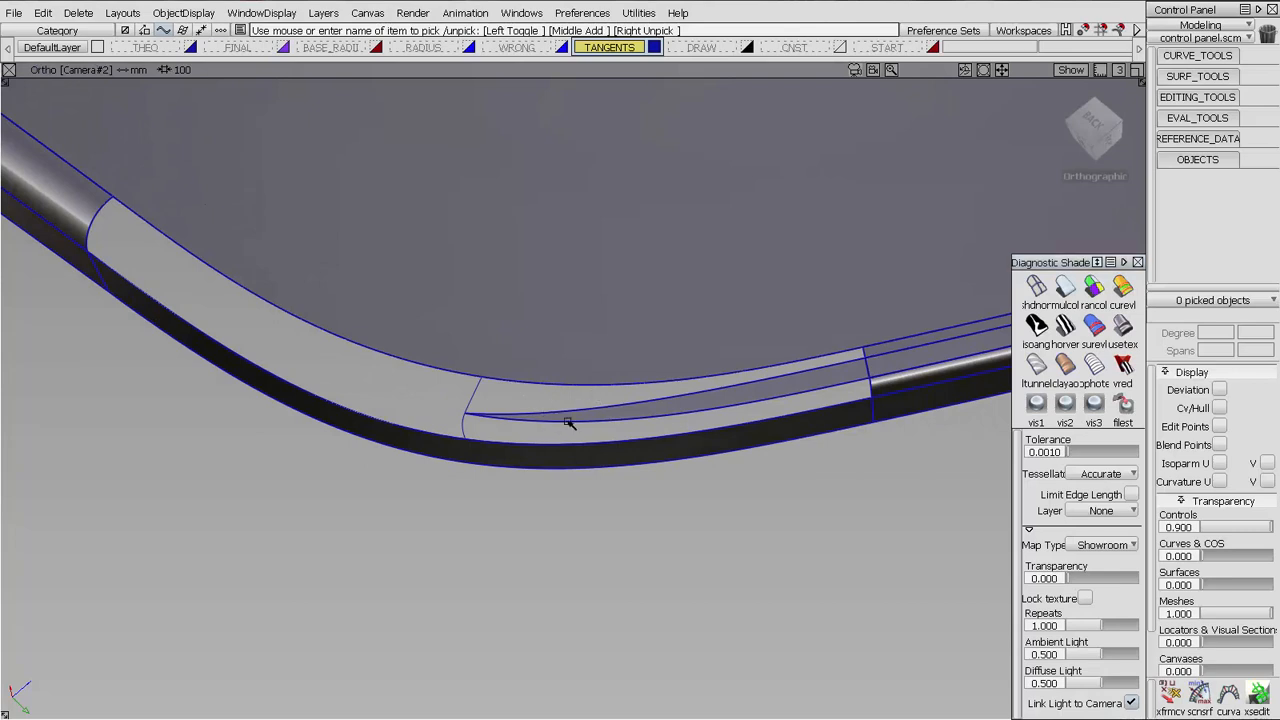
pyautogui.moveTo(569, 420)
pyautogui.keyDown('alt'); pyautogui.keyDown('shift'); pyautogui.mouseDown()
pyautogui.moveTo(469, 368)
pyautogui.moveTo(500, 398)
pyautogui.moveTo(693, 375)
pyautogui.moveTo(430, 395)
pyautogui.moveTo(523, 260)
pyautogui.moveTo(470, 337)
pyautogui.moveTo(520, 292)
pyautogui.mouseUp(); pyautogui.keyUp('shift'); pyautogui.keyUp('alt')
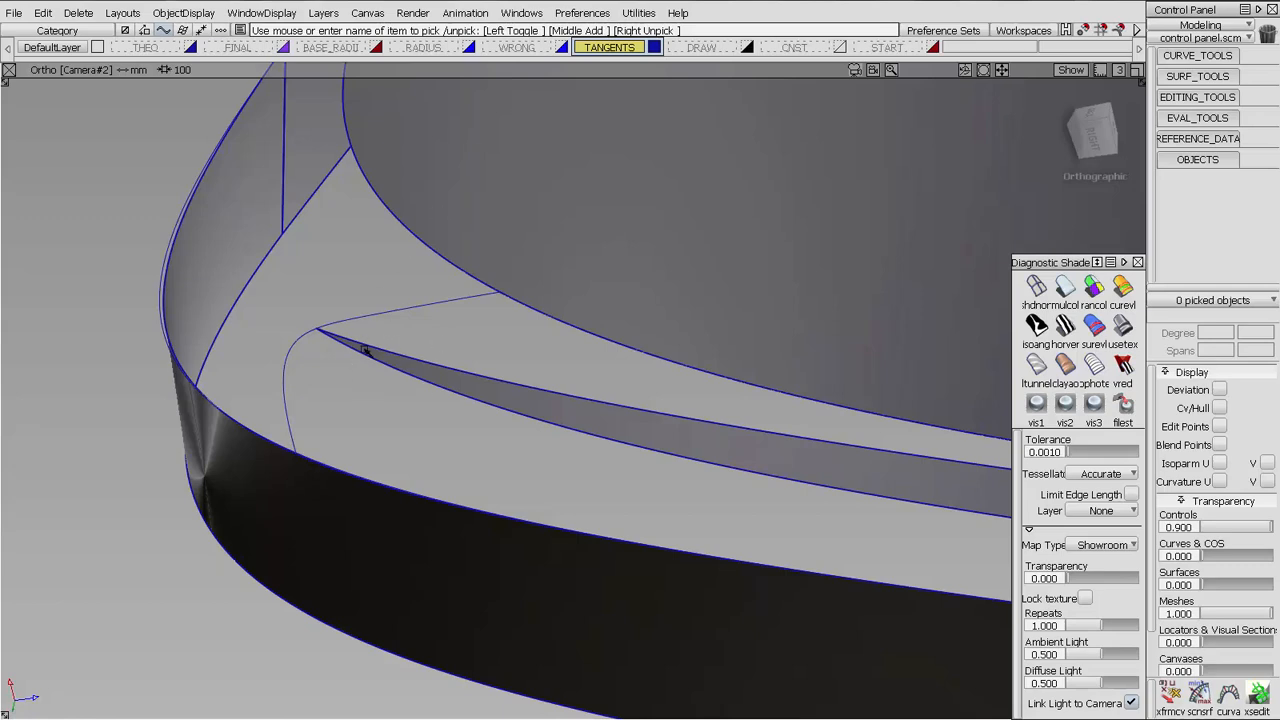
pyautogui.keyDown('alt'); pyautogui.keyDown('shift'); pyautogui.moveTo(762, 353); pyautogui.dragTo(703, 394, button='right'); pyautogui.keyUp('shift'); pyautogui.keyUp('alt')
pyautogui.keyDown('alt'); pyautogui.keyDown('shift'); pyautogui.moveTo(703, 394); pyautogui.dragTo(575, 394, button='middle'); pyautogui.keyUp('shift'); pyautogui.keyUp('alt')
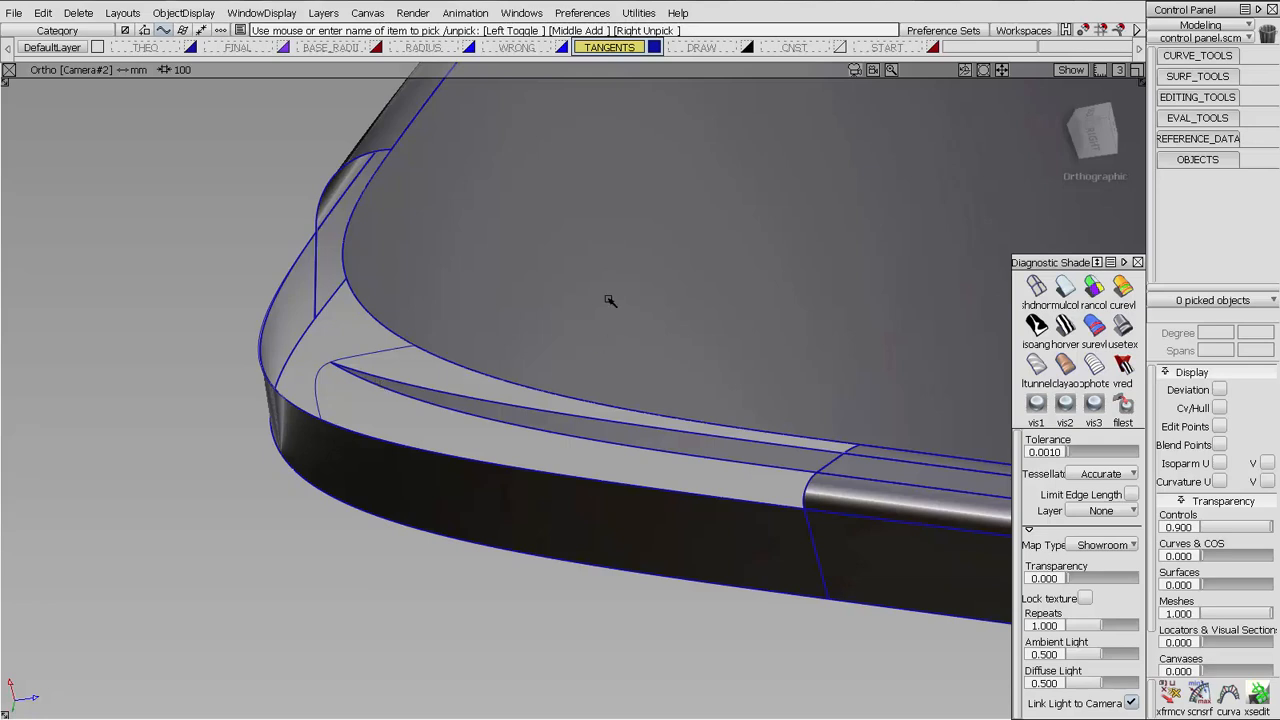
pyautogui.keyDown('alt'); pyautogui.keyDown('shift'); pyautogui.moveTo(600, 272); pyautogui.dragTo(549, 399, button='right'); pyautogui.keyUp('shift'); pyautogui.keyUp('alt')
pyautogui.keyDown('alt'); pyautogui.keyDown('shift'); pyautogui.moveTo(549, 399); pyautogui.dragTo(575, 388); pyautogui.keyUp('shift'); pyautogui.keyUp('alt')
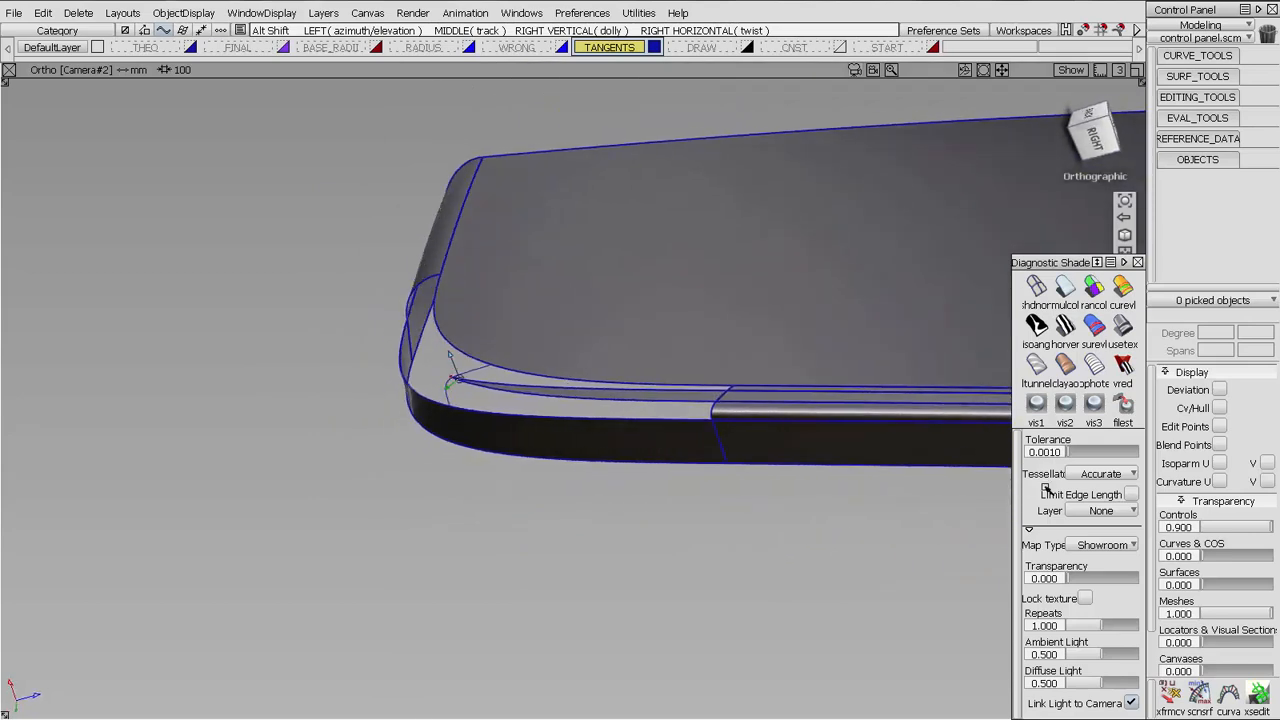
# Set the curve and surface transparency to 0.900 and make DRAW the active layer, with the shading options collapsed around a close view of the gap
pyautogui.moveTo(1230, 558); pyautogui.dragTo(1266, 558)
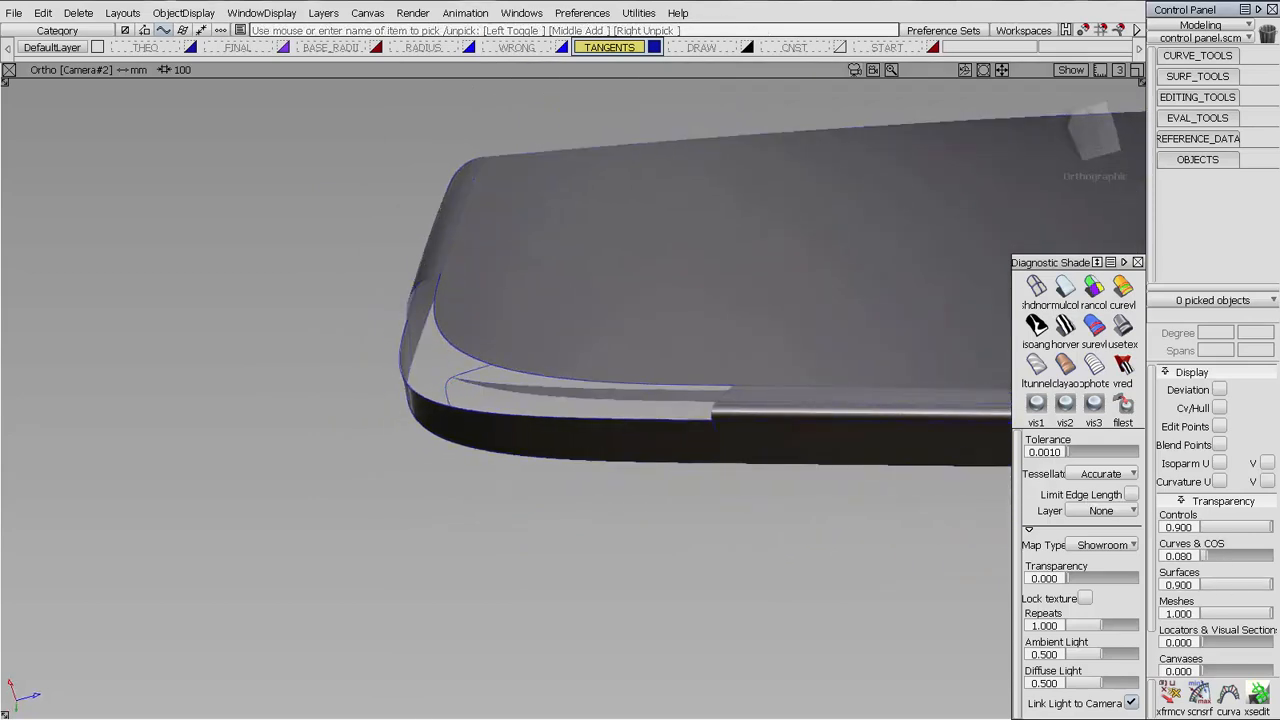
pyautogui.moveTo(532, 291)
pyautogui.keyDown('alt'); pyautogui.keyDown('shift'); pyautogui.mouseDown()
pyautogui.moveTo(669, 334)
pyautogui.moveTo(720, 383)
pyautogui.moveTo(681, 371)
pyautogui.moveTo(722, 369)
pyautogui.mouseUp(); pyautogui.keyUp('shift'); pyautogui.keyUp('alt')
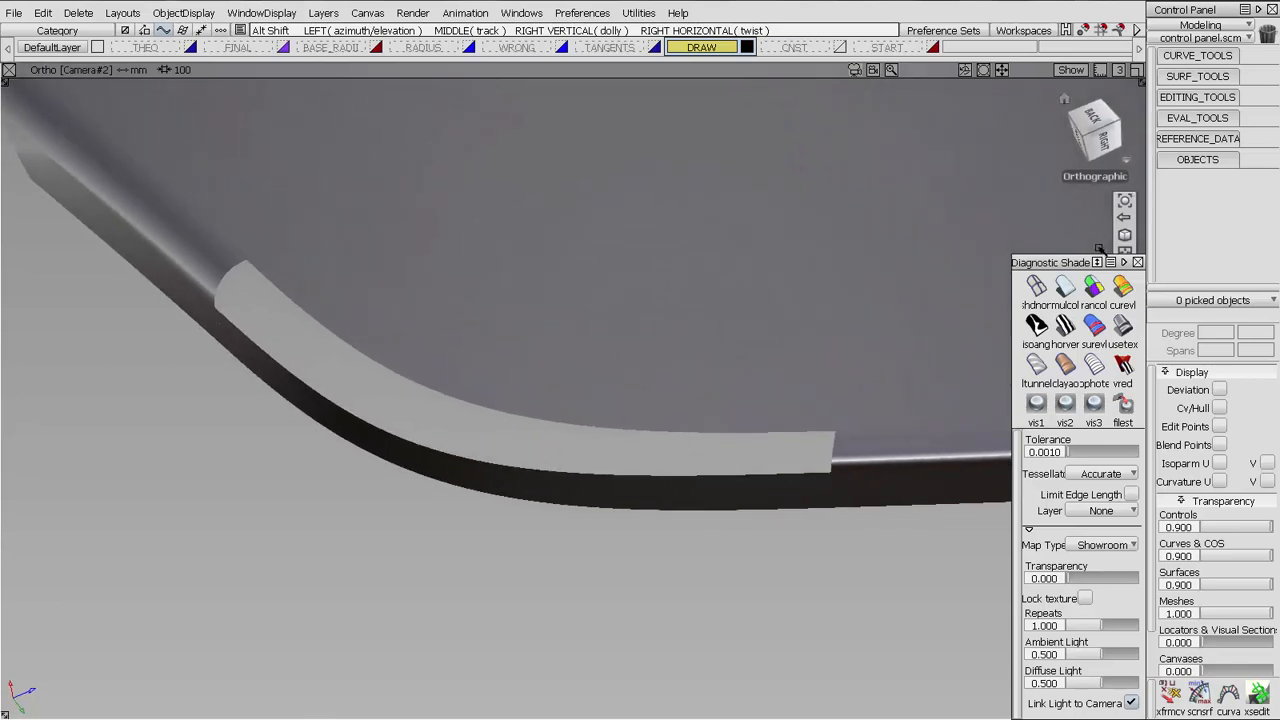
pyautogui.click(1124, 262)
pyautogui.keyDown('alt'); pyautogui.keyDown('shift'); pyautogui.moveTo(1118, 246); pyautogui.dragTo(1104, 301); pyautogui.keyUp('shift'); pyautogui.keyUp('alt')
pyautogui.keyDown('alt'); pyautogui.keyDown('shift'); pyautogui.moveTo(1062, 380); pyautogui.dragTo(731, 443); pyautogui.keyUp('shift'); pyautogui.keyUp('alt')
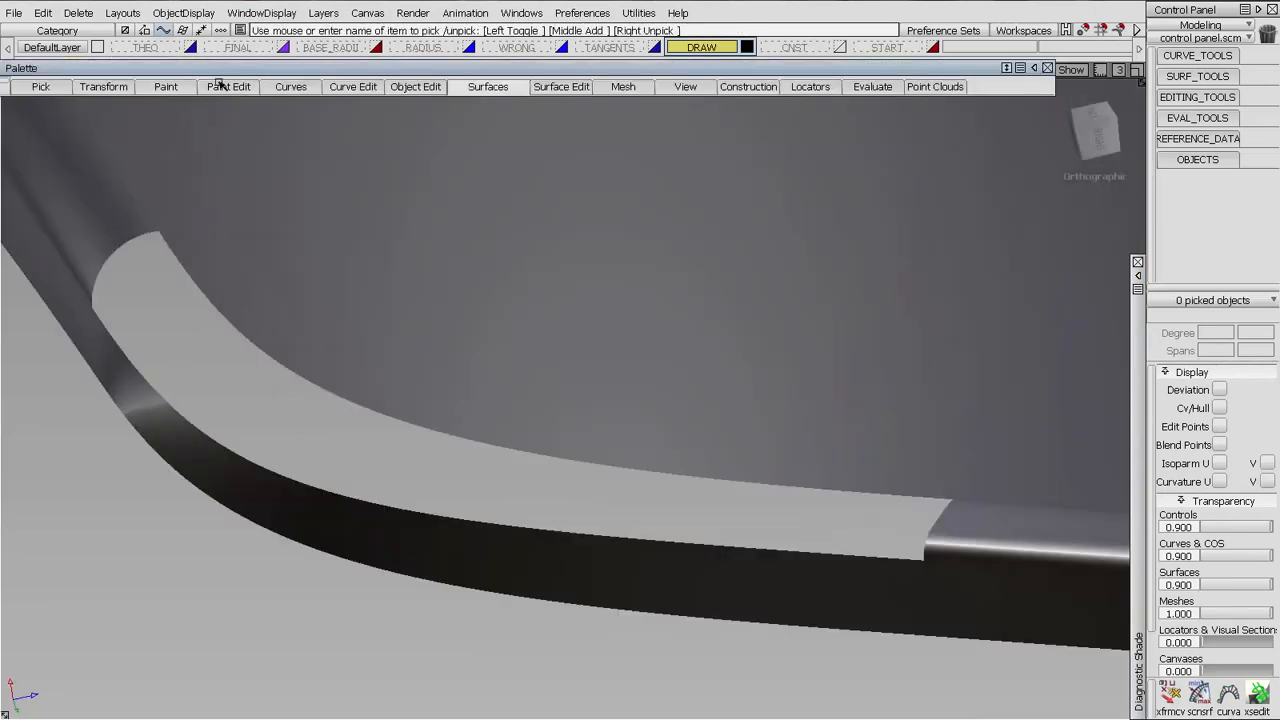
# Activate the PencilRound brush and set its brush colour to black
pyautogui.click(166, 87)
pyautogui.moveTo(189, 106)
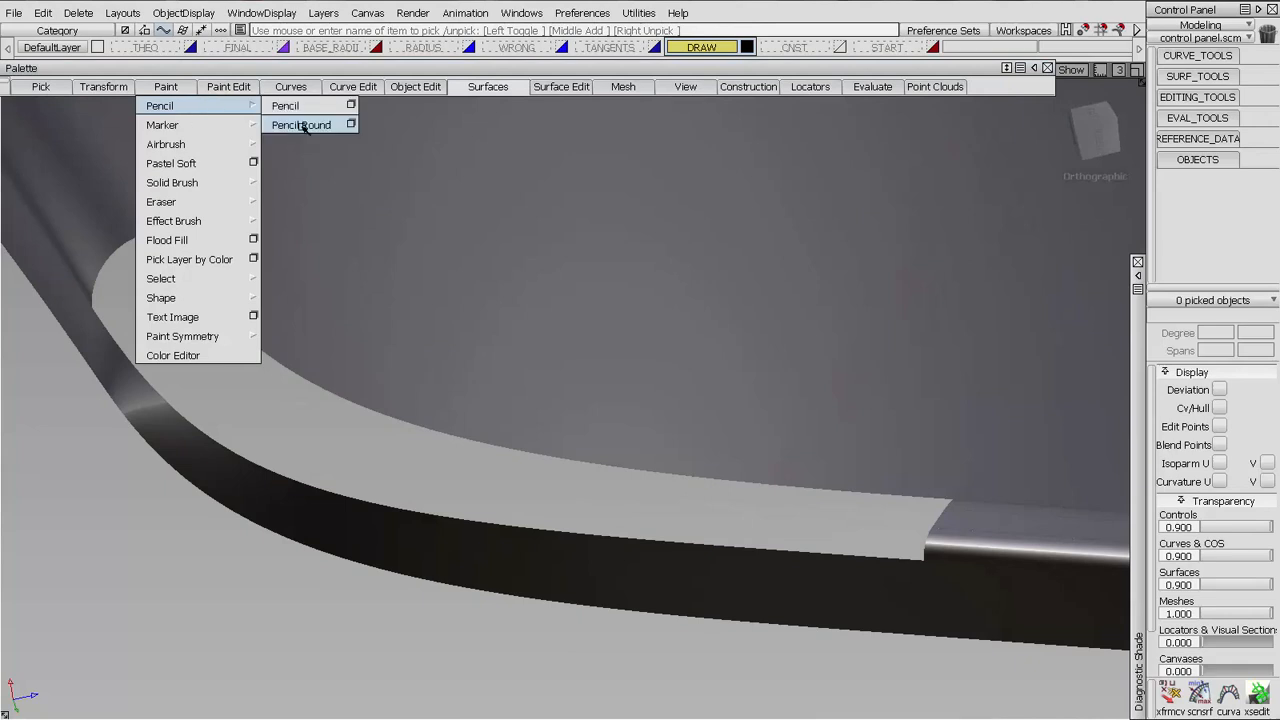
pyautogui.click(305, 126)
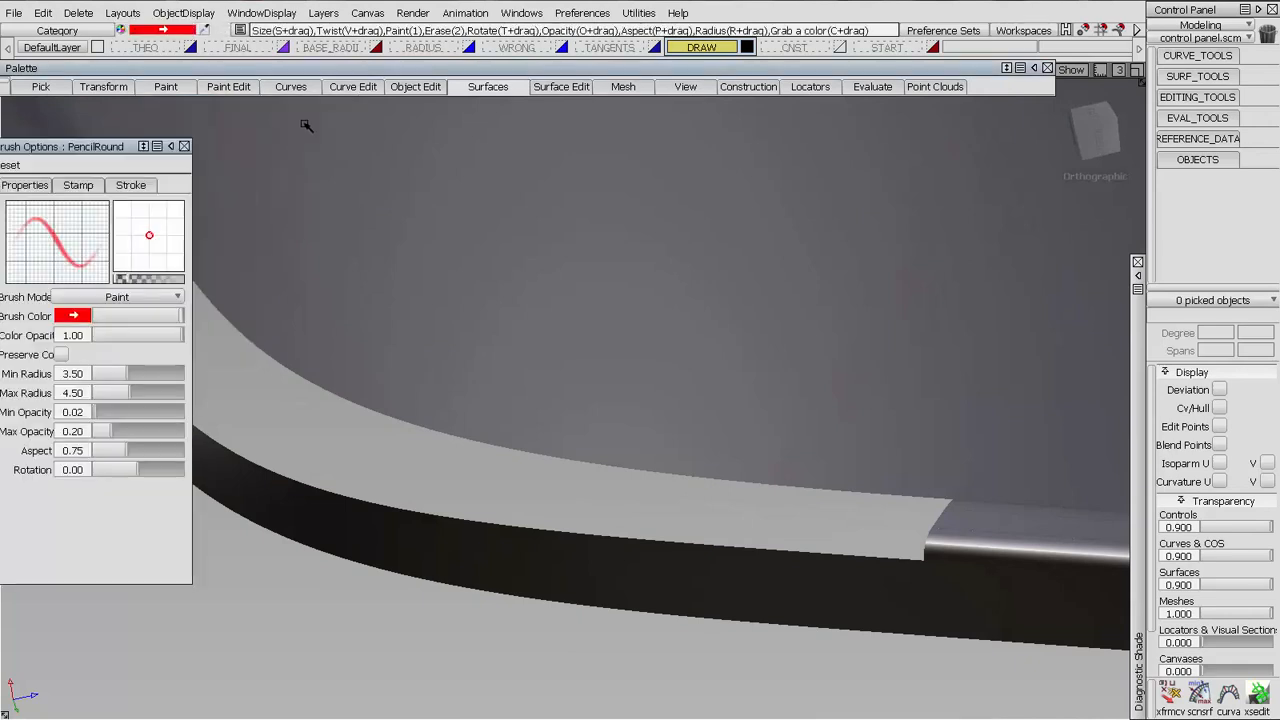
pyautogui.click(80, 318)
pyautogui.click(184, 146)
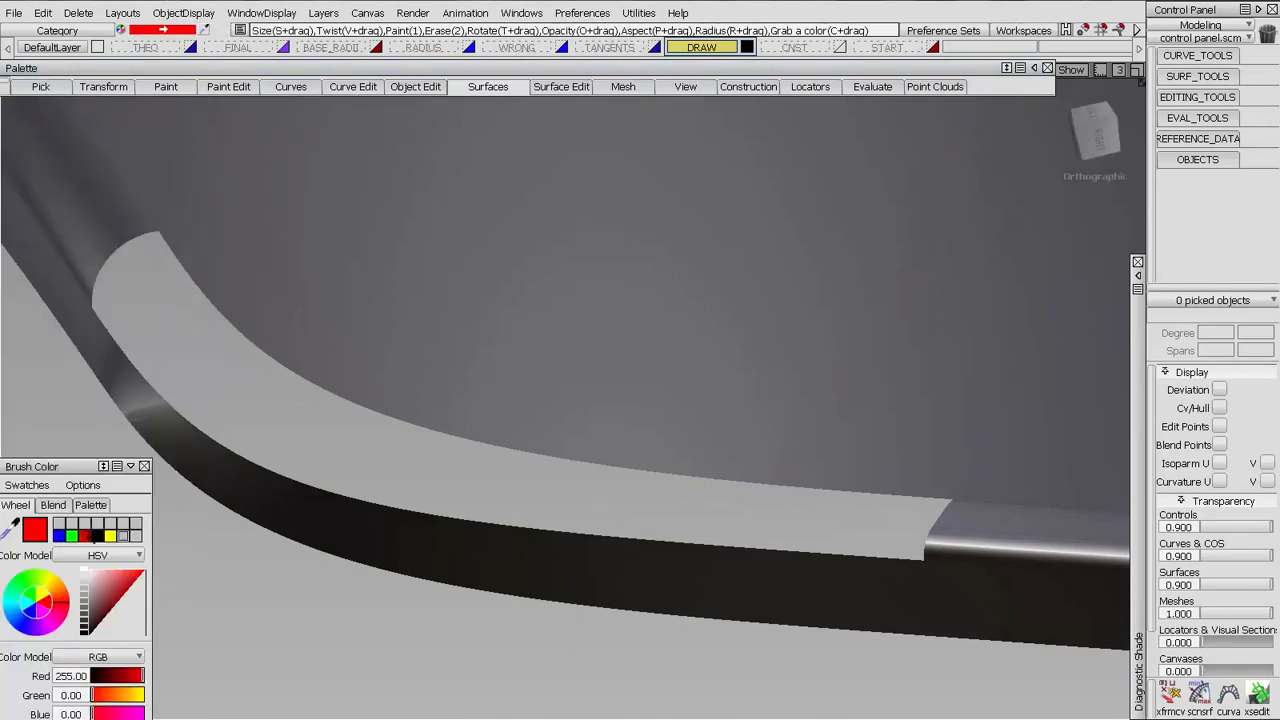
pyautogui.click(92, 536)
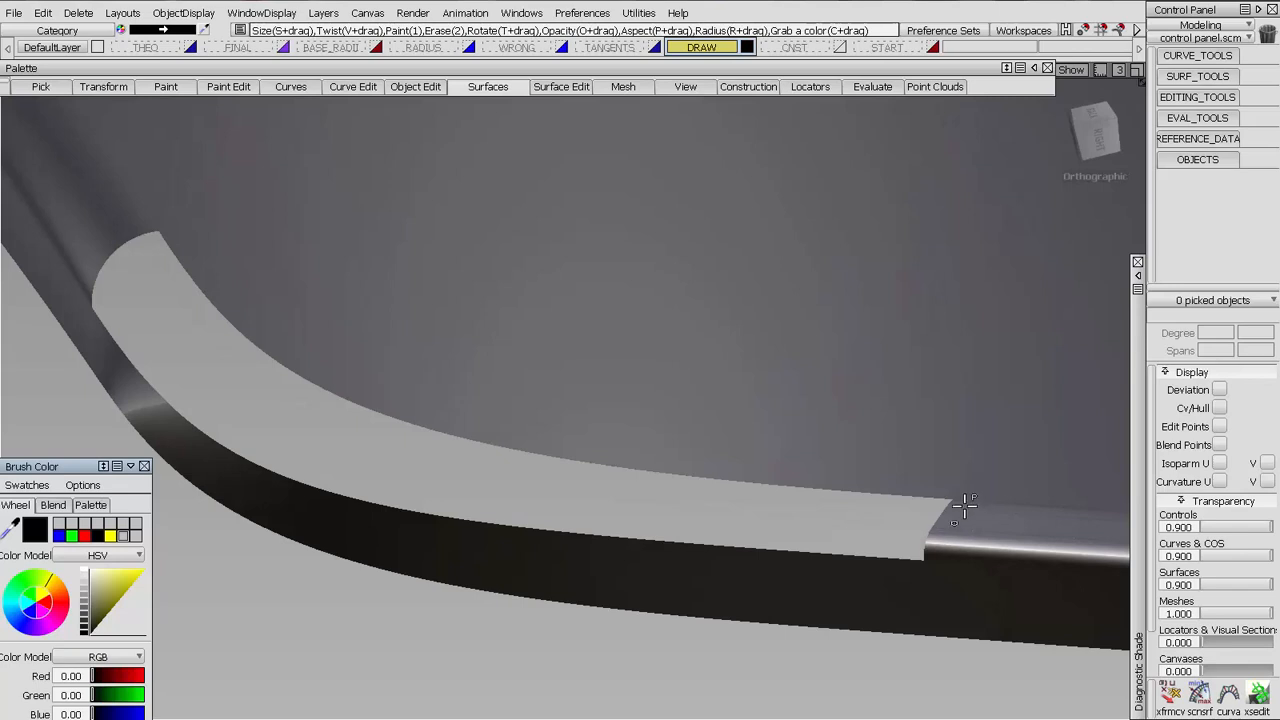
# Create a new overlay canvas on the current window and draw black tangent-angle marks at both ends of the corner gap
pyautogui.click(988, 452)
pyautogui.click(754, 541)
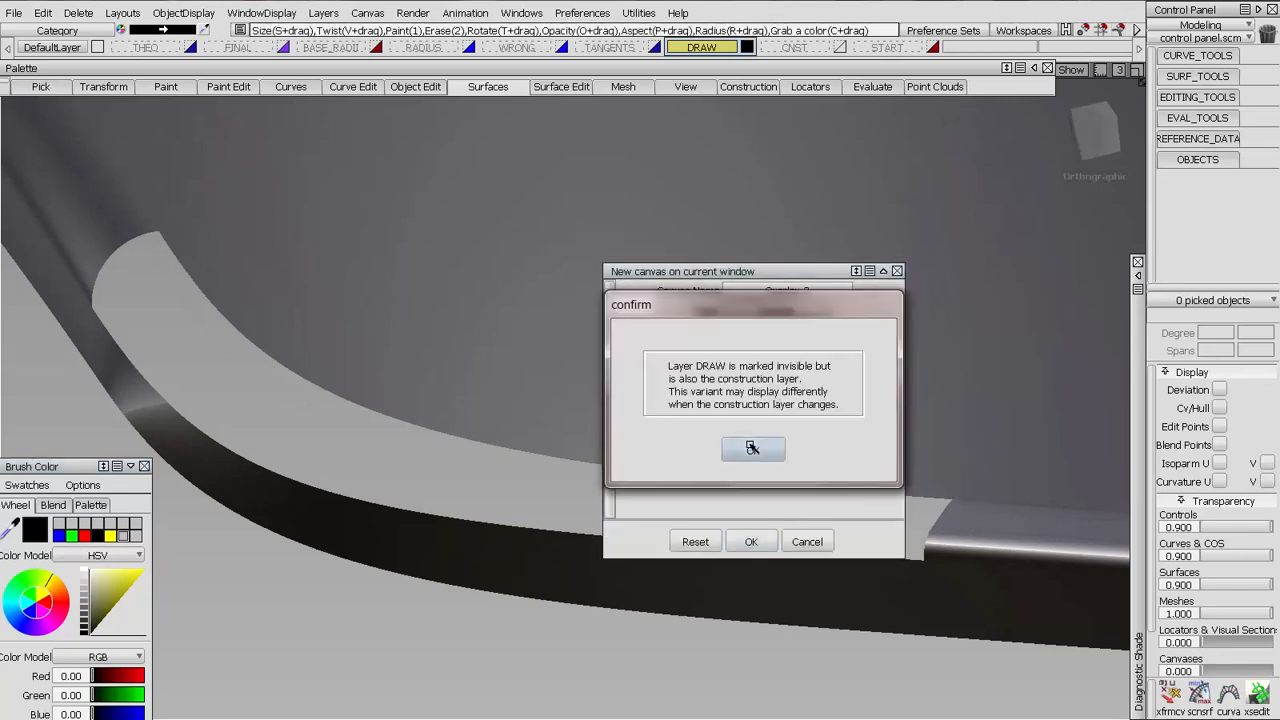
pyautogui.click(749, 443)
pyautogui.moveTo(965, 480)
pyautogui.mouseDown()
pyautogui.moveTo(912, 557)
pyautogui.moveTo(986, 455)
pyautogui.moveTo(872, 615)
pyautogui.mouseUp()
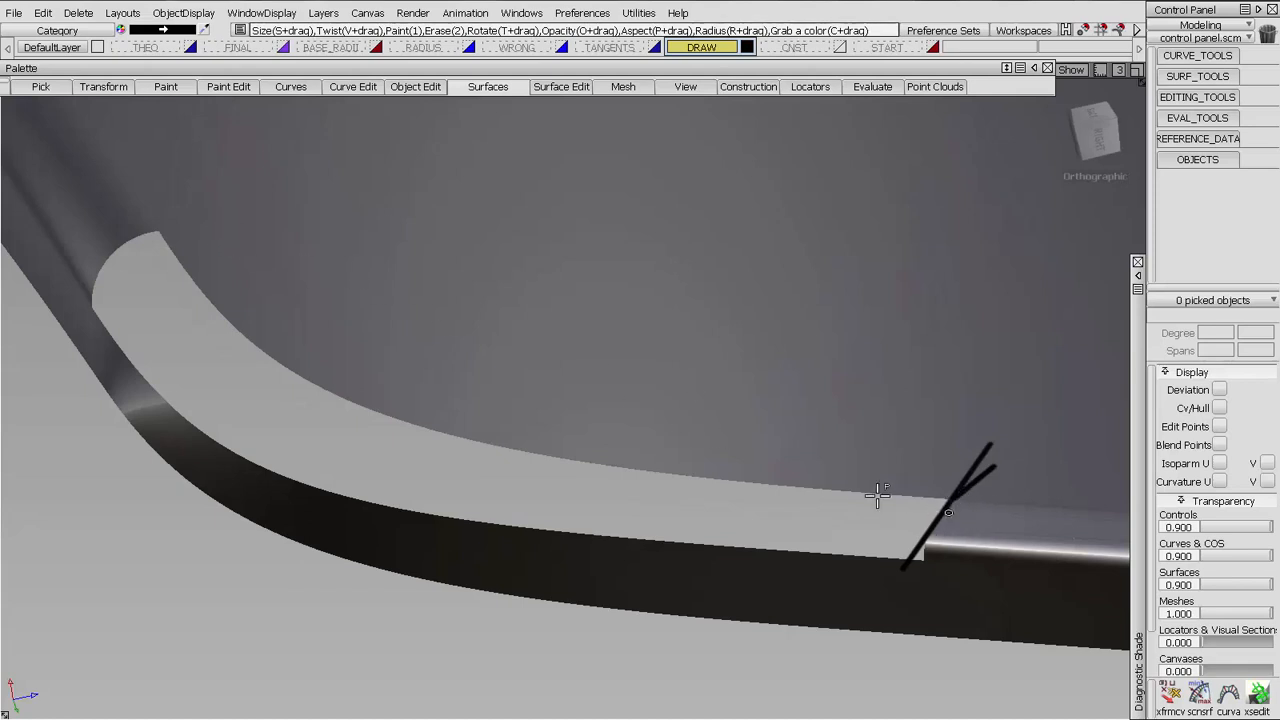
pyautogui.moveTo(196, 217)
pyautogui.mouseDown()
pyautogui.moveTo(142, 239)
pyautogui.moveTo(236, 204)
pyautogui.moveTo(166, 224)
pyautogui.moveTo(237, 222)
pyautogui.mouseUp()
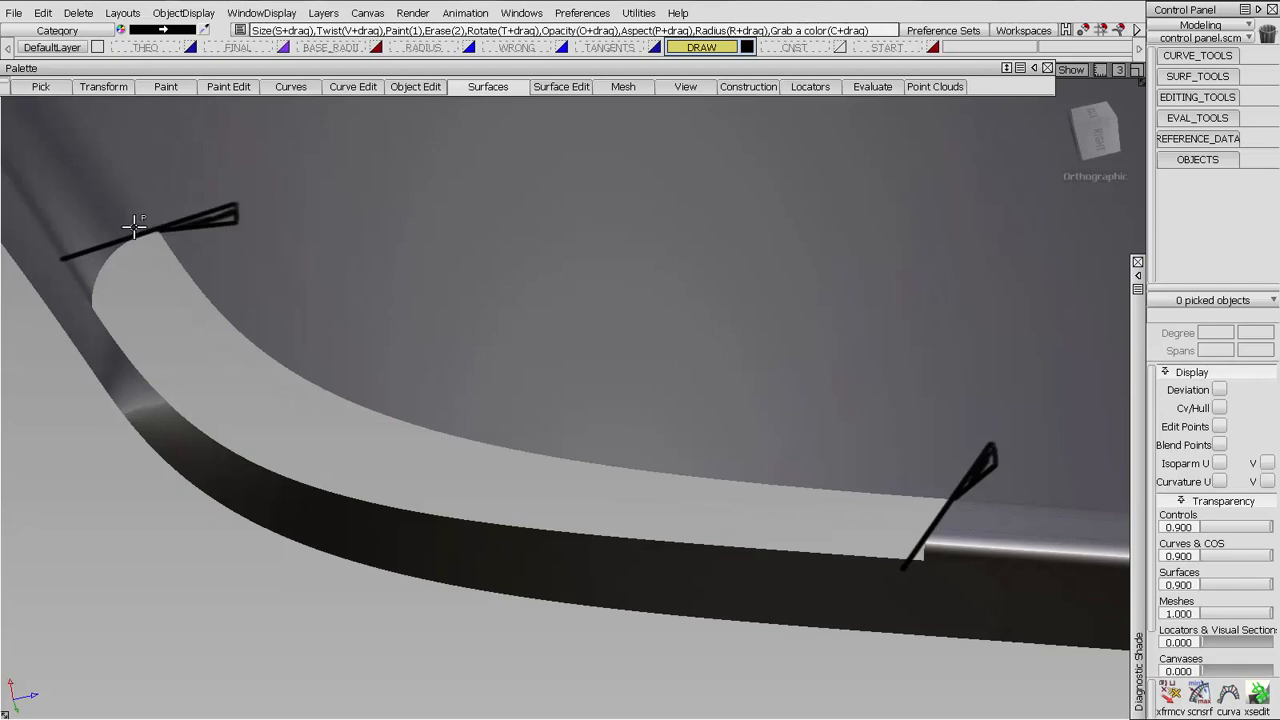
pyautogui.moveTo(122, 201); pyautogui.dragTo(150, 237)
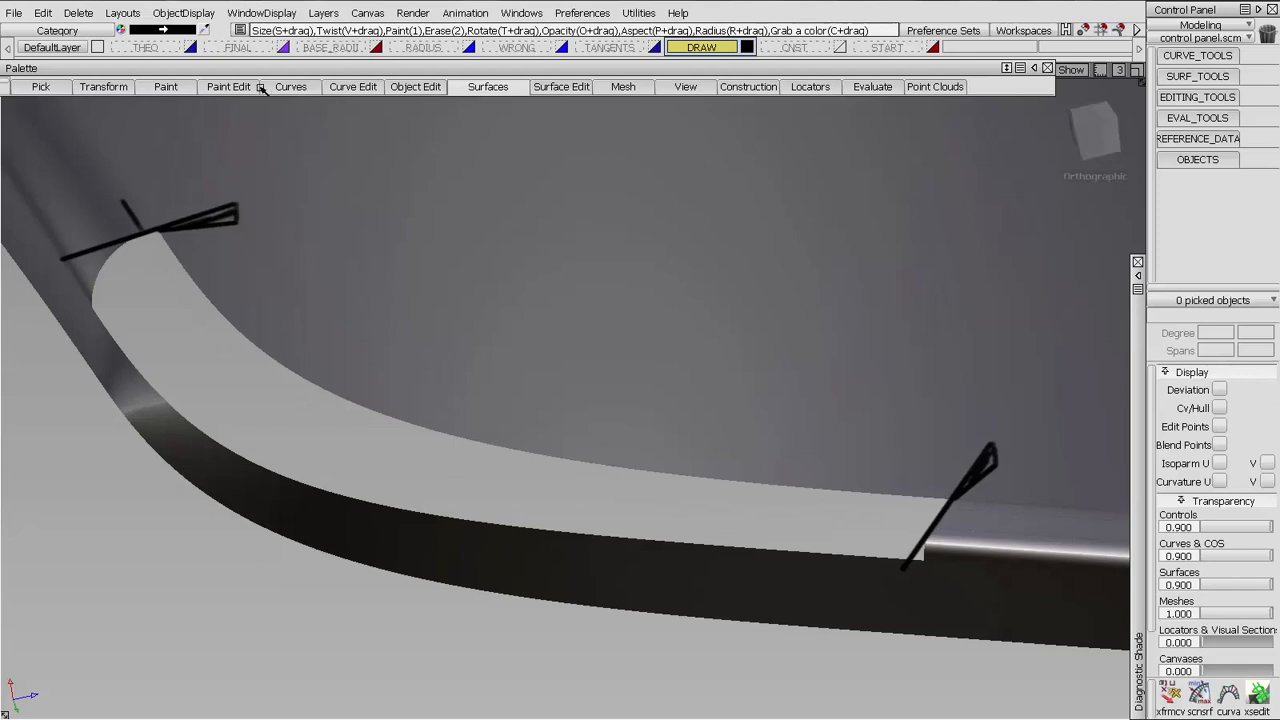
# Set the round pencil's colour to green and draw two parallel lines running from the gap's end along the smaller-radius edge
pyautogui.click(166, 86)
pyautogui.moveTo(180, 108)
pyautogui.click(300, 122)
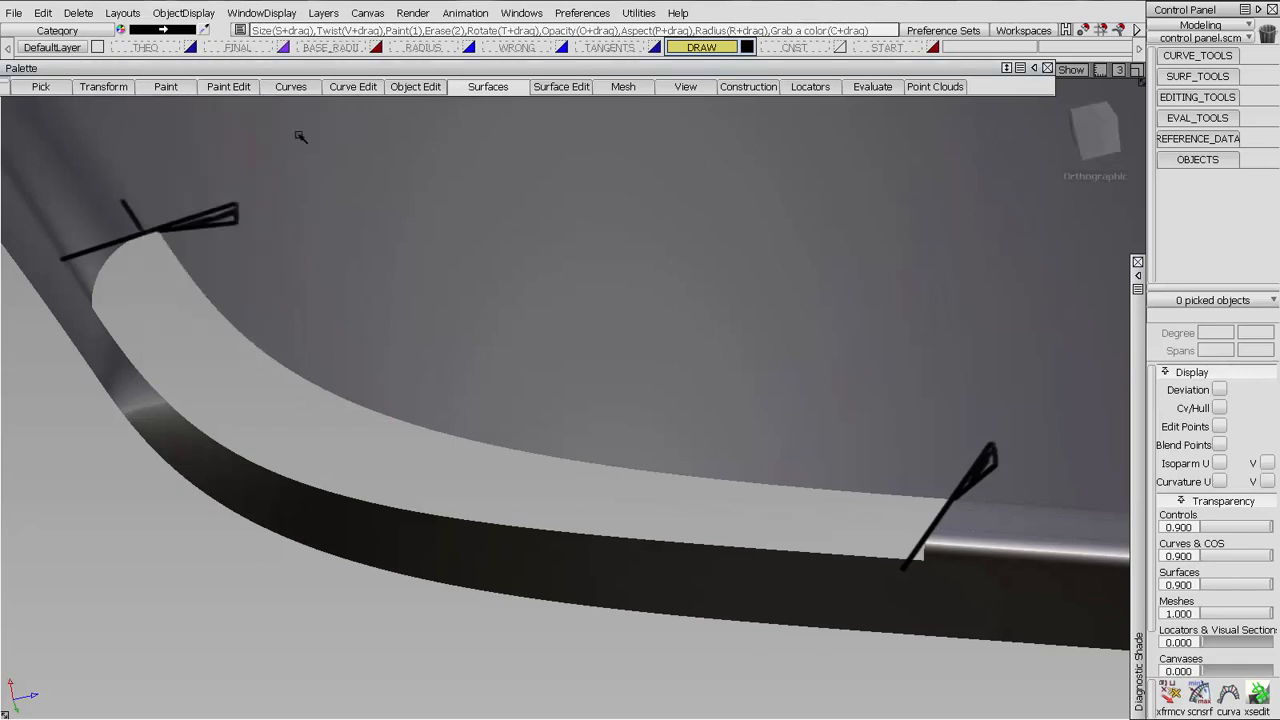
pyautogui.click(73, 316)
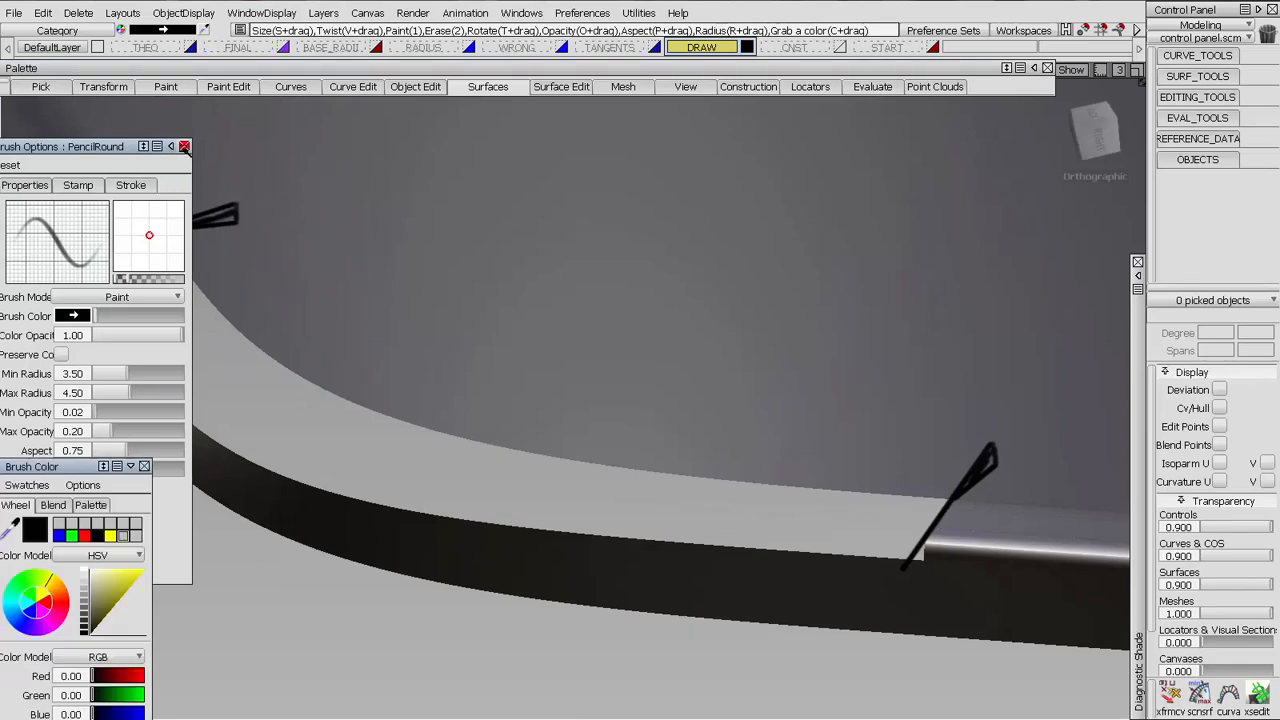
pyautogui.click(184, 146)
pyautogui.click(72, 533)
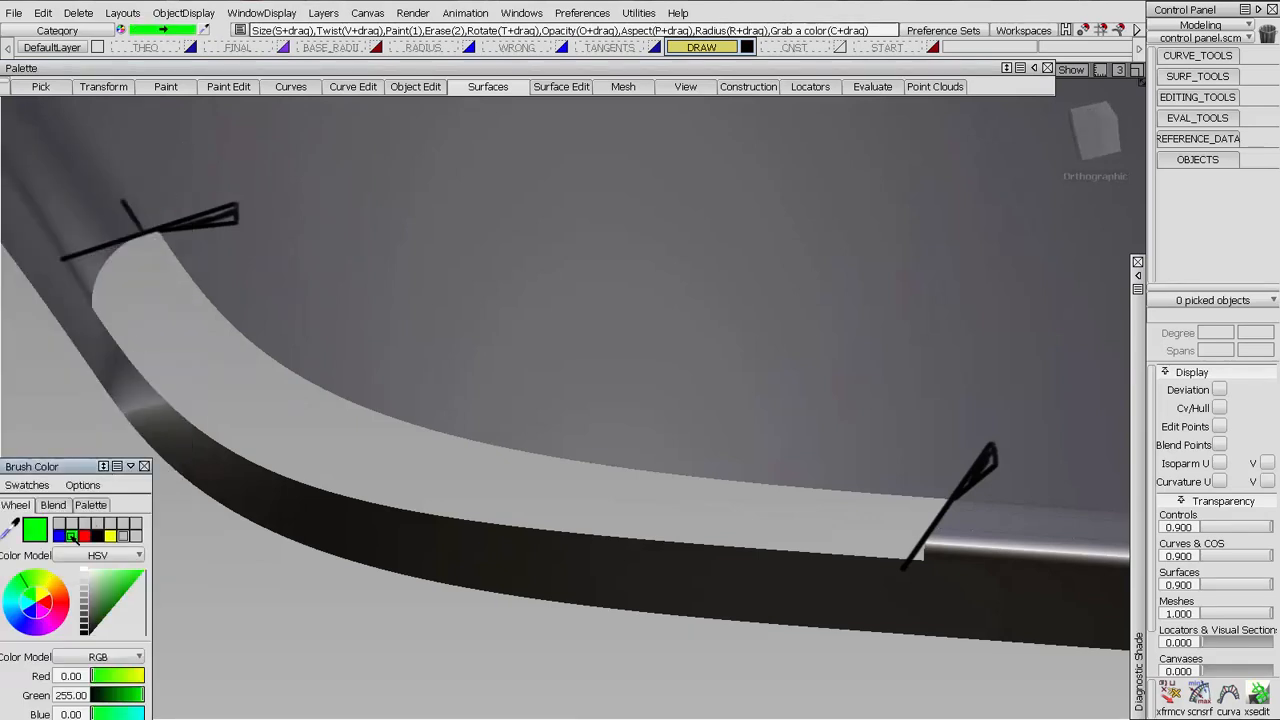
pyautogui.moveTo(999, 513)
pyautogui.mouseDown()
pyautogui.moveTo(1030, 514)
pyautogui.moveTo(937, 513)
pyautogui.moveTo(1032, 515)
pyautogui.mouseUp()
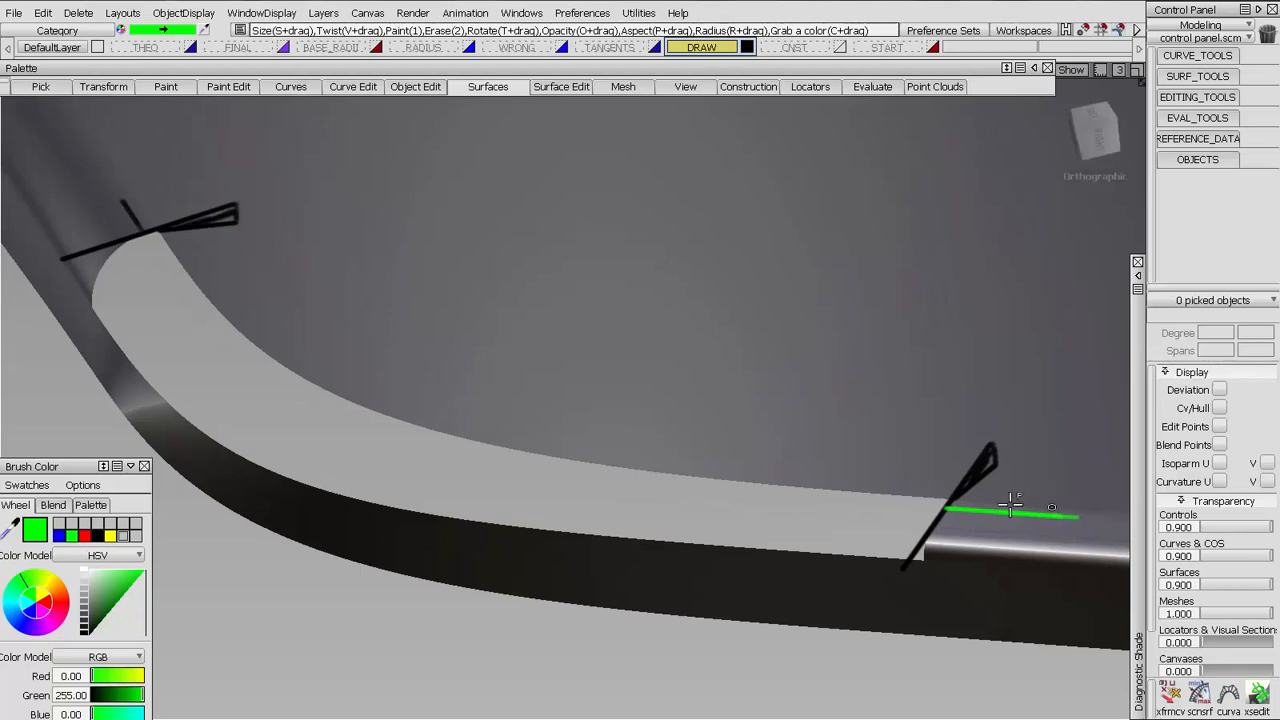
pyautogui.moveTo(952, 503); pyautogui.dragTo(1062, 507)
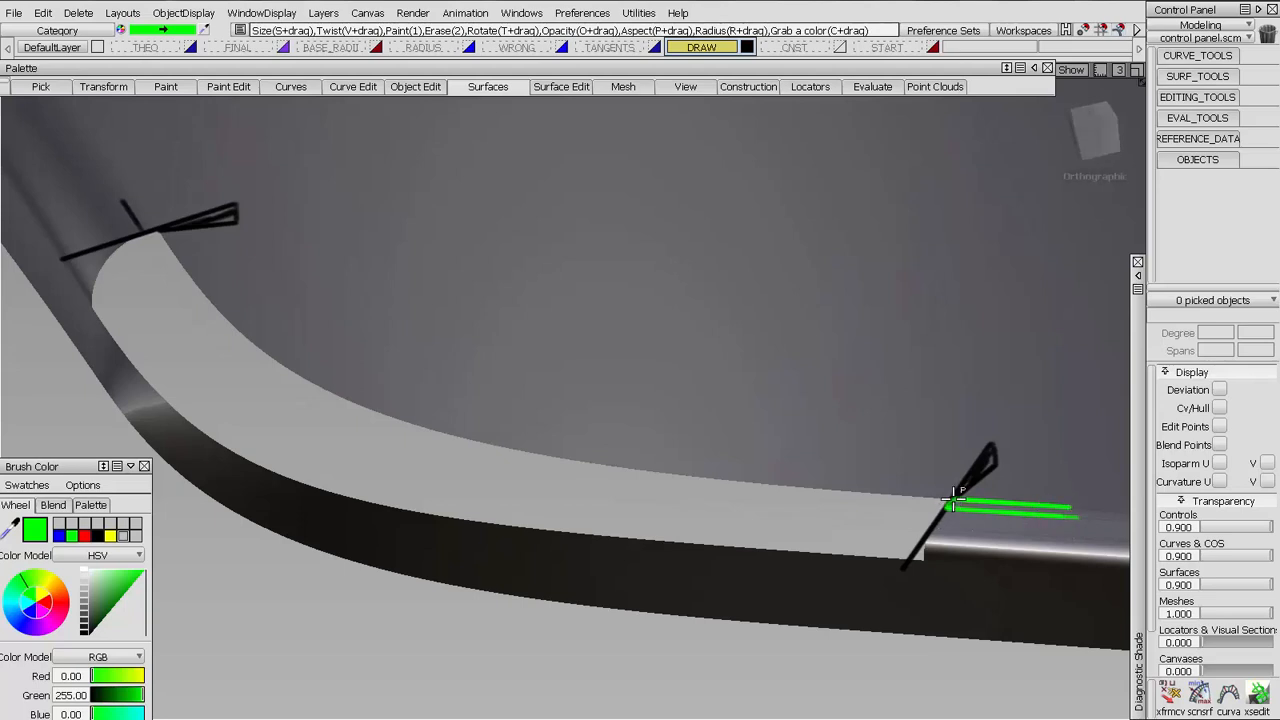
# Trace the gap's upper edge in green, and mark the larger radius with two parallel lines and an arc
pyautogui.moveTo(937, 505)
pyautogui.mouseDown()
pyautogui.moveTo(749, 477)
pyautogui.moveTo(538, 413)
pyautogui.mouseUp()
pyautogui.hotkey('ctrl', 'z')
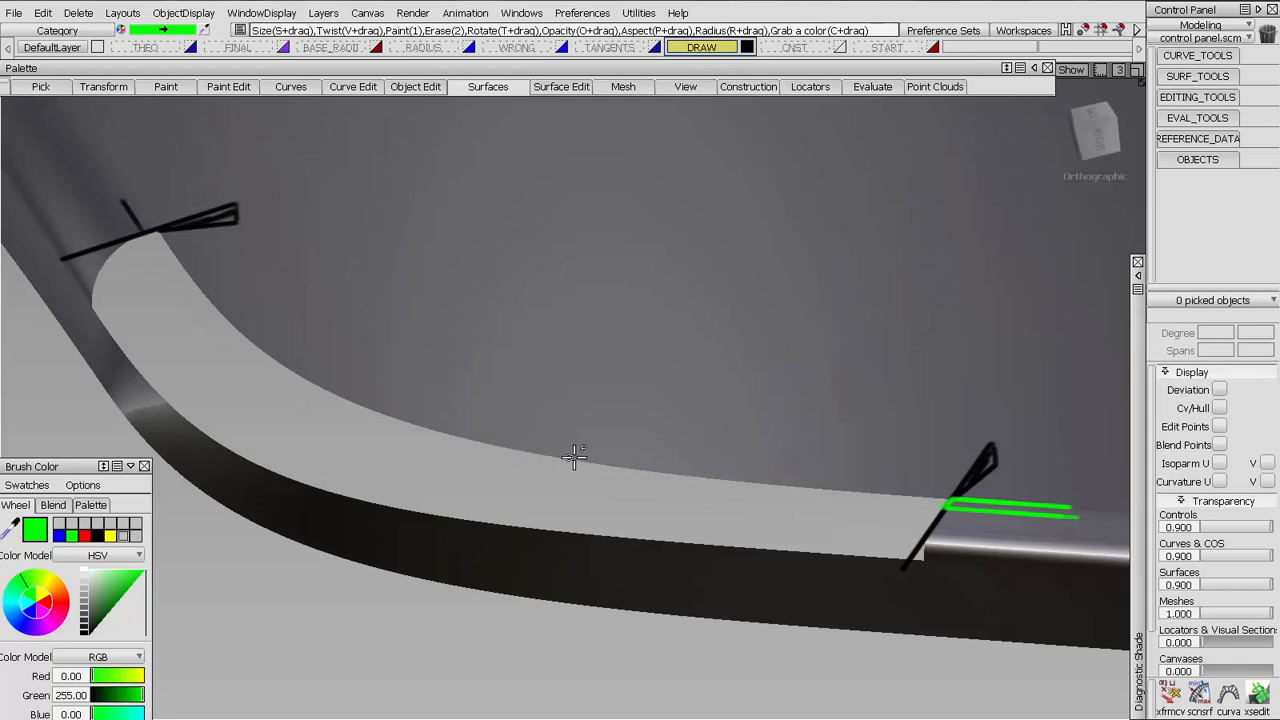
pyautogui.moveTo(575, 457)
pyautogui.mouseDown()
pyautogui.moveTo(497, 431)
pyautogui.moveTo(277, 294)
pyautogui.moveTo(209, 202)
pyautogui.mouseUp()
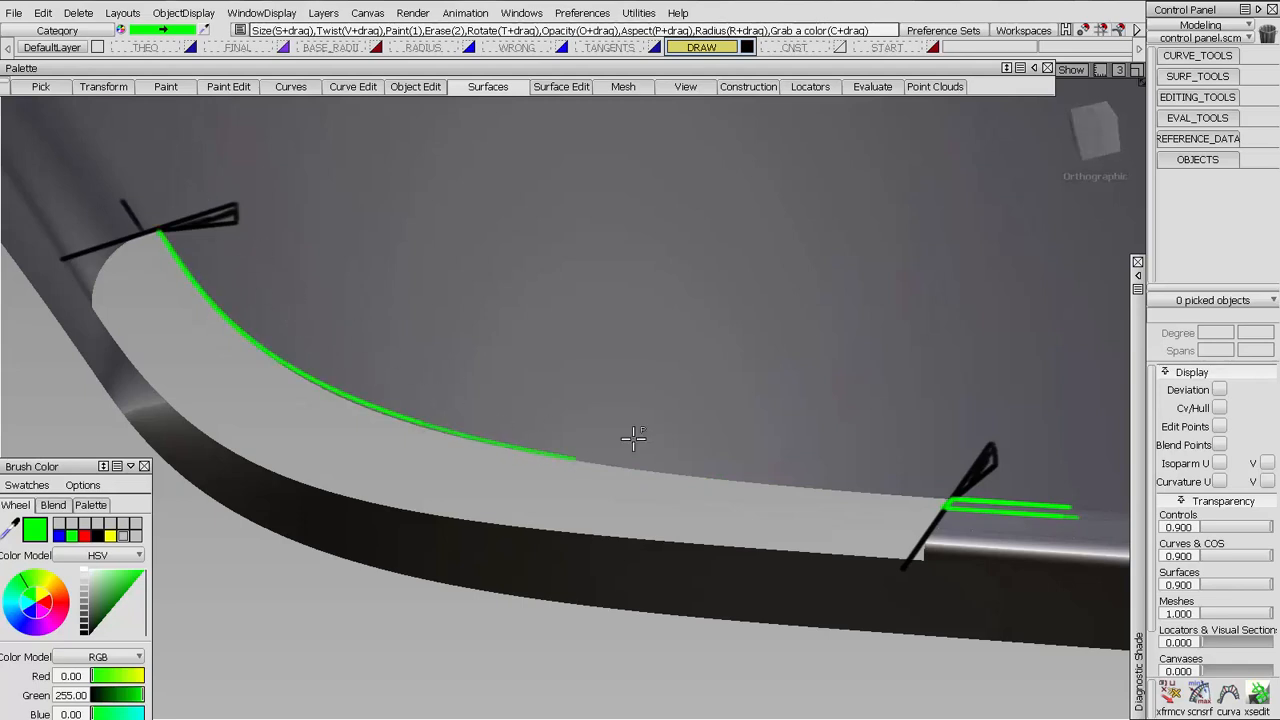
pyautogui.moveTo(633, 437); pyautogui.dragTo(966, 471)
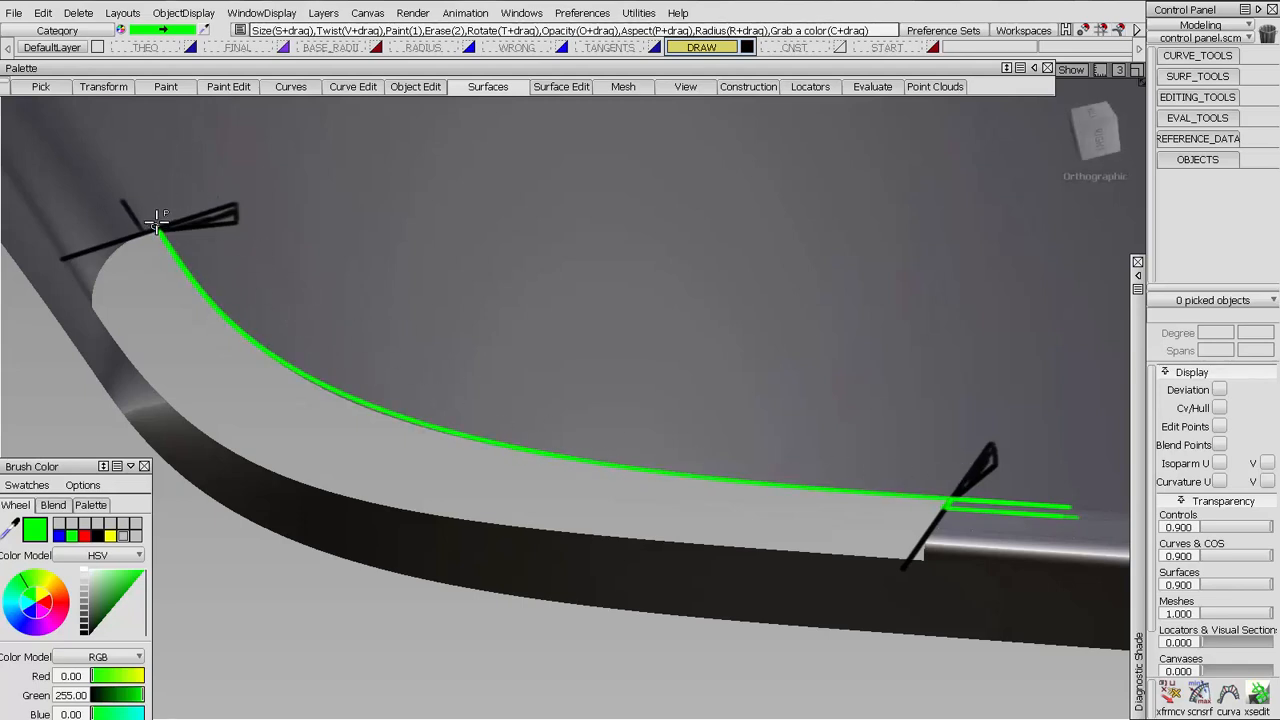
pyautogui.moveTo(158, 230); pyautogui.dragTo(119, 142)
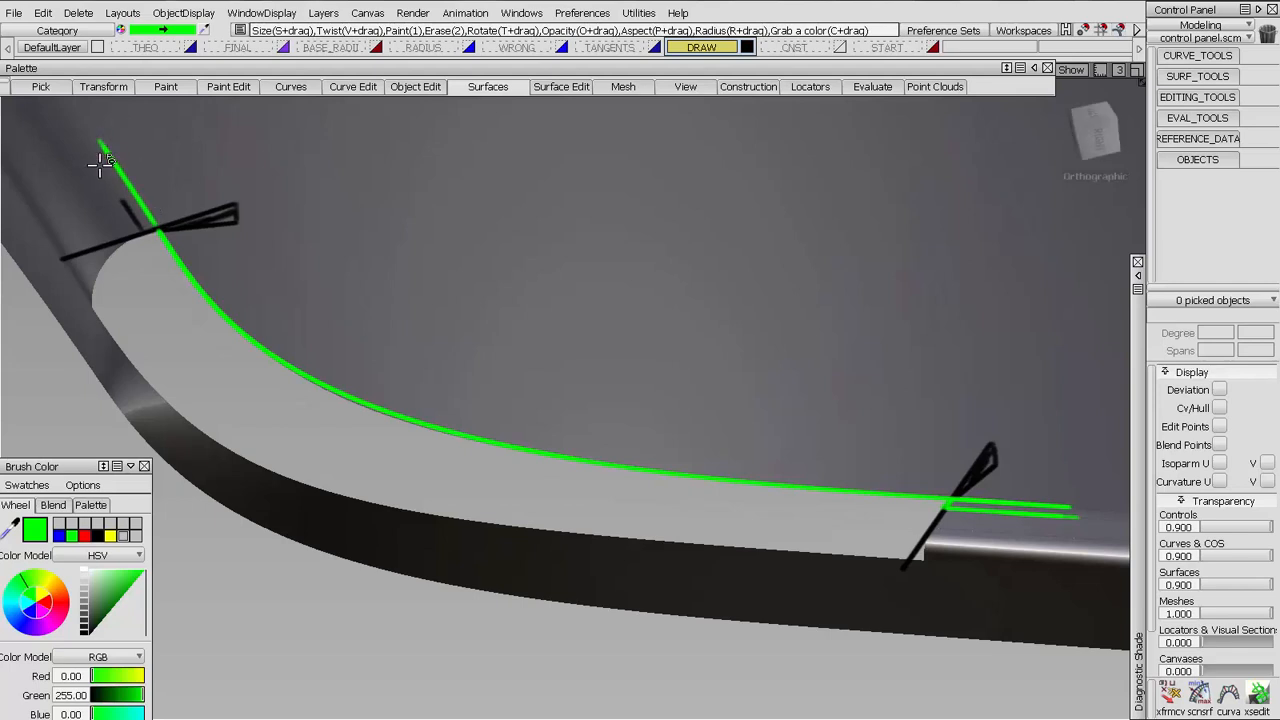
pyautogui.moveTo(138, 220); pyautogui.dragTo(84, 146)
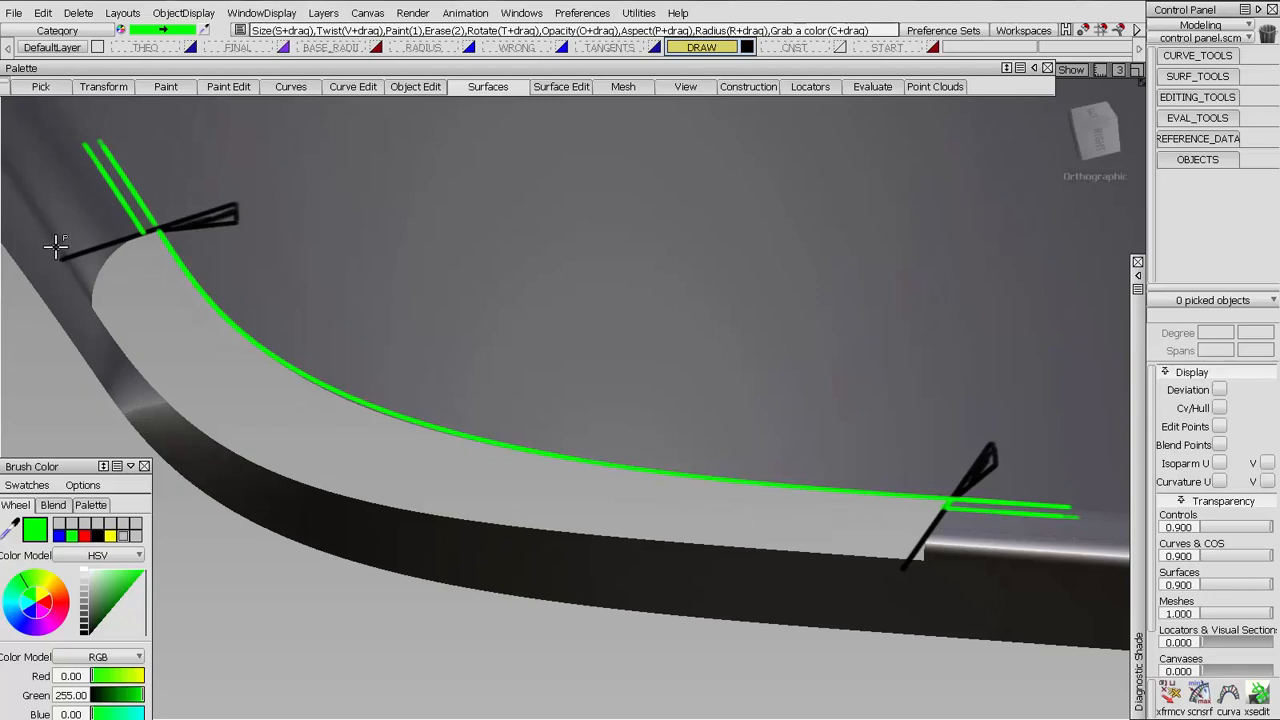
pyautogui.moveTo(57, 246)
pyautogui.mouseDown()
pyautogui.moveTo(91, 186)
pyautogui.moveTo(121, 170)
pyautogui.moveTo(51, 223)
pyautogui.moveTo(46, 250)
pyautogui.mouseUp()
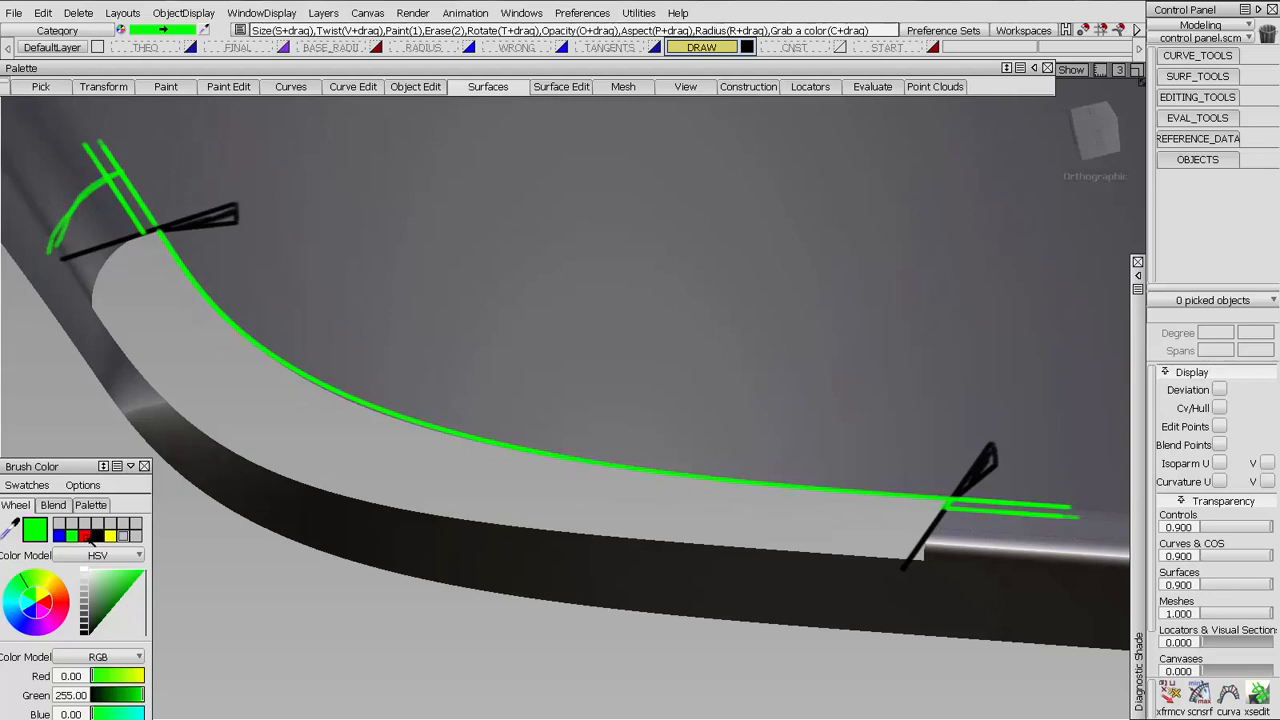
# Draw red lines along both edges of the smaller radius and trace the gap's lower edge in red up onto the larger radius
pyautogui.click(86, 536)
pyautogui.moveTo(1058, 534)
pyautogui.mouseDown()
pyautogui.moveTo(940, 532)
pyautogui.moveTo(1049, 563)
pyautogui.moveTo(928, 558)
pyautogui.mouseUp()
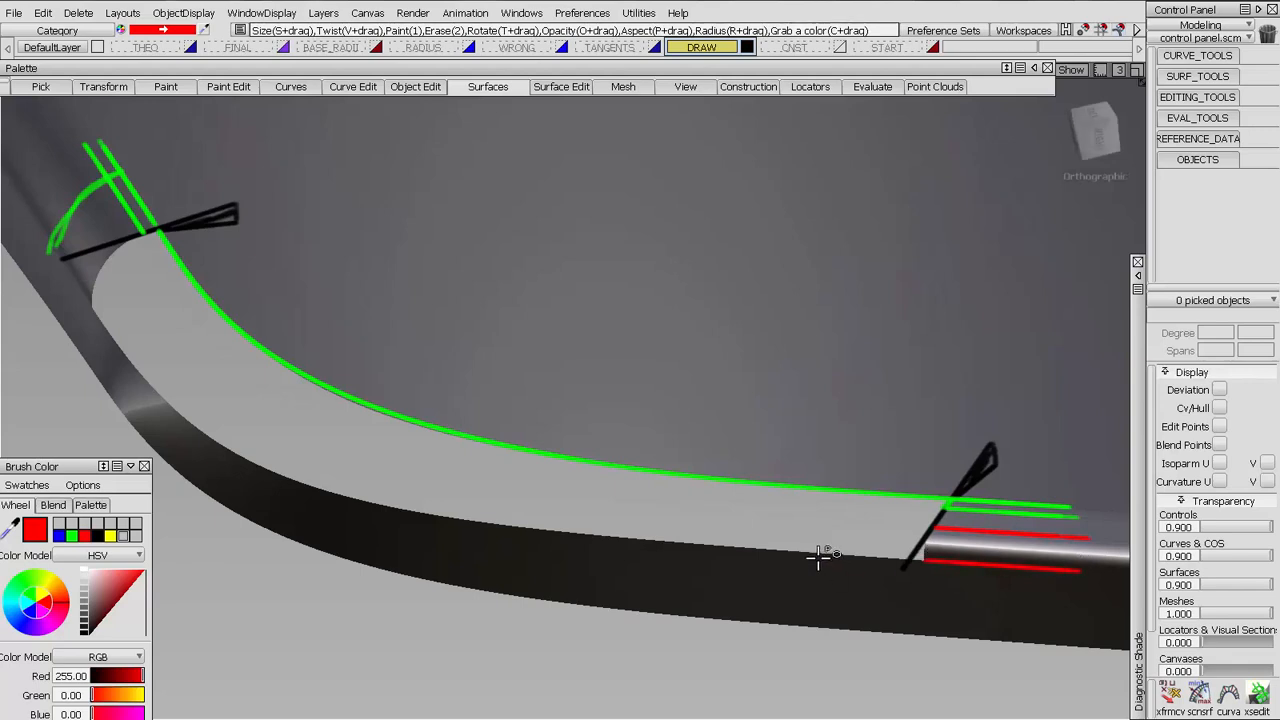
pyautogui.moveTo(850, 555)
pyautogui.mouseDown()
pyautogui.moveTo(609, 529)
pyautogui.moveTo(287, 465)
pyautogui.mouseUp()
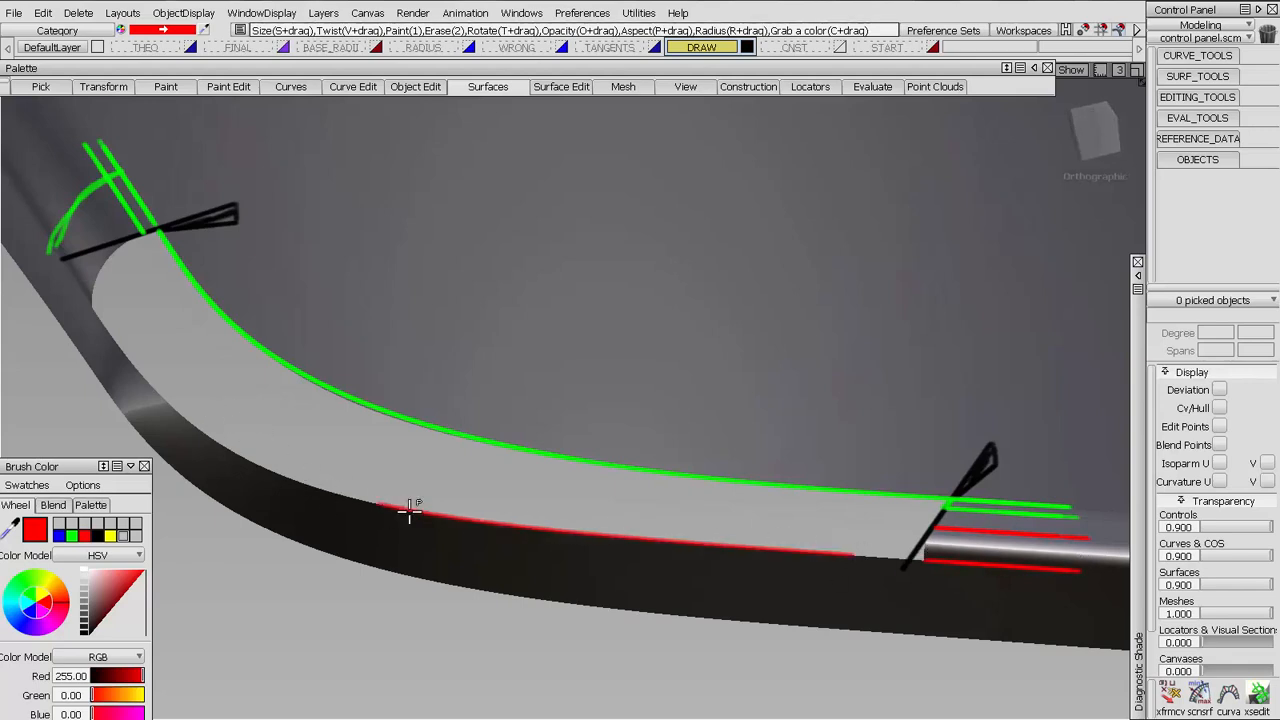
pyautogui.moveTo(410, 512); pyautogui.dragTo(917, 577)
pyautogui.moveTo(374, 508)
pyautogui.mouseDown()
pyautogui.moveTo(250, 462)
pyautogui.moveTo(414, 509)
pyautogui.mouseUp()
pyautogui.moveTo(249, 443)
pyautogui.mouseDown()
pyautogui.moveTo(214, 441)
pyautogui.moveTo(119, 330)
pyautogui.moveTo(278, 474)
pyautogui.mouseUp()
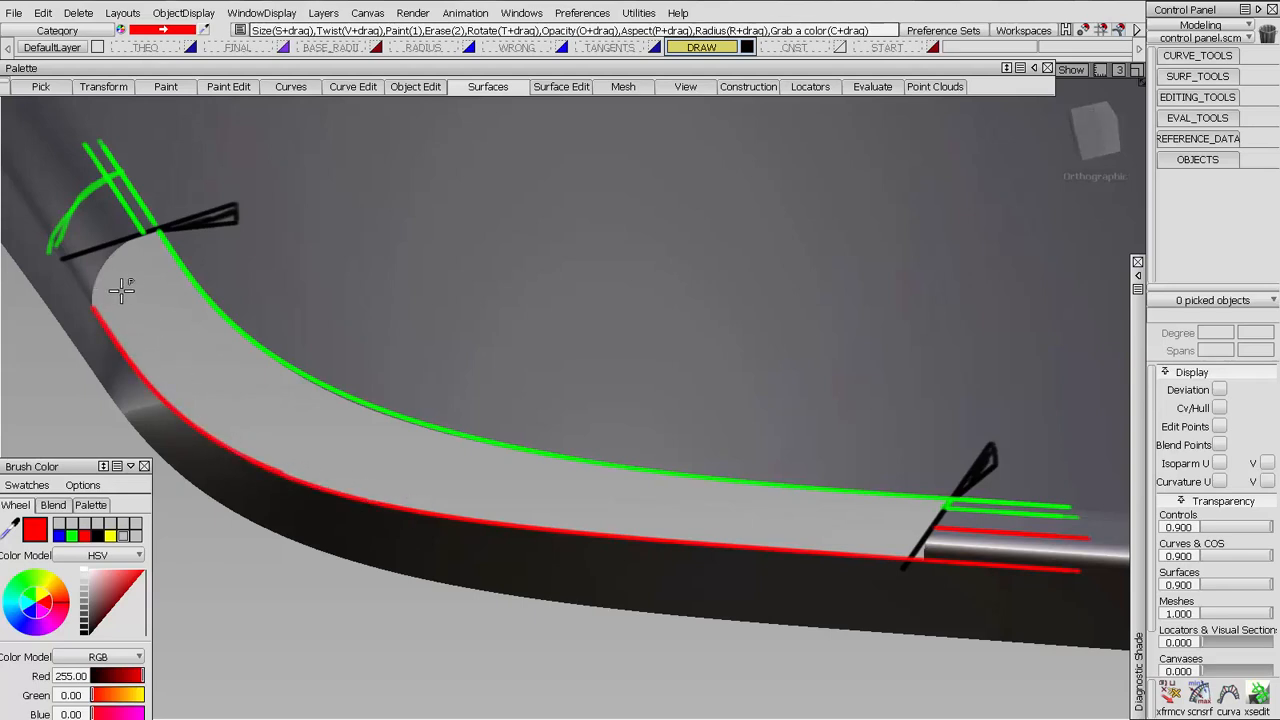
pyautogui.moveTo(87, 297)
pyautogui.mouseDown()
pyautogui.moveTo(36, 229)
pyautogui.moveTo(97, 310)
pyautogui.mouseUp()
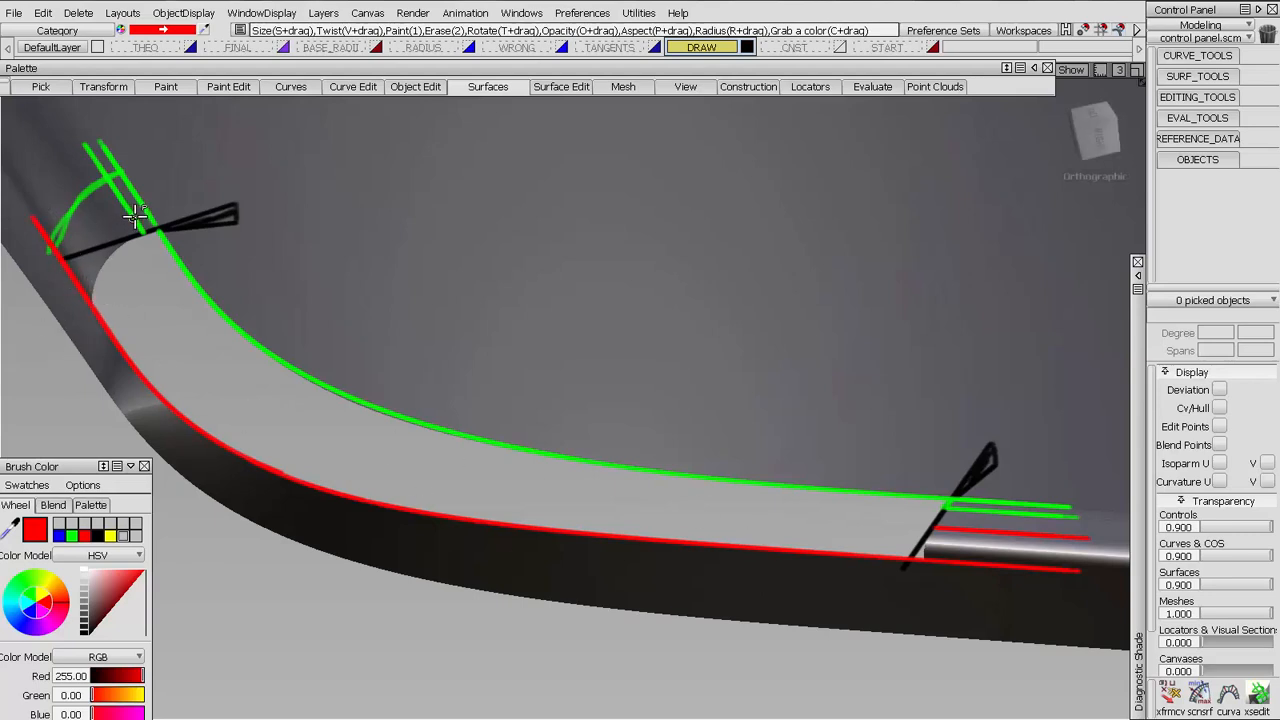
# Overdraw the larger radius's inner green line in red and continue it through the gap to the smaller radius's upper red line
pyautogui.moveTo(85, 145); pyautogui.dragTo(148, 232)
pyautogui.moveTo(297, 407)
pyautogui.mouseDown()
pyautogui.moveTo(522, 483)
pyautogui.moveTo(990, 523)
pyautogui.mouseUp()
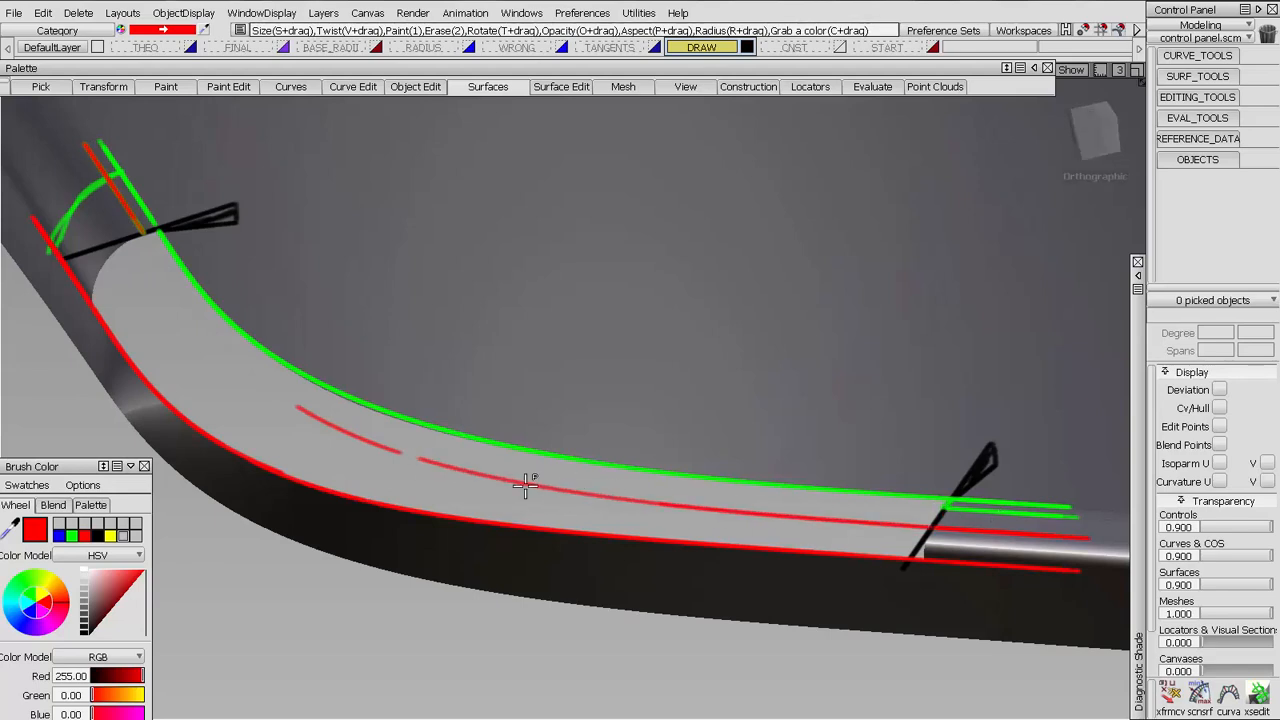
pyautogui.moveTo(525, 487)
pyautogui.mouseDown()
pyautogui.moveTo(266, 349)
pyautogui.moveTo(152, 232)
pyautogui.mouseUp()
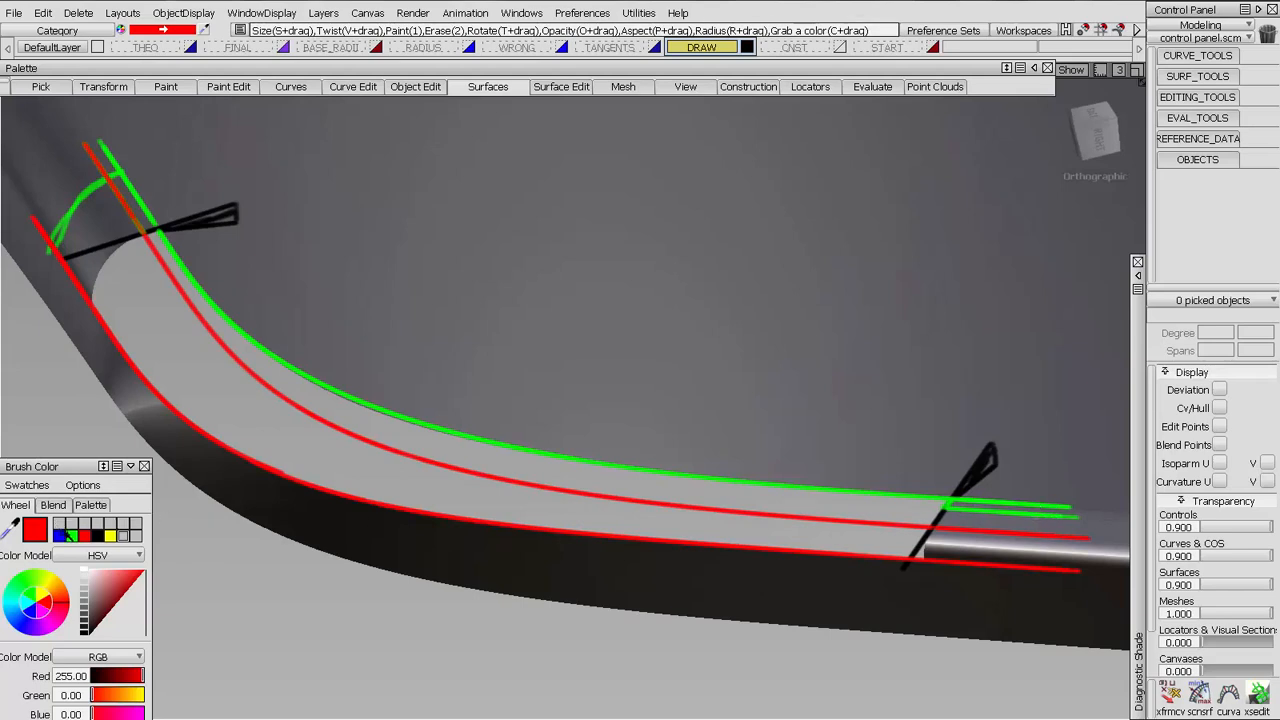
# Draw a second green curve through the gap just inside the upper green edge, and set the pencil colour to blue
pyautogui.click(72, 536)
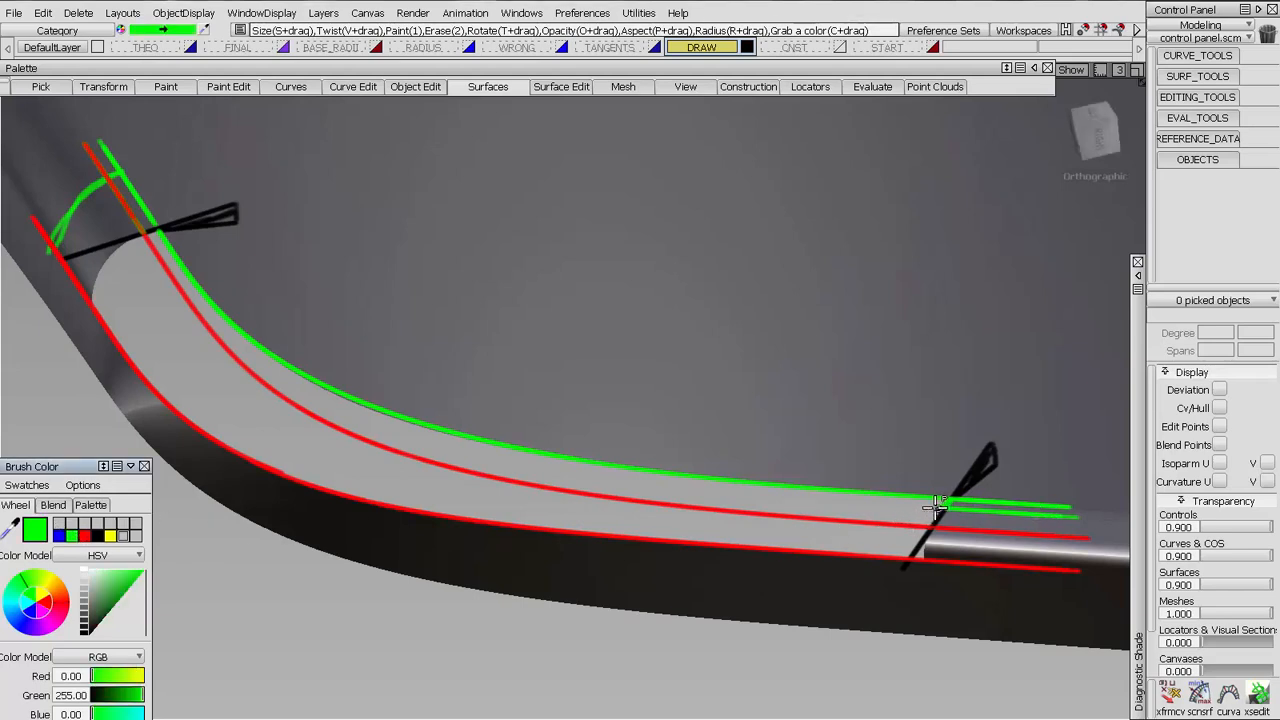
pyautogui.moveTo(806, 503)
pyautogui.mouseDown()
pyautogui.moveTo(415, 449)
pyautogui.moveTo(200, 294)
pyautogui.moveTo(145, 192)
pyautogui.mouseUp()
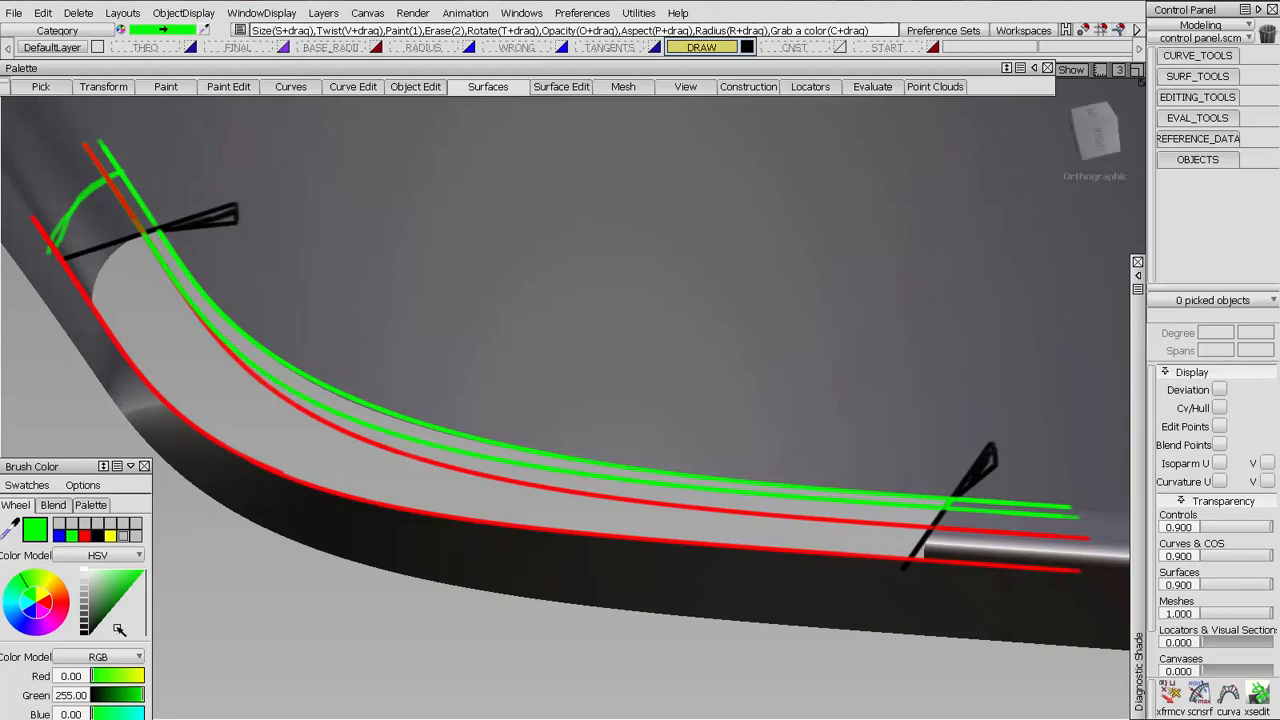
pyautogui.click(61, 537)
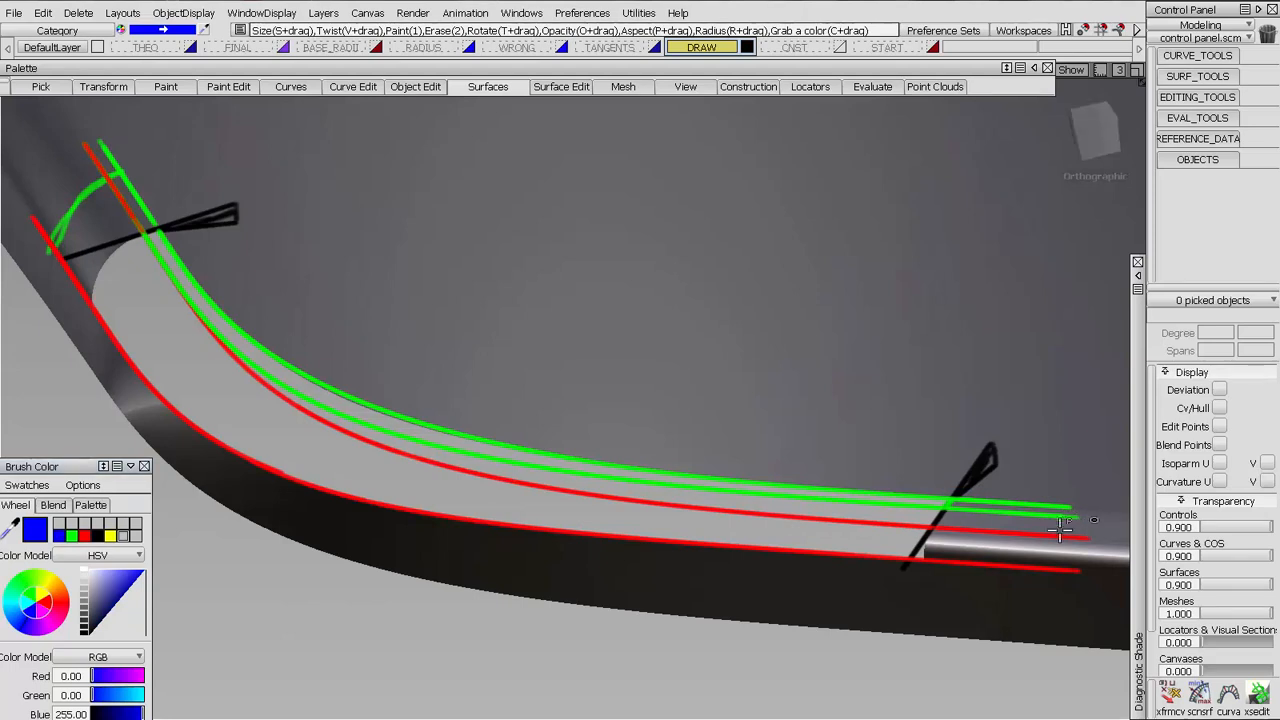
# Hatch in blue between the inner green and red lines on both radii and through the gap, and outline the larger radius's end edge
pyautogui.moveTo(1020, 527); pyautogui.dragTo(942, 518)
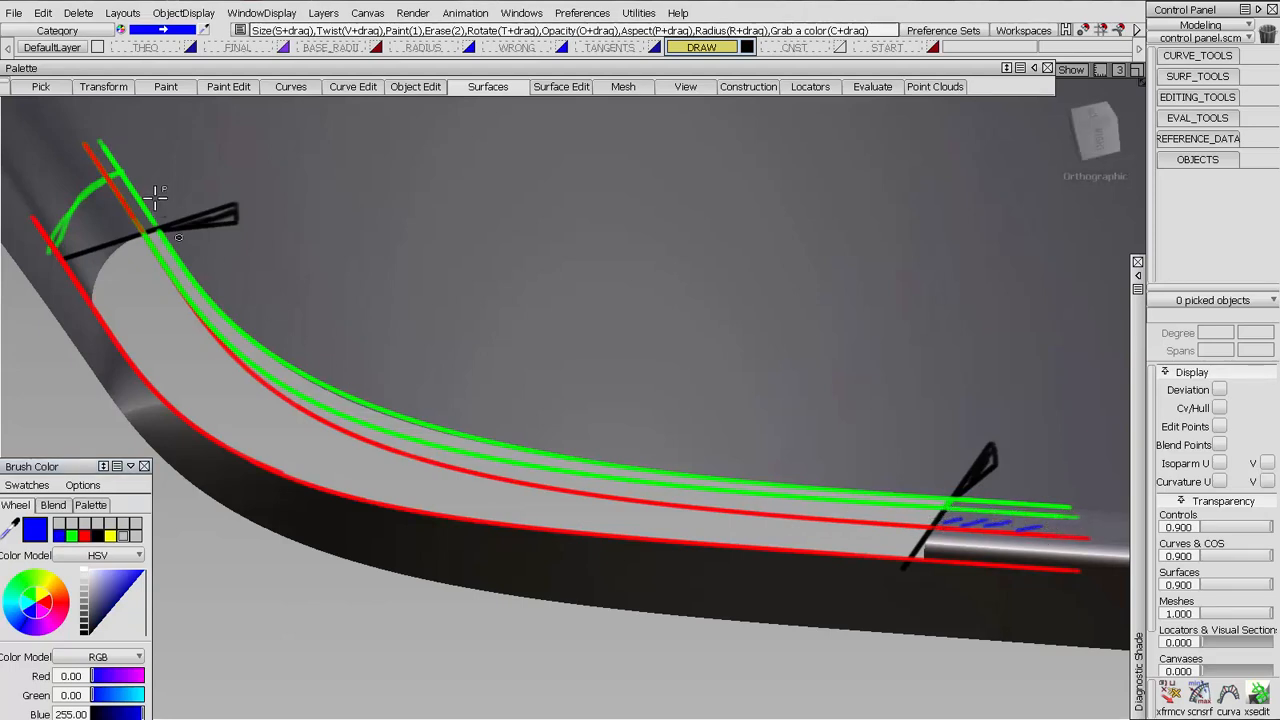
pyautogui.moveTo(98, 238)
pyautogui.mouseDown()
pyautogui.moveTo(165, 213)
pyautogui.moveTo(120, 223)
pyautogui.moveTo(126, 171)
pyautogui.moveTo(112, 150)
pyautogui.mouseUp()
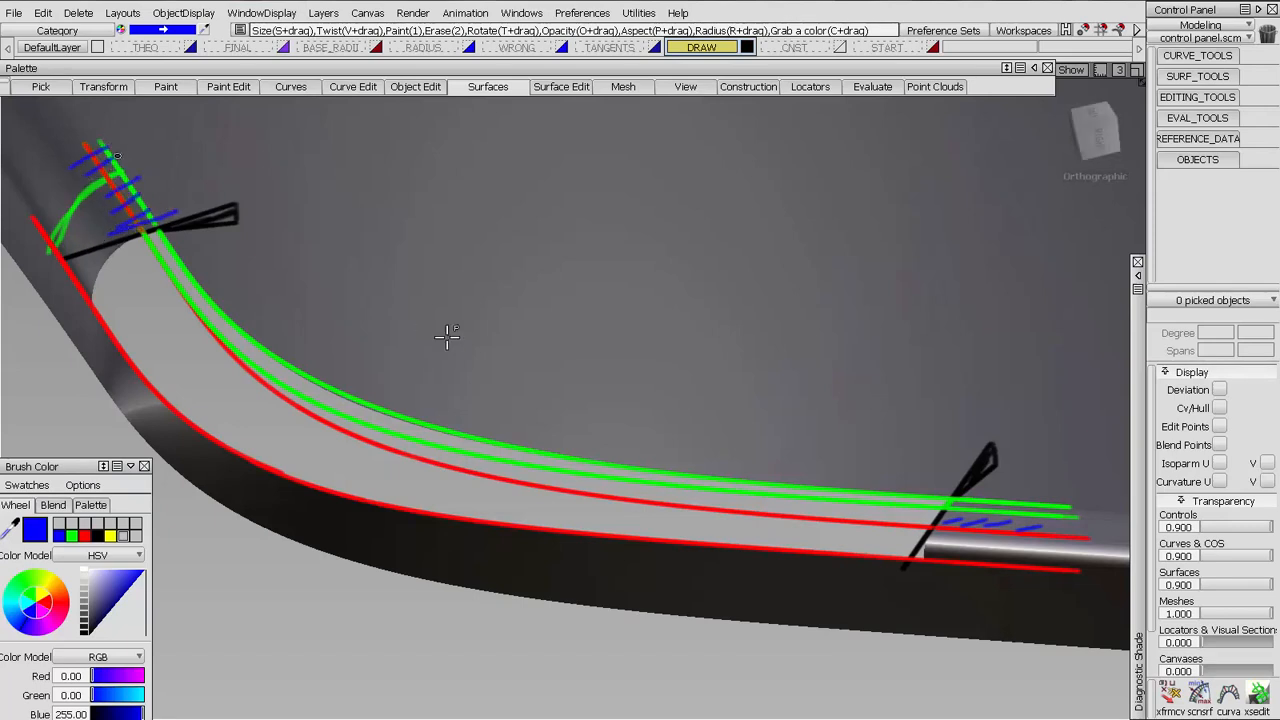
pyautogui.moveTo(278, 381)
pyautogui.mouseDown()
pyautogui.moveTo(266, 386)
pyautogui.moveTo(350, 435)
pyautogui.mouseUp()
pyautogui.moveTo(442, 451); pyautogui.dragTo(420, 460)
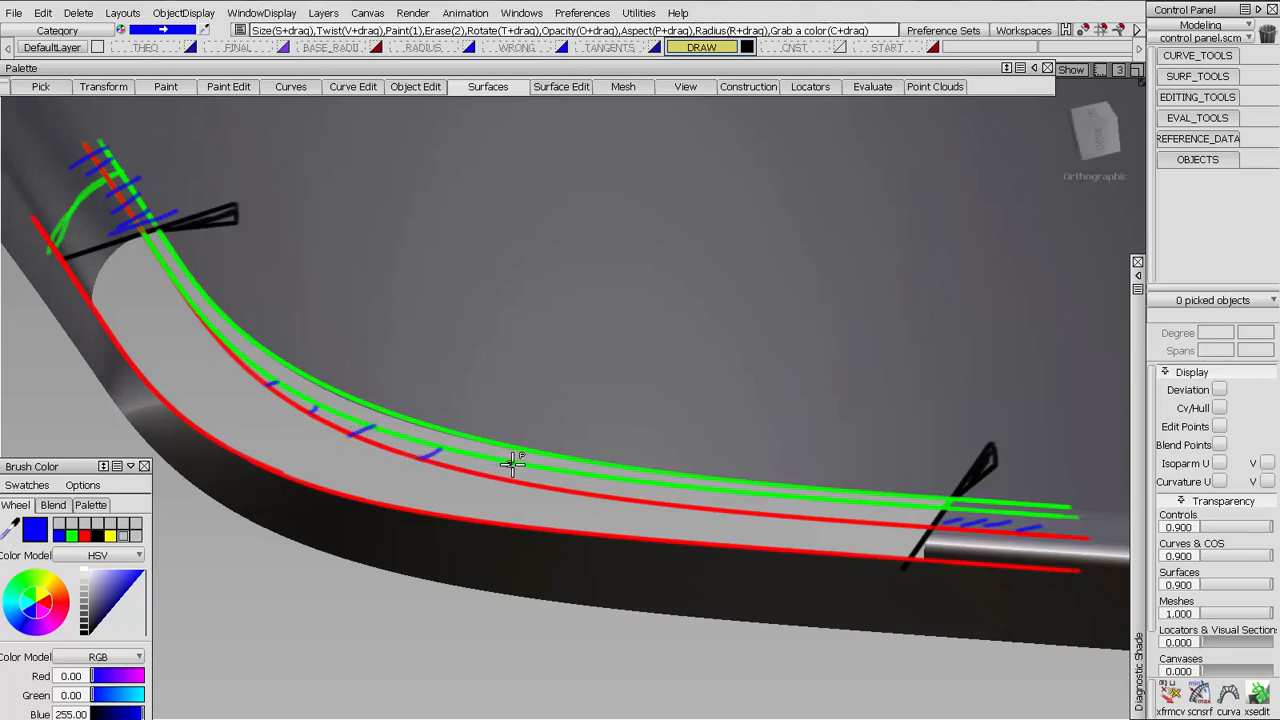
pyautogui.moveTo(514, 464); pyautogui.dragTo(490, 474)
pyautogui.moveTo(609, 481); pyautogui.dragTo(581, 492)
pyautogui.moveTo(718, 493); pyautogui.dragTo(688, 506)
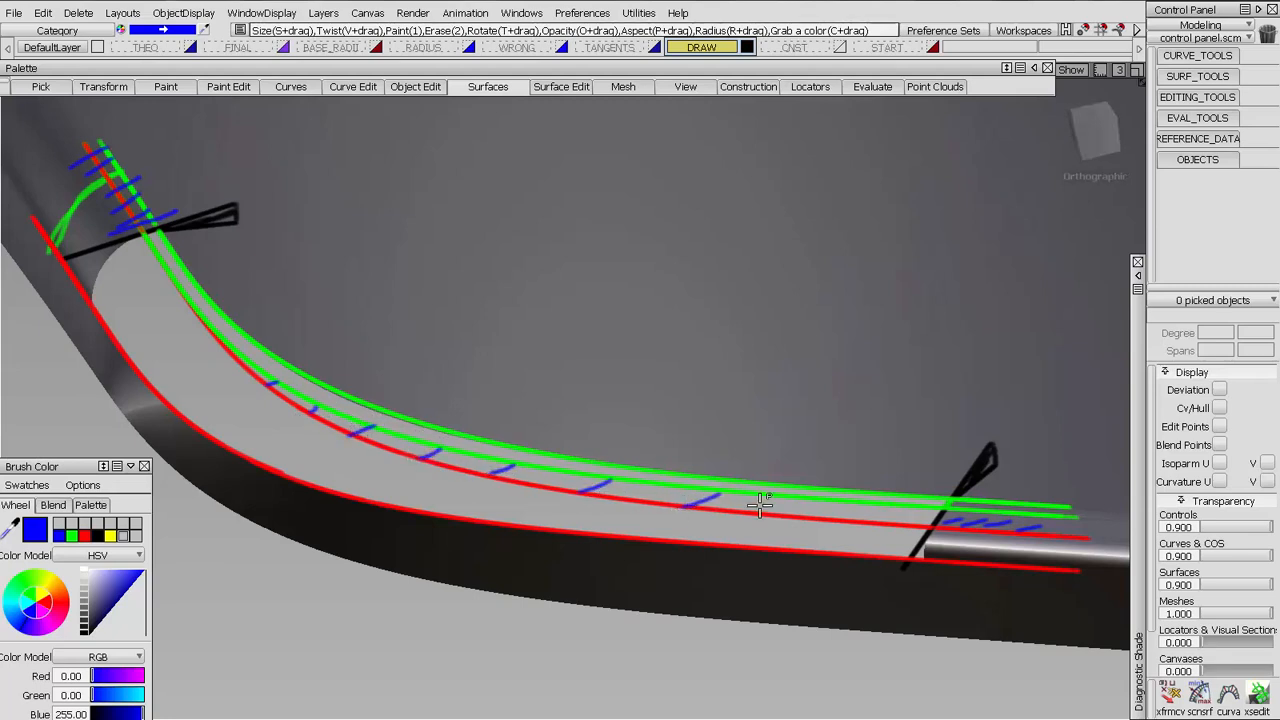
pyautogui.moveTo(818, 505); pyautogui.dragTo(795, 518)
pyautogui.moveTo(893, 509); pyautogui.dragTo(868, 521)
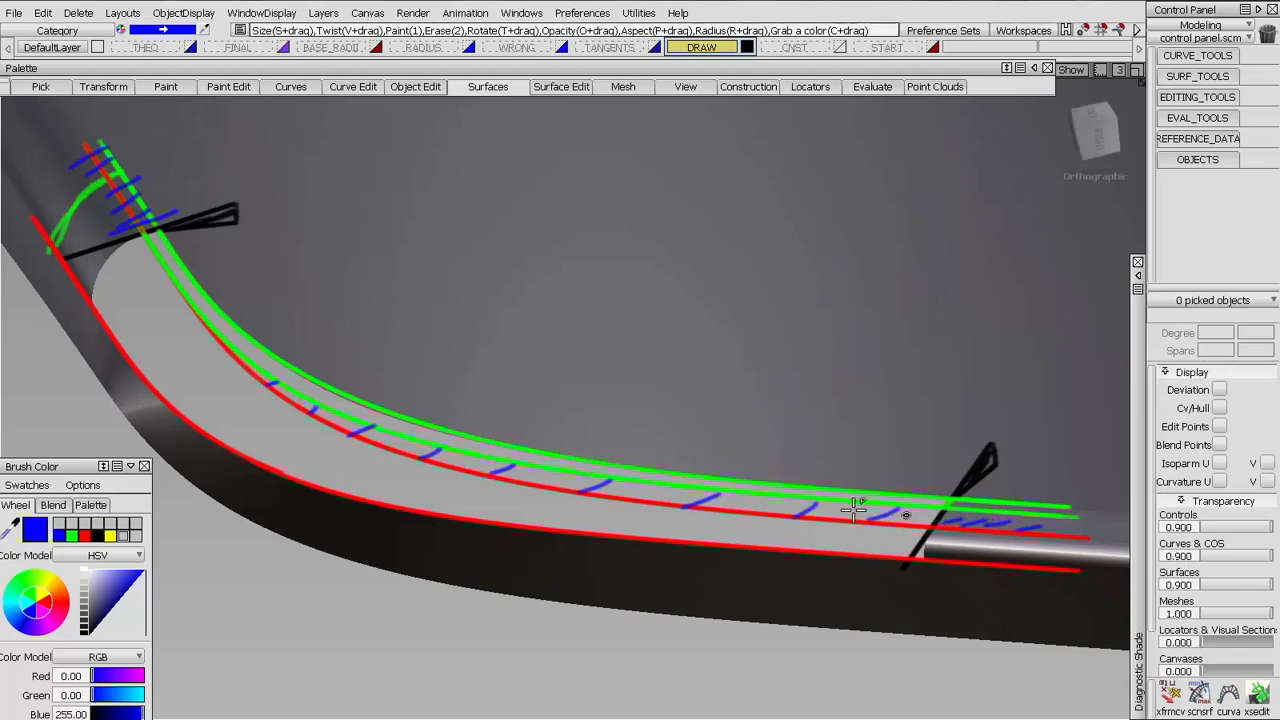
pyautogui.moveTo(105, 277); pyautogui.dragTo(93, 298)
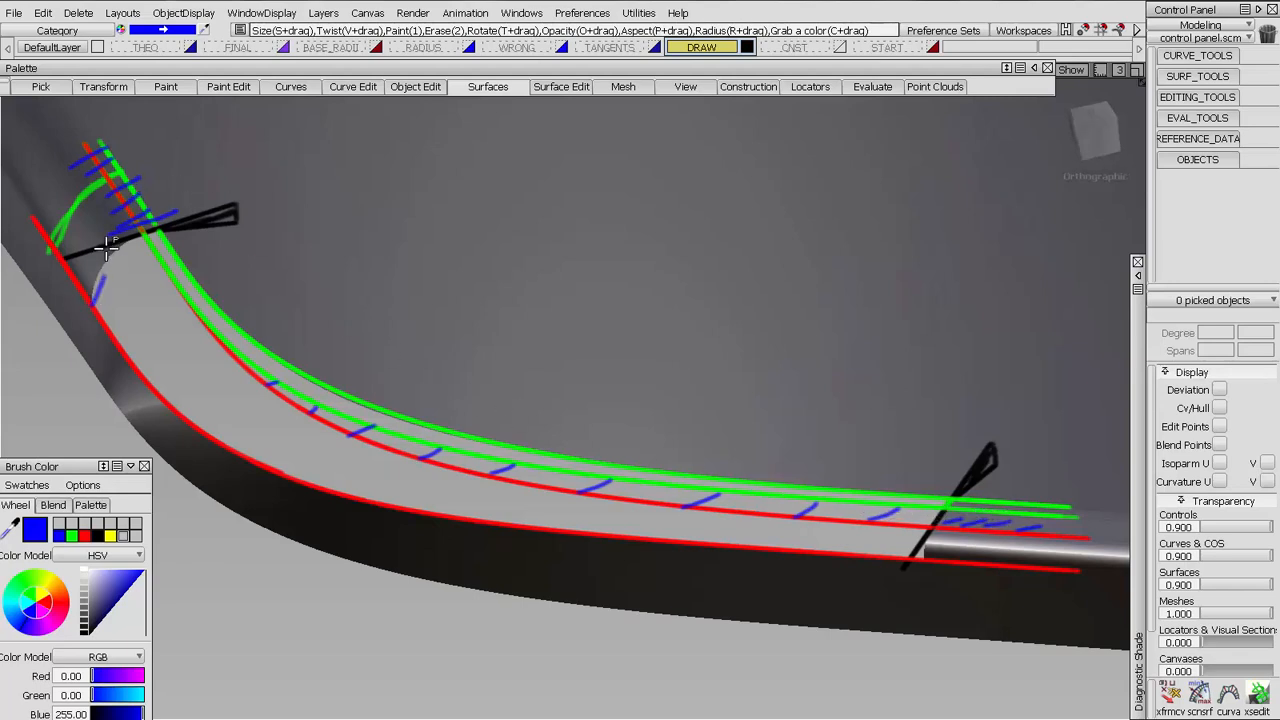
pyautogui.moveTo(158, 234)
pyautogui.mouseDown()
pyautogui.moveTo(137, 236)
pyautogui.moveTo(95, 287)
pyautogui.moveTo(105, 255)
pyautogui.moveTo(188, 218)
pyautogui.moveTo(95, 287)
pyautogui.moveTo(108, 262)
pyautogui.moveTo(165, 228)
pyautogui.mouseUp()
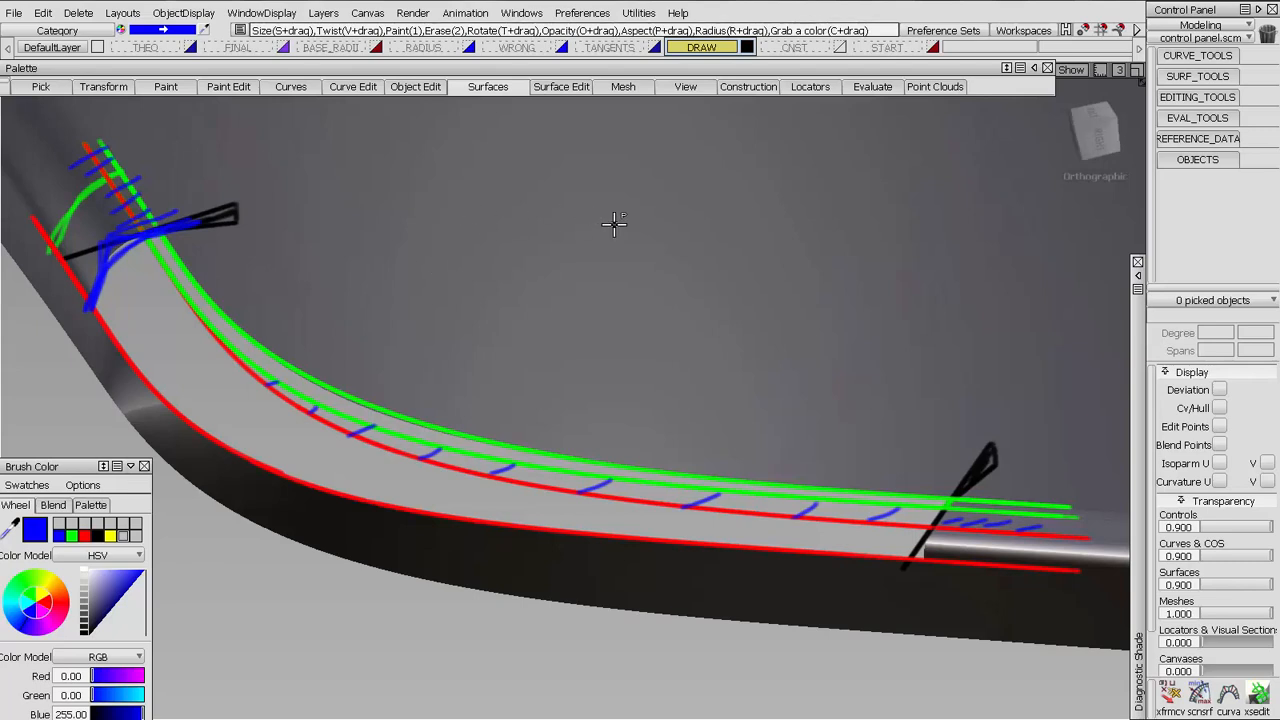
# Show only the CNST and START layers, and set the transparency of controls, curves and surfaces to 0
pyautogui.click(792, 48)
pyautogui.click(930, 47)
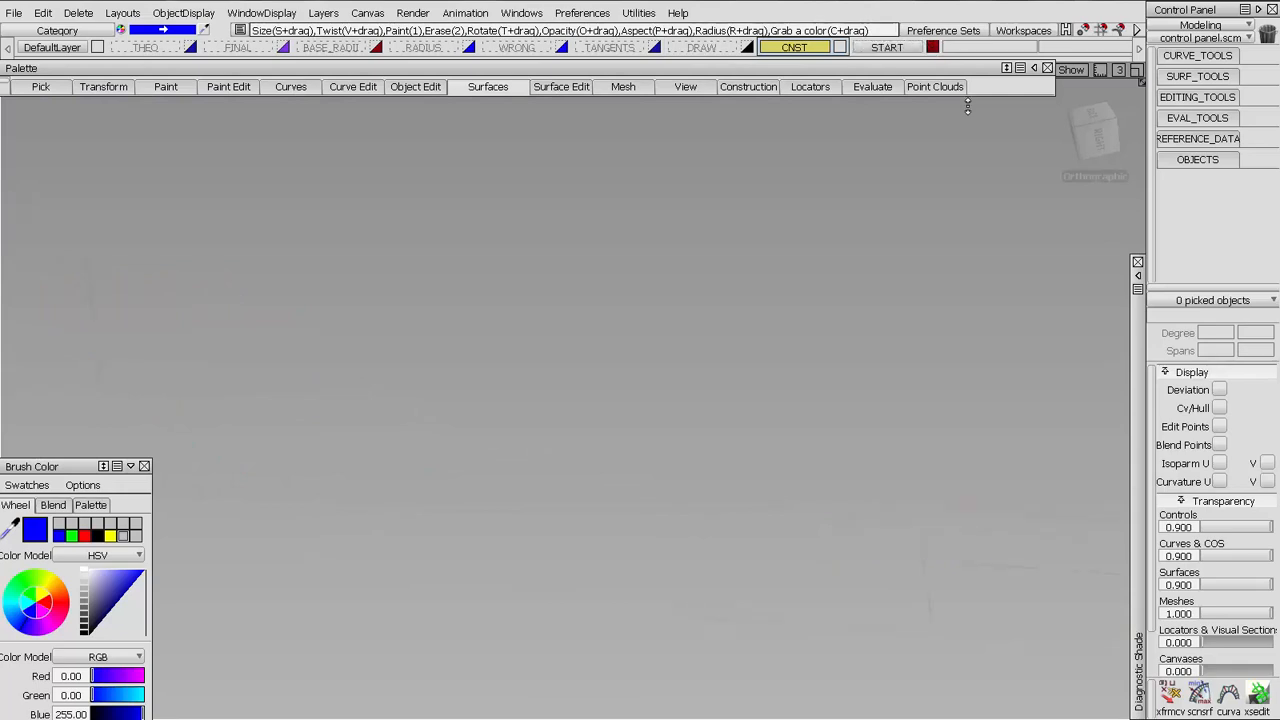
pyautogui.click(1254, 557)
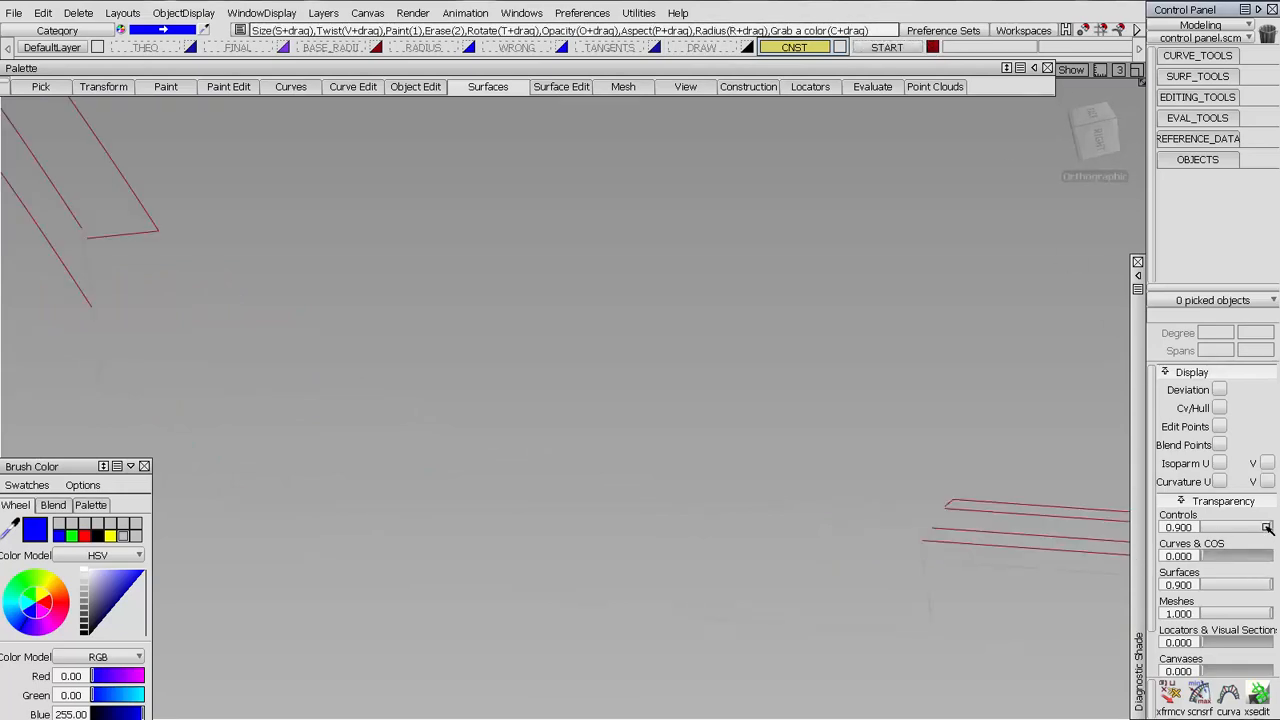
pyautogui.moveTo(1267, 528); pyautogui.dragTo(1086, 523)
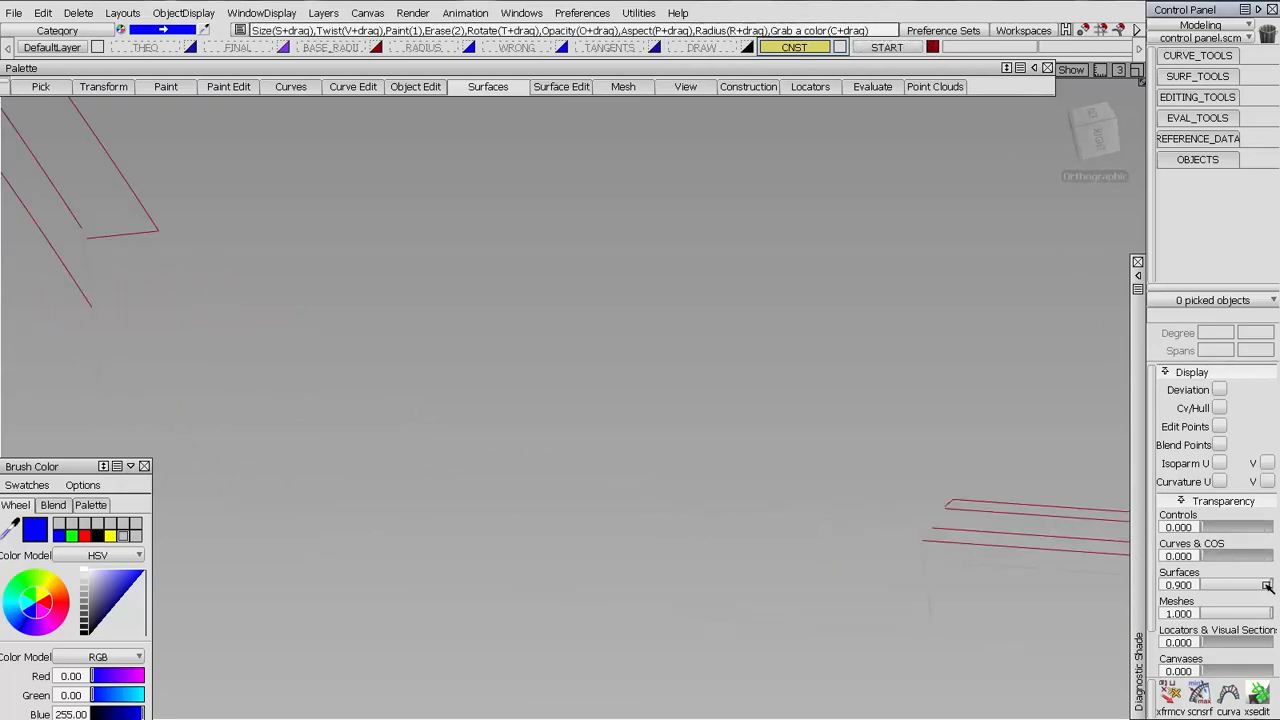
pyautogui.moveTo(1268, 587); pyautogui.dragTo(1205, 518)
# Examine the wireframe at the smaller radius's end, picking the upper surface to highlight its tangent extension line
pyautogui.keyDown('alt'); pyautogui.keyDown('shift'); pyautogui.moveTo(640, 491); pyautogui.dragTo(574, 446); pyautogui.keyUp('shift'); pyautogui.keyUp('alt')
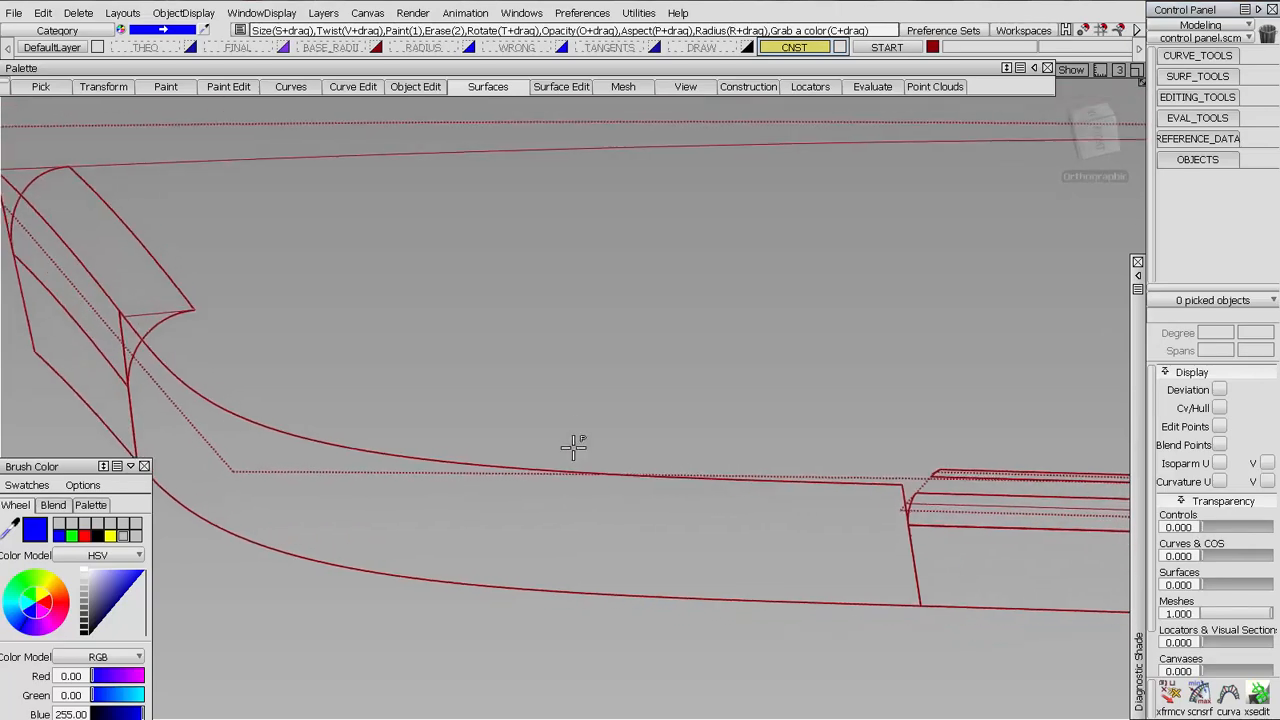
pyautogui.keyDown('alt'); pyautogui.keyDown('shift'); pyautogui.moveTo(574, 446); pyautogui.dragTo(580, 431, button='right'); pyautogui.keyUp('shift'); pyautogui.keyUp('alt')
pyautogui.keyDown('alt'); pyautogui.keyDown('shift'); pyautogui.moveTo(580, 431); pyautogui.dragTo(597, 407, button='middle'); pyautogui.keyUp('shift'); pyautogui.keyUp('alt')
pyautogui.keyDown('alt'); pyautogui.keyDown('shift'); pyautogui.moveTo(891, 442); pyautogui.dragTo(968, 394); pyautogui.keyUp('shift'); pyautogui.keyUp('alt')
pyautogui.keyDown('alt'); pyautogui.keyDown('shift'); pyautogui.moveTo(968, 394); pyautogui.dragTo(775, 374, button='middle'); pyautogui.keyUp('shift'); pyautogui.keyUp('alt')
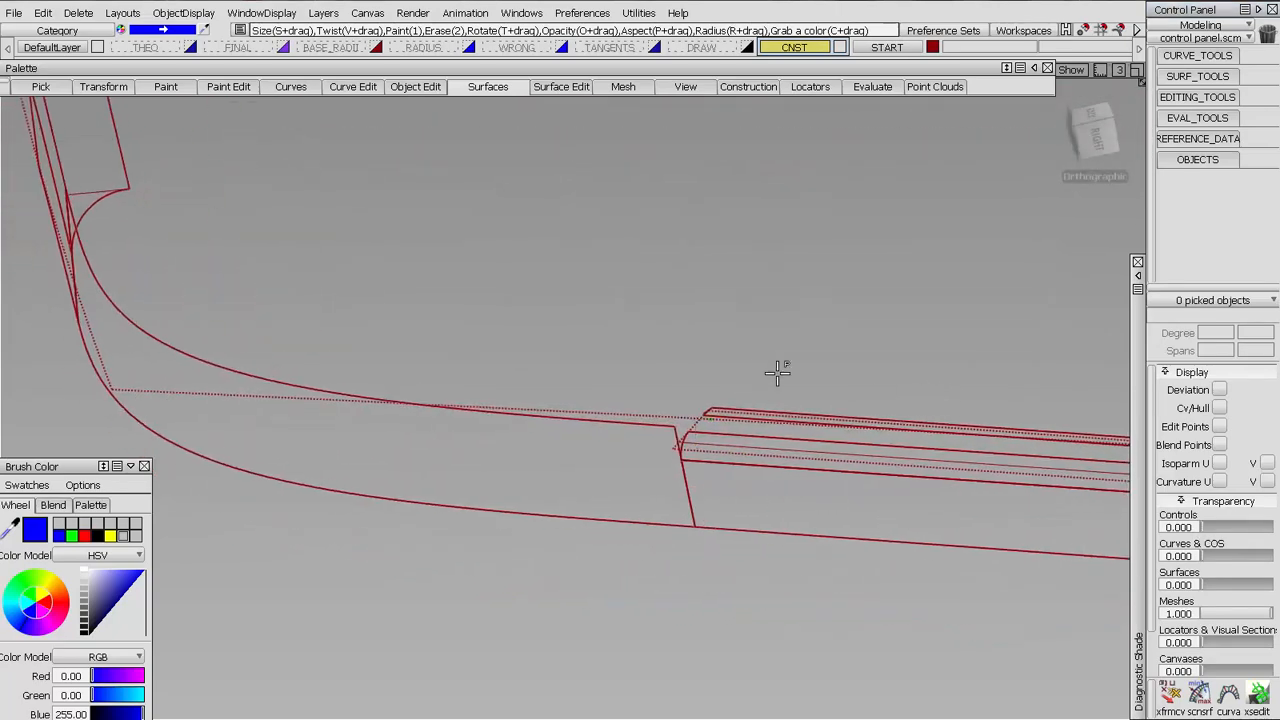
pyautogui.keyDown('ctrl'); pyautogui.keyDown('shift'); pyautogui.moveTo(775, 374); pyautogui.dragTo(680, 366); pyautogui.keyUp('shift'); pyautogui.keyUp('ctrl')
pyautogui.click(780, 415)
pyautogui.keyDown('alt'); pyautogui.keyDown('shift'); pyautogui.moveTo(798, 428); pyautogui.dragTo(406, 394); pyautogui.keyUp('shift'); pyautogui.keyUp('alt')
pyautogui.keyDown('alt'); pyautogui.keyDown('shift'); pyautogui.moveTo(406, 394); pyautogui.dragTo(651, 257, button='right'); pyautogui.keyUp('shift'); pyautogui.keyUp('alt')
pyautogui.keyDown('alt'); pyautogui.keyDown('shift'); pyautogui.moveTo(651, 257); pyautogui.dragTo(372, 350, button='middle'); pyautogui.keyUp('shift'); pyautogui.keyUp('alt')
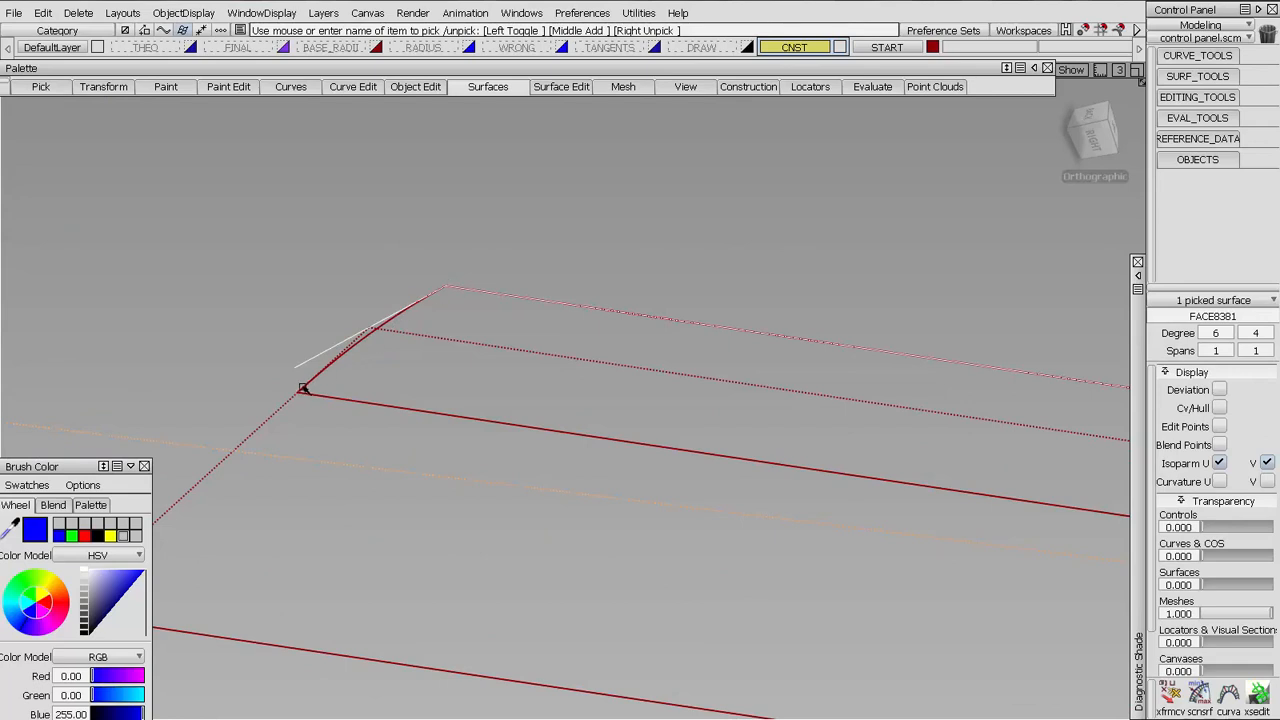
# Examine the larger radius's end, picking the fillet surface and the straight tangent line across its end
pyautogui.keyDown('alt'); pyautogui.keyDown('shift'); pyautogui.moveTo(342, 236); pyautogui.dragTo(509, 225); pyautogui.keyUp('shift'); pyautogui.keyUp('alt')
pyautogui.keyDown('alt'); pyautogui.keyDown('shift'); pyautogui.moveTo(518, 100); pyautogui.dragTo(520, 266, button='middle'); pyautogui.keyUp('shift'); pyautogui.keyUp('alt')
pyautogui.keyDown('alt'); pyautogui.keyDown('shift'); pyautogui.moveTo(472, 303); pyautogui.dragTo(451, 358); pyautogui.keyUp('shift'); pyautogui.keyUp('alt')
pyautogui.keyDown('ctrl'); pyautogui.keyDown('shift'); pyautogui.moveTo(502, 237); pyautogui.dragTo(471, 297); pyautogui.keyUp('shift'); pyautogui.keyUp('ctrl')
pyautogui.click(471, 297)
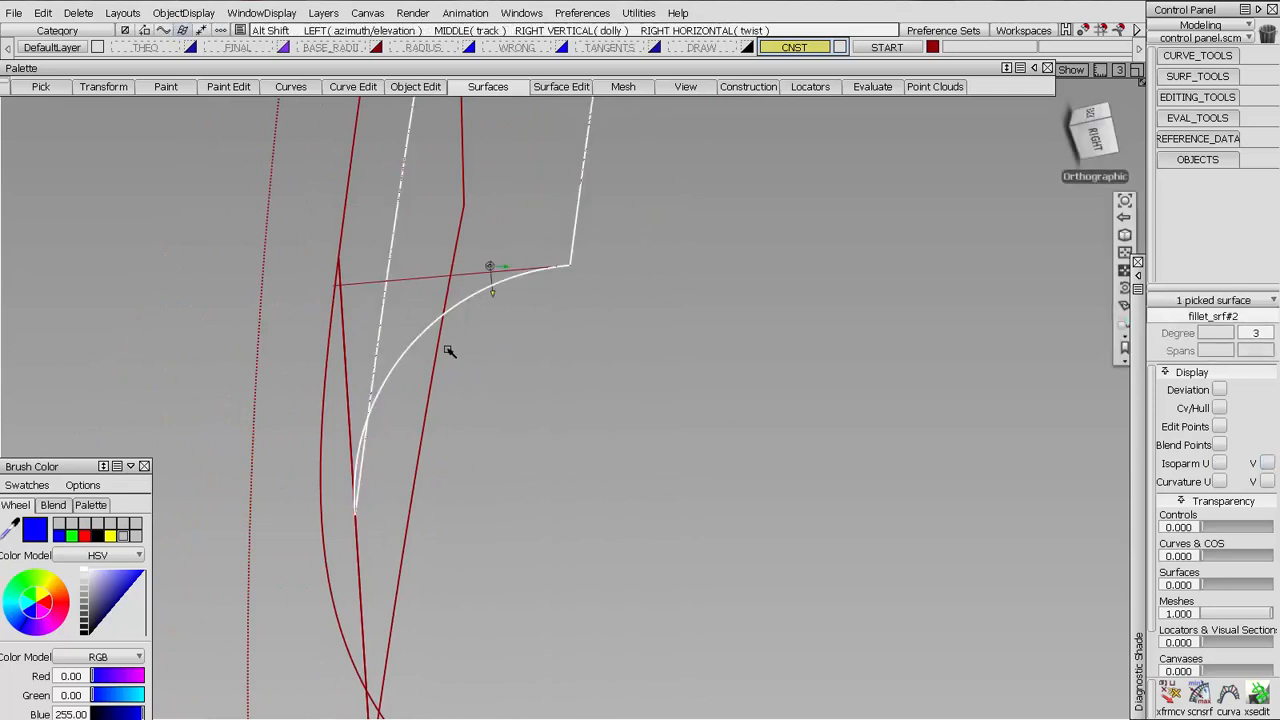
pyautogui.moveTo(449, 351)
pyautogui.keyDown('alt'); pyautogui.keyDown('shift'); pyautogui.mouseDown()
pyautogui.moveTo(433, 280)
pyautogui.moveTo(449, 238)
pyautogui.mouseUp(); pyautogui.keyUp('shift'); pyautogui.keyUp('alt')
pyautogui.keyDown('ctrl'); pyautogui.keyDown('shift'); pyautogui.moveTo(441, 286); pyautogui.dragTo(412, 286); pyautogui.keyUp('shift'); pyautogui.keyUp('ctrl')
pyautogui.click(414, 282)
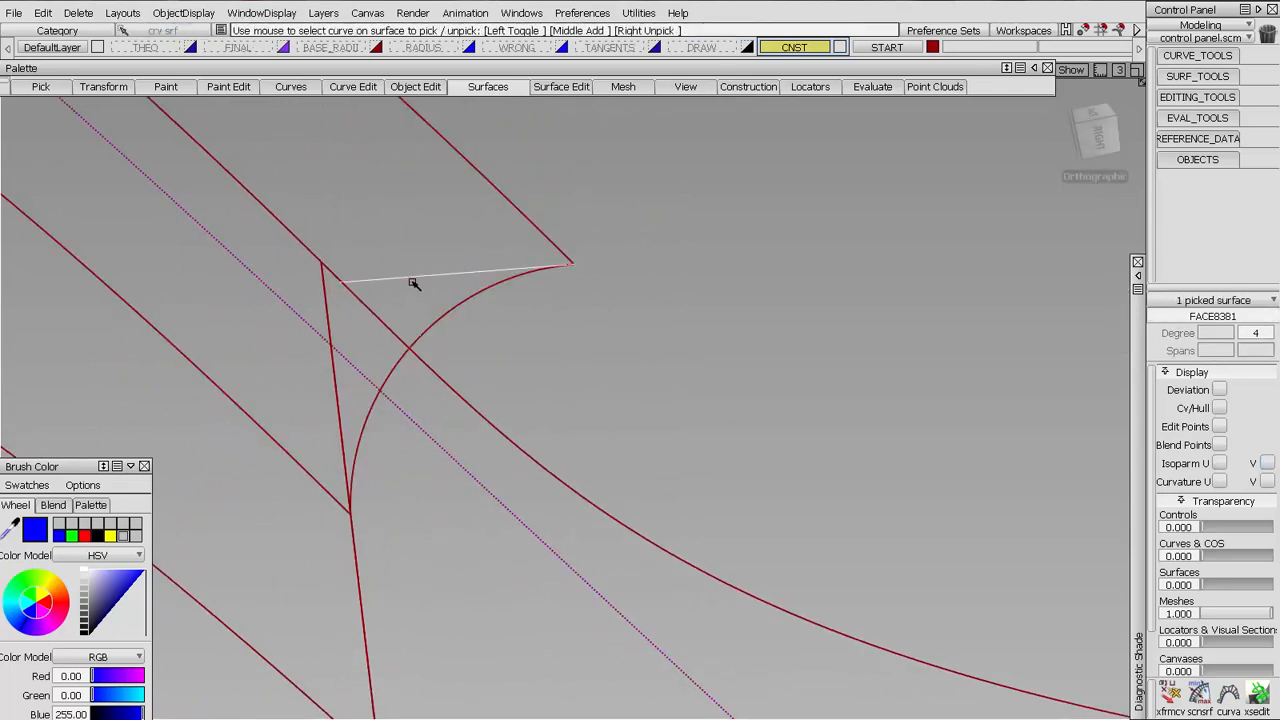
pyautogui.keyDown('ctrl'); pyautogui.keyDown('shift'); pyautogui.moveTo(542, 418); pyautogui.dragTo(541, 313); pyautogui.keyUp('shift'); pyautogui.keyUp('ctrl')
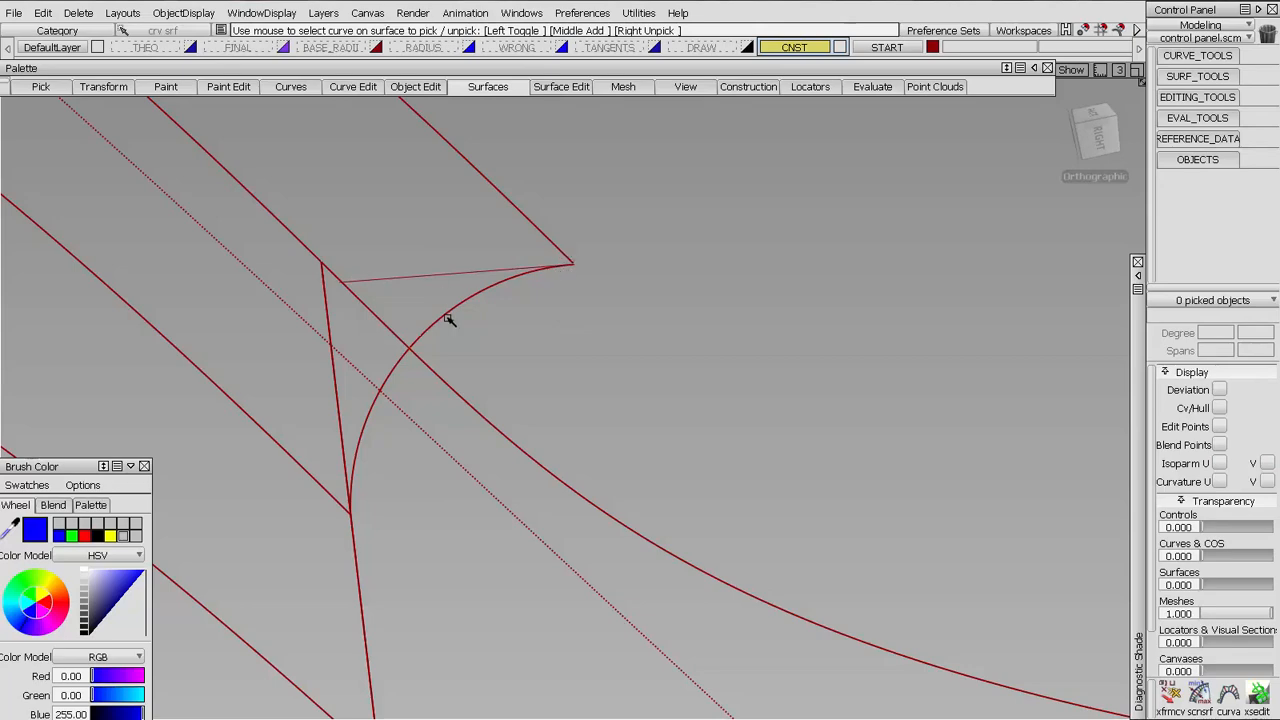
# Compare the end constructions of the smaller and larger radii across the open corner
pyautogui.keyDown('alt'); pyautogui.keyDown('shift'); pyautogui.moveTo(720, 343); pyautogui.dragTo(460, 335, button='right'); pyautogui.keyUp('shift'); pyautogui.keyUp('alt')
pyautogui.moveTo(460, 335)
pyautogui.keyDown('alt'); pyautogui.keyDown('shift'); pyautogui.mouseDown(button='middle')
pyautogui.moveTo(306, 231)
pyautogui.moveTo(2, 117)
pyautogui.mouseUp(button='middle'); pyautogui.keyUp('shift'); pyautogui.keyUp('alt')
pyautogui.keyDown('alt'); pyautogui.keyDown('shift'); pyautogui.click(987, 325); pyautogui.keyUp('shift'); pyautogui.keyUp('alt')
pyautogui.keyDown('alt'); pyautogui.keyDown('shift'); pyautogui.moveTo(920, 360); pyautogui.dragTo(845, 381); pyautogui.keyUp('shift'); pyautogui.keyUp('alt')
pyautogui.keyDown('alt'); pyautogui.keyDown('shift'); pyautogui.moveTo(845, 381); pyautogui.dragTo(583, 423, button='middle'); pyautogui.keyUp('shift'); pyautogui.keyUp('alt')
pyautogui.moveTo(583, 423)
pyautogui.keyDown('alt'); pyautogui.keyDown('shift'); pyautogui.mouseDown(button='right')
pyautogui.moveTo(608, 254)
pyautogui.moveTo(565, 335)
pyautogui.mouseUp(button='right'); pyautogui.keyUp('shift'); pyautogui.keyUp('alt')
pyautogui.keyDown('alt'); pyautogui.keyDown('shift'); pyautogui.moveTo(565, 335); pyautogui.dragTo(677, 331, button='middle'); pyautogui.keyUp('shift'); pyautogui.keyUp('alt')
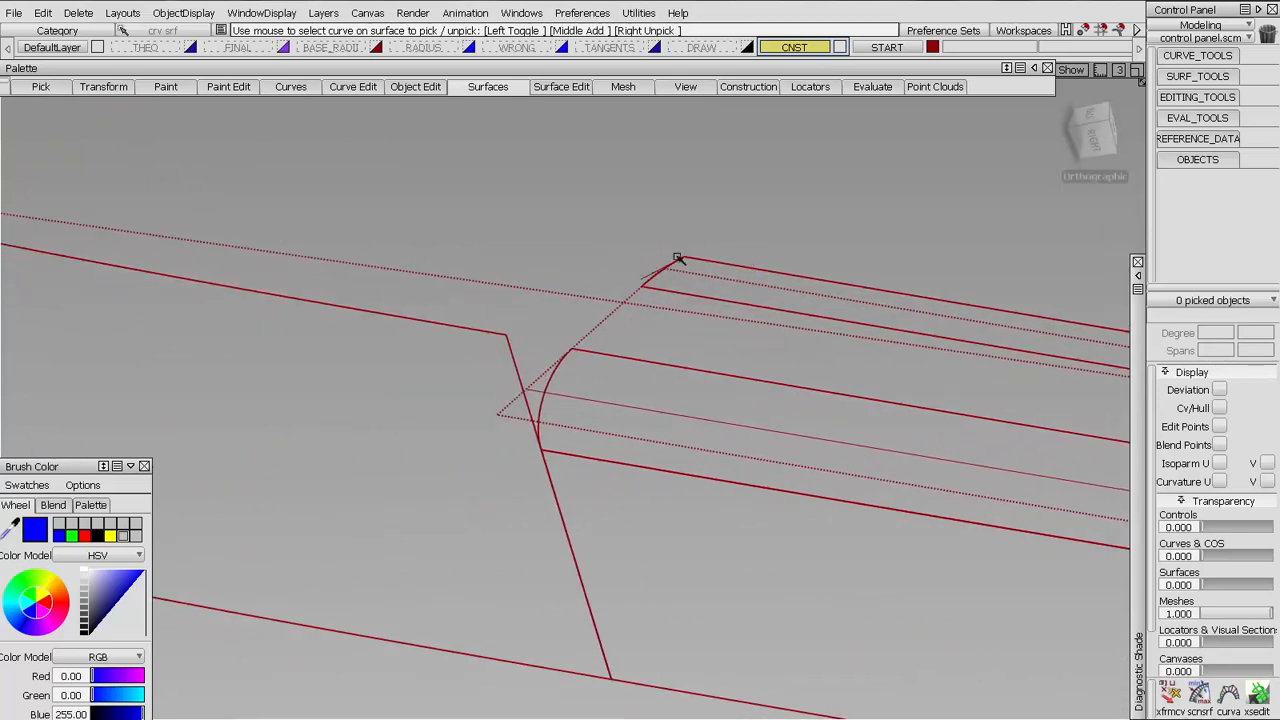
pyautogui.keyDown('alt'); pyautogui.keyDown('shift'); pyautogui.moveTo(651, 263); pyautogui.dragTo(555, 402, button='right'); pyautogui.keyUp('shift'); pyautogui.keyUp('alt')
pyautogui.keyDown('alt'); pyautogui.keyDown('shift'); pyautogui.moveTo(289, 206); pyautogui.dragTo(774, 543, button='middle'); pyautogui.keyUp('shift'); pyautogui.keyUp('alt')
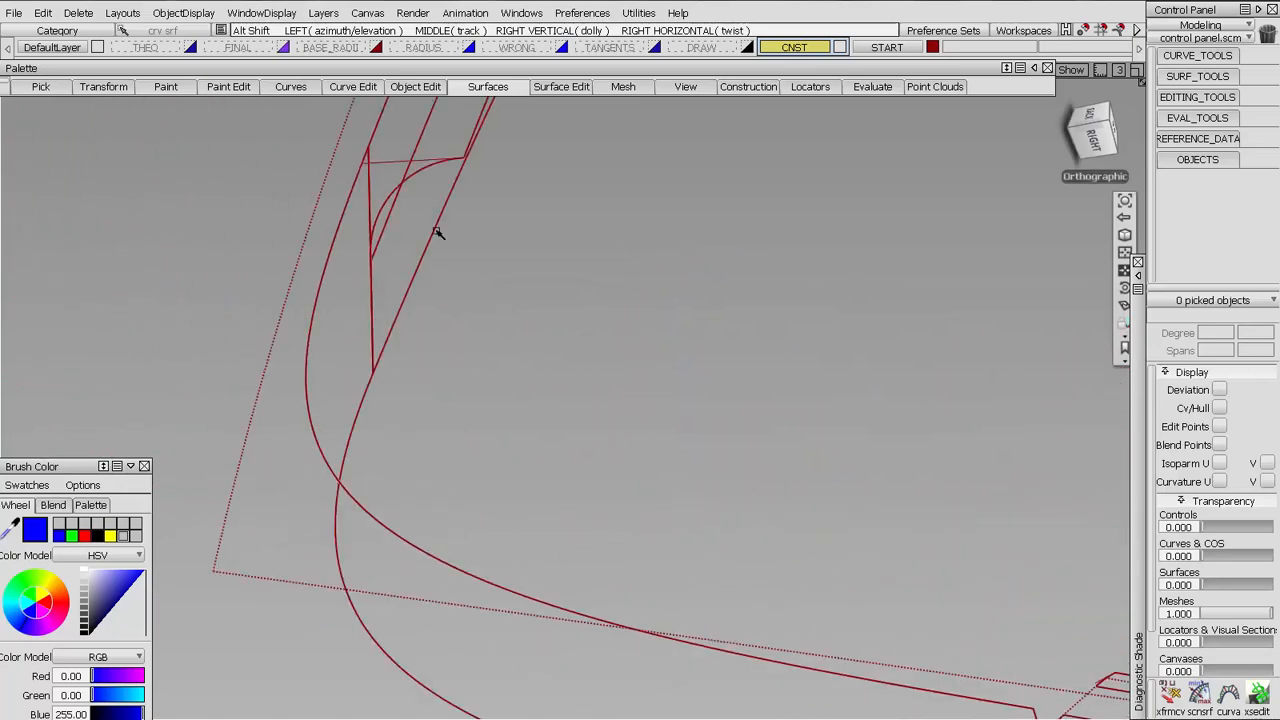
pyautogui.keyDown('alt'); pyautogui.keyDown('shift'); pyautogui.moveTo(700, 260); pyautogui.dragTo(660, 378, button='right'); pyautogui.keyUp('shift'); pyautogui.keyUp('alt')
pyautogui.keyDown('alt'); pyautogui.keyDown('shift'); pyautogui.moveTo(860, 475); pyautogui.dragTo(649, 381, button='middle'); pyautogui.keyUp('shift'); pyautogui.keyUp('alt')
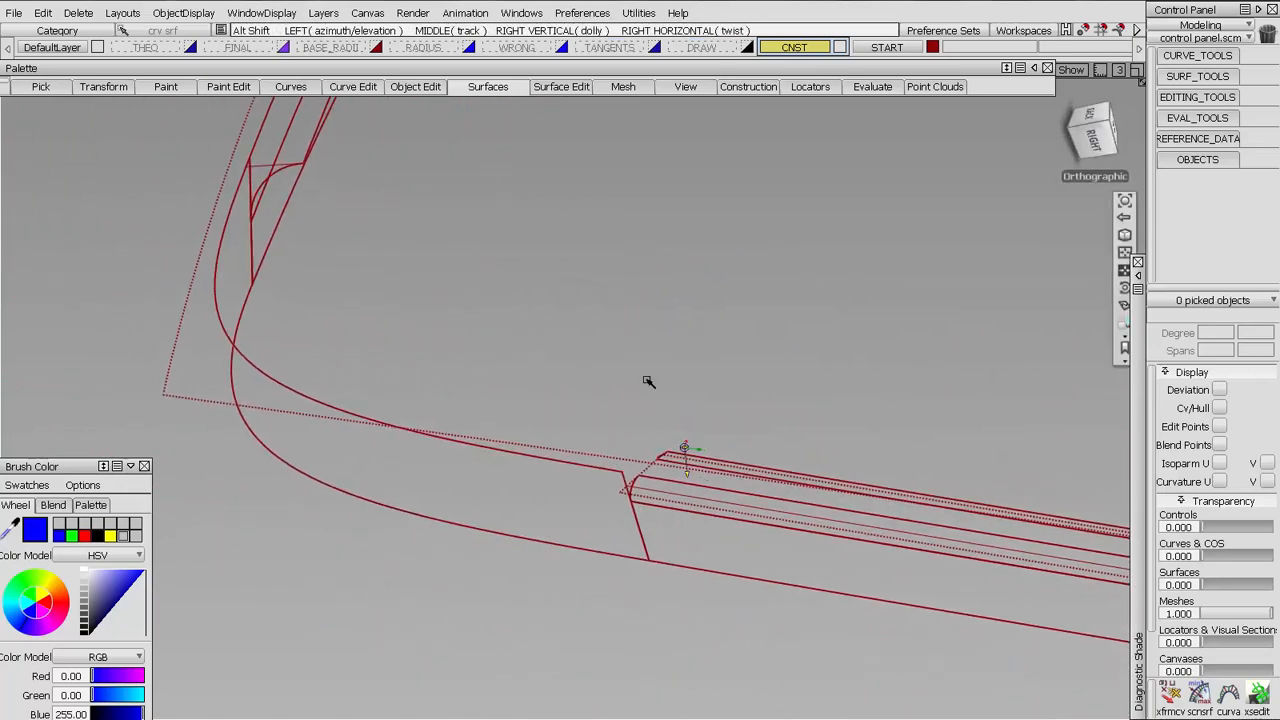
# Duplicate the straight construction edge across the smaller radius's end as a curve
pyautogui.click(1187, 57)
pyautogui.click(1223, 215)
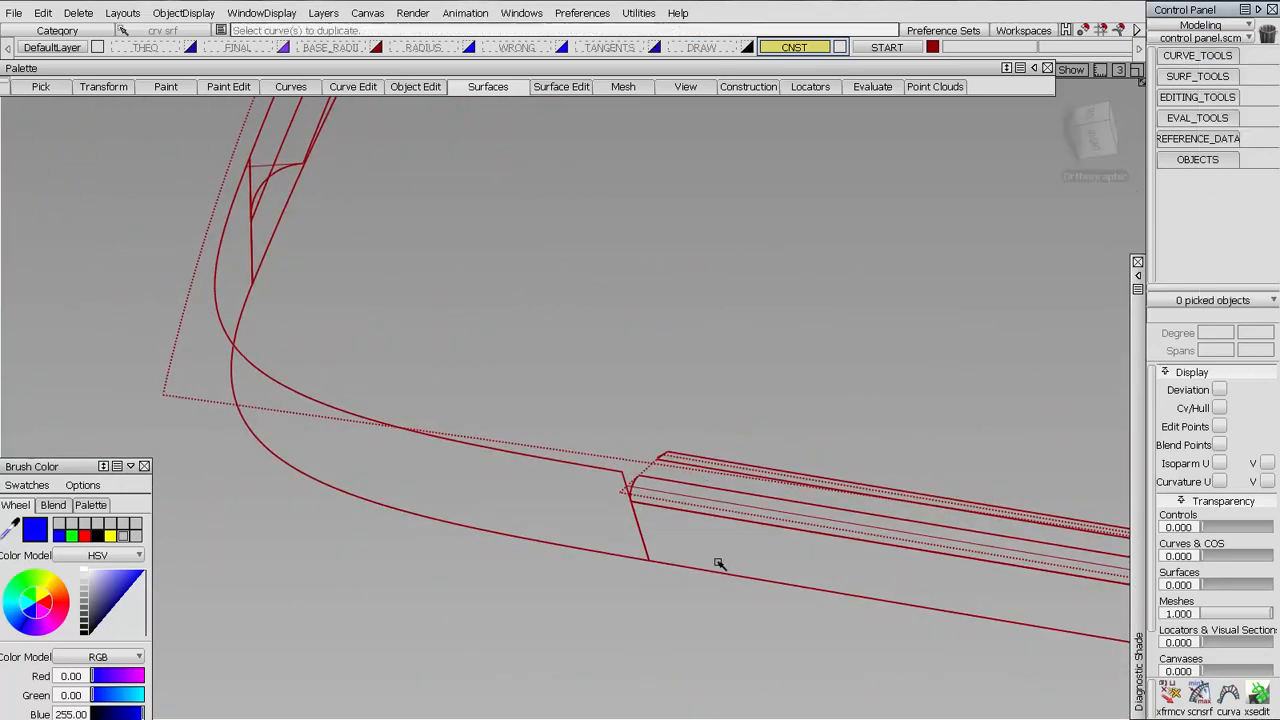
pyautogui.keyDown('alt'); pyautogui.keyDown('shift'); pyautogui.moveTo(667, 448); pyautogui.dragTo(700, 315, button='right'); pyautogui.keyUp('shift'); pyautogui.keyUp('alt')
pyautogui.click(748, 575)
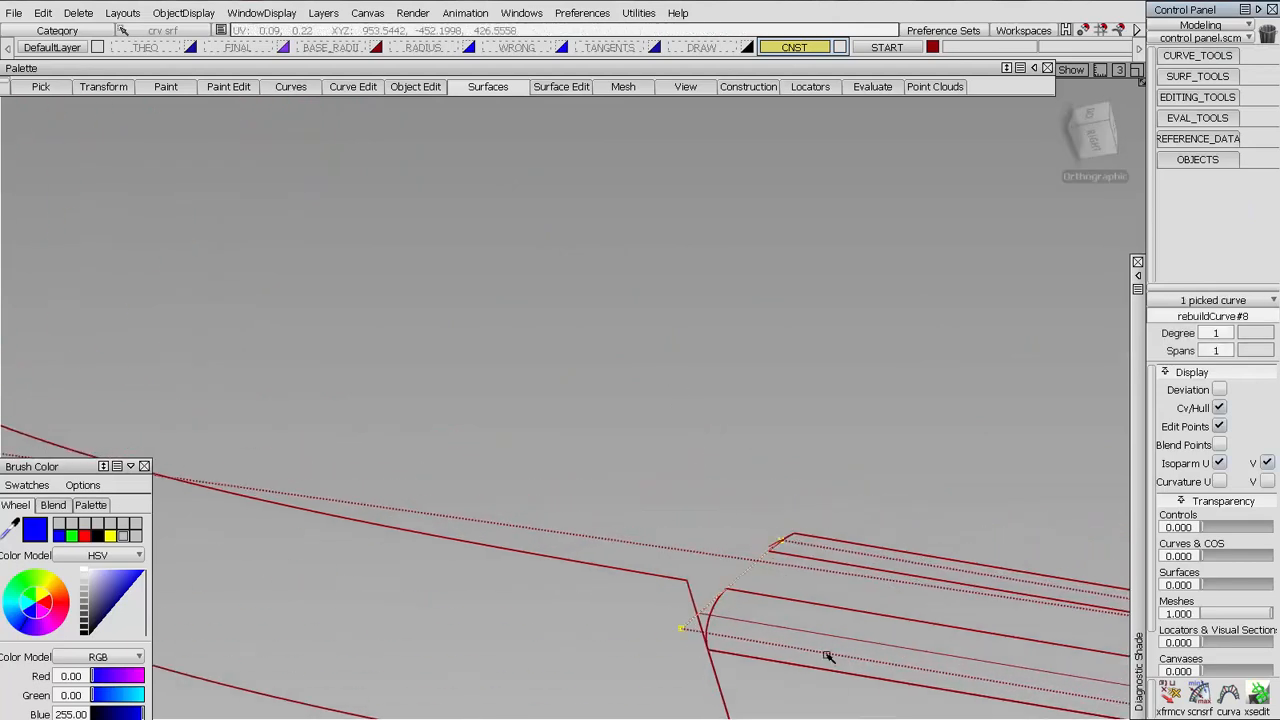
pyautogui.keyDown('ctrl'); pyautogui.keyDown('shift'); pyautogui.moveTo(829, 656); pyautogui.dragTo(841, 514); pyautogui.keyUp('shift'); pyautogui.keyUp('ctrl')
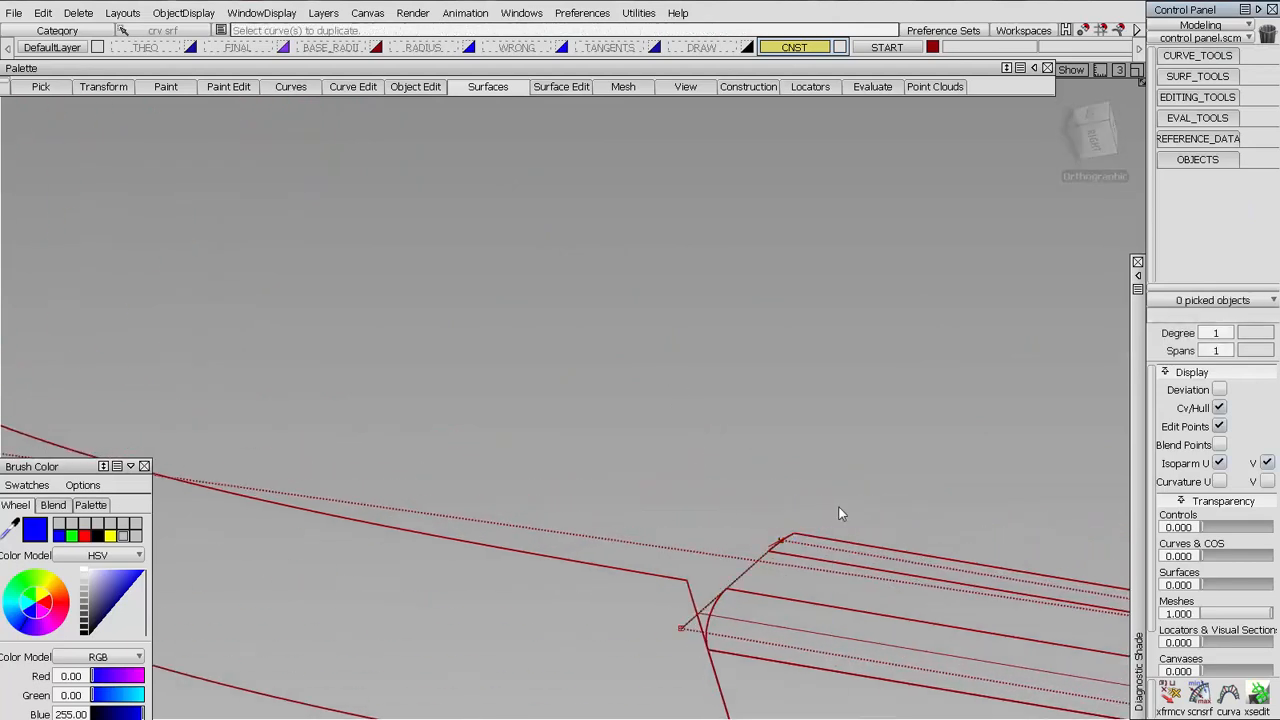
# Create a 3 Pt reference plane at the smaller radius's end, centred on its upper corner with the second point at the tangent line's end
pyautogui.click(1166, 139)
pyautogui.click(1181, 182)
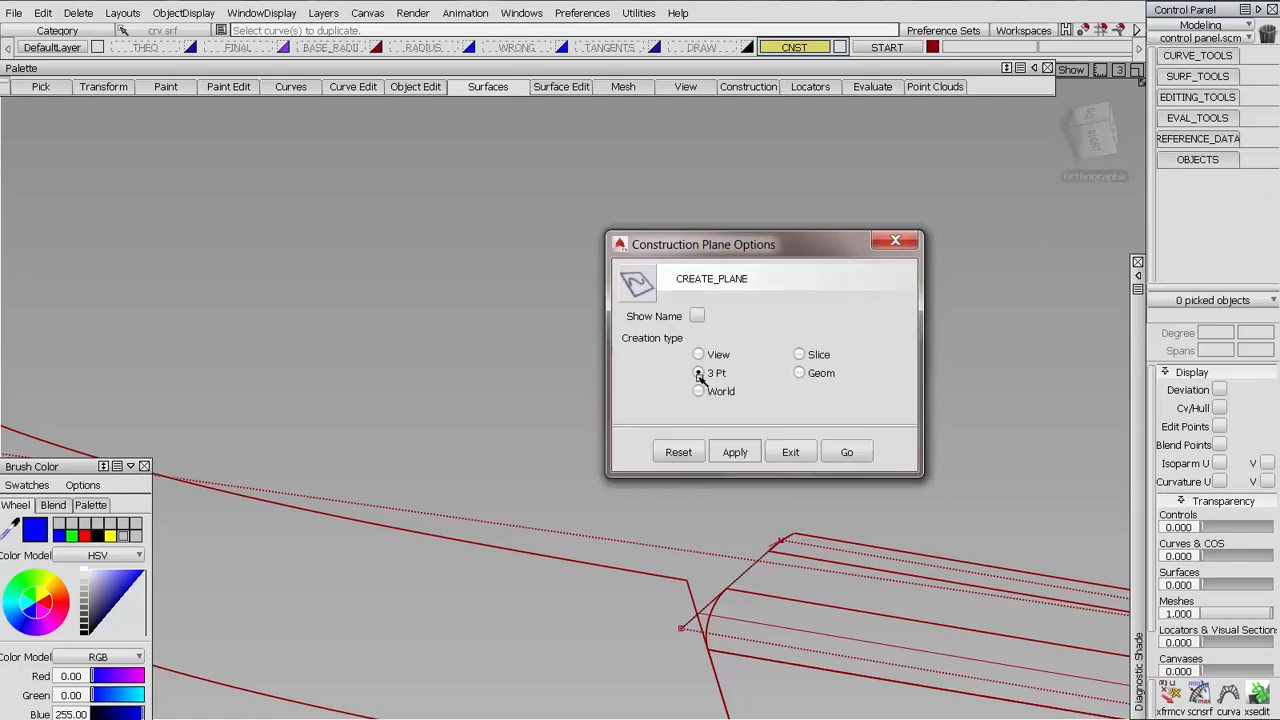
pyautogui.click(835, 453)
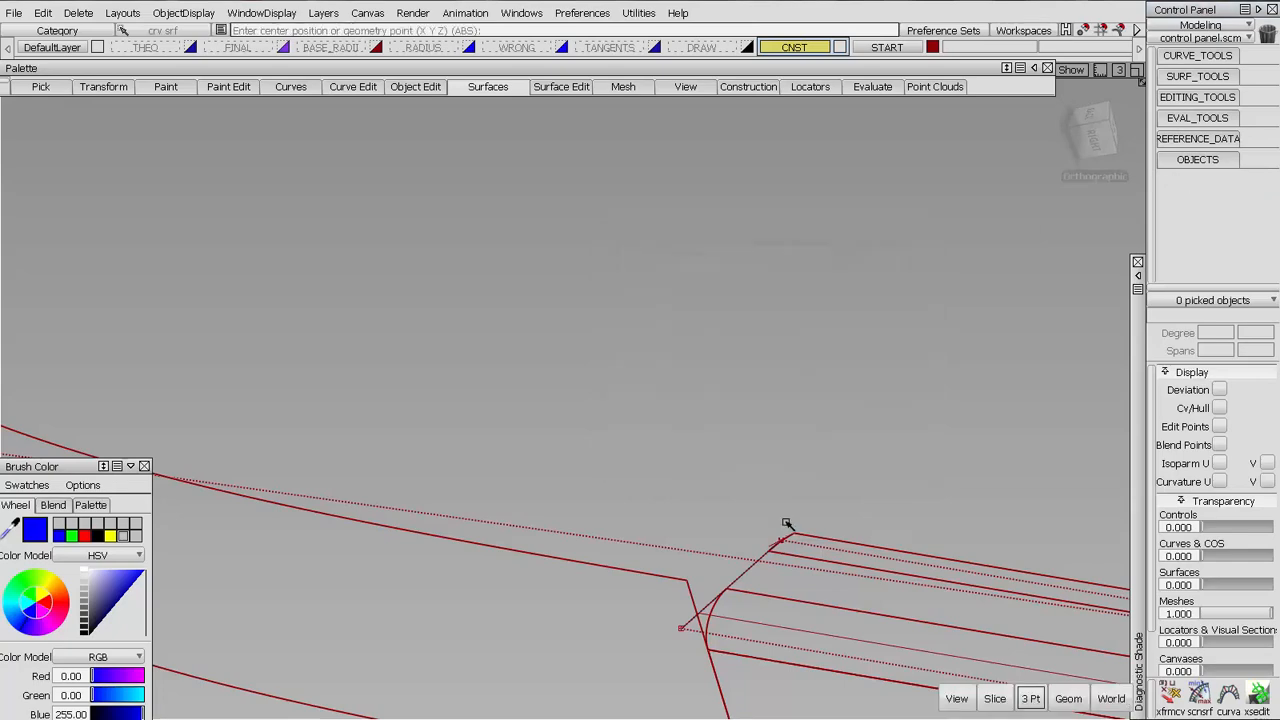
pyautogui.keyDown('alt'); pyautogui.keyDown('shift'); pyautogui.moveTo(711, 414); pyautogui.dragTo(411, 225, button='middle'); pyautogui.keyUp('shift'); pyautogui.keyUp('alt')
pyautogui.keyDown('alt'); pyautogui.keyDown('shift'); pyautogui.moveTo(411, 225); pyautogui.dragTo(481, 284, button='right'); pyautogui.keyUp('shift'); pyautogui.keyUp('alt')
pyautogui.keyDown('alt'); pyautogui.keyDown('shift'); pyautogui.moveTo(481, 284); pyautogui.dragTo(757, 389, button='middle'); pyautogui.keyUp('shift'); pyautogui.keyUp('alt')
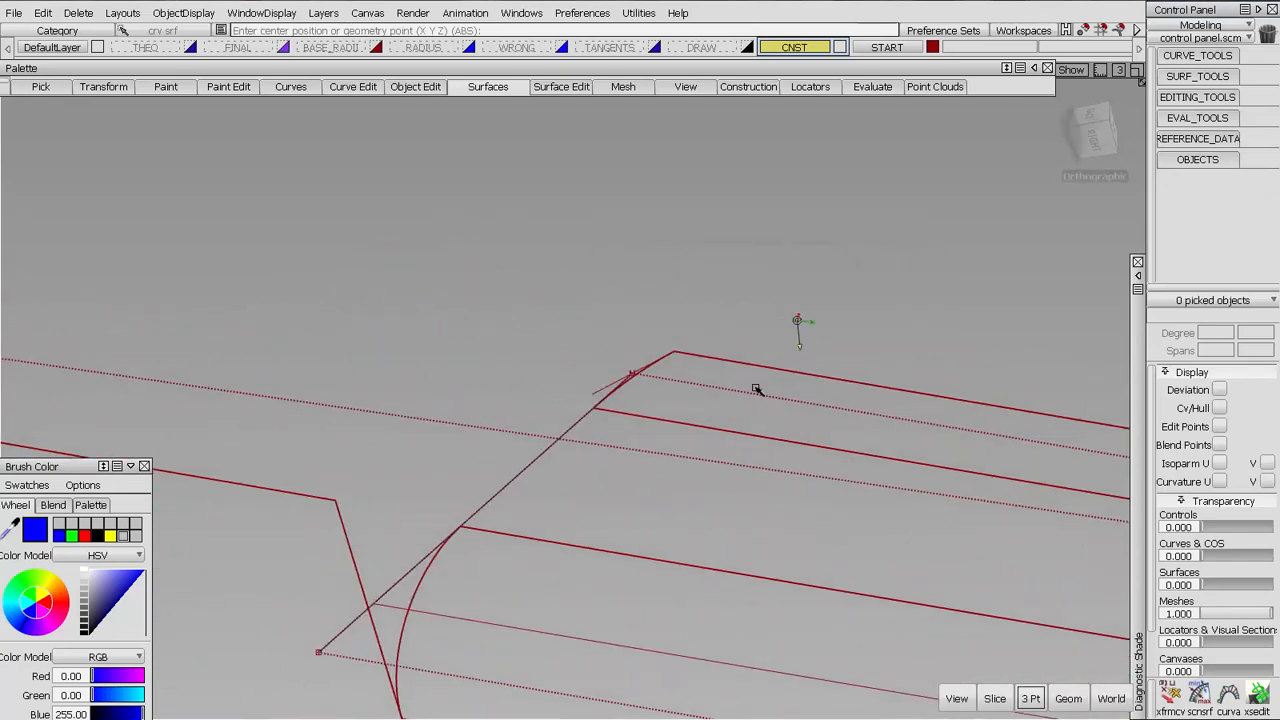
pyautogui.keyDown('alt'); pyautogui.keyDown('shift'); pyautogui.moveTo(757, 389); pyautogui.dragTo(754, 181, button='right'); pyautogui.keyUp('shift'); pyautogui.keyUp('alt')
pyautogui.keyDown('alt'); pyautogui.keyDown('shift'); pyautogui.moveTo(875, 338); pyautogui.dragTo(711, 342, button='middle'); pyautogui.keyUp('shift'); pyautogui.keyUp('alt')
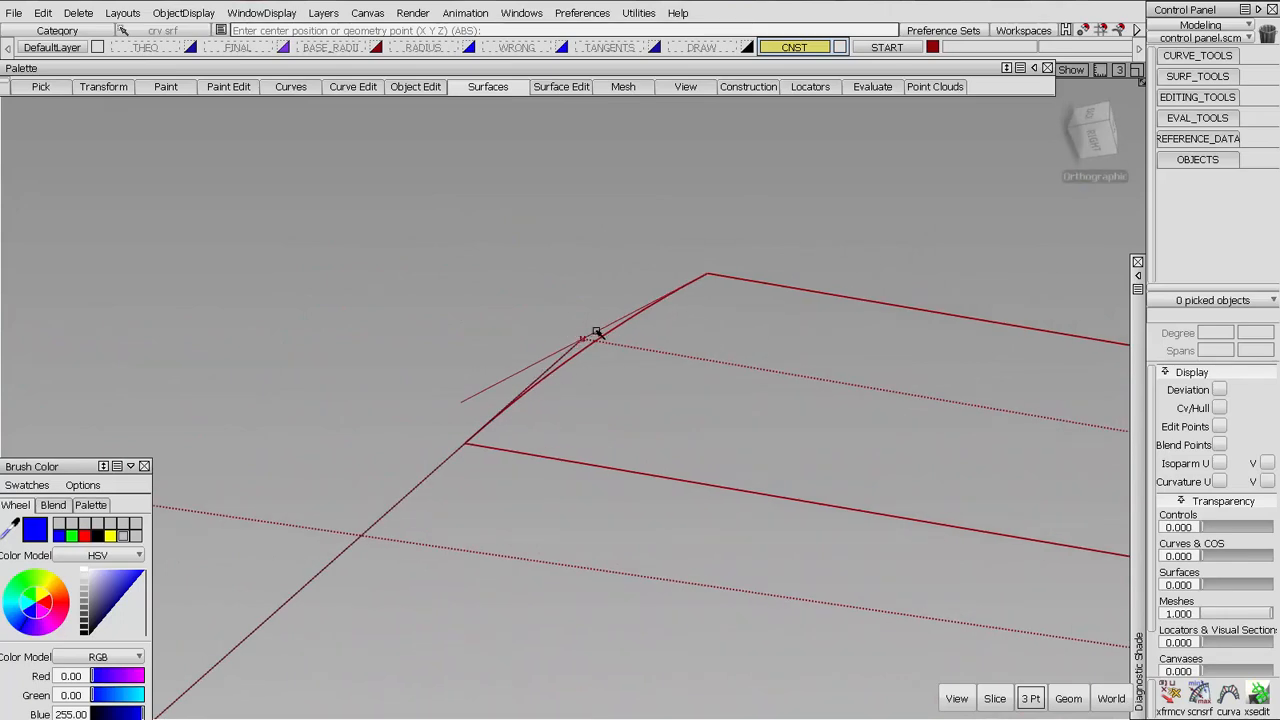
pyautogui.keyDown('ctrl'); pyautogui.keyDown('alt'); pyautogui.moveTo(598, 334); pyautogui.dragTo(786, 268); pyautogui.keyUp('alt'); pyautogui.keyUp('ctrl')
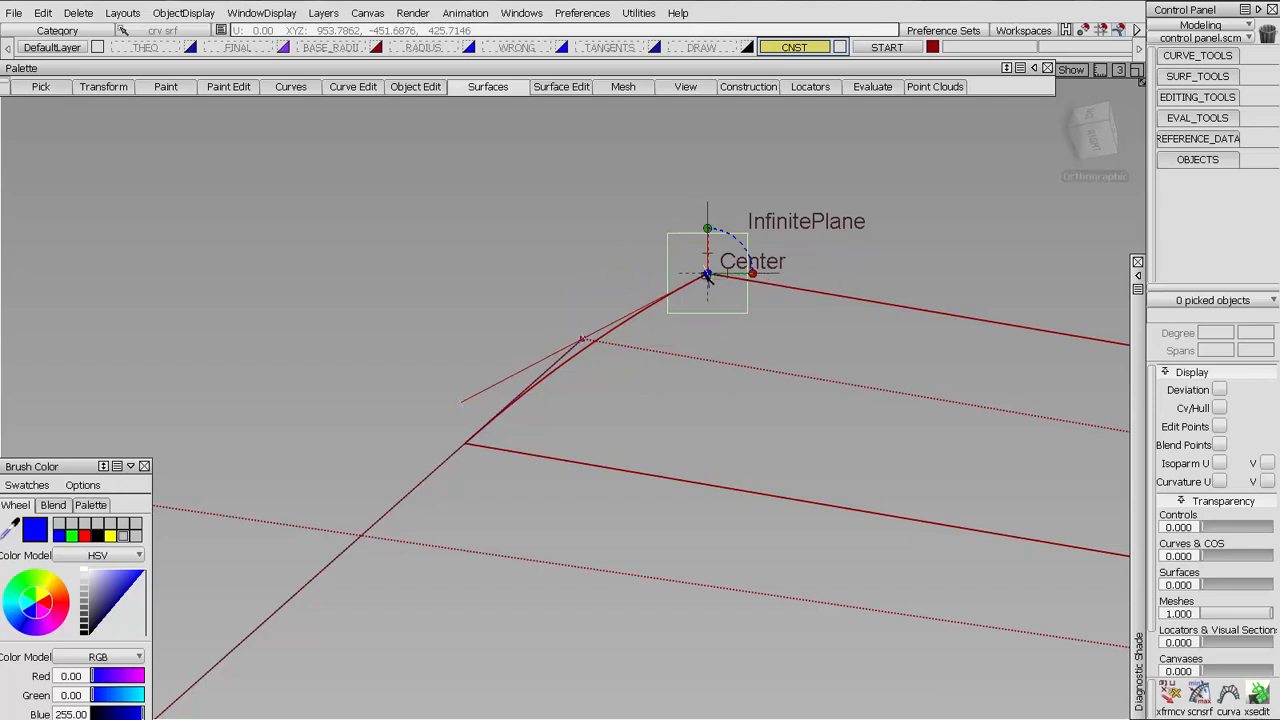
pyautogui.keyDown('ctrl'); pyautogui.keyDown('alt'); pyautogui.moveTo(707, 276); pyautogui.dragTo(707, 276); pyautogui.keyUp('alt'); pyautogui.keyUp('ctrl')
pyautogui.click(463, 403)
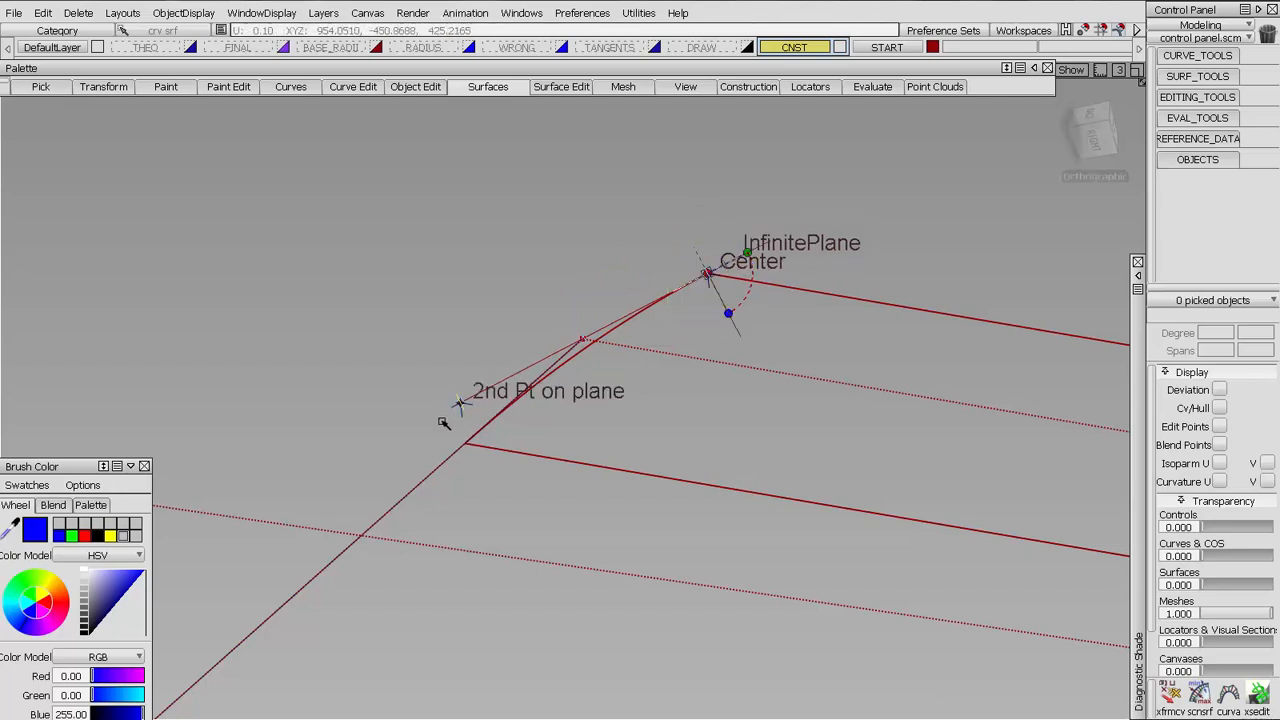
pyautogui.keyDown('ctrl'); pyautogui.keyDown('alt'); pyautogui.moveTo(577, 356); pyautogui.dragTo(463, 531); pyautogui.keyUp('alt'); pyautogui.keyUp('ctrl')
pyautogui.click(975, 695)
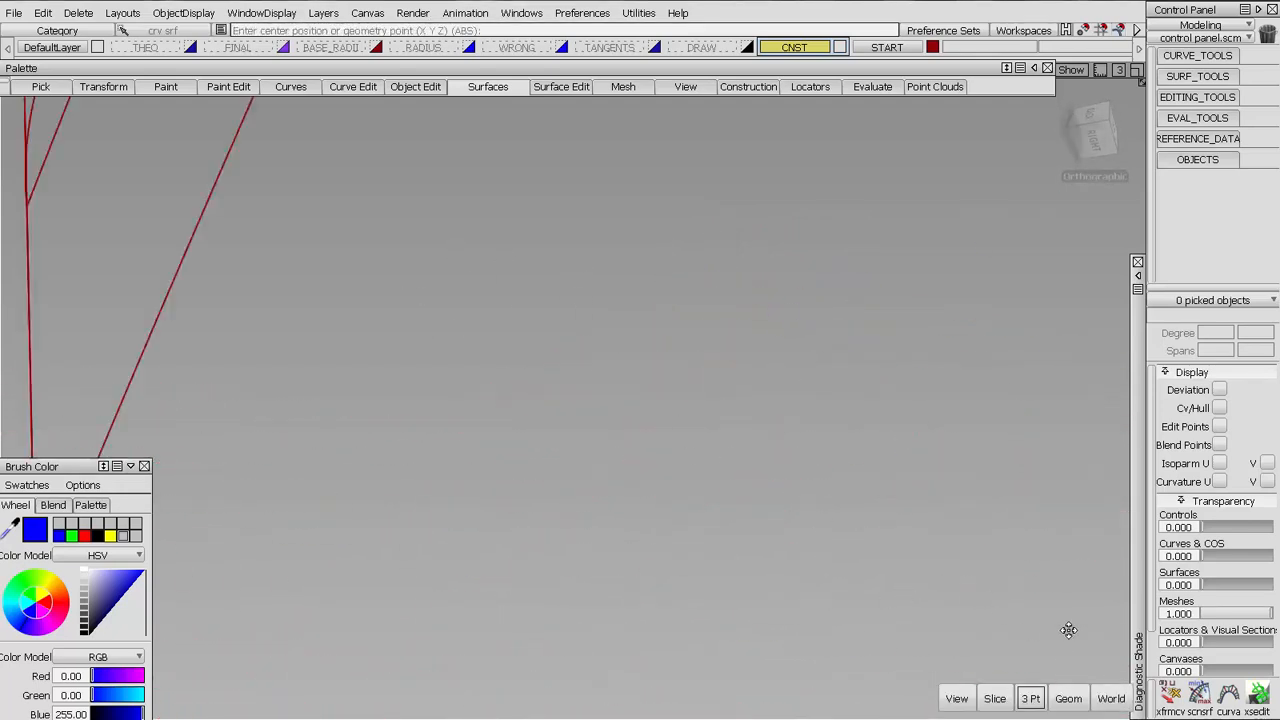
# Create a second 3 Pt plane at the larger radius's end through its upper corner, the tangent line's end and the fillet's lower corner
pyautogui.click(676, 324)
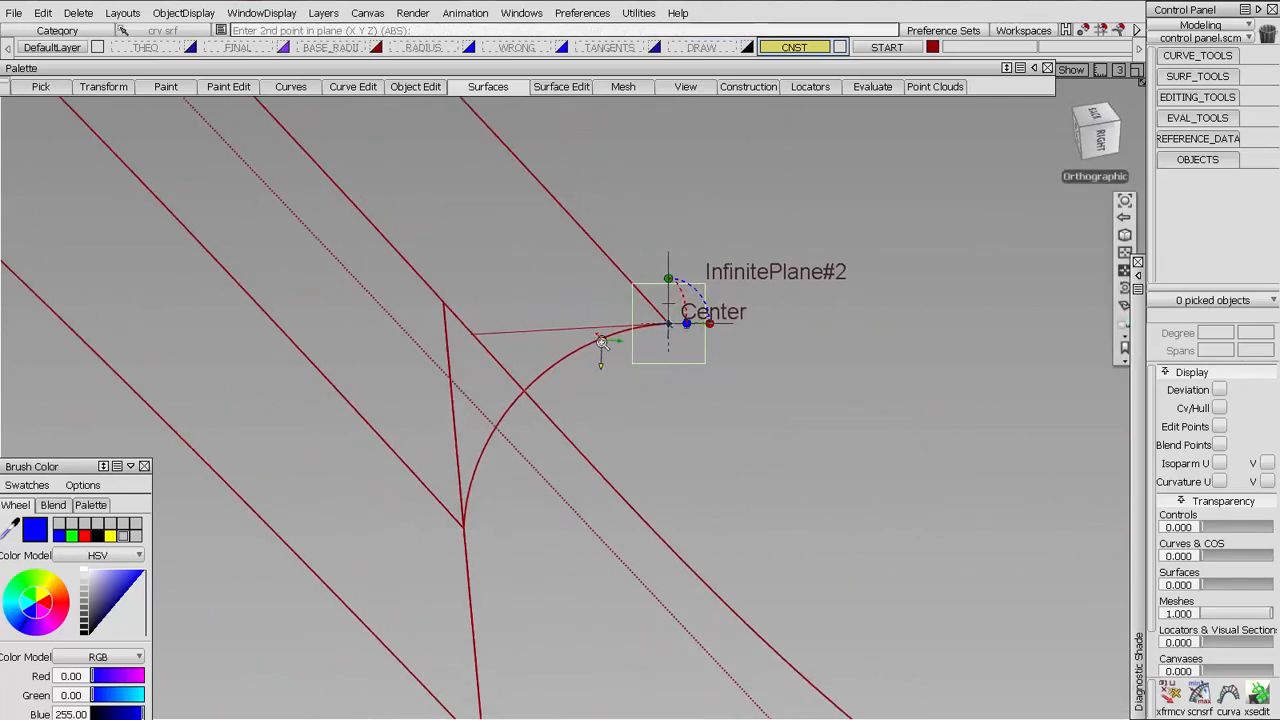
pyautogui.click(400, 333)
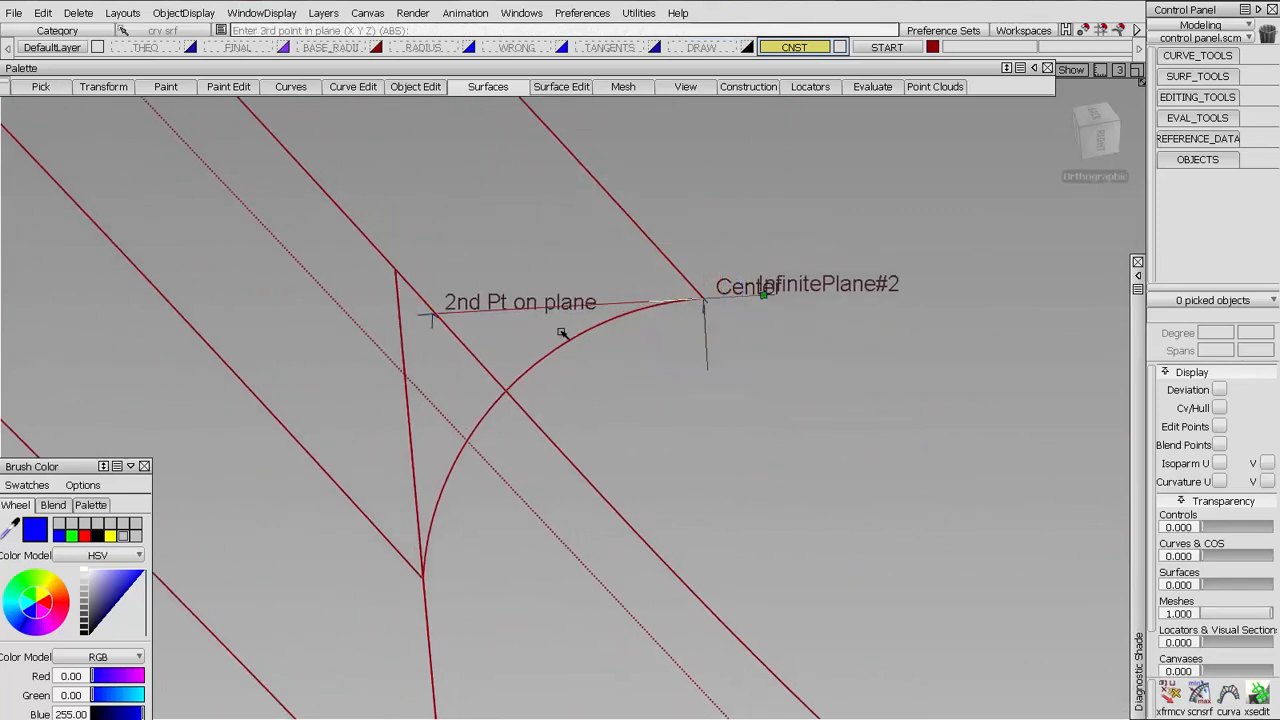
pyautogui.click(416, 687)
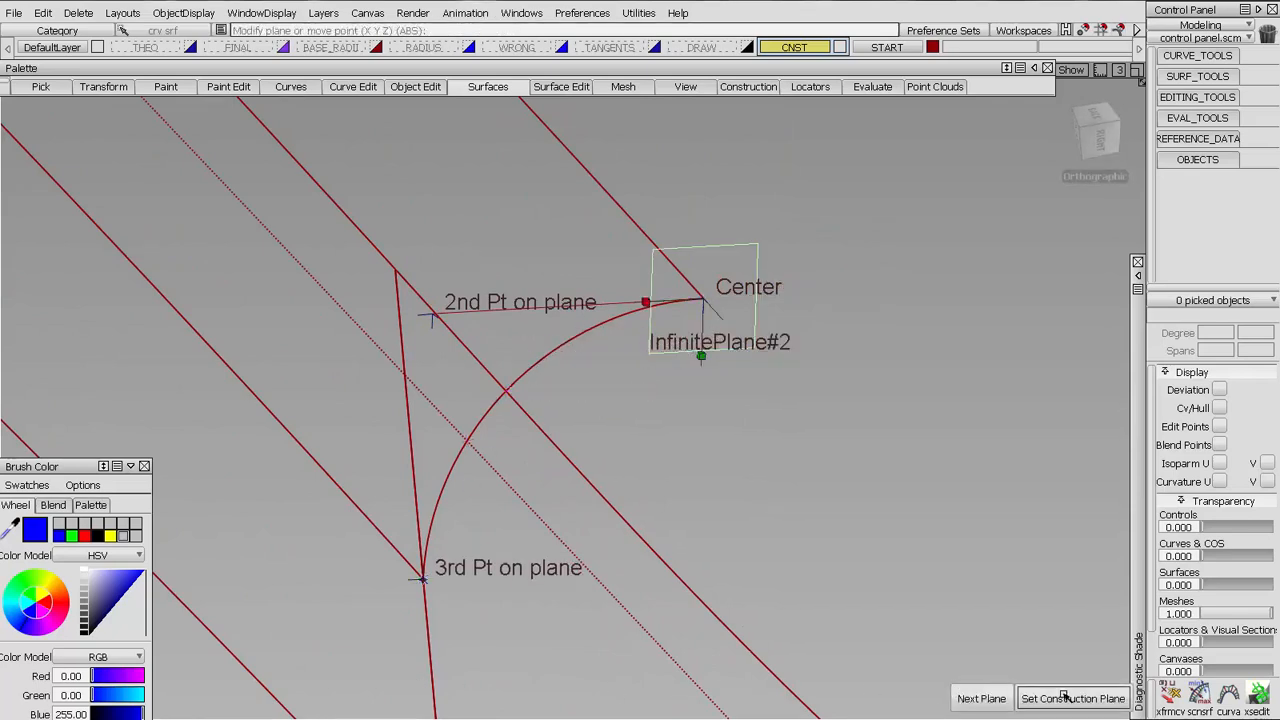
pyautogui.click(1000, 700)
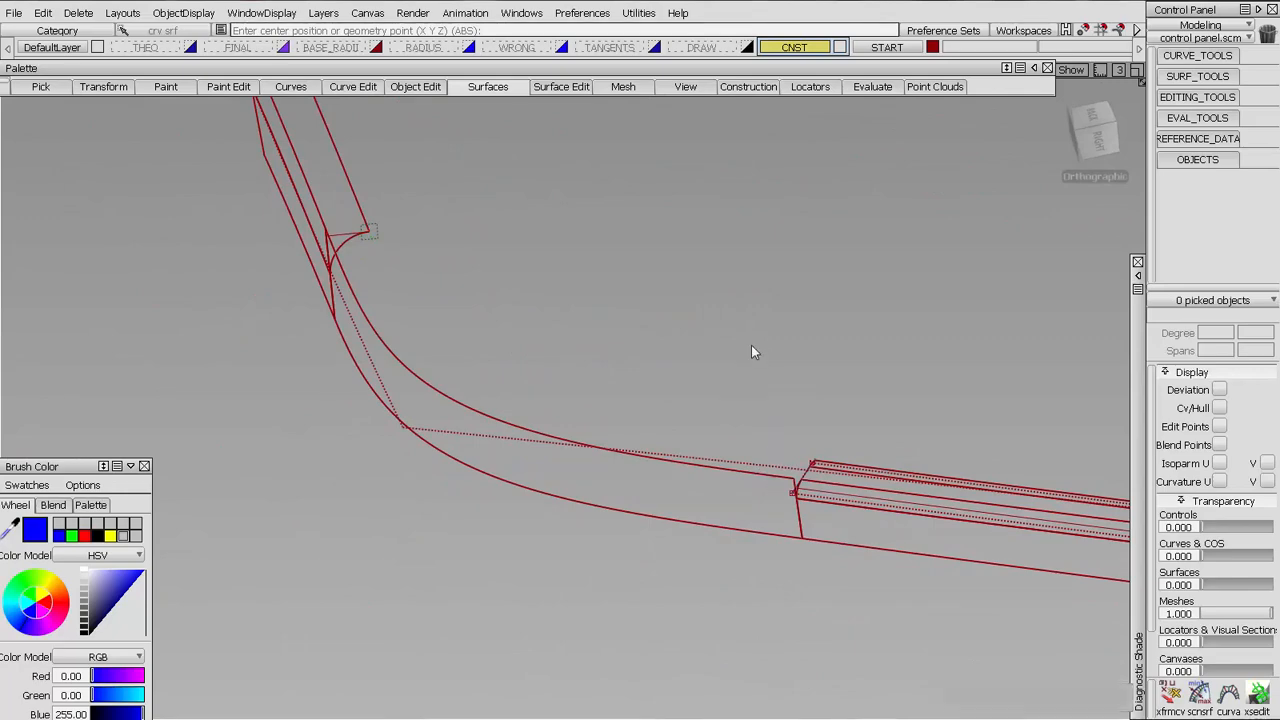
# Start Place on the duplicated straight curve and accept the smaller radius's reference plane as its FROM location
pyautogui.click(104, 87)
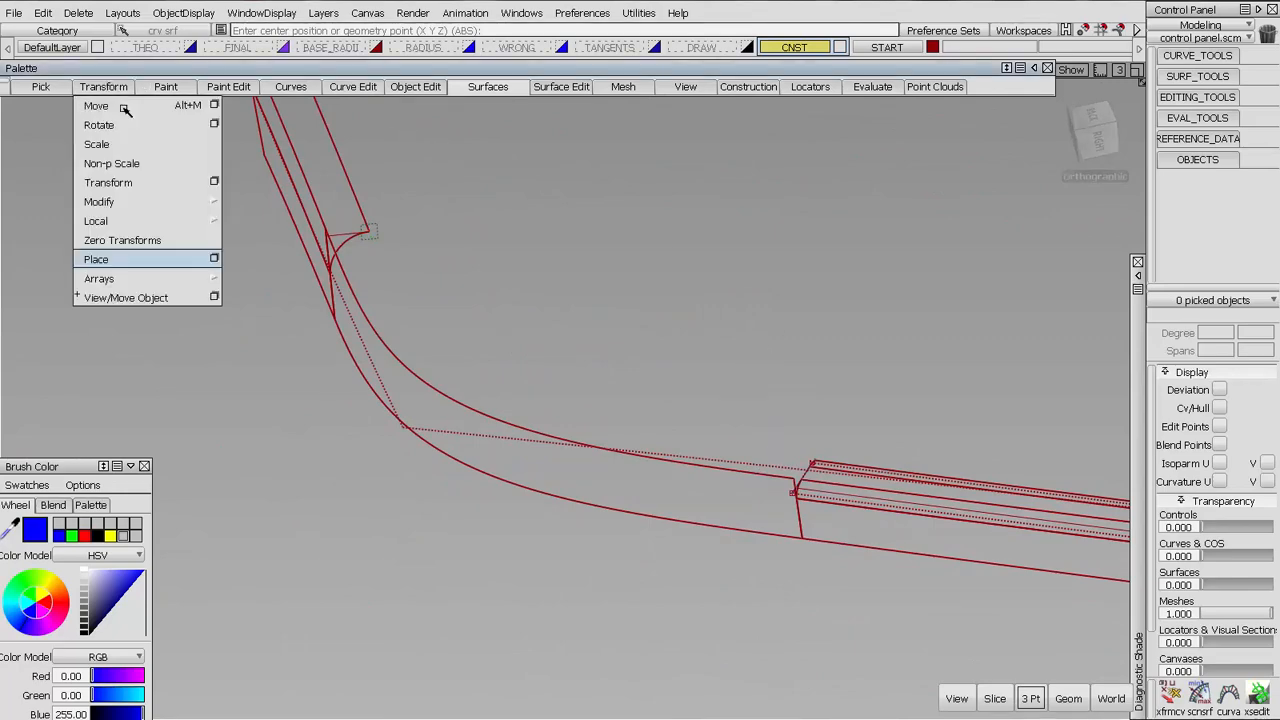
pyautogui.click(130, 257)
pyautogui.keyDown('alt'); pyautogui.keyDown('shift'); pyautogui.moveTo(842, 479); pyautogui.dragTo(260, 163, button='right'); pyautogui.keyUp('shift'); pyautogui.keyUp('alt')
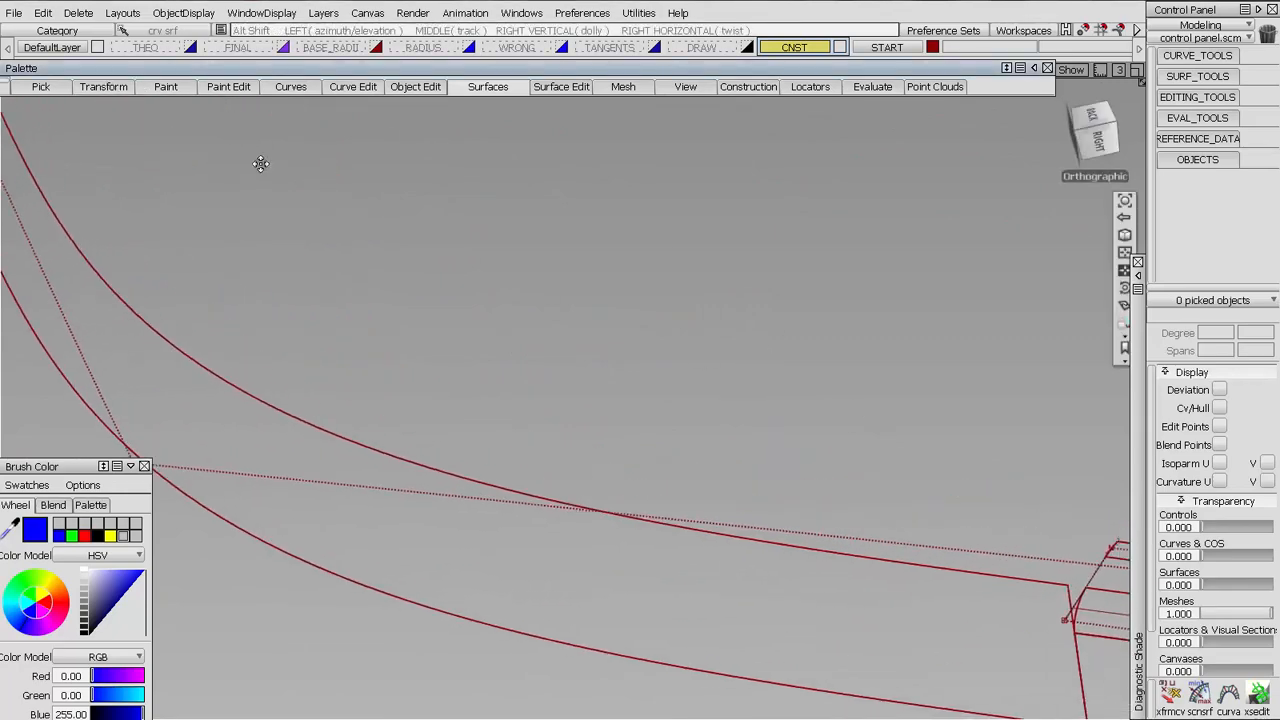
pyautogui.keyDown('alt'); pyautogui.keyDown('shift'); pyautogui.moveTo(1100, 520); pyautogui.dragTo(480, 260, button='middle'); pyautogui.keyUp('shift'); pyautogui.keyUp('alt')
pyautogui.keyDown('alt'); pyautogui.keyDown('shift'); pyautogui.moveTo(480, 260); pyautogui.dragTo(370, 210, button='right'); pyautogui.keyUp('shift'); pyautogui.keyUp('alt')
pyautogui.keyDown('alt'); pyautogui.keyDown('shift'); pyautogui.moveTo(370, 210); pyautogui.dragTo(735, 535, button='middle'); pyautogui.keyUp('shift'); pyautogui.keyUp('alt')
pyautogui.keyDown('alt'); pyautogui.keyDown('shift'); pyautogui.moveTo(735, 535); pyautogui.dragTo(588, 387, button='right'); pyautogui.keyUp('shift'); pyautogui.keyUp('alt')
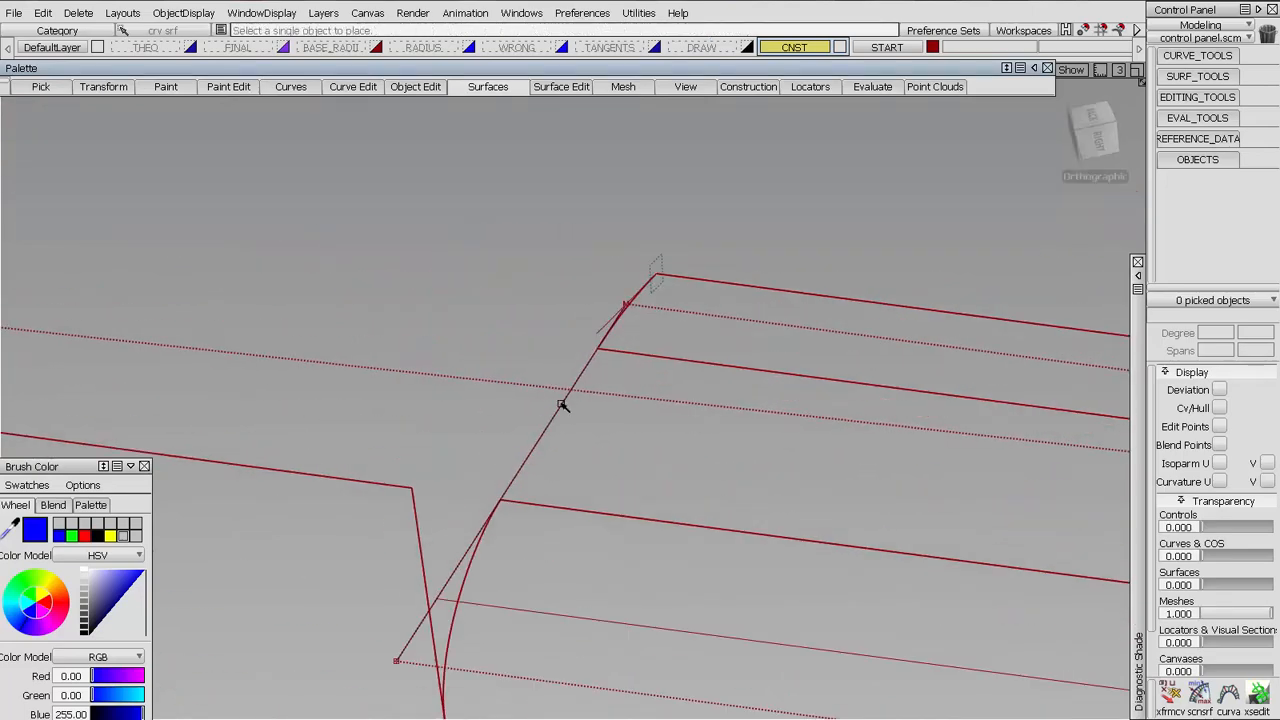
pyautogui.click(563, 403)
pyautogui.click(600, 430)
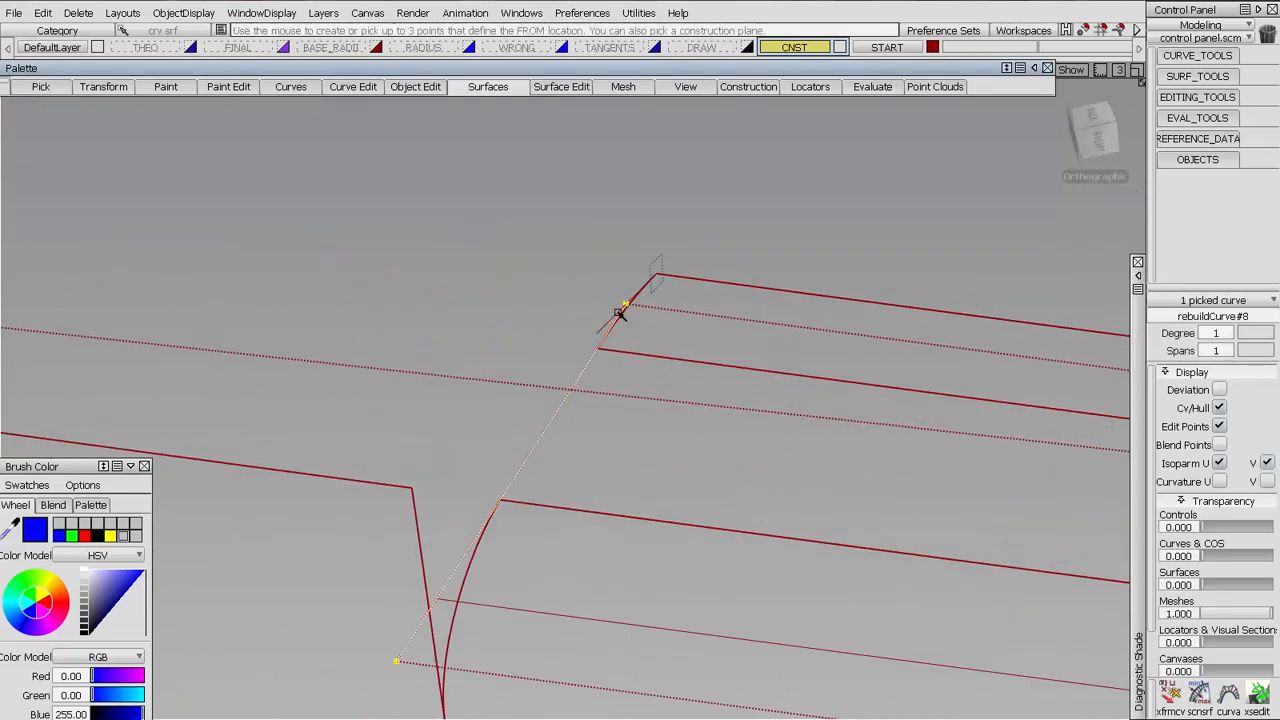
pyautogui.click(658, 261)
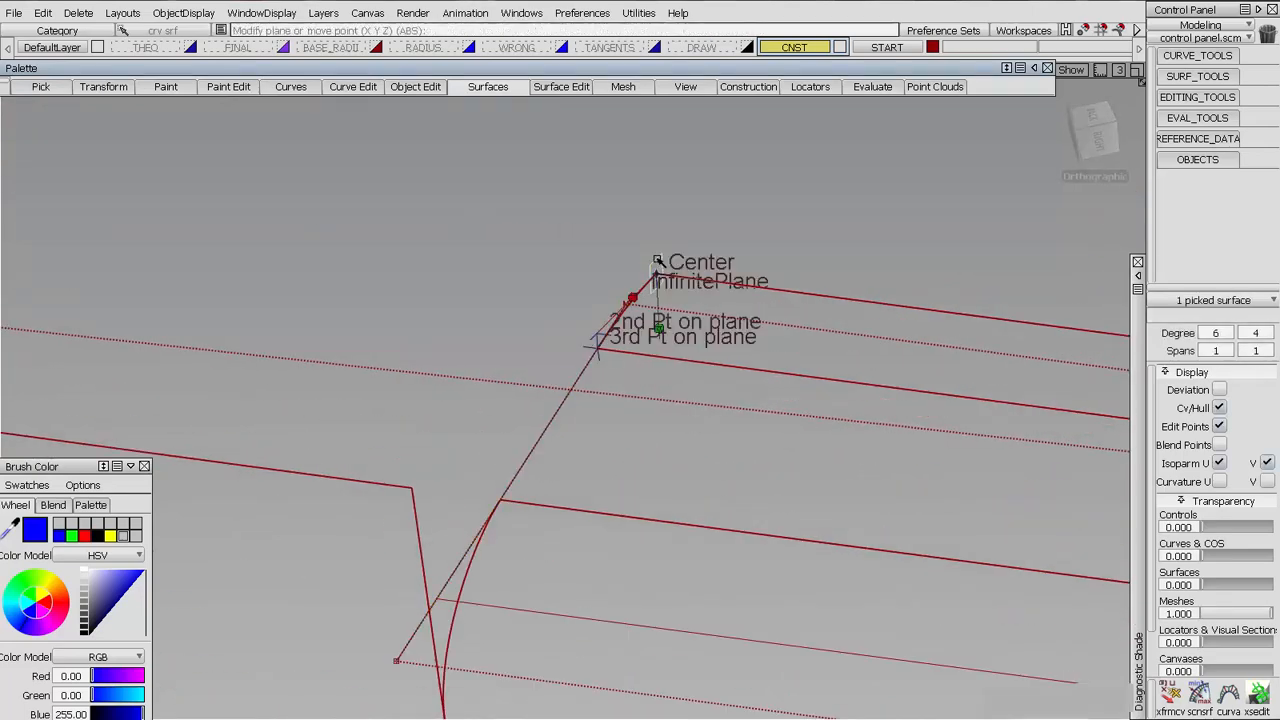
pyautogui.click(1006, 694)
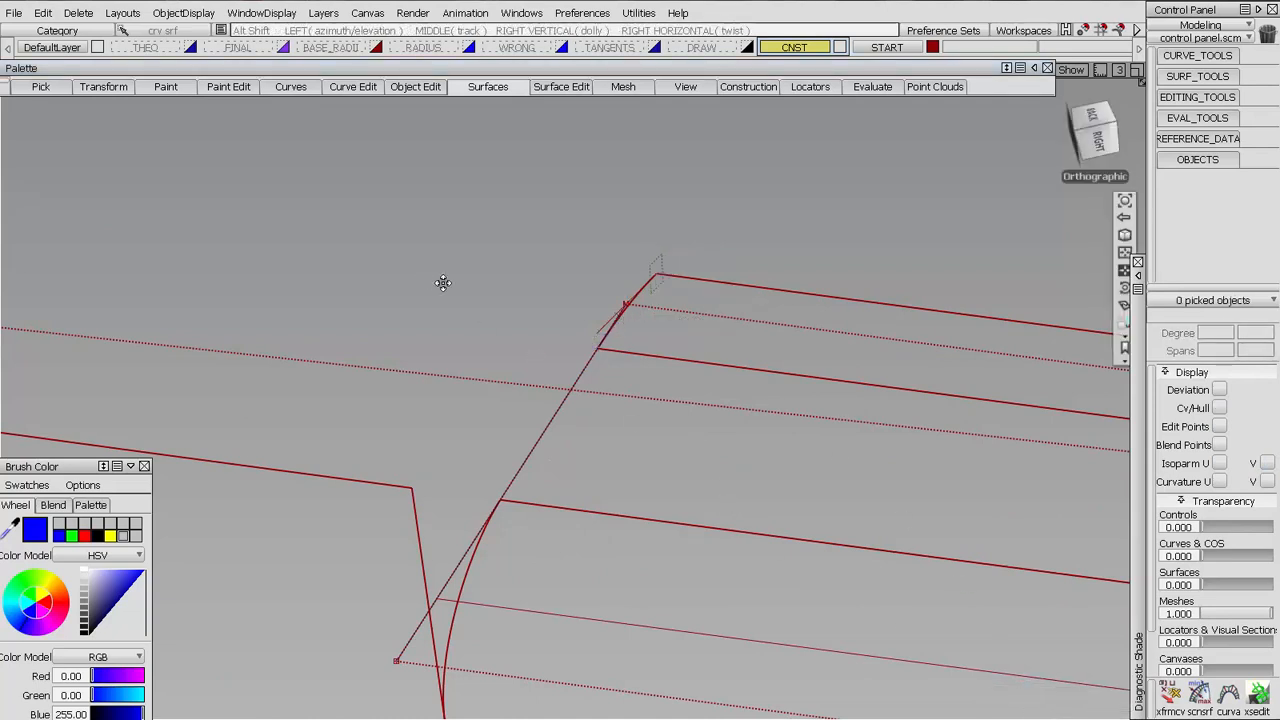
# Set the larger radius's reference plane as the TO location and place the curve there
pyautogui.keyDown('alt'); pyautogui.keyDown('shift'); pyautogui.moveTo(443, 284); pyautogui.dragTo(765, 600, button='middle'); pyautogui.keyUp('shift'); pyautogui.keyUp('alt')
pyautogui.keyDown('alt'); pyautogui.keyDown('shift'); pyautogui.moveTo(440, 440); pyautogui.dragTo(1000, 580, button='right'); pyautogui.keyUp('shift'); pyautogui.keyUp('alt')
pyautogui.keyDown('alt'); pyautogui.keyDown('shift'); pyautogui.moveTo(1000, 580); pyautogui.dragTo(551, 337, button='middle'); pyautogui.keyUp('shift'); pyautogui.keyUp('alt')
pyautogui.click(552, 333)
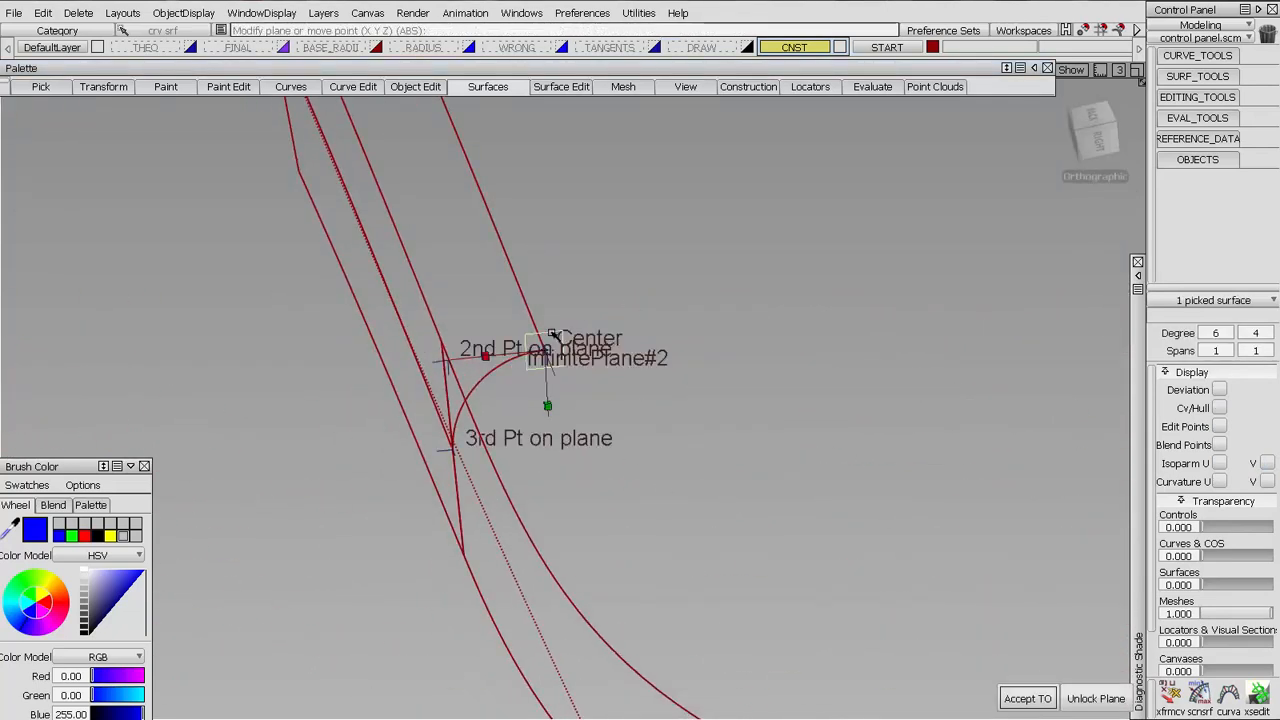
pyautogui.click(1027, 698)
pyautogui.click(1113, 698)
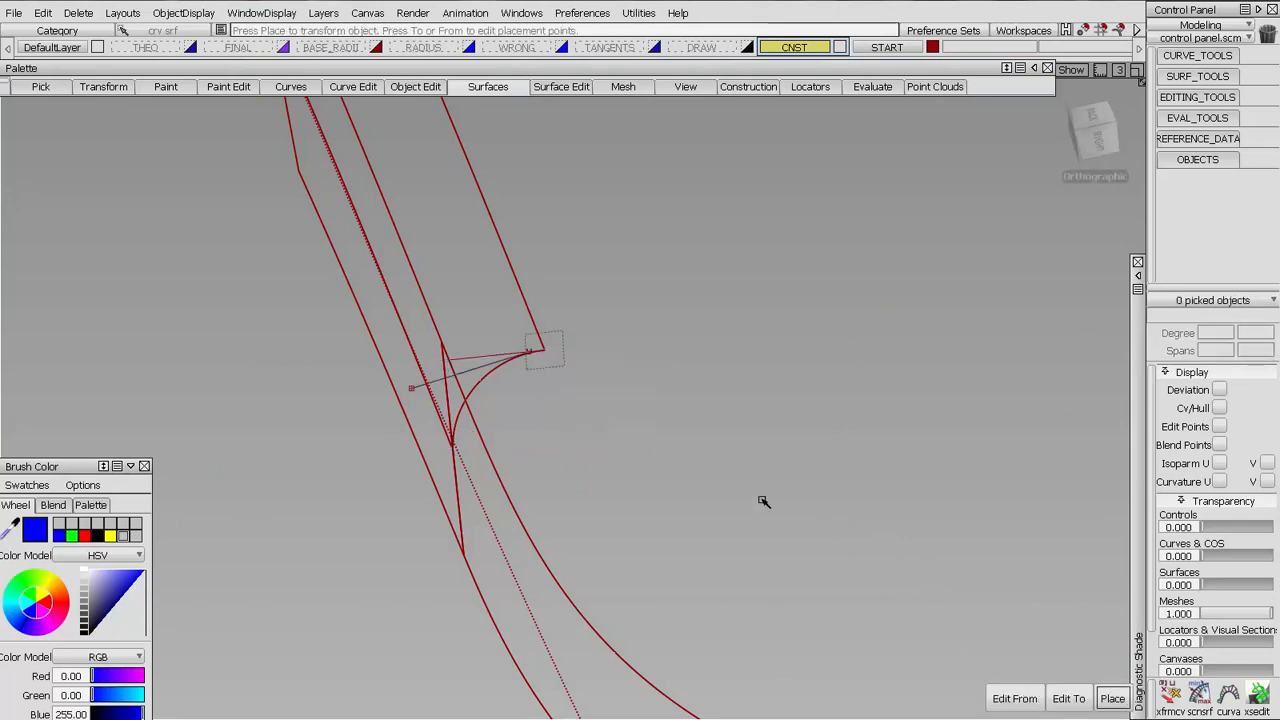
# Examine the placed line's direction against the tangent line and the fillet's edge at the larger radius's end
pyautogui.click(478, 371)
pyautogui.moveTo(479, 368)
pyautogui.keyDown('alt'); pyautogui.keyDown('shift'); pyautogui.mouseDown()
pyautogui.moveTo(474, 405)
pyautogui.moveTo(430, 368)
pyautogui.mouseUp(); pyautogui.keyUp('shift'); pyautogui.keyUp('alt')
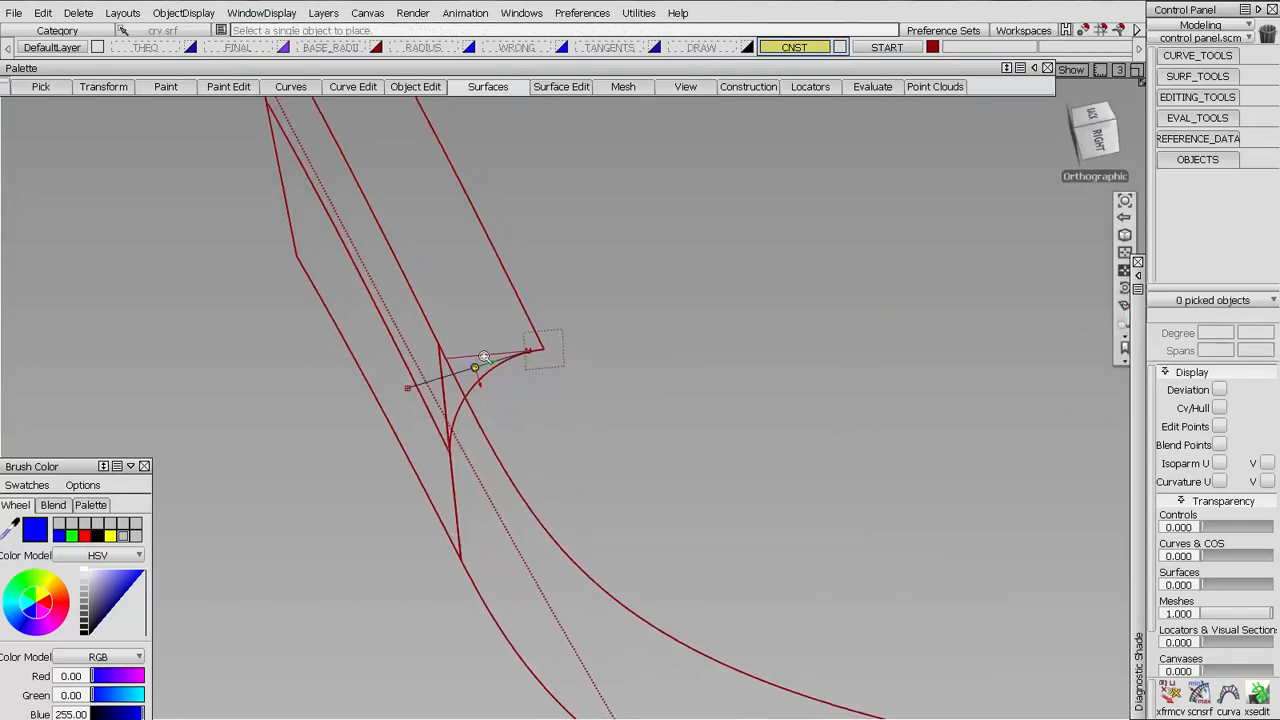
pyautogui.keyDown('alt'); pyautogui.keyDown('shift'); pyautogui.moveTo(430, 368); pyautogui.dragTo(450, 330, button='right'); pyautogui.keyUp('shift'); pyautogui.keyUp('alt')
pyautogui.keyDown('alt'); pyautogui.keyDown('shift'); pyautogui.moveTo(450, 330); pyautogui.dragTo(438, 365, button='middle'); pyautogui.keyUp('shift'); pyautogui.keyUp('alt')
pyautogui.moveTo(438, 364)
pyautogui.keyDown('alt'); pyautogui.keyDown('shift'); pyautogui.mouseDown()
pyautogui.moveTo(514, 346)
pyautogui.moveTo(651, 403)
pyautogui.moveTo(623, 389)
pyautogui.mouseUp(); pyautogui.keyUp('shift'); pyautogui.keyUp('alt')
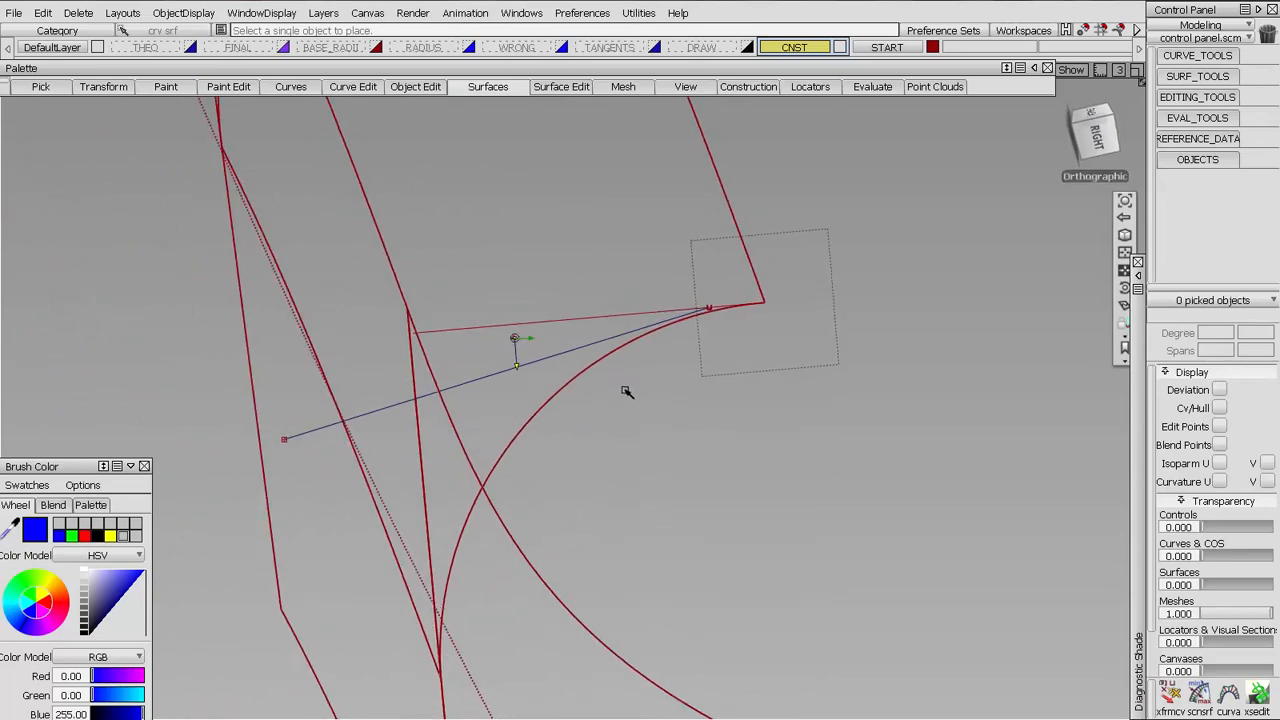
pyautogui.keyDown('alt'); pyautogui.keyDown('shift'); pyautogui.click(634, 337); pyautogui.keyUp('shift'); pyautogui.keyUp('alt')
pyautogui.moveTo(634, 337)
pyautogui.keyDown('alt'); pyautogui.keyDown('shift'); pyautogui.mouseDown()
pyautogui.moveTo(651, 389)
pyautogui.moveTo(662, 382)
pyautogui.mouseUp(); pyautogui.keyUp('shift'); pyautogui.keyUp('alt')
pyautogui.moveTo(662, 382)
pyautogui.keyDown('alt'); pyautogui.keyDown('shift'); pyautogui.mouseDown(button='right')
pyautogui.moveTo(686, 249)
pyautogui.moveTo(790, 192)
pyautogui.mouseUp(button='right'); pyautogui.keyUp('shift'); pyautogui.keyUp('alt')
pyautogui.keyDown('alt'); pyautogui.keyDown('shift'); pyautogui.moveTo(790, 192); pyautogui.dragTo(698, 257, button='middle'); pyautogui.keyUp('shift'); pyautogui.keyUp('alt')
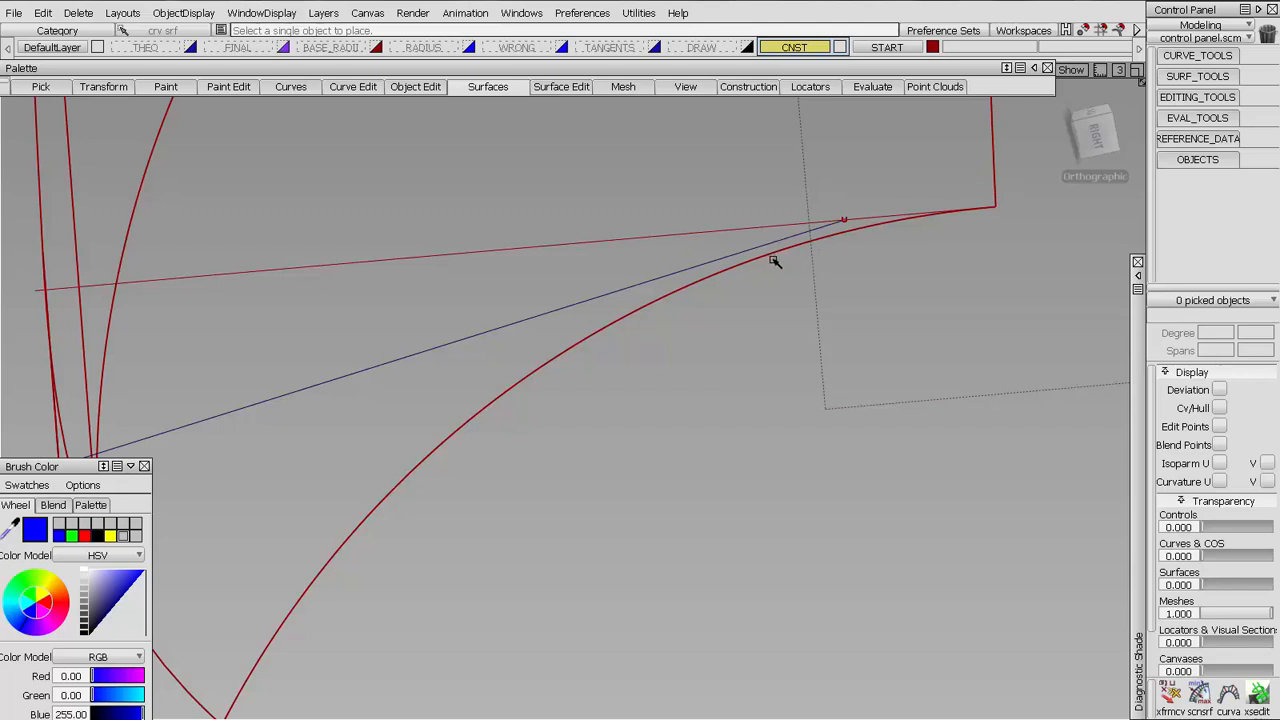
# Create a reference vector on and along the placed line at the larger radius's end
pyautogui.click(1172, 139)
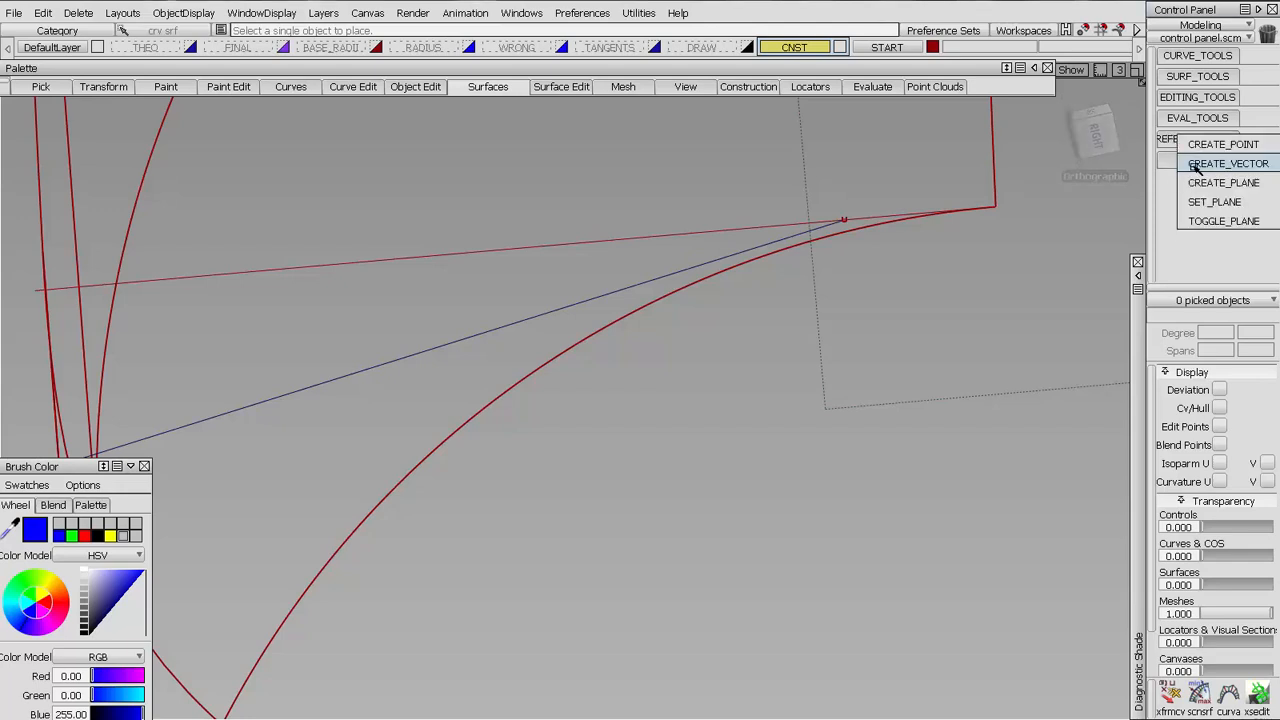
pyautogui.click(1228, 163)
pyautogui.click(587, 306)
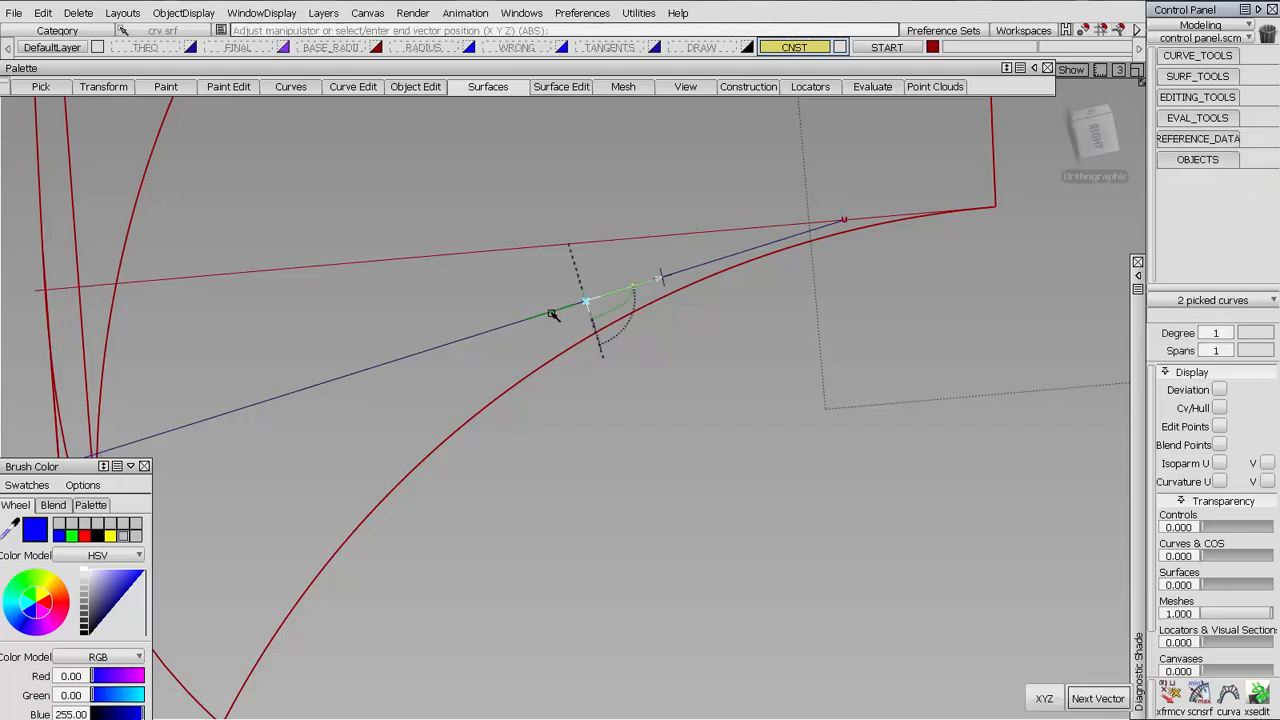
pyautogui.press('space')
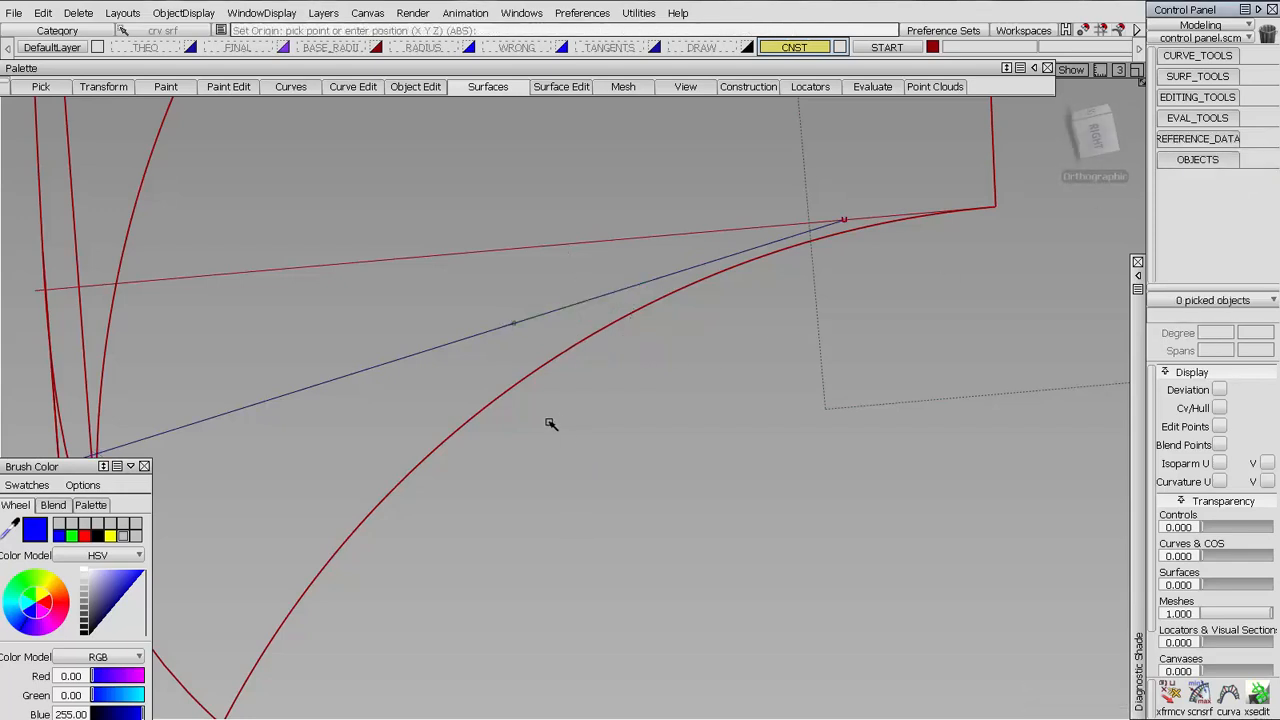
# Evaluate the larger fillet surface's Draft Angle along the created vector, showing only the Zero Degree curve as CoS
pyautogui.click(144, 466)
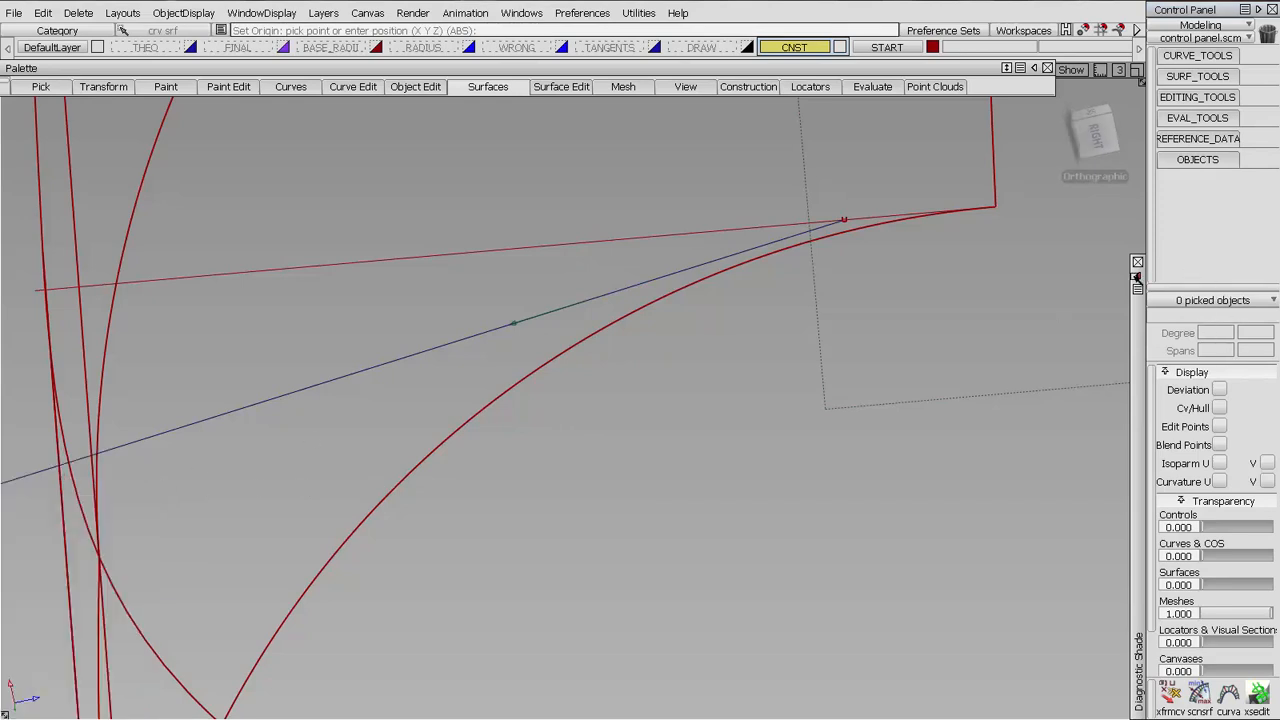
pyautogui.click(1136, 278)
pyautogui.click(857, 337)
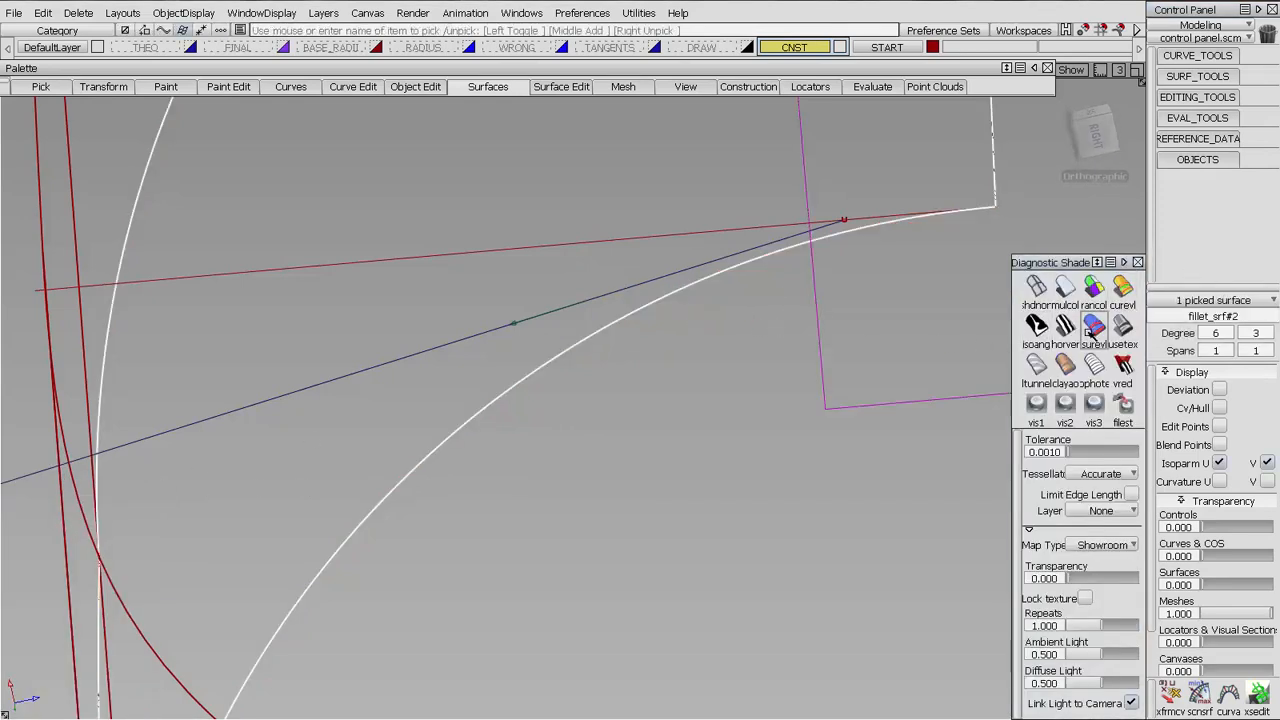
pyautogui.click(1094, 326)
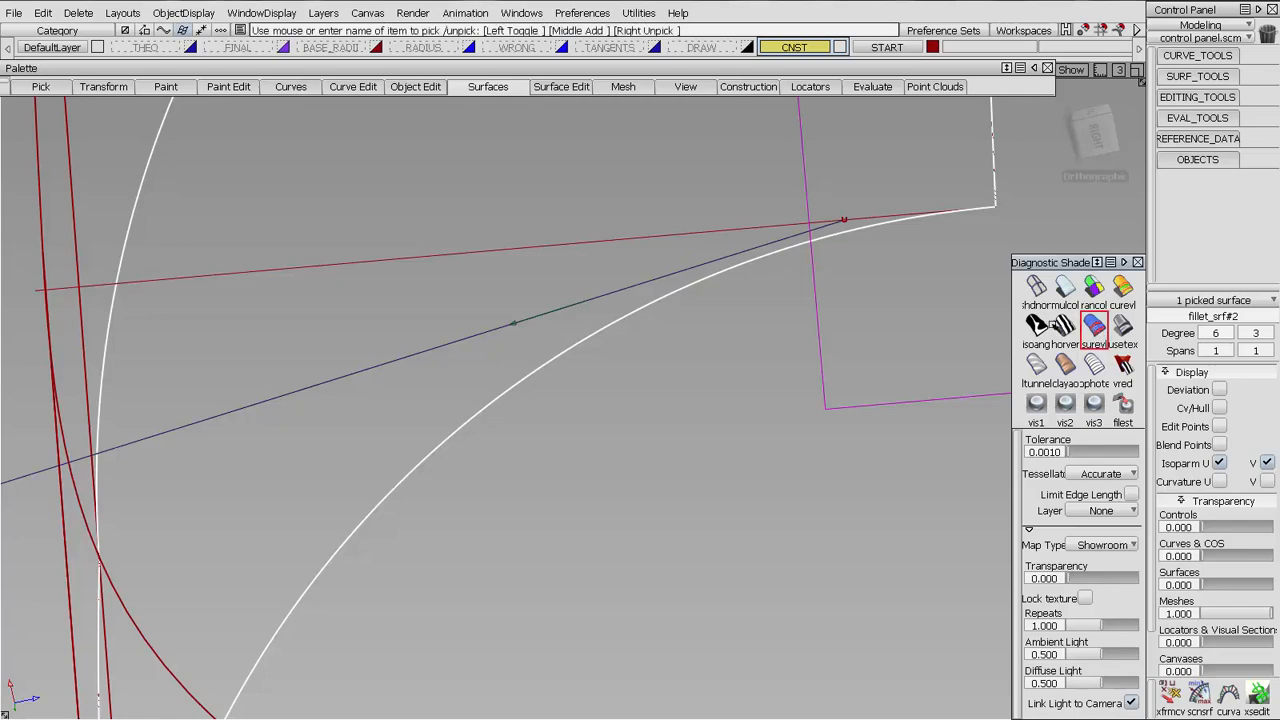
pyautogui.keyDown('alt'); pyautogui.keyDown('shift'); pyautogui.moveTo(823, 297); pyautogui.dragTo(931, 563); pyautogui.keyUp('shift'); pyautogui.keyUp('alt')
pyautogui.moveTo(1019, 582); pyautogui.dragTo(1028, 689)
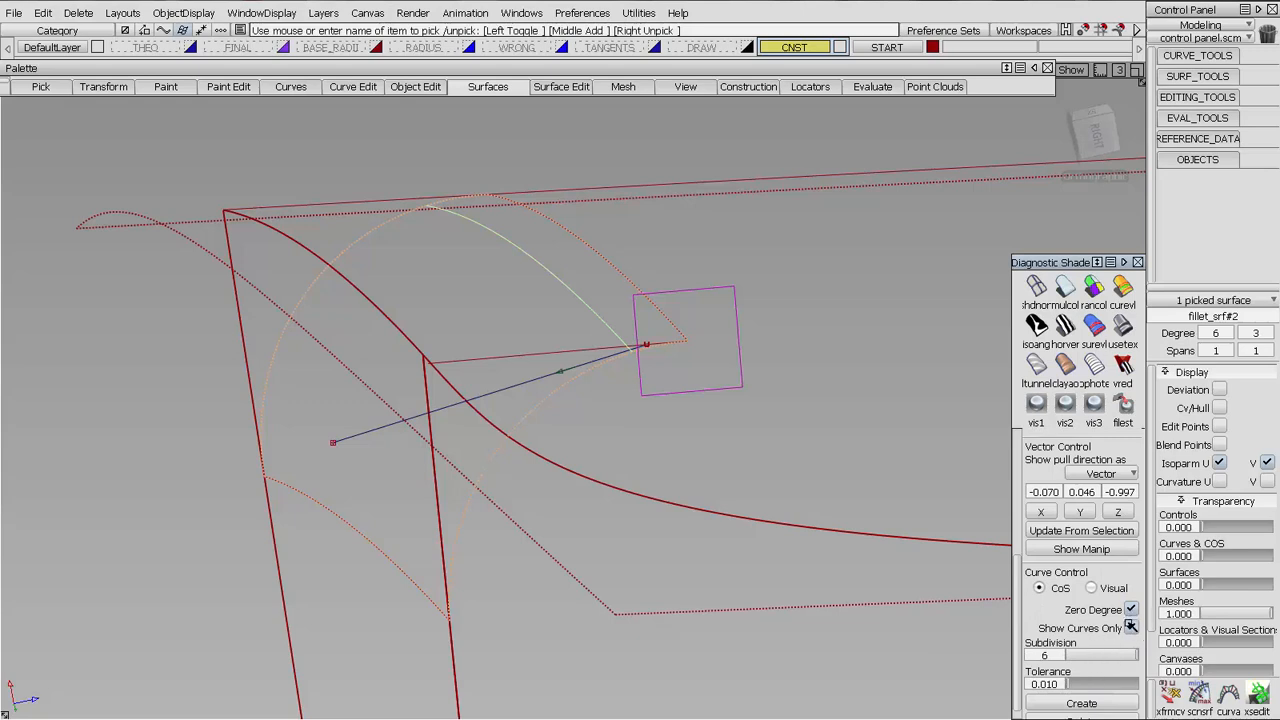
# Show the positive and negative draft curves at 1.000 and -1.000 on the fillet and view their ends up close
pyautogui.moveTo(1020, 597); pyautogui.dragTo(1008, 455)
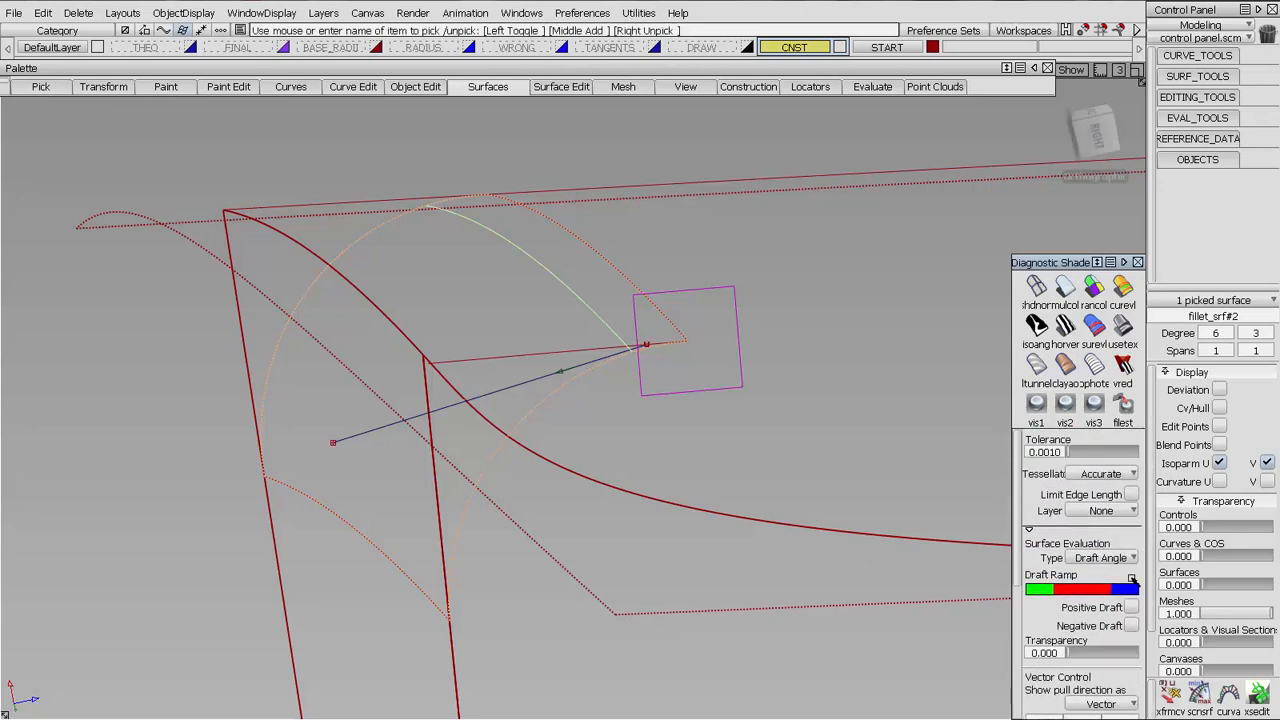
pyautogui.click(1131, 607)
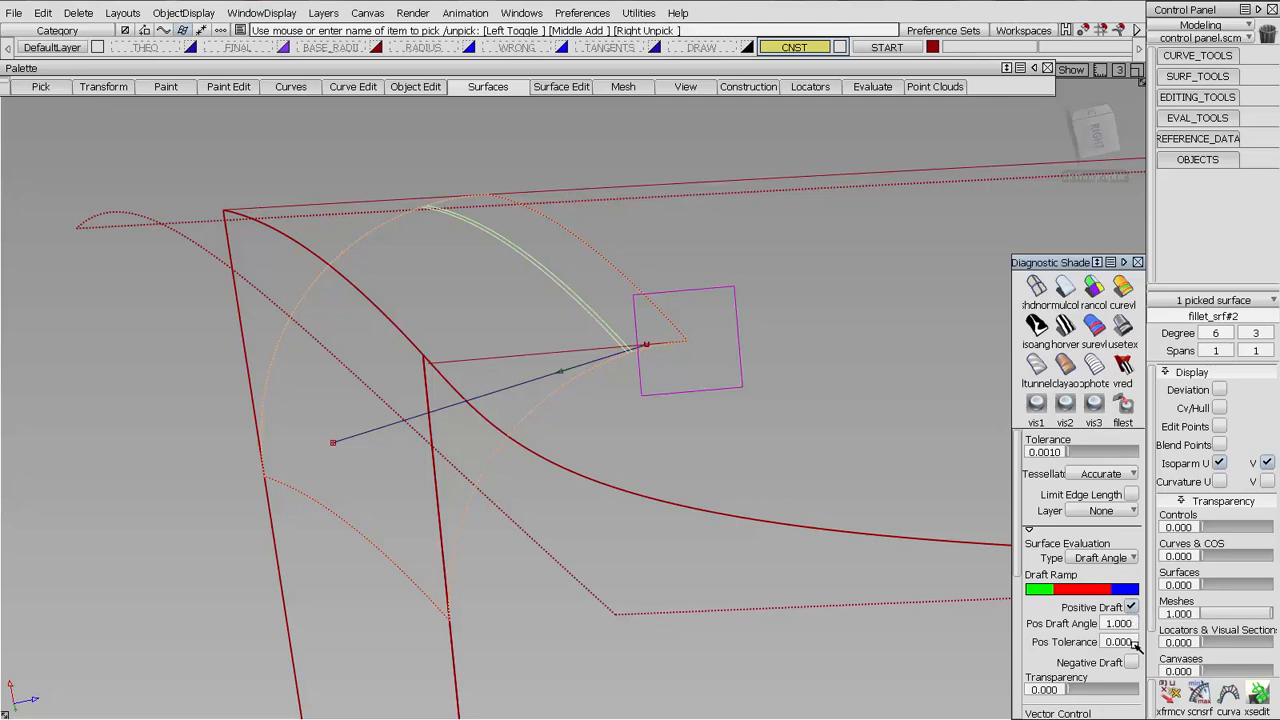
pyautogui.click(1131, 663)
pyautogui.keyDown('alt'); pyautogui.keyDown('shift'); pyautogui.click(637, 346); pyautogui.keyUp('shift'); pyautogui.keyUp('alt')
pyautogui.keyDown('alt'); pyautogui.keyDown('shift'); pyautogui.moveTo(749, 386); pyautogui.dragTo(794, 280); pyautogui.keyUp('shift'); pyautogui.keyUp('alt')
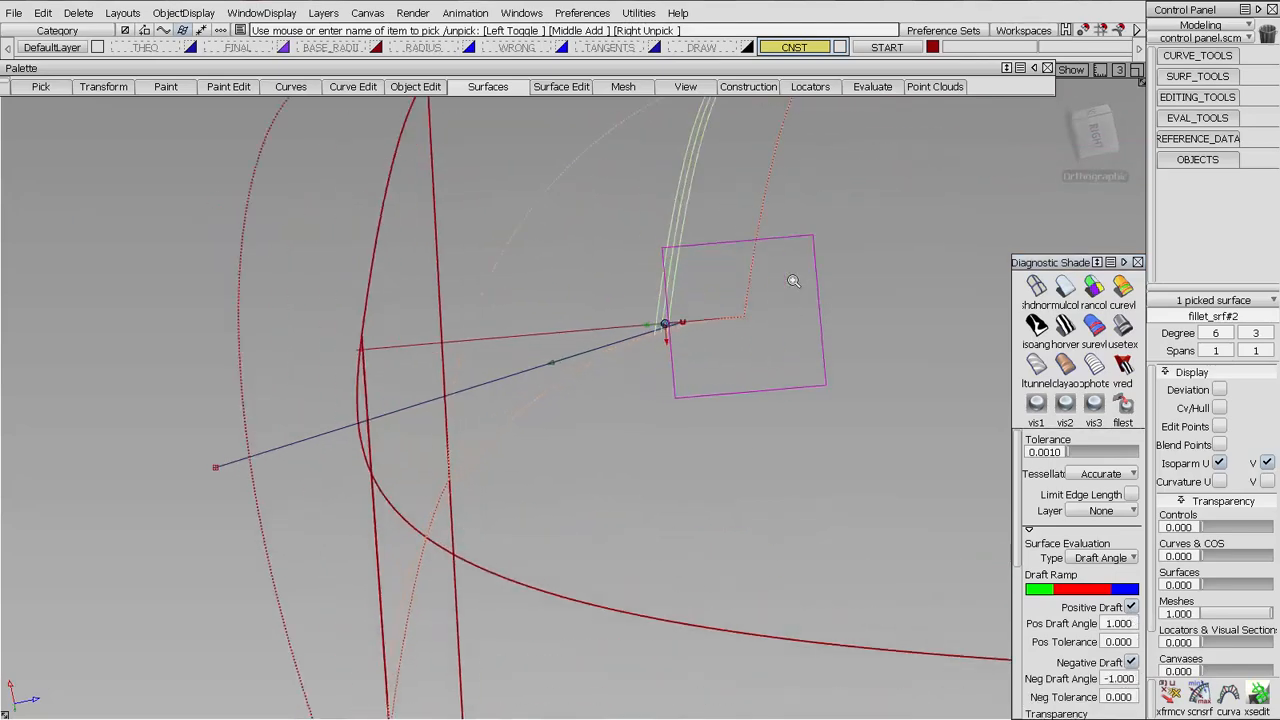
pyautogui.keyDown('alt'); pyautogui.keyDown('shift'); pyautogui.moveTo(794, 280); pyautogui.dragTo(702, 378, button='right'); pyautogui.keyUp('shift'); pyautogui.keyUp('alt')
pyautogui.keyDown('alt'); pyautogui.keyDown('shift'); pyautogui.moveTo(702, 378); pyautogui.dragTo(700, 352); pyautogui.keyUp('shift'); pyautogui.keyUp('alt')
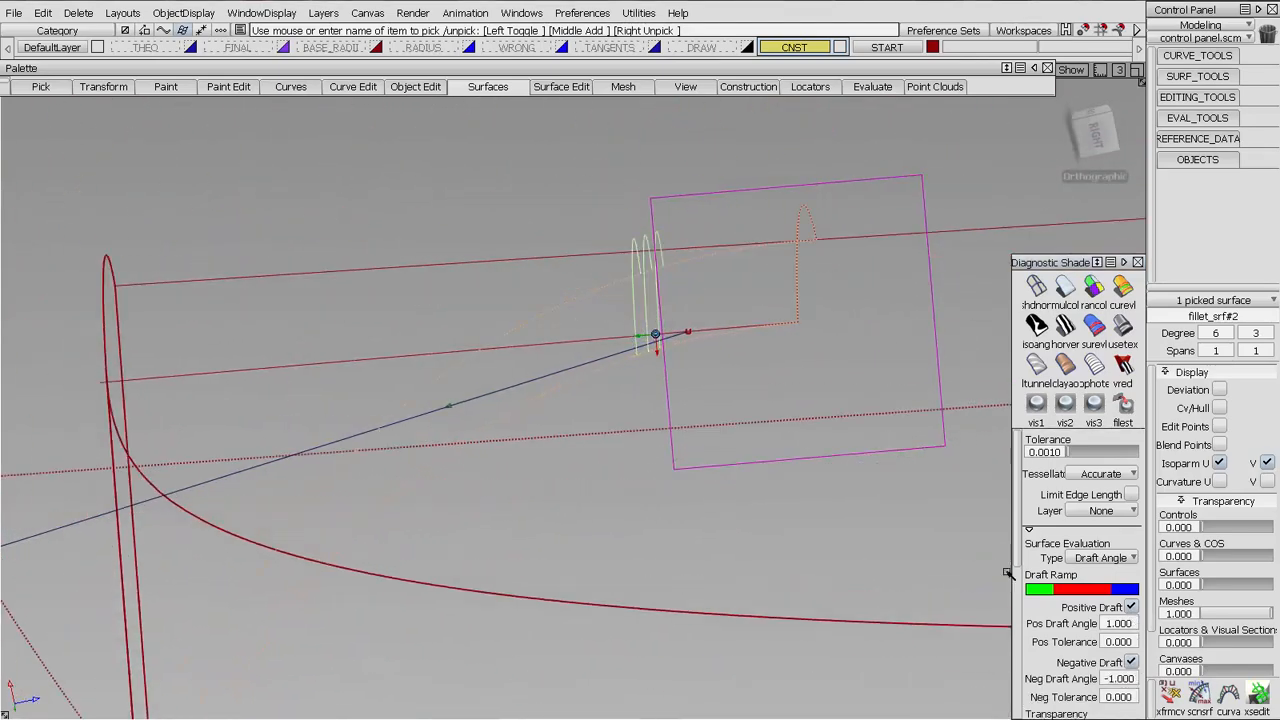
# Toggle the fillet's positive and negative draft curves to compare them, leaving both turned off
pyautogui.click(1127, 606)
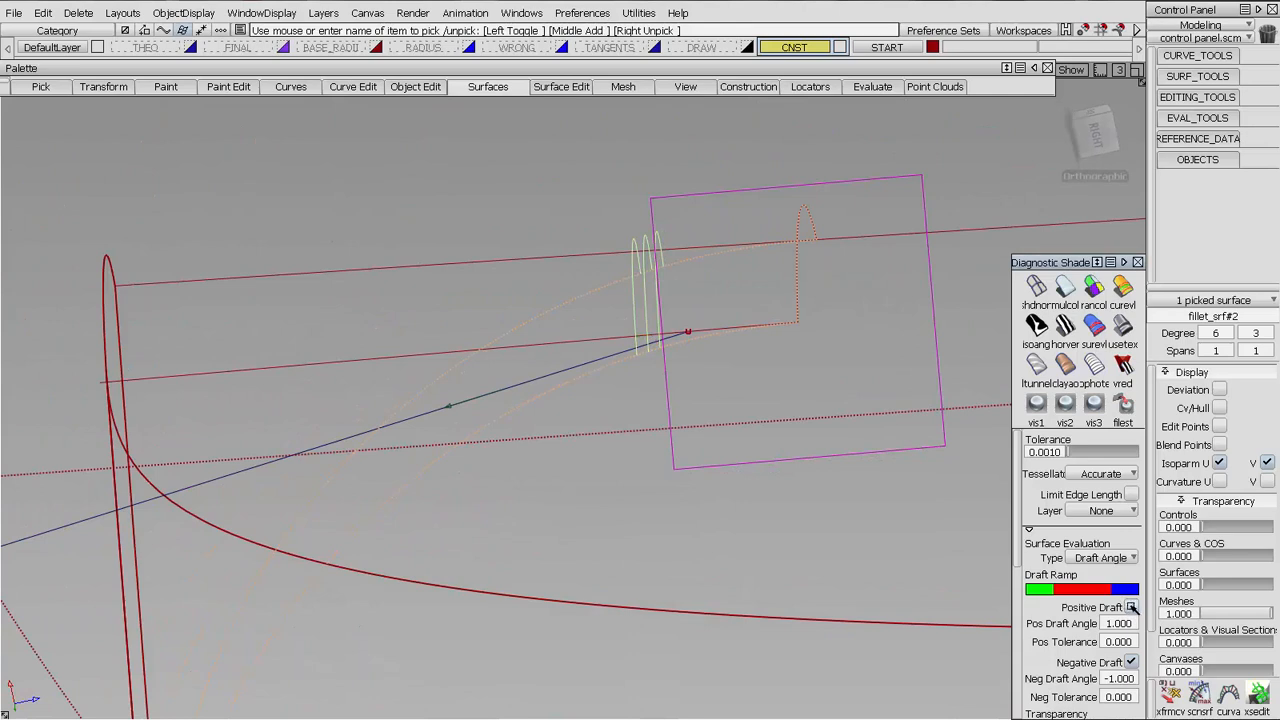
pyautogui.click(1131, 607)
pyautogui.click(1131, 607)
pyautogui.click(1131, 607)
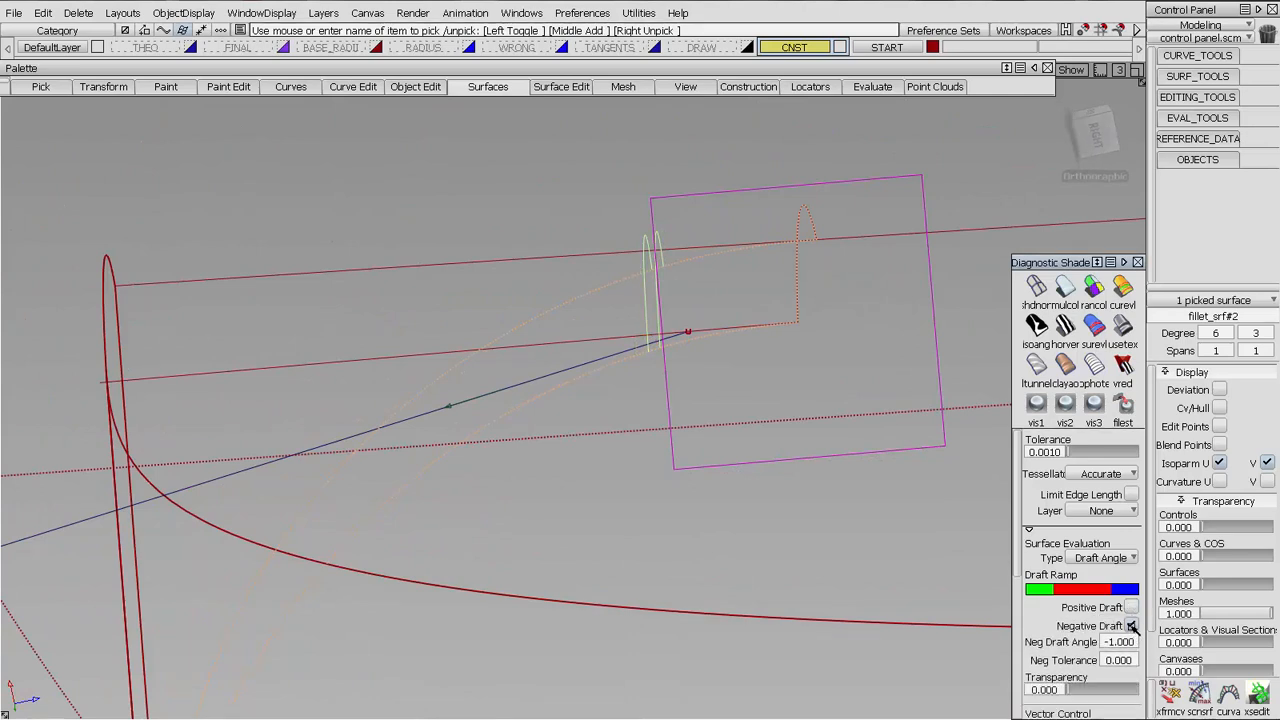
pyautogui.click(1131, 625)
pyautogui.click(1131, 625)
pyautogui.click(1131, 625)
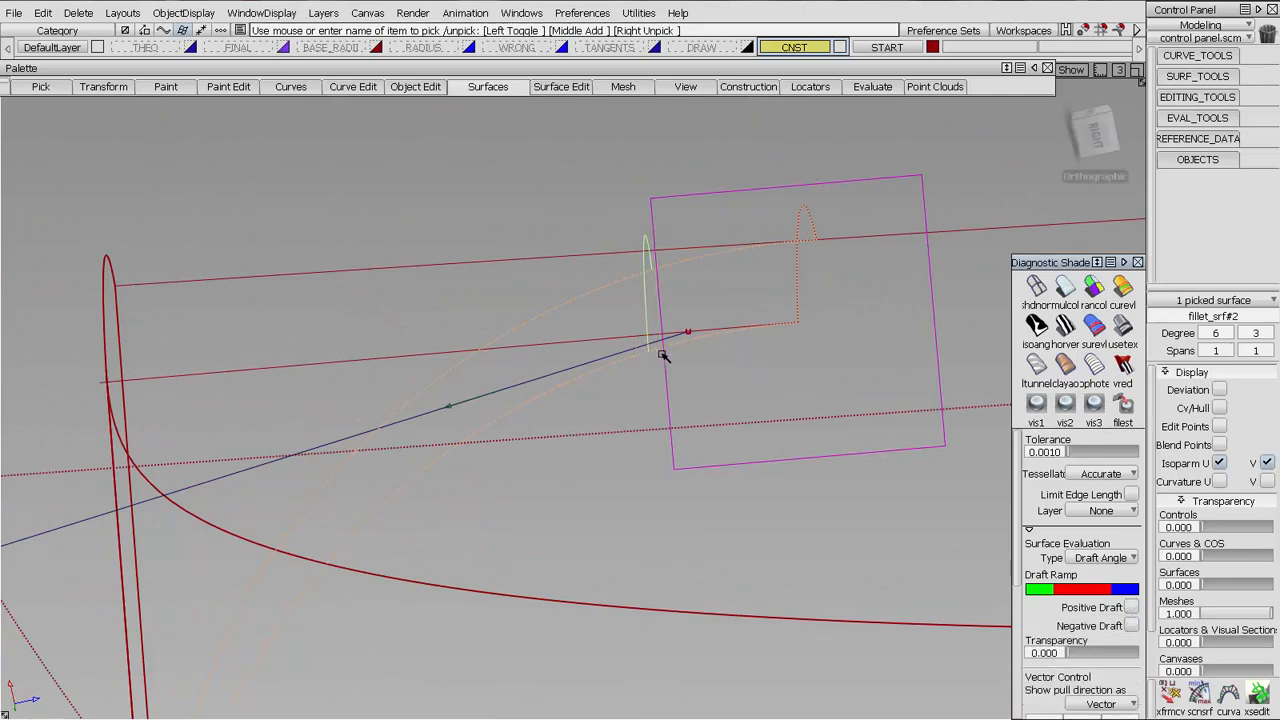
# Inspect the end of the zero-degree draft curve beside the placed line and deselect the fillet surface
pyautogui.moveTo(517, 426)
pyautogui.keyDown('alt'); pyautogui.keyDown('shift'); pyautogui.mouseDown()
pyautogui.moveTo(932, 413)
pyautogui.moveTo(1056, 371)
pyautogui.mouseUp(); pyautogui.keyUp('shift'); pyautogui.keyUp('alt')
pyautogui.moveTo(817, 406)
pyautogui.keyDown('alt'); pyautogui.keyDown('shift'); pyautogui.mouseDown(button='right')
pyautogui.moveTo(809, 203)
pyautogui.moveTo(779, 249)
pyautogui.mouseUp(button='right'); pyautogui.keyUp('shift'); pyautogui.keyUp('alt')
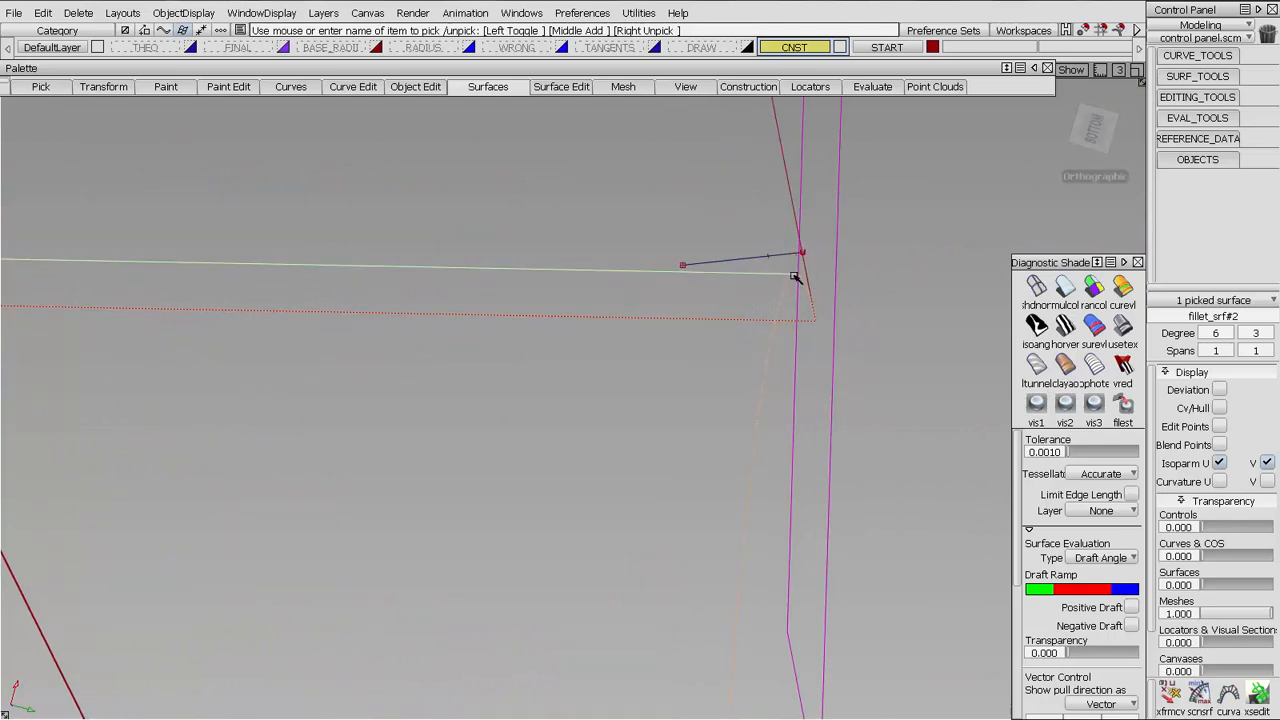
pyautogui.click(791, 427)
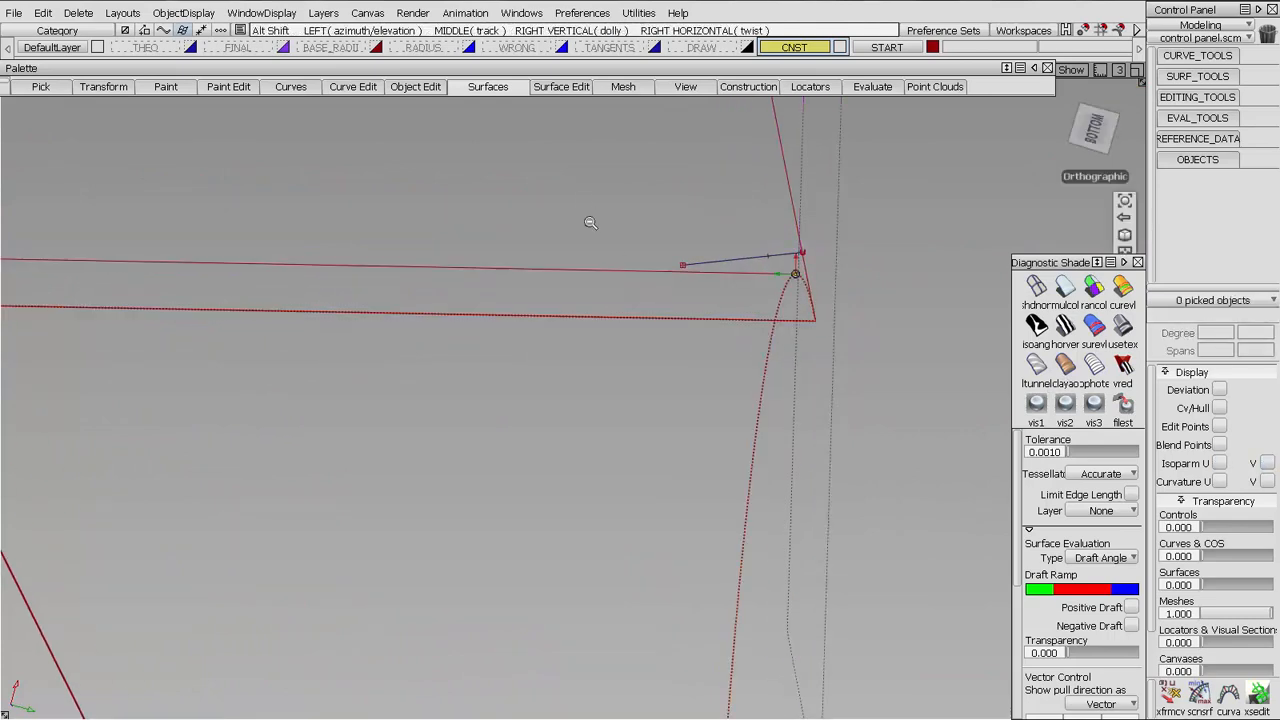
pyautogui.keyDown('alt'); pyautogui.keyDown('shift'); pyautogui.moveTo(586, 220); pyautogui.dragTo(590, 420); pyautogui.keyUp('shift'); pyautogui.keyUp('alt')
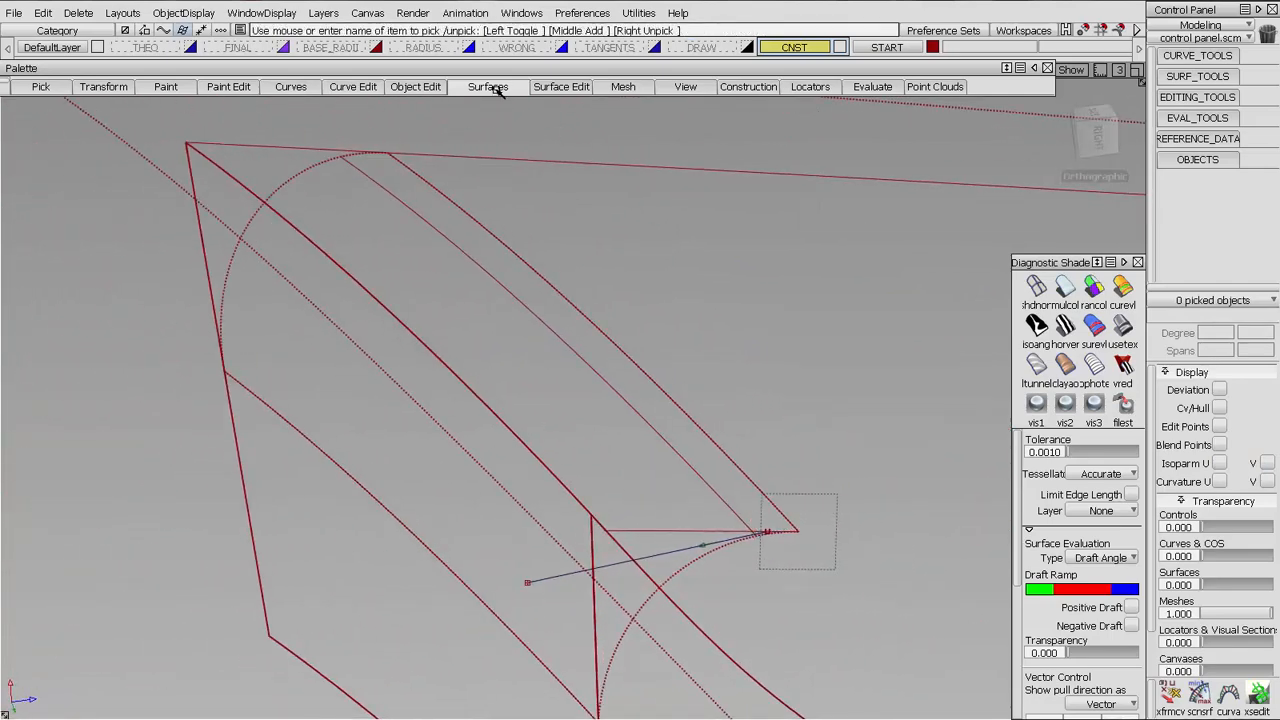
# Build a double-sided Multi-surface Draft from the zero-degree curve with length 3.0000 and angle 0.0000, picking the created vector as draft direction
pyautogui.click(488, 86)
pyautogui.click(503, 292)
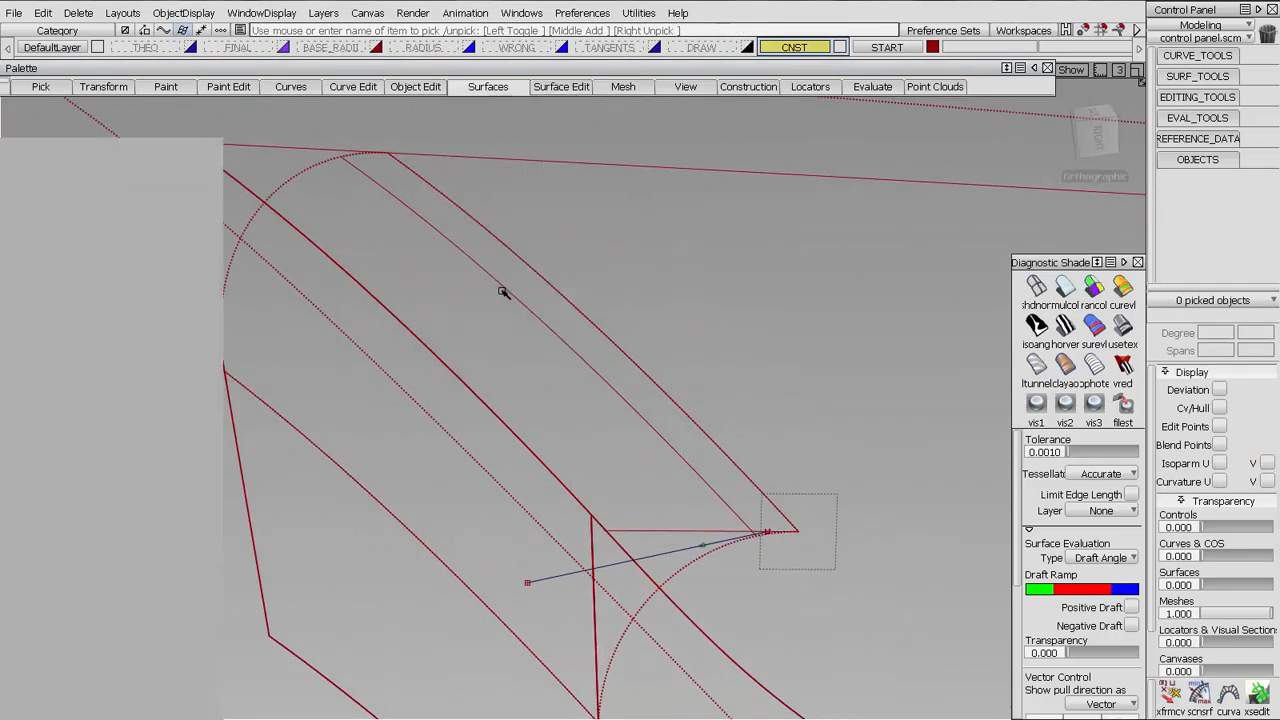
pyautogui.keyDown('alt'); pyautogui.keyDown('shift'); pyautogui.moveTo(766, 551); pyautogui.dragTo(776, 481, button='middle'); pyautogui.keyUp('shift'); pyautogui.keyUp('alt')
pyautogui.click(735, 456)
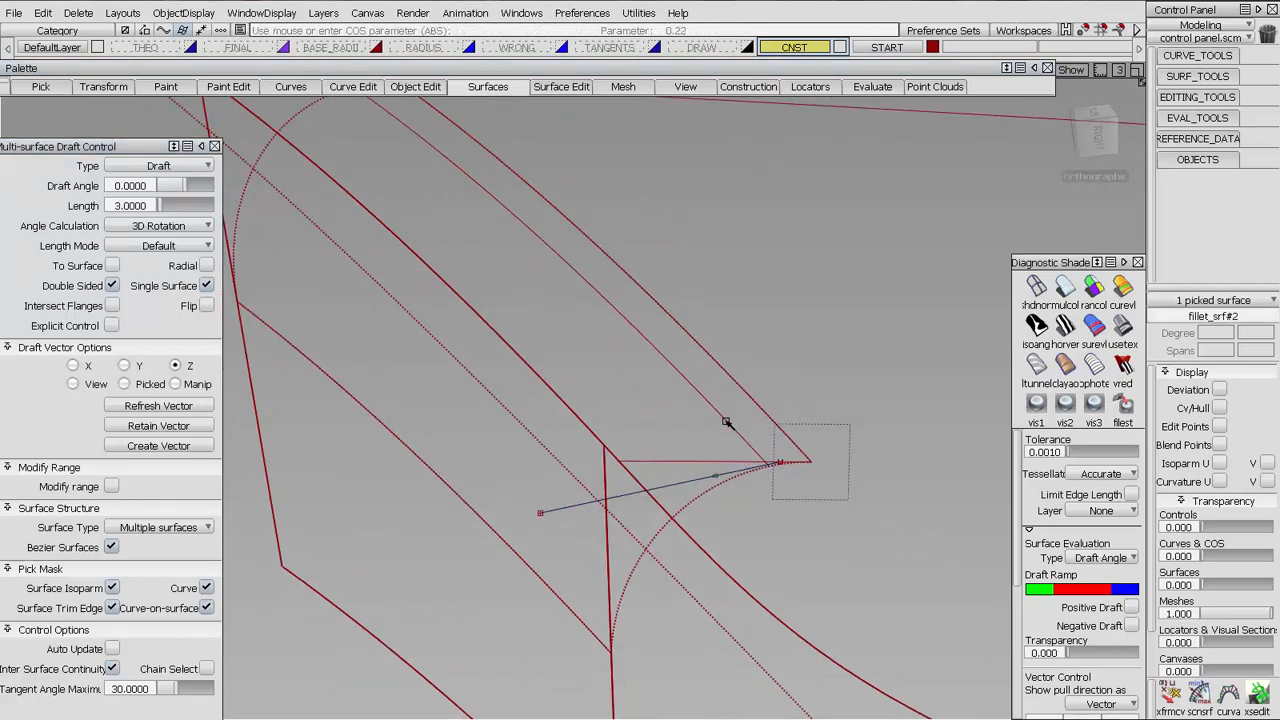
pyautogui.click(728, 421)
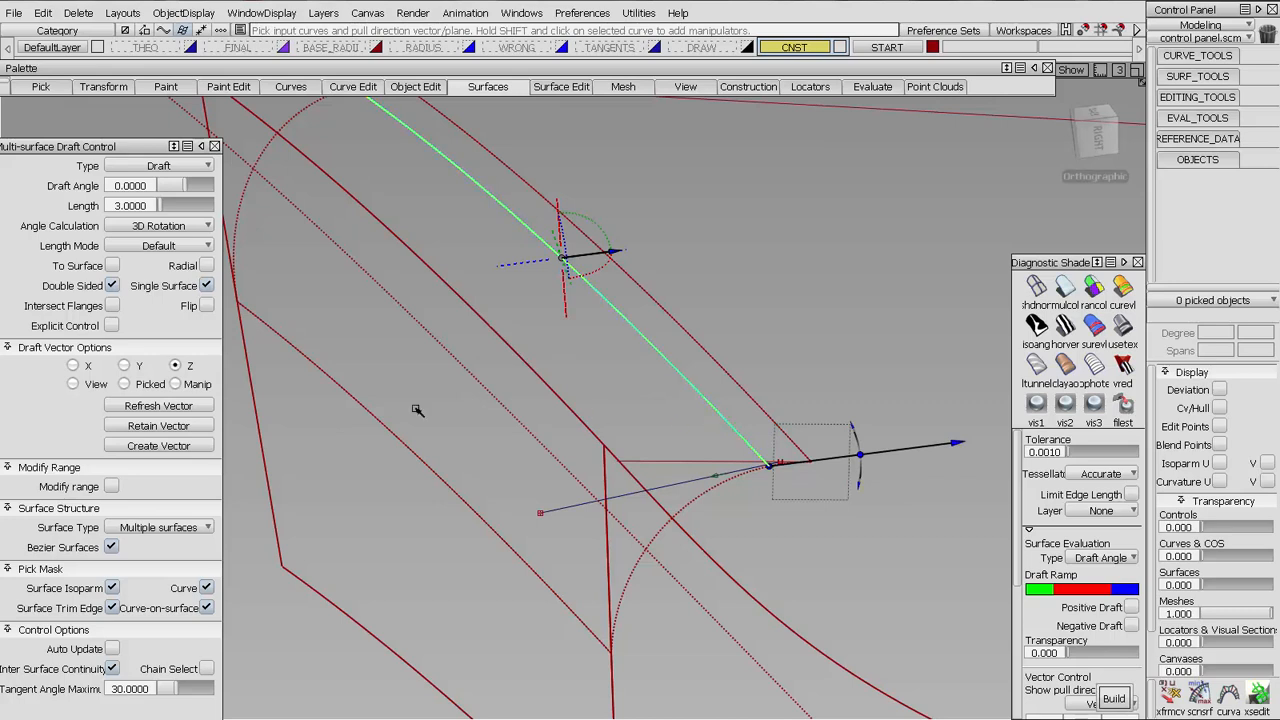
pyautogui.click(125, 384)
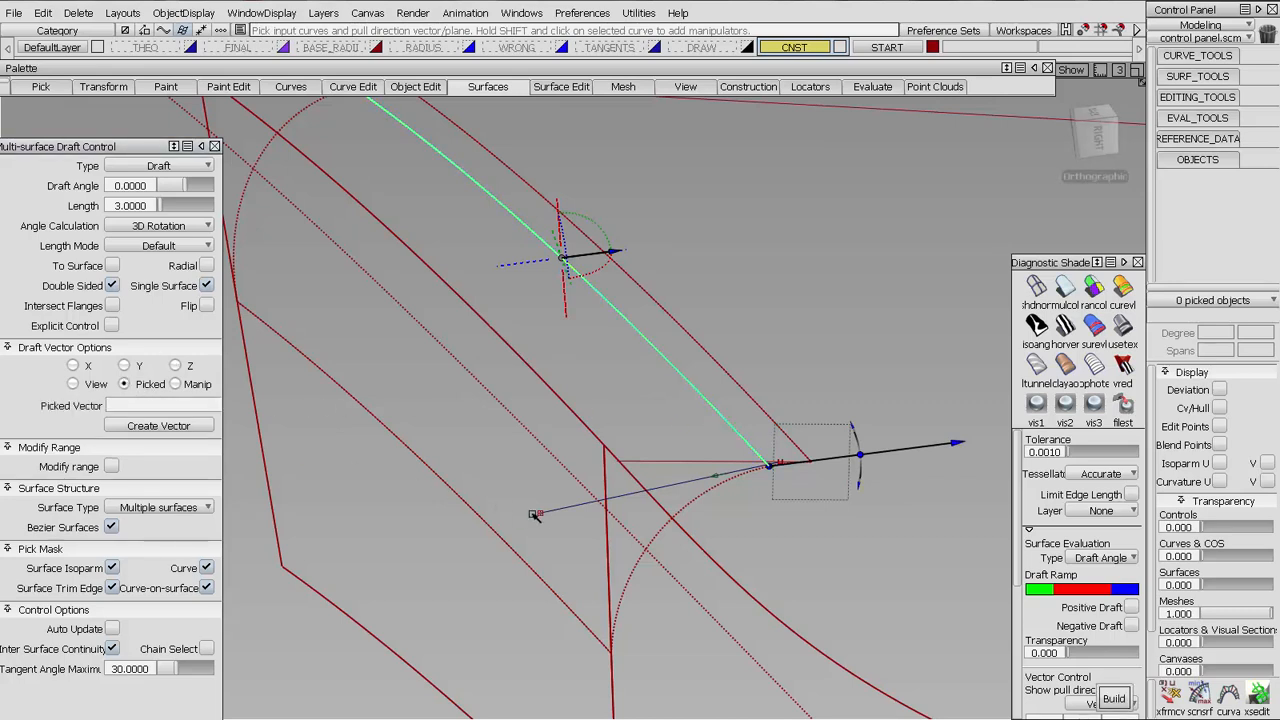
pyautogui.click(722, 476)
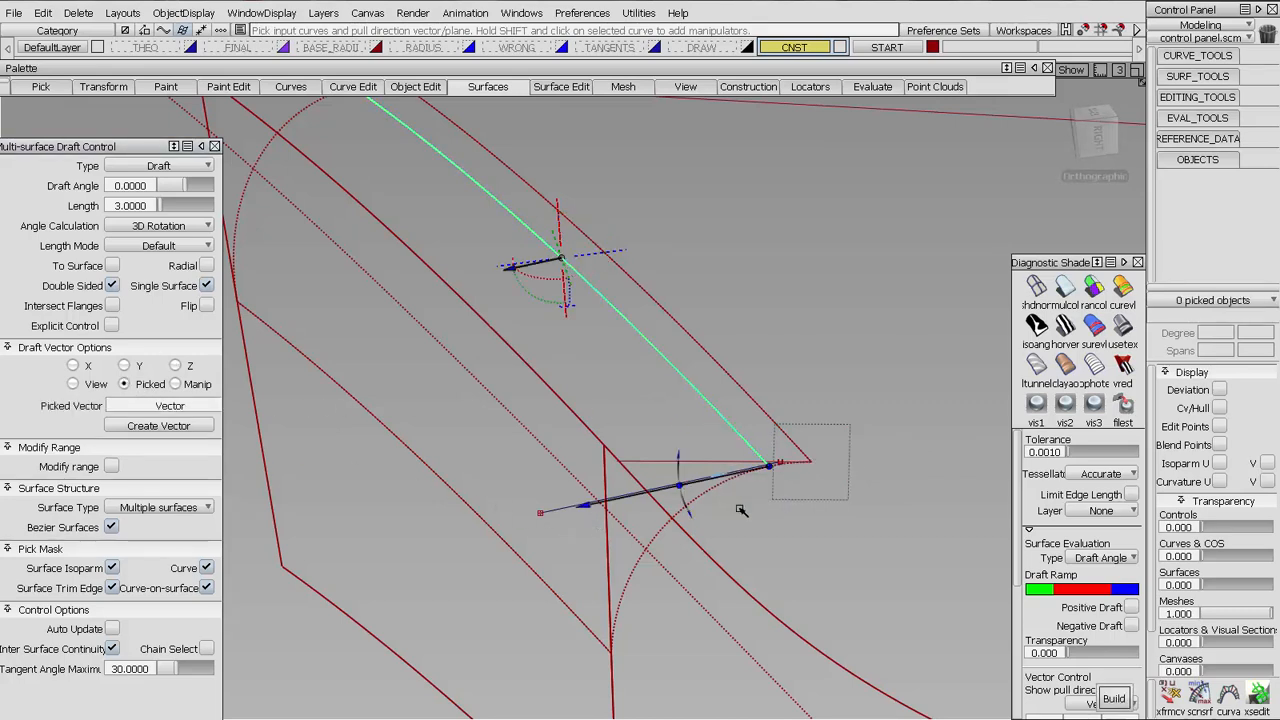
pyautogui.keyDown('alt'); pyautogui.keyDown('shift'); pyautogui.moveTo(812, 546); pyautogui.dragTo(791, 535); pyautogui.keyUp('shift'); pyautogui.keyUp('alt')
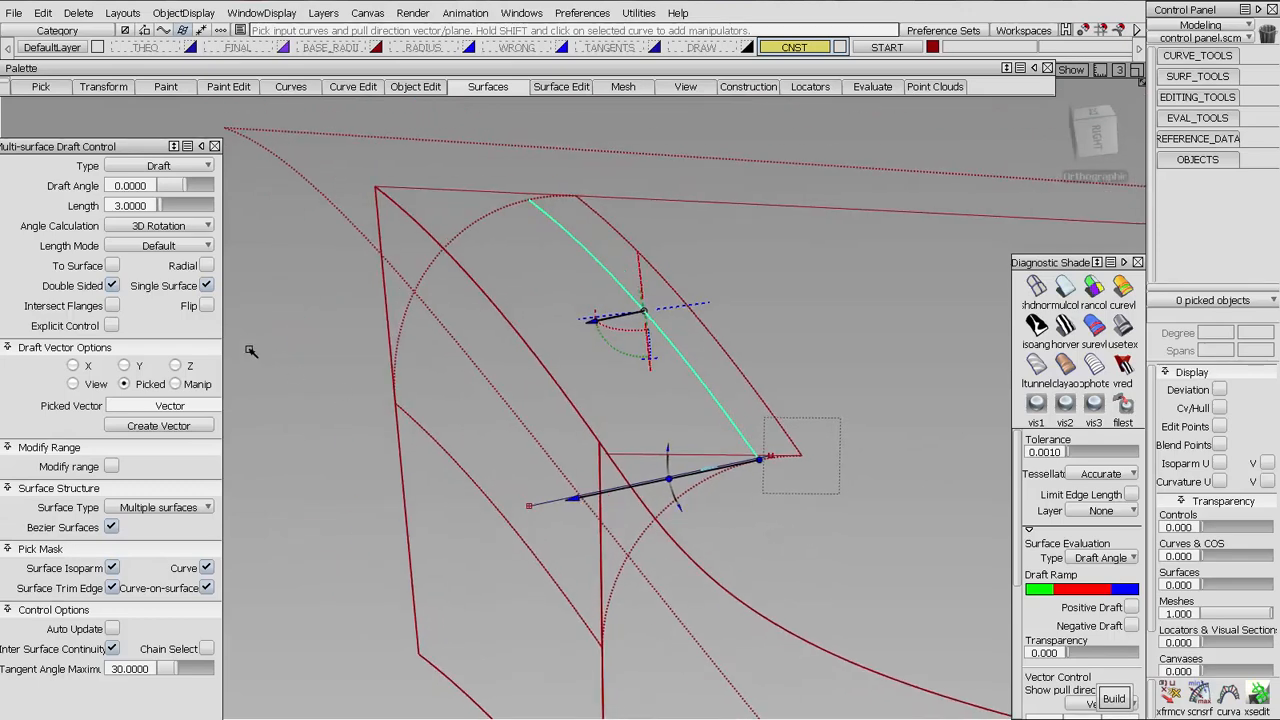
pyautogui.press('space')
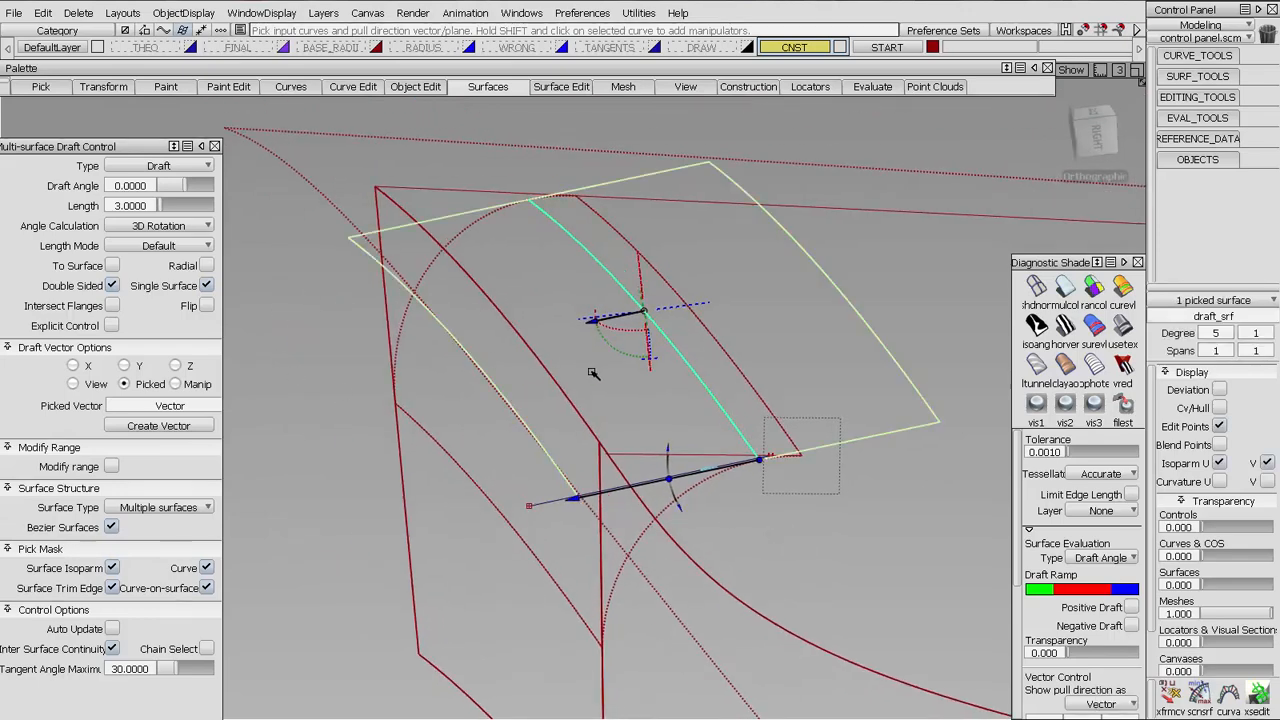
# Check tangent continuity between the draft surface and the fillet along the zero-degree curve, then delete the check
pyautogui.keyDown('alt'); pyautogui.keyDown('shift'); pyautogui.moveTo(557, 459); pyautogui.dragTo(646, 363); pyautogui.keyUp('shift'); pyautogui.keyUp('alt')
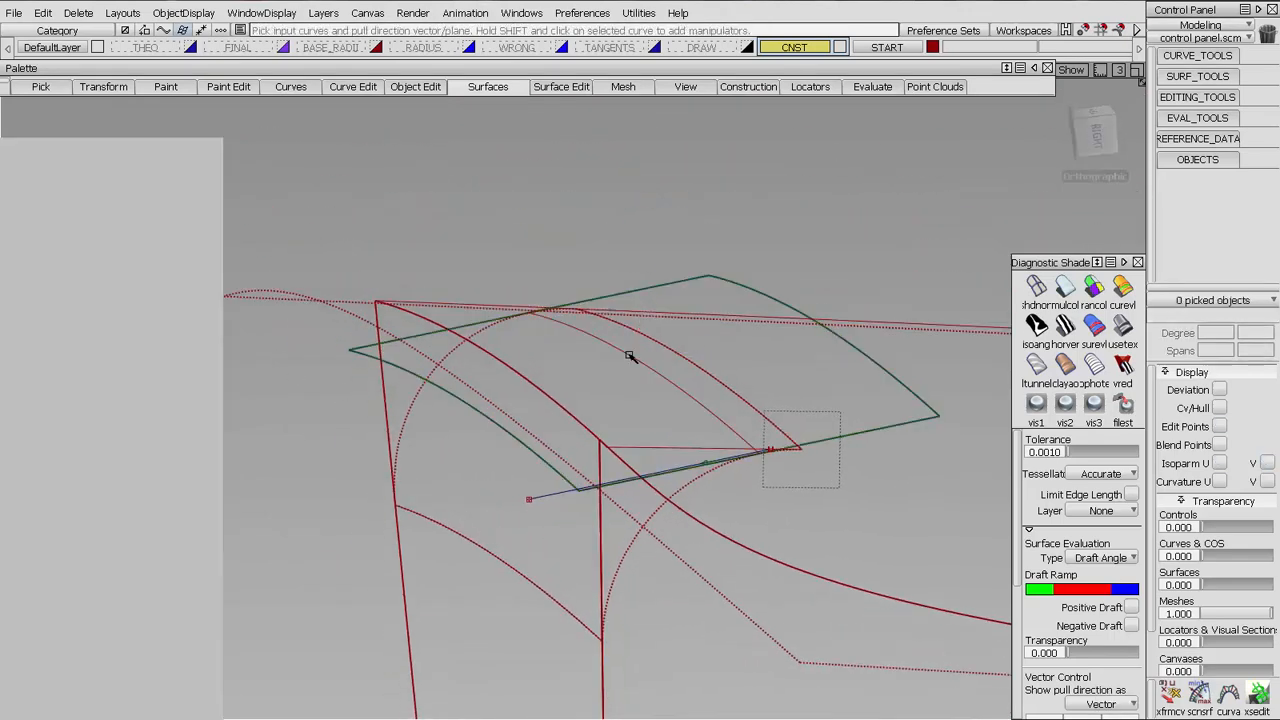
pyautogui.click(1197, 117)
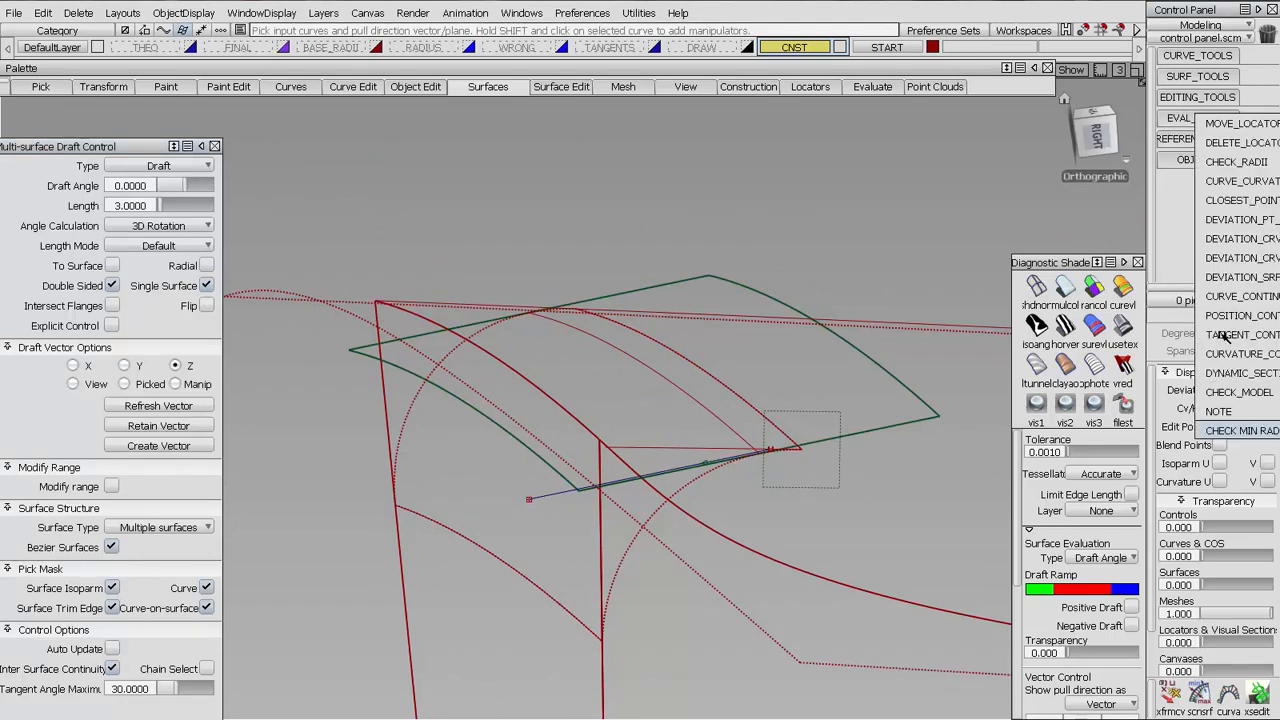
pyautogui.click(1222, 337)
pyautogui.press('Delete')
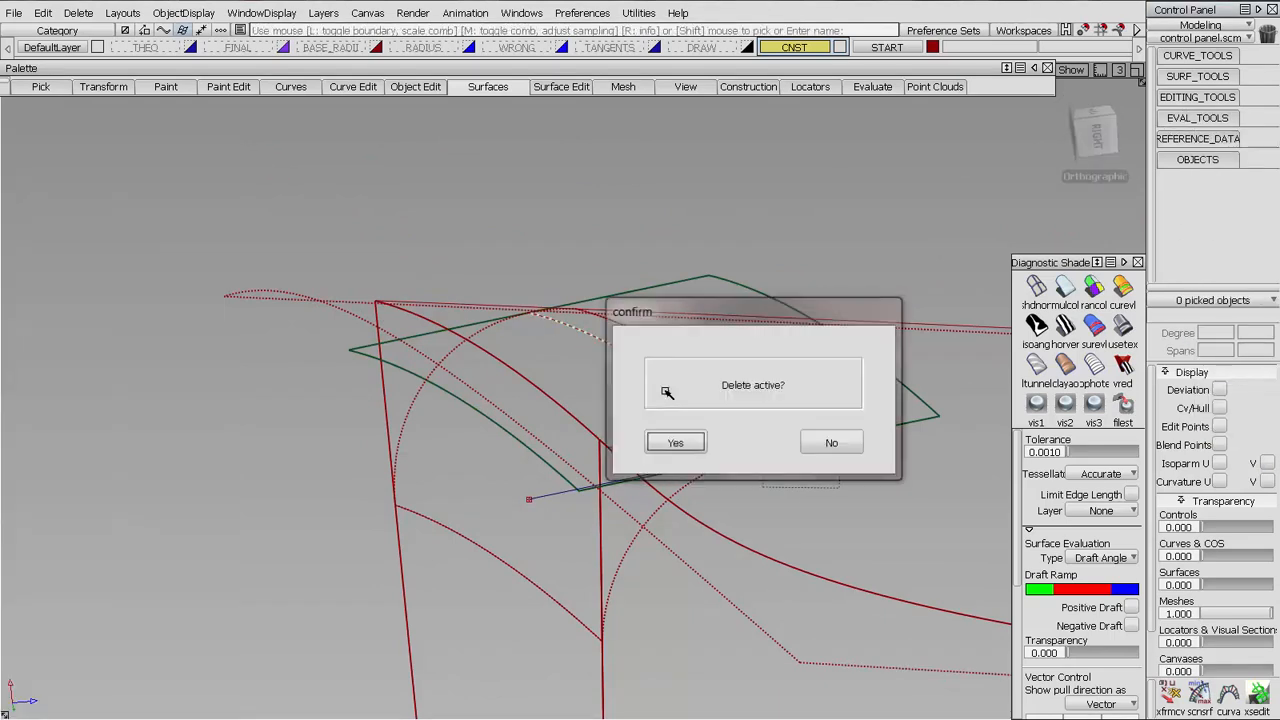
pyautogui.press('Return')
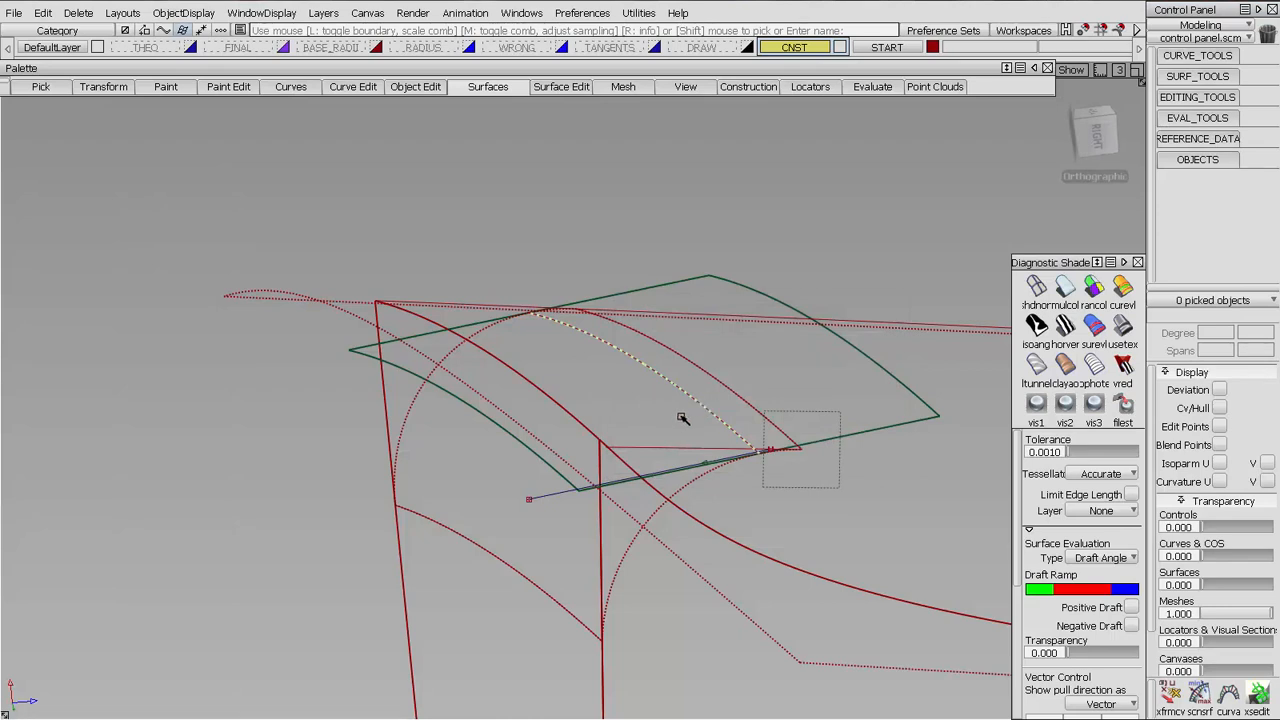
pyautogui.press('Delete')
pyautogui.press('Return')
pyautogui.keyDown('alt'); pyautogui.keyDown('shift'); pyautogui.moveTo(689, 434); pyautogui.dragTo(711, 423); pyautogui.keyUp('shift'); pyautogui.keyUp('alt')
pyautogui.keyDown('alt'); pyautogui.keyDown('shift'); pyautogui.moveTo(711, 423); pyautogui.dragTo(577, 412, button='middle'); pyautogui.keyUp('shift'); pyautogui.keyUp('alt')
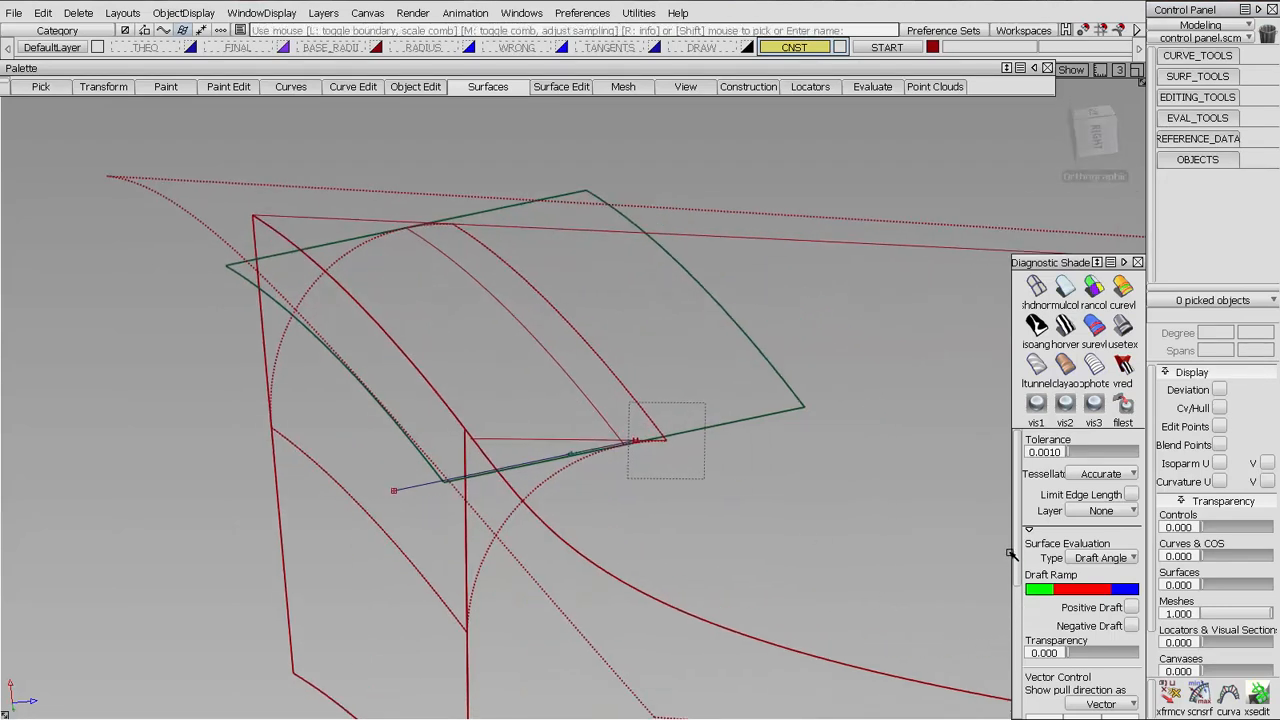
pyautogui.moveTo(1012, 556)
pyautogui.mouseDown()
pyautogui.moveTo(1027, 690)
pyautogui.moveTo(1021, 553)
pyautogui.mouseUp()
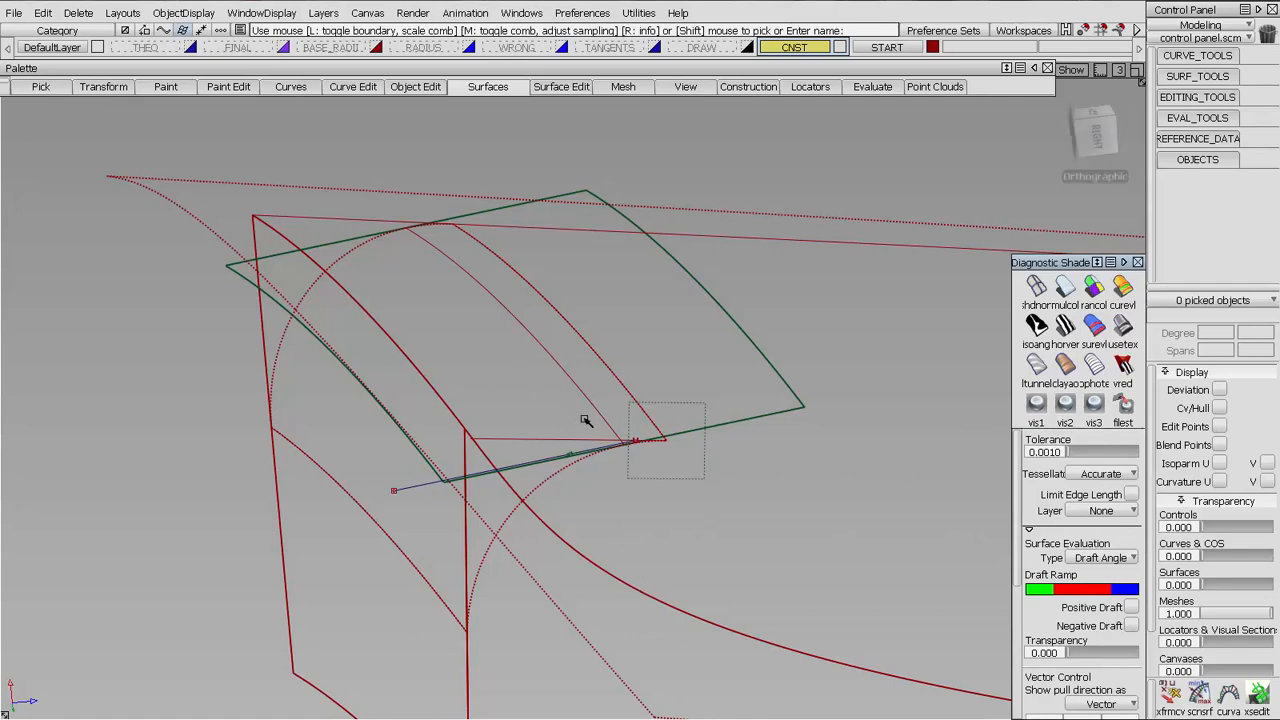
# Project the zero-degree curve onto the draft surface as a curve on surface, using the Normal vector option
pyautogui.moveTo(492, 483)
pyautogui.keyDown('alt'); pyautogui.keyDown('shift'); pyautogui.mouseDown()
pyautogui.moveTo(681, 486)
pyautogui.moveTo(683, 374)
pyautogui.mouseUp(); pyautogui.keyUp('shift'); pyautogui.keyUp('alt')
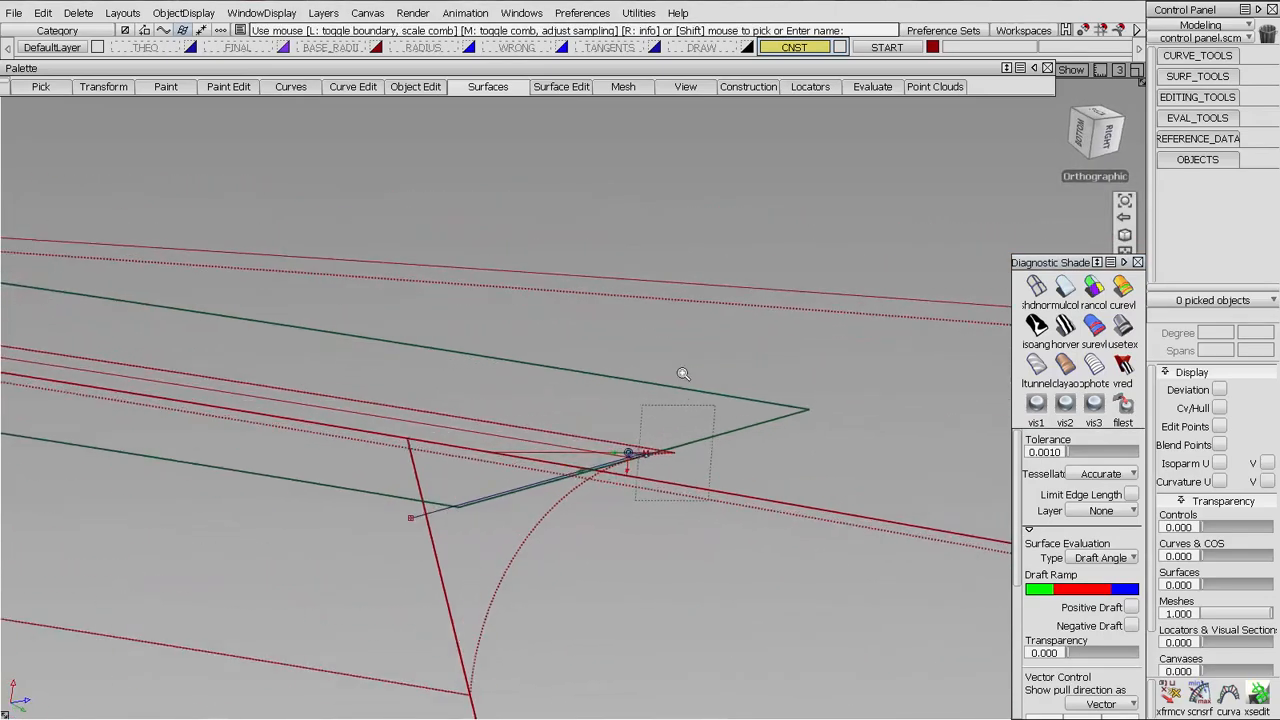
pyautogui.keyDown('alt'); pyautogui.keyDown('shift'); pyautogui.moveTo(683, 374); pyautogui.dragTo(857, 508, button='right'); pyautogui.keyUp('shift'); pyautogui.keyUp('alt')
pyautogui.keyDown('alt'); pyautogui.keyDown('shift'); pyautogui.moveTo(857, 508); pyautogui.dragTo(626, 271, button='middle'); pyautogui.keyUp('shift'); pyautogui.keyUp('alt')
pyautogui.keyDown('ctrl'); pyautogui.keyDown('shift'); pyautogui.moveTo(505, 411); pyautogui.dragTo(516, 391); pyautogui.keyUp('shift'); pyautogui.keyUp('ctrl')
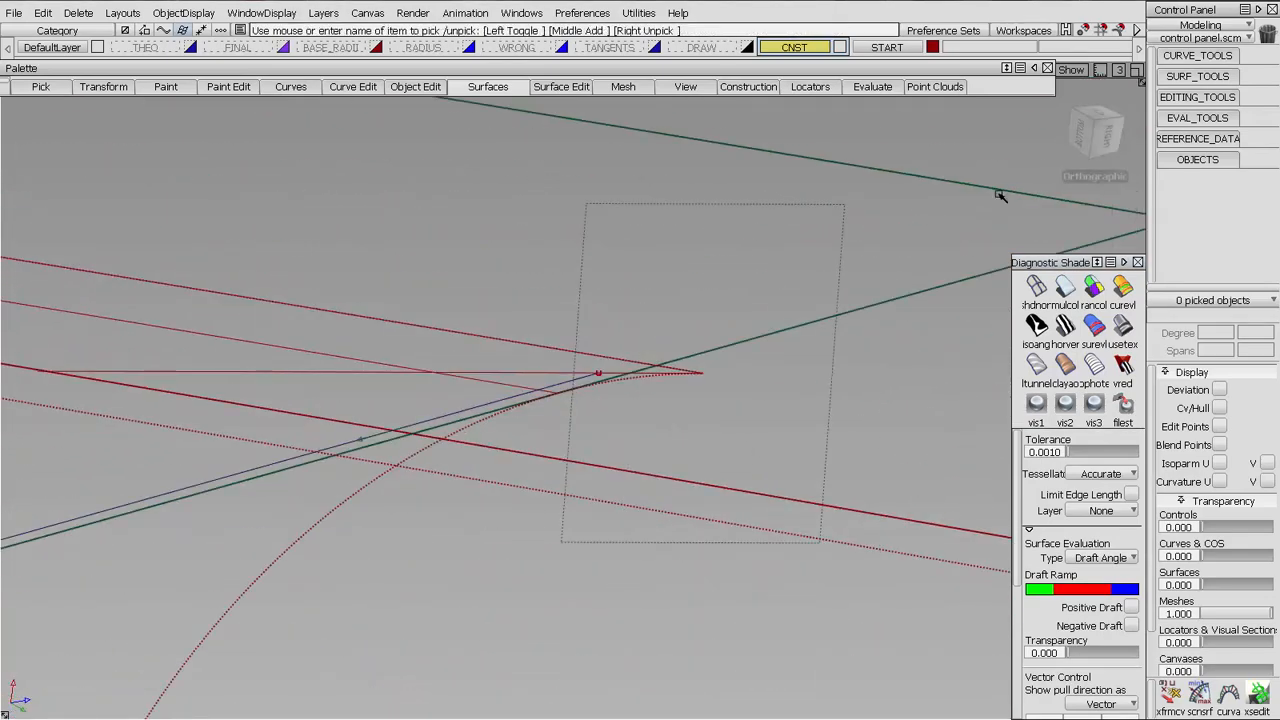
pyautogui.click(1168, 77)
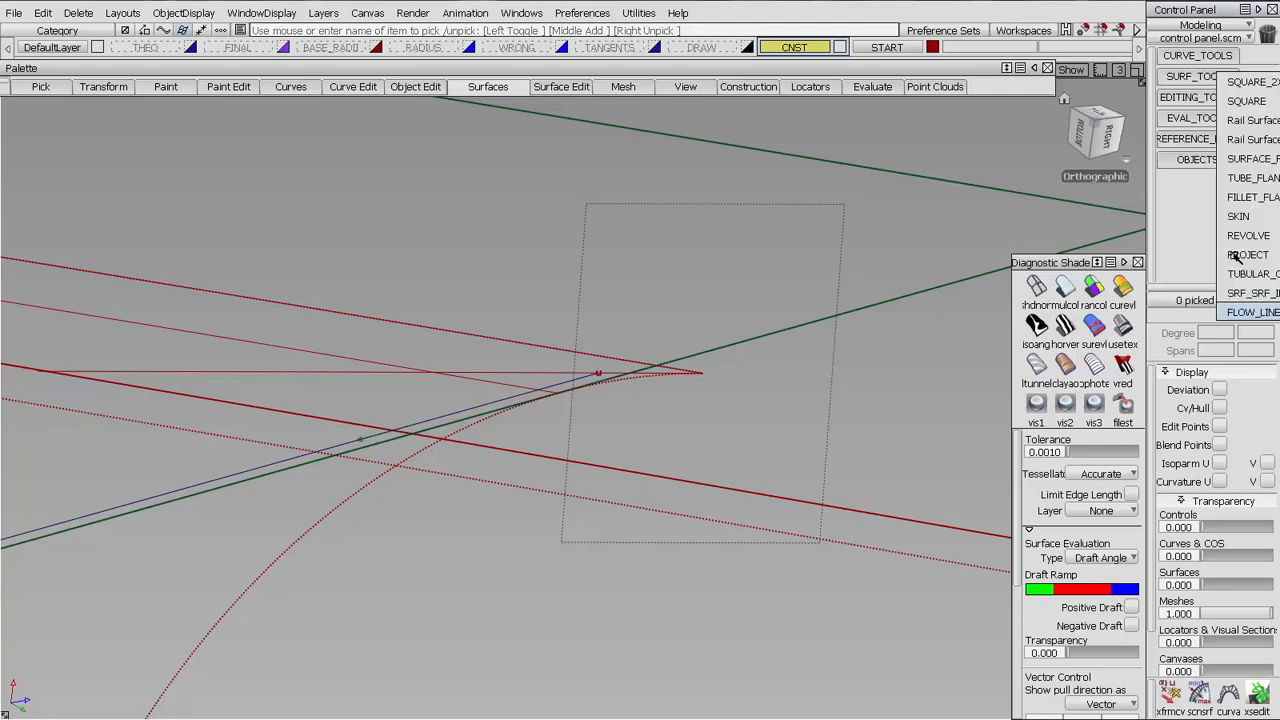
pyautogui.click(1240, 255)
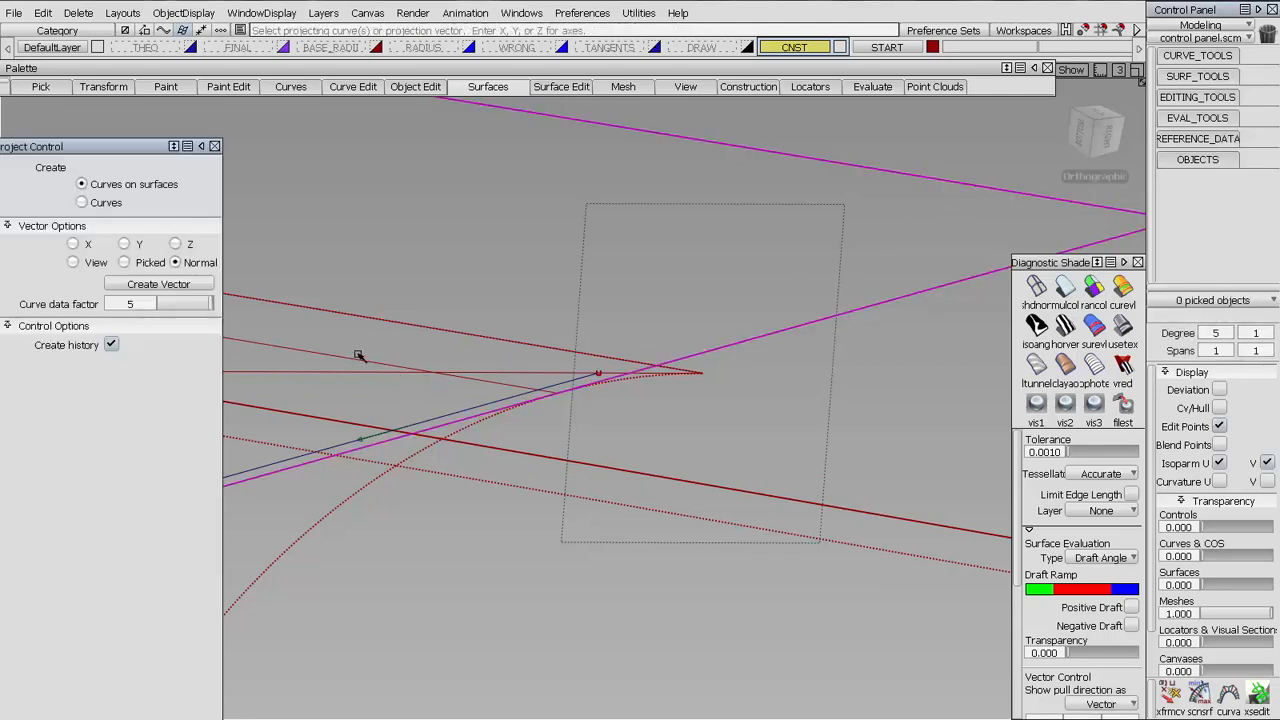
pyautogui.click(330, 354)
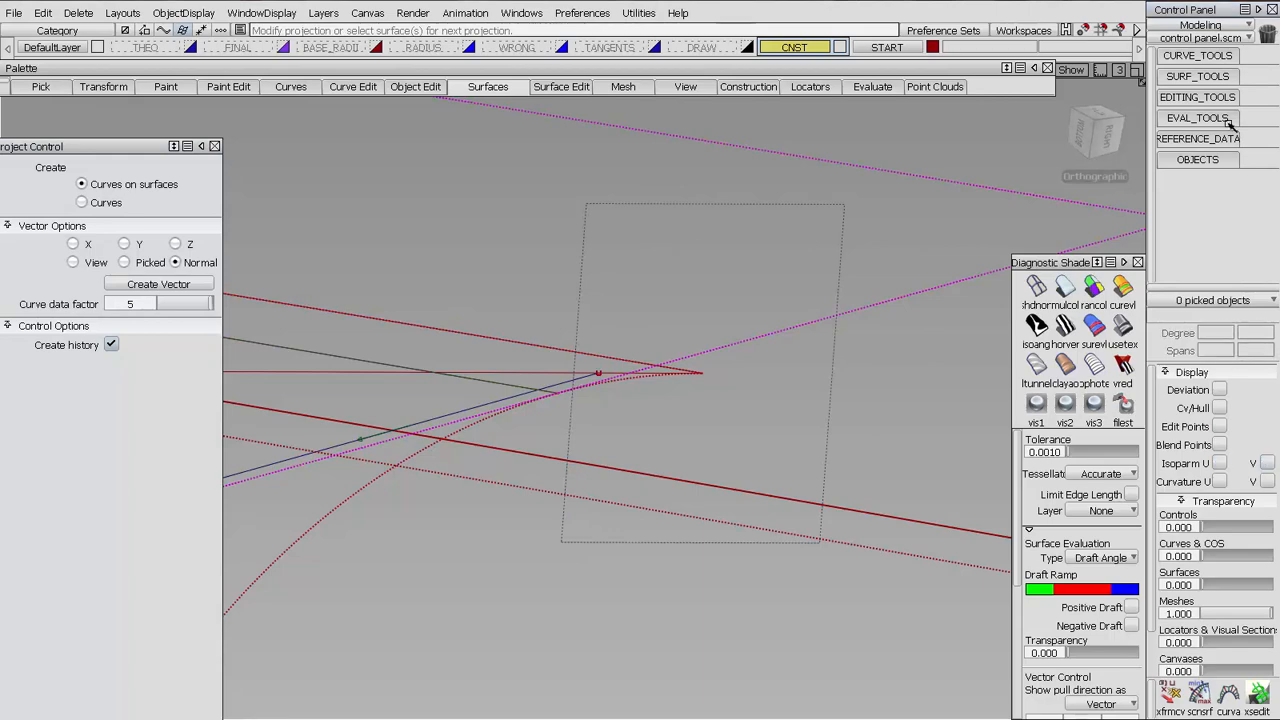
# Check tangent continuity between the fillet and draft surface along the projected curve, then remove the draft surface's curve on surface
pyautogui.click(1168, 118)
pyautogui.click(1200, 340)
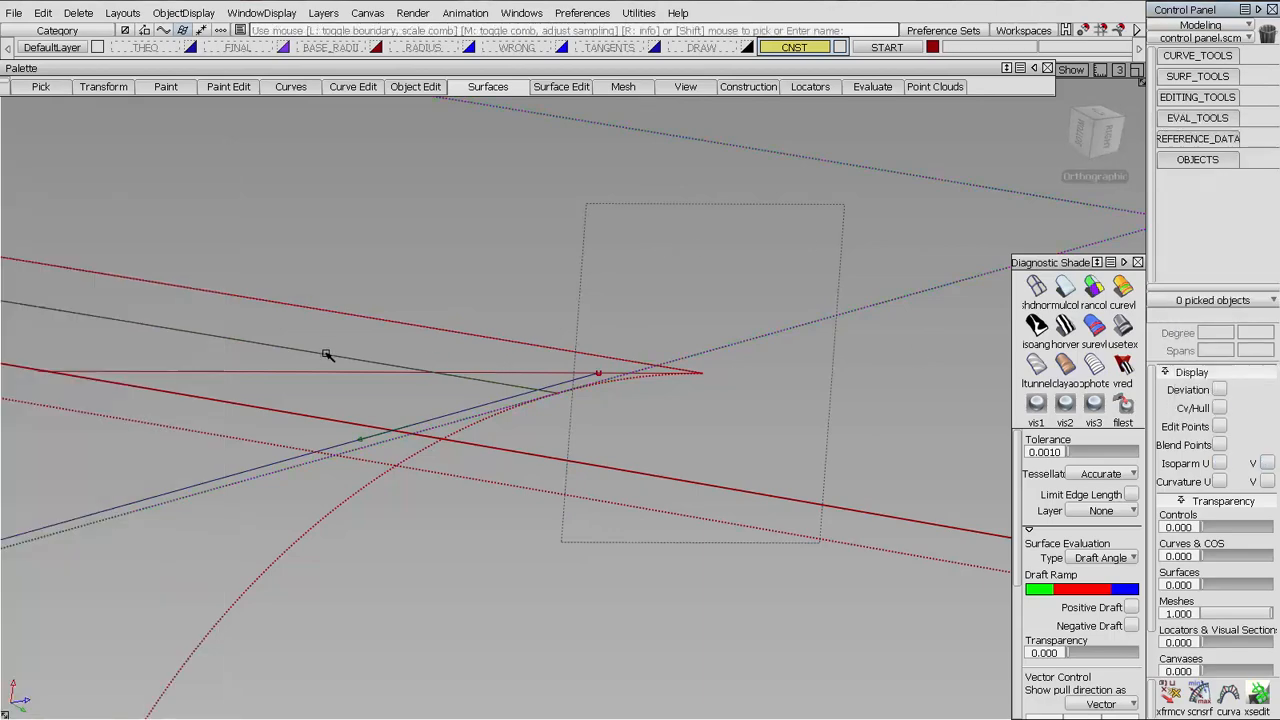
pyautogui.keyDown('alt'); pyautogui.keyDown('shift'); pyautogui.moveTo(326, 354); pyautogui.dragTo(512, 310); pyautogui.keyUp('shift'); pyautogui.keyUp('alt')
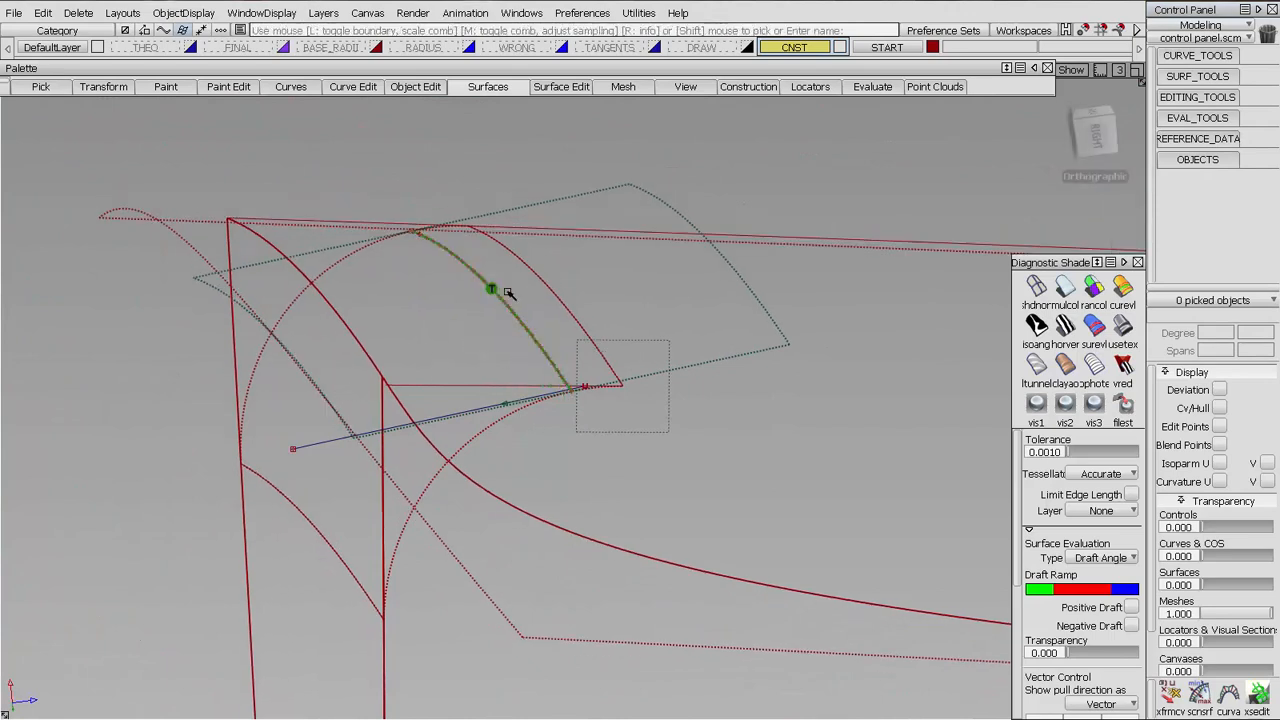
pyautogui.hotkey('alt', 'c')
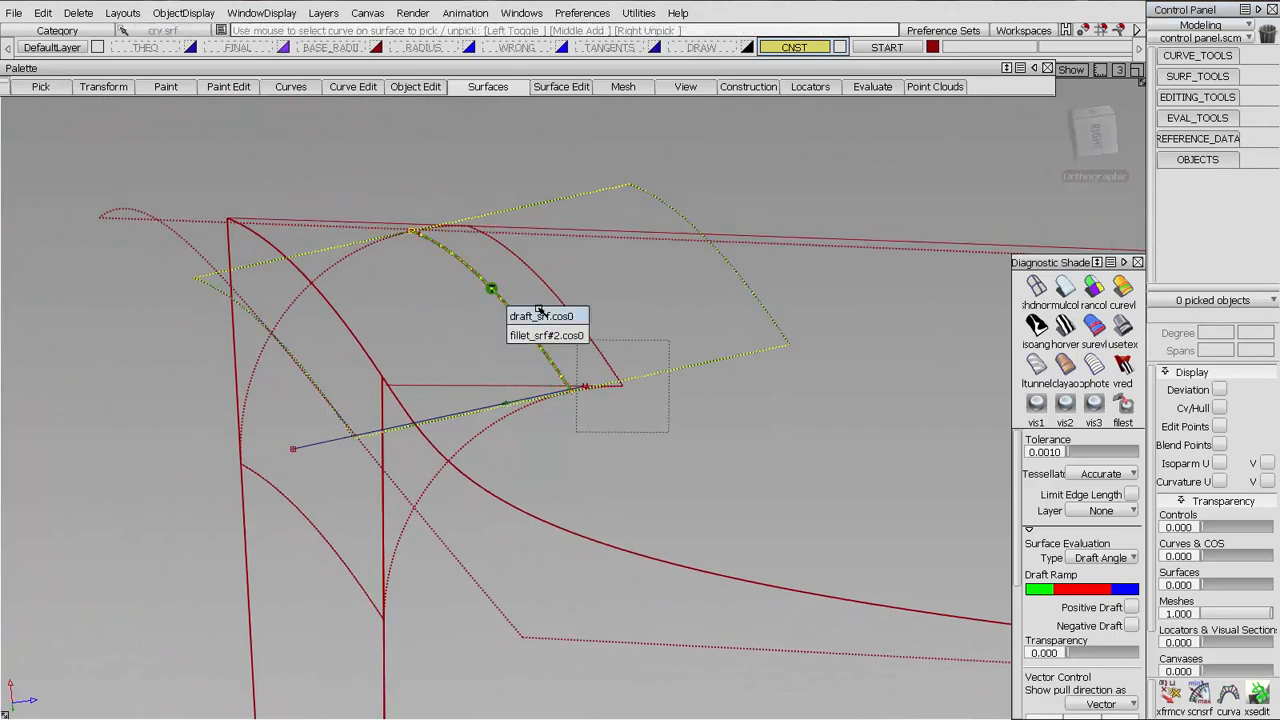
pyautogui.click(539, 316)
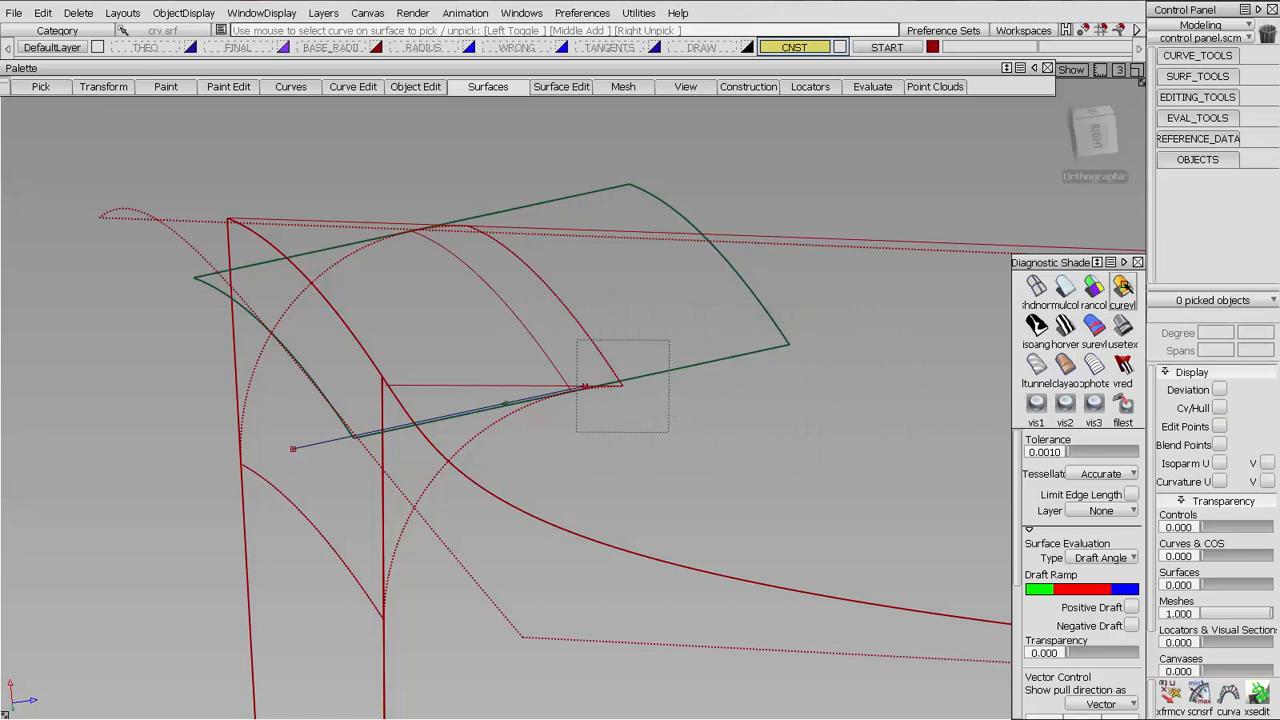
# Shade the model in random colors and trim-convert the draft surface with 3D Intersect trimming, keeping the part between the fillet and the end wall
pyautogui.click(1094, 287)
pyautogui.moveTo(690, 485)
pyautogui.keyDown('alt'); pyautogui.keyDown('shift'); pyautogui.mouseDown()
pyautogui.moveTo(686, 374)
pyautogui.moveTo(712, 395)
pyautogui.moveTo(404, 397)
pyautogui.mouseUp(); pyautogui.keyUp('shift'); pyautogui.keyUp('alt')
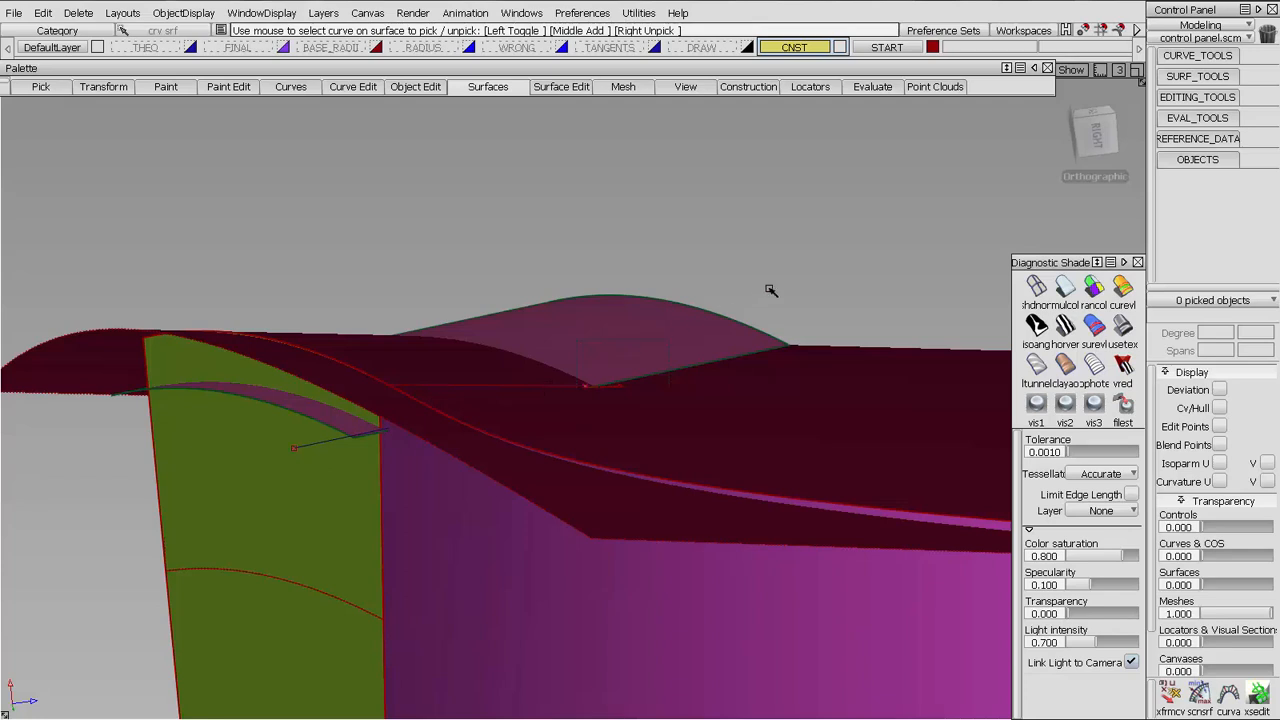
pyautogui.click(1166, 76)
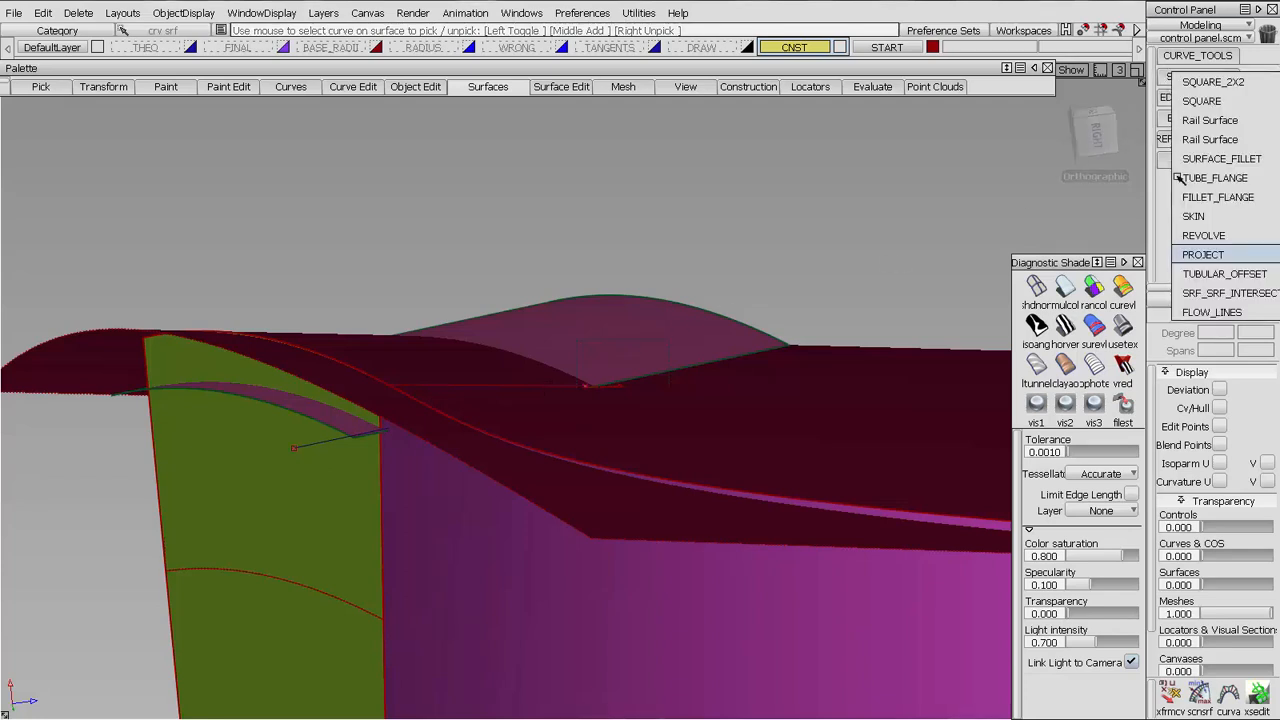
pyautogui.click(1164, 96)
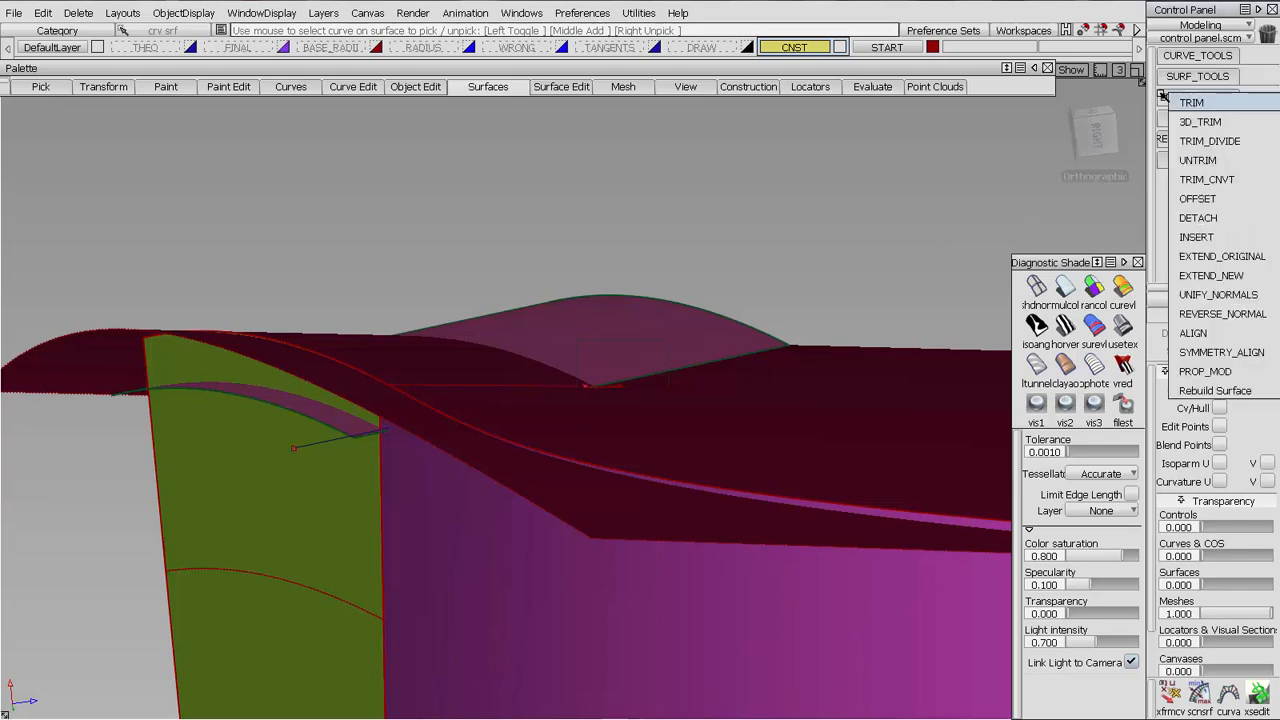
pyautogui.doubleClick(1190, 180)
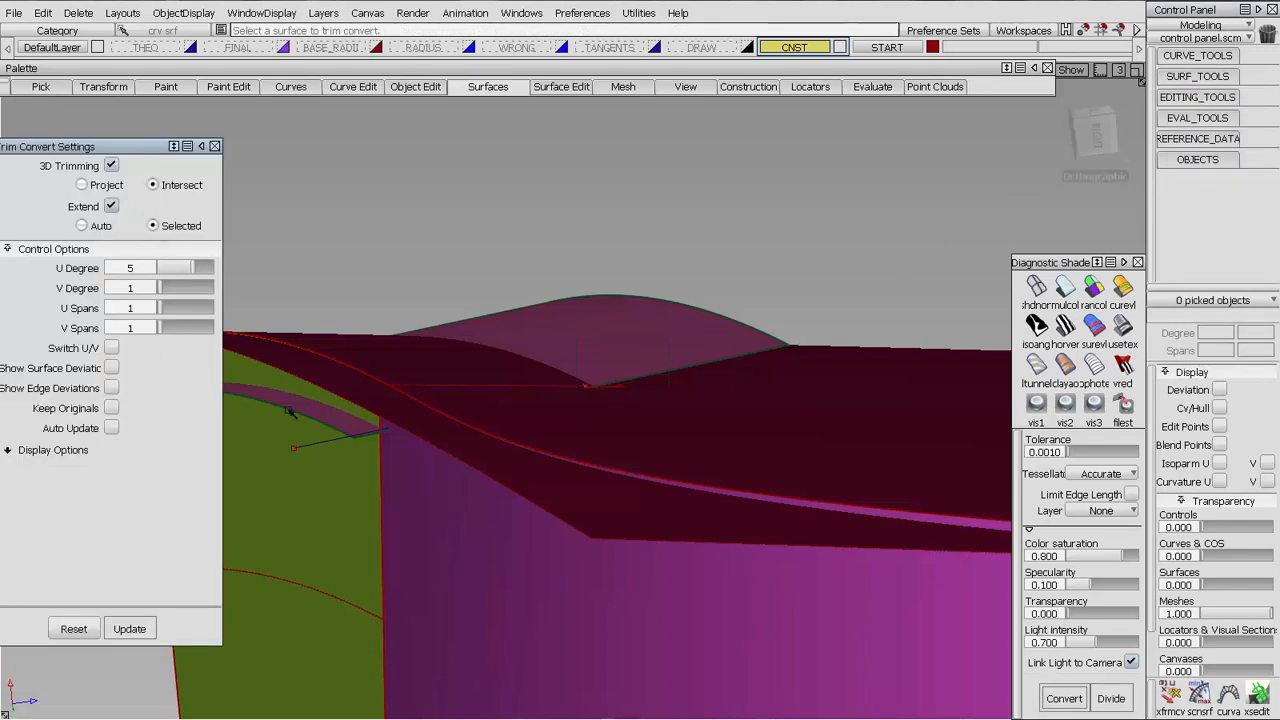
pyautogui.click(319, 430)
pyautogui.keyDown('alt'); pyautogui.keyDown('shift'); pyautogui.moveTo(437, 481); pyautogui.dragTo(648, 488, button='middle'); pyautogui.keyUp('shift'); pyautogui.keyUp('alt')
pyautogui.keyDown('alt'); pyautogui.keyDown('shift'); pyautogui.moveTo(648, 488); pyautogui.dragTo(577, 514); pyautogui.keyUp('shift'); pyautogui.keyUp('alt')
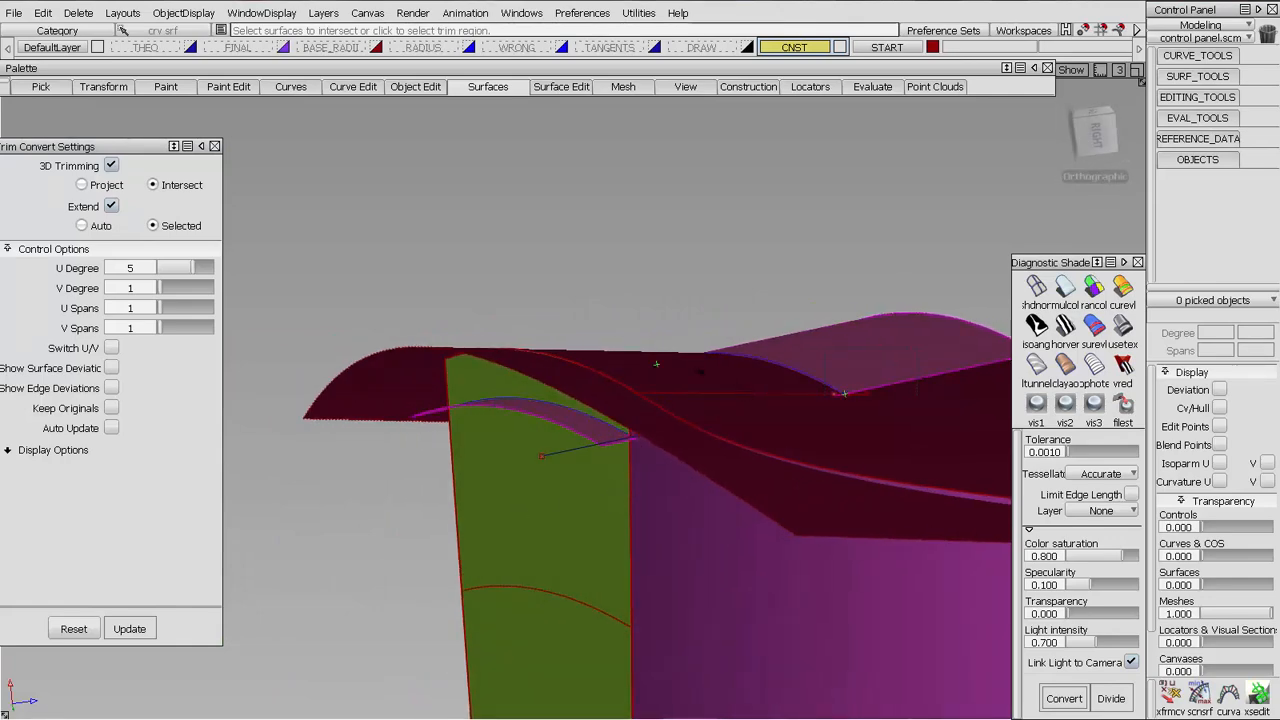
pyautogui.keyDown('alt'); pyautogui.keyDown('shift'); pyautogui.moveTo(524, 441); pyautogui.dragTo(622, 447); pyautogui.keyUp('shift'); pyautogui.keyUp('alt')
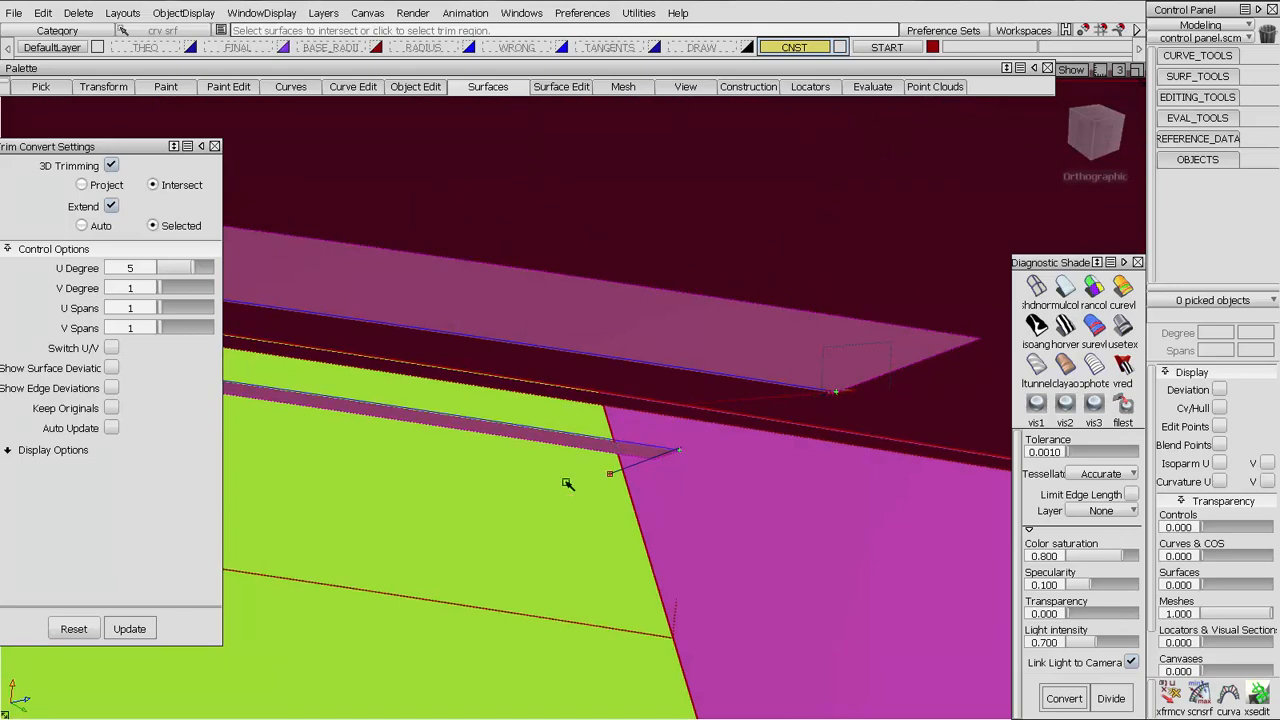
pyautogui.keyDown('alt'); pyautogui.keyDown('shift'); pyautogui.moveTo(567, 483); pyautogui.dragTo(530, 388); pyautogui.keyUp('shift'); pyautogui.keyUp('alt')
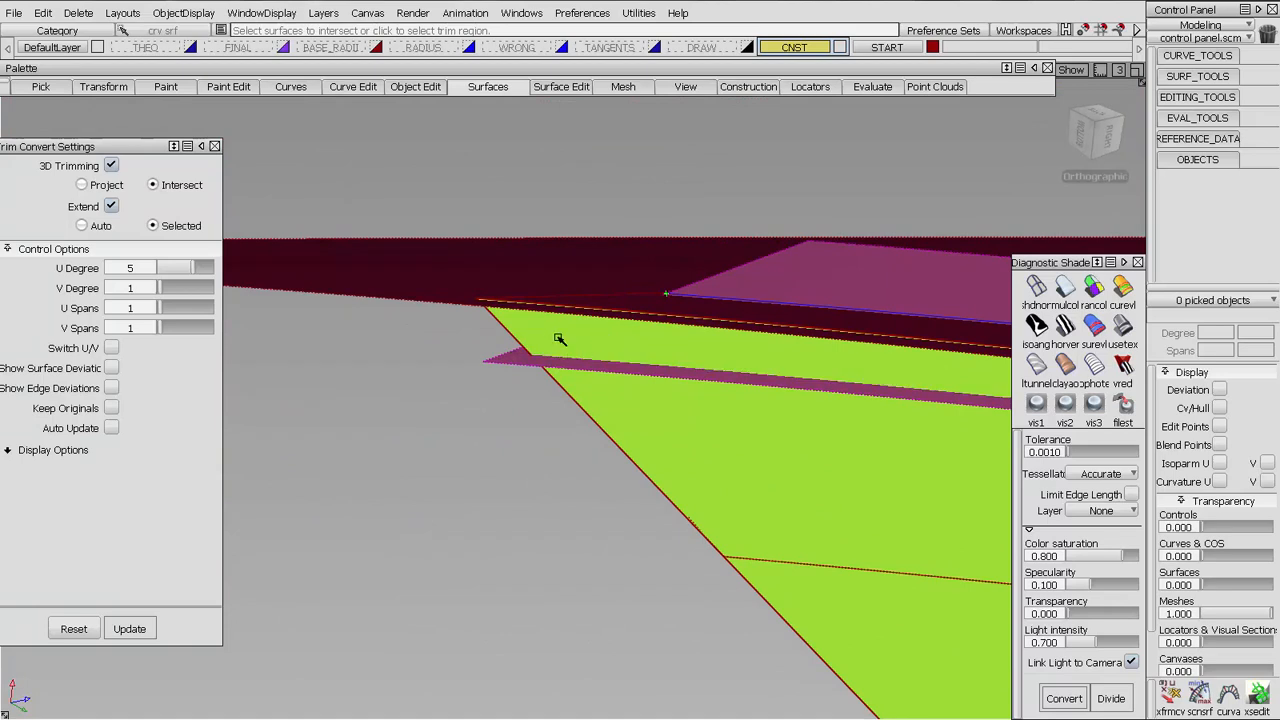
pyautogui.keyDown('alt'); pyautogui.keyDown('shift'); pyautogui.moveTo(484, 371); pyautogui.dragTo(885, 335); pyautogui.keyUp('shift'); pyautogui.keyUp('alt')
pyautogui.keyDown('alt'); pyautogui.keyDown('shift'); pyautogui.moveTo(507, 343); pyautogui.dragTo(703, 401); pyautogui.keyUp('shift'); pyautogui.keyUp('alt')
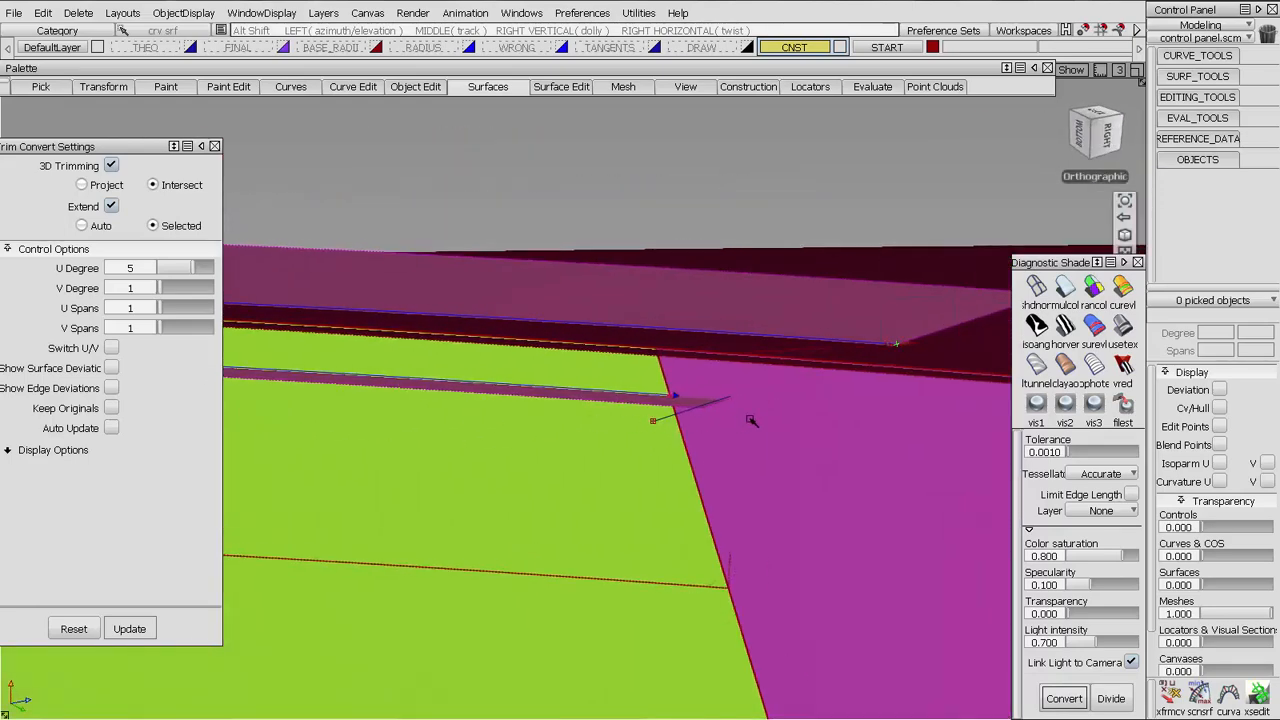
pyautogui.press('space')
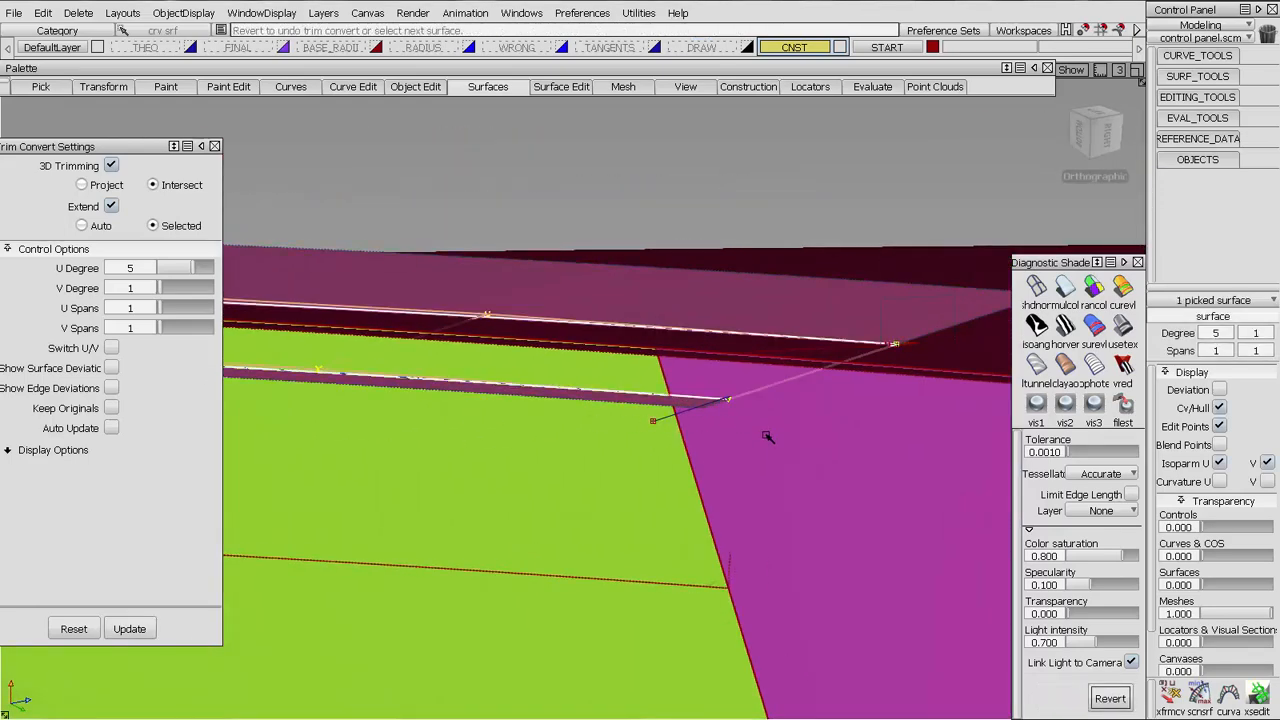
pyautogui.keyDown('alt'); pyautogui.keyDown('shift'); pyautogui.moveTo(773, 402); pyautogui.dragTo(795, 499); pyautogui.keyUp('shift'); pyautogui.keyUp('alt')
pyautogui.hotkey('ctrl', 'z')
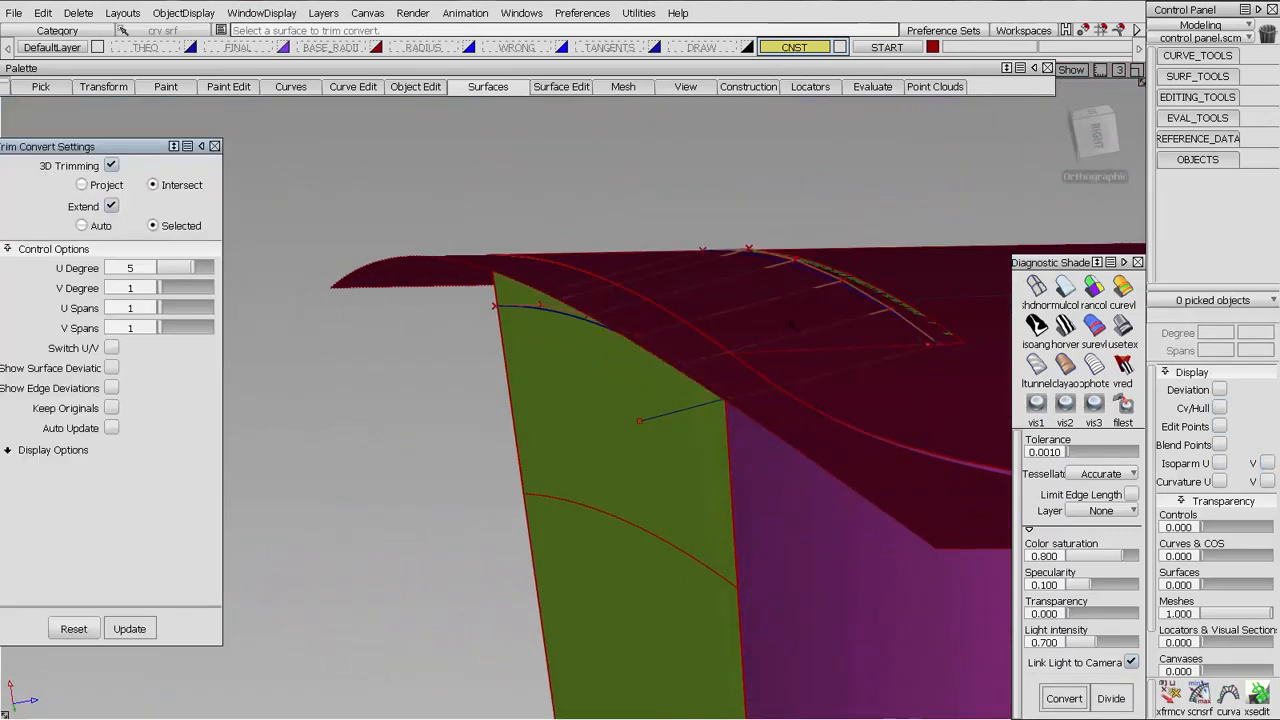
# Select the trim-converted surface and the matching construction surface on the other side of the rounded corner
pyautogui.keyDown('alt'); pyautogui.keyDown('shift'); pyautogui.moveTo(930, 350); pyautogui.dragTo(888, 343, button='right'); pyautogui.keyUp('shift'); pyautogui.keyUp('alt')
pyautogui.keyDown('ctrl'); pyautogui.keyDown('shift'); pyautogui.moveTo(888, 343); pyautogui.dragTo(888, 300); pyautogui.keyUp('shift'); pyautogui.keyUp('ctrl')
pyautogui.click(870, 345)
pyautogui.keyDown('alt'); pyautogui.keyDown('shift'); pyautogui.moveTo(880, 350); pyautogui.dragTo(777, 477, button='right'); pyautogui.keyUp('shift'); pyautogui.keyUp('alt')
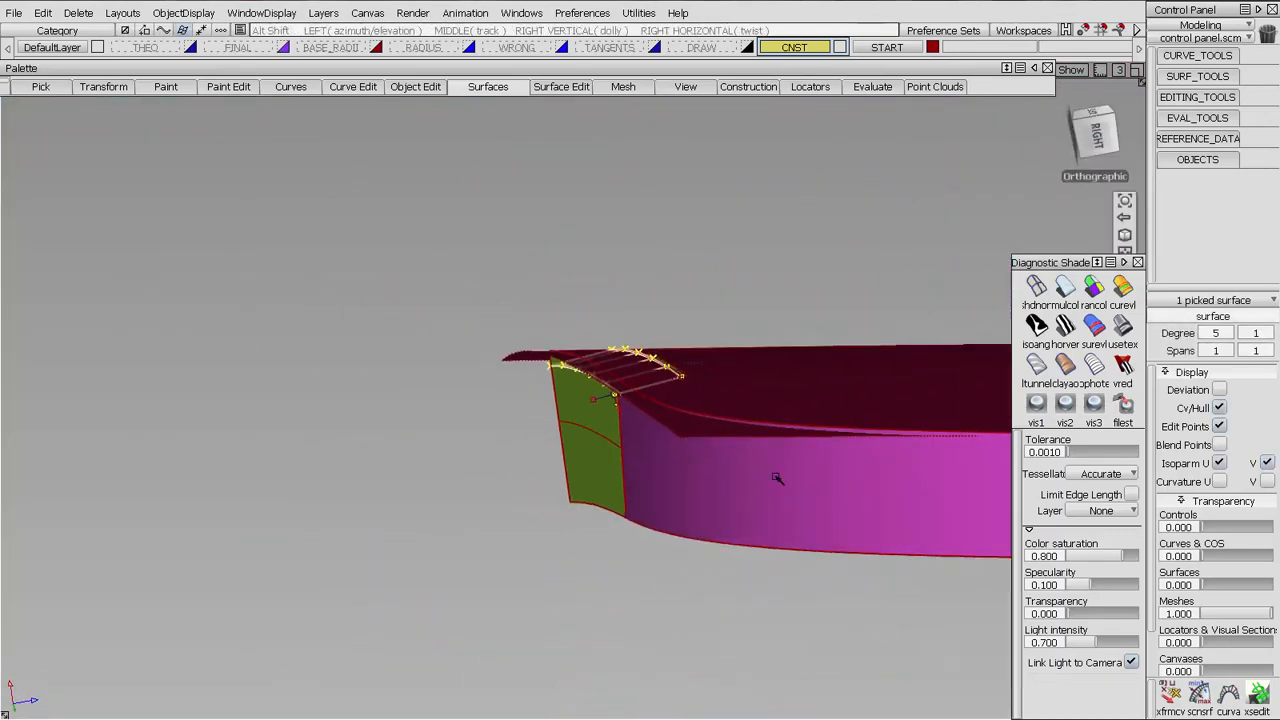
pyautogui.keyDown('alt'); pyautogui.keyDown('shift'); pyautogui.moveTo(777, 477); pyautogui.dragTo(646, 391, button='middle'); pyautogui.keyUp('shift'); pyautogui.keyUp('alt')
pyautogui.keyDown('alt'); pyautogui.keyDown('shift'); pyautogui.moveTo(646, 391); pyautogui.dragTo(617, 450); pyautogui.keyUp('shift'); pyautogui.keyUp('alt')
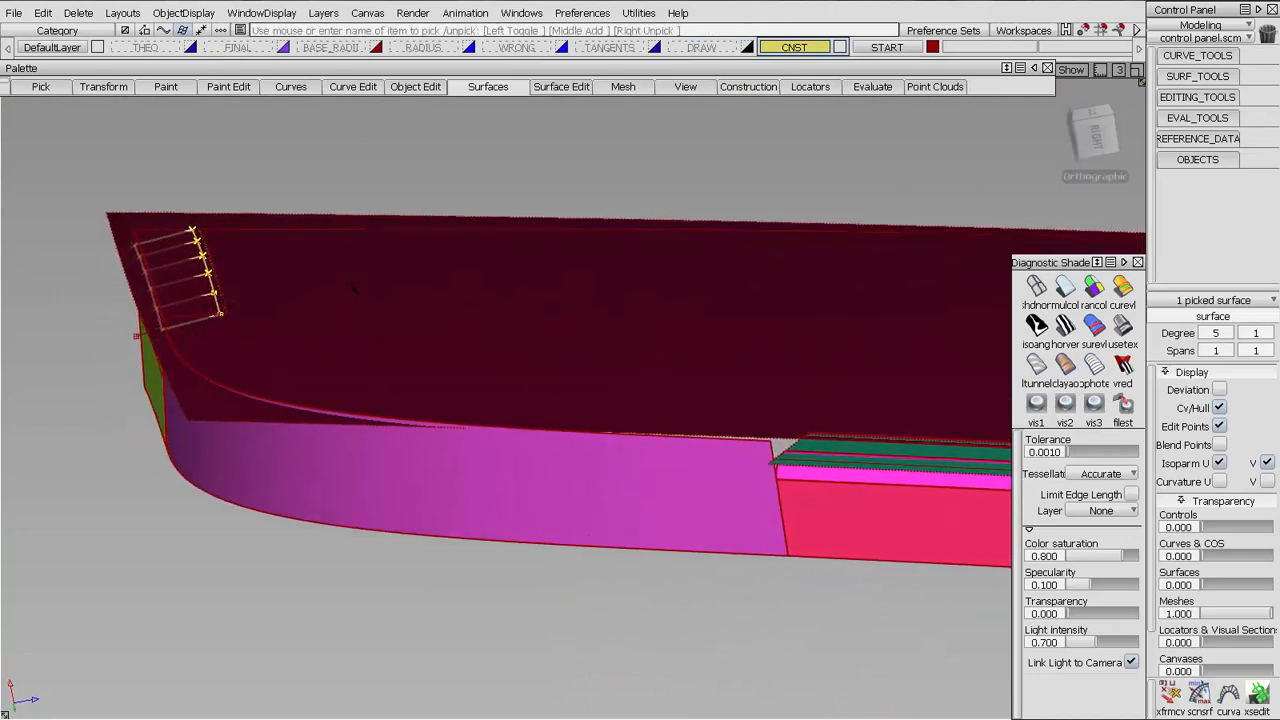
pyautogui.click(818, 449)
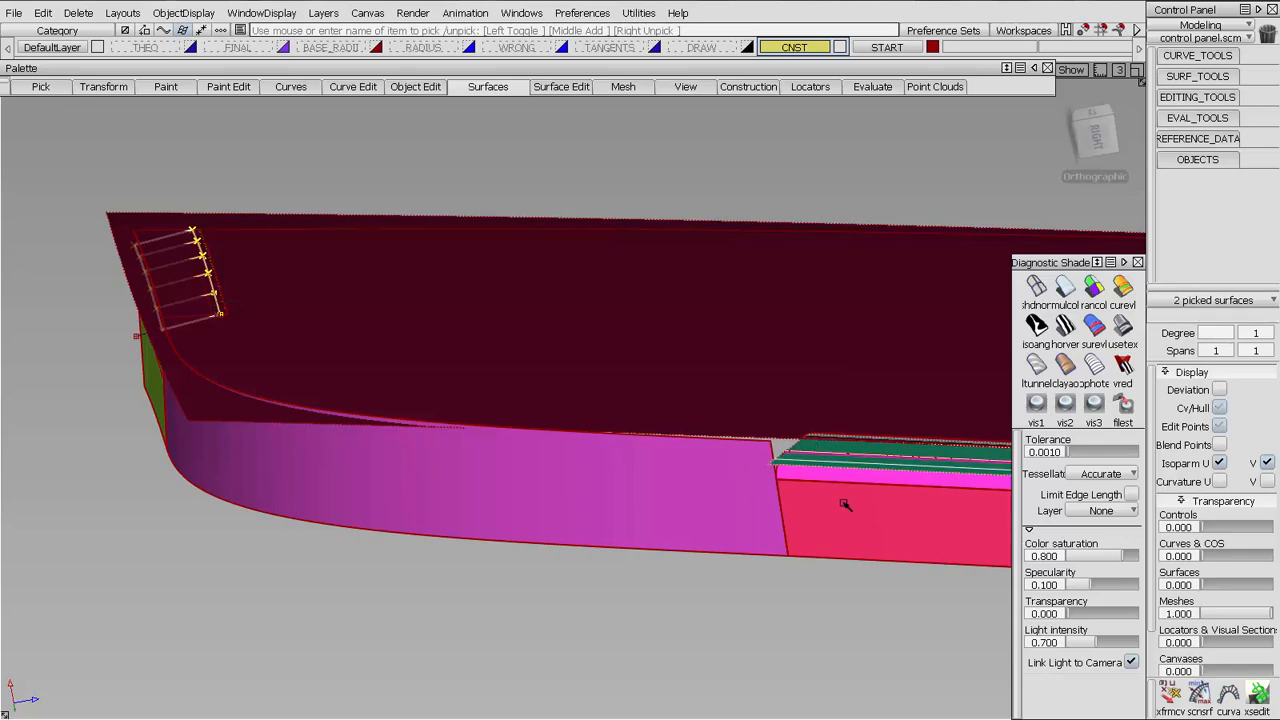
# Examine the two selected surfaces around the corner from several sides and clear the selection
pyautogui.keyDown('alt'); pyautogui.keyDown('shift'); pyautogui.moveTo(597, 205); pyautogui.dragTo(719, 218, button='middle'); pyautogui.keyUp('shift'); pyautogui.keyUp('alt')
pyautogui.keyDown('alt'); pyautogui.keyDown('shift'); pyautogui.moveTo(719, 218); pyautogui.dragTo(830, 190); pyautogui.keyUp('shift'); pyautogui.keyUp('alt')
pyautogui.keyDown('alt'); pyautogui.keyDown('shift'); pyautogui.moveTo(830, 190); pyautogui.dragTo(923, 331, button='right'); pyautogui.keyUp('shift'); pyautogui.keyUp('alt')
pyautogui.keyDown('alt'); pyautogui.keyDown('shift'); pyautogui.moveTo(923, 331); pyautogui.dragTo(520, 312); pyautogui.keyUp('shift'); pyautogui.keyUp('alt')
pyautogui.keyDown('alt'); pyautogui.keyDown('shift'); pyautogui.moveTo(520, 312); pyautogui.dragTo(608, 243, button='right'); pyautogui.keyUp('shift'); pyautogui.keyUp('alt')
pyautogui.keyDown('alt'); pyautogui.keyDown('shift'); pyautogui.moveTo(608, 243); pyautogui.dragTo(766, 554, button='middle'); pyautogui.keyUp('shift'); pyautogui.keyUp('alt')
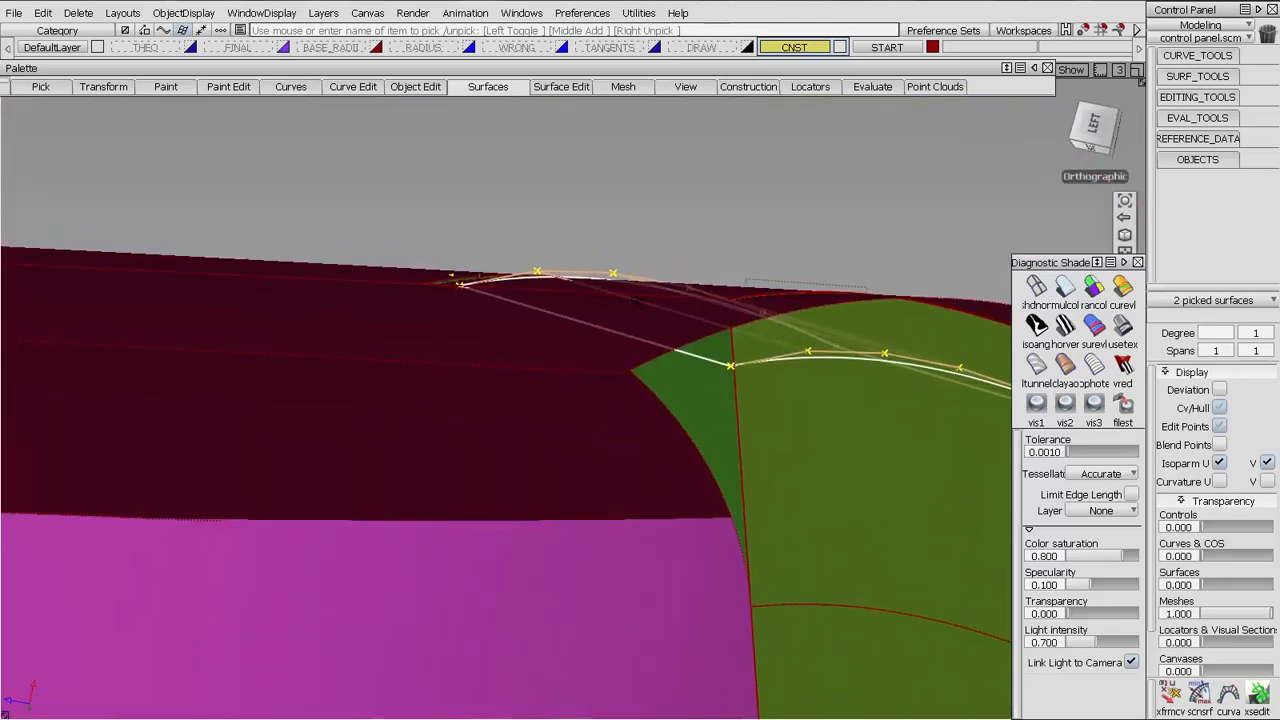
pyautogui.keyDown('alt'); pyautogui.keyDown('shift'); pyautogui.moveTo(766, 554); pyautogui.dragTo(192, 363); pyautogui.keyUp('shift'); pyautogui.keyUp('alt')
pyautogui.keyDown('alt'); pyautogui.keyDown('shift'); pyautogui.moveTo(748, 253); pyautogui.dragTo(849, 429, button='right'); pyautogui.keyUp('shift'); pyautogui.keyUp('alt')
pyautogui.keyDown('alt'); pyautogui.keyDown('shift'); pyautogui.moveTo(849, 429); pyautogui.dragTo(480, 403, button='middle'); pyautogui.keyUp('shift'); pyautogui.keyUp('alt')
pyautogui.keyDown('alt'); pyautogui.keyDown('shift'); pyautogui.moveTo(622, 400); pyautogui.dragTo(922, 376); pyautogui.keyUp('shift'); pyautogui.keyUp('alt')
pyautogui.click(924, 374)
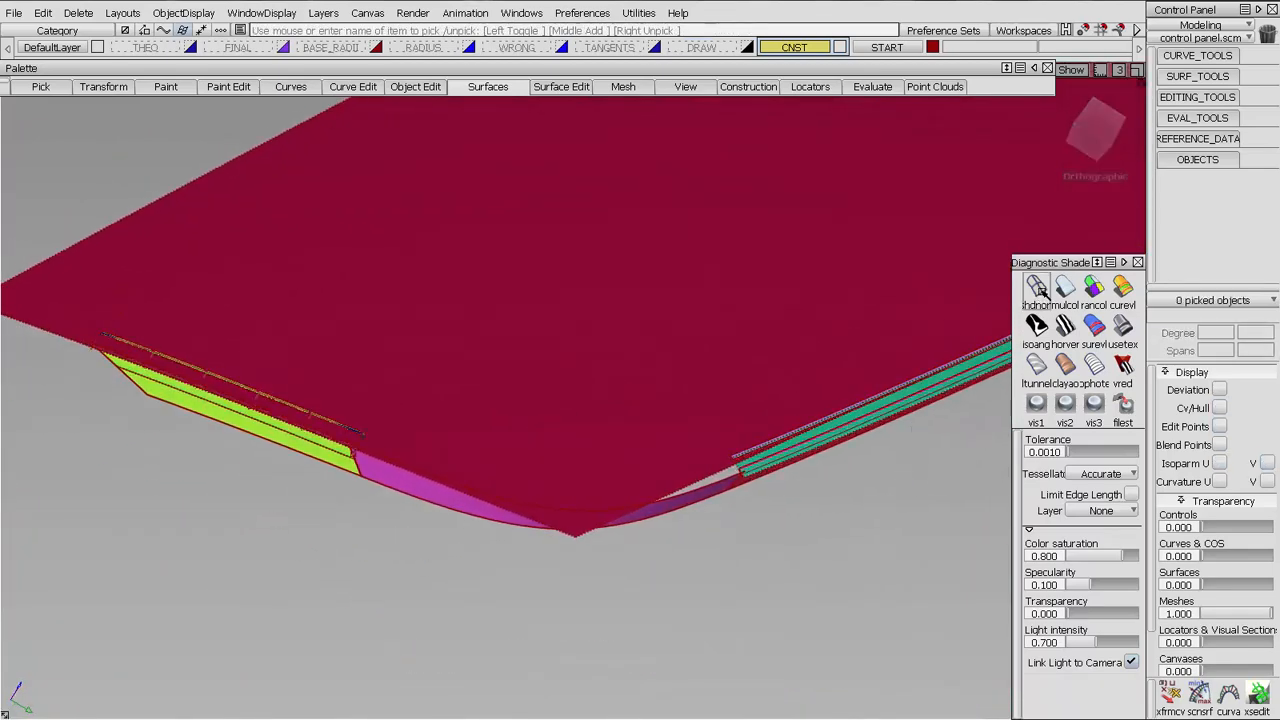
# Turn off the diagnostic shading and view the rounded corner between the two construction surfaces in wireframe
pyautogui.click(1036, 287)
pyautogui.moveTo(597, 514)
pyautogui.keyDown('alt'); pyautogui.keyDown('shift'); pyautogui.mouseDown()
pyautogui.moveTo(583, 551)
pyautogui.moveTo(546, 541)
pyautogui.mouseUp(); pyautogui.keyUp('shift'); pyautogui.keyUp('alt')
pyautogui.keyDown('alt'); pyautogui.keyDown('shift'); pyautogui.moveTo(546, 541); pyautogui.dragTo(643, 485, button='middle'); pyautogui.keyUp('shift'); pyautogui.keyUp('alt')
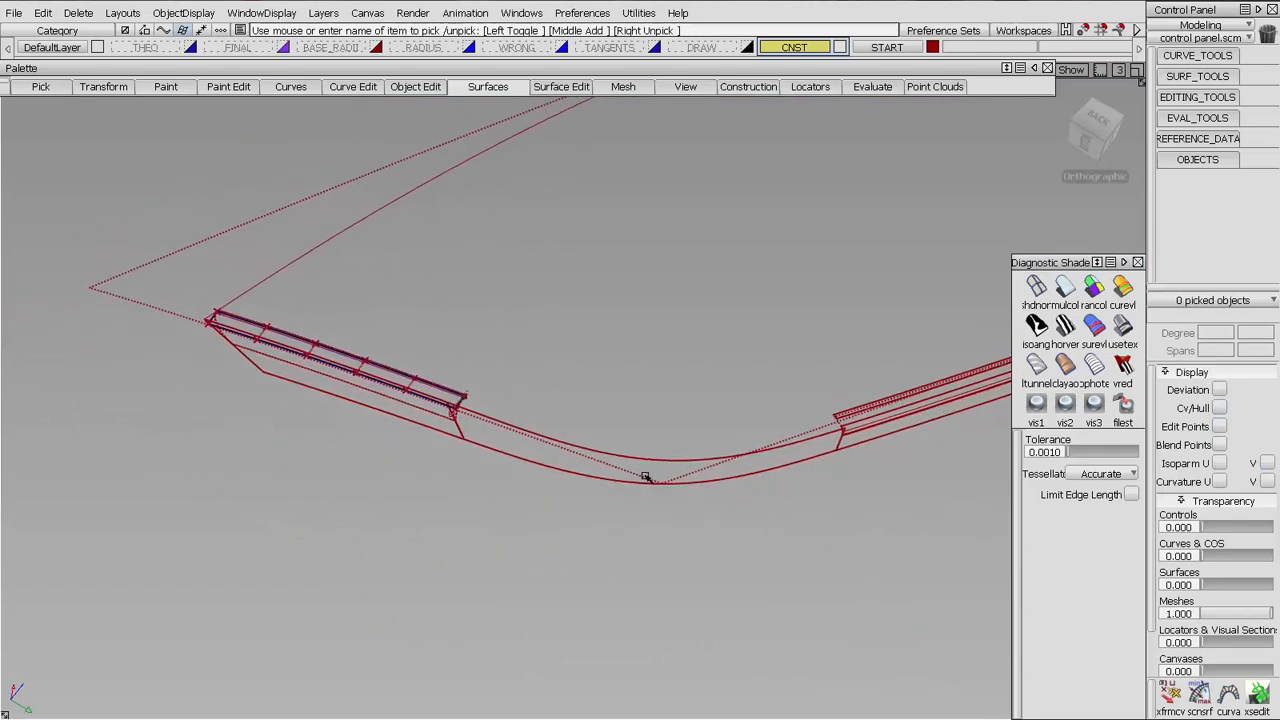
pyautogui.keyDown('alt'); pyautogui.keyDown('shift'); pyautogui.moveTo(653, 487); pyautogui.dragTo(656, 448); pyautogui.keyUp('shift'); pyautogui.keyUp('alt')
pyautogui.keyDown('alt'); pyautogui.keyDown('shift'); pyautogui.moveTo(656, 448); pyautogui.dragTo(640, 423, button='right'); pyautogui.keyUp('shift'); pyautogui.keyUp('alt')
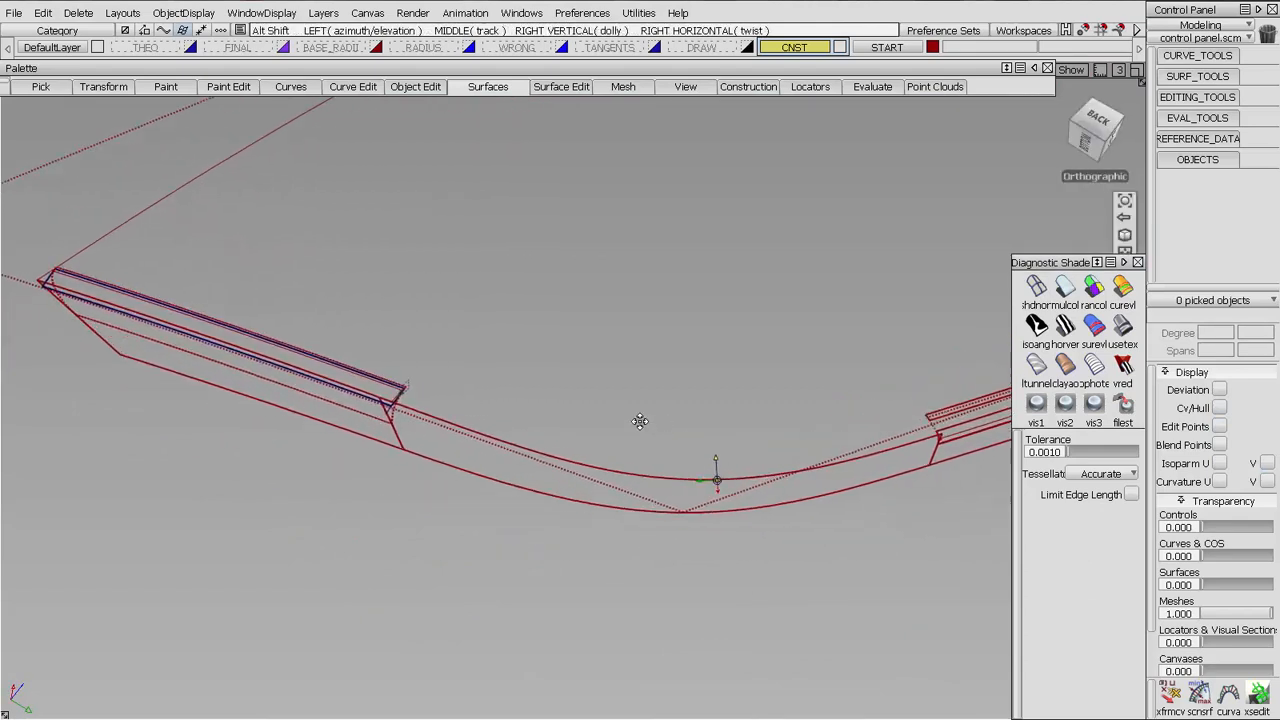
# Start a Freeform Blend with its options reset and pick the construction surface's short end edge on one side of the corner as Side 1
pyautogui.keyDown('alt'); pyautogui.keyDown('shift'); pyautogui.moveTo(640, 423); pyautogui.dragTo(577, 377, button='middle'); pyautogui.keyUp('shift'); pyautogui.keyUp('alt')
pyautogui.keyDown('alt'); pyautogui.keyDown('shift'); pyautogui.moveTo(743, 508); pyautogui.dragTo(714, 501); pyautogui.keyUp('shift'); pyautogui.keyUp('alt')
pyautogui.keyDown('alt'); pyautogui.keyDown('shift'); pyautogui.moveTo(714, 501); pyautogui.dragTo(593, 464, button='middle'); pyautogui.keyUp('shift'); pyautogui.keyUp('alt')
pyautogui.keyDown('alt'); pyautogui.keyDown('shift'); pyautogui.moveTo(593, 464); pyautogui.dragTo(720, 398, button='right'); pyautogui.keyUp('shift'); pyautogui.keyUp('alt')
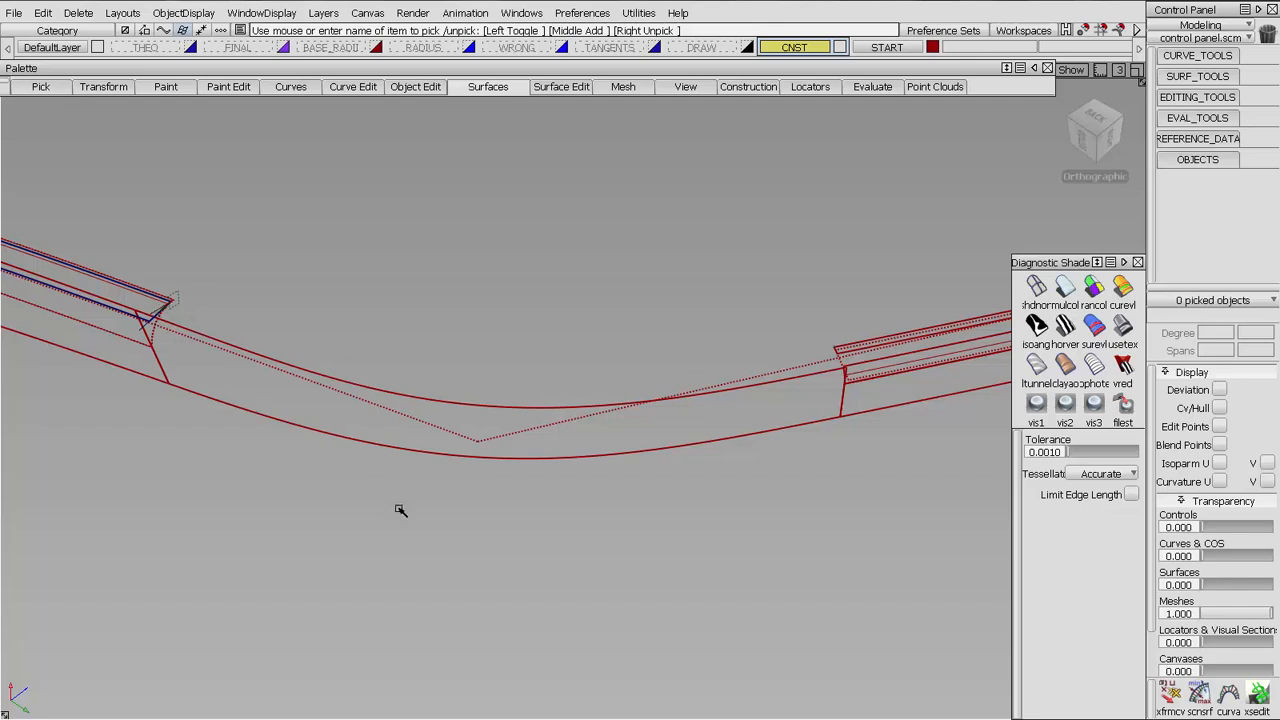
pyautogui.click(477, 88)
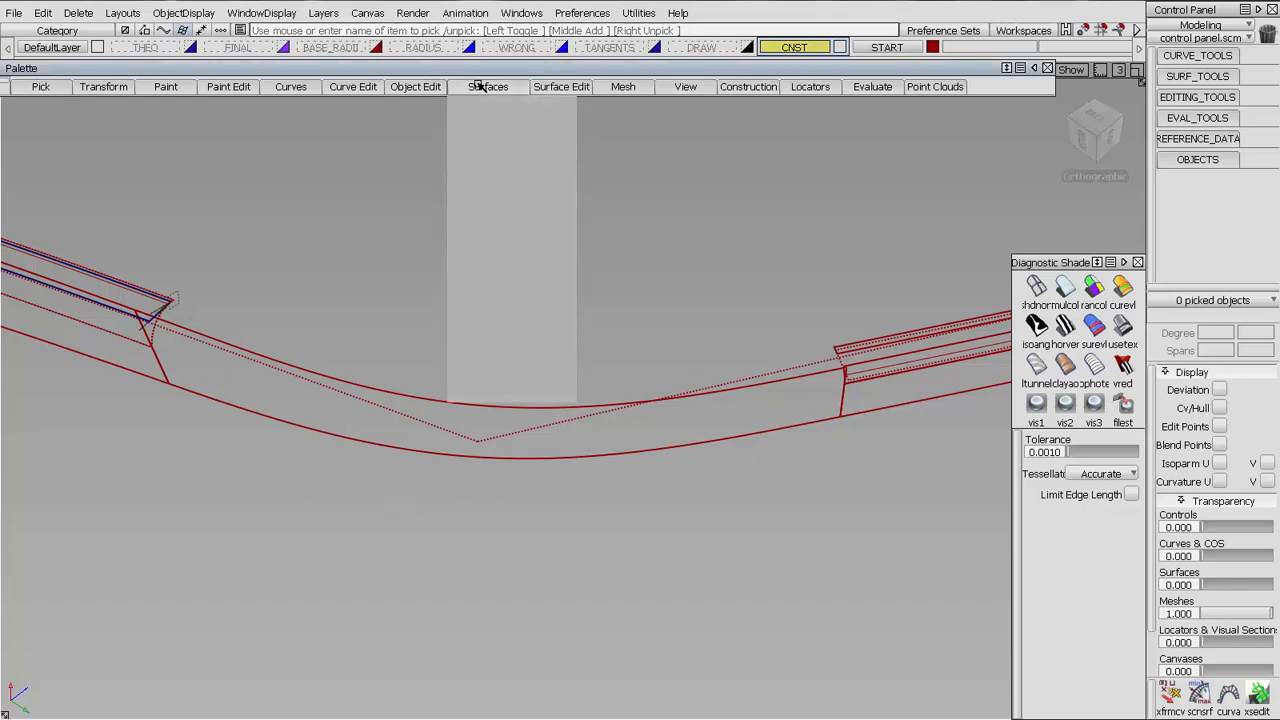
pyautogui.moveTo(493, 245)
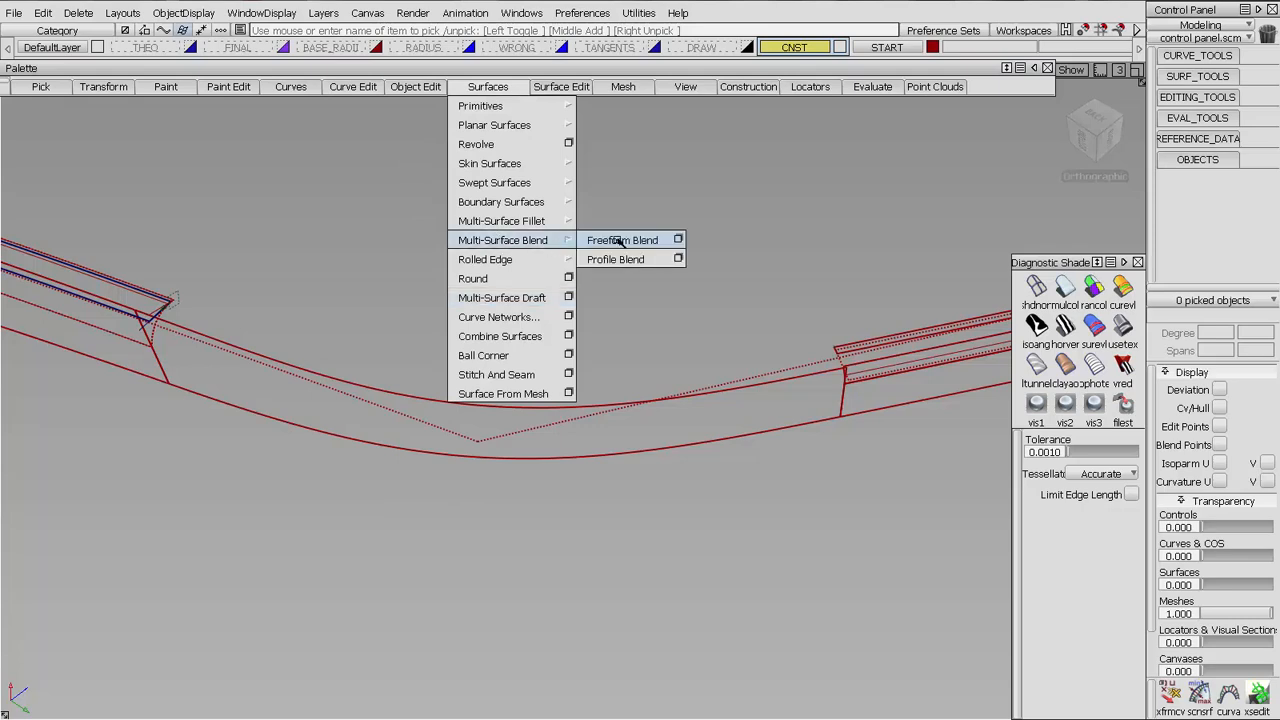
pyautogui.click(615, 241)
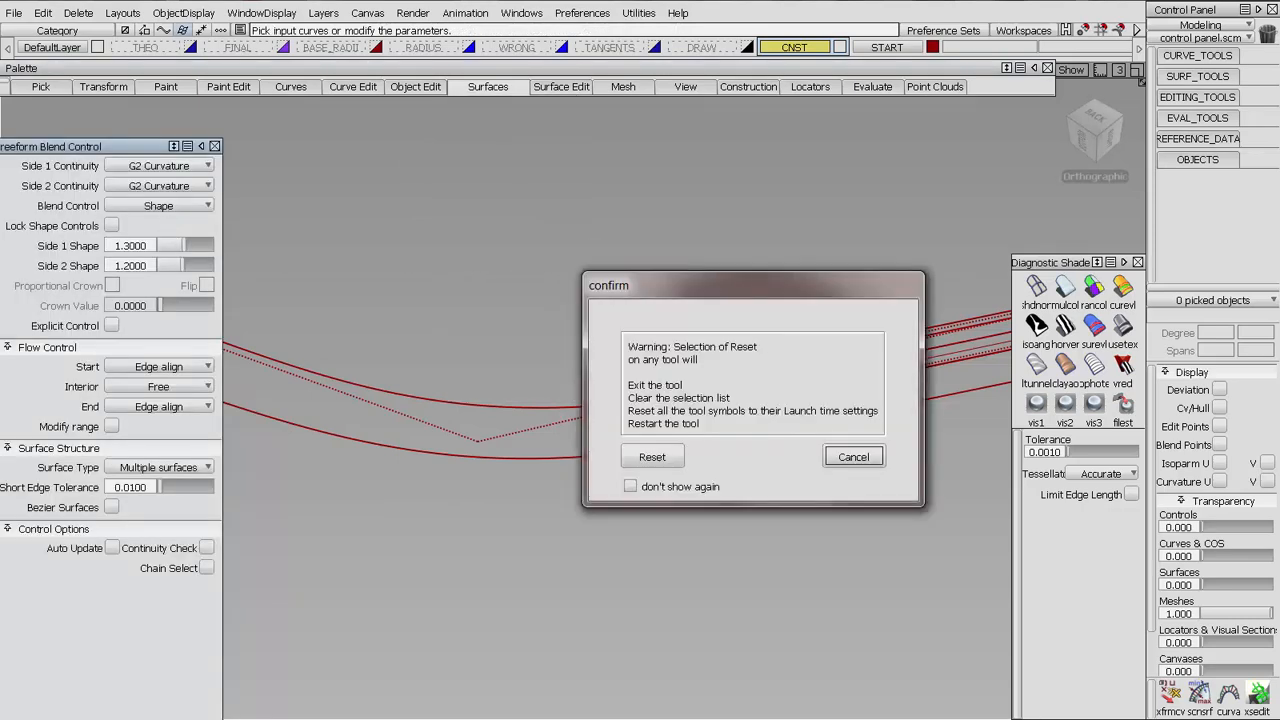
pyautogui.click(652, 457)
pyautogui.keyDown('alt'); pyautogui.keyDown('shift'); pyautogui.moveTo(862, 389); pyautogui.dragTo(880, 300, button='right'); pyautogui.keyUp('shift'); pyautogui.keyUp('alt')
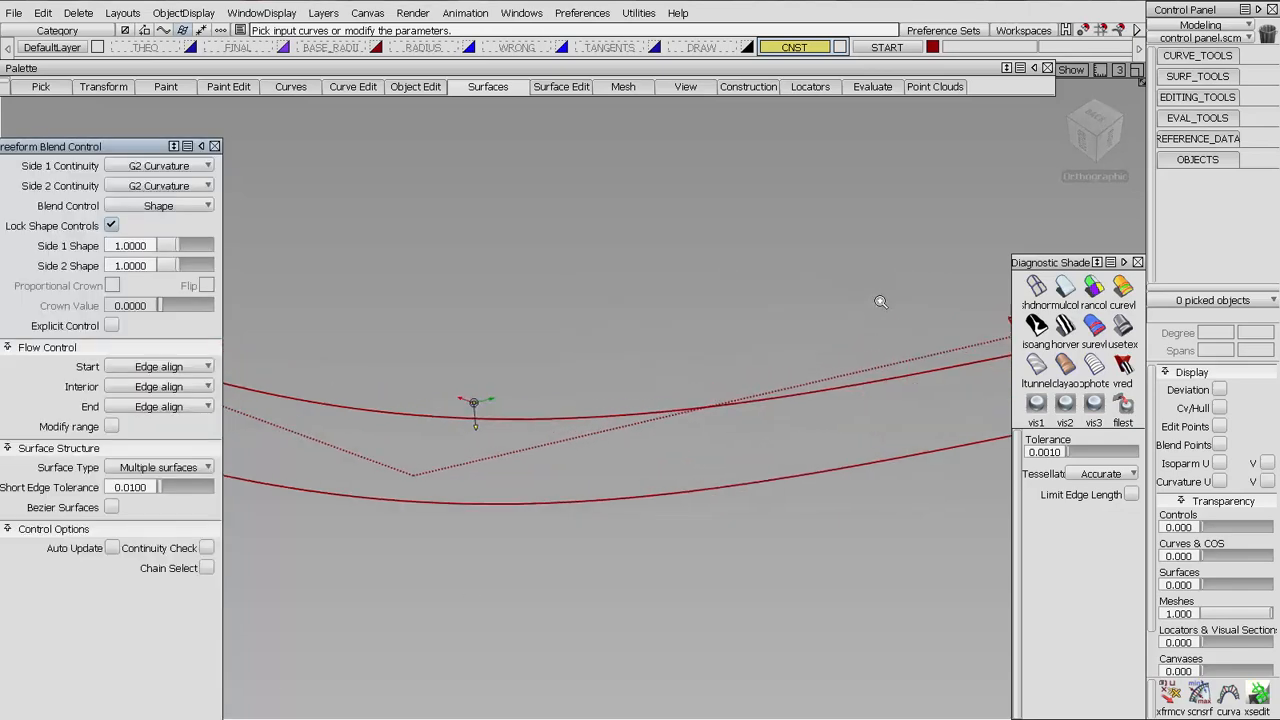
pyautogui.keyDown('alt'); pyautogui.keyDown('shift'); pyautogui.moveTo(880, 300); pyautogui.dragTo(418, 354, button='middle'); pyautogui.keyUp('shift'); pyautogui.keyUp('alt')
pyautogui.click(511, 377)
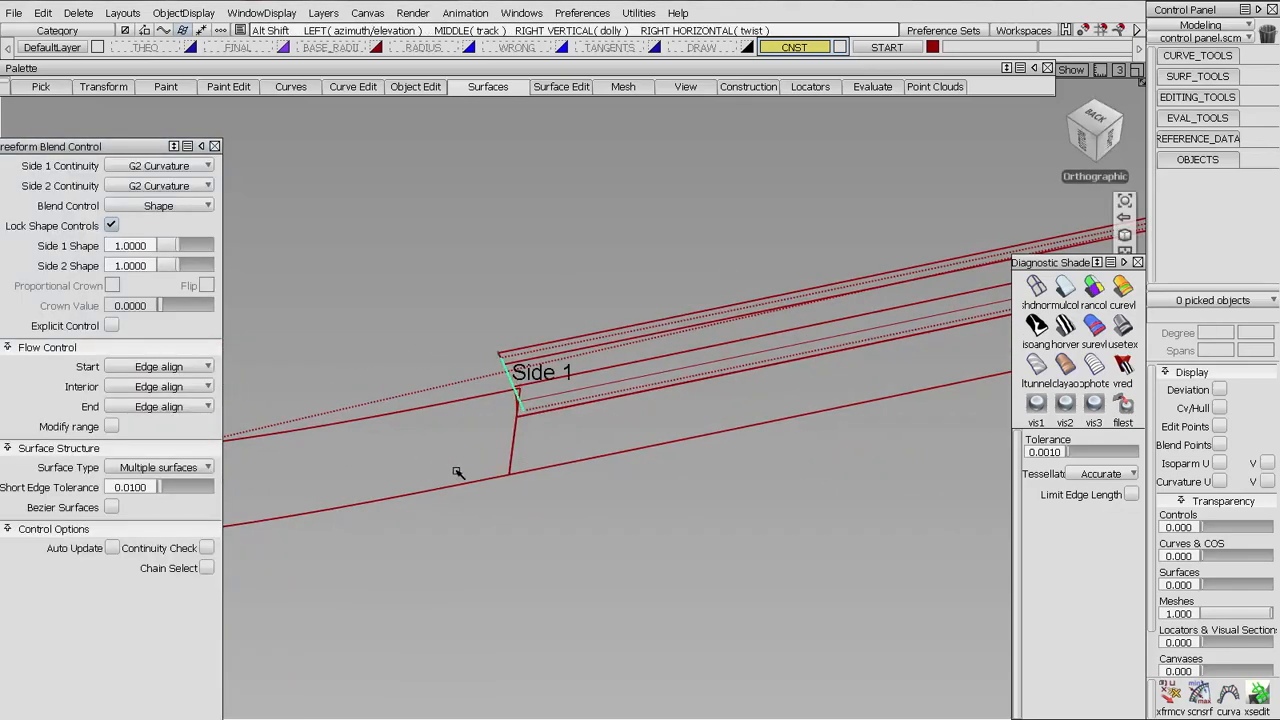
# Pick the facing surface's end edge across the corner as Side 2 and build the blend with G2 Curvature on both sides
pyautogui.keyDown('alt'); pyautogui.keyDown('shift'); pyautogui.moveTo(440, 475); pyautogui.dragTo(1000, 460, button='middle'); pyautogui.keyUp('shift'); pyautogui.keyUp('alt')
pyautogui.keyDown('alt'); pyautogui.keyDown('shift'); pyautogui.moveTo(250, 355); pyautogui.dragTo(550, 374, button='middle'); pyautogui.keyUp('shift'); pyautogui.keyUp('alt')
pyautogui.keyDown('alt'); pyautogui.keyDown('shift'); pyautogui.moveTo(432, 350); pyautogui.dragTo(700, 350, button='right'); pyautogui.keyUp('shift'); pyautogui.keyUp('alt')
pyautogui.keyDown('alt'); pyautogui.keyDown('shift'); pyautogui.moveTo(265, 175); pyautogui.dragTo(654, 340, button='middle'); pyautogui.keyUp('shift'); pyautogui.keyUp('alt')
pyautogui.click(638, 356)
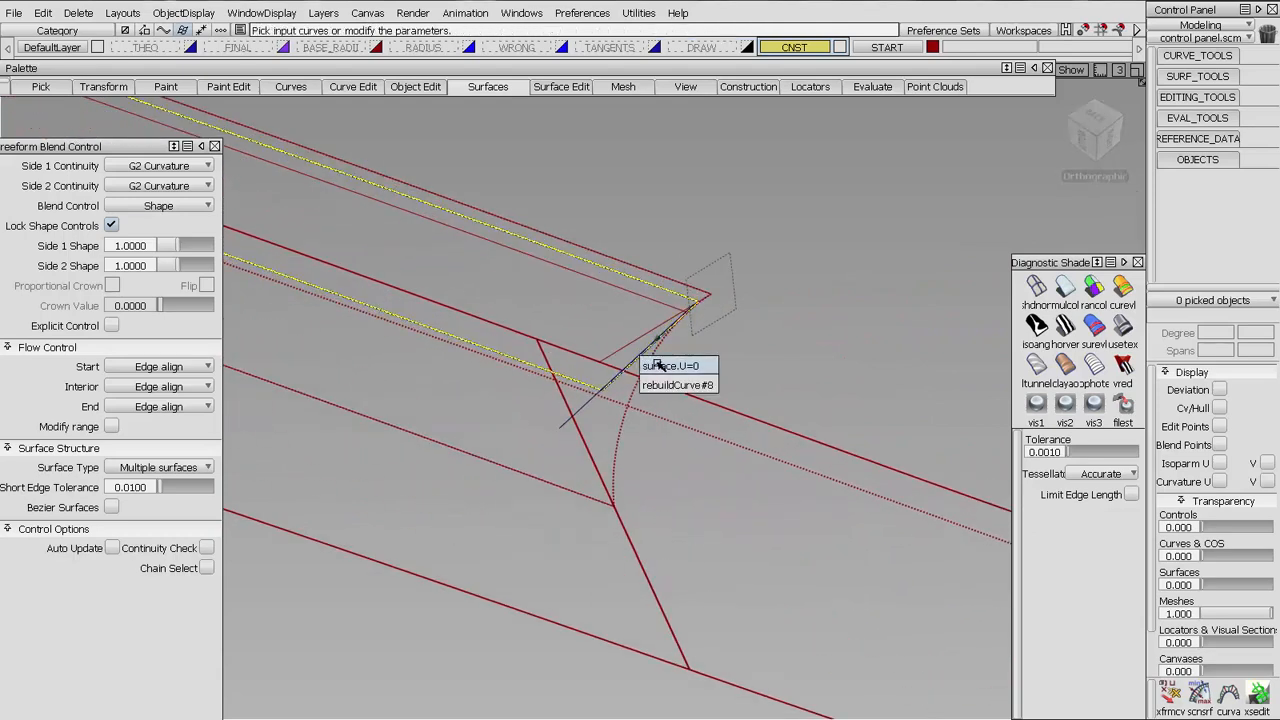
pyautogui.click(660, 366)
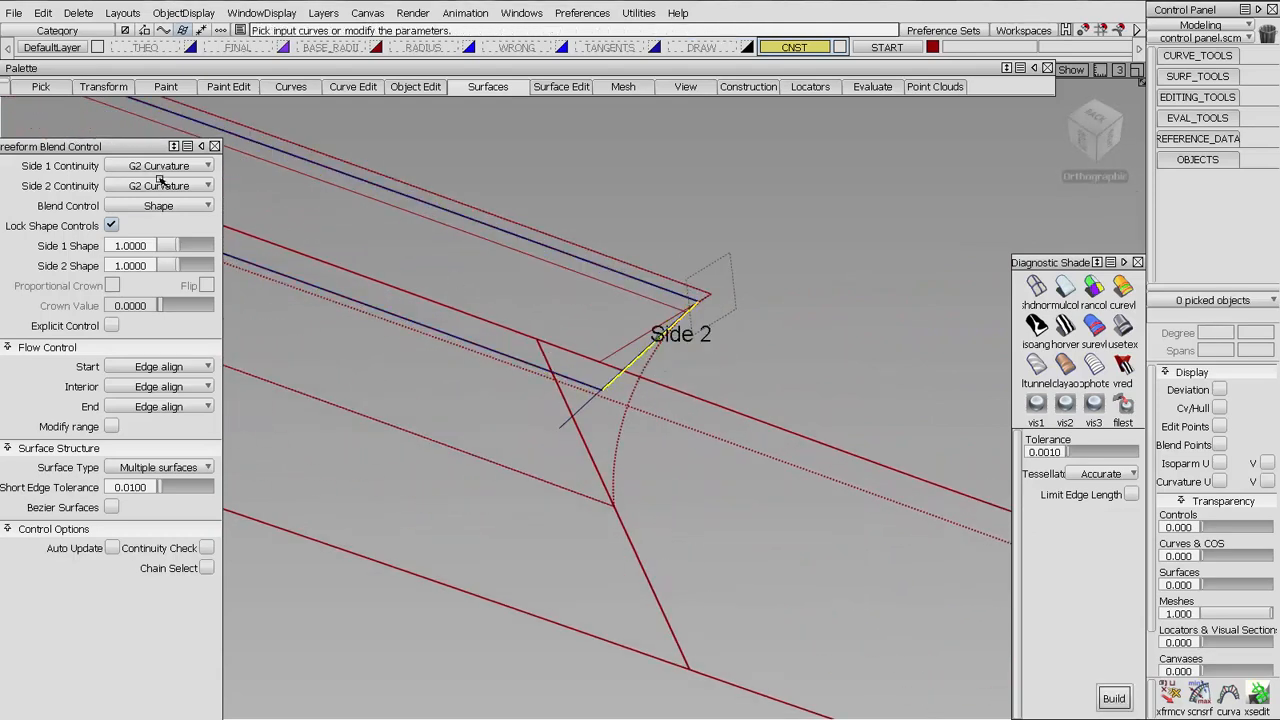
pyautogui.keyDown('alt'); pyautogui.keyDown('shift'); pyautogui.moveTo(585, 264); pyautogui.dragTo(775, 458); pyautogui.keyUp('shift'); pyautogui.keyUp('alt')
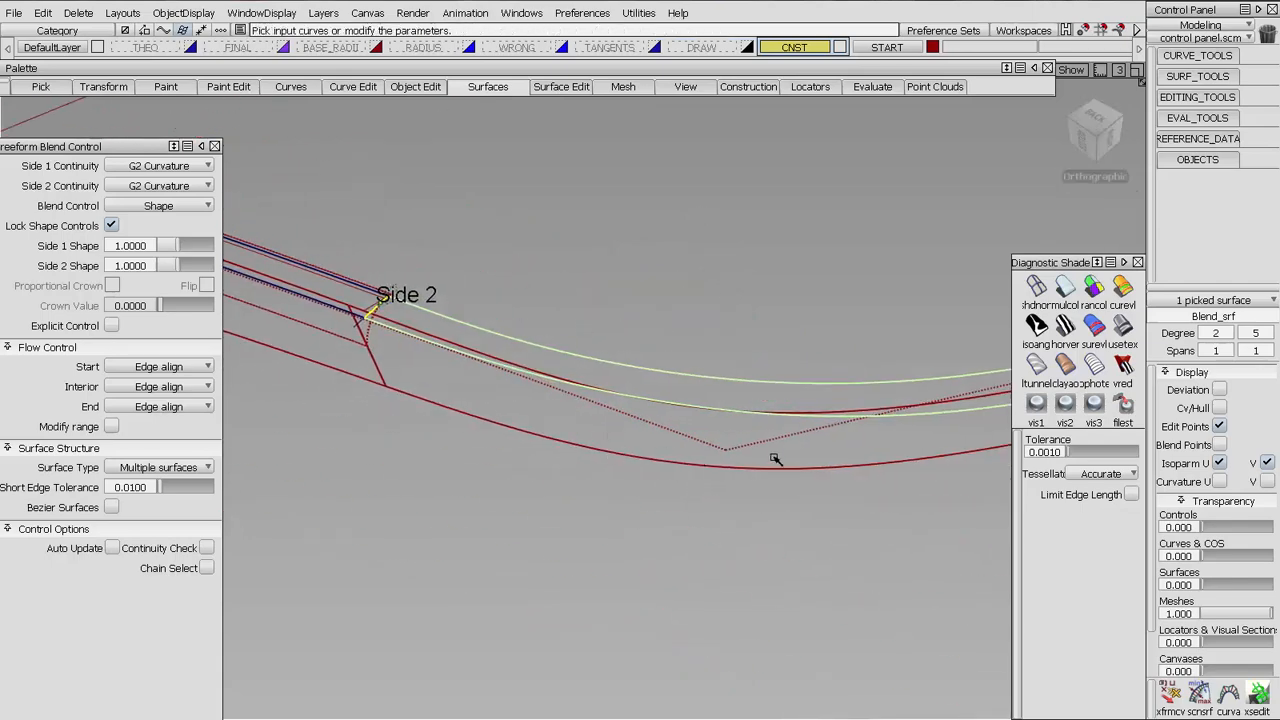
# Display the CVs and hull of the new blend surface around the corner
pyautogui.click(1220, 407)
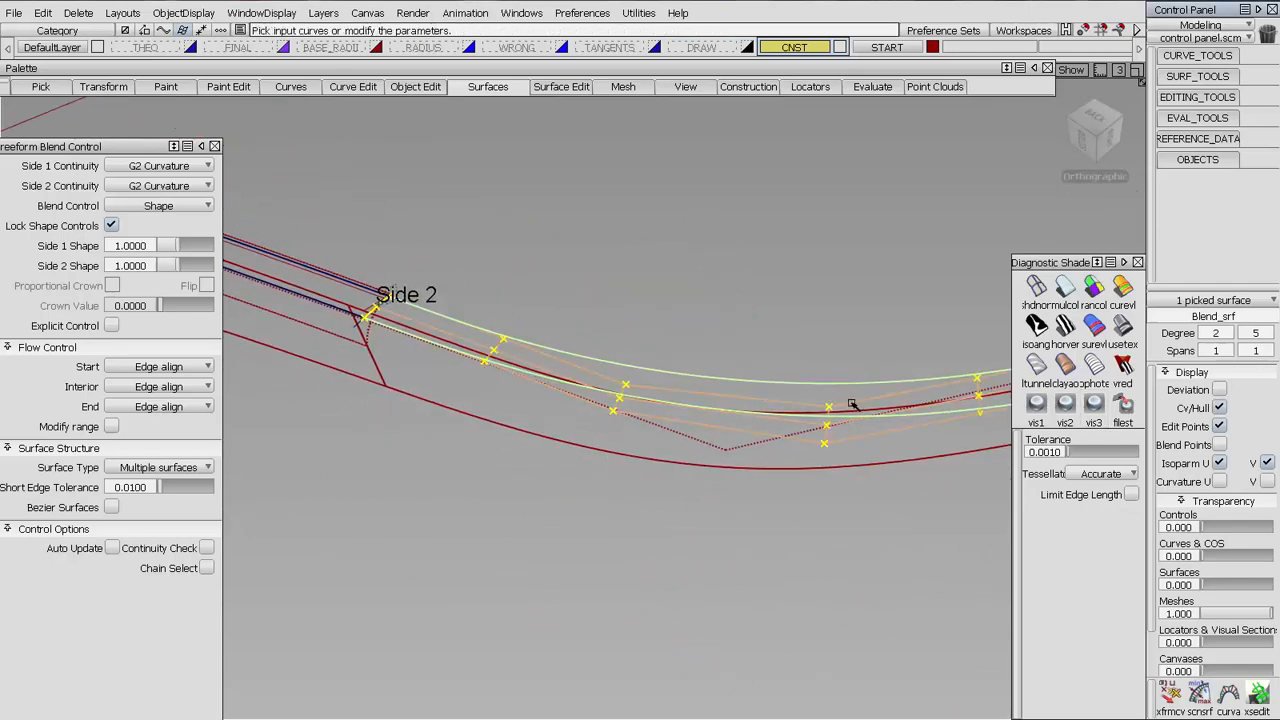
pyautogui.keyDown('alt'); pyautogui.keyDown('shift'); pyautogui.moveTo(758, 330); pyautogui.dragTo(754, 476, button='right'); pyautogui.keyUp('shift'); pyautogui.keyUp('alt')
pyautogui.keyDown('alt'); pyautogui.keyDown('shift'); pyautogui.moveTo(754, 476); pyautogui.dragTo(658, 459, button='middle'); pyautogui.keyUp('shift'); pyautogui.keyUp('alt')
pyautogui.keyDown('ctrl'); pyautogui.keyDown('shift'); pyautogui.moveTo(659, 460); pyautogui.dragTo(649, 420); pyautogui.keyUp('shift'); pyautogui.keyUp('ctrl')
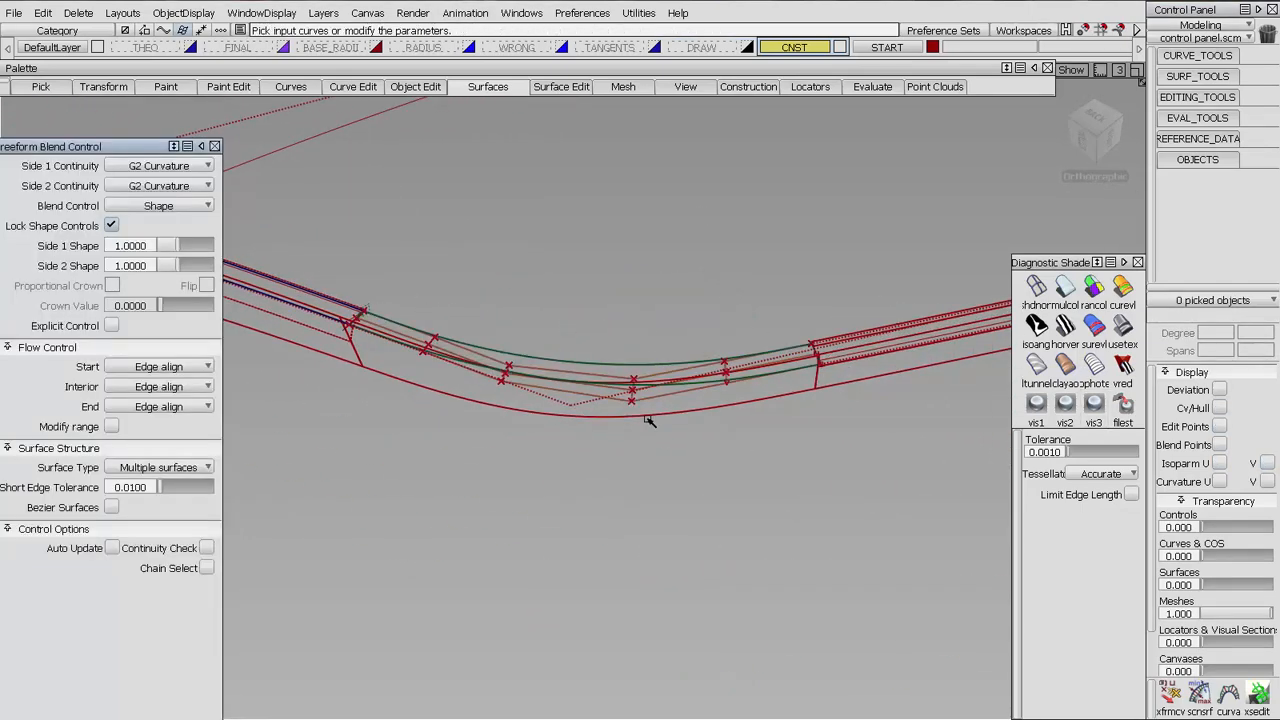
pyautogui.keyDown('ctrl'); pyautogui.keyDown('shift'); pyautogui.moveTo(794, 420); pyautogui.dragTo(605, 417); pyautogui.keyUp('shift'); pyautogui.keyUp('ctrl')
# Select the wall surface running around the corner and display its CVs and hull
pyautogui.click(604, 416)
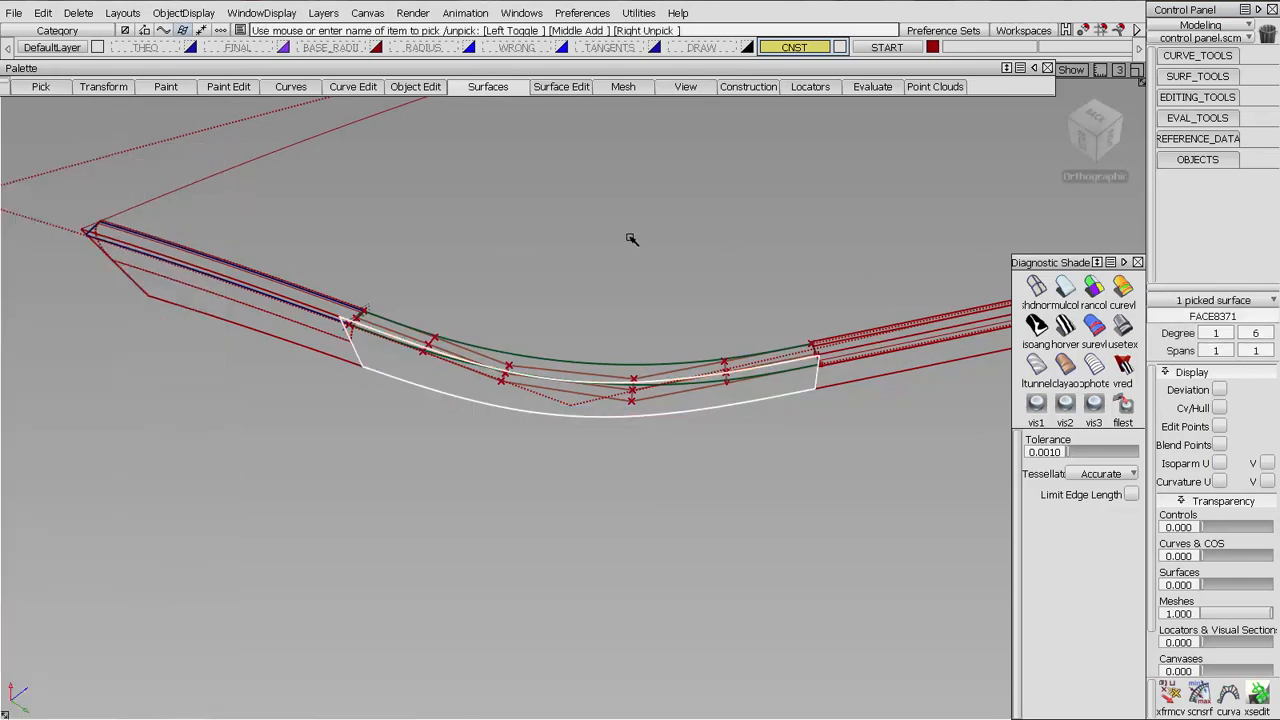
pyautogui.keyDown('ctrl'); pyautogui.keyDown('shift'); pyautogui.moveTo(631, 238); pyautogui.dragTo(634, 272); pyautogui.keyUp('shift'); pyautogui.keyUp('ctrl')
pyautogui.keyDown('alt'); pyautogui.keyDown('shift'); pyautogui.moveTo(646, 480); pyautogui.dragTo(663, 534); pyautogui.keyUp('shift'); pyautogui.keyUp('alt')
pyautogui.click(664, 411)
pyautogui.click(655, 413)
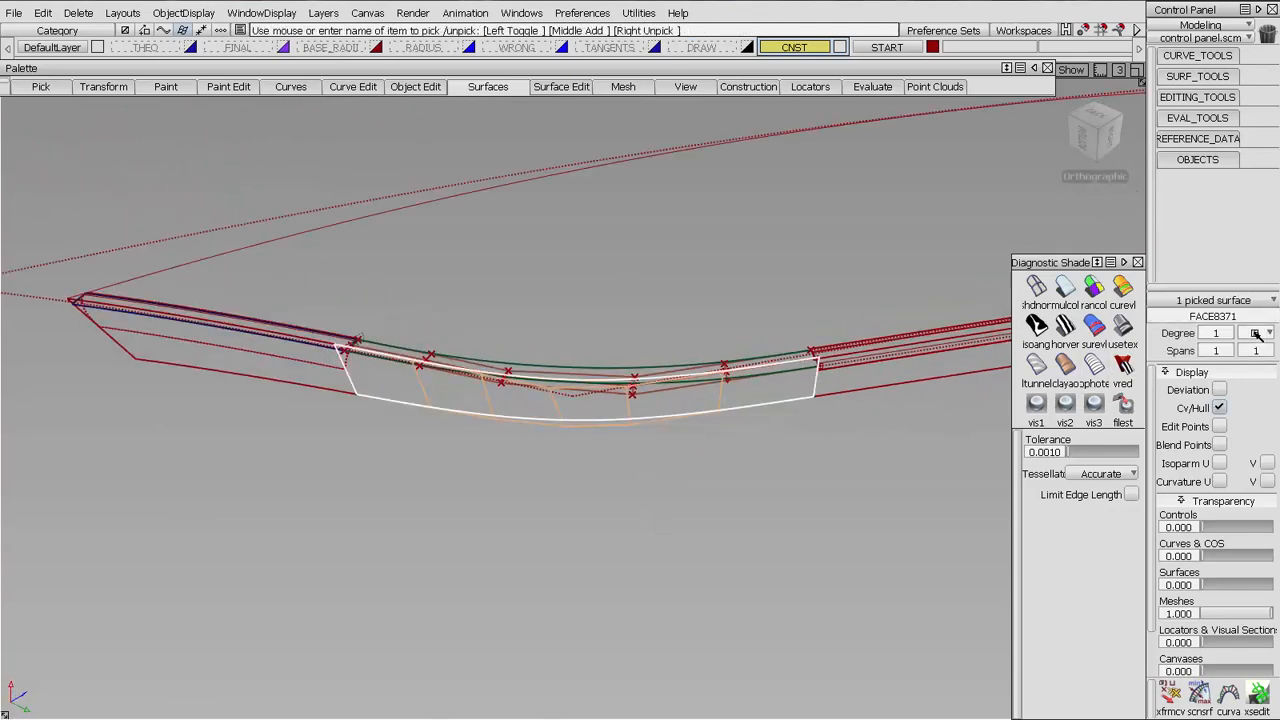
# Examine how both ends of the corner wall surface line up with the blend's ends, then clear the selection
pyautogui.keyDown('alt'); pyautogui.keyDown('shift'); pyautogui.moveTo(925, 372); pyautogui.dragTo(1000, 341, button='right'); pyautogui.keyUp('shift'); pyautogui.keyUp('alt')
pyautogui.keyDown('alt'); pyautogui.keyDown('shift'); pyautogui.moveTo(1000, 341); pyautogui.dragTo(524, 358, button='middle'); pyautogui.keyUp('shift'); pyautogui.keyUp('alt')
pyautogui.keyDown('alt'); pyautogui.keyDown('shift'); pyautogui.moveTo(643, 382); pyautogui.dragTo(543, 402); pyautogui.keyUp('shift'); pyautogui.keyUp('alt')
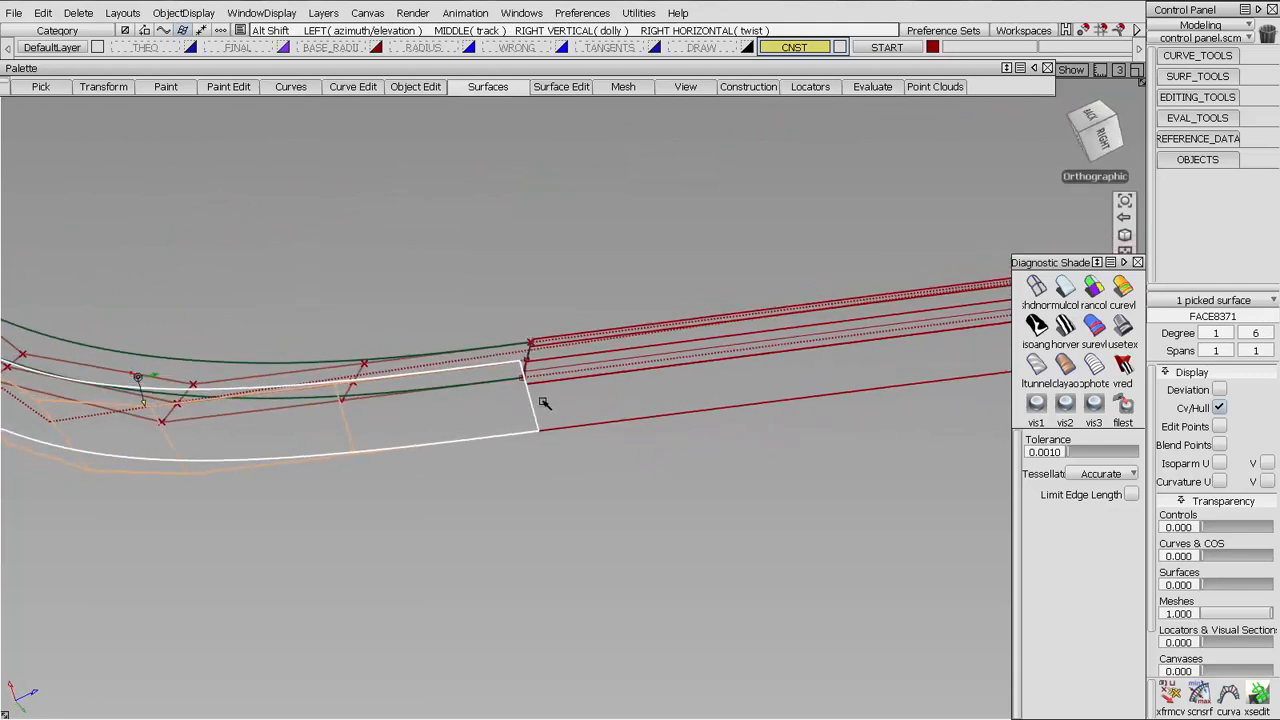
pyautogui.keyDown('alt'); pyautogui.keyDown('shift'); pyautogui.moveTo(543, 402); pyautogui.dragTo(534, 280, button='right'); pyautogui.keyUp('shift'); pyautogui.keyUp('alt')
pyautogui.keyDown('alt'); pyautogui.keyDown('shift'); pyautogui.click(433, 345); pyautogui.keyUp('shift'); pyautogui.keyUp('alt')
pyautogui.keyDown('alt'); pyautogui.keyDown('shift'); pyautogui.moveTo(412, 396); pyautogui.dragTo(483, 322); pyautogui.keyUp('shift'); pyautogui.keyUp('alt')
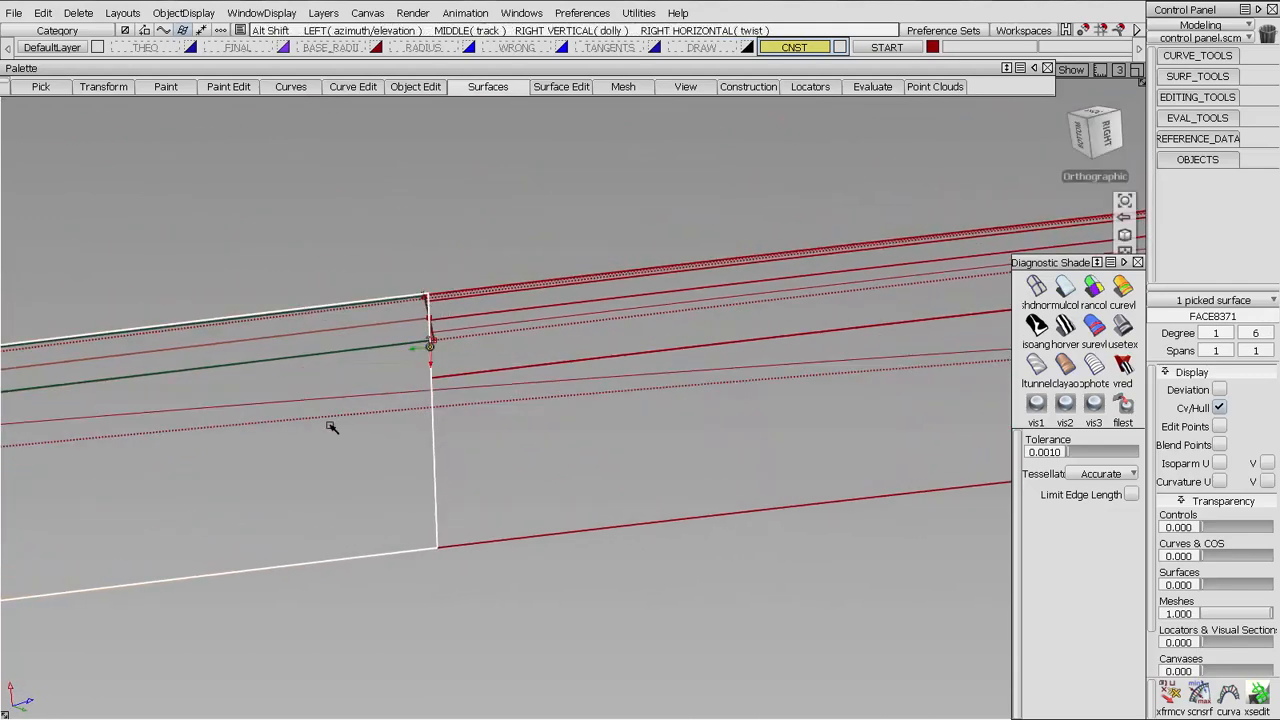
pyautogui.keyDown('alt'); pyautogui.keyDown('shift'); pyautogui.moveTo(329, 426); pyautogui.dragTo(1010, 386, button='middle'); pyautogui.keyUp('shift'); pyautogui.keyUp('alt')
pyautogui.keyDown('alt'); pyautogui.keyDown('shift'); pyautogui.moveTo(463, 283); pyautogui.dragTo(589, 409, button='right'); pyautogui.keyUp('shift'); pyautogui.keyUp('alt')
pyautogui.keyDown('alt'); pyautogui.keyDown('shift'); pyautogui.moveTo(49, 427); pyautogui.dragTo(520, 313, button='middle'); pyautogui.keyUp('shift'); pyautogui.keyUp('alt')
pyautogui.keyDown('alt'); pyautogui.keyDown('shift'); pyautogui.click(482, 332); pyautogui.keyUp('shift'); pyautogui.keyUp('alt')
pyautogui.keyDown('alt'); pyautogui.keyDown('shift'); pyautogui.moveTo(510, 375); pyautogui.dragTo(815, 345); pyautogui.keyUp('shift'); pyautogui.keyUp('alt')
pyautogui.keyDown('alt'); pyautogui.keyDown('shift'); pyautogui.moveTo(572, 325); pyautogui.dragTo(572, 160, button='right'); pyautogui.keyUp('shift'); pyautogui.keyUp('alt')
pyautogui.keyDown('alt'); pyautogui.keyDown('shift'); pyautogui.moveTo(745, 335); pyautogui.dragTo(1186, 541, button='middle'); pyautogui.keyUp('shift'); pyautogui.keyUp('alt')
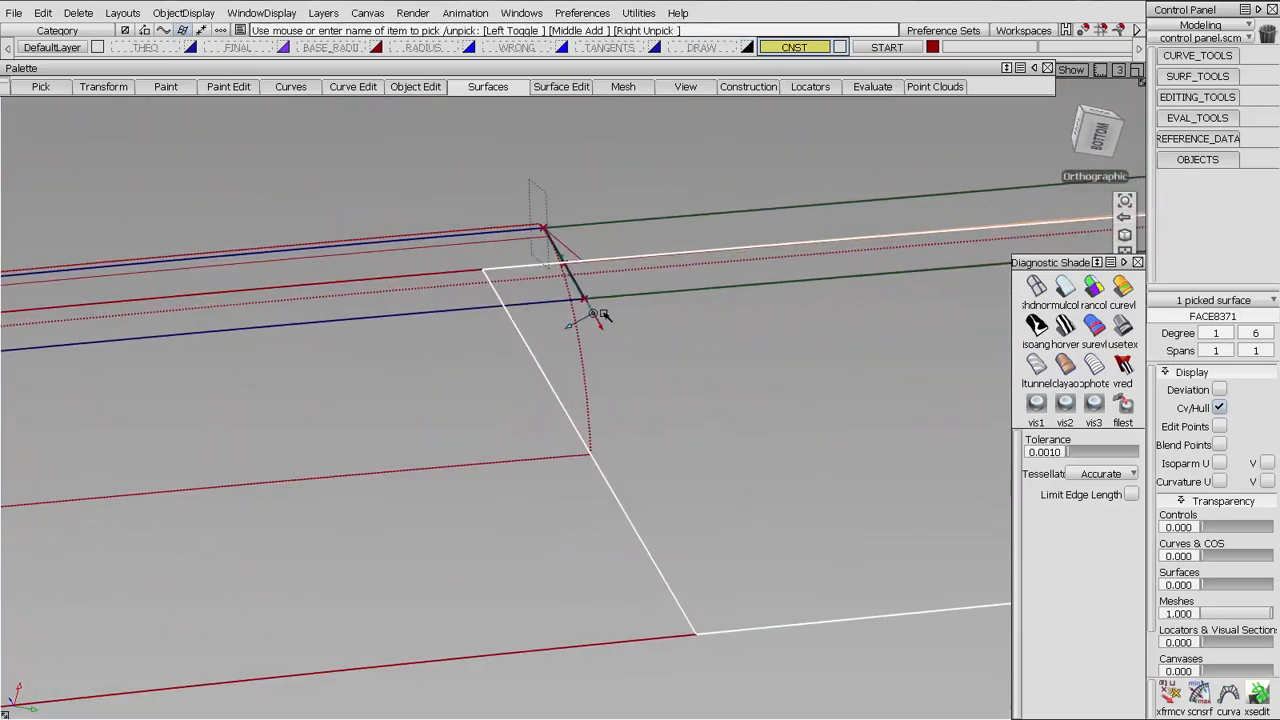
pyautogui.keyDown('alt'); pyautogui.keyDown('shift'); pyautogui.moveTo(712, 365); pyautogui.dragTo(714, 357); pyautogui.keyUp('shift'); pyautogui.keyUp('alt')
pyautogui.keyDown('ctrl'); pyautogui.keyDown('shift'); pyautogui.moveTo(709, 494); pyautogui.dragTo(704, 432); pyautogui.keyUp('shift'); pyautogui.keyUp('ctrl')
pyautogui.keyDown('alt'); pyautogui.keyDown('shift'); pyautogui.moveTo(740, 338); pyautogui.dragTo(848, 436, button='right'); pyautogui.keyUp('shift'); pyautogui.keyUp('alt')
pyautogui.keyDown('alt'); pyautogui.keyDown('shift'); pyautogui.moveTo(850, 436); pyautogui.dragTo(570, 436, button='middle'); pyautogui.keyUp('shift'); pyautogui.keyUp('alt')
pyautogui.keyDown('alt'); pyautogui.keyDown('shift'); pyautogui.moveTo(610, 436); pyautogui.dragTo(690, 415); pyautogui.keyUp('shift'); pyautogui.keyUp('alt')
pyautogui.keyDown('alt'); pyautogui.keyDown('shift'); pyautogui.moveTo(780, 349); pyautogui.dragTo(710, 340, button='middle'); pyautogui.keyUp('shift'); pyautogui.keyUp('alt')
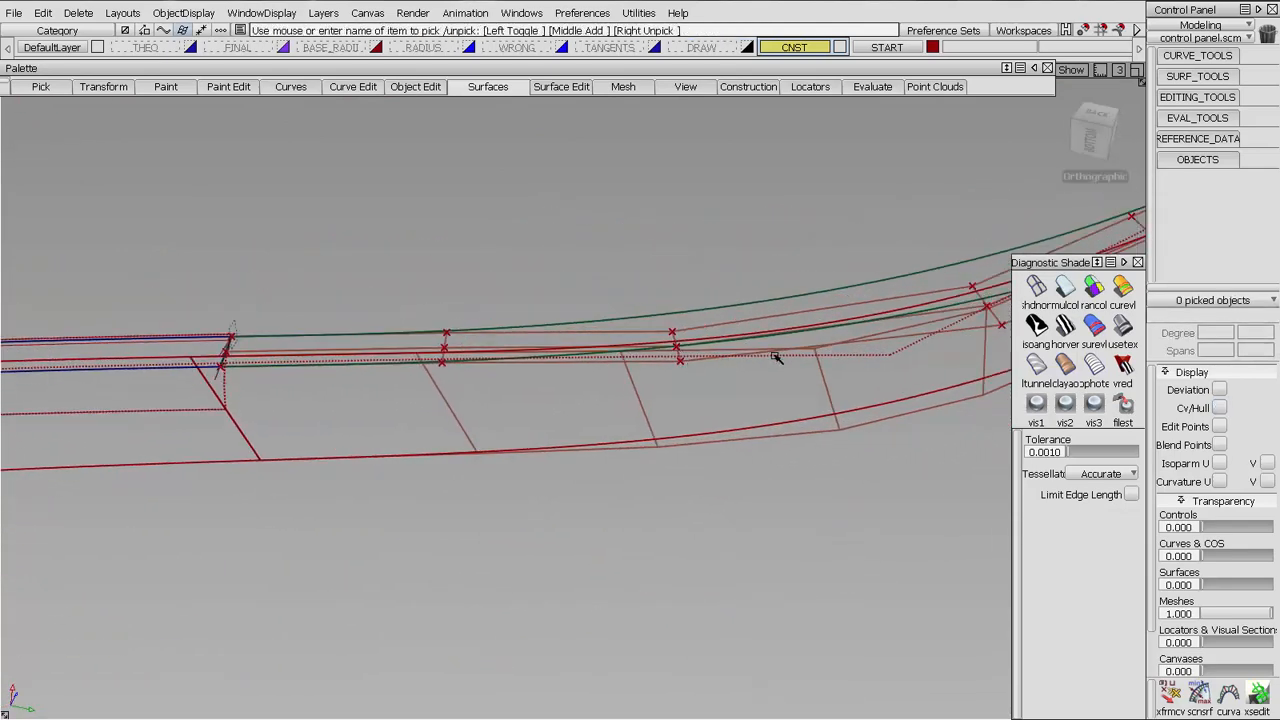
# Select the blend surface and the corner wall surface in turn to compare their degrees and hulls
pyautogui.keyDown('alt'); pyautogui.keyDown('shift'); pyautogui.moveTo(775, 358); pyautogui.dragTo(705, 330); pyautogui.keyUp('shift'); pyautogui.keyUp('alt')
pyautogui.click(720, 323)
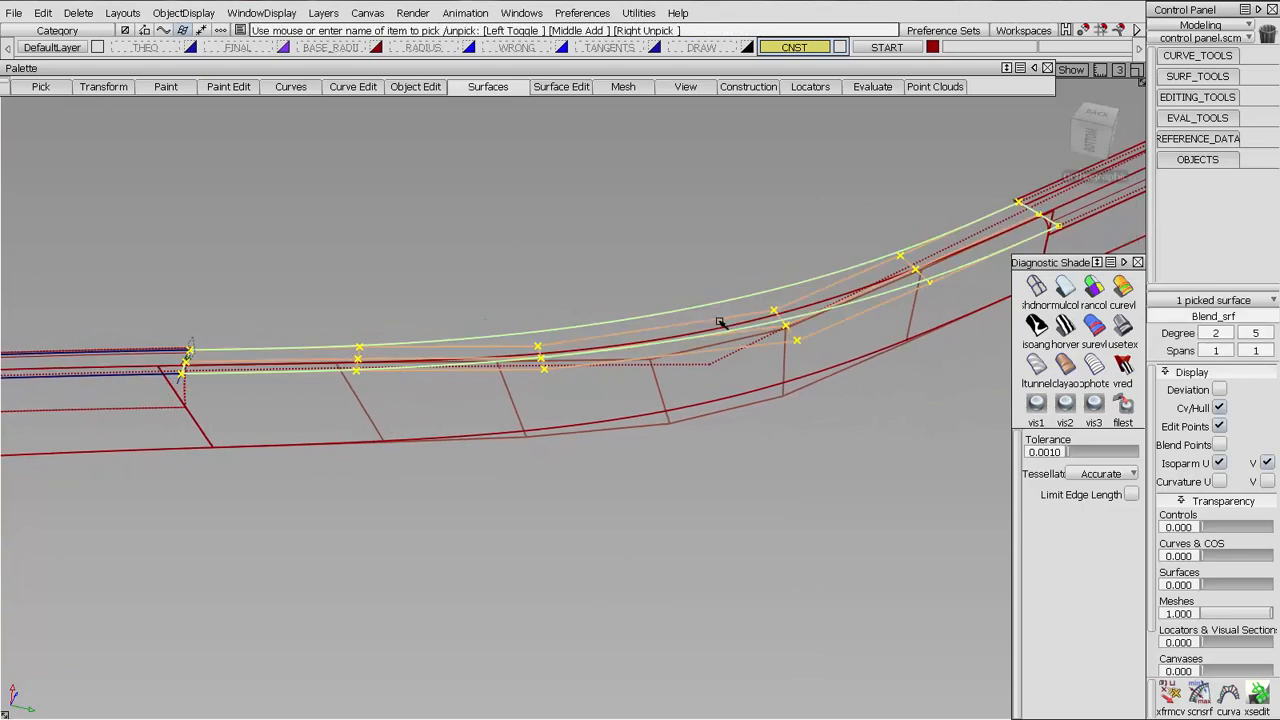
pyautogui.keyDown('ctrl'); pyautogui.keyDown('shift'); pyautogui.moveTo(686, 426); pyautogui.dragTo(697, 396); pyautogui.keyUp('shift'); pyautogui.keyUp('ctrl')
pyautogui.click(704, 421)
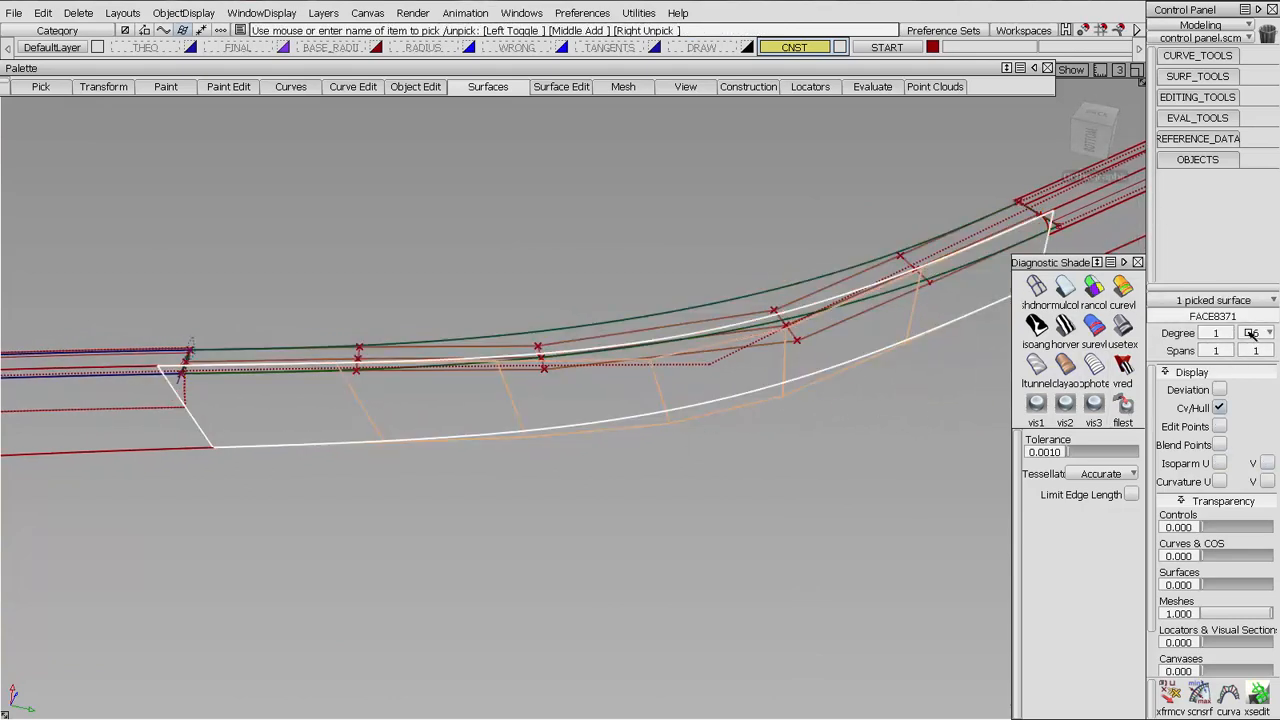
pyautogui.click(648, 437)
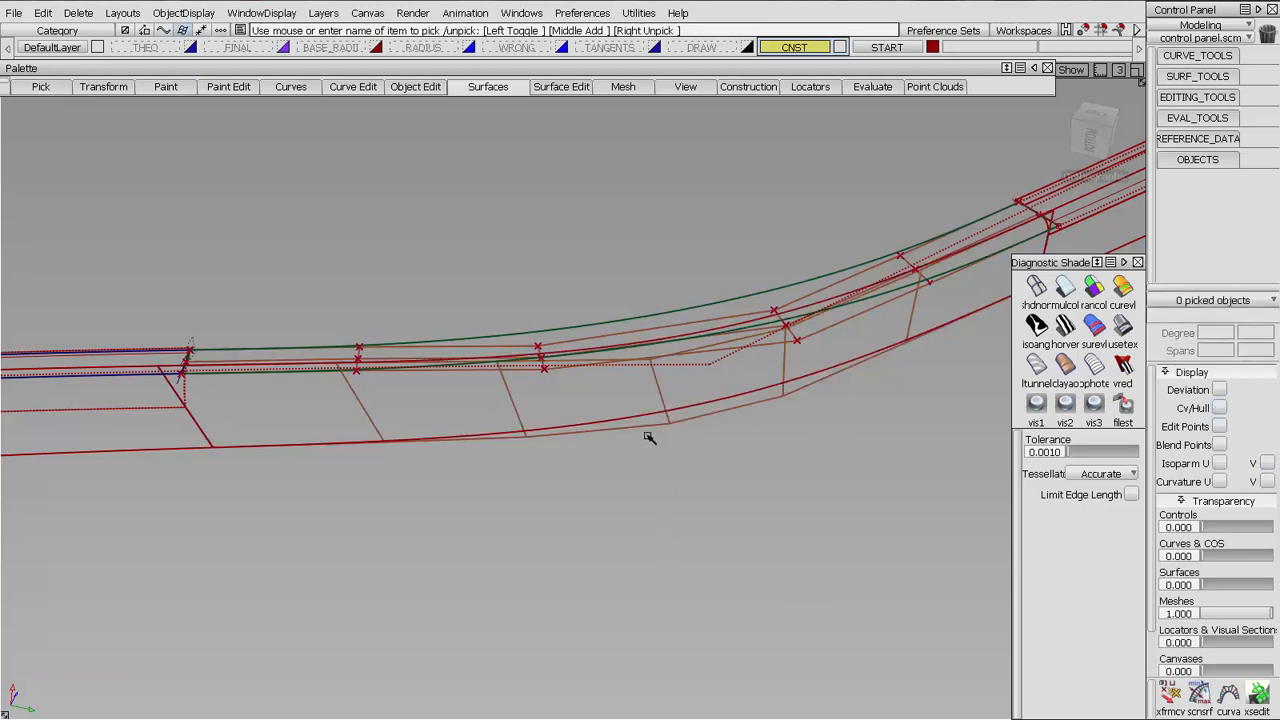
# Copy and paste the corner wall surface in place and make the CNST layer visible again
pyautogui.click(690, 388)
pyautogui.hotkey('ctrl', 'v')
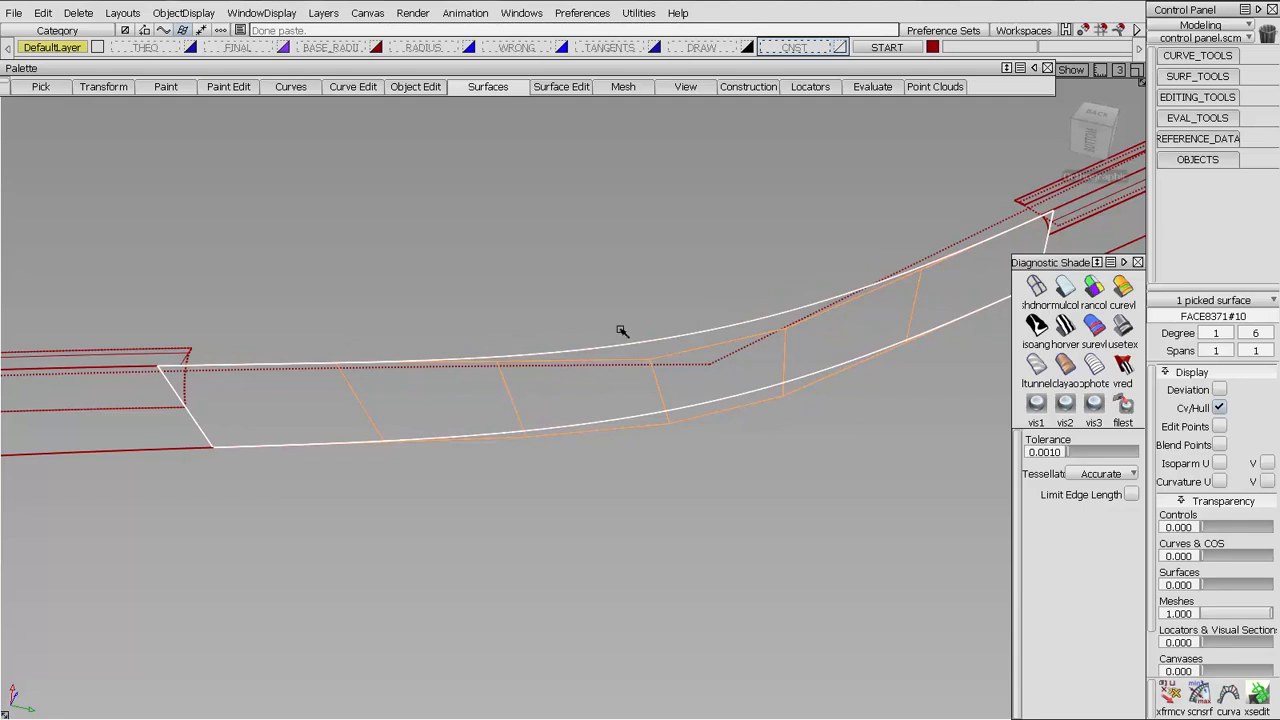
pyautogui.keyDown('alt'); pyautogui.keyDown('shift'); pyautogui.moveTo(621, 331); pyautogui.dragTo(671, 284); pyautogui.keyUp('shift'); pyautogui.keyUp('alt')
pyautogui.click(838, 48)
pyautogui.keyDown('alt'); pyautogui.keyDown('shift'); pyautogui.moveTo(720, 187); pyautogui.dragTo(551, 223); pyautogui.keyUp('shift'); pyautogui.keyUp('alt')
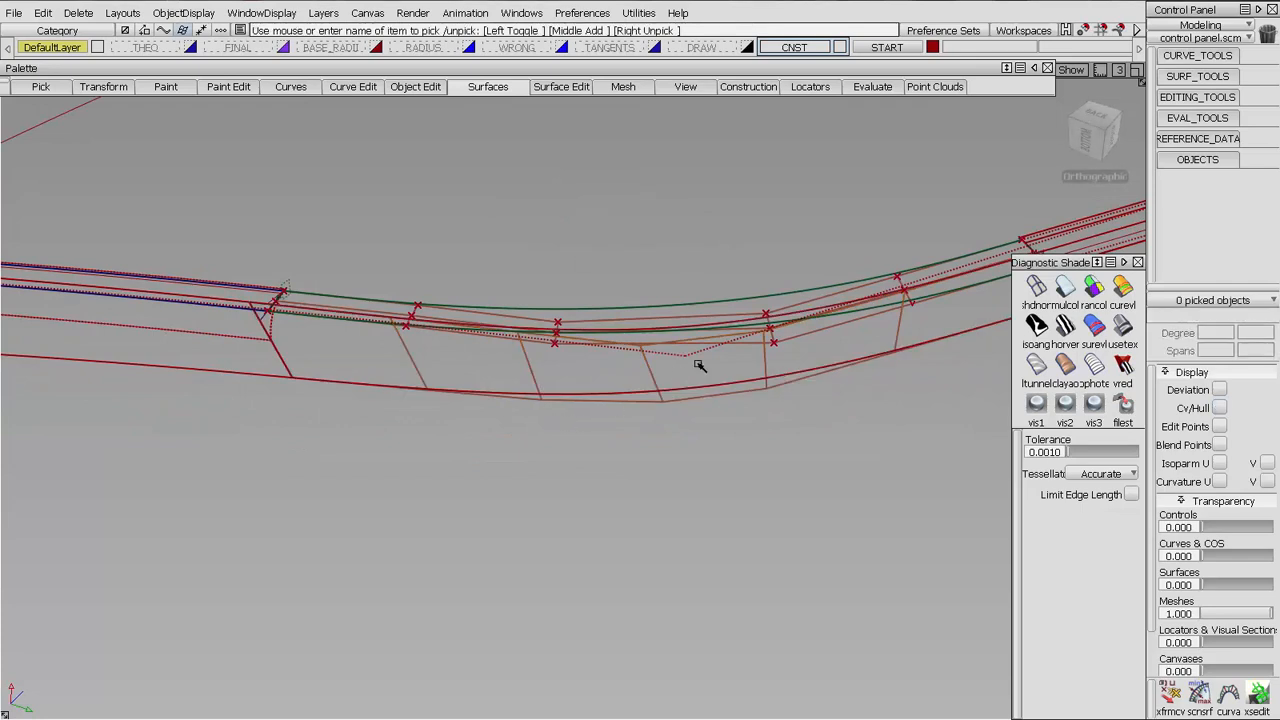
# Reduce the corner wall surface's V degree to 5 and accept the change
pyautogui.click(667, 372)
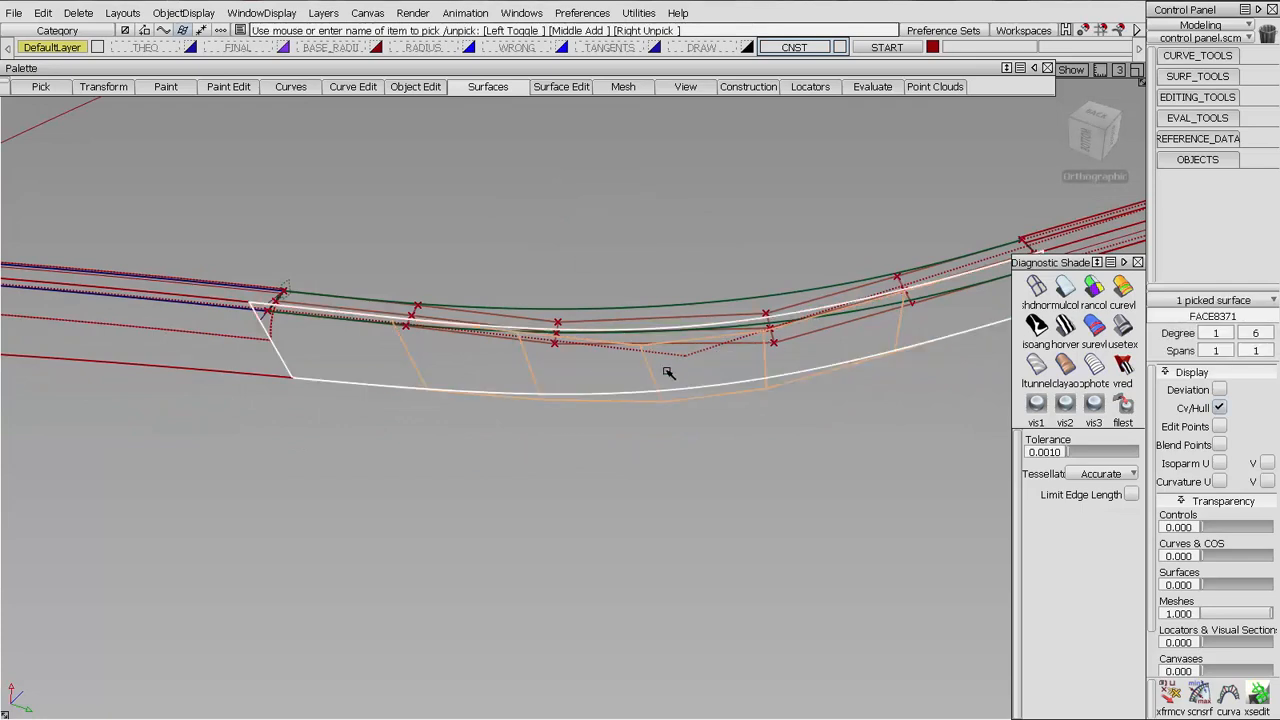
pyautogui.click(1268, 333)
pyautogui.click(1260, 370)
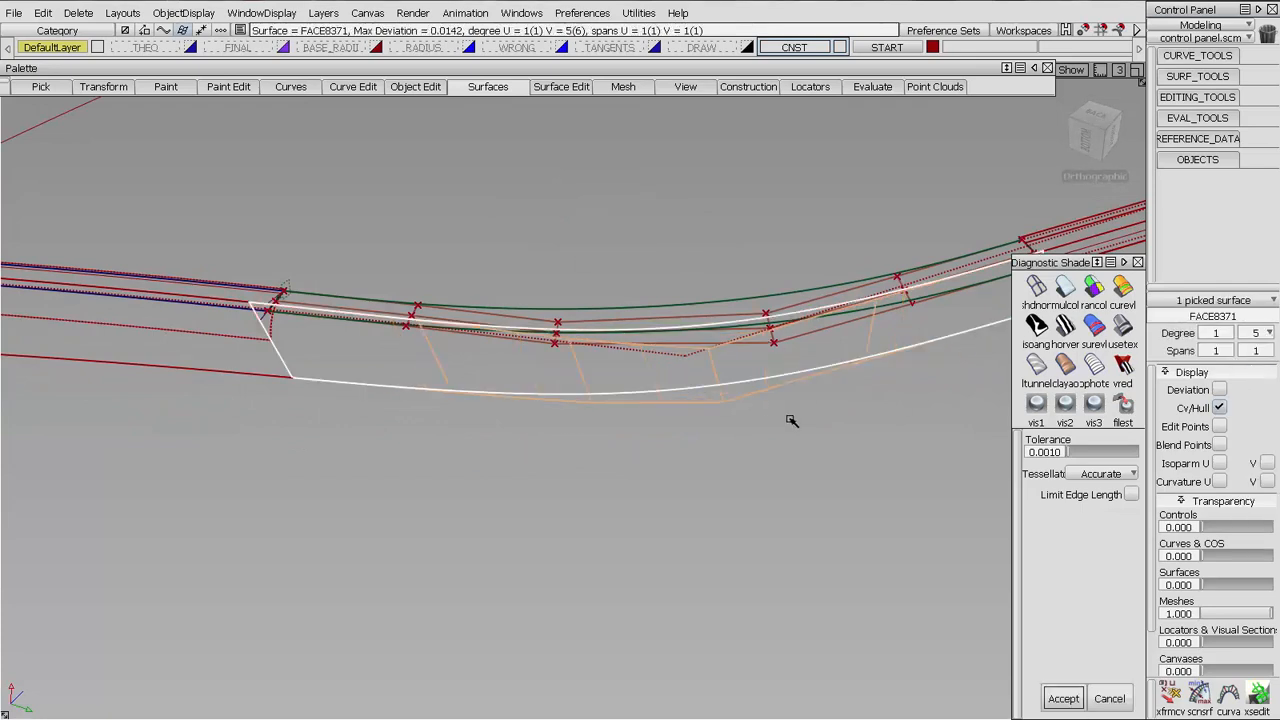
pyautogui.keyDown('ctrl'); pyautogui.keyDown('shift'); pyautogui.moveTo(791, 421); pyautogui.dragTo(618, 443); pyautogui.keyUp('shift'); pyautogui.keyUp('ctrl')
pyautogui.keyDown('ctrl'); pyautogui.keyDown('shift'); pyautogui.moveTo(620, 547); pyautogui.dragTo(620, 320); pyautogui.keyUp('shift'); pyautogui.keyUp('ctrl')
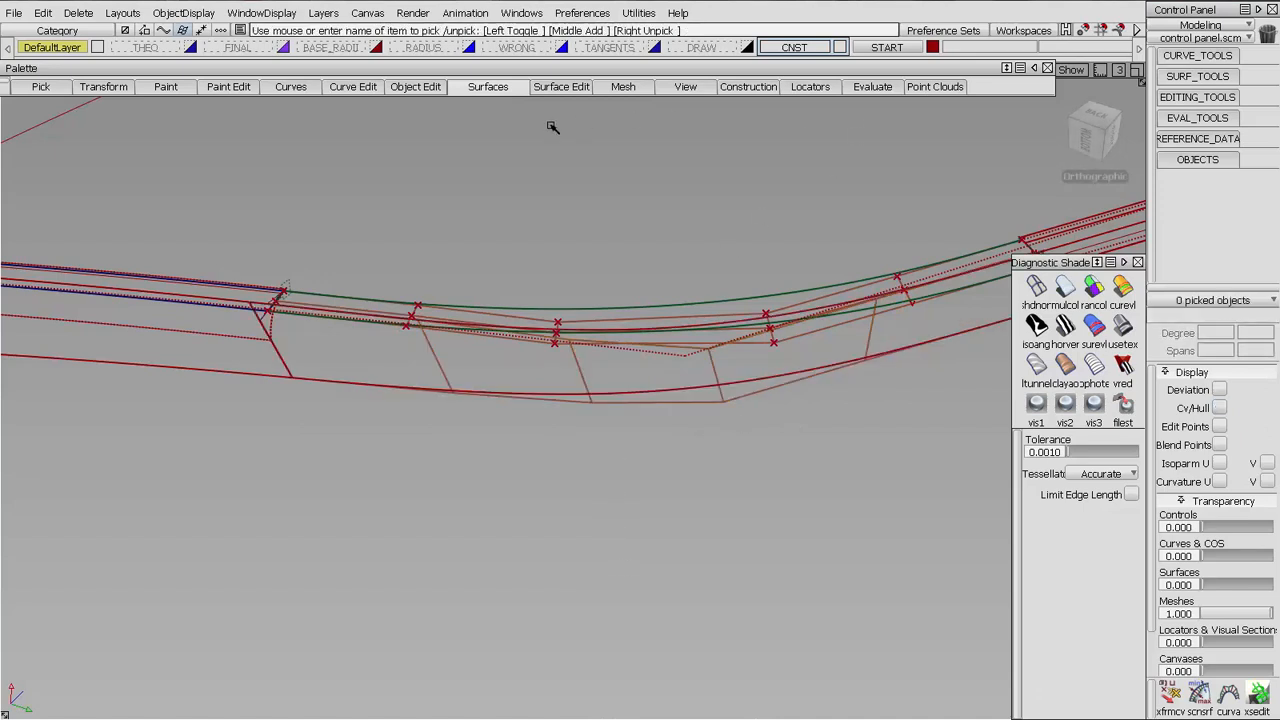
# Detach the corner wall surface at the blend's end edge with Keep Originals off
pyautogui.click(1163, 96)
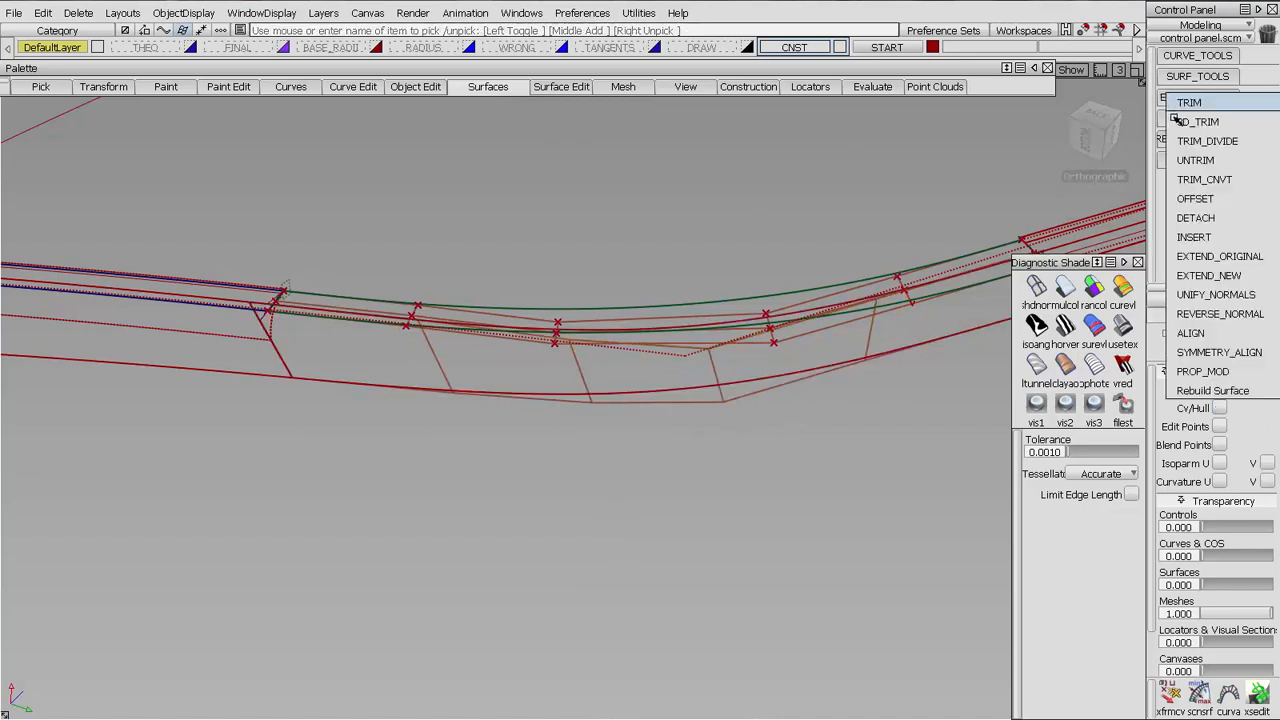
pyautogui.click(1190, 217)
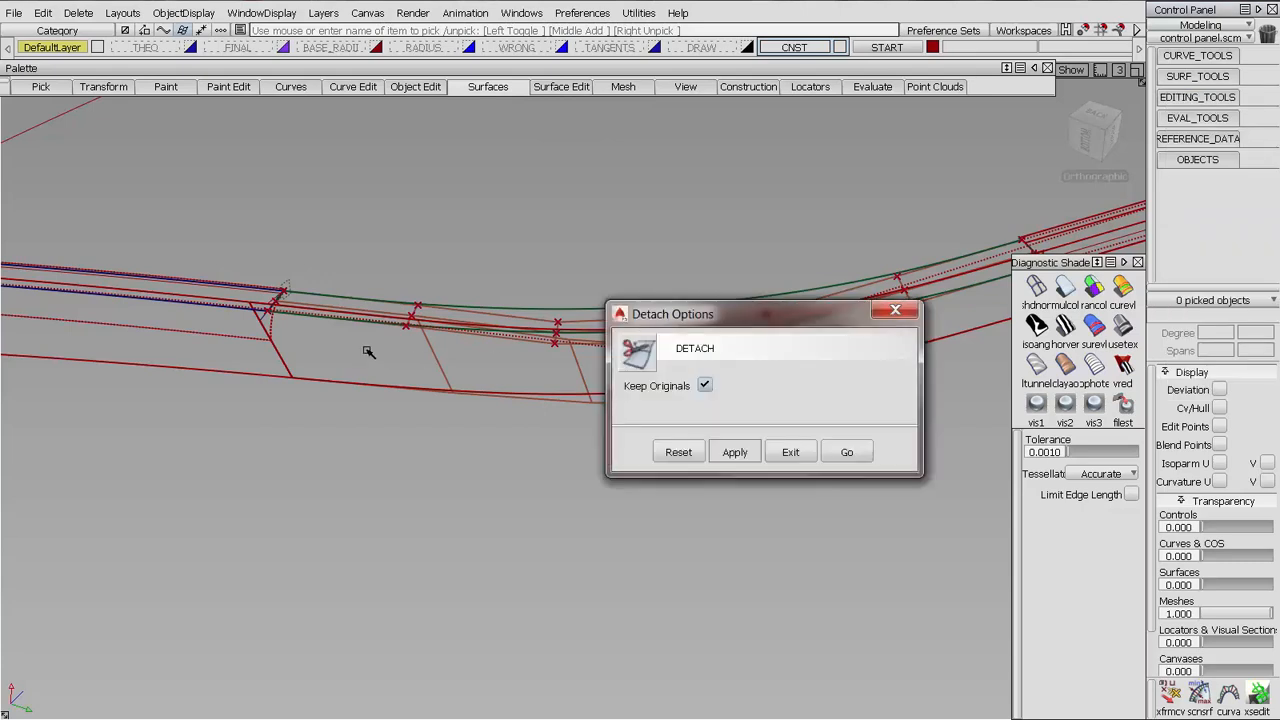
pyautogui.click(705, 386)
pyautogui.click(846, 452)
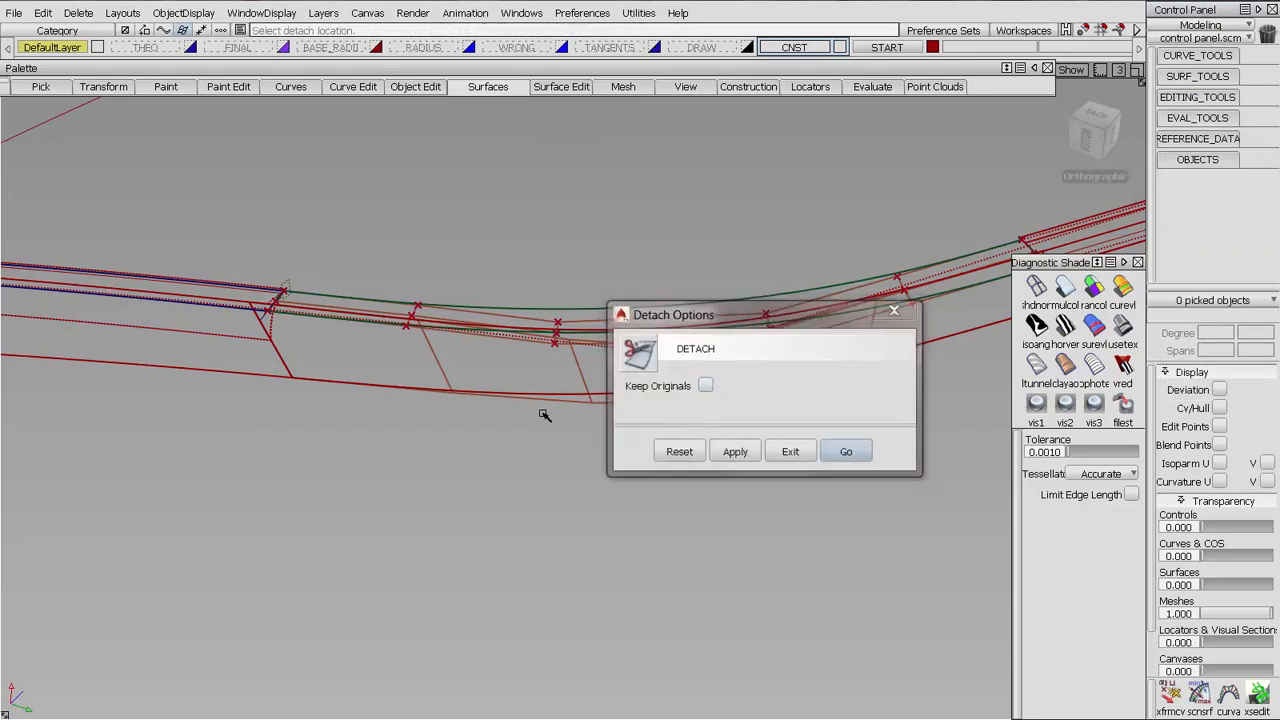
pyautogui.click(366, 337)
pyautogui.keyDown('alt'); pyautogui.keyDown('shift'); pyautogui.moveTo(275, 350); pyautogui.dragTo(497, 415, button='middle'); pyautogui.keyUp('shift'); pyautogui.keyUp('alt')
pyautogui.keyDown('alt'); pyautogui.keyDown('shift'); pyautogui.moveTo(497, 415); pyautogui.dragTo(498, 159, button='right'); pyautogui.keyUp('shift'); pyautogui.keyUp('alt')
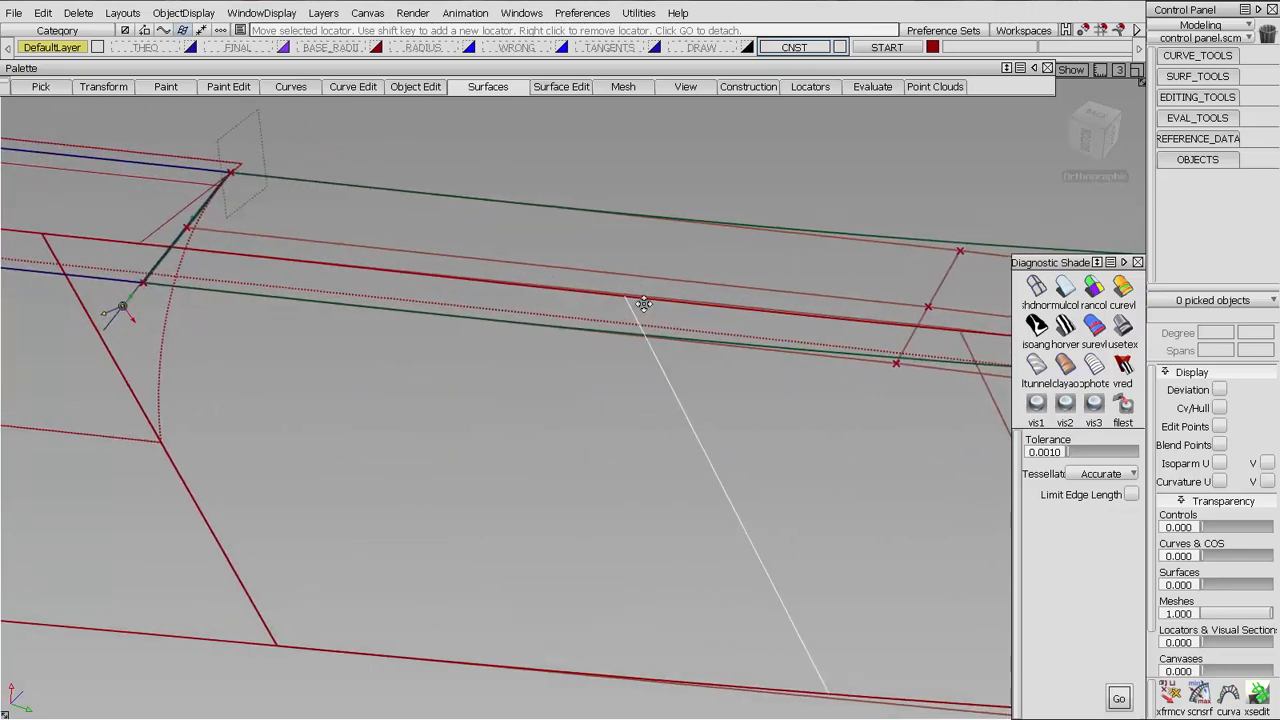
pyautogui.keyDown('alt'); pyautogui.keyDown('shift'); pyautogui.moveTo(119, 308); pyautogui.dragTo(388, 325, button='middle'); pyautogui.keyUp('shift'); pyautogui.keyUp('alt')
pyautogui.click(423, 285)
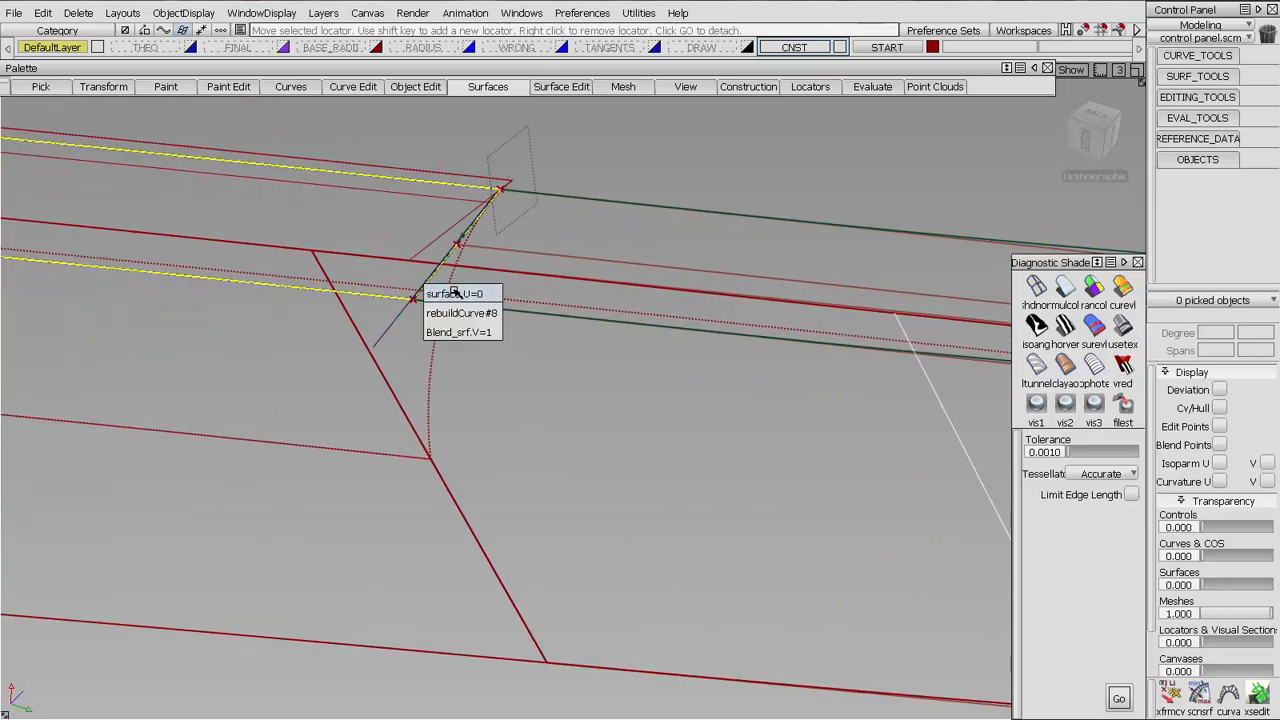
pyautogui.click(455, 293)
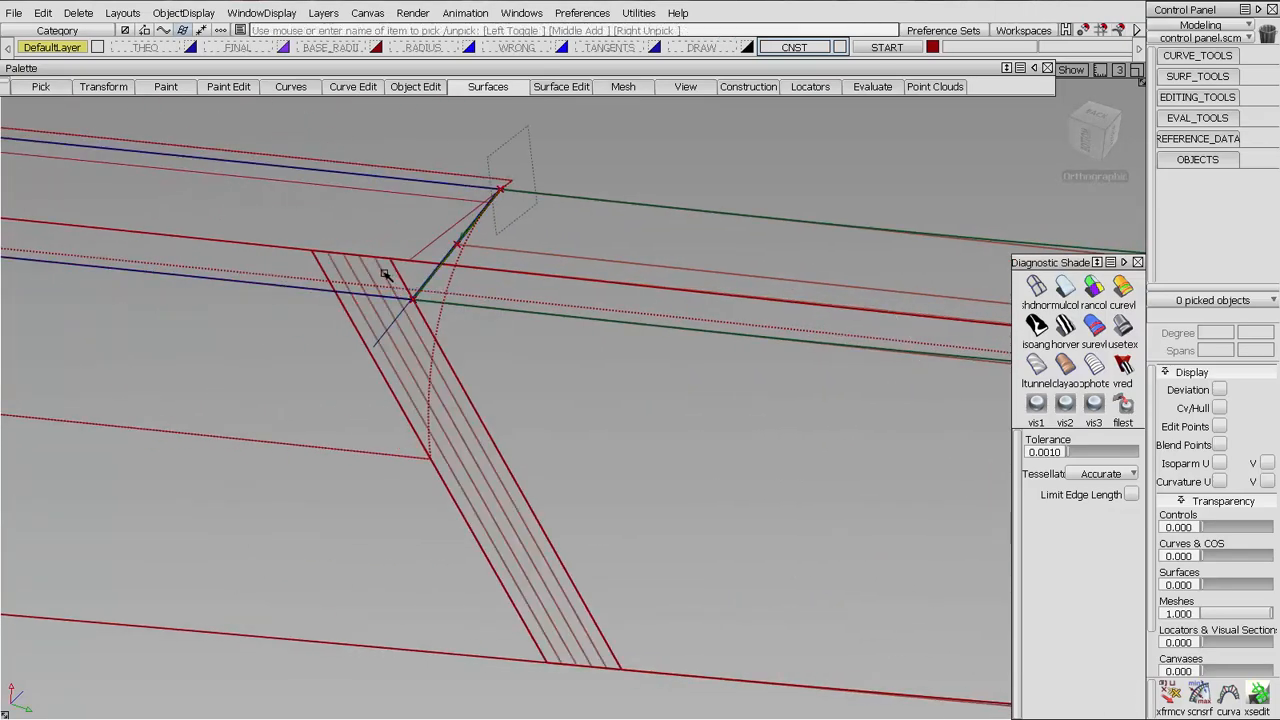
# Delete the narrow strip detached from the end of the corner wall surface
pyautogui.click(385, 273)
pyautogui.press('Delete')
pyautogui.press('Return')
# Select the shortened wall surface and the blend in turn and compare their hulls around the corner, then clear the selection
pyautogui.keyDown('ctrl'); pyautogui.keyDown('shift'); pyautogui.moveTo(763, 375); pyautogui.dragTo(634, 357); pyautogui.keyUp('shift'); pyautogui.keyUp('ctrl')
pyautogui.click(643, 288)
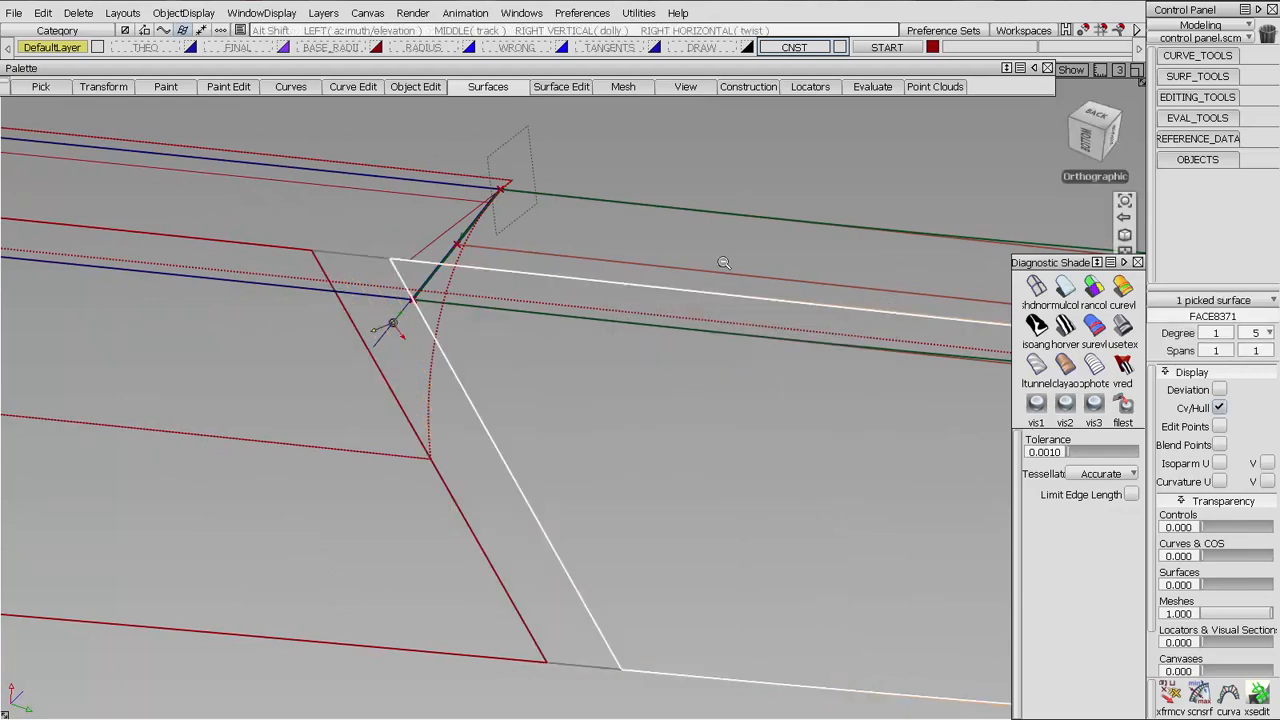
pyautogui.keyDown('alt'); pyautogui.keyDown('shift'); pyautogui.moveTo(723, 262); pyautogui.dragTo(442, 316, button='right'); pyautogui.keyUp('shift'); pyautogui.keyUp('alt')
pyautogui.keyDown('alt'); pyautogui.keyDown('shift'); pyautogui.moveTo(442, 316); pyautogui.dragTo(242, 265, button='middle'); pyautogui.keyUp('shift'); pyautogui.keyUp('alt')
pyautogui.keyDown('alt'); pyautogui.keyDown('shift'); pyautogui.click(664, 293); pyautogui.keyUp('shift'); pyautogui.keyUp('alt')
pyautogui.keyDown('alt'); pyautogui.keyDown('shift'); pyautogui.moveTo(668, 308); pyautogui.dragTo(734, 329); pyautogui.keyUp('shift'); pyautogui.keyUp('alt')
pyautogui.keyDown('alt'); pyautogui.keyDown('shift'); pyautogui.moveTo(734, 329); pyautogui.dragTo(602, 333, button='right'); pyautogui.keyUp('shift'); pyautogui.keyUp('alt')
pyautogui.keyDown('alt'); pyautogui.keyDown('shift'); pyautogui.moveTo(602, 333); pyautogui.dragTo(365, 382, button='middle'); pyautogui.keyUp('shift'); pyautogui.keyUp('alt')
pyautogui.keyDown('alt'); pyautogui.keyDown('shift'); pyautogui.moveTo(601, 400); pyautogui.dragTo(547, 419, button='middle'); pyautogui.keyUp('shift'); pyautogui.keyUp('alt')
pyautogui.keyDown('alt'); pyautogui.keyDown('shift'); pyautogui.moveTo(547, 419); pyautogui.dragTo(547, 433); pyautogui.keyUp('shift'); pyautogui.keyUp('alt')
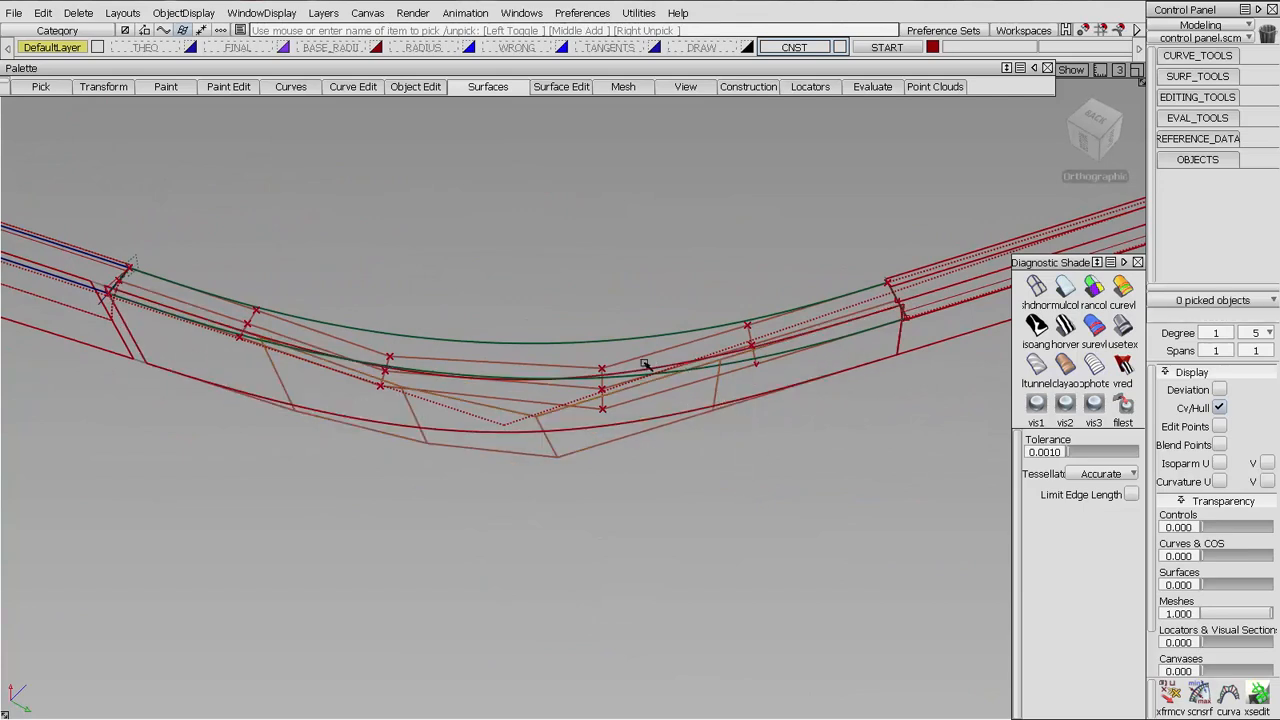
pyautogui.click(604, 367)
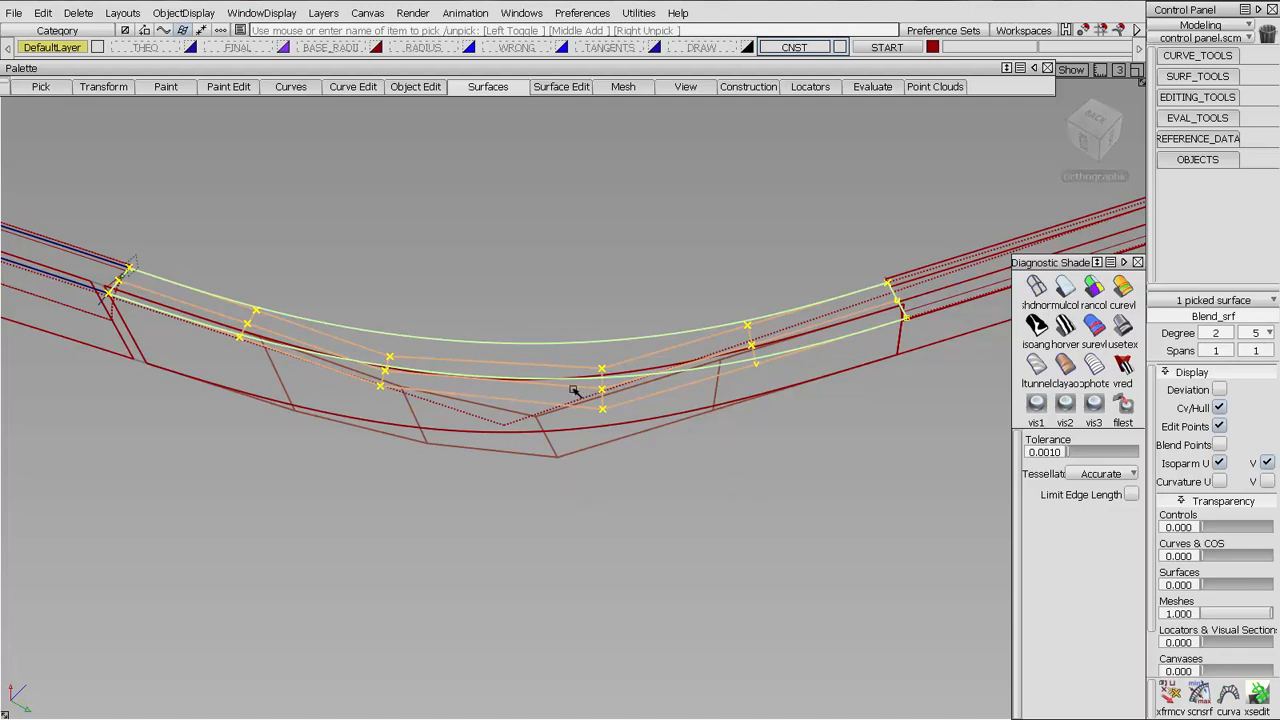
pyautogui.click(578, 390)
pyautogui.click(548, 503)
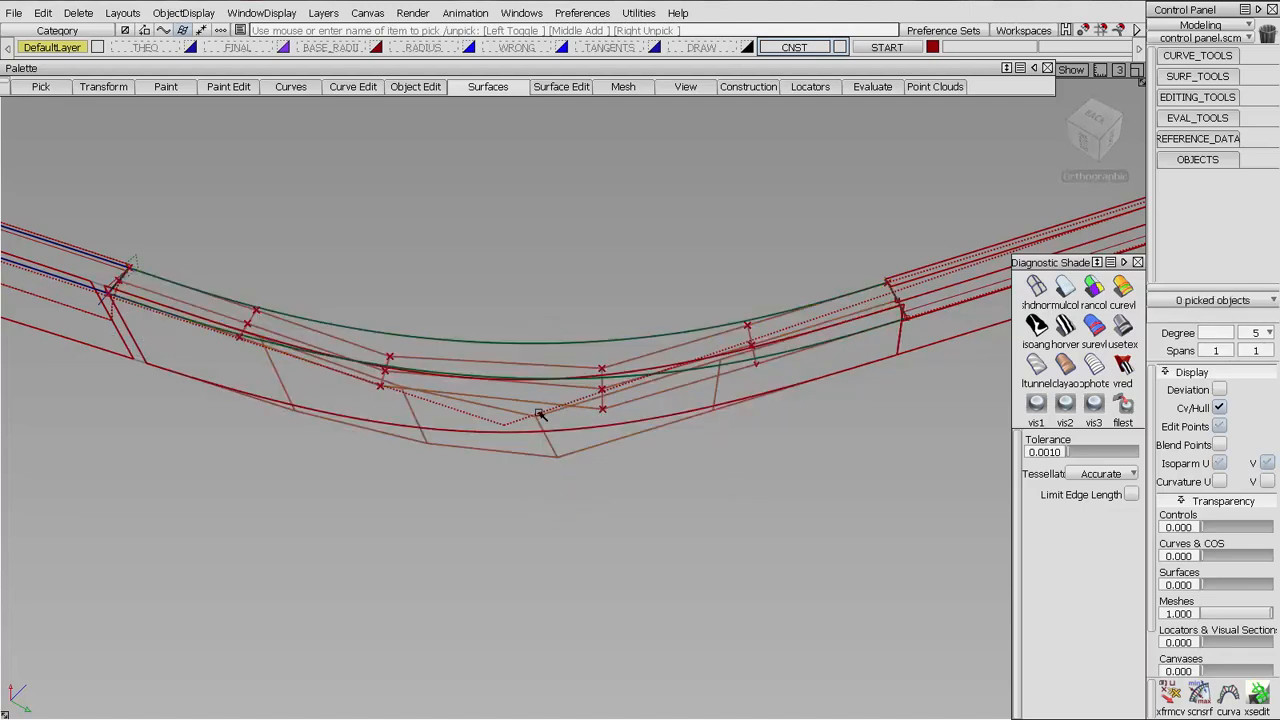
# Edit the corner blend with Auto Update on and Lock Shape Controls off, keeping Side 2 Shape at 1.2 and setting Side 1 Shape to 1.3
pyautogui.hotkey('ctrl', 'q')
pyautogui.click(543, 366)
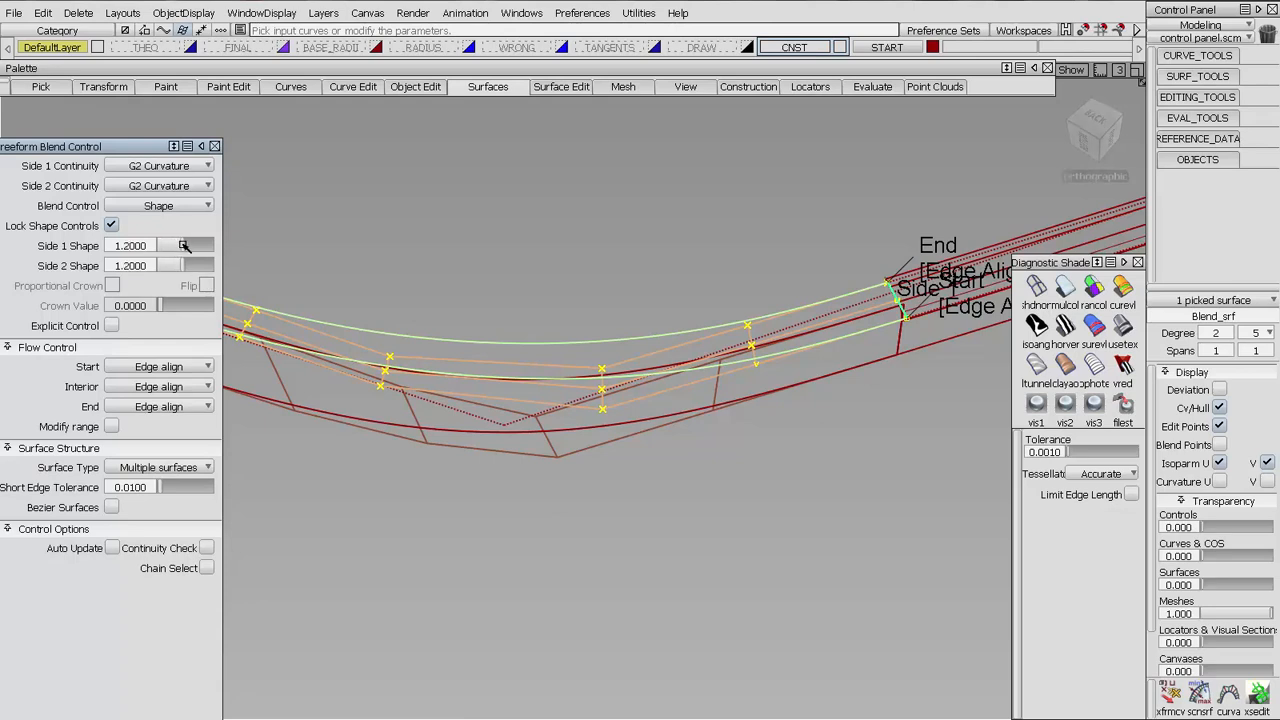
pyautogui.press('space')
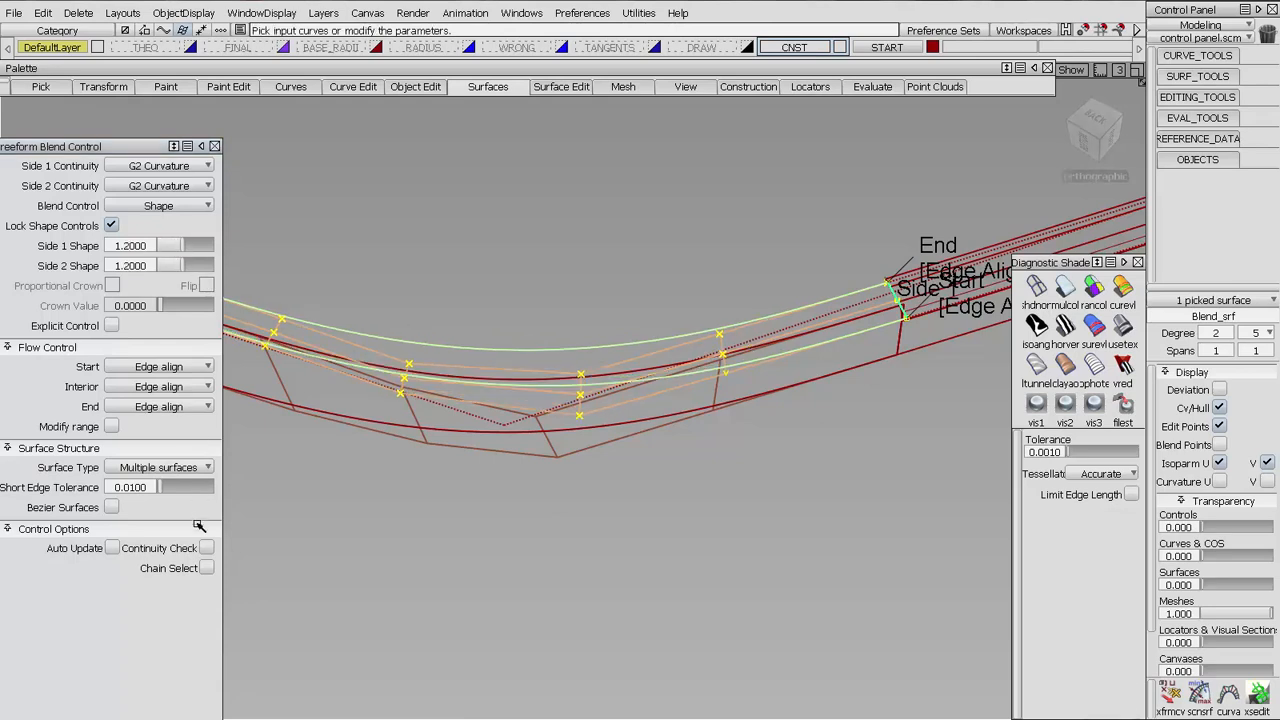
pyautogui.click(113, 548)
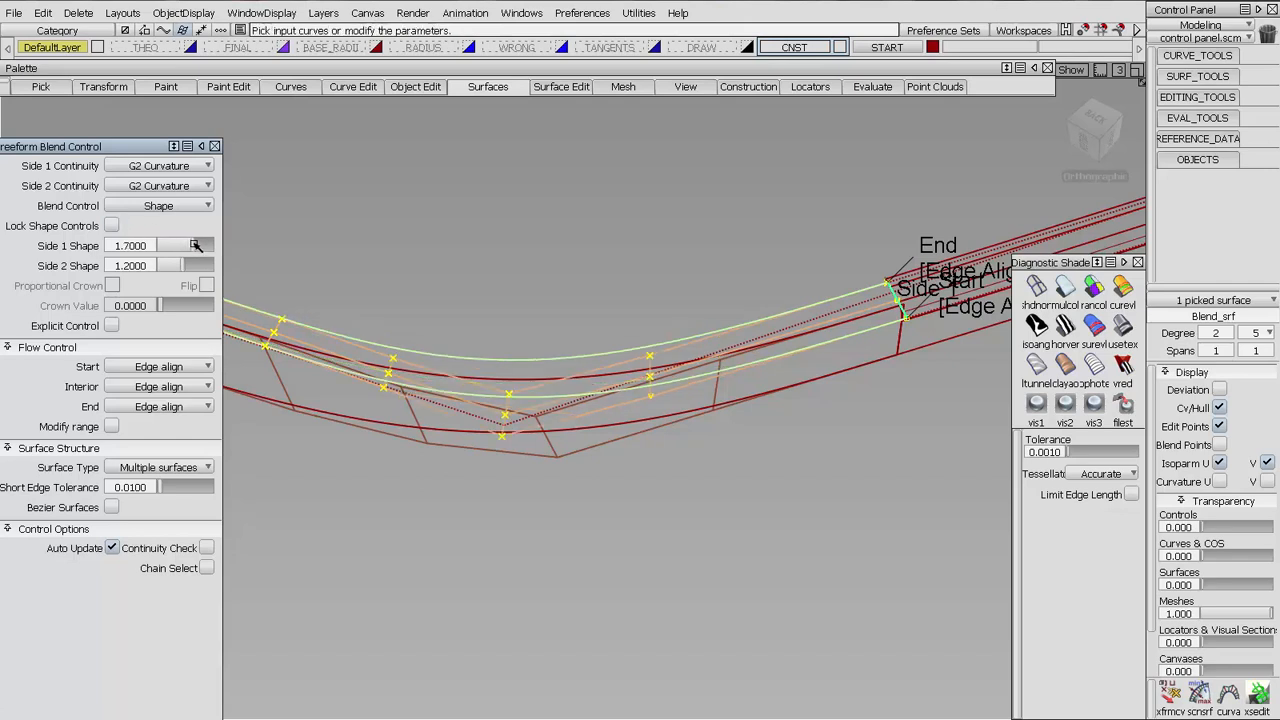
pyautogui.moveTo(196, 245); pyautogui.dragTo(186, 245)
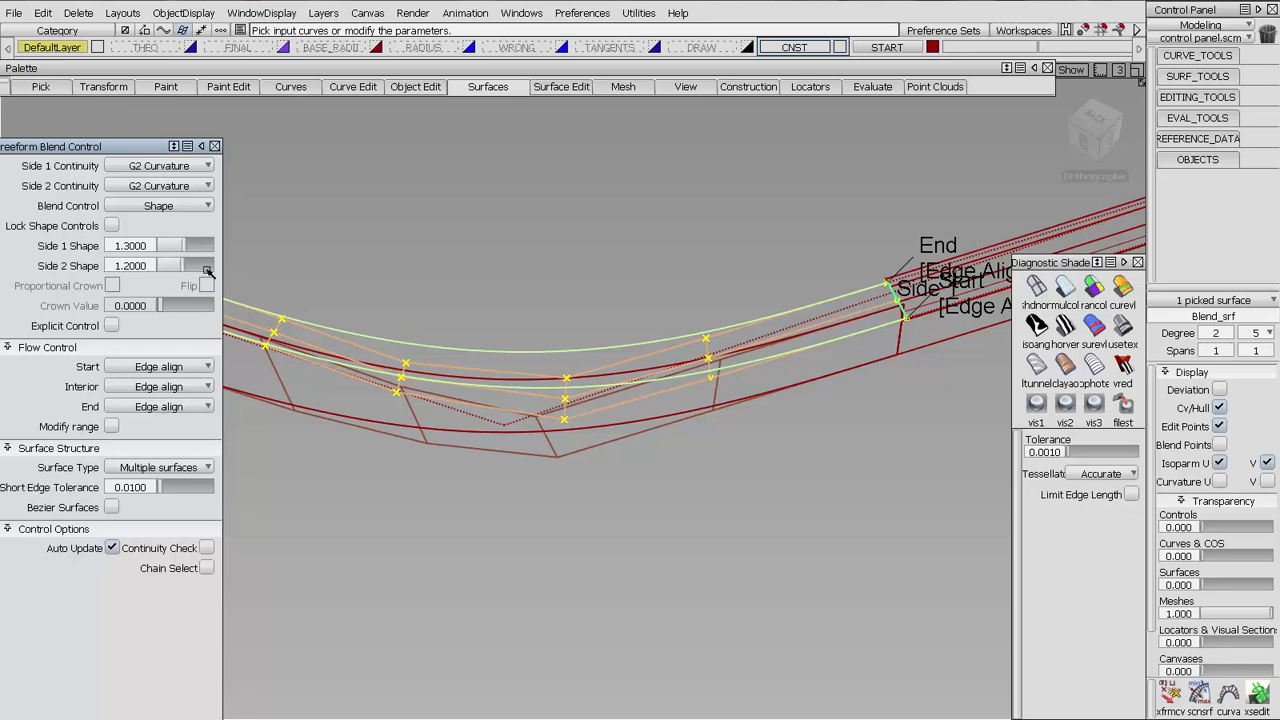
pyautogui.keyDown('alt'); pyautogui.keyDown('shift'); pyautogui.moveTo(300, 384); pyautogui.dragTo(497, 388, button='middle'); pyautogui.keyUp('shift'); pyautogui.keyUp('alt')
pyautogui.keyDown('alt'); pyautogui.keyDown('shift'); pyautogui.moveTo(541, 389); pyautogui.dragTo(675, 408); pyautogui.keyUp('shift'); pyautogui.keyUp('alt')
pyautogui.keyDown('alt'); pyautogui.keyDown('shift'); pyautogui.moveTo(675, 408); pyautogui.dragTo(526, 402, button='middle'); pyautogui.keyUp('shift'); pyautogui.keyUp('alt')
pyautogui.keyDown('ctrl'); pyautogui.keyDown('shift'); pyautogui.moveTo(572, 526); pyautogui.dragTo(586, 406); pyautogui.keyUp('shift'); pyautogui.keyUp('ctrl')
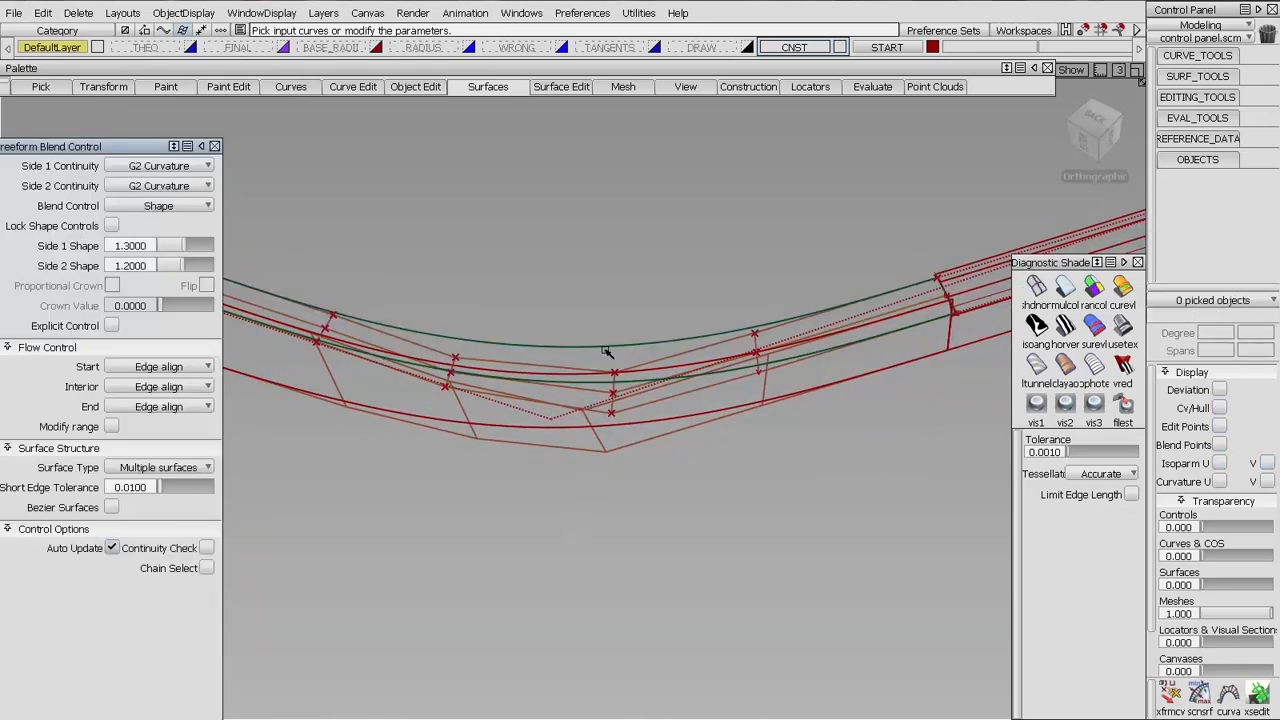
pyautogui.click(214, 146)
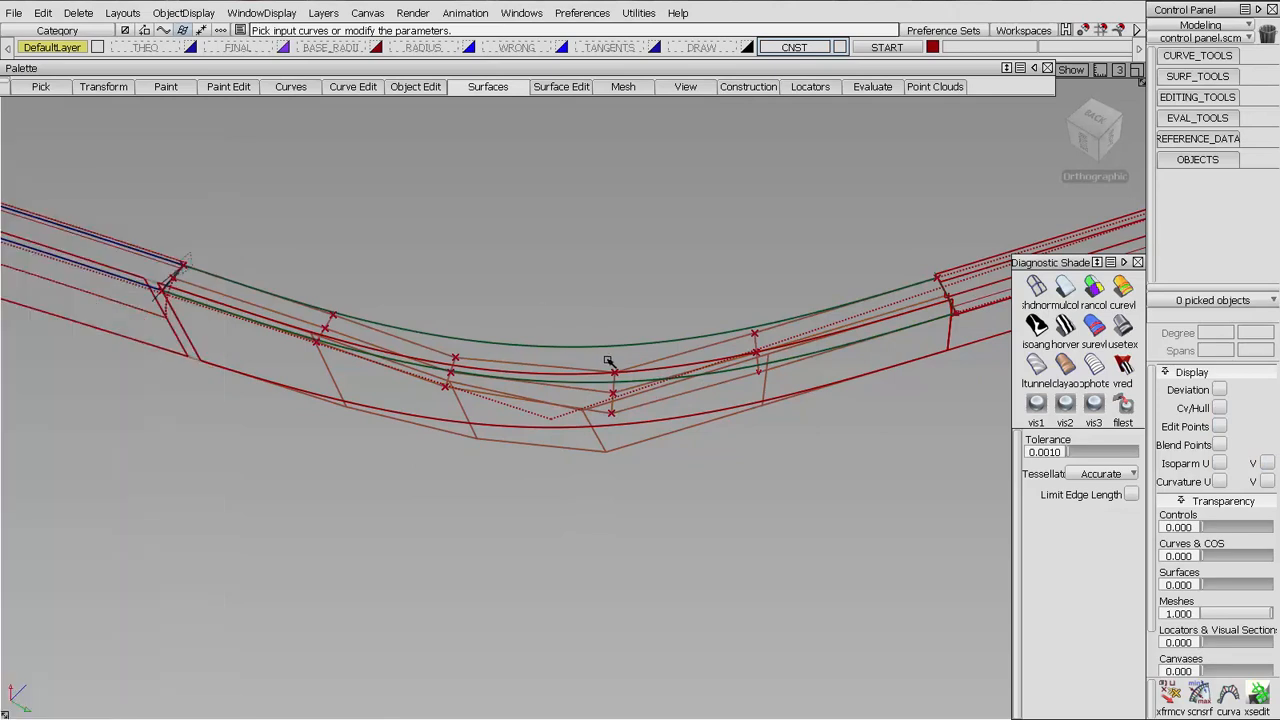
# Reduce the corner blend's U degree to 1 and accept the removal of its construction history
pyautogui.keyDown('ctrl'); pyautogui.keyDown('shift'); pyautogui.moveTo(608, 361); pyautogui.dragTo(356, 357); pyautogui.keyUp('shift'); pyautogui.keyUp('ctrl')
pyautogui.click(308, 322)
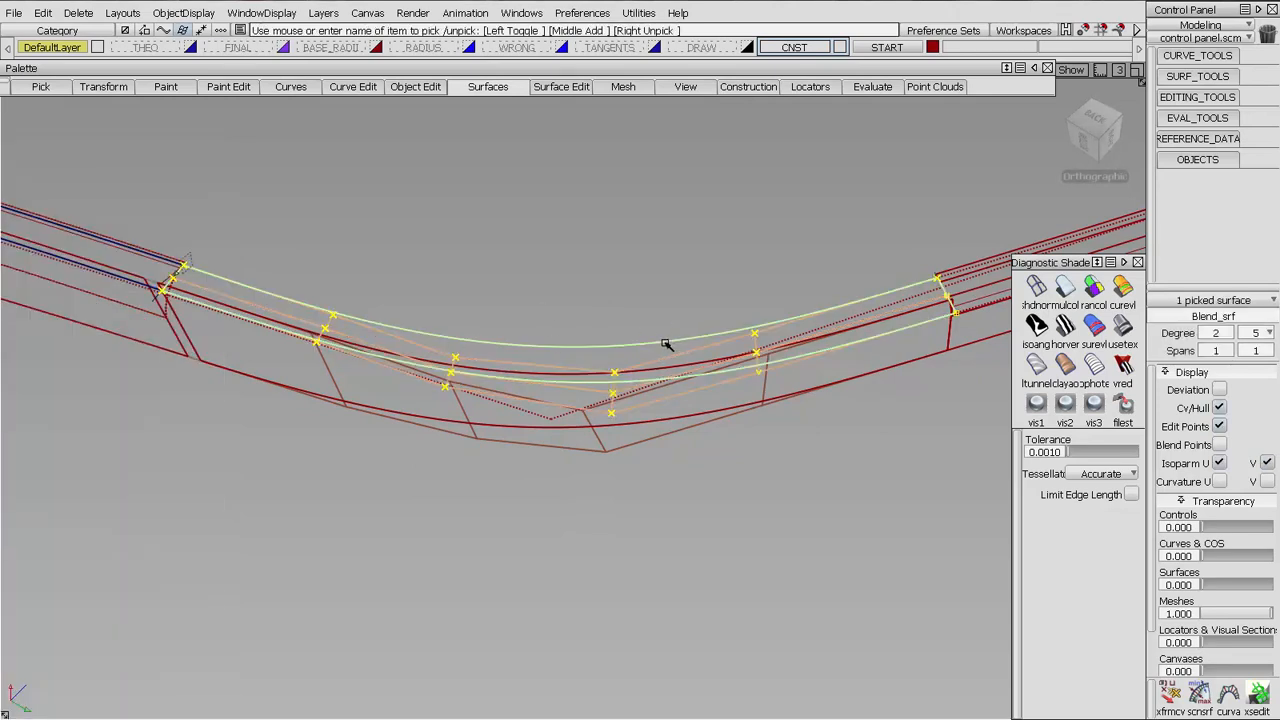
pyautogui.click(1231, 335)
pyautogui.click(1222, 376)
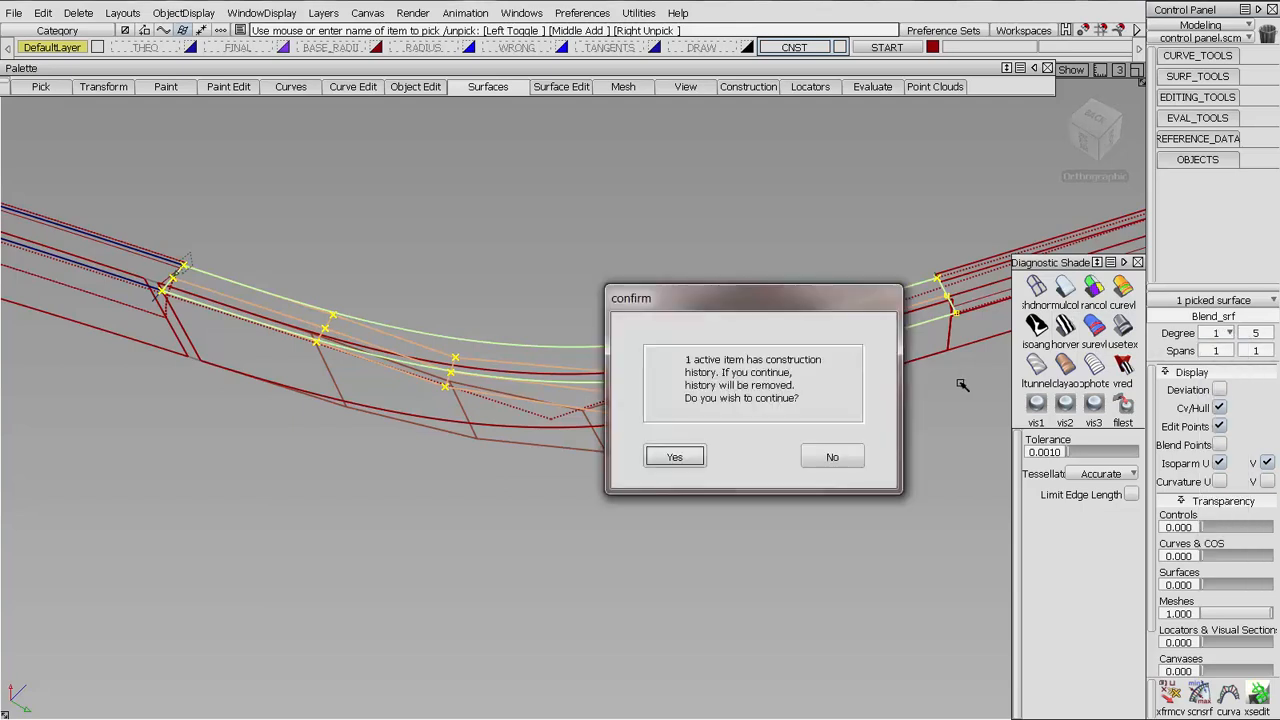
pyautogui.press('Return')
# Slide the blend's first interior CV row, at the end opposite the blue surfaces, along its hull to match the wall's CV row
pyautogui.click(1170, 693)
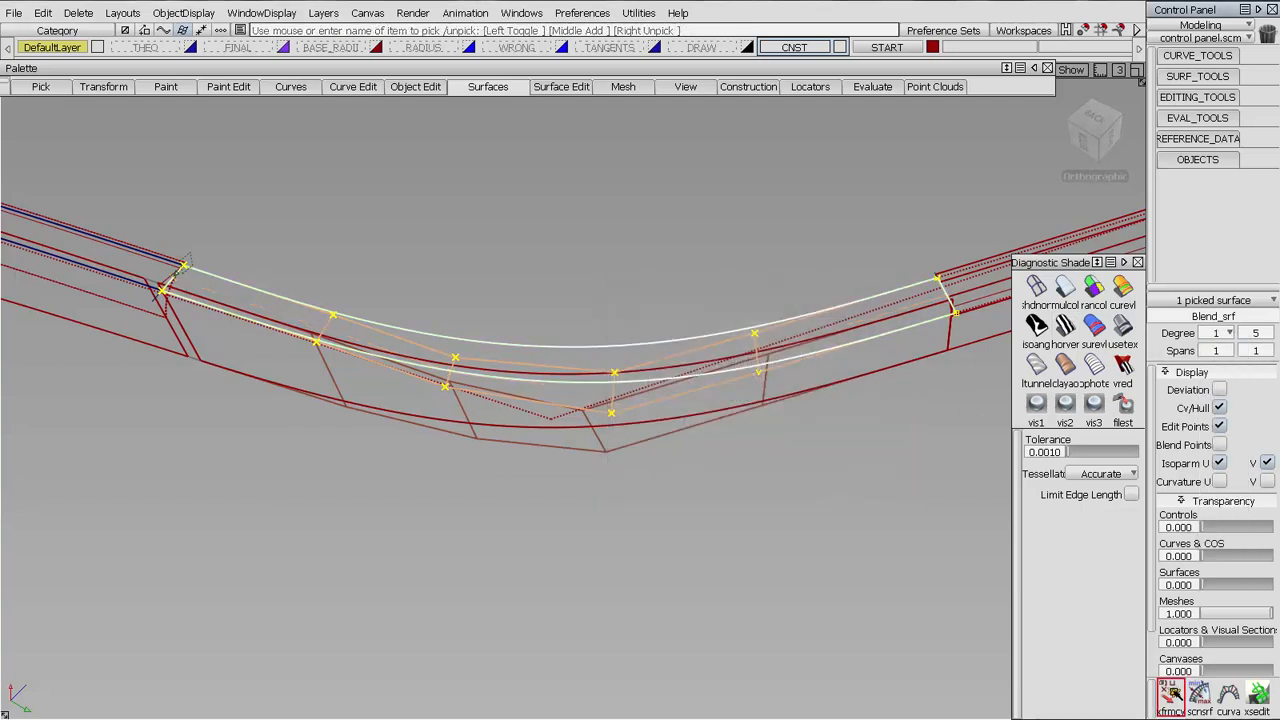
pyautogui.click(619, 358)
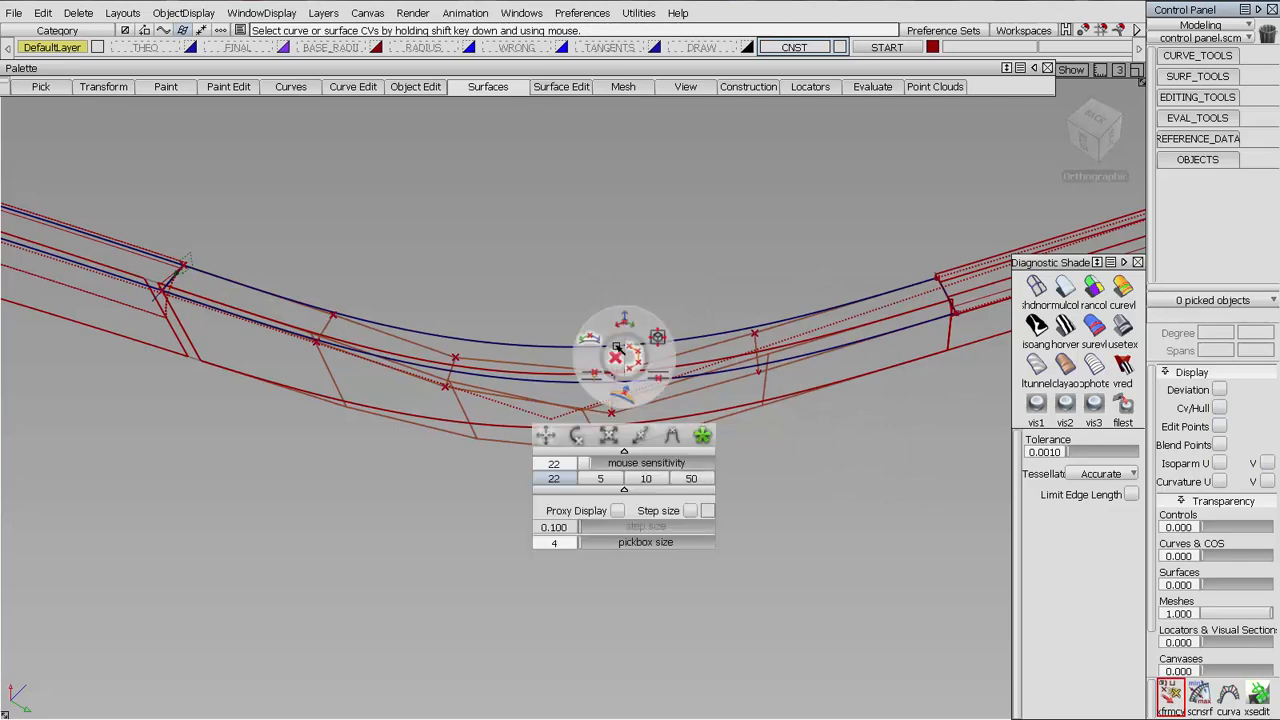
pyautogui.keyDown('shift'); pyautogui.click(757, 350); pyautogui.keyUp('shift')
pyautogui.keyDown('alt'); pyautogui.keyDown('shift'); pyautogui.moveTo(851, 383); pyautogui.dragTo(788, 455); pyautogui.keyUp('shift'); pyautogui.keyUp('alt')
pyautogui.keyDown('alt'); pyautogui.keyDown('shift'); pyautogui.moveTo(788, 455); pyautogui.dragTo(669, 416, button='middle'); pyautogui.keyUp('shift'); pyautogui.keyUp('alt')
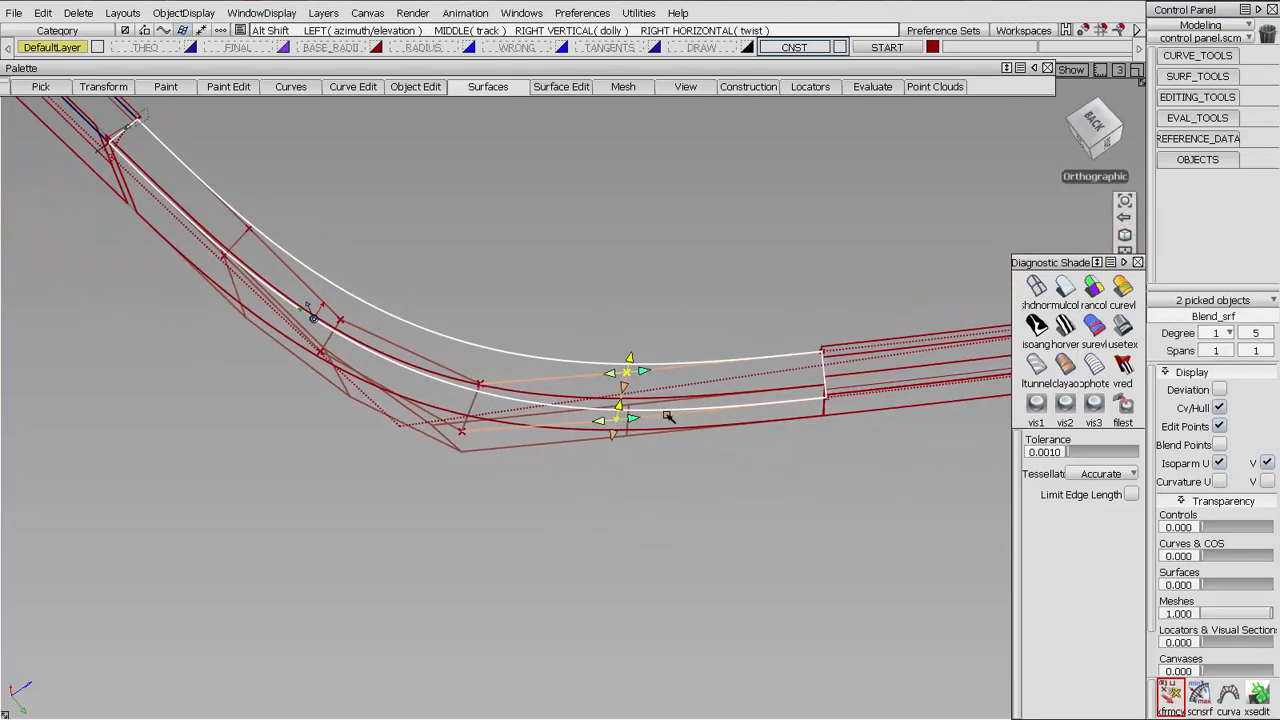
pyautogui.scroll(5, 673, 408)
pyautogui.keyDown('alt'); pyautogui.keyDown('shift'); pyautogui.moveTo(783, 354); pyautogui.dragTo(551, 356, button='middle'); pyautogui.keyUp('shift'); pyautogui.keyUp('alt')
pyautogui.keyDown('alt'); pyautogui.keyDown('shift'); pyautogui.moveTo(551, 356); pyautogui.dragTo(549, 370); pyautogui.keyUp('shift'); pyautogui.keyUp('alt')
pyautogui.moveTo(438, 421); pyautogui.dragTo(791, 391)
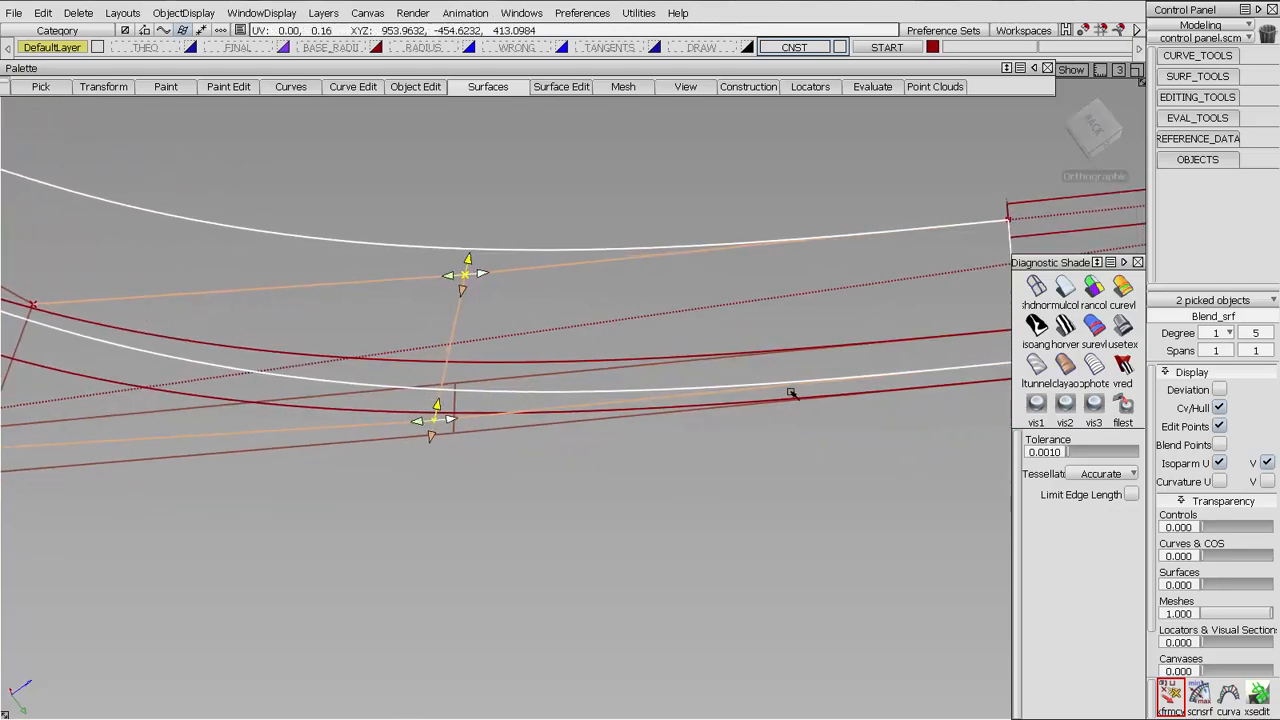
pyautogui.keyDown('alt'); pyautogui.keyDown('shift'); pyautogui.moveTo(606, 298); pyautogui.dragTo(591, 334); pyautogui.keyUp('shift'); pyautogui.keyUp('alt')
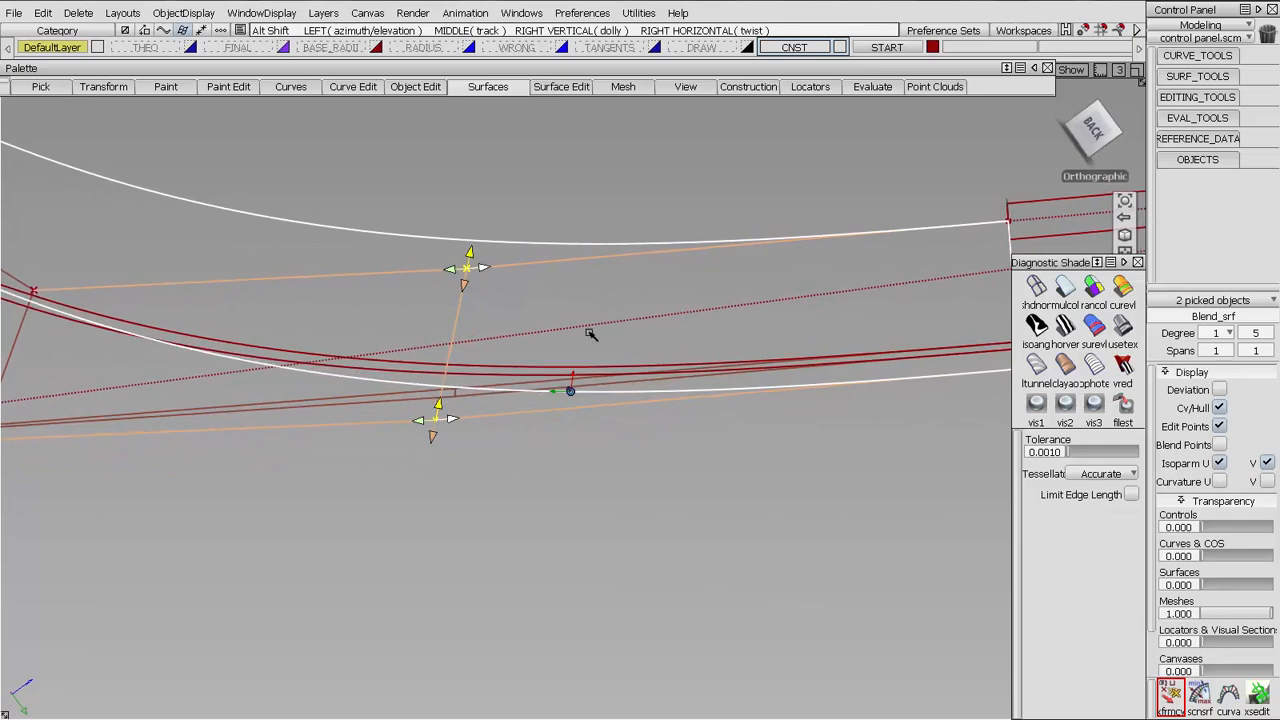
# Slide the blend's second interior CV row along the hull to line up with the wall surface's corner CVs
pyautogui.moveTo(437, 417); pyautogui.dragTo(751, 386)
pyautogui.keyDown('alt'); pyautogui.keyDown('shift'); pyautogui.moveTo(12, 411); pyautogui.dragTo(482, 370, button='middle'); pyautogui.keyUp('shift'); pyautogui.keyUp('alt')
pyautogui.keyDown('alt'); pyautogui.keyDown('shift'); pyautogui.moveTo(478, 330); pyautogui.dragTo(551, 420); pyautogui.keyUp('shift'); pyautogui.keyUp('alt')
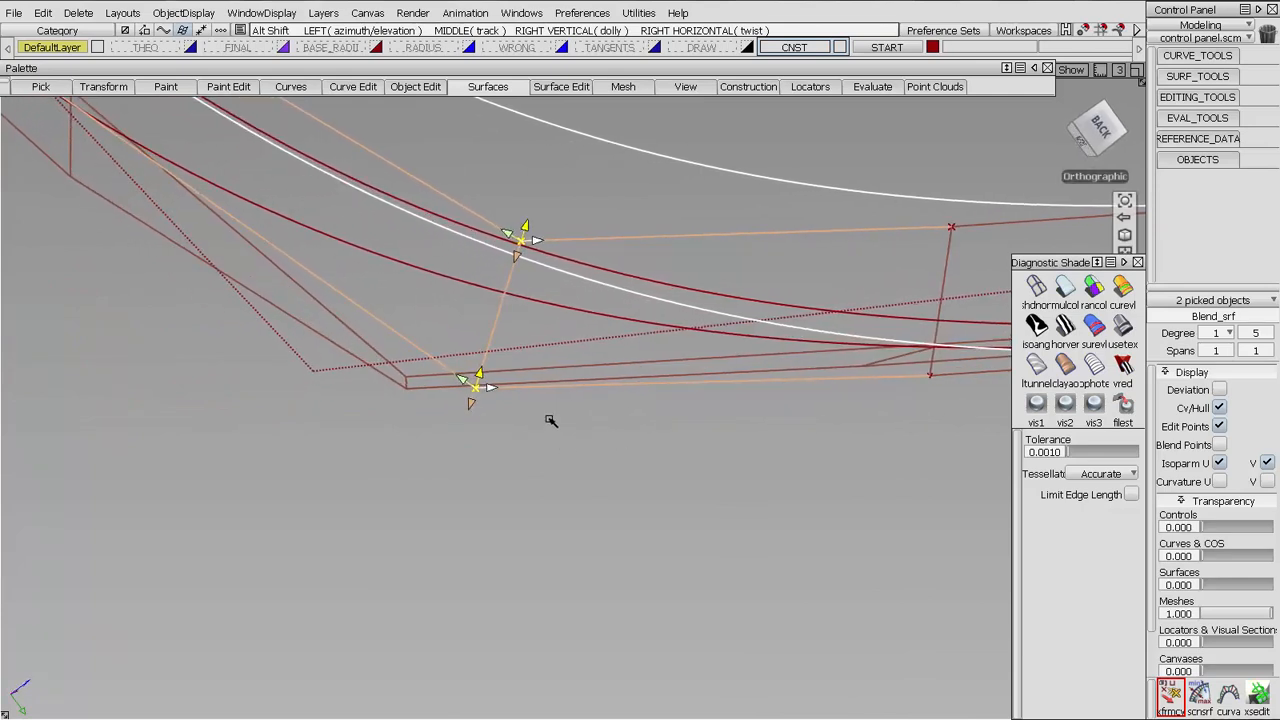
pyautogui.moveTo(491, 390); pyautogui.dragTo(100, 422)
pyautogui.moveTo(792, 471); pyautogui.dragTo(341, 476)
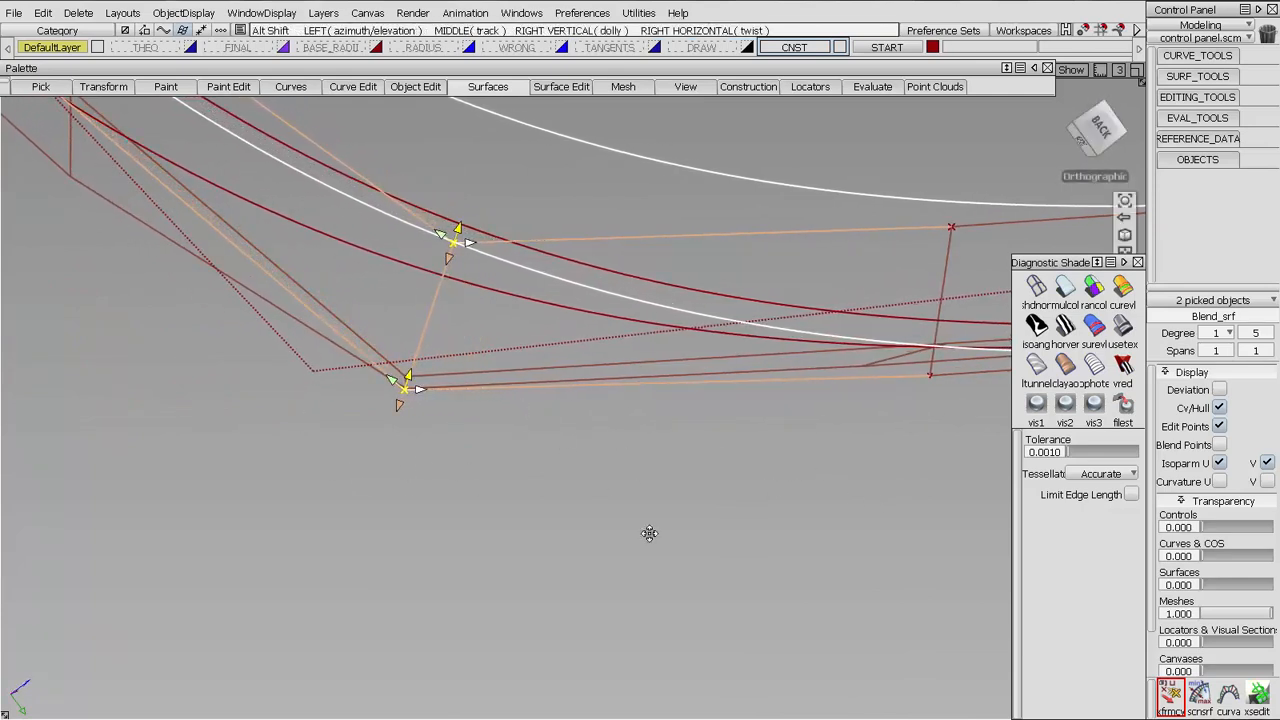
# Slide the two remaining interior CV rows of the blend along the hull to match the wall's rows, then clear the selection
pyautogui.keyDown('alt'); pyautogui.keyDown('shift'); pyautogui.moveTo(651, 531); pyautogui.dragTo(937, 446); pyautogui.keyUp('shift'); pyautogui.keyUp('alt')
pyautogui.click(520, 387)
pyautogui.keyDown('alt'); pyautogui.keyDown('shift'); pyautogui.moveTo(640, 448); pyautogui.dragTo(602, 444); pyautogui.keyUp('shift'); pyautogui.keyUp('alt')
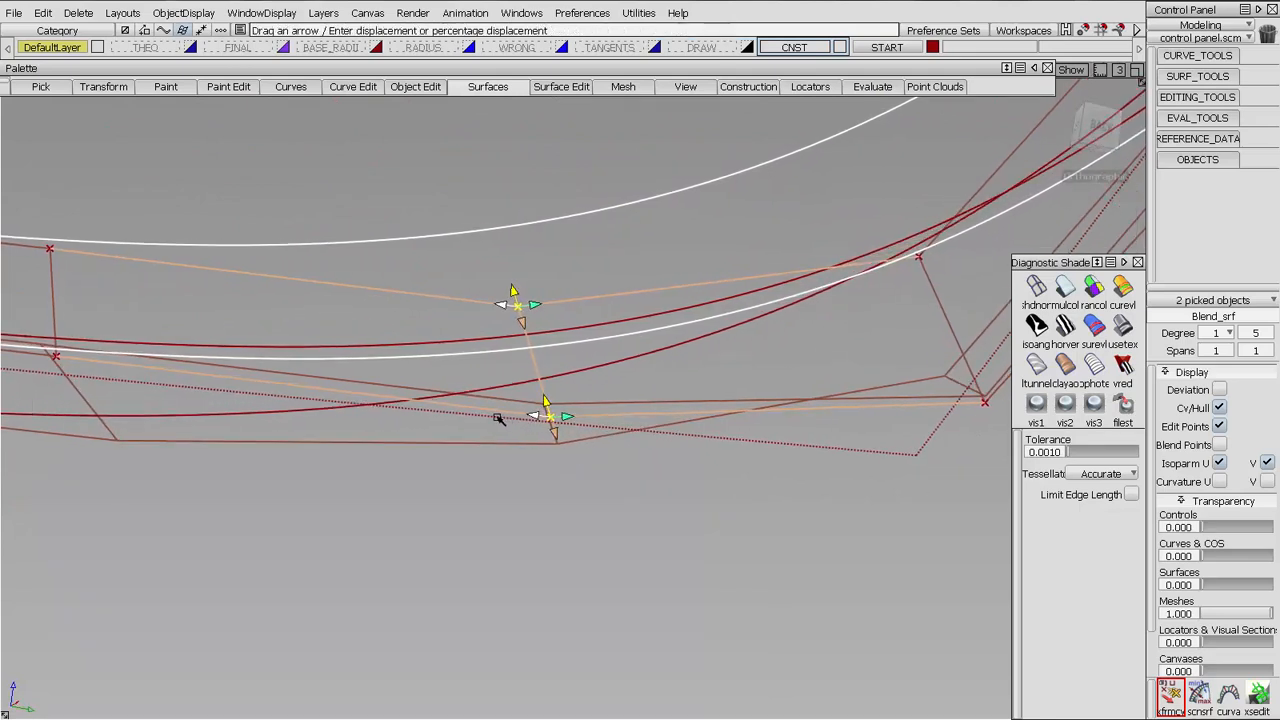
pyautogui.keyDown('alt'); pyautogui.keyDown('shift'); pyautogui.moveTo(440, 443); pyautogui.dragTo(841, 461, button='middle'); pyautogui.keyUp('shift'); pyautogui.keyUp('alt')
pyautogui.click(455, 300)
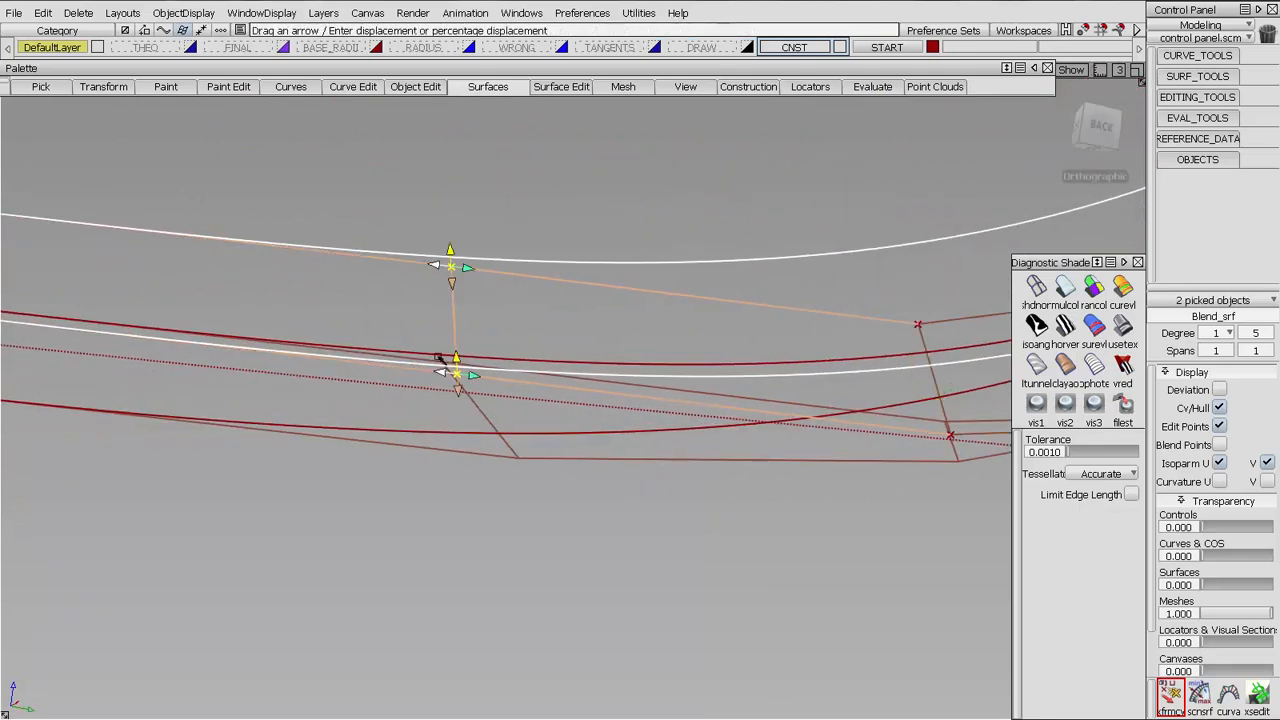
pyautogui.moveTo(432, 372); pyautogui.dragTo(317, 372)
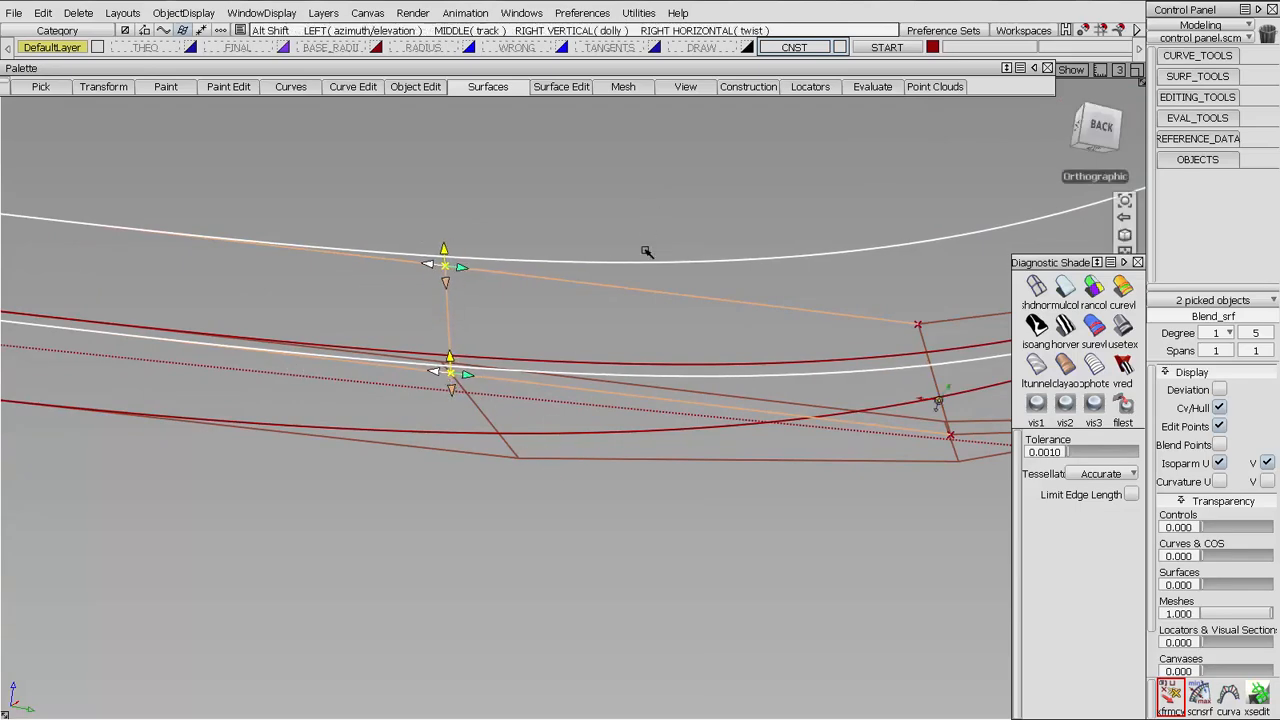
pyautogui.keyDown('alt'); pyautogui.keyDown('shift'); pyautogui.moveTo(651, 251); pyautogui.dragTo(738, 361); pyautogui.keyUp('shift'); pyautogui.keyUp('alt')
pyautogui.keyDown('alt'); pyautogui.keyDown('shift'); pyautogui.moveTo(738, 361); pyautogui.dragTo(728, 446, button='middle'); pyautogui.keyUp('shift'); pyautogui.keyUp('alt')
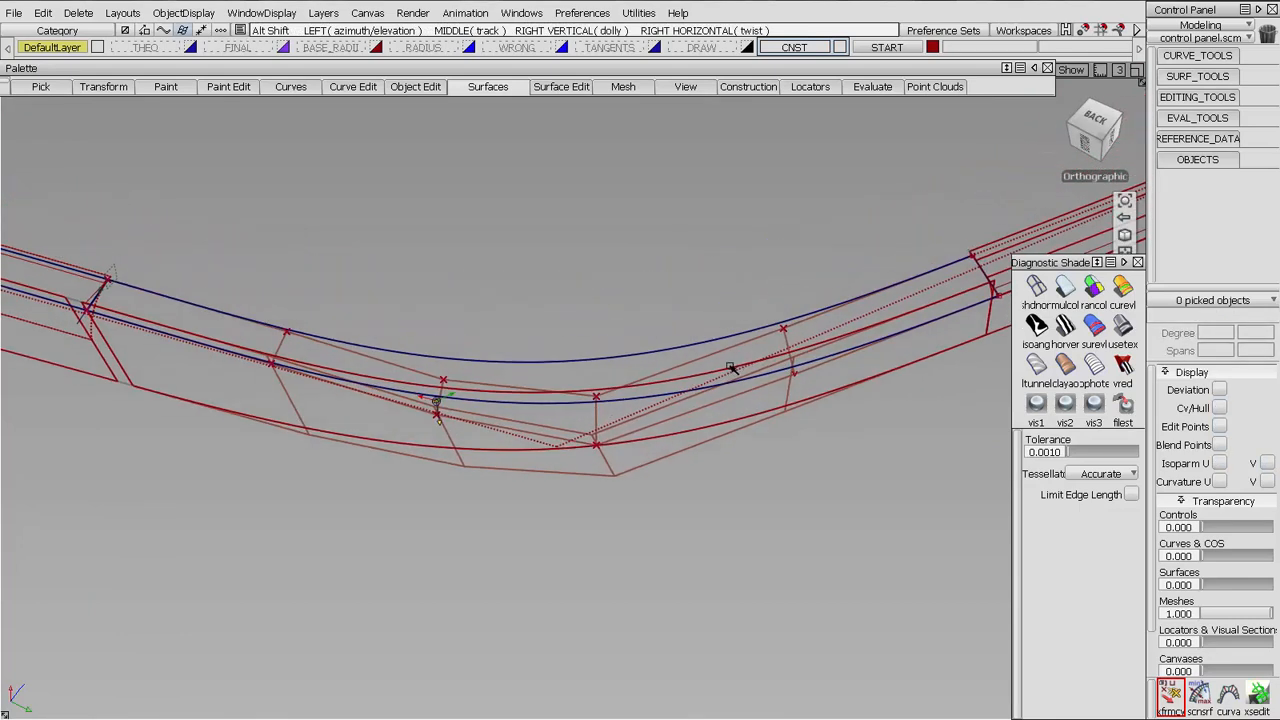
# Delete the degree 5 corner wall surface and untemplate the wall surface beneath it
pyautogui.click(657, 465)
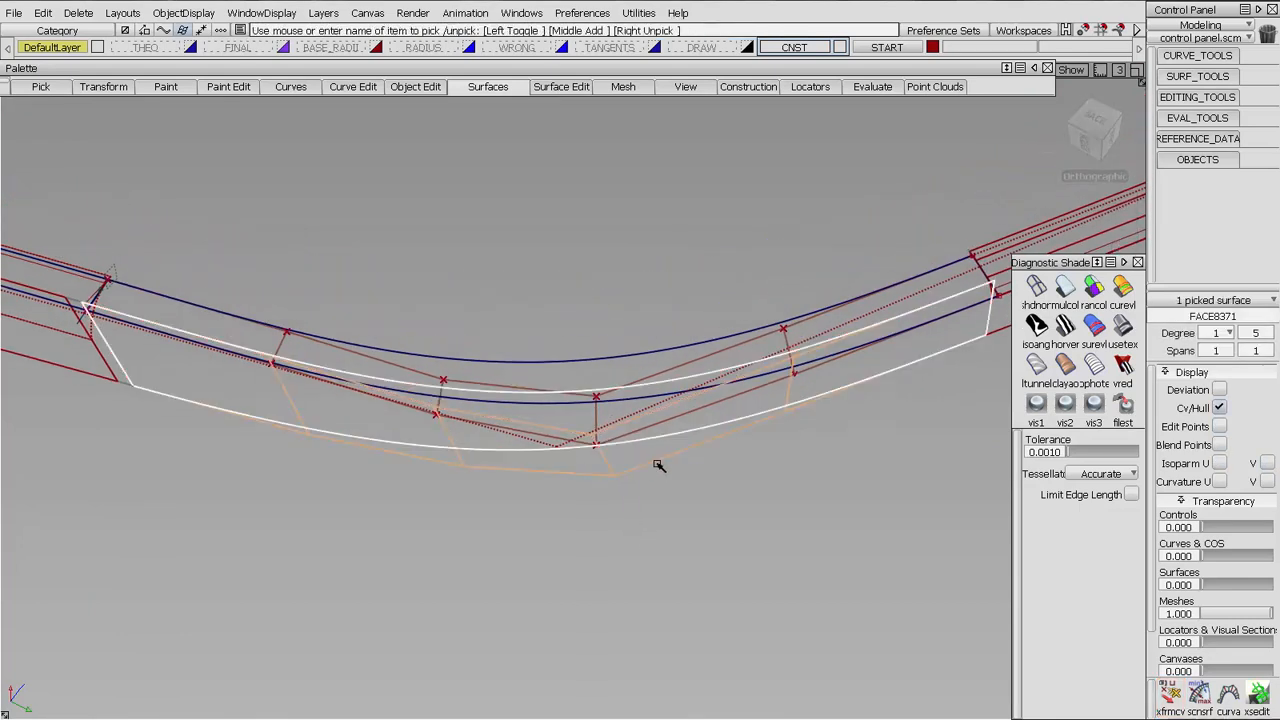
pyautogui.click(674, 466)
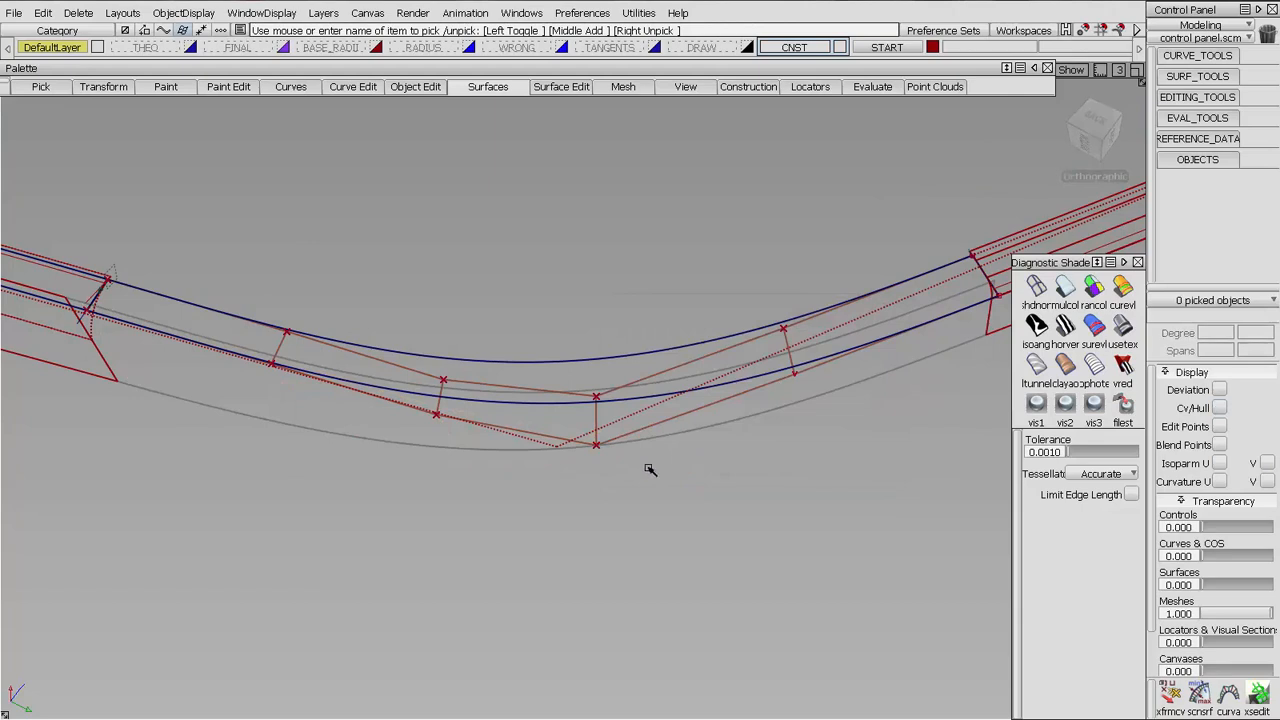
pyautogui.keyDown('ctrl'); pyautogui.keyDown('shift'); pyautogui.moveTo(492, 437); pyautogui.dragTo(458, 418); pyautogui.keyUp('shift'); pyautogui.keyUp('ctrl')
pyautogui.moveTo(476, 478); pyautogui.dragTo(440, 452)
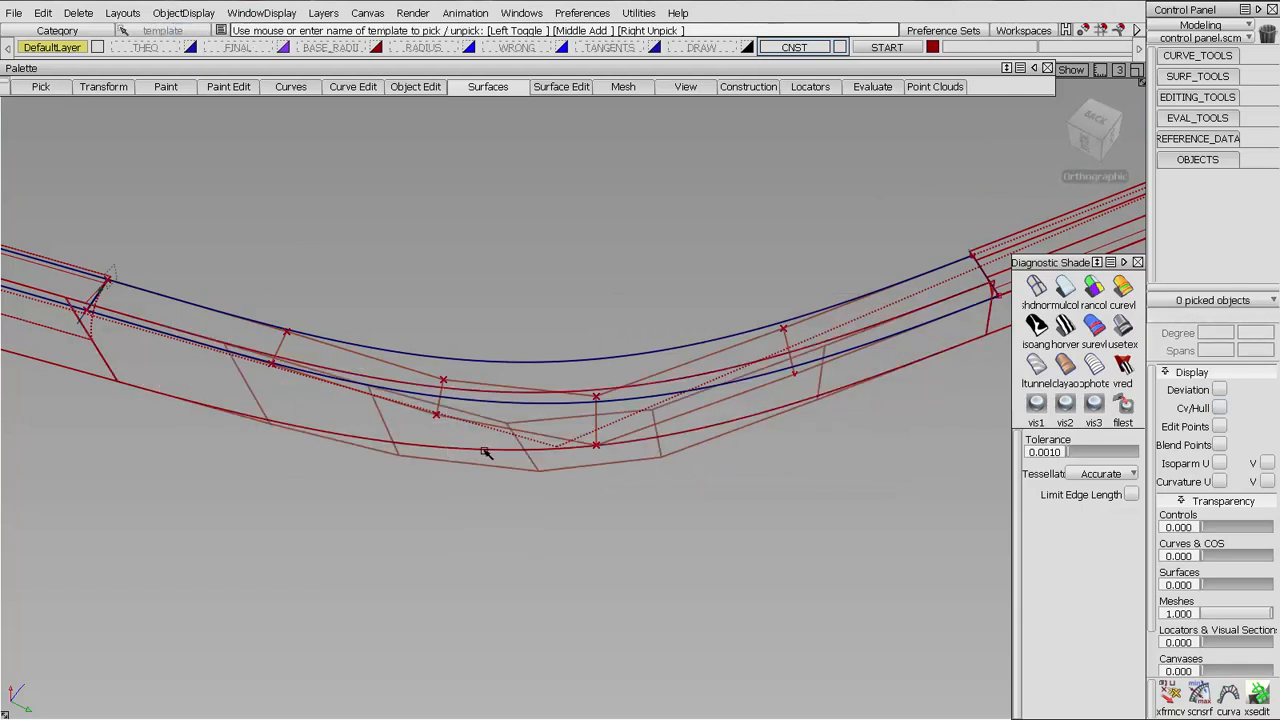
# Raise the corner blend's V degree to 6 and accept the change
pyautogui.keyDown('ctrl'); pyautogui.keyDown('shift'); pyautogui.moveTo(661, 403); pyautogui.dragTo(514, 386); pyautogui.keyUp('shift'); pyautogui.keyUp('ctrl')
pyautogui.click(511, 386)
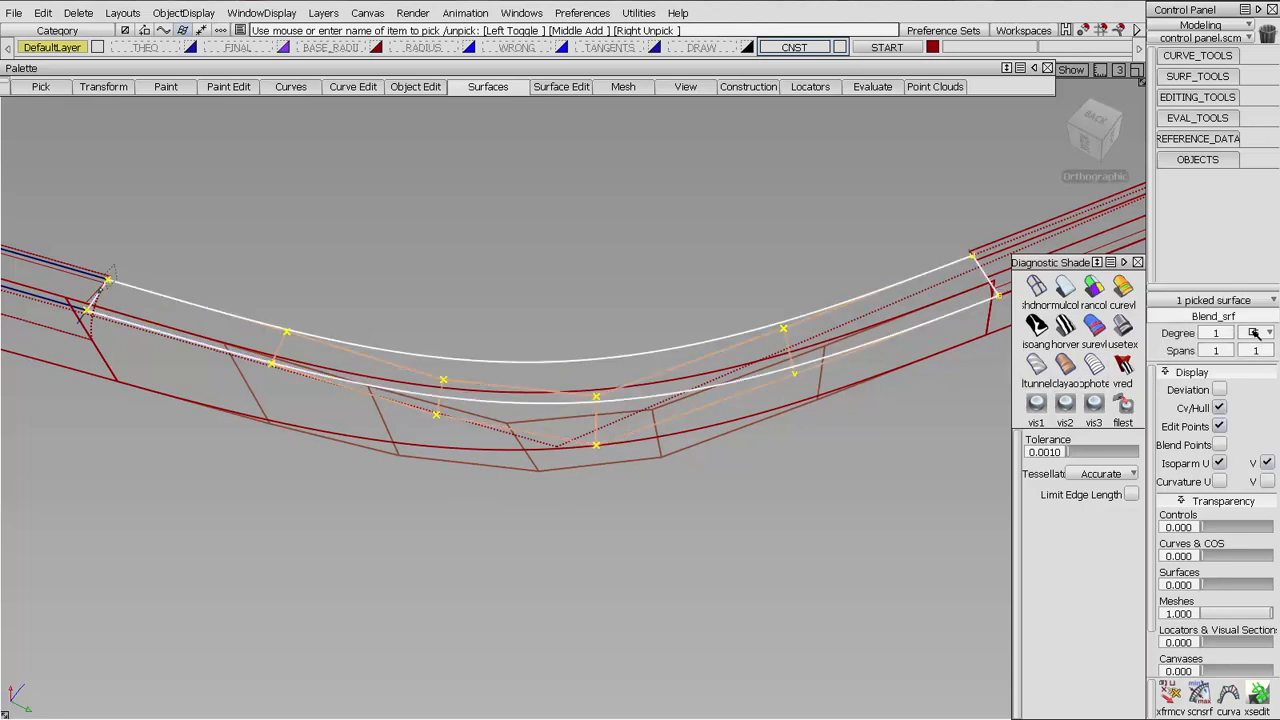
pyautogui.click(1268, 332)
pyautogui.click(1266, 464)
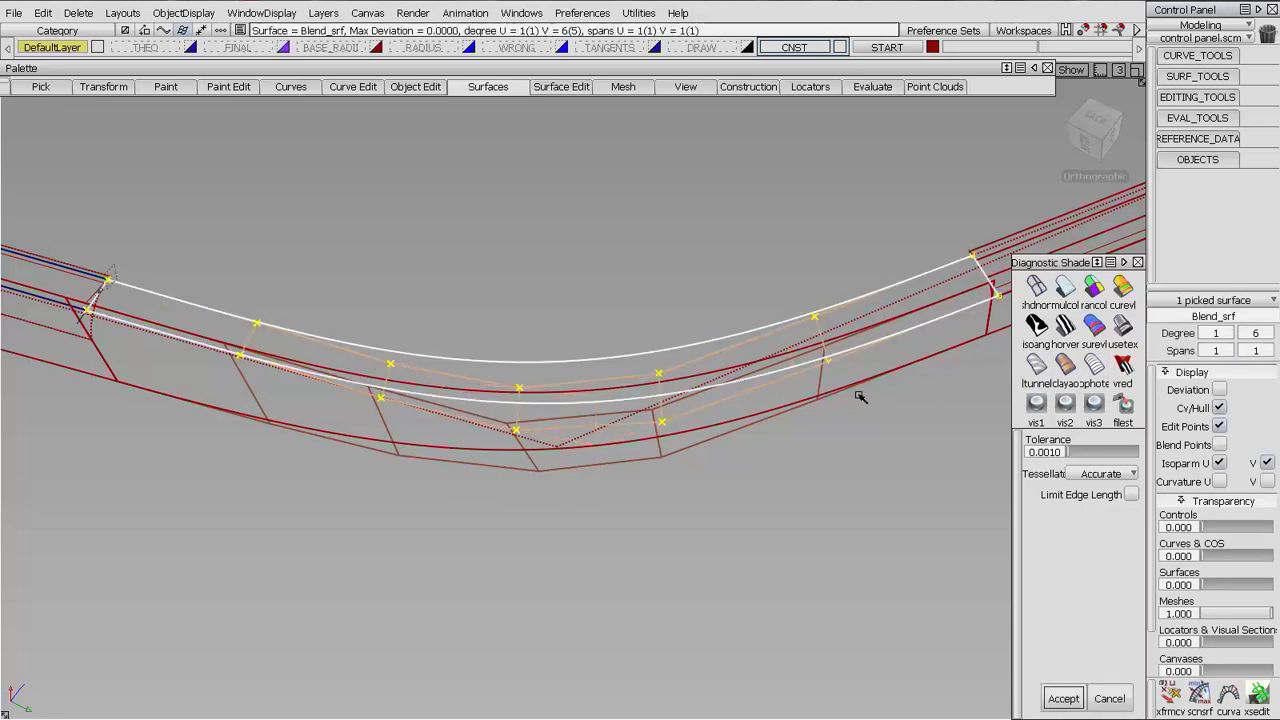
pyautogui.click(1063, 697)
# Slide the degree 6 blend's first interior CV row, opposite the blue surfaces, along its hull onto the wall's matching row
pyautogui.click(1168, 694)
pyautogui.keyDown('alt'); pyautogui.keyDown('shift'); pyautogui.moveTo(754, 440); pyautogui.dragTo(728, 444); pyautogui.keyUp('shift'); pyautogui.keyUp('alt')
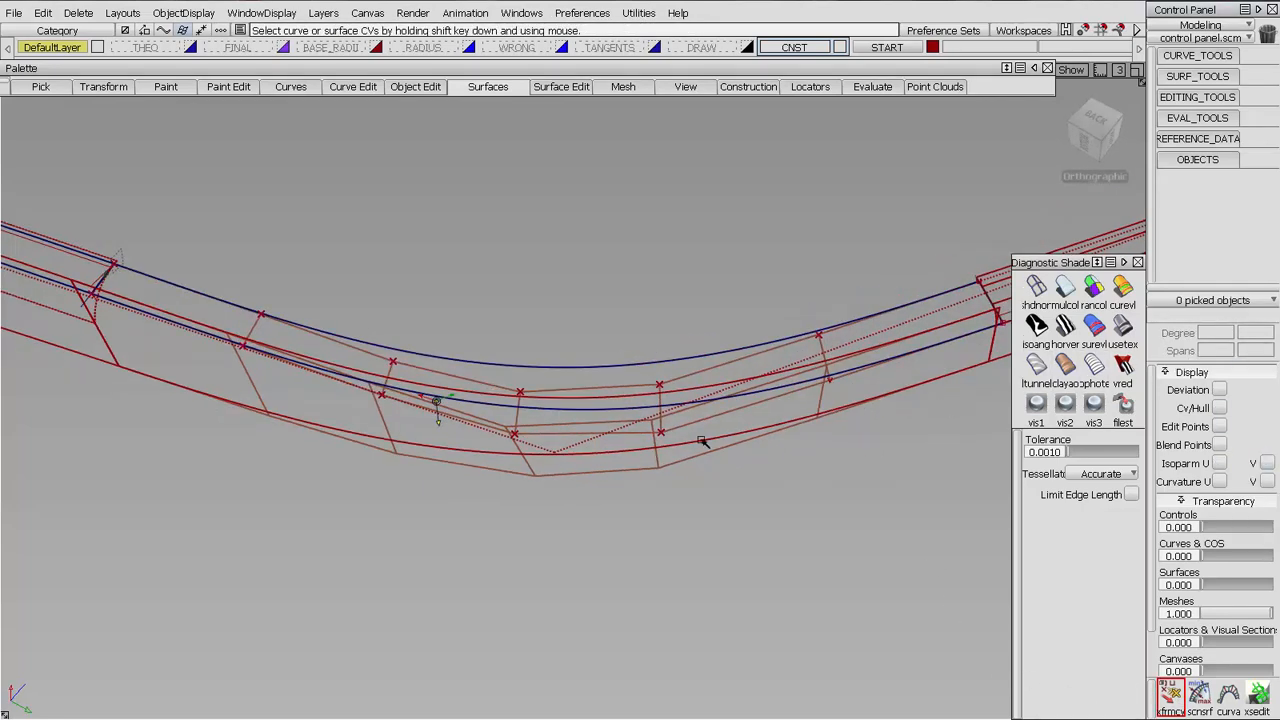
pyautogui.keyDown('alt'); pyautogui.keyDown('shift'); pyautogui.moveTo(703, 443); pyautogui.dragTo(500, 455, button='middle'); pyautogui.keyUp('shift'); pyautogui.keyUp('alt')
pyautogui.keyDown('alt'); pyautogui.keyDown('shift'); pyautogui.moveTo(500, 455); pyautogui.dragTo(661, 377, button='right'); pyautogui.keyUp('shift'); pyautogui.keyUp('alt')
pyautogui.keyDown('alt'); pyautogui.keyDown('shift'); pyautogui.moveTo(637, 374); pyautogui.dragTo(637, 404); pyautogui.keyUp('shift'); pyautogui.keyUp('alt')
pyautogui.click(657, 386)
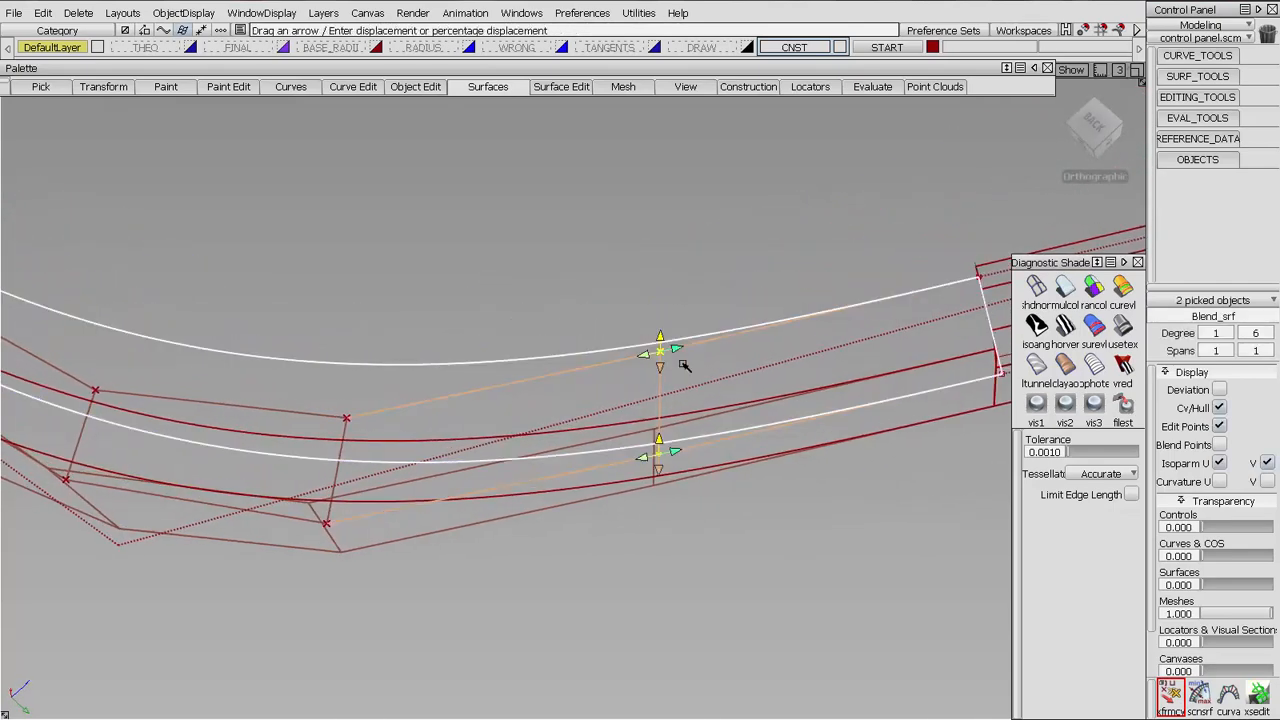
pyautogui.moveTo(680, 349); pyautogui.dragTo(573, 368)
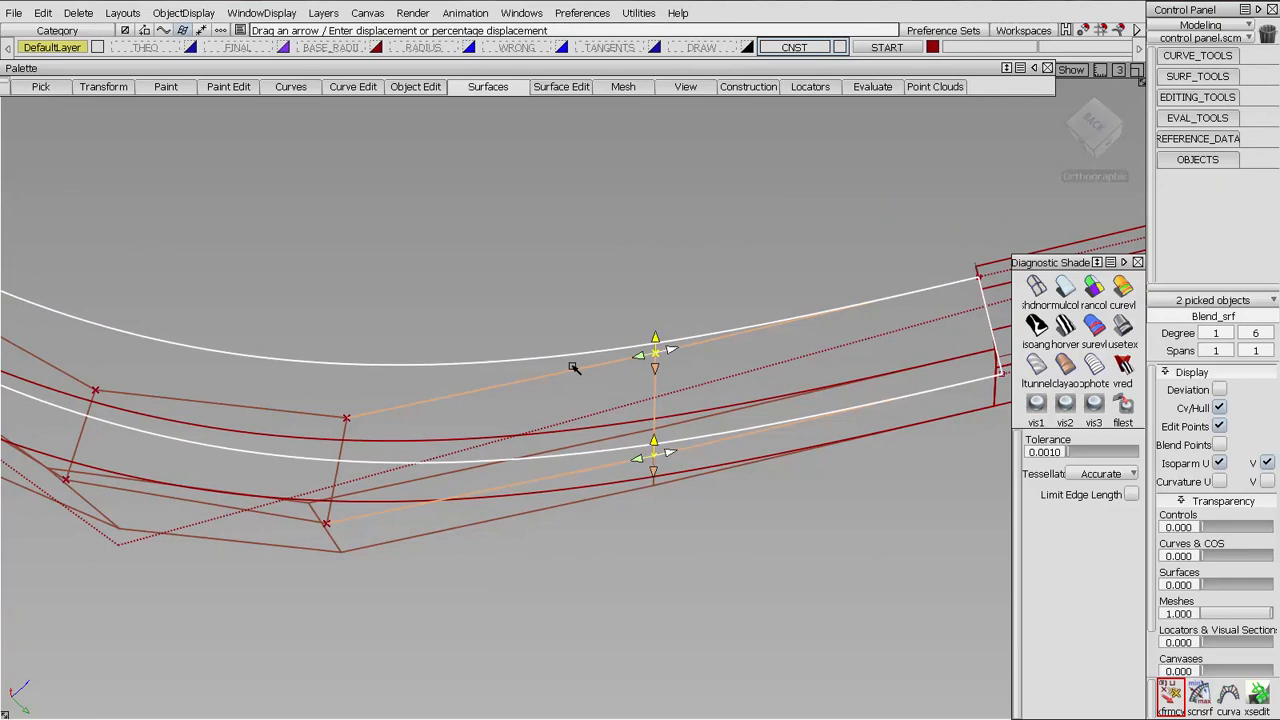
# Slide the degree 6 blend's second interior CV row along the hull to align with the wall's corner row
pyautogui.click(337, 461)
pyautogui.keyDown('alt'); pyautogui.keyDown('shift'); pyautogui.moveTo(340, 468); pyautogui.dragTo(580, 446, button='middle'); pyautogui.keyUp('shift'); pyautogui.keyUp('alt')
pyautogui.keyDown('alt'); pyautogui.keyDown('shift'); pyautogui.moveTo(580, 446); pyautogui.dragTo(387, 501); pyautogui.keyUp('shift'); pyautogui.keyUp('alt')
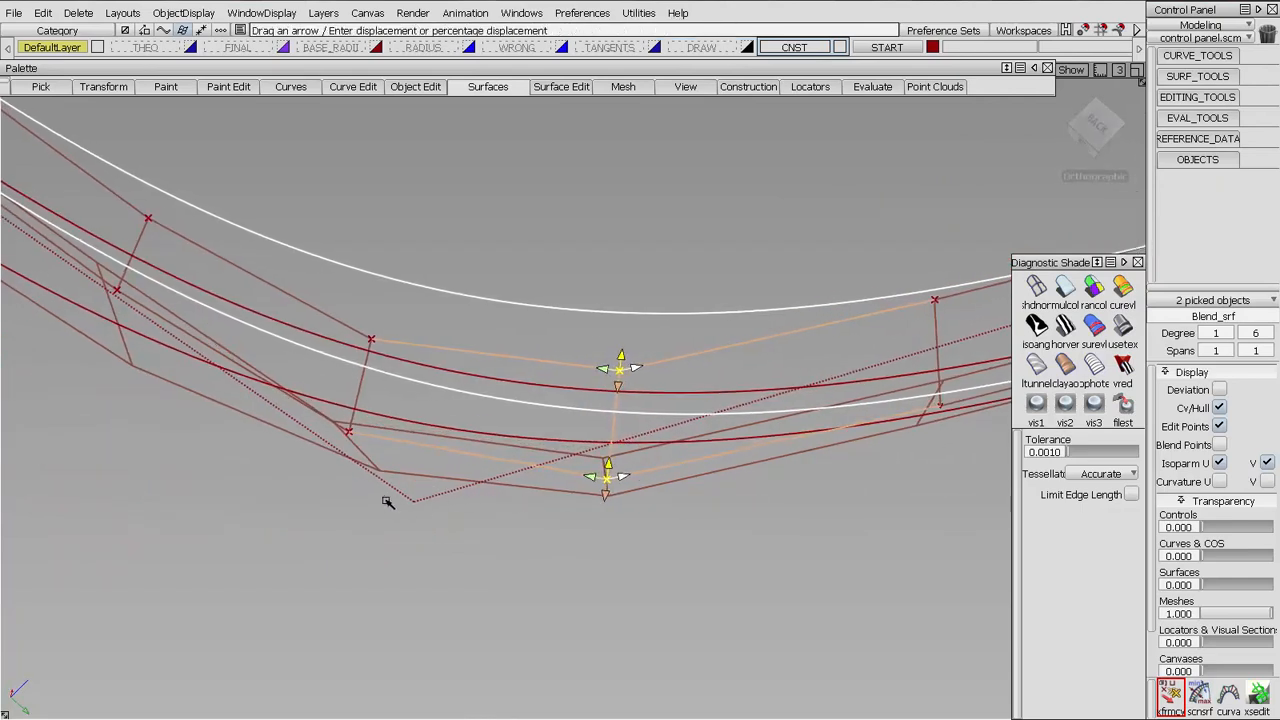
pyautogui.keyDown('alt'); pyautogui.keyDown('shift'); pyautogui.moveTo(564, 477); pyautogui.dragTo(625, 487); pyautogui.keyUp('shift'); pyautogui.keyUp('alt')
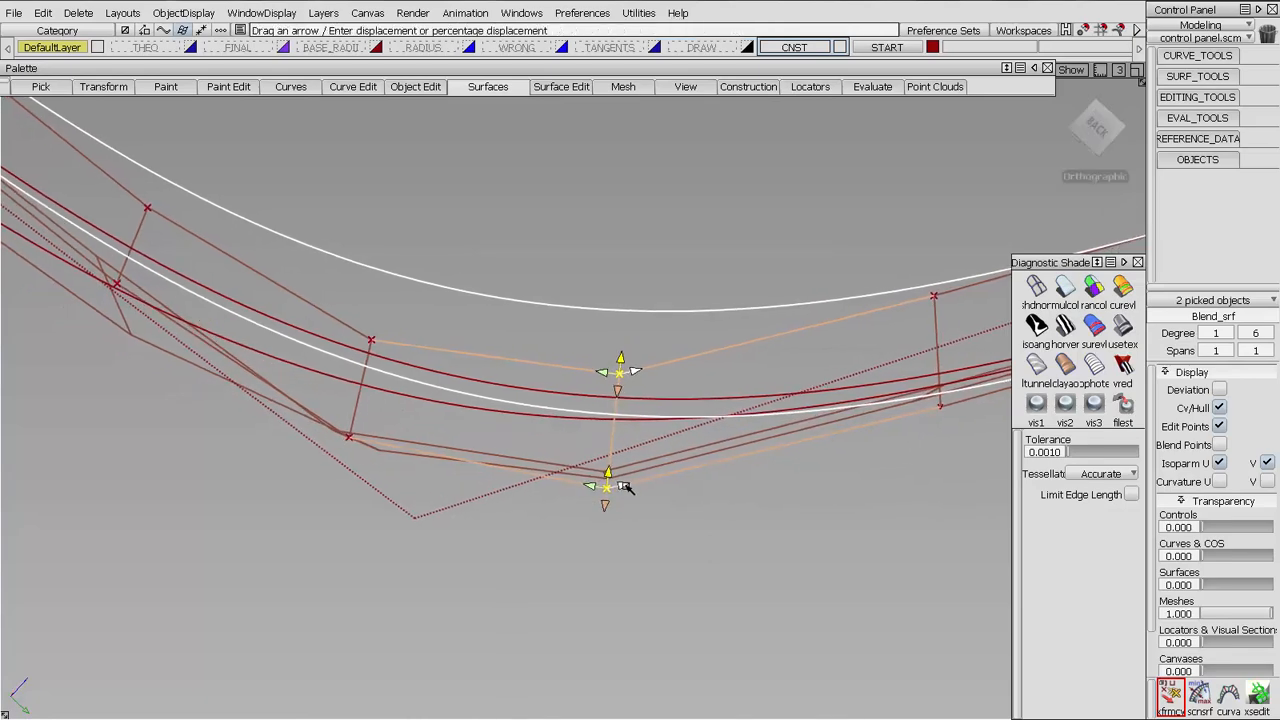
# Slide the blend's third and fourth interior CV rows along the hull to align with the wall surface's rows
pyautogui.keyDown('alt'); pyautogui.keyDown('shift'); pyautogui.moveTo(417, 423); pyautogui.dragTo(555, 360); pyautogui.keyUp('shift'); pyautogui.keyUp('alt')
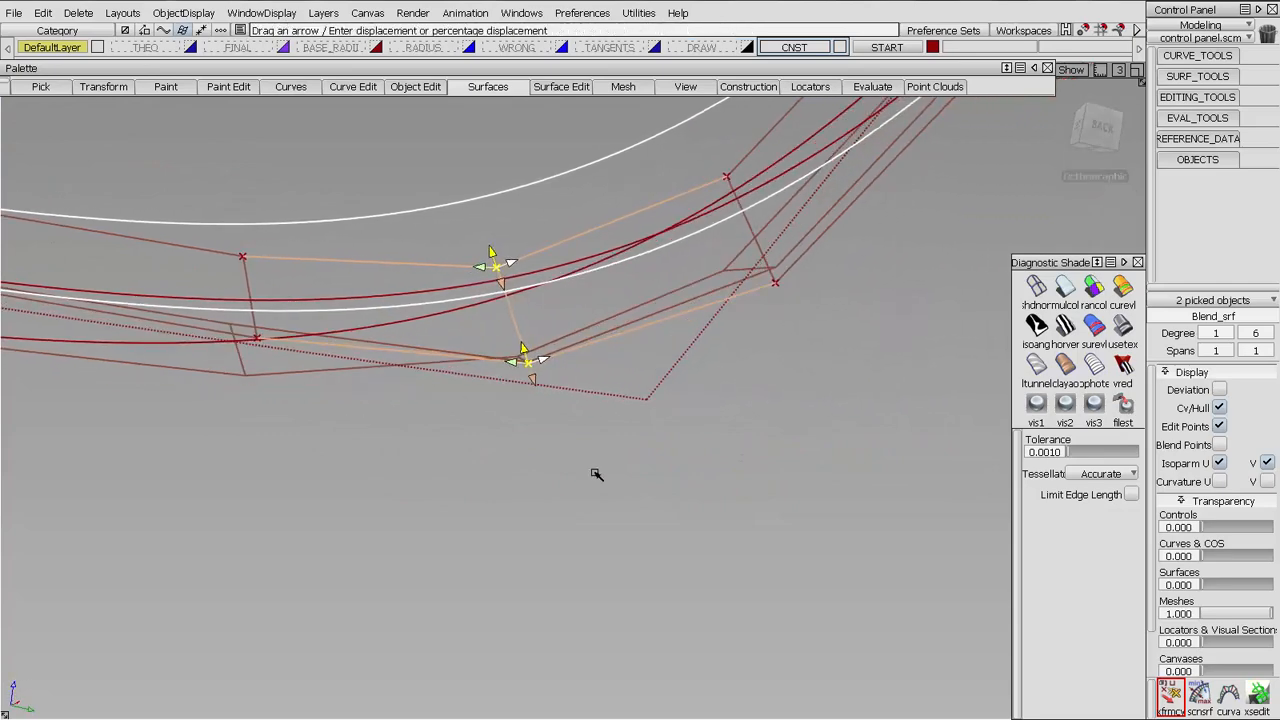
pyautogui.keyDown('alt'); pyautogui.keyDown('shift'); pyautogui.moveTo(597, 477); pyautogui.dragTo(408, 395); pyautogui.keyUp('shift'); pyautogui.keyUp('alt')
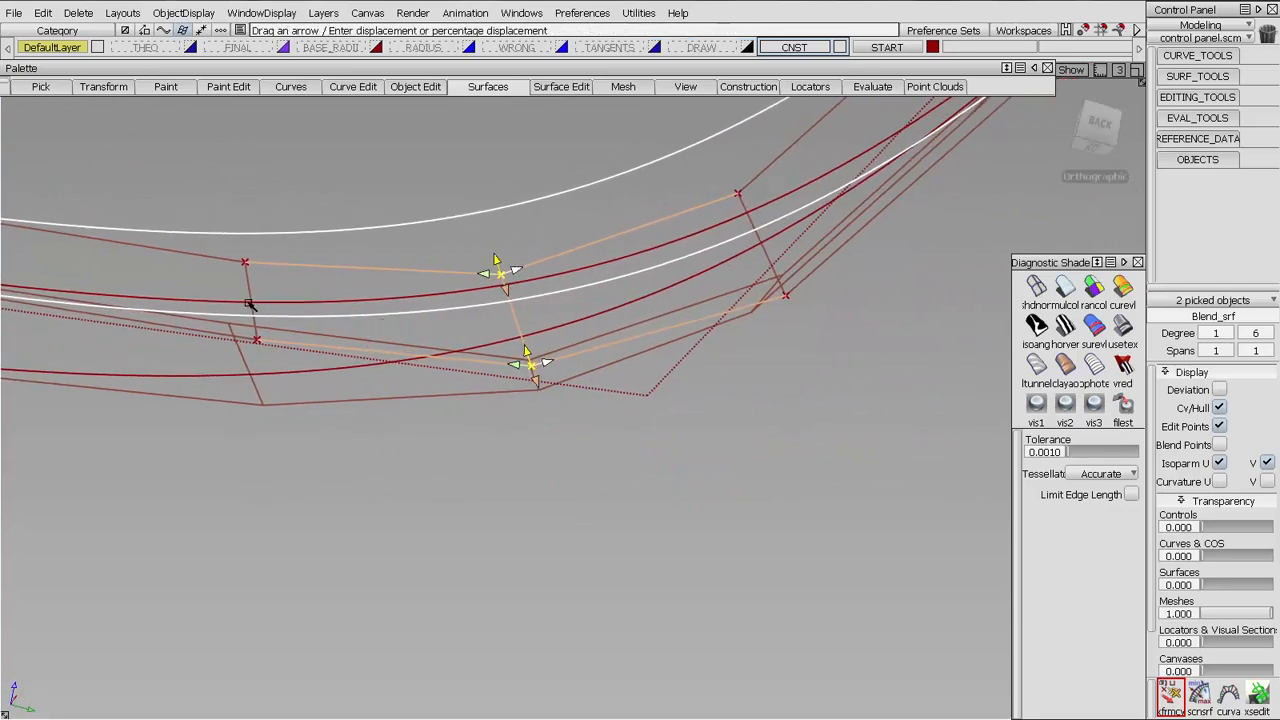
pyautogui.click(246, 314)
pyautogui.moveTo(228, 266); pyautogui.dragTo(4, 236)
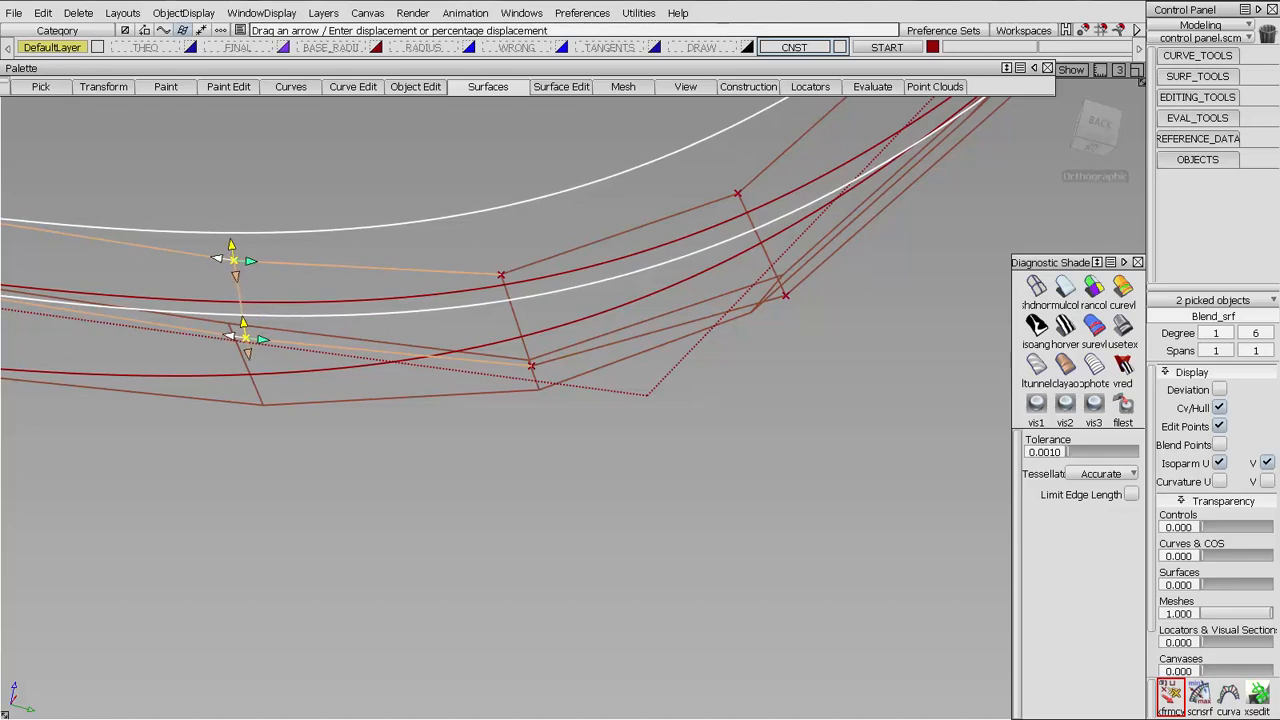
pyautogui.moveTo(619, 542); pyautogui.dragTo(388, 525)
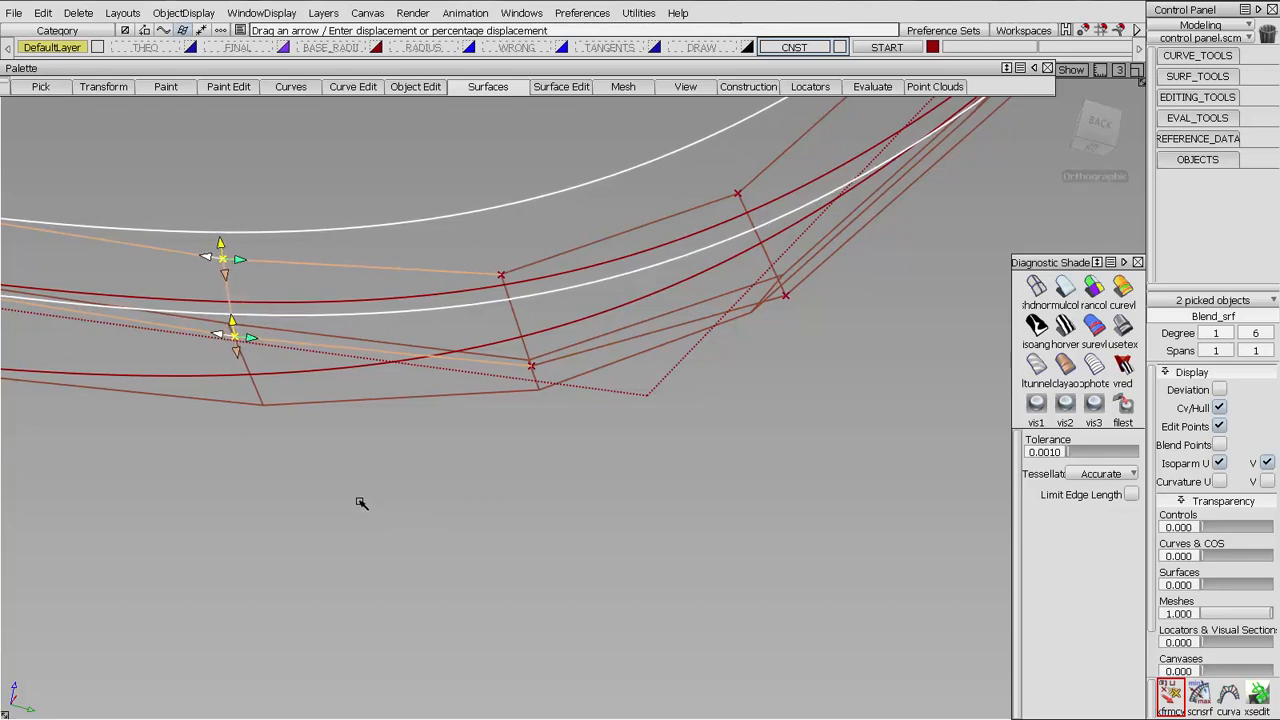
# Align the blend's last interior CV row, nearest the blue surfaces, with the wall's row and turn off the control hulls
pyautogui.keyDown('alt'); pyautogui.keyDown('shift'); pyautogui.moveTo(290, 370); pyautogui.dragTo(654, 452, button='middle'); pyautogui.keyUp('shift'); pyautogui.keyUp('alt')
pyautogui.click(704, 423)
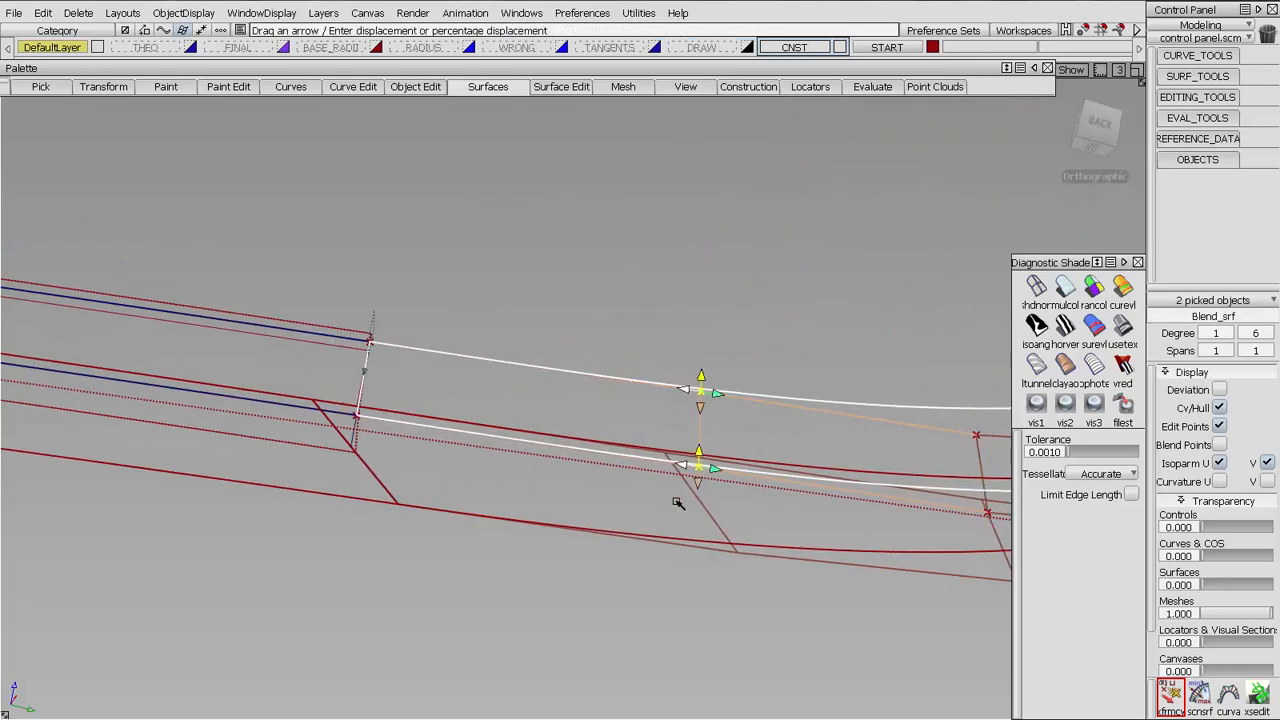
pyautogui.keyDown('alt'); pyautogui.keyDown('shift'); pyautogui.moveTo(677, 505); pyautogui.dragTo(250, 421); pyautogui.keyUp('shift'); pyautogui.keyUp('alt')
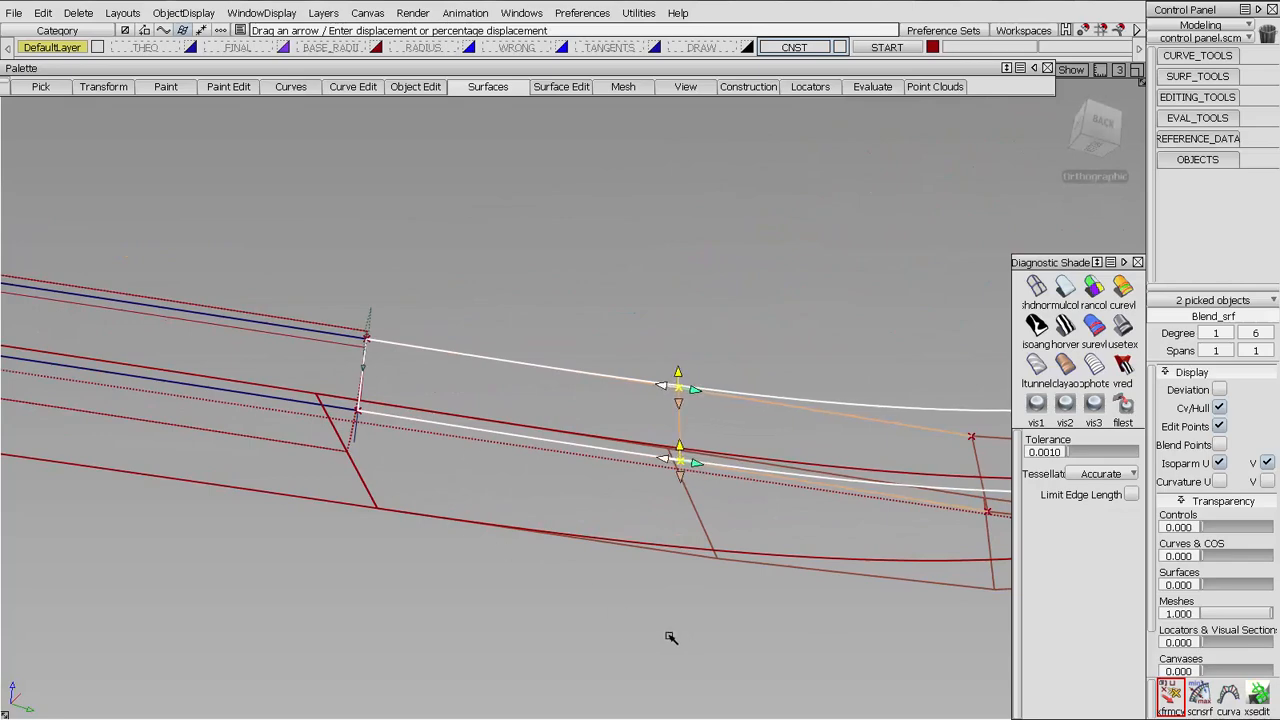
pyautogui.moveTo(669, 634); pyautogui.dragTo(703, 360)
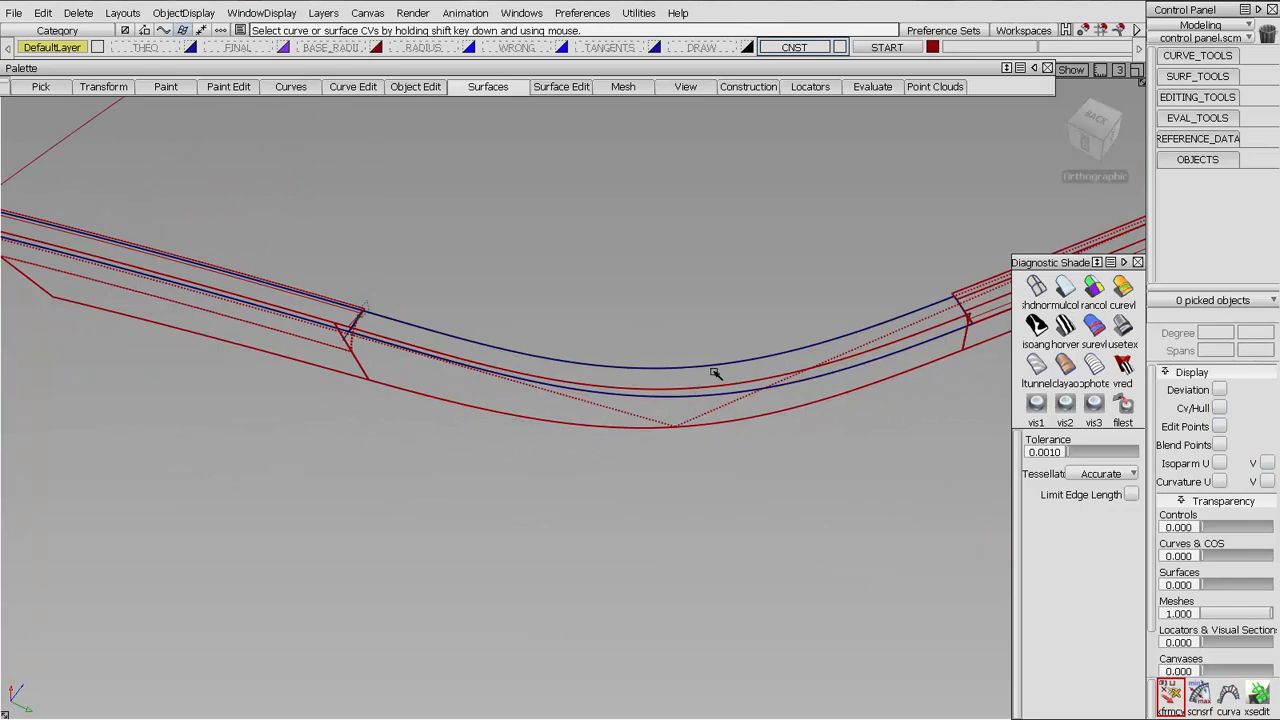
pyautogui.hotkey('alt', 'shift')
pyautogui.keyDown('alt'); pyautogui.keyDown('shift'); pyautogui.moveTo(795, 400); pyautogui.dragTo(730, 423); pyautogui.keyUp('shift'); pyautogui.keyUp('alt')
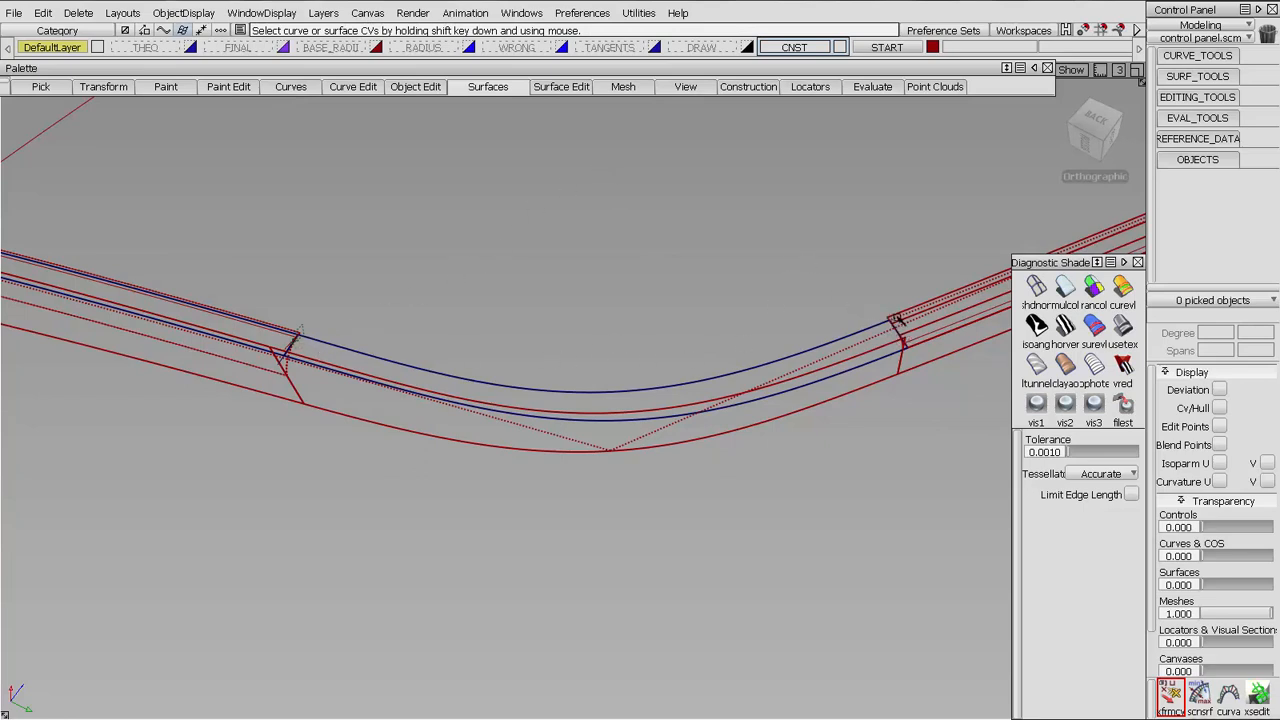
# Shade the radius surfaces on both sides of the corner opening in random colours
pyautogui.keyDown('alt'); pyautogui.keyDown('shift'); pyautogui.moveTo(526, 429); pyautogui.dragTo(520, 410, button='right'); pyautogui.keyUp('shift'); pyautogui.keyUp('alt')
pyautogui.keyDown('alt'); pyautogui.keyDown('shift'); pyautogui.moveTo(515, 426); pyautogui.dragTo(177, 500, button='middle'); pyautogui.keyUp('shift'); pyautogui.keyUp('alt')
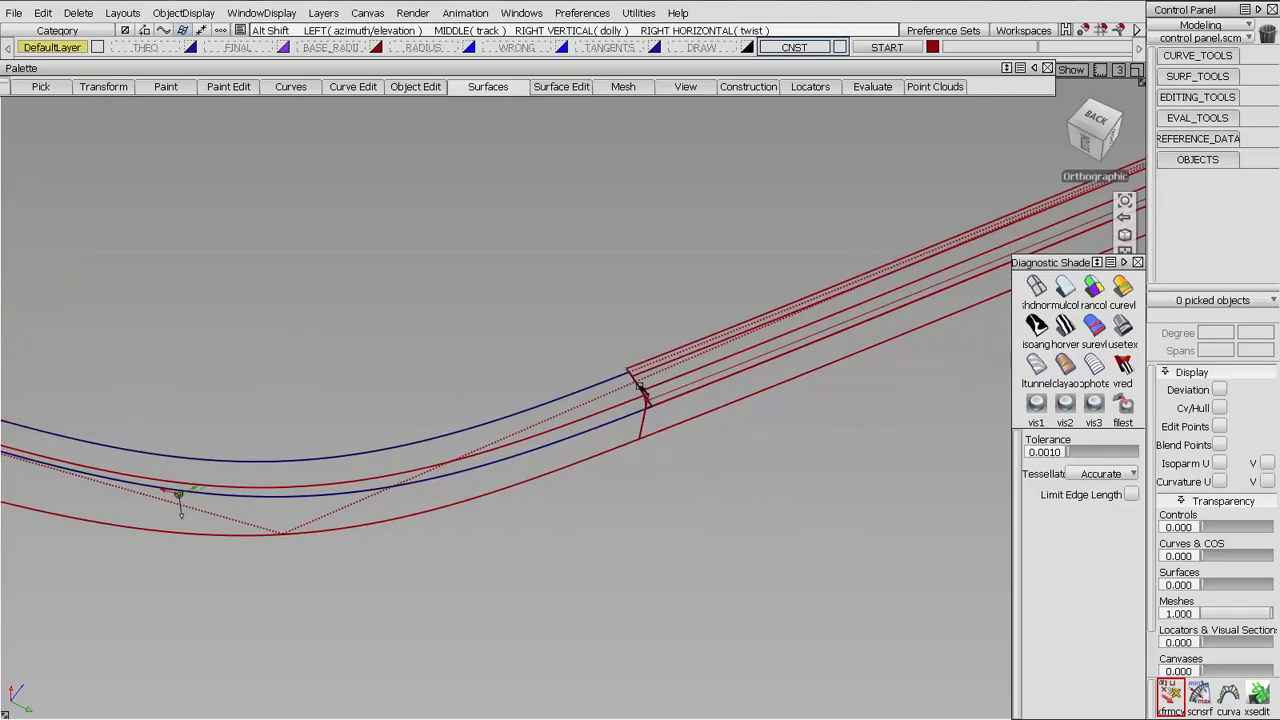
pyautogui.keyDown('alt'); pyautogui.keyDown('shift'); pyautogui.moveTo(666, 394); pyautogui.dragTo(700, 250, button='right'); pyautogui.keyUp('shift'); pyautogui.keyUp('alt')
pyautogui.click(773, 317)
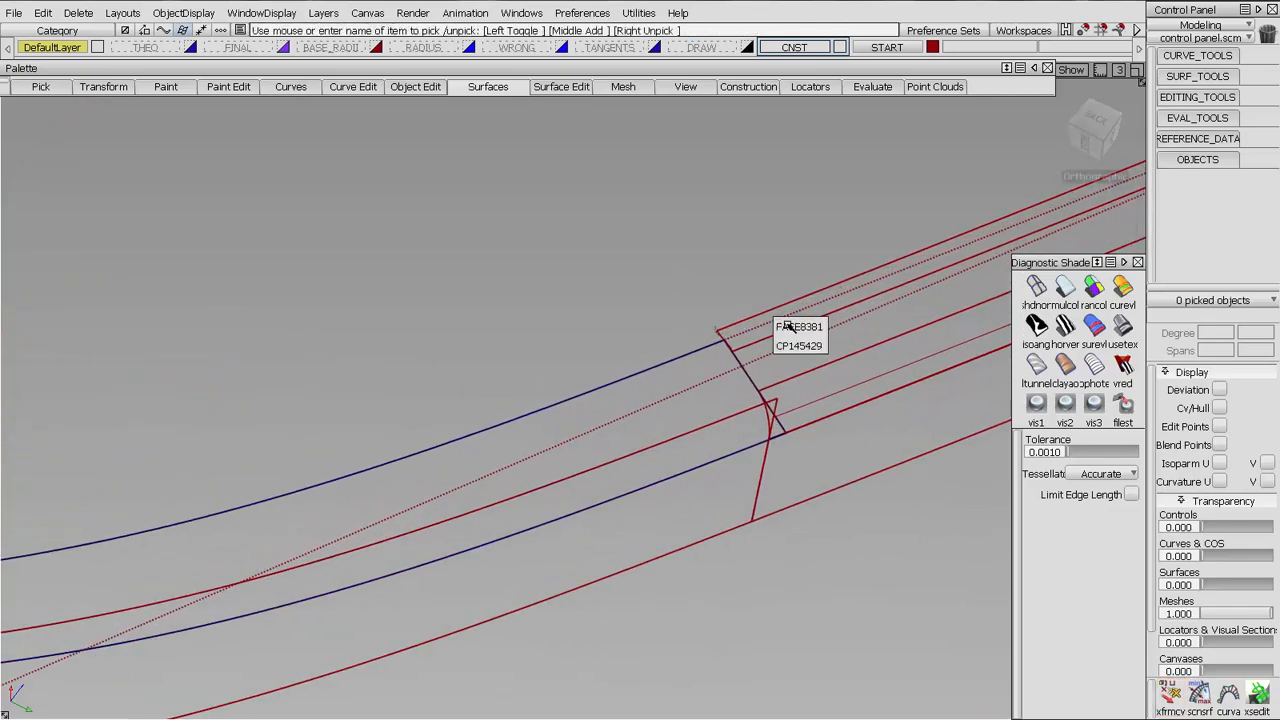
pyautogui.click(789, 343)
pyautogui.click(773, 393)
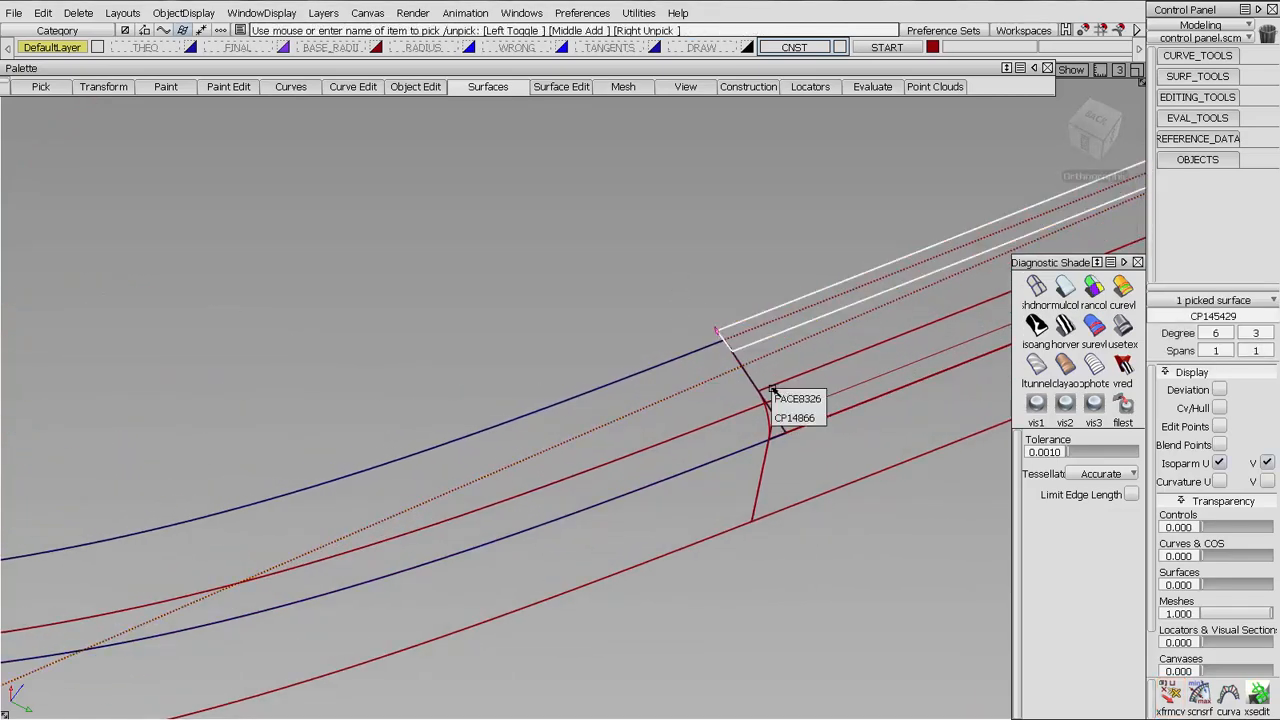
pyautogui.click(796, 419)
pyautogui.keyDown('alt'); pyautogui.keyDown('shift'); pyautogui.moveTo(550, 314); pyautogui.dragTo(330, 410, button='right'); pyautogui.keyUp('shift'); pyautogui.keyUp('alt')
pyautogui.keyDown('alt'); pyautogui.keyDown('shift'); pyautogui.moveTo(230, 420); pyautogui.dragTo(775, 386, button='middle'); pyautogui.keyUp('shift'); pyautogui.keyUp('alt')
pyautogui.click(126, 366)
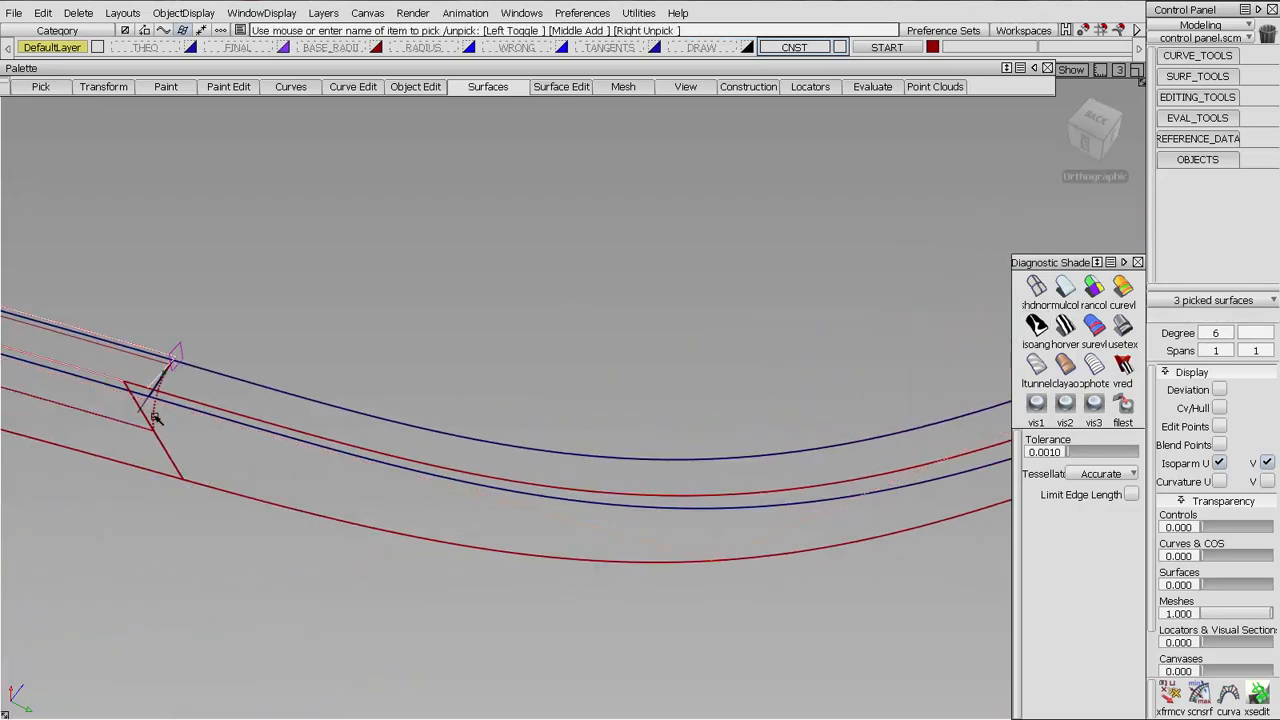
pyautogui.click(137, 370)
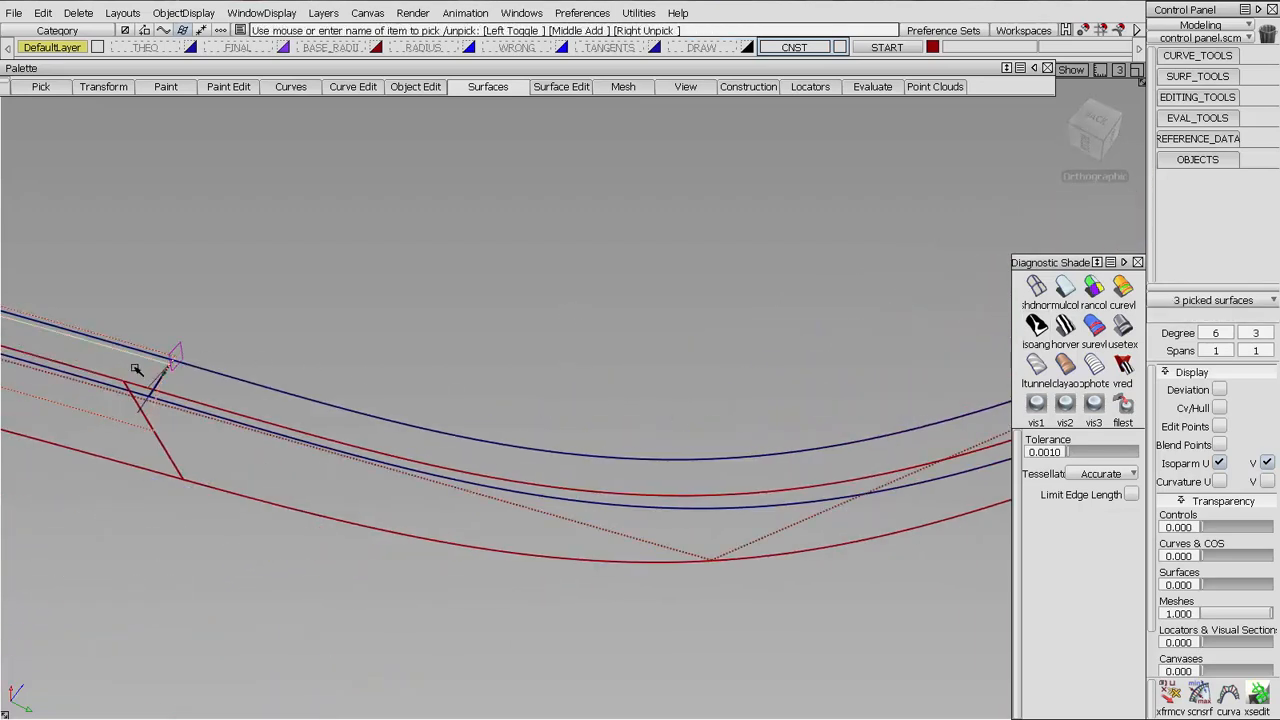
pyautogui.click(1096, 286)
# Start a blend curve at the green surface's lower end corner and set its point to follow the geometry direction
pyautogui.keyDown('alt'); pyautogui.keyDown('shift'); pyautogui.moveTo(586, 291); pyautogui.dragTo(574, 394, button='right'); pyautogui.keyUp('shift'); pyautogui.keyUp('alt')
pyautogui.keyDown('alt'); pyautogui.keyDown('shift'); pyautogui.moveTo(574, 394); pyautogui.dragTo(482, 350, button='middle'); pyautogui.keyUp('shift'); pyautogui.keyUp('alt')
pyautogui.keyDown('ctrl'); pyautogui.keyDown('shift'); pyautogui.moveTo(640, 463); pyautogui.dragTo(646, 381); pyautogui.keyUp('shift'); pyautogui.keyUp('ctrl')
pyautogui.click(1207, 58)
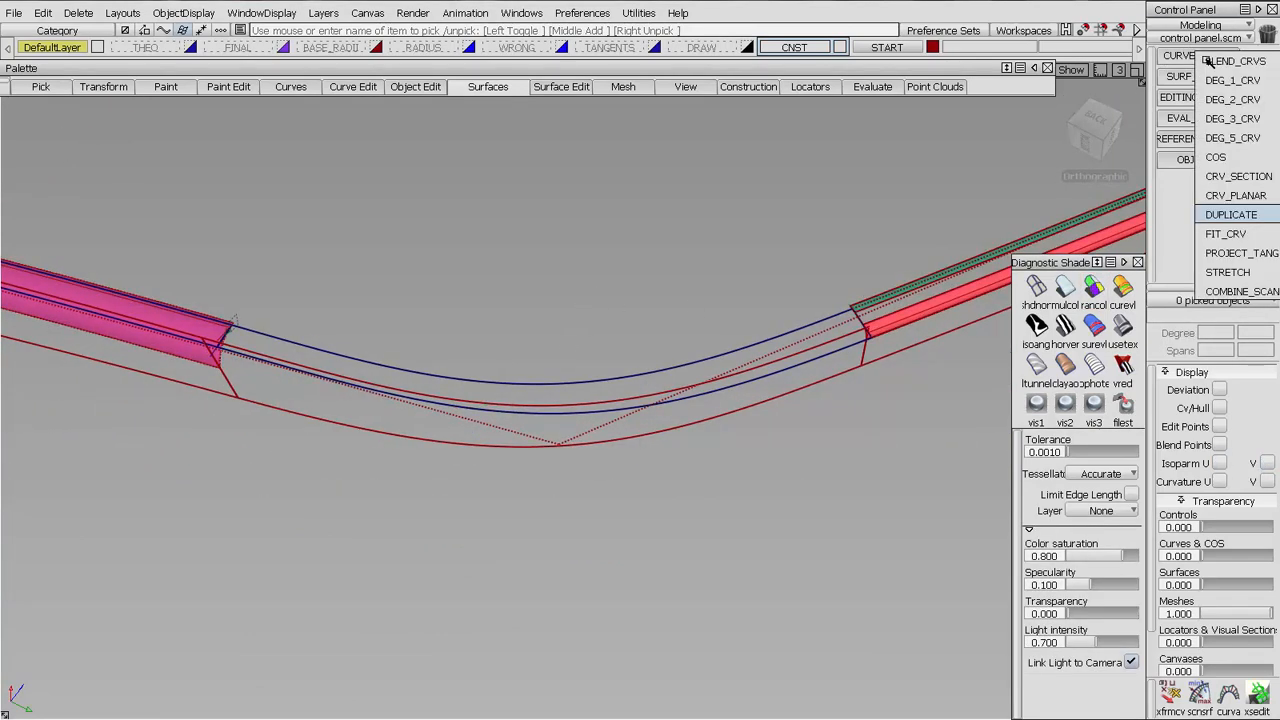
pyautogui.click(1212, 61)
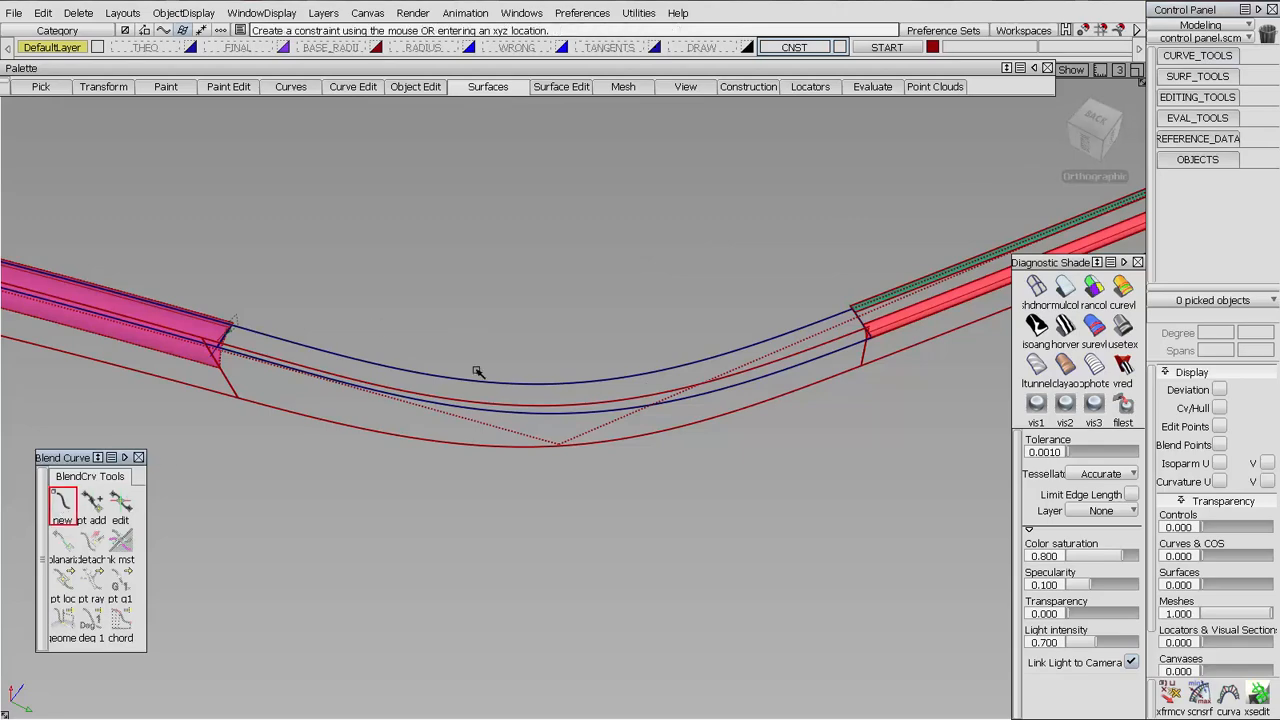
pyautogui.keyDown('alt'); pyautogui.keyDown('shift'); pyautogui.moveTo(812, 345); pyautogui.dragTo(754, 414); pyautogui.keyUp('shift'); pyautogui.keyUp('alt')
pyautogui.keyDown('alt'); pyautogui.keyDown('shift'); pyautogui.moveTo(754, 414); pyautogui.dragTo(480, 515, button='middle'); pyautogui.keyUp('shift'); pyautogui.keyUp('alt')
pyautogui.keyDown('alt'); pyautogui.keyDown('shift'); pyautogui.moveTo(480, 515); pyautogui.dragTo(690, 240, button='right'); pyautogui.keyUp('shift'); pyautogui.keyUp('alt')
pyautogui.moveTo(650, 528); pyautogui.dragTo(733, 557)
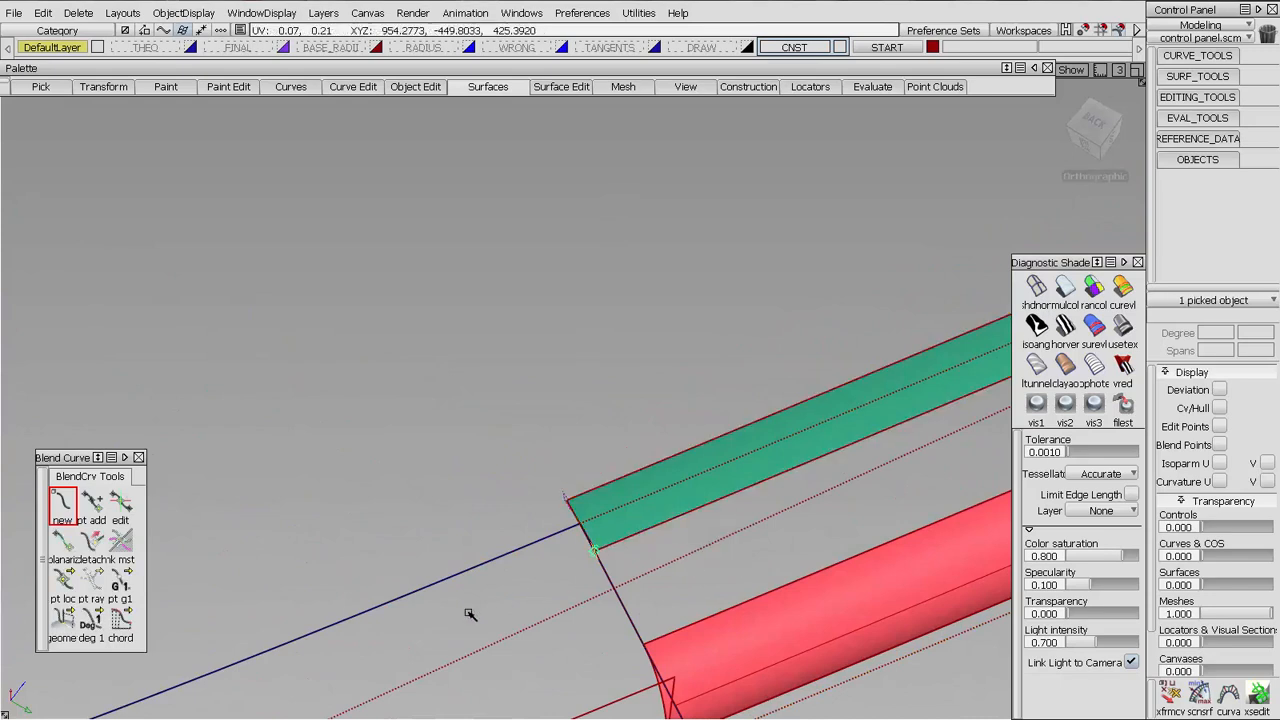
pyautogui.click(59, 587)
pyautogui.moveTo(68, 583); pyautogui.dragTo(150, 583)
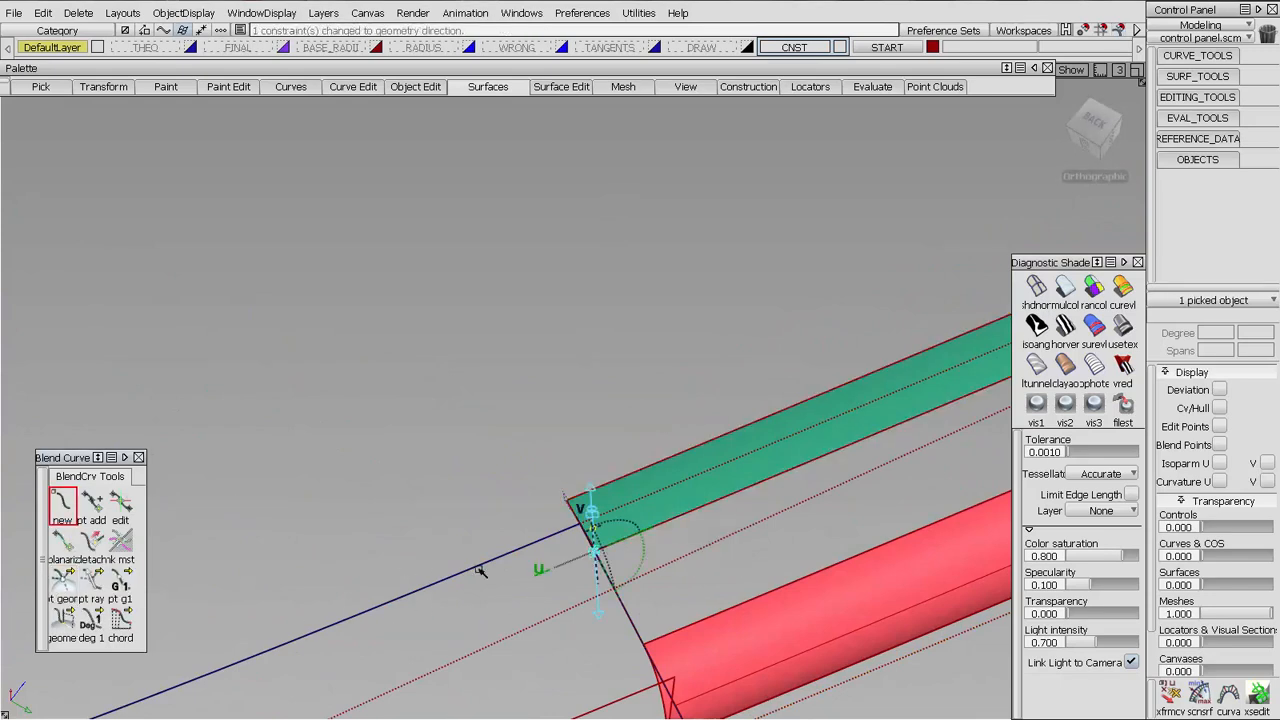
# End the blend curve on the magenta surface's edge, at the upper corner facing the opening
pyautogui.keyDown('alt'); pyautogui.keyDown('shift'); pyautogui.moveTo(537, 429); pyautogui.dragTo(451, 391); pyautogui.keyUp('shift'); pyautogui.keyUp('alt')
pyautogui.click(384, 329)
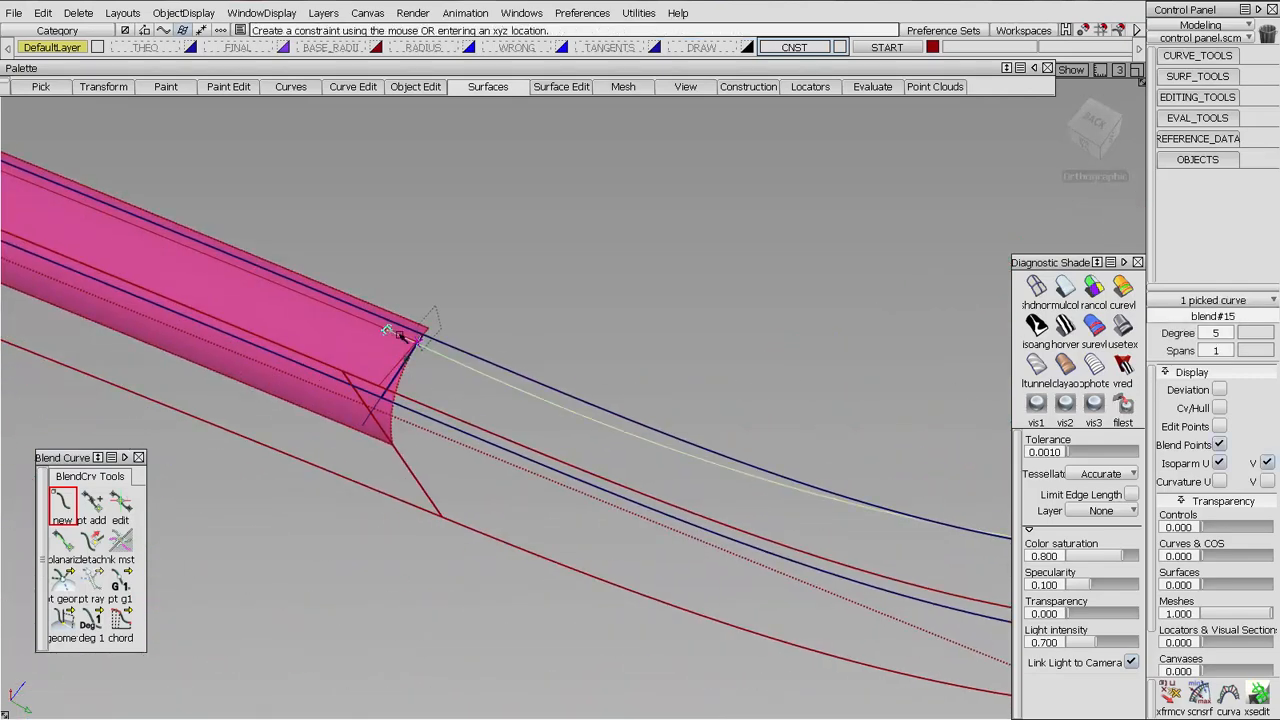
pyautogui.click(418, 342)
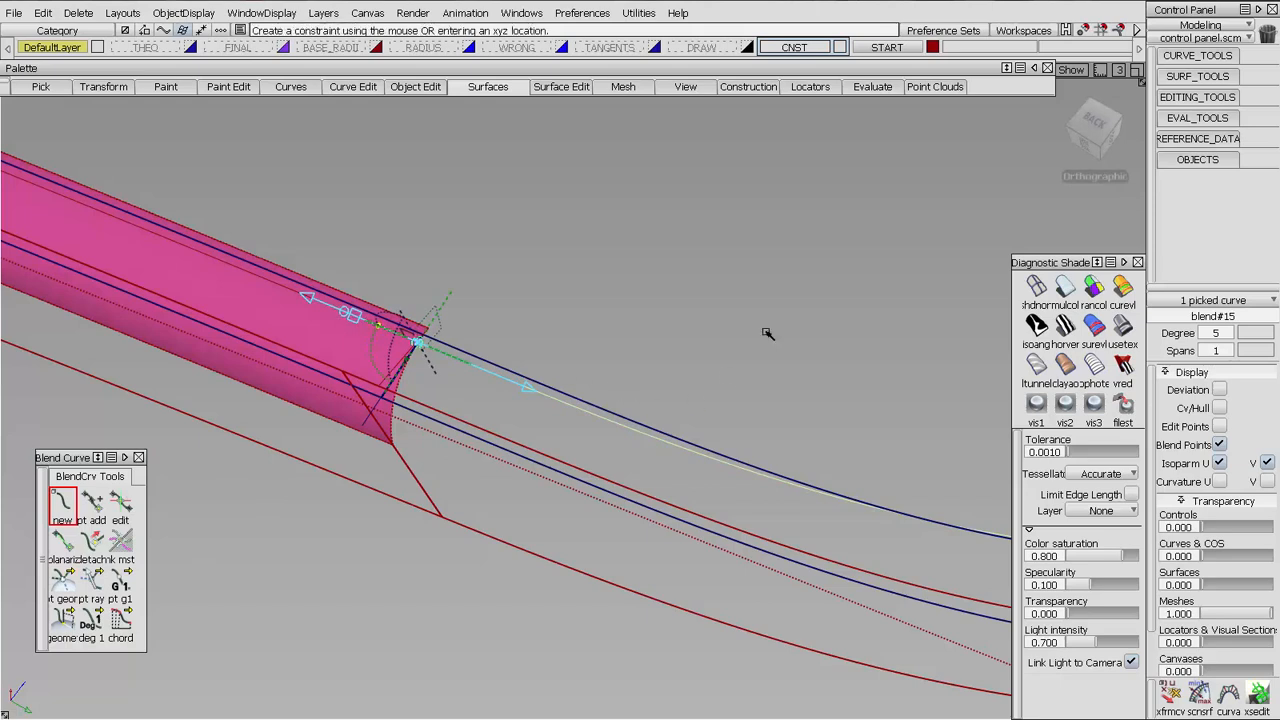
# Display the blend curve's CVs and hull, and lengthen its tangents at both ends together
pyautogui.keyDown('alt'); pyautogui.keyDown('shift'); pyautogui.moveTo(766, 331); pyautogui.dragTo(1150, 400, button='right'); pyautogui.keyUp('shift'); pyautogui.keyUp('alt')
pyautogui.keyDown('alt'); pyautogui.keyDown('shift'); pyautogui.moveTo(1150, 400); pyautogui.dragTo(870, 345, button='middle'); pyautogui.keyUp('shift'); pyautogui.keyUp('alt')
pyautogui.click(1220, 407)
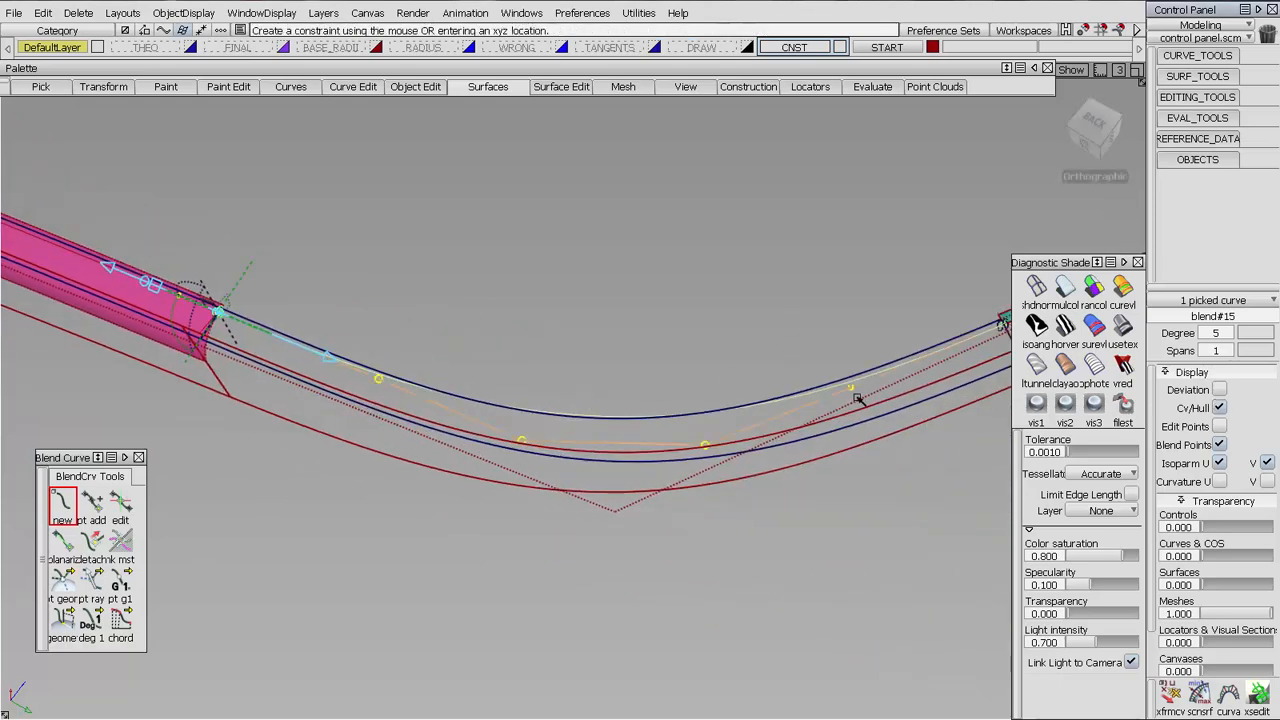
pyautogui.keyDown('alt'); pyautogui.keyDown('shift'); pyautogui.moveTo(795, 437); pyautogui.dragTo(720, 467, button='middle'); pyautogui.keyUp('shift'); pyautogui.keyUp('alt')
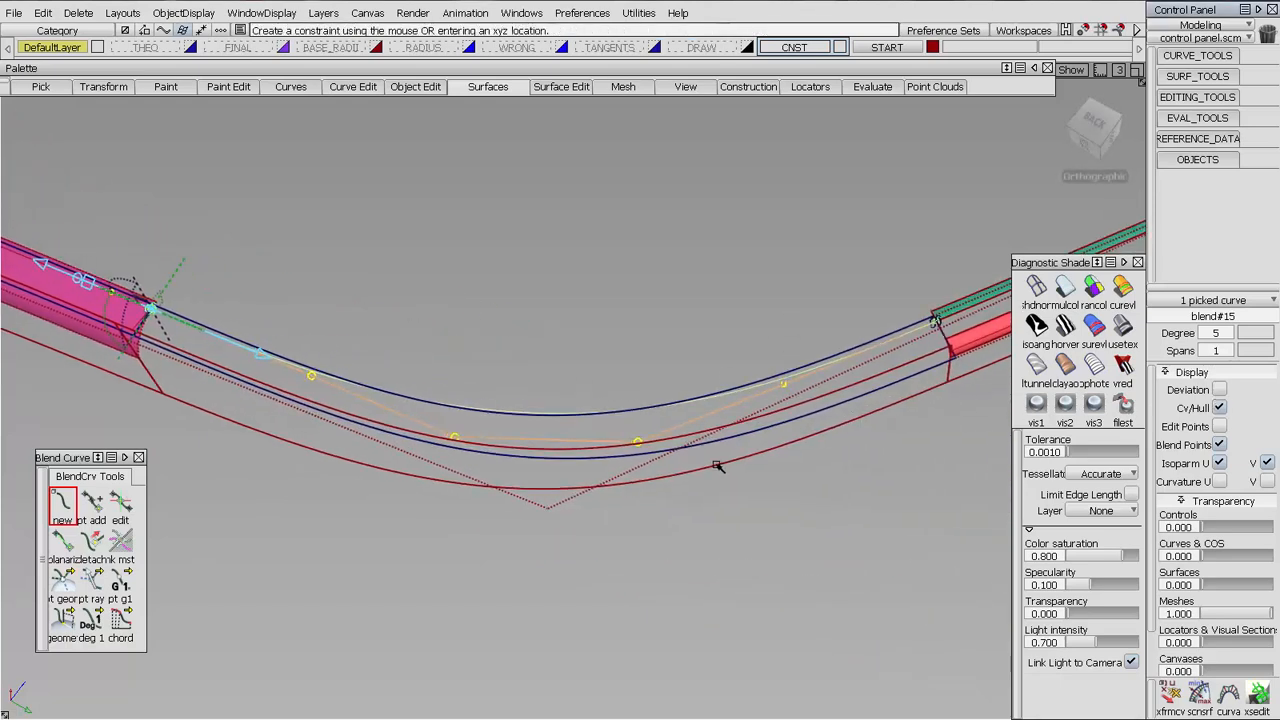
pyautogui.click(118, 512)
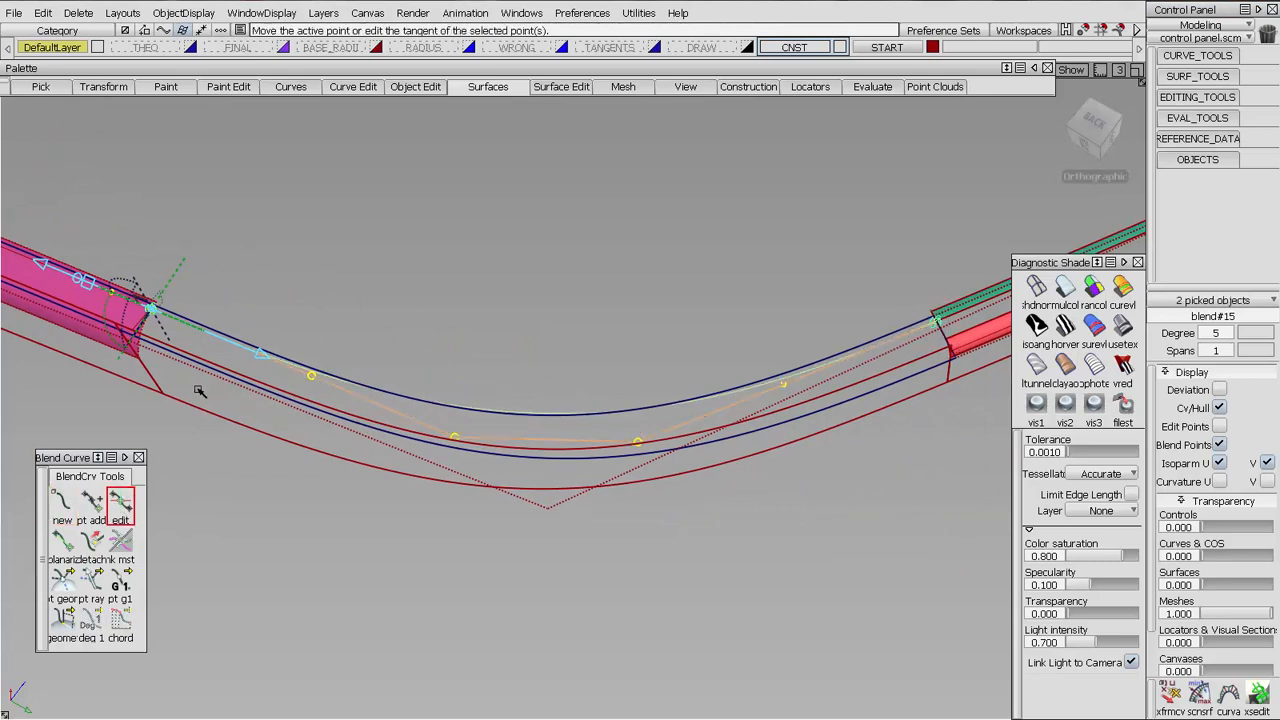
pyautogui.moveTo(87, 283); pyautogui.dragTo(181, 285)
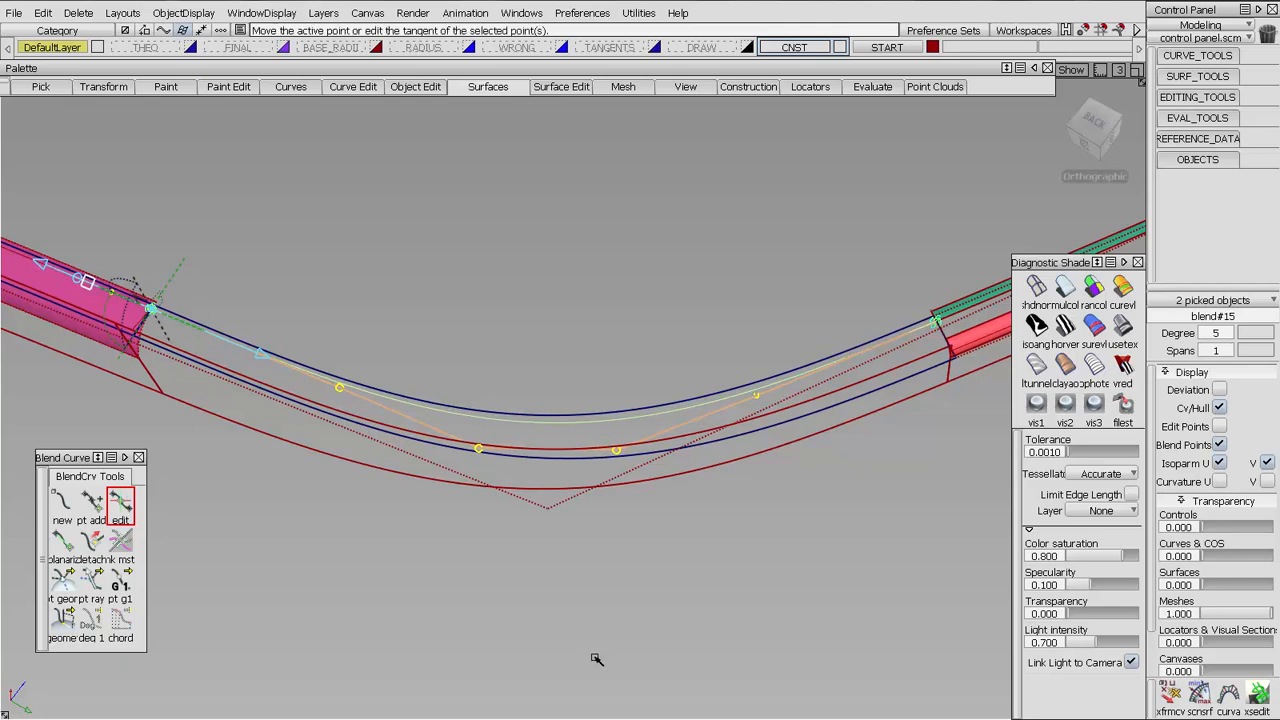
pyautogui.click(613, 501)
# Create a second blend curve from the magenta surface's corner to the red surface's upper edge, with geometry direction at the magenta end
pyautogui.click(62, 500)
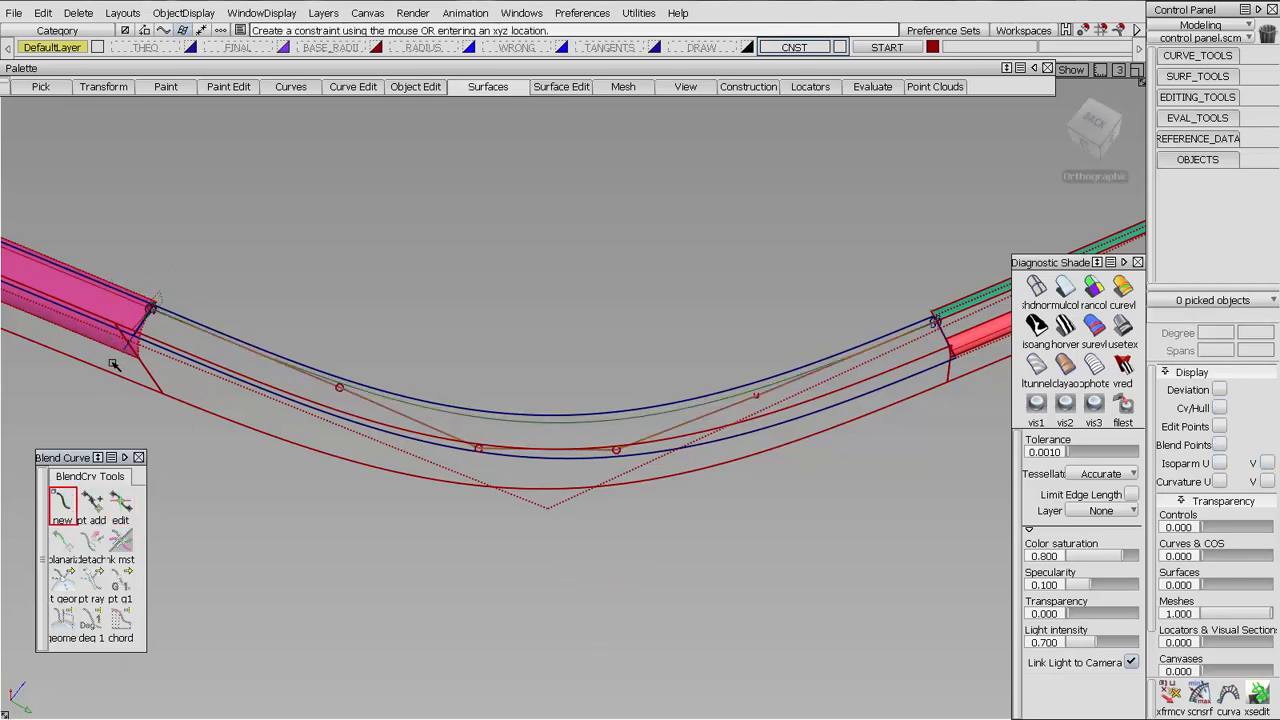
pyautogui.moveTo(121, 298); pyautogui.dragTo(246, 321)
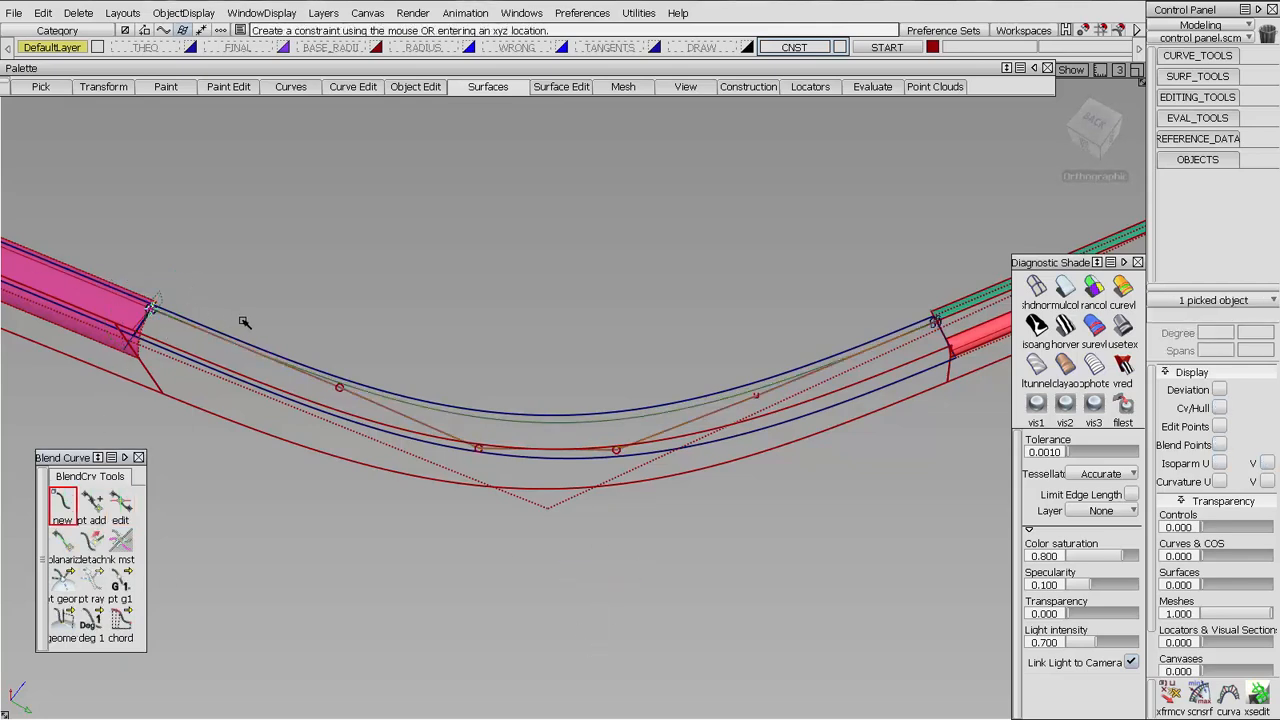
pyautogui.click(65, 581)
pyautogui.click(974, 329)
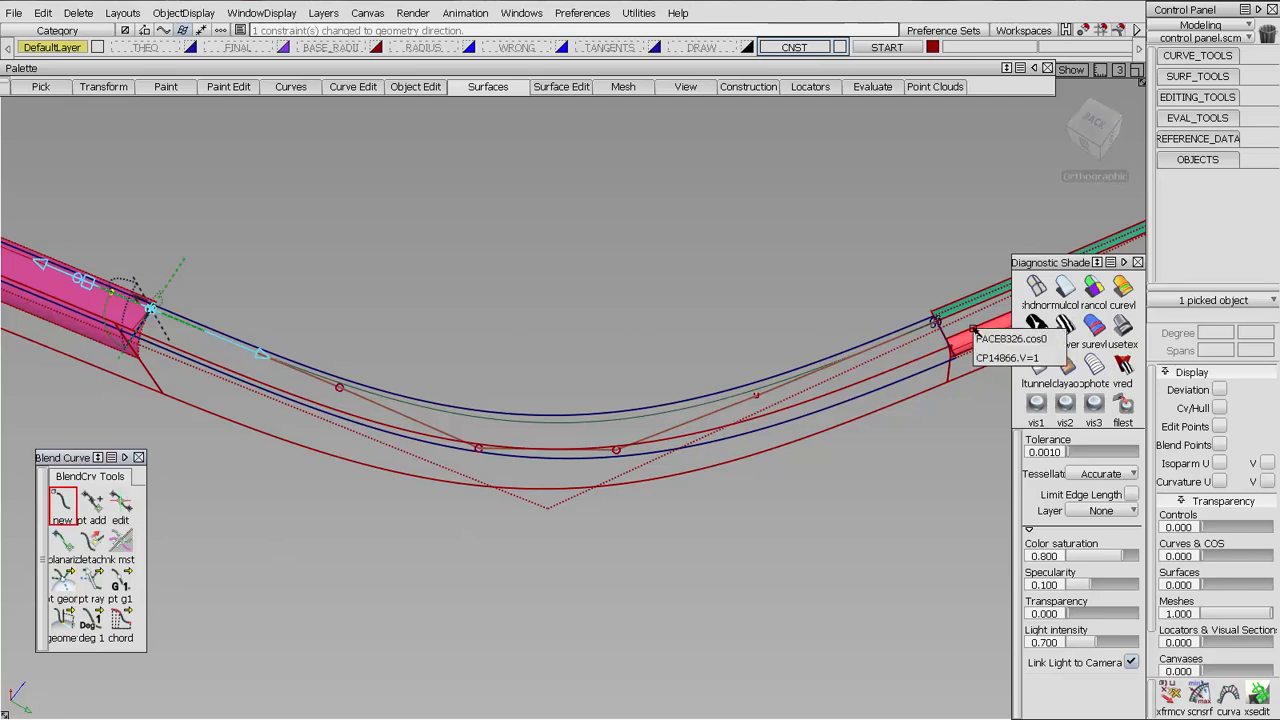
pyautogui.click(1052, 357)
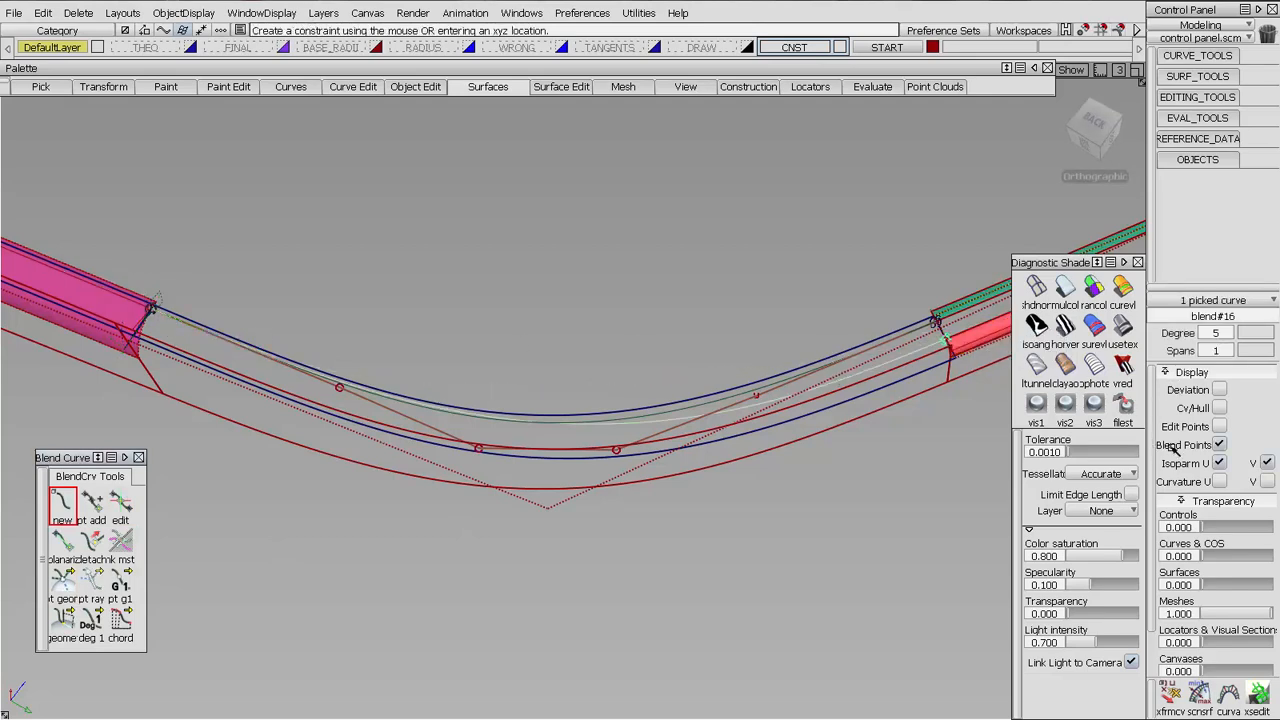
# Show the second blend curve's CVs and hull, and lengthen both end tangents to match the first curve's CV near the magenta surface
pyautogui.click(1220, 408)
pyautogui.click(120, 503)
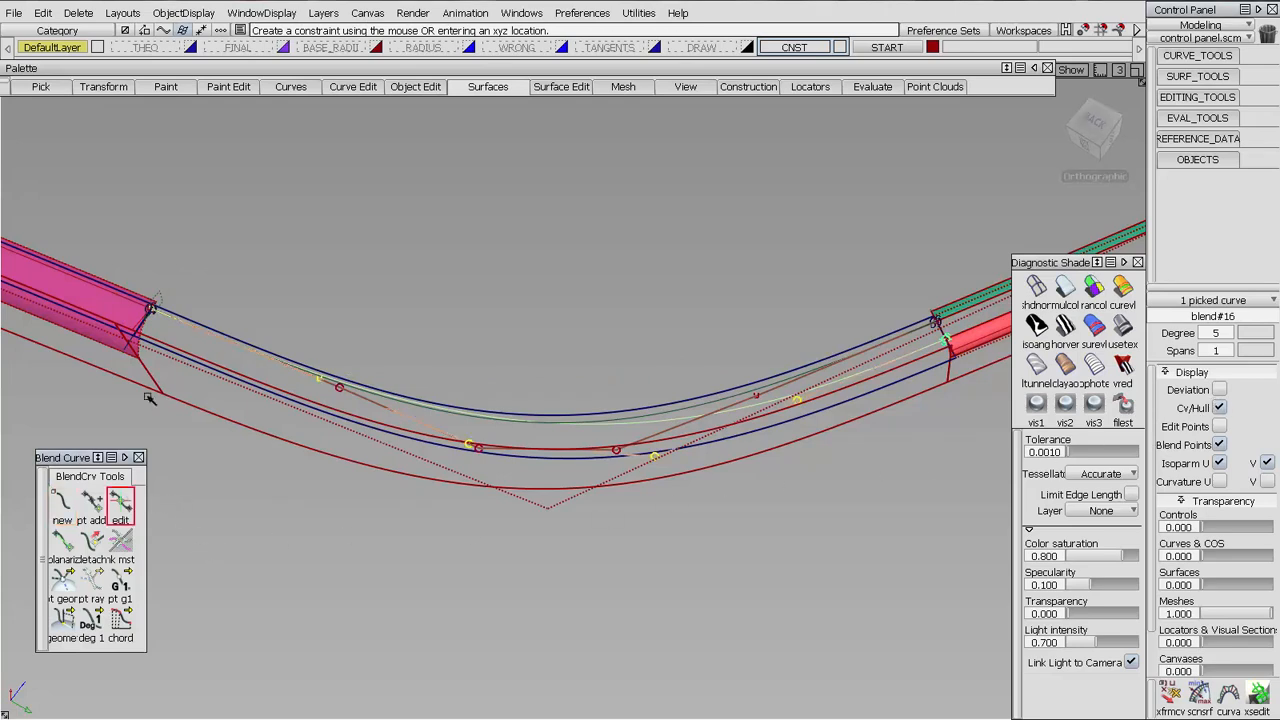
pyautogui.click(150, 308)
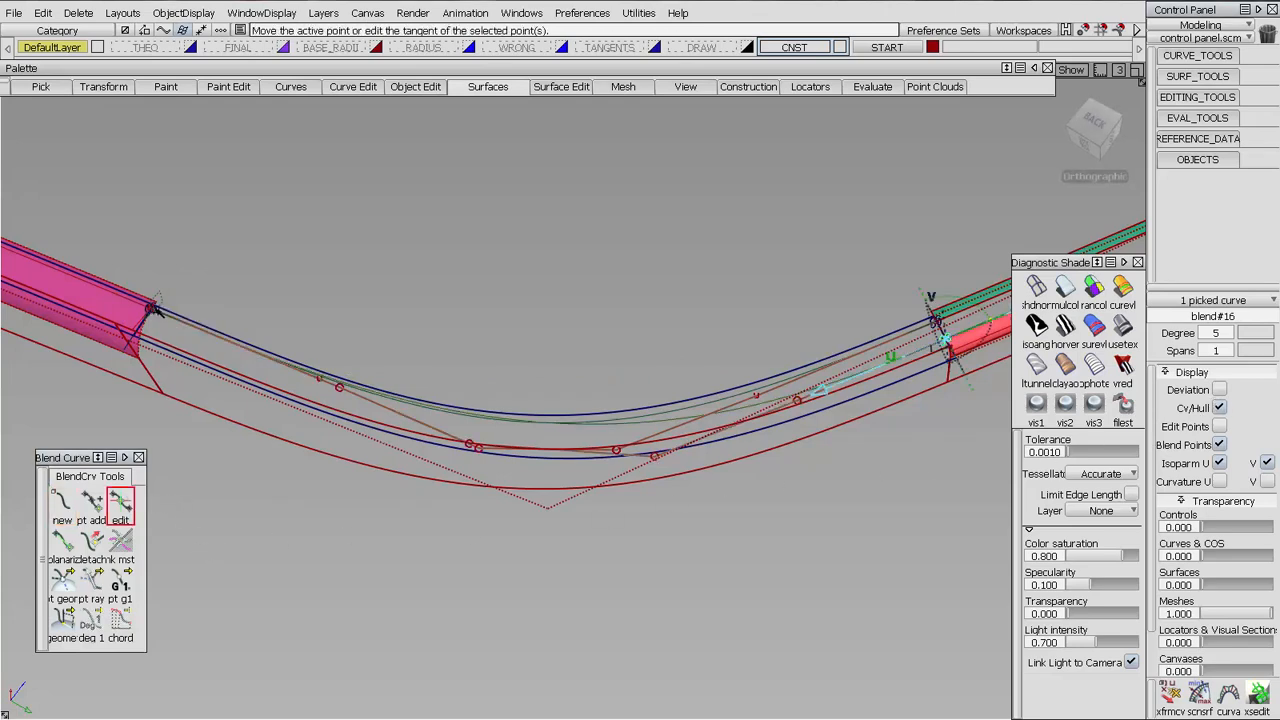
pyautogui.click(150, 308)
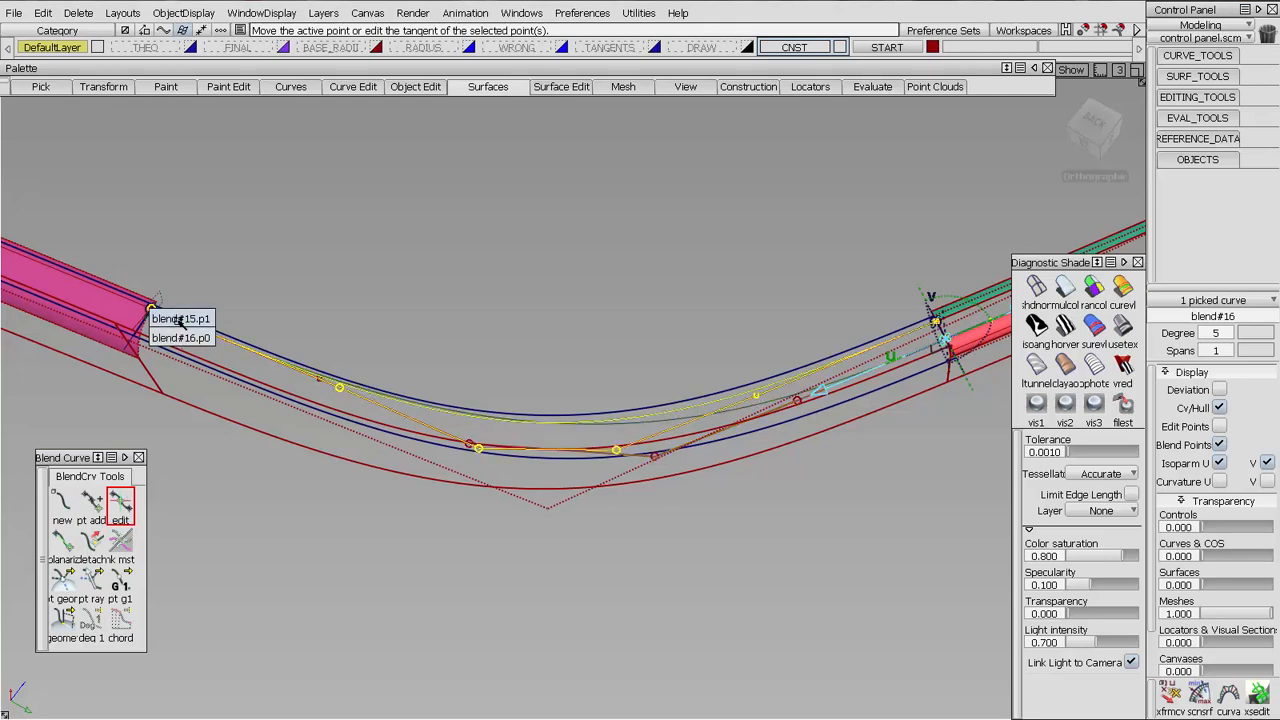
pyautogui.click(181, 319)
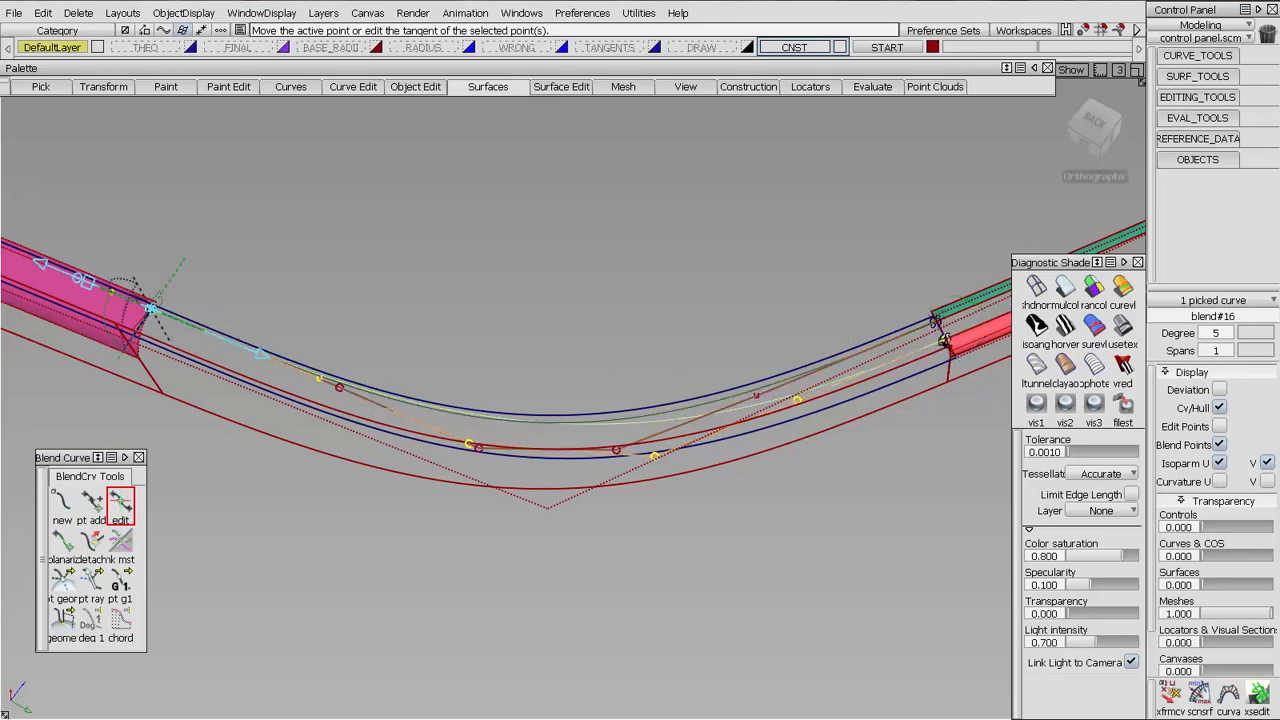
pyautogui.keyDown('shift'); pyautogui.click(947, 340); pyautogui.keyUp('shift')
pyautogui.moveTo(84, 292); pyautogui.dragTo(160, 287)
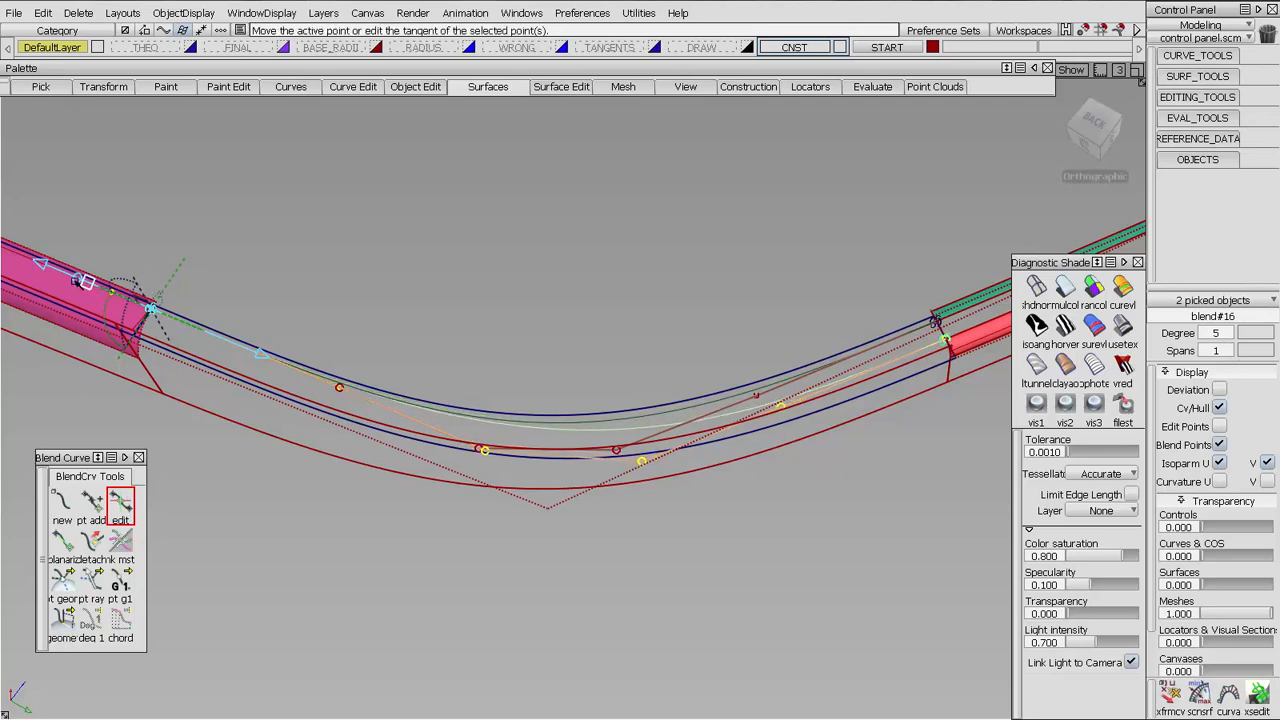
pyautogui.moveTo(78, 279); pyautogui.dragTo(158, 285)
pyautogui.click(692, 645)
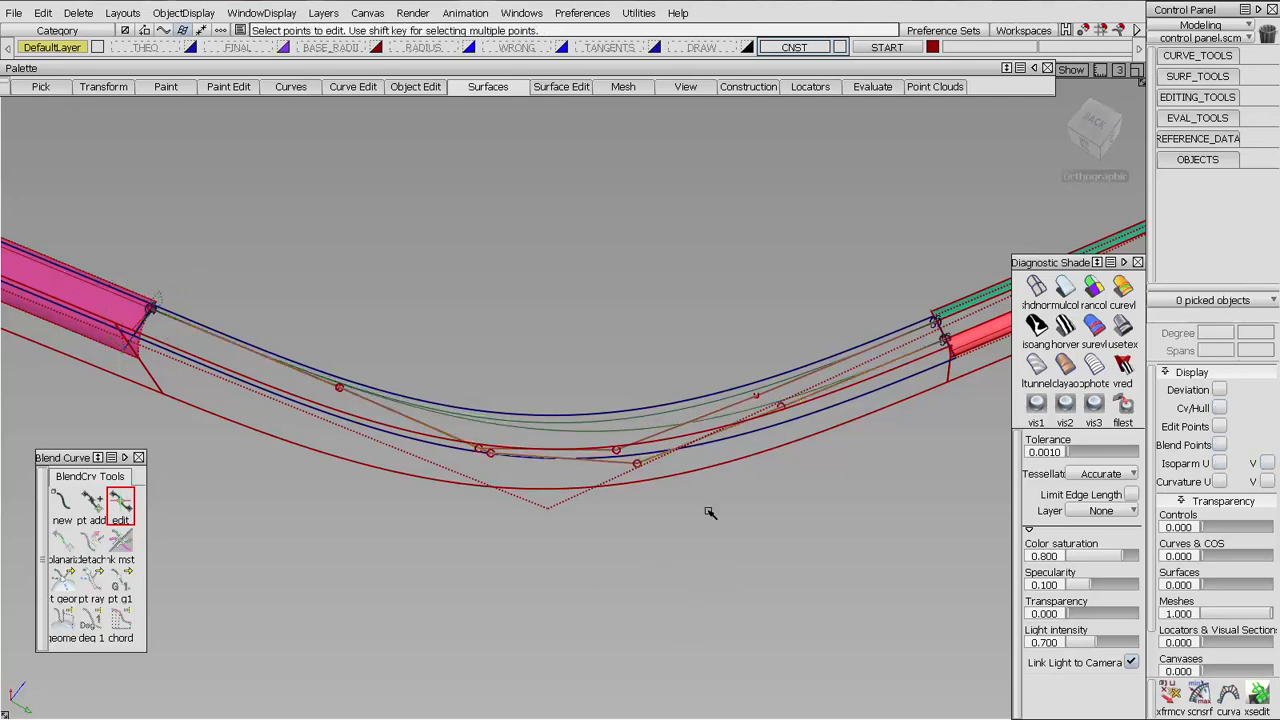
# Isolate the corner blend surface and the two blend curves by hiding all unselected objects
pyautogui.keyDown('alt'); pyautogui.keyDown('shift'); pyautogui.moveTo(708, 514); pyautogui.dragTo(714, 491); pyautogui.keyUp('shift'); pyautogui.keyUp('alt')
pyautogui.keyDown('alt'); pyautogui.keyDown('shift'); pyautogui.moveTo(709, 533); pyautogui.dragTo(614, 443, button='right'); pyautogui.keyUp('shift'); pyautogui.keyUp('alt')
pyautogui.keyDown('ctrl'); pyautogui.keyDown('shift'); pyautogui.moveTo(643, 416); pyautogui.dragTo(631, 414); pyautogui.keyUp('shift'); pyautogui.keyUp('ctrl')
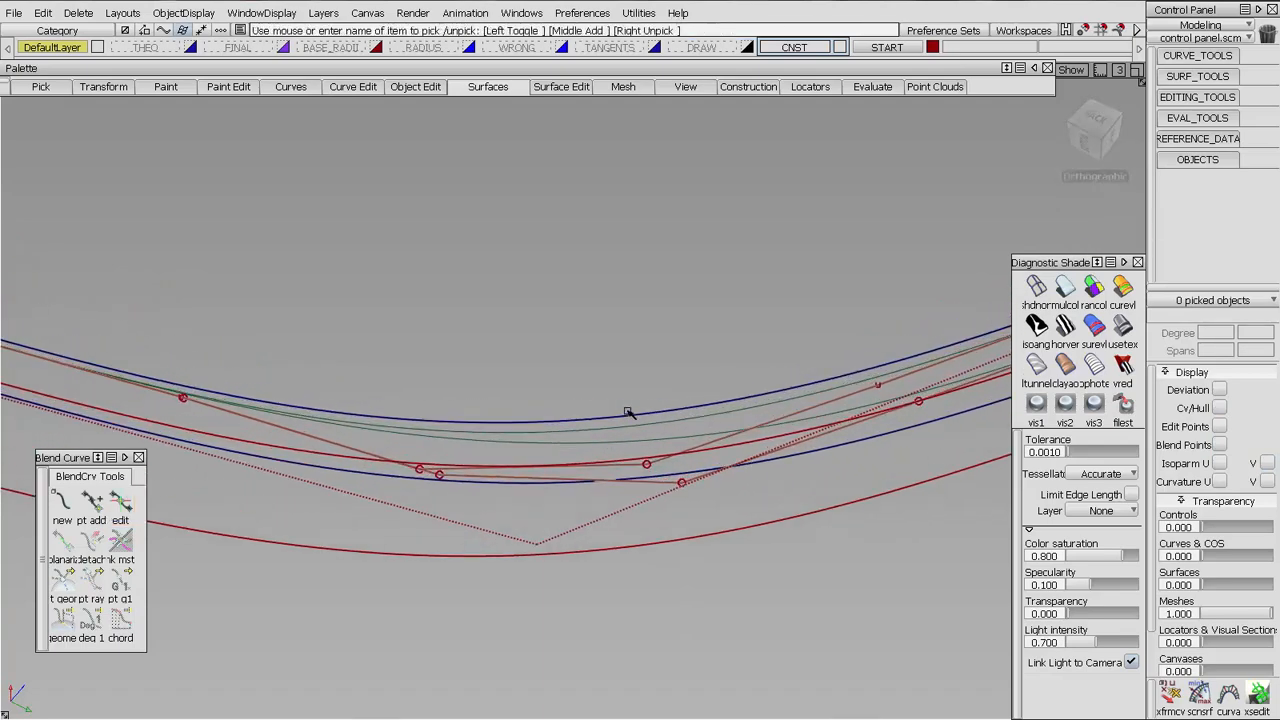
pyautogui.click(628, 416)
pyautogui.keyDown('ctrl'); pyautogui.keyDown('shift'); pyautogui.moveTo(520, 442); pyautogui.dragTo(535, 430); pyautogui.keyUp('shift'); pyautogui.keyUp('ctrl')
pyautogui.moveTo(535, 428); pyautogui.dragTo(561, 445)
pyautogui.keyDown('alt'); pyautogui.keyDown('shift'); pyautogui.moveTo(561, 445); pyautogui.dragTo(622, 500, button='right'); pyautogui.keyUp('shift'); pyautogui.keyUp('alt')
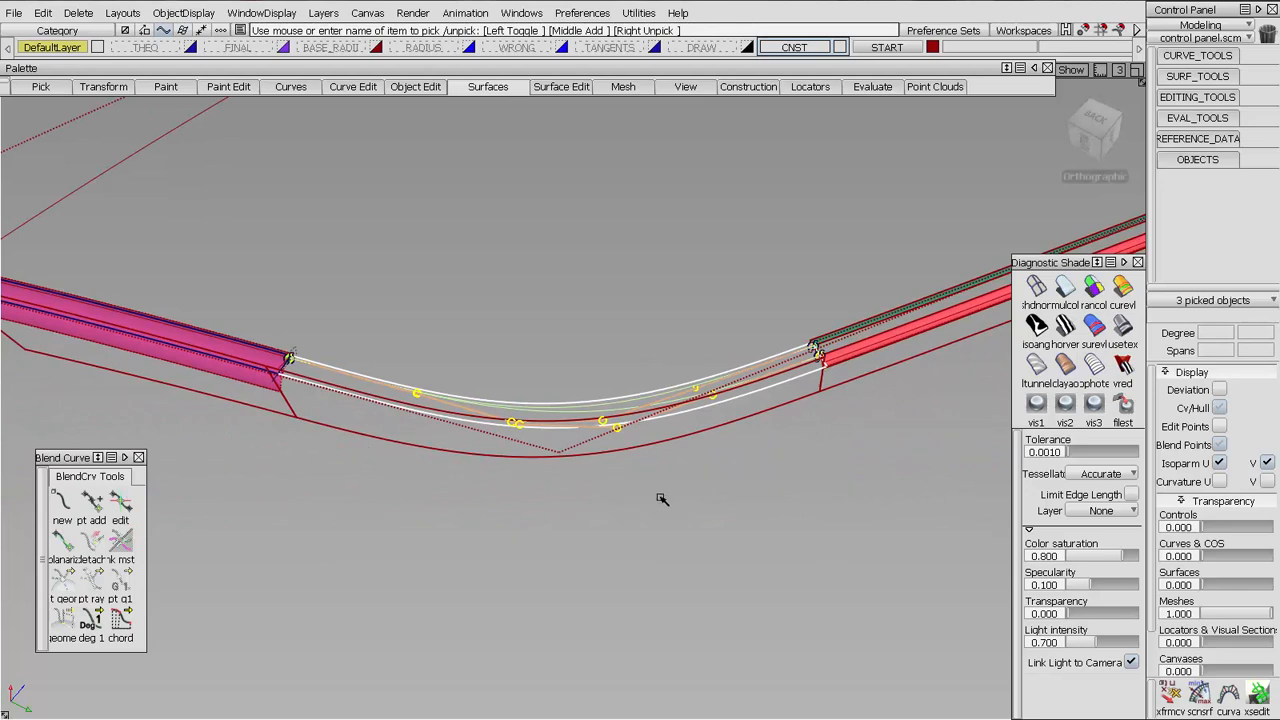
pyautogui.click(208, 13)
pyautogui.click(198, 109)
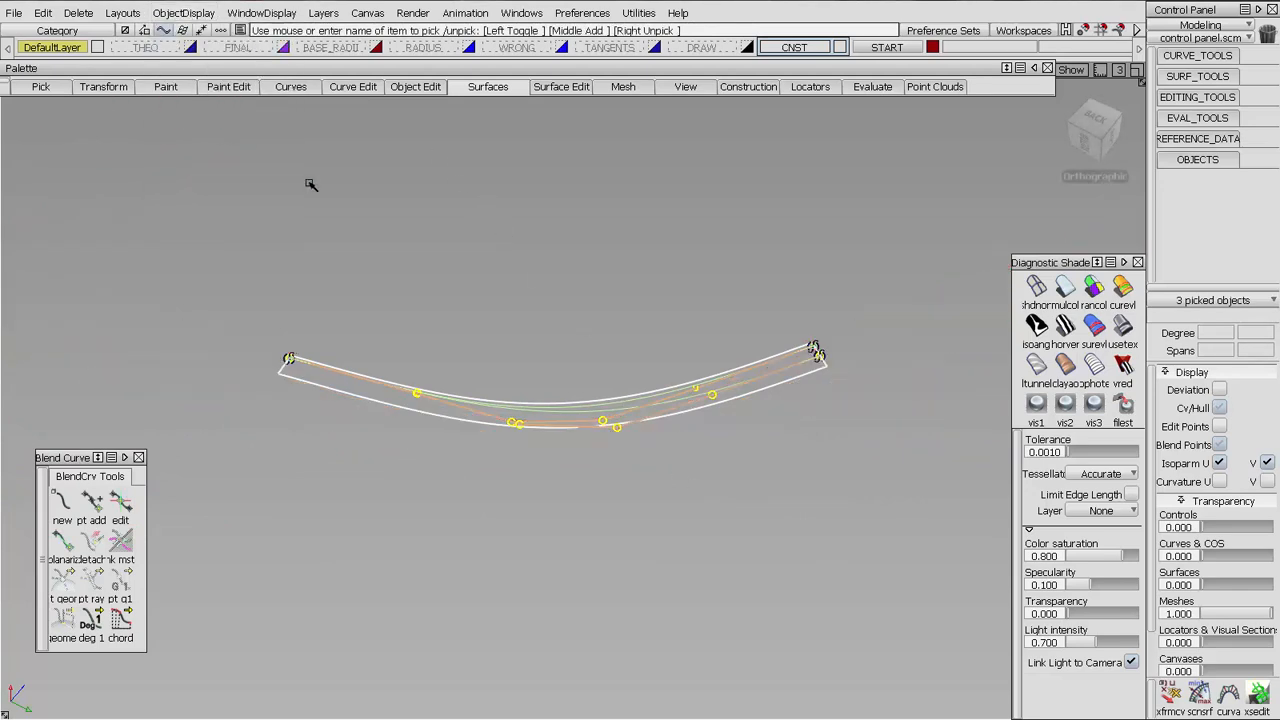
# Display the CVs and hulls of the blend surface and both blend curves to compare their layouts
pyautogui.keyDown('ctrl'); pyautogui.keyDown('shift'); pyautogui.moveTo(545, 292); pyautogui.dragTo(550, 320, button='right'); pyautogui.keyUp('shift'); pyautogui.keyUp('ctrl')
pyautogui.keyDown('ctrl'); pyautogui.keyDown('shift'); pyautogui.moveTo(634, 505); pyautogui.dragTo(634, 410); pyautogui.keyUp('shift'); pyautogui.keyUp('ctrl')
pyautogui.click(540, 389)
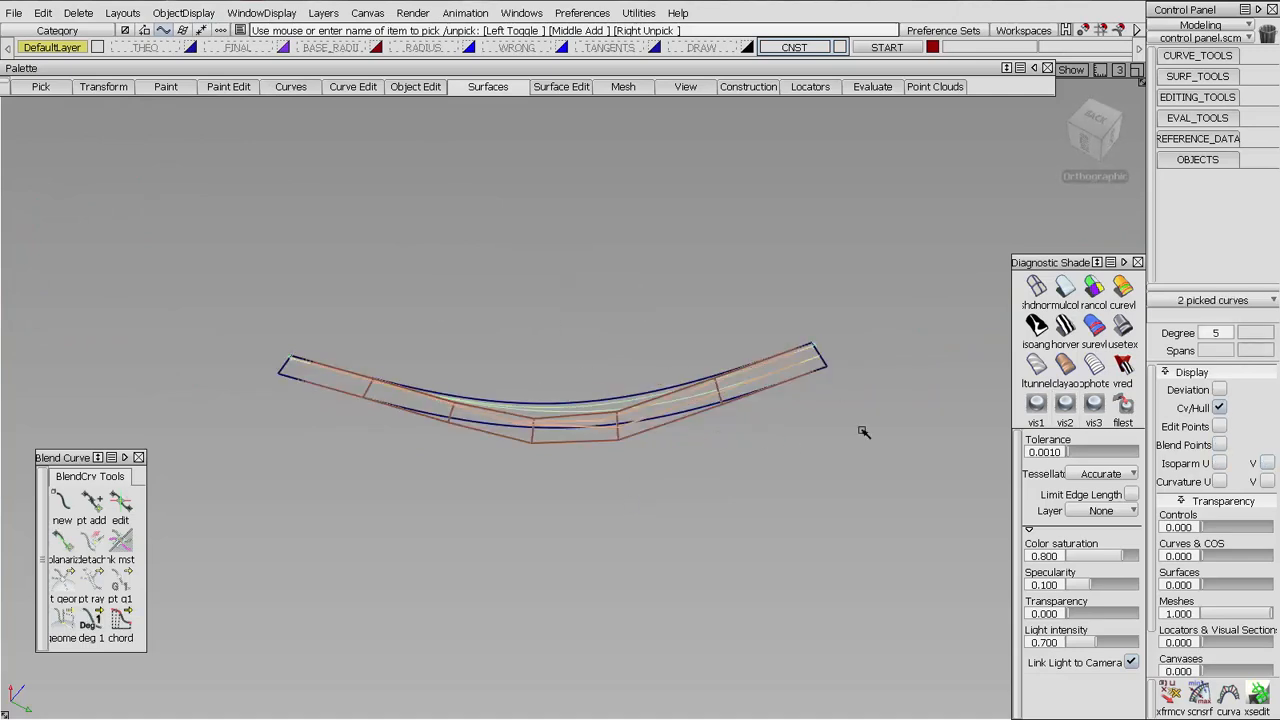
pyautogui.keyDown('alt'); pyautogui.keyDown('shift'); pyautogui.moveTo(820, 403); pyautogui.dragTo(1000, 404, button='right'); pyautogui.keyUp('shift'); pyautogui.keyUp('alt')
pyautogui.click(1221, 408)
pyautogui.click(1221, 408)
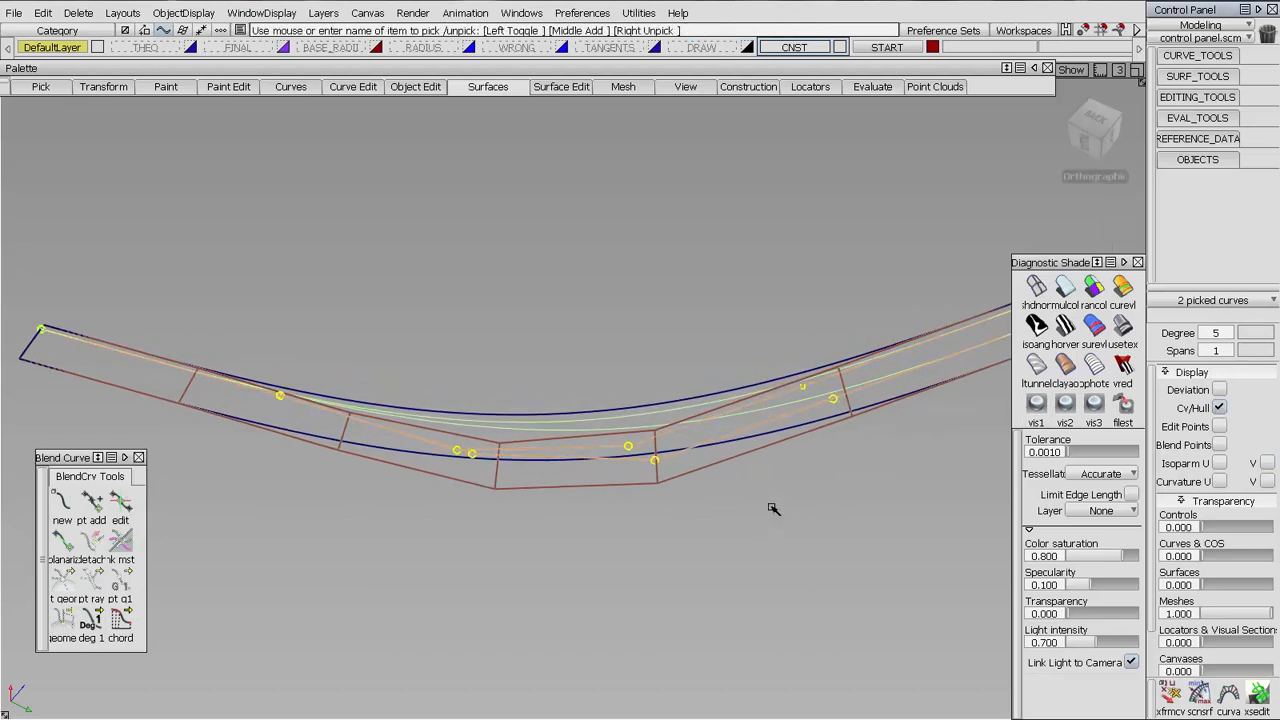
pyautogui.click(482, 397)
pyautogui.click(594, 430)
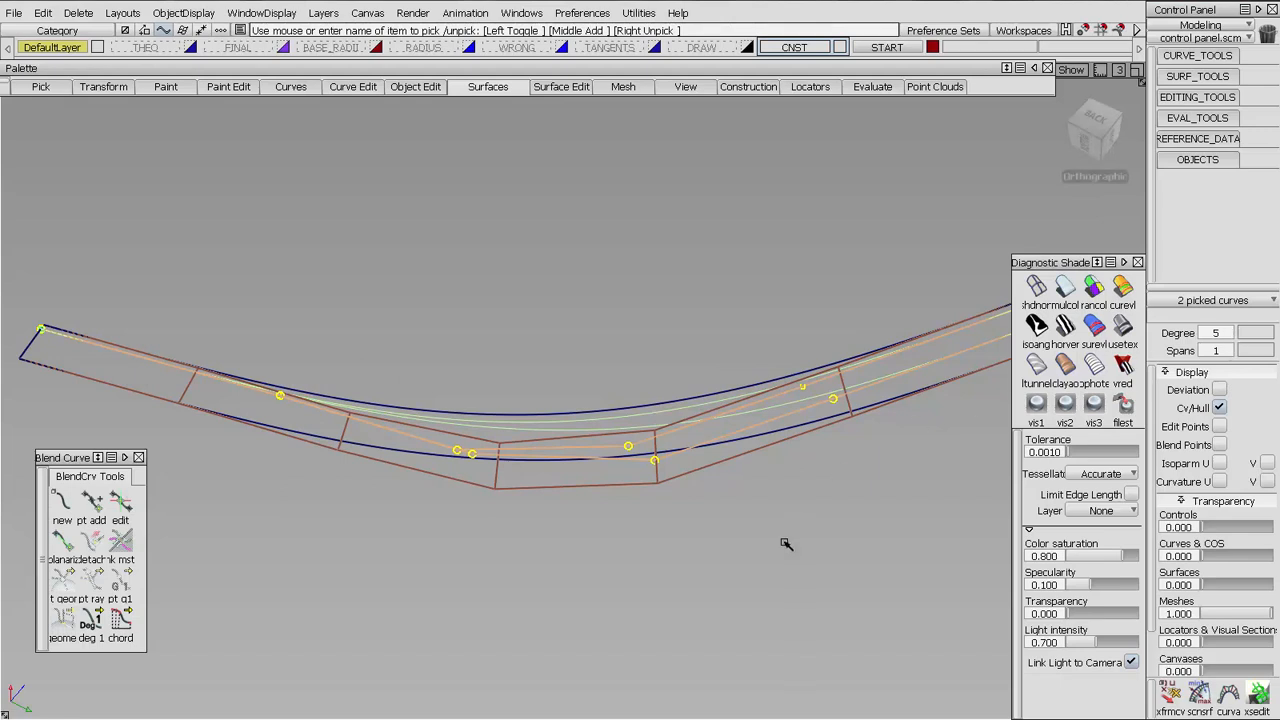
pyautogui.click(733, 472)
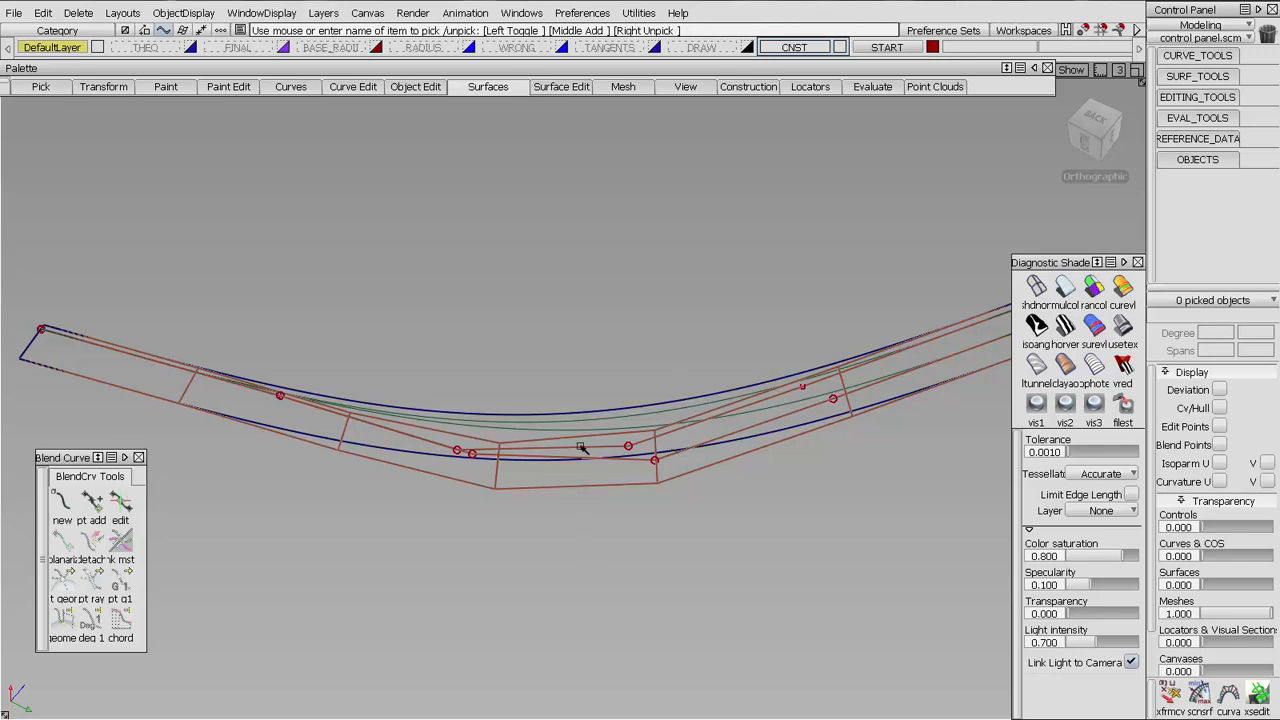
# Duplicate the corner blend surface in place by copy and paste, and select a blend surface there
pyautogui.click(654, 448)
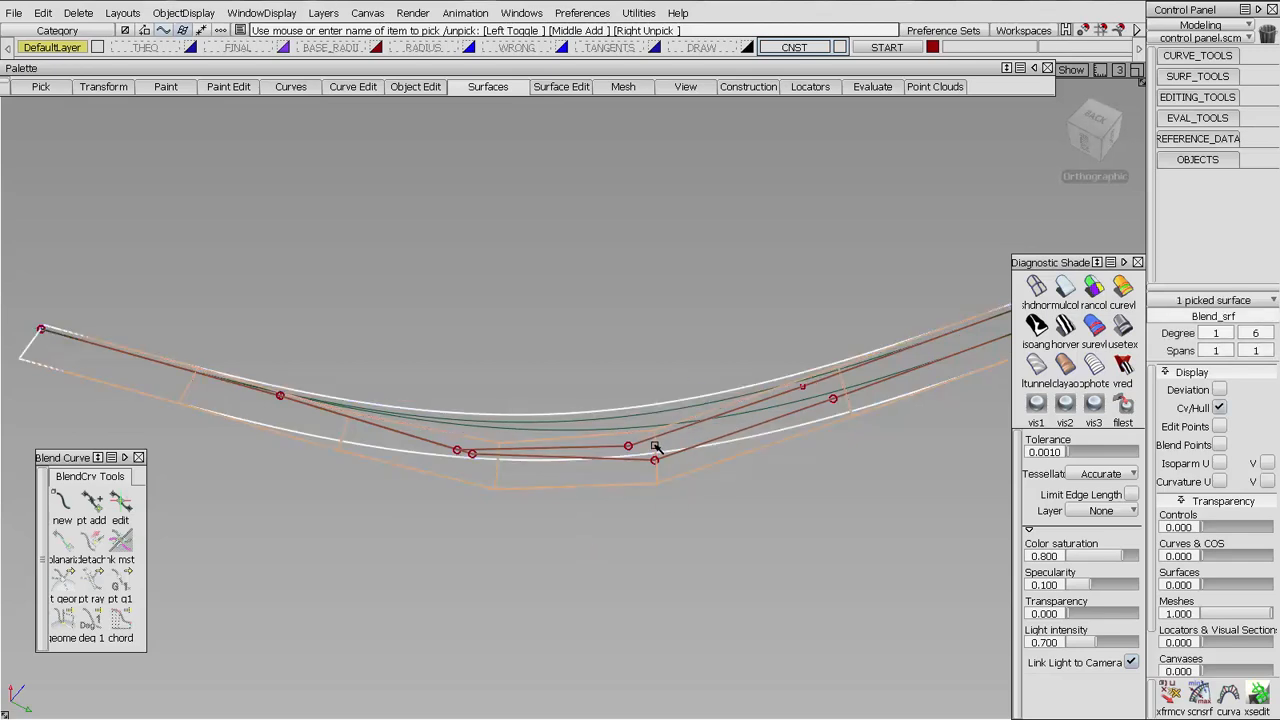
pyautogui.hotkey('ctrl', 'c')
pyautogui.hotkey('ctrl', 'v')
pyautogui.keyDown('ctrl'); pyautogui.keyDown('shift'); pyautogui.moveTo(680, 268); pyautogui.dragTo(633, 269); pyautogui.keyUp('shift'); pyautogui.keyUp('ctrl')
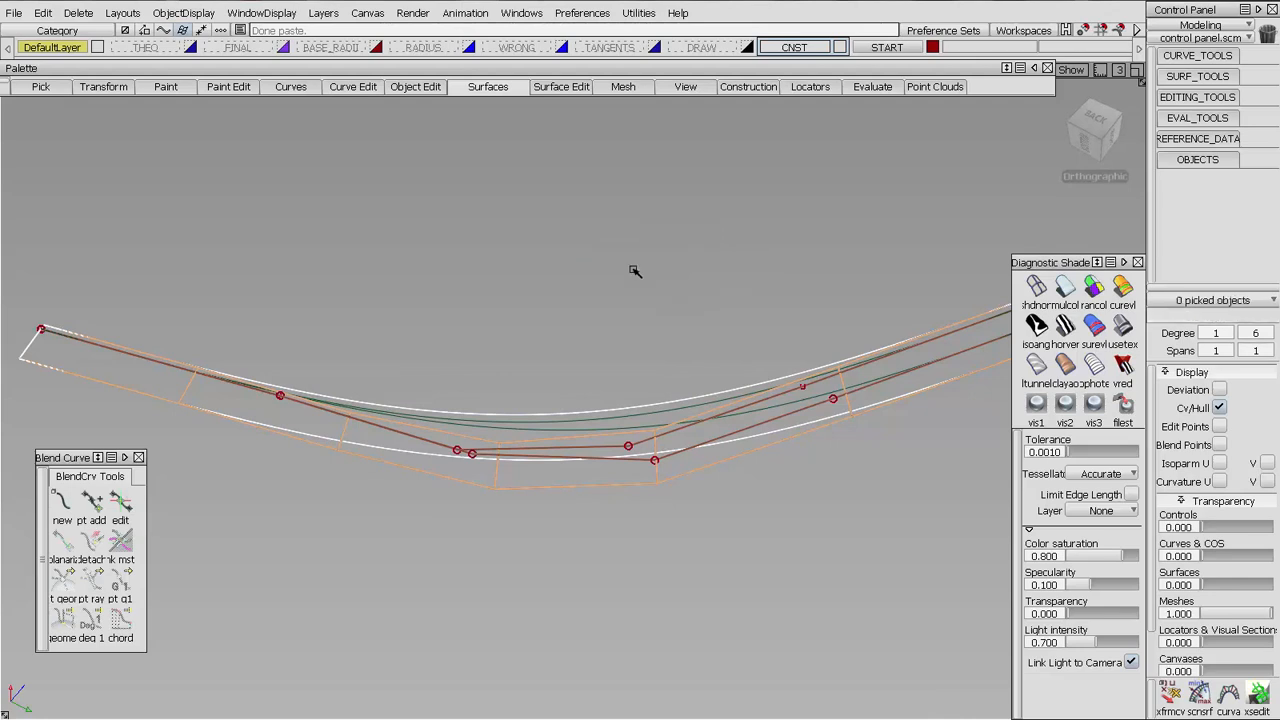
pyautogui.click(546, 445)
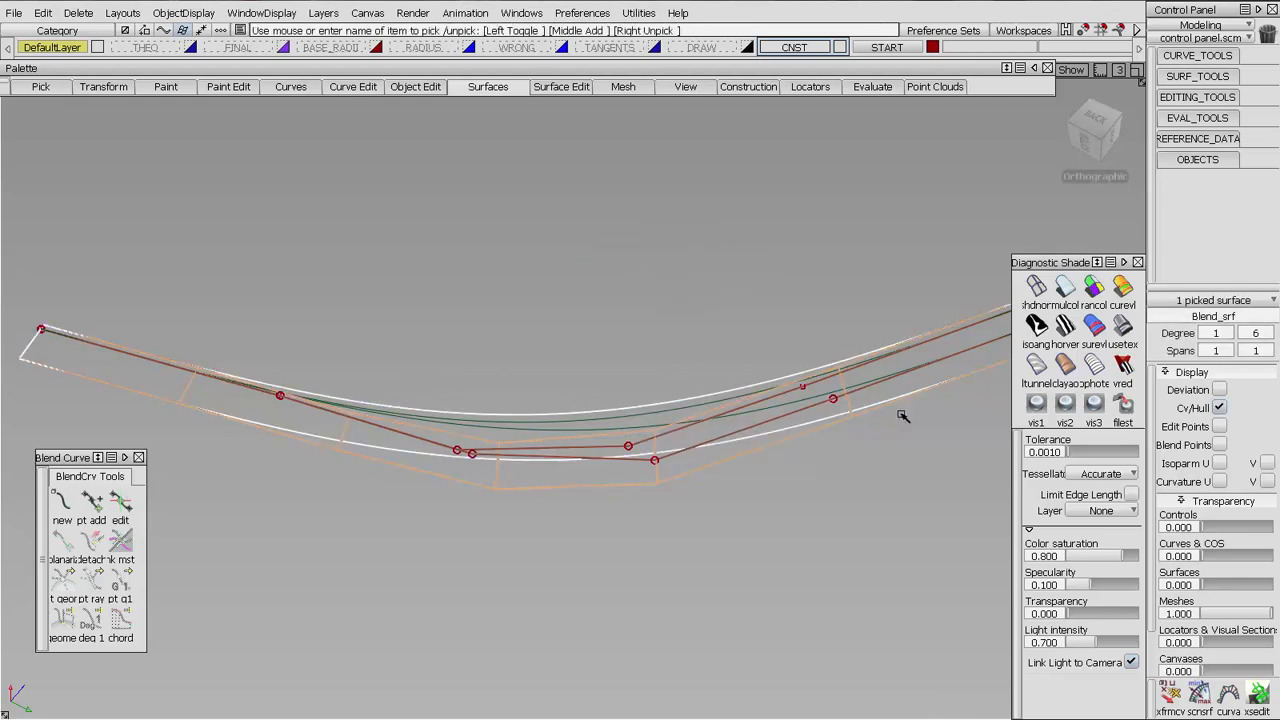
# Set the duplicated corner blend surface to degree 5 along its length and deselect it
pyautogui.click(1264, 334)
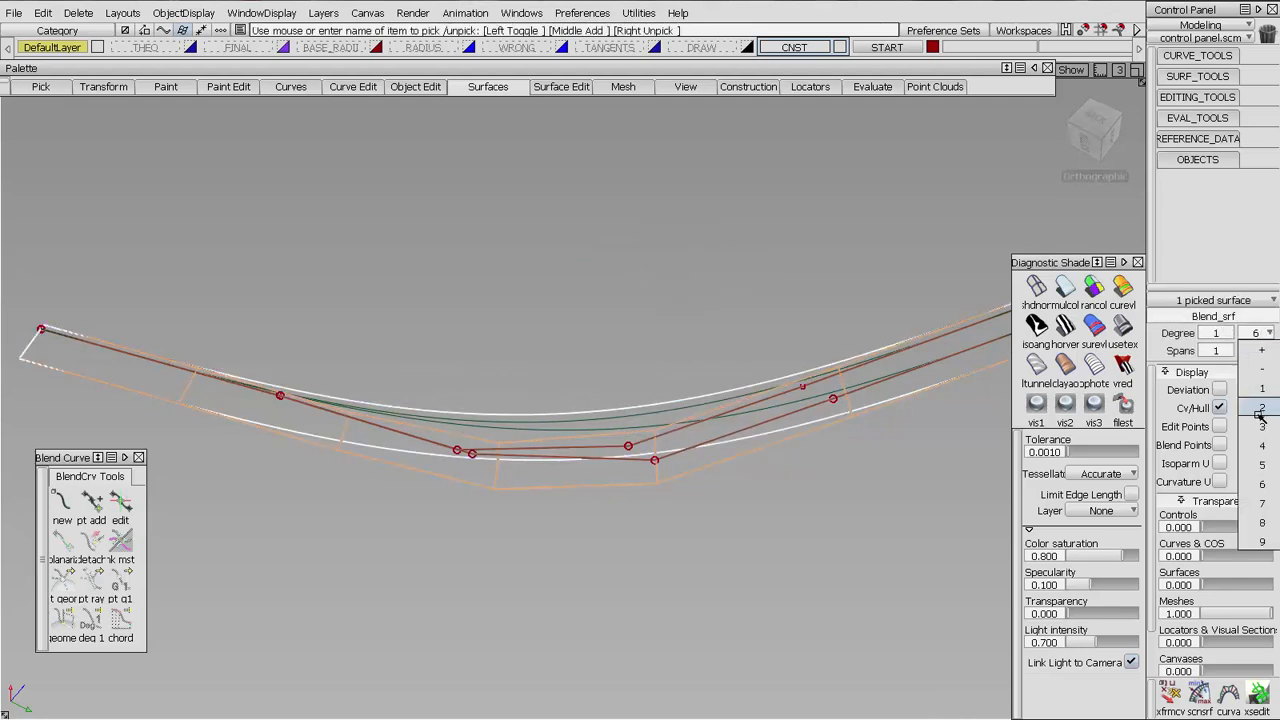
pyautogui.click(1262, 464)
pyautogui.click(797, 473)
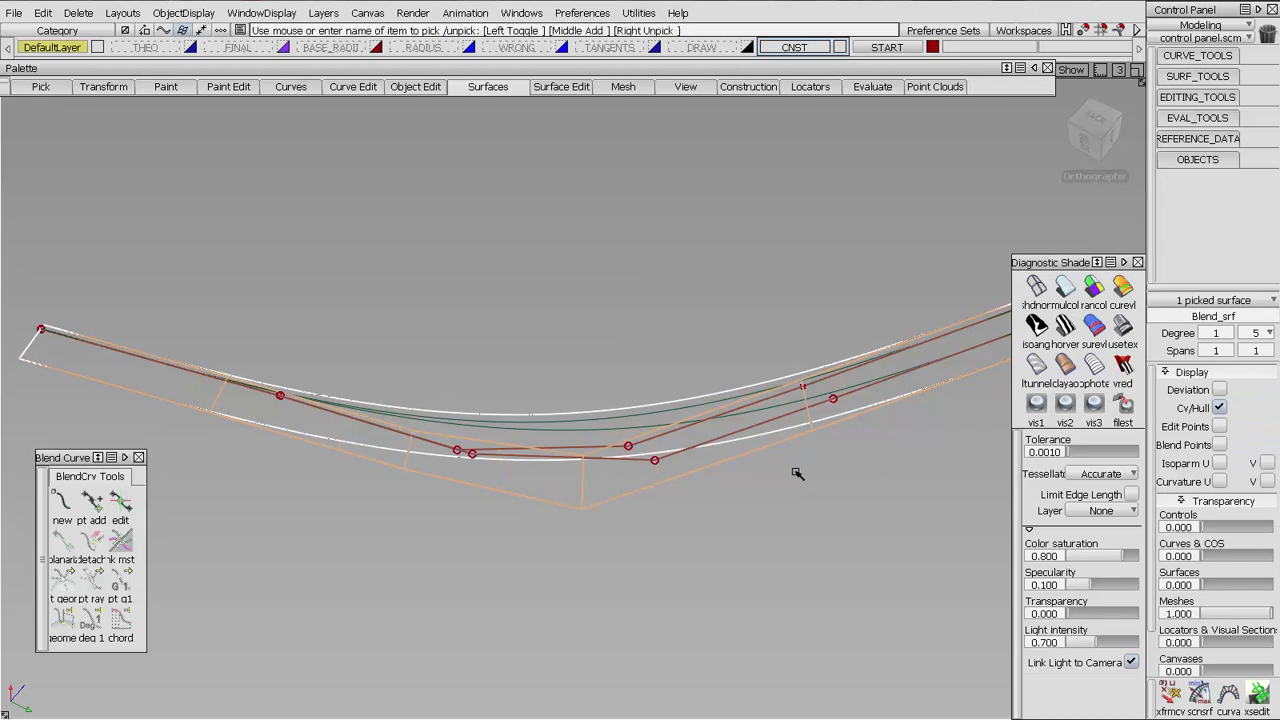
pyautogui.click(376, 567)
# Adjust tangent length and curvature of both blend curves at their shared end so their CVs align with the degree-5 surface rows
pyautogui.click(112, 497)
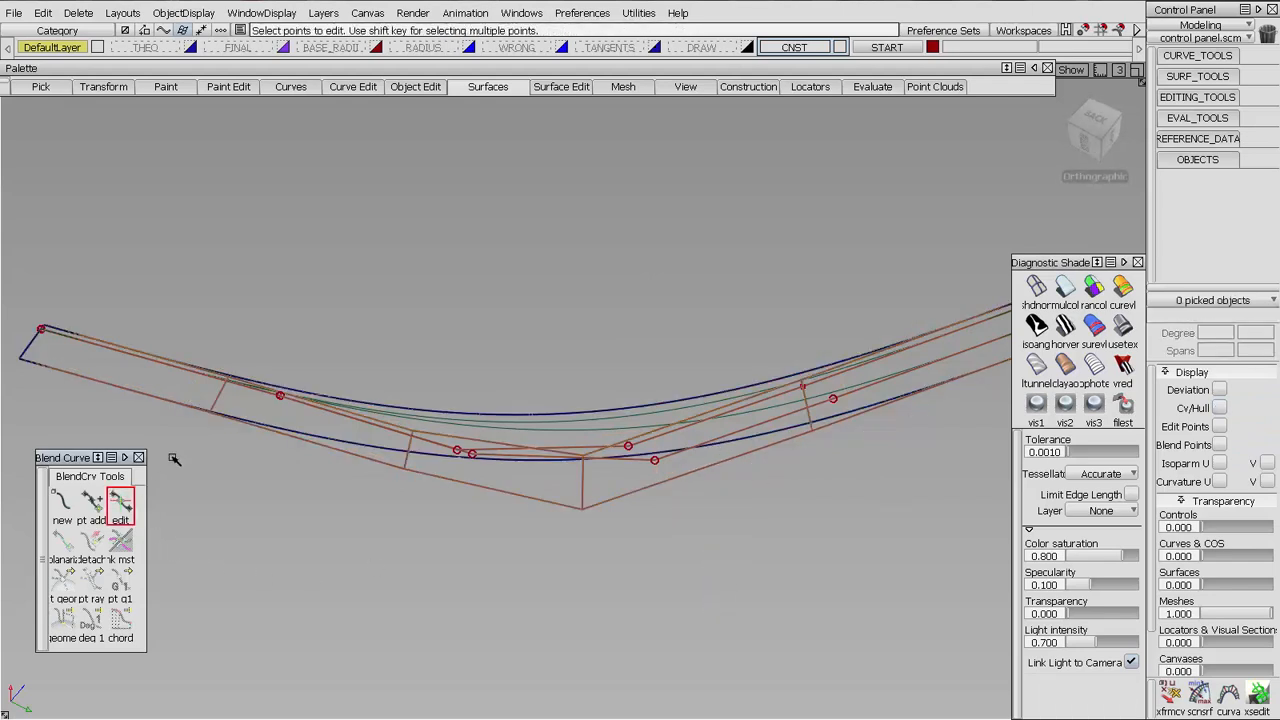
pyautogui.keyDown('ctrl'); pyautogui.keyDown('shift'); pyautogui.moveTo(102, 366); pyautogui.dragTo(200, 384); pyautogui.keyUp('shift'); pyautogui.keyUp('ctrl')
pyautogui.moveTo(181, 336); pyautogui.dragTo(284, 392)
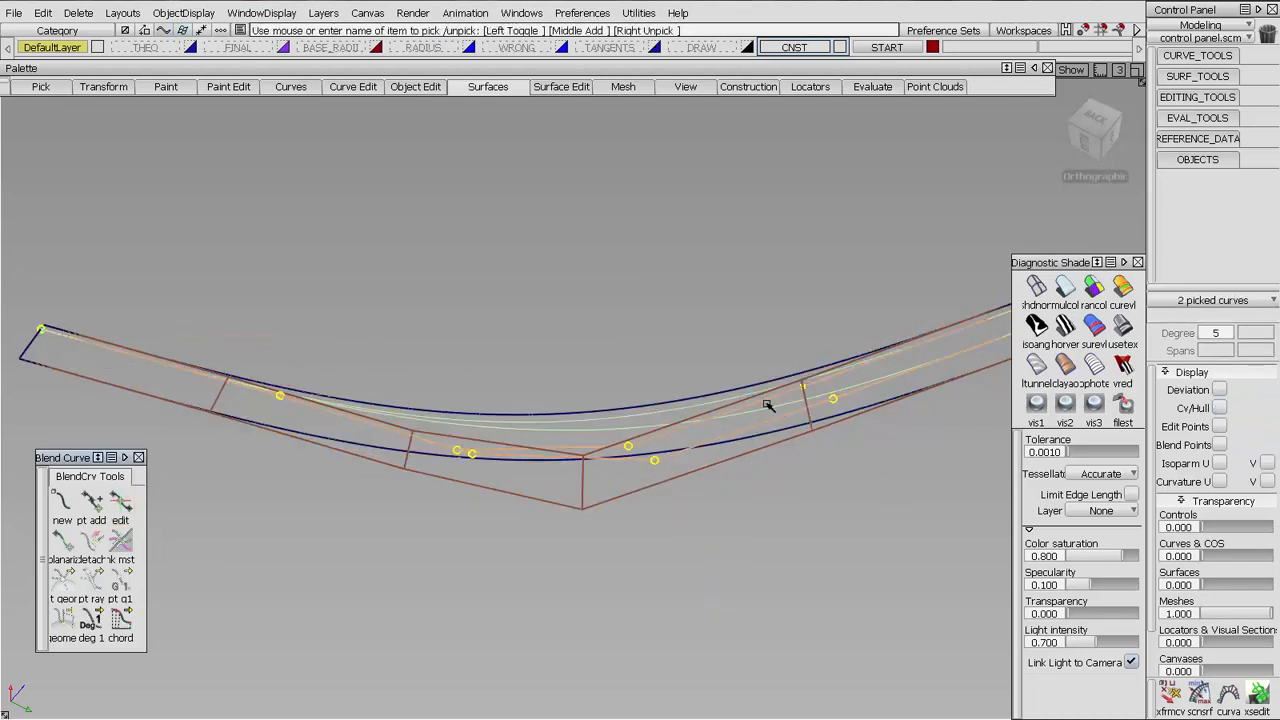
pyautogui.click(118, 505)
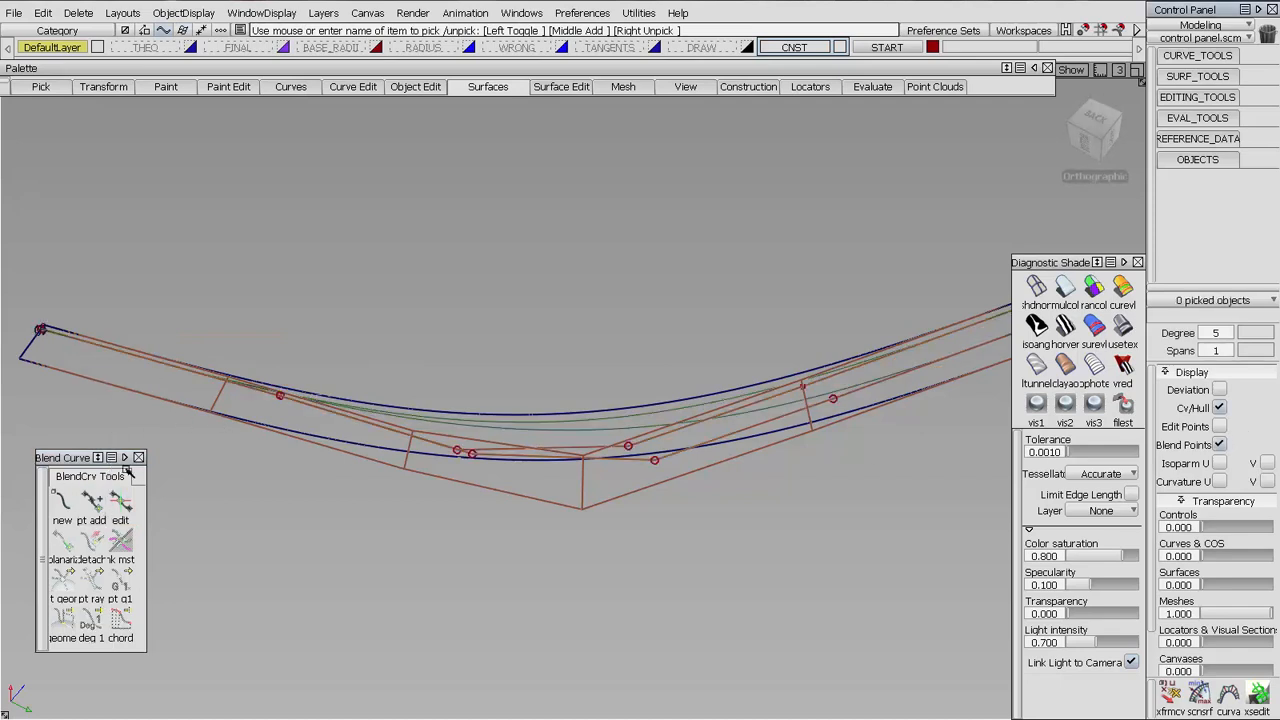
pyautogui.moveTo(24, 300); pyautogui.dragTo(78, 352)
pyautogui.keyDown('alt'); pyautogui.keyDown('shift'); pyautogui.moveTo(203, 385); pyautogui.dragTo(579, 429, button='middle'); pyautogui.keyUp('shift'); pyautogui.keyUp('alt')
pyautogui.keyDown('alt'); pyautogui.keyDown('shift'); pyautogui.moveTo(579, 429); pyautogui.dragTo(544, 394, button='right'); pyautogui.keyUp('shift'); pyautogui.keyUp('alt')
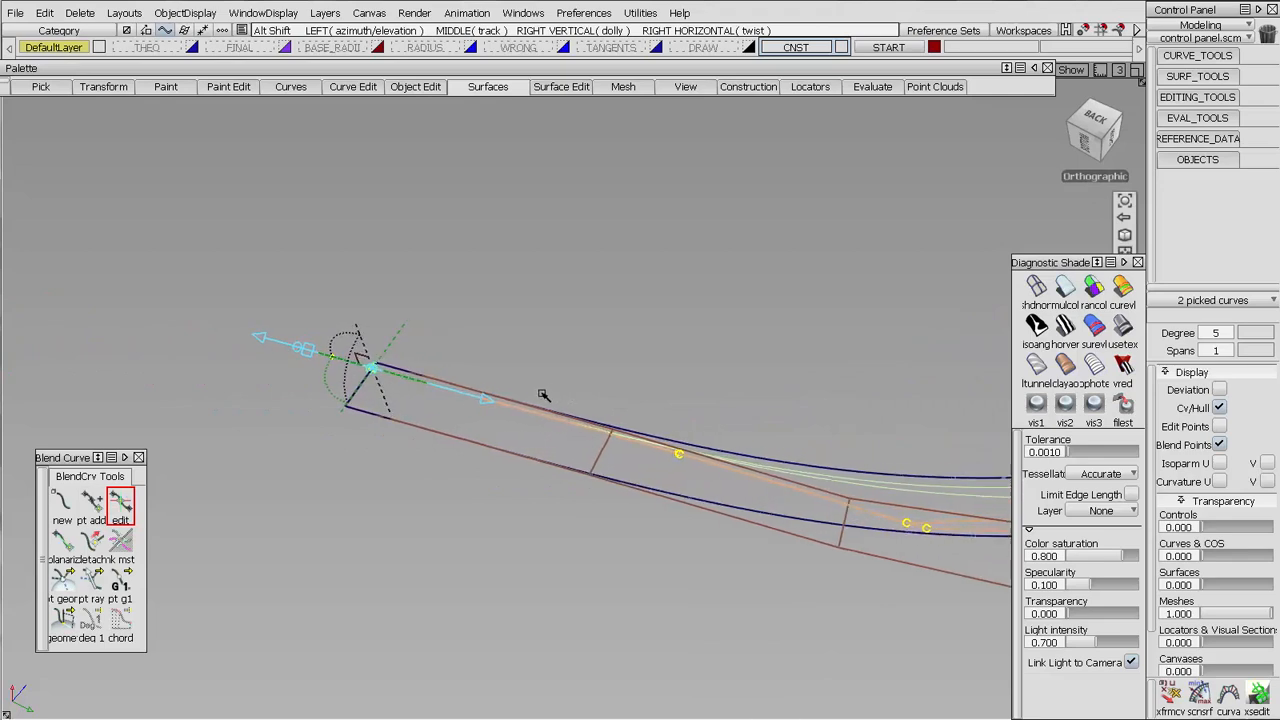
pyautogui.moveTo(309, 354); pyautogui.dragTo(136, 339)
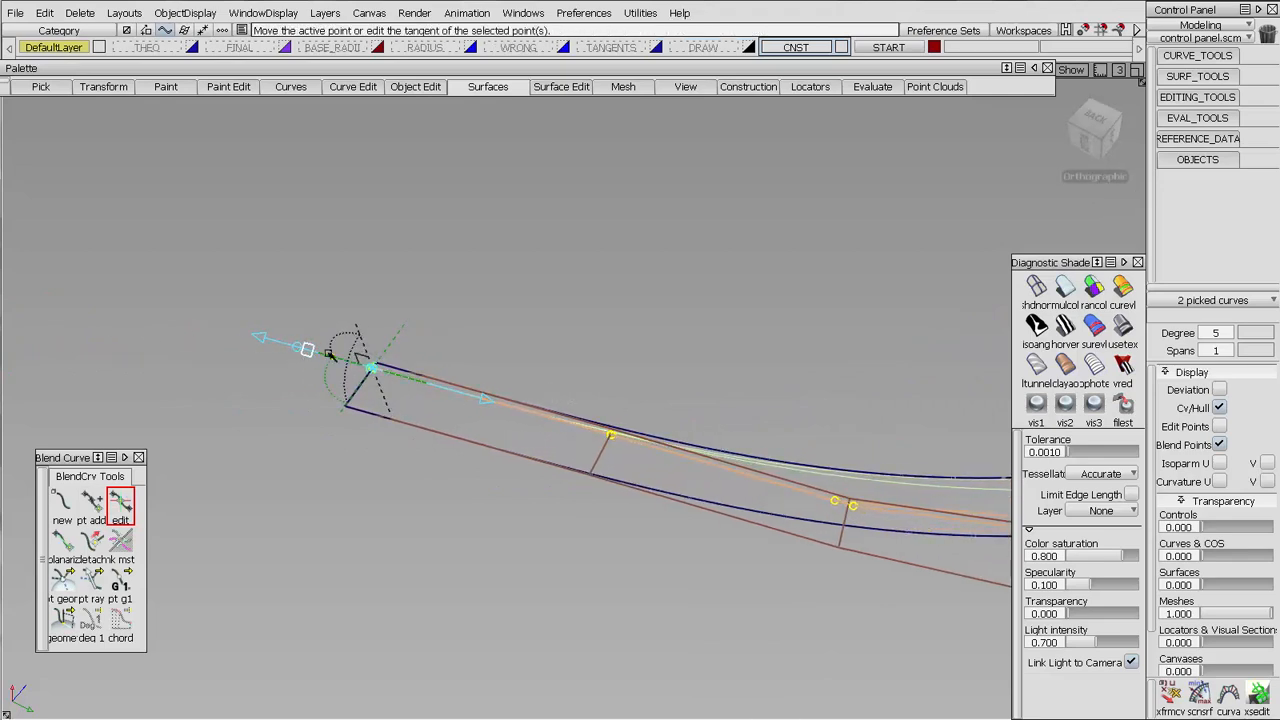
pyautogui.moveTo(298, 352); pyautogui.dragTo(343, 354)
pyautogui.keyDown('ctrl'); pyautogui.keyDown('shift'); pyautogui.moveTo(546, 536); pyautogui.dragTo(557, 409); pyautogui.keyUp('shift'); pyautogui.keyUp('ctrl')
# Adjust the lower blend curve's tangent and curvature at the far end so its CVs sit on the degree-5 surface's CV rows
pyautogui.keyDown('alt'); pyautogui.keyDown('shift'); pyautogui.moveTo(832, 451); pyautogui.dragTo(140, 384, button='middle'); pyautogui.keyUp('shift'); pyautogui.keyUp('alt')
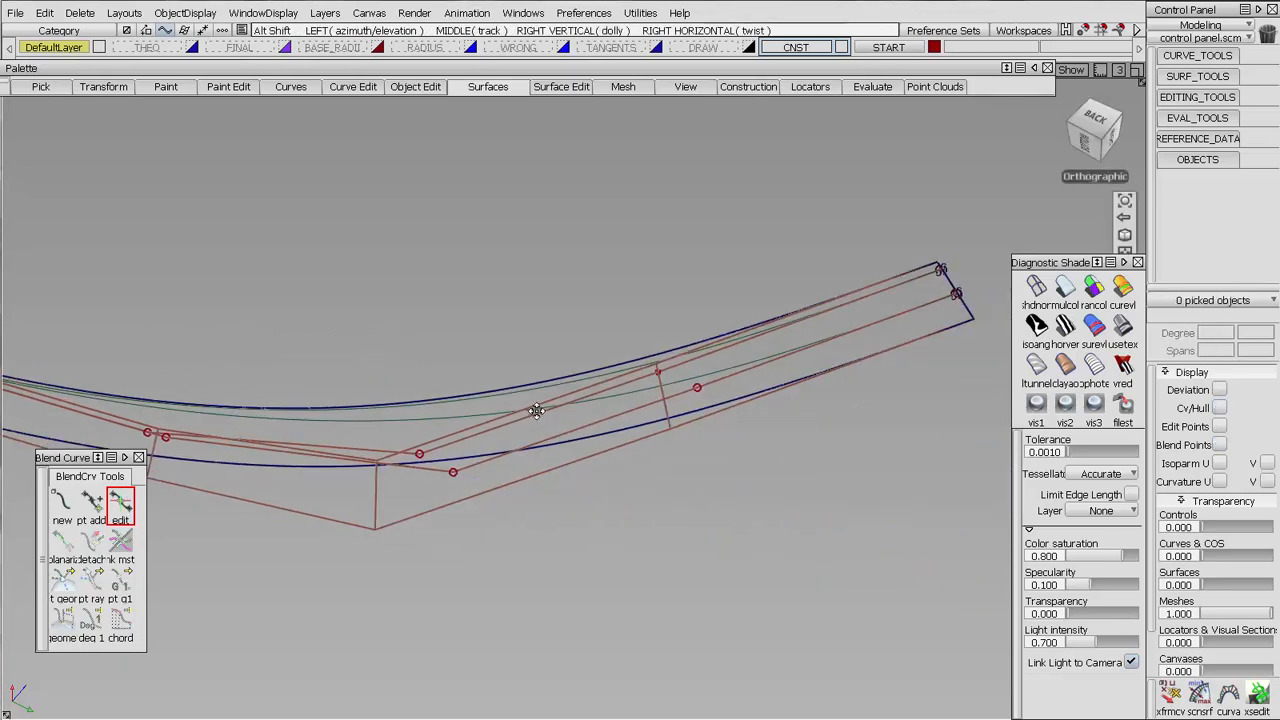
pyautogui.click(930, 310)
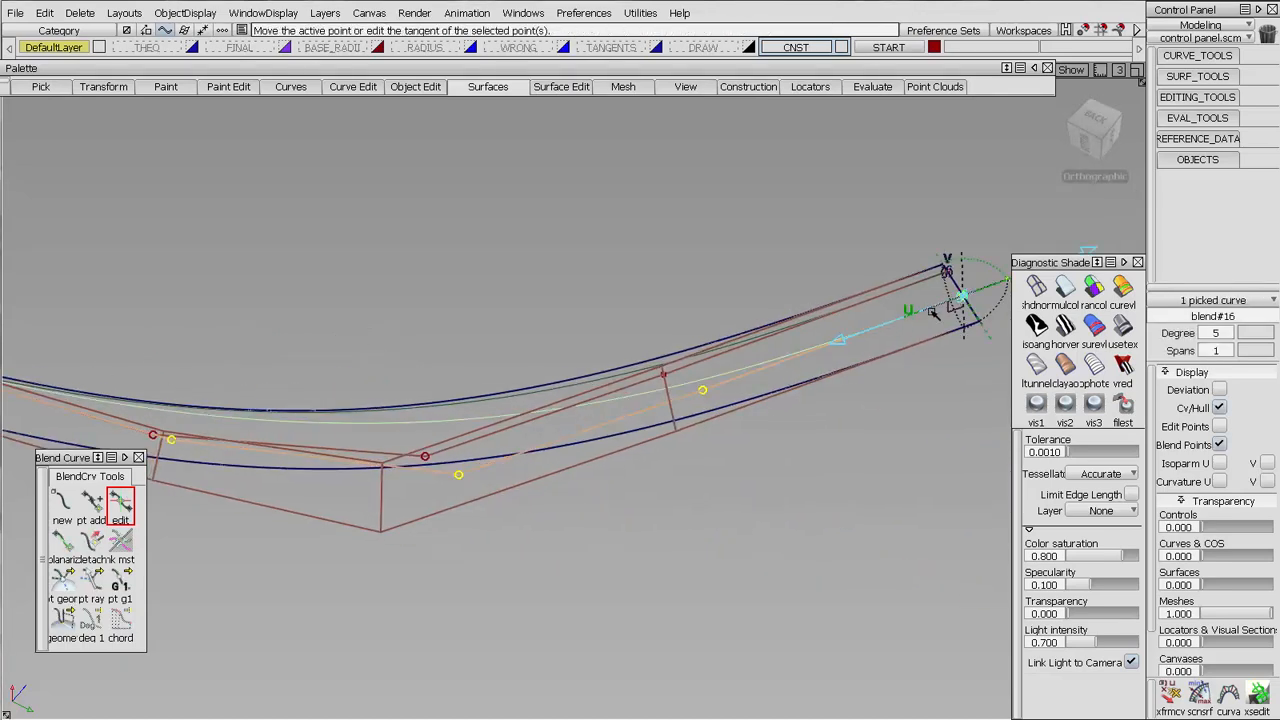
pyautogui.keyDown('alt'); pyautogui.keyDown('shift'); pyautogui.moveTo(886, 281); pyautogui.dragTo(841, 207, button='middle'); pyautogui.keyUp('shift'); pyautogui.keyUp('alt')
pyautogui.moveTo(993, 197); pyautogui.dragTo(1083, 190)
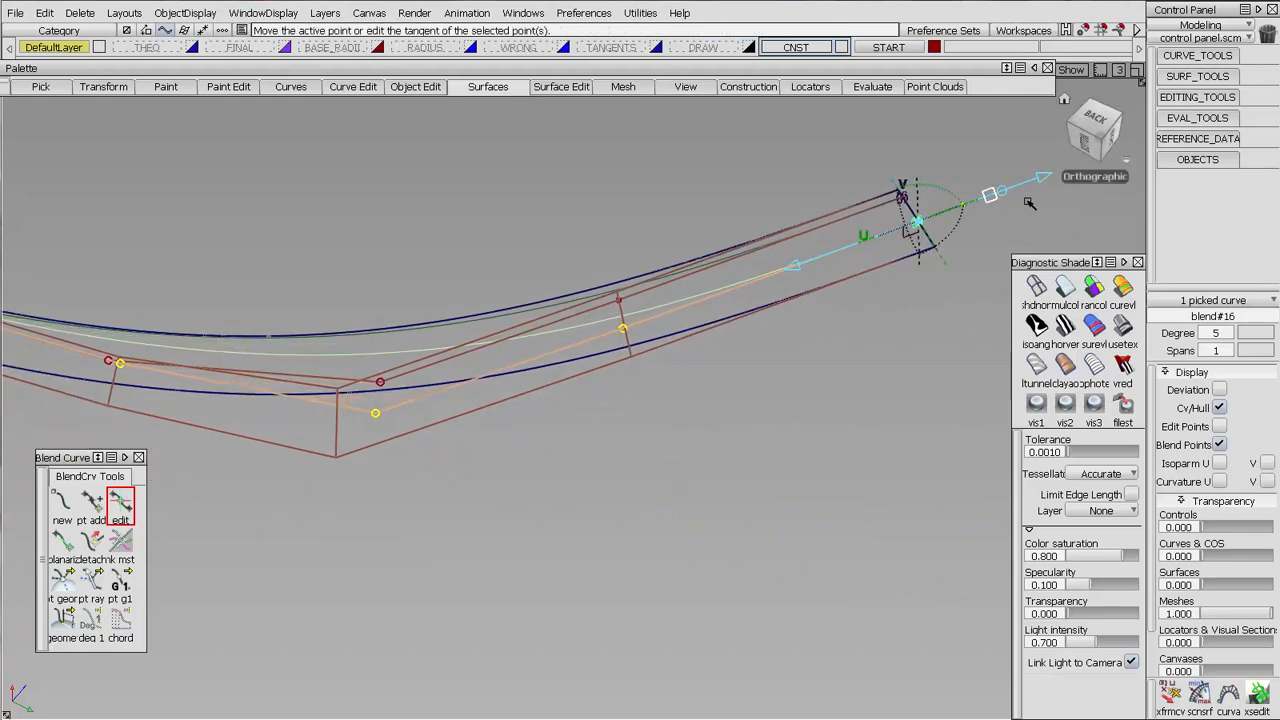
pyautogui.moveTo(1007, 197); pyautogui.dragTo(1001, 190)
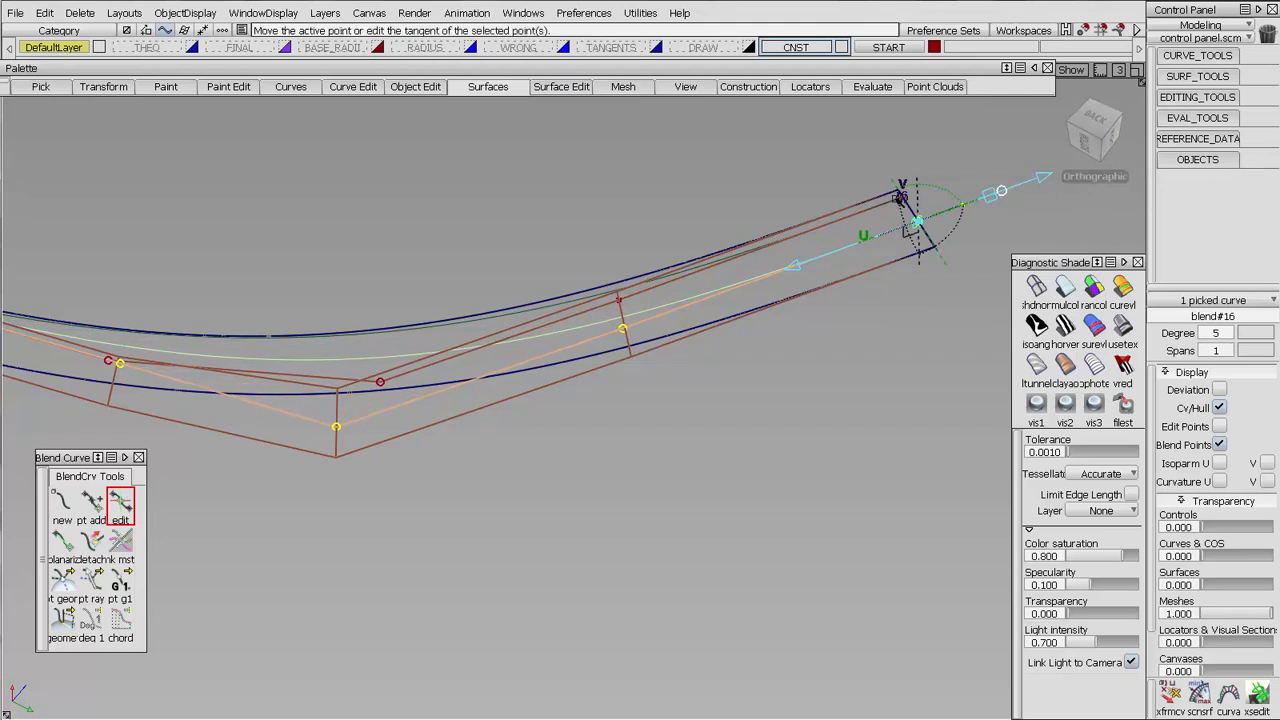
# Undo the accidental direction change and adjust the upper blend curve's curvature at the far end to match the degree-5 surface's CV row
pyautogui.click(901, 194)
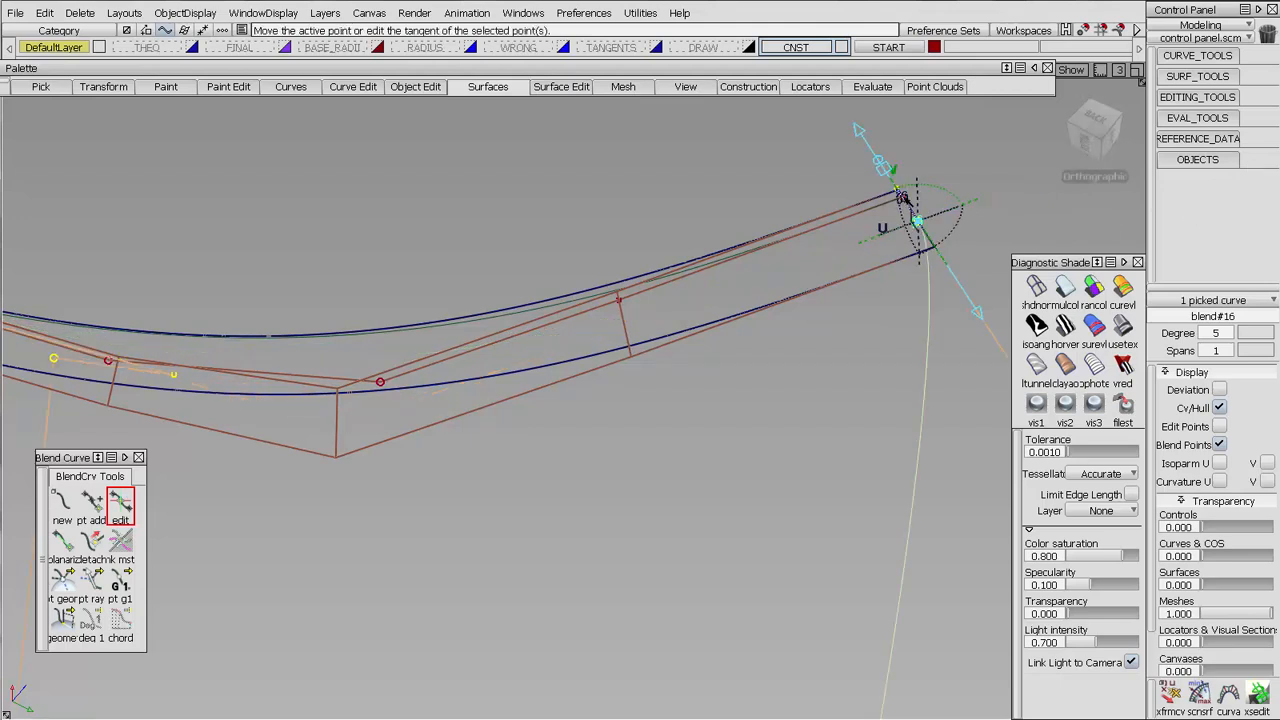
pyautogui.hotkey('ctrl', 'z')
pyautogui.click(903, 198)
pyautogui.click(902, 197)
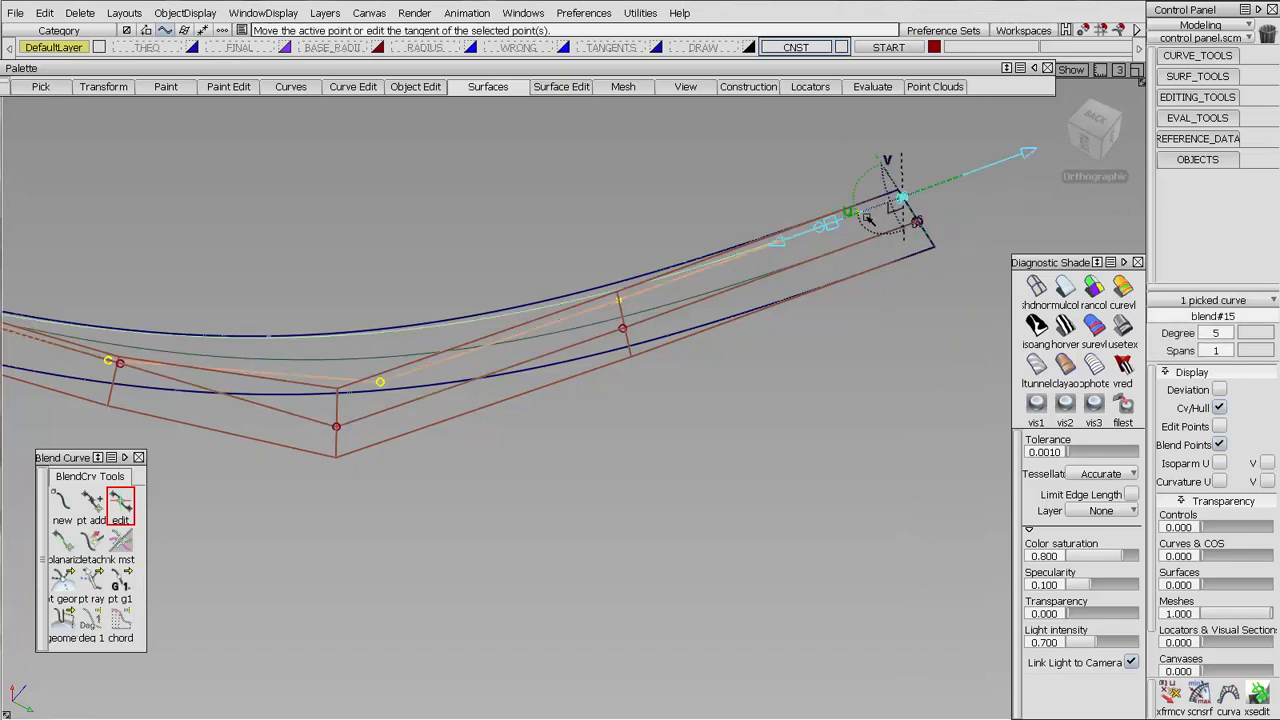
pyautogui.moveTo(835, 230); pyautogui.dragTo(1108, 152)
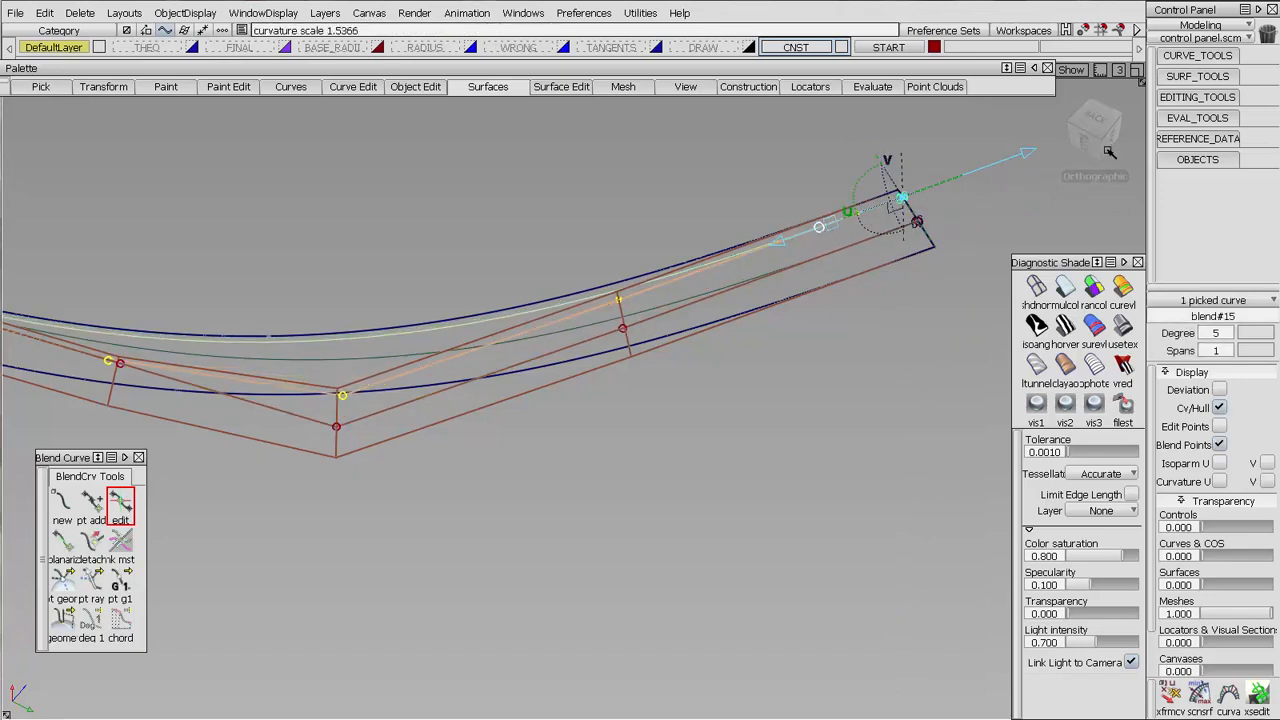
# Fine-tune the upper blend curve's curvature scale at the shared end so its third CV lands on the surface's hull row
pyautogui.keyDown('alt'); pyautogui.keyDown('shift'); pyautogui.moveTo(83, 378); pyautogui.dragTo(506, 429, button='middle'); pyautogui.keyUp('shift'); pyautogui.keyUp('alt')
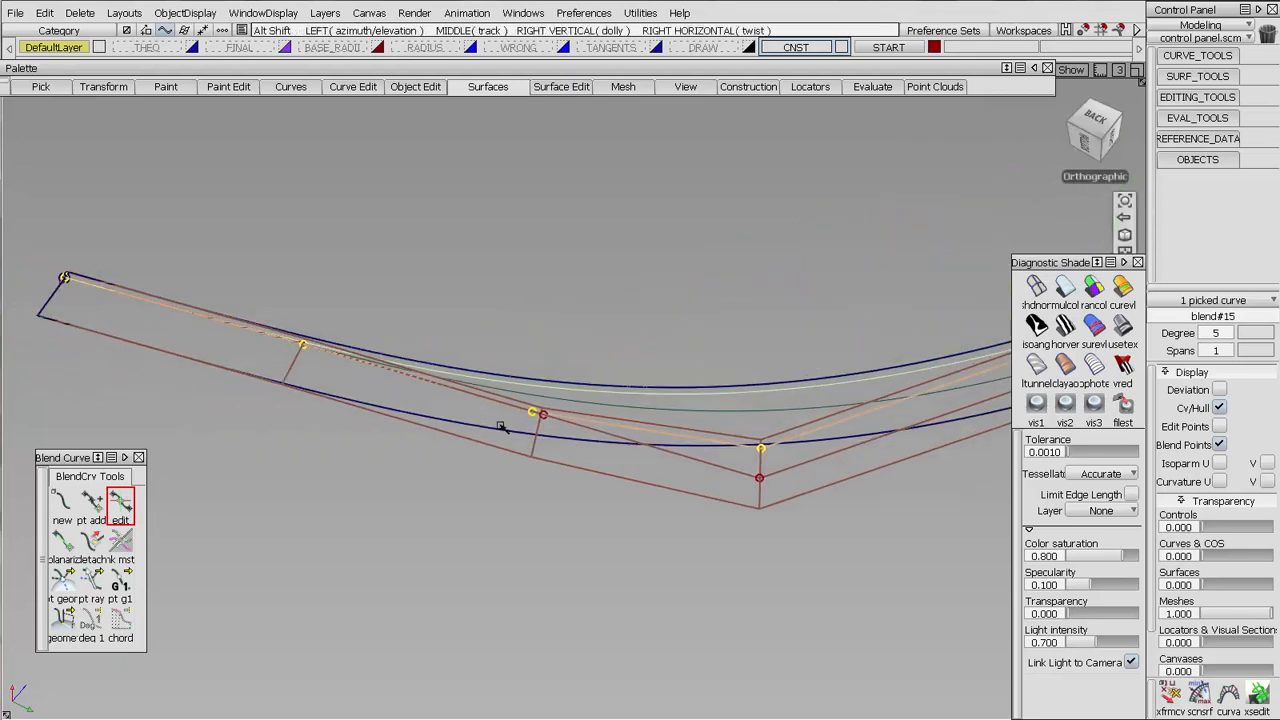
pyautogui.keyDown('ctrl'); pyautogui.keyDown('shift'); pyautogui.moveTo(489, 543); pyautogui.dragTo(489, 440); pyautogui.keyUp('shift'); pyautogui.keyUp('ctrl')
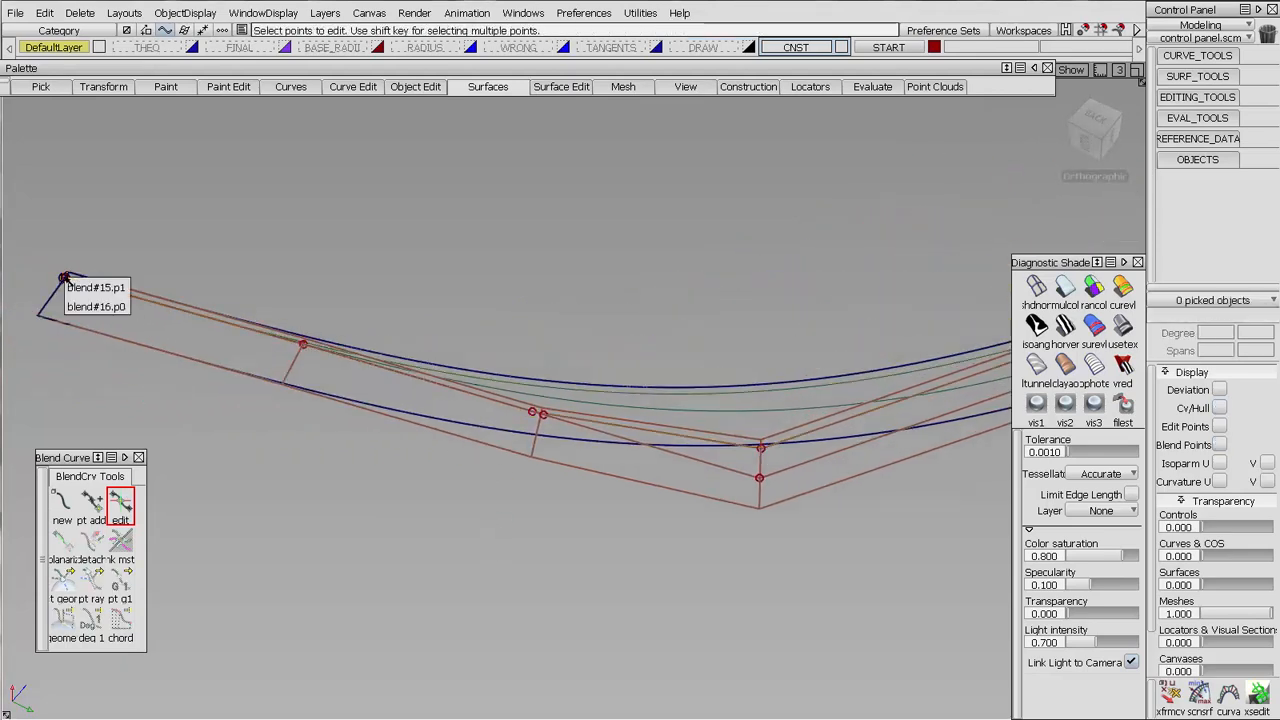
pyautogui.click(76, 282)
pyautogui.click(79, 283)
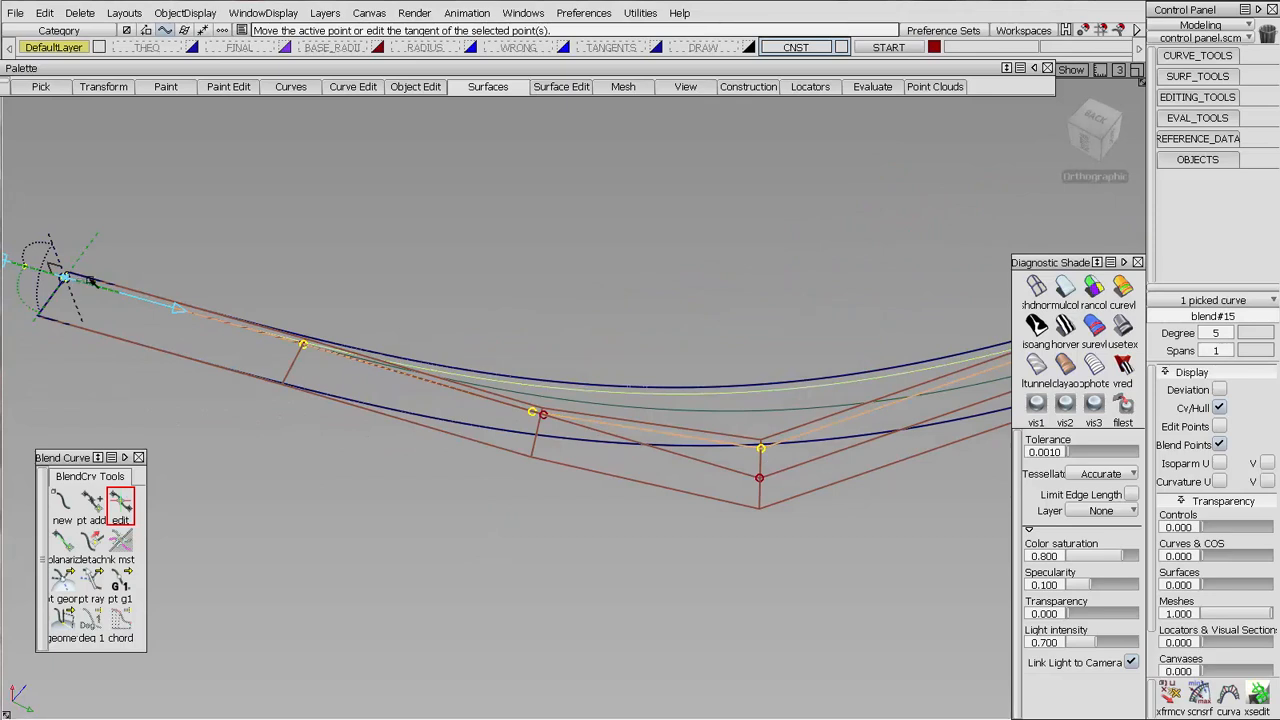
pyautogui.keyDown('alt'); pyautogui.keyDown('shift'); pyautogui.moveTo(79, 283); pyautogui.dragTo(441, 381); pyautogui.keyUp('shift'); pyautogui.keyUp('alt')
pyautogui.keyDown('alt'); pyautogui.keyDown('shift'); pyautogui.moveTo(441, 381); pyautogui.dragTo(477, 374, button='right'); pyautogui.keyUp('shift'); pyautogui.keyUp('alt')
pyautogui.keyDown('alt'); pyautogui.keyDown('shift'); pyautogui.moveTo(477, 374); pyautogui.dragTo(427, 341, button='middle'); pyautogui.keyUp('shift'); pyautogui.keyUp('alt')
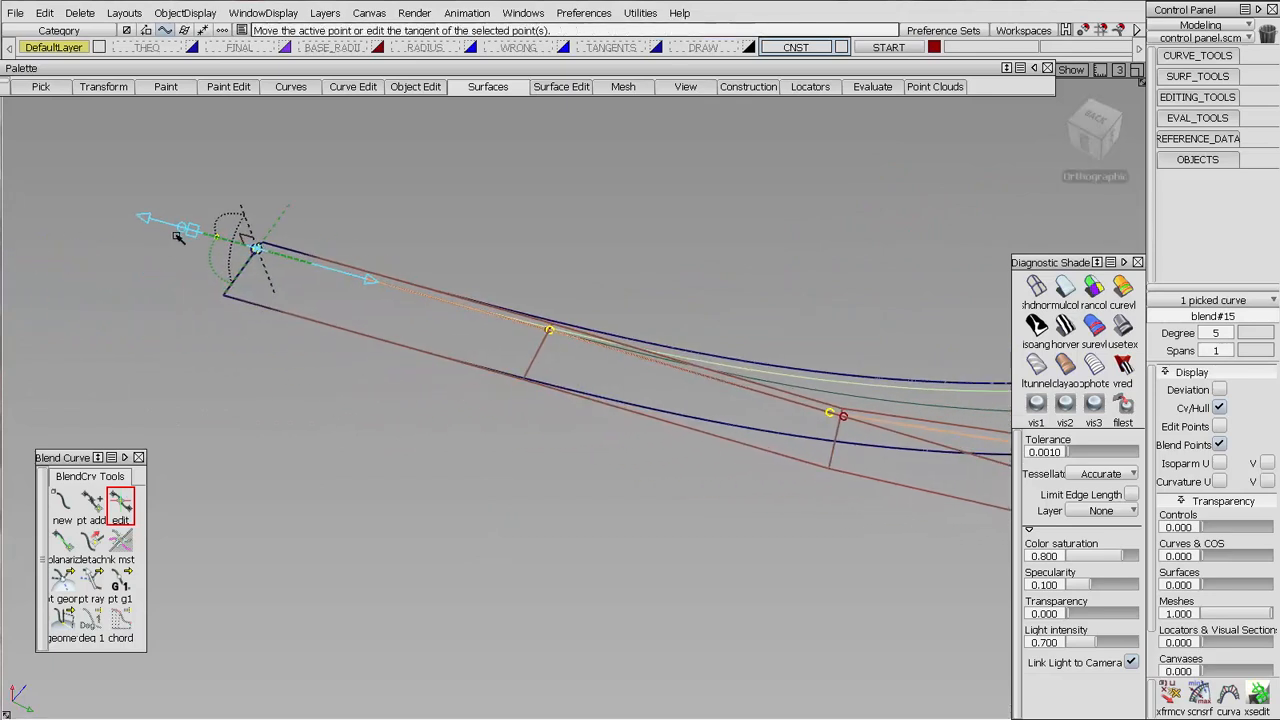
pyautogui.moveTo(179, 231); pyautogui.dragTo(173, 231)
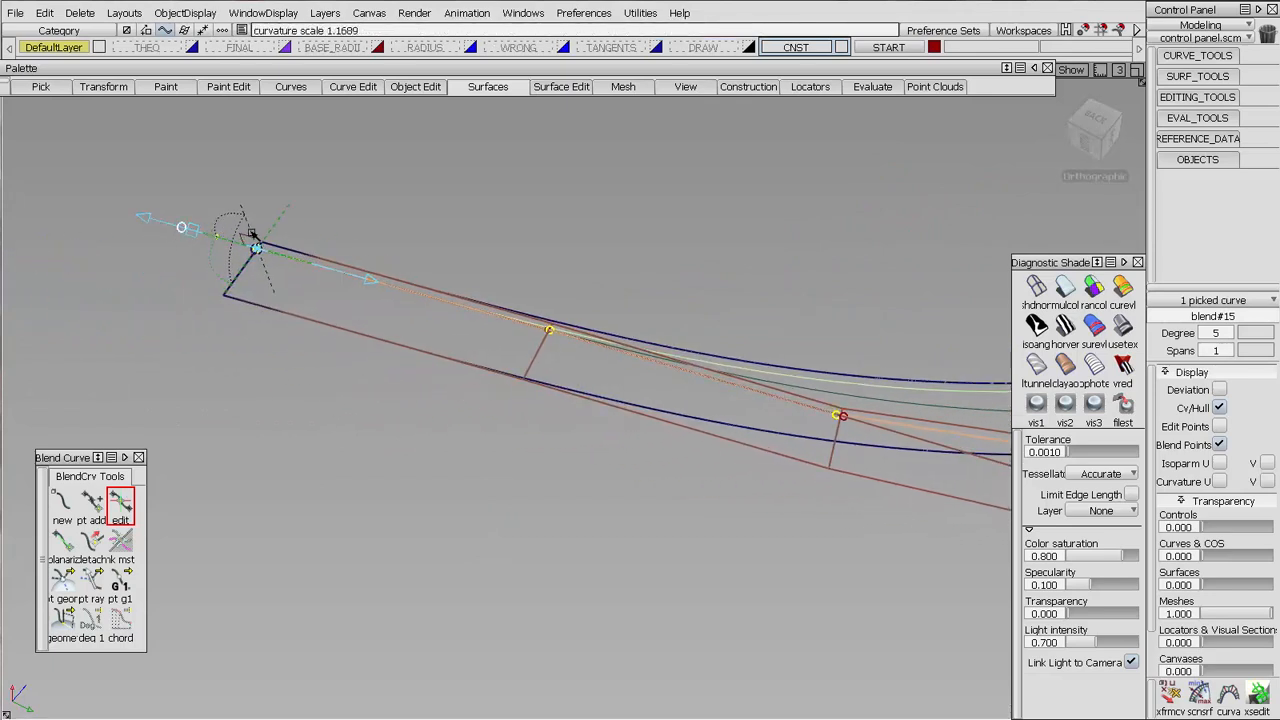
pyautogui.moveTo(273, 233); pyautogui.dragTo(272, 234)
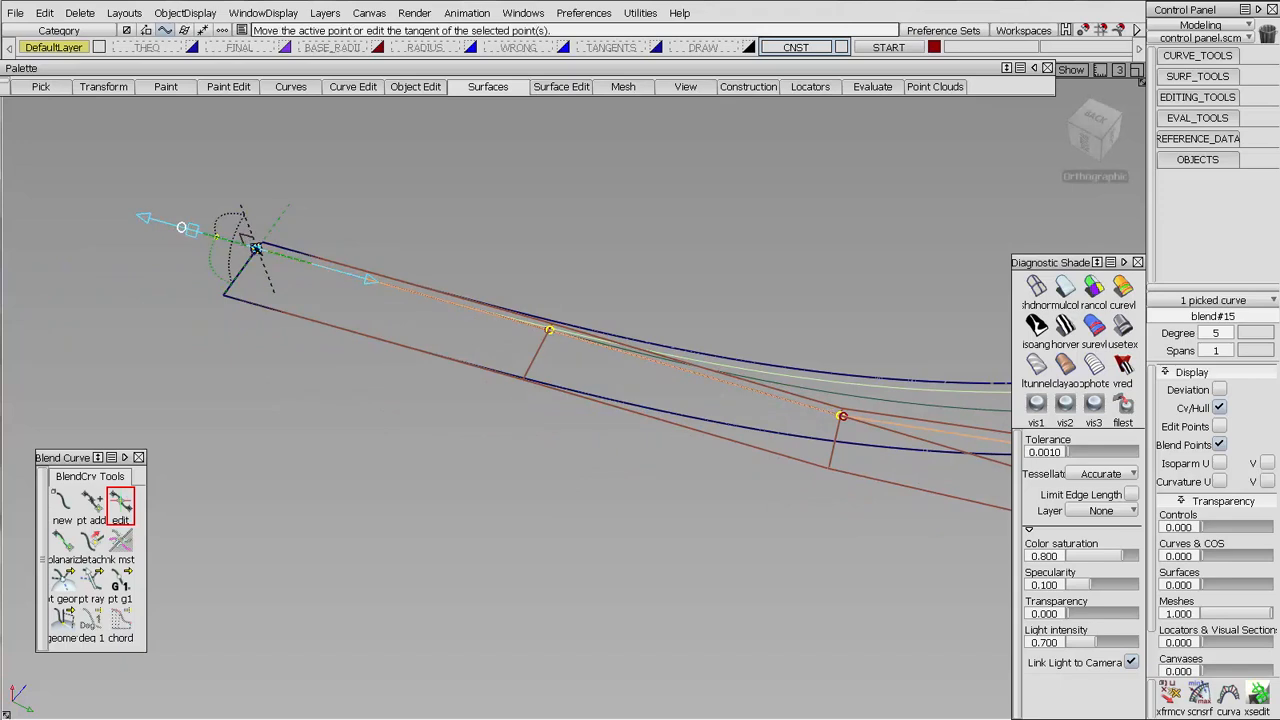
# Fine-tune the lower blend curve's curvature at the shared end to match the same hull row
pyautogui.click(346, 322)
pyautogui.click(258, 249)
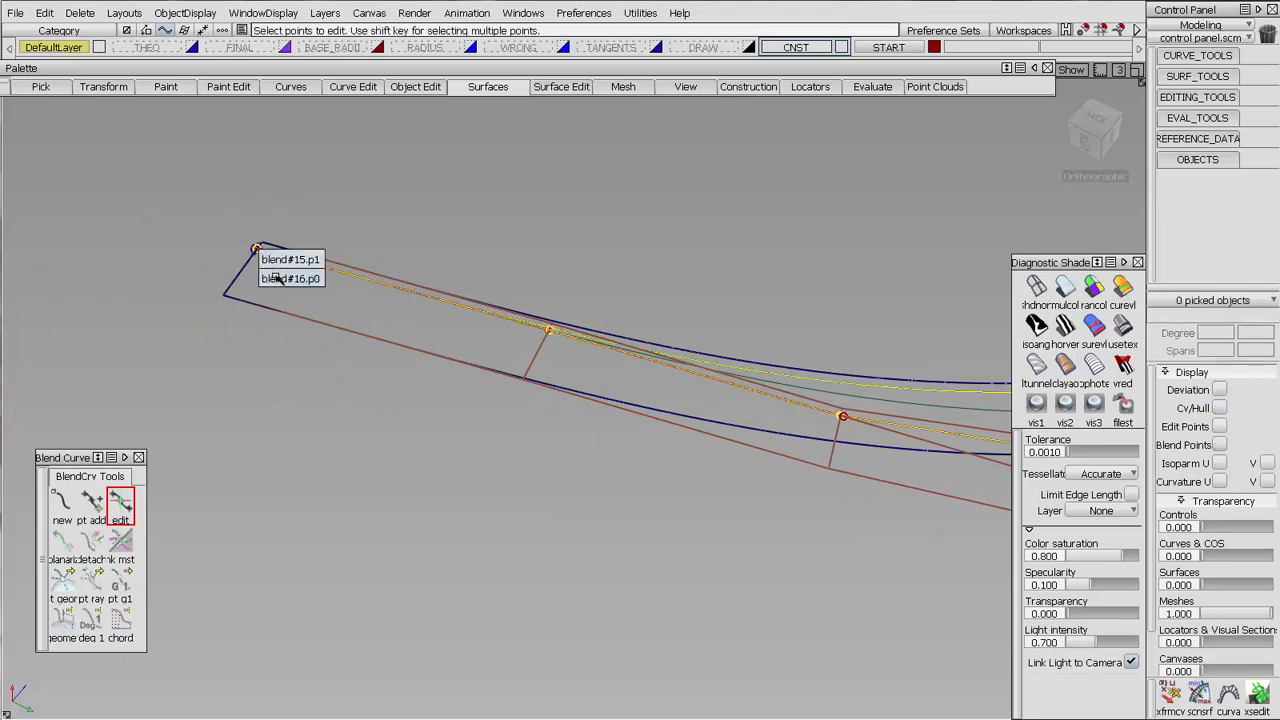
pyautogui.click(275, 278)
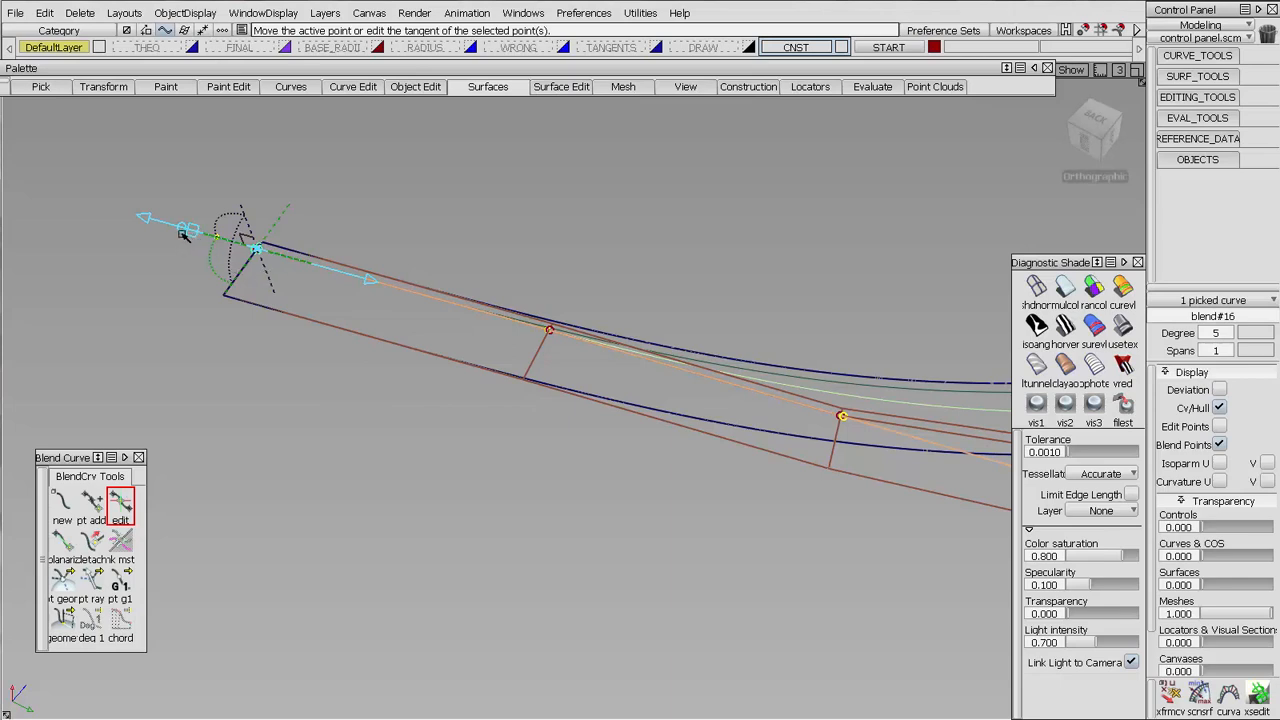
pyautogui.moveTo(183, 233); pyautogui.dragTo(174, 234)
# Delete the degree-5 duplicate of the corner blend surface, keeping the original degree-6 surface
pyautogui.keyDown('alt'); pyautogui.keyDown('shift'); pyautogui.moveTo(151, 237); pyautogui.dragTo(620, 352, button='right'); pyautogui.keyUp('shift'); pyautogui.keyUp('alt')
pyautogui.keyDown('alt'); pyautogui.keyDown('shift'); pyautogui.moveTo(968, 526); pyautogui.dragTo(726, 517, button='middle'); pyautogui.keyUp('shift'); pyautogui.keyUp('alt')
pyautogui.keyDown('ctrl'); pyautogui.keyDown('shift'); pyautogui.moveTo(726, 517); pyautogui.dragTo(634, 455); pyautogui.keyUp('shift'); pyautogui.keyUp('ctrl')
pyautogui.click(659, 455)
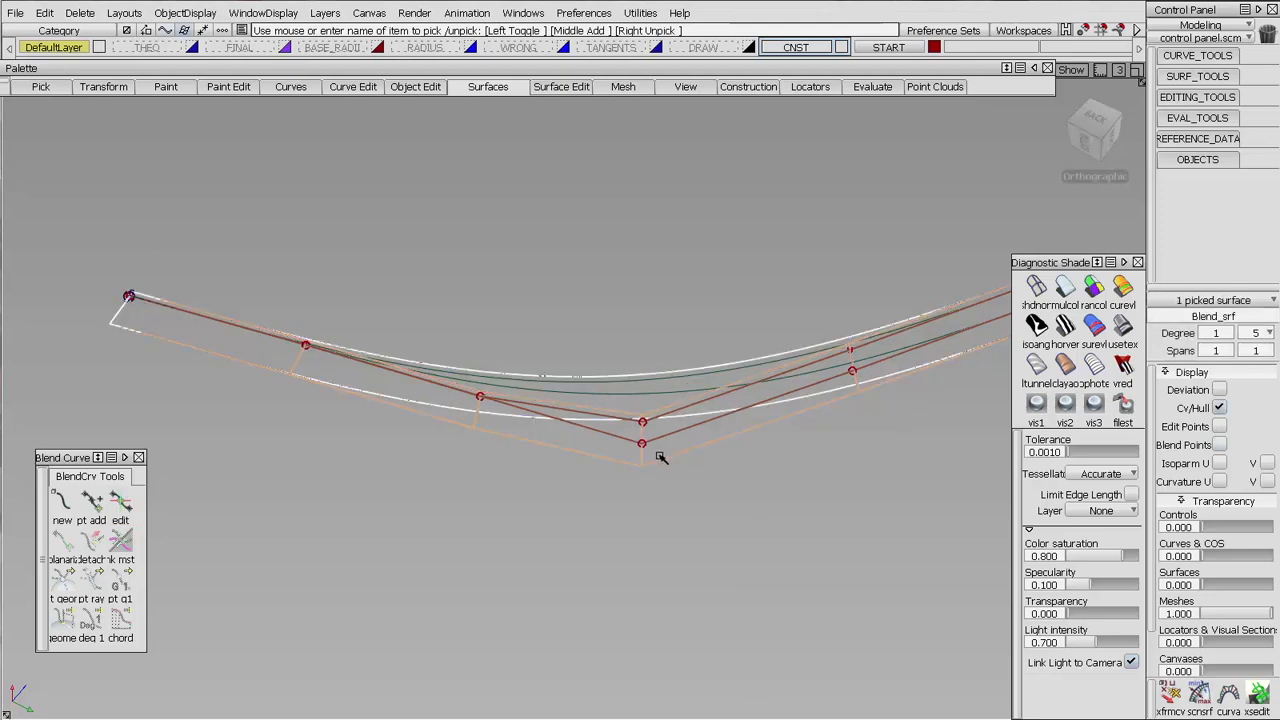
pyautogui.press('Delete')
pyautogui.click(659, 451)
pyautogui.keyDown('ctrl'); pyautogui.keyDown('shift'); pyautogui.moveTo(584, 380); pyautogui.dragTo(552, 362); pyautogui.keyUp('shift'); pyautogui.keyUp('ctrl')
pyautogui.click(581, 413)
pyautogui.keyDown('ctrl'); pyautogui.keyDown('shift'); pyautogui.moveTo(662, 318); pyautogui.dragTo(614, 318, button='right'); pyautogui.keyUp('shift'); pyautogui.keyUp('ctrl')
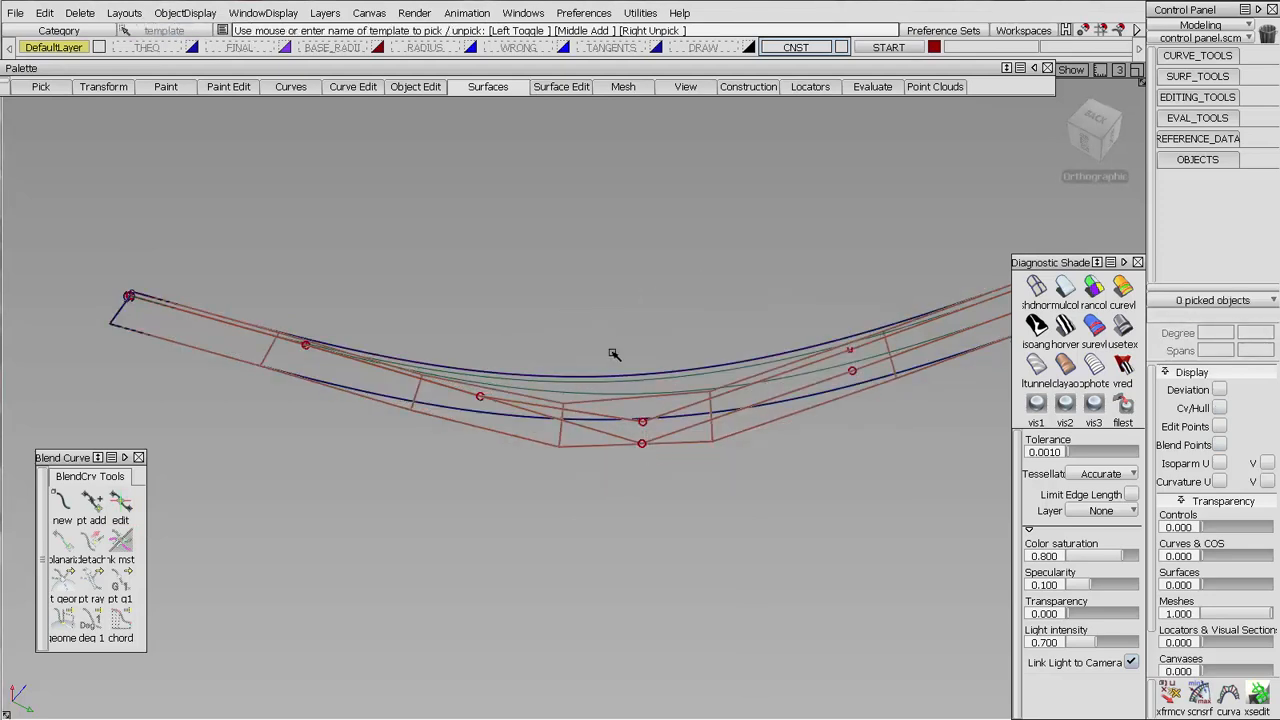
# Select both blend curves and raise them to degree 6, checking their CVs against the original surface's hull
pyautogui.keyDown('ctrl'); pyautogui.keyDown('shift'); pyautogui.moveTo(574, 396); pyautogui.dragTo(606, 418); pyautogui.keyUp('shift'); pyautogui.keyUp('ctrl')
pyautogui.moveTo(608, 406); pyautogui.dragTo(768, 470)
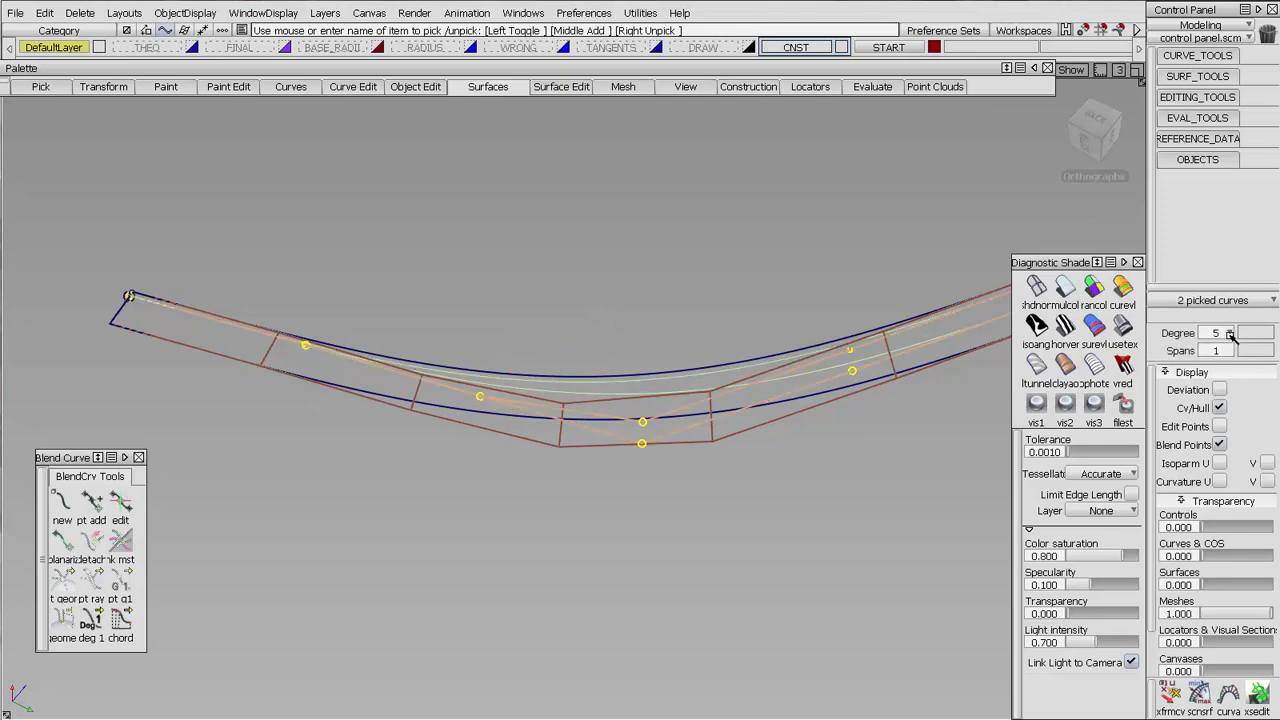
pyautogui.click(1231, 336)
pyautogui.click(1228, 472)
pyautogui.click(675, 457)
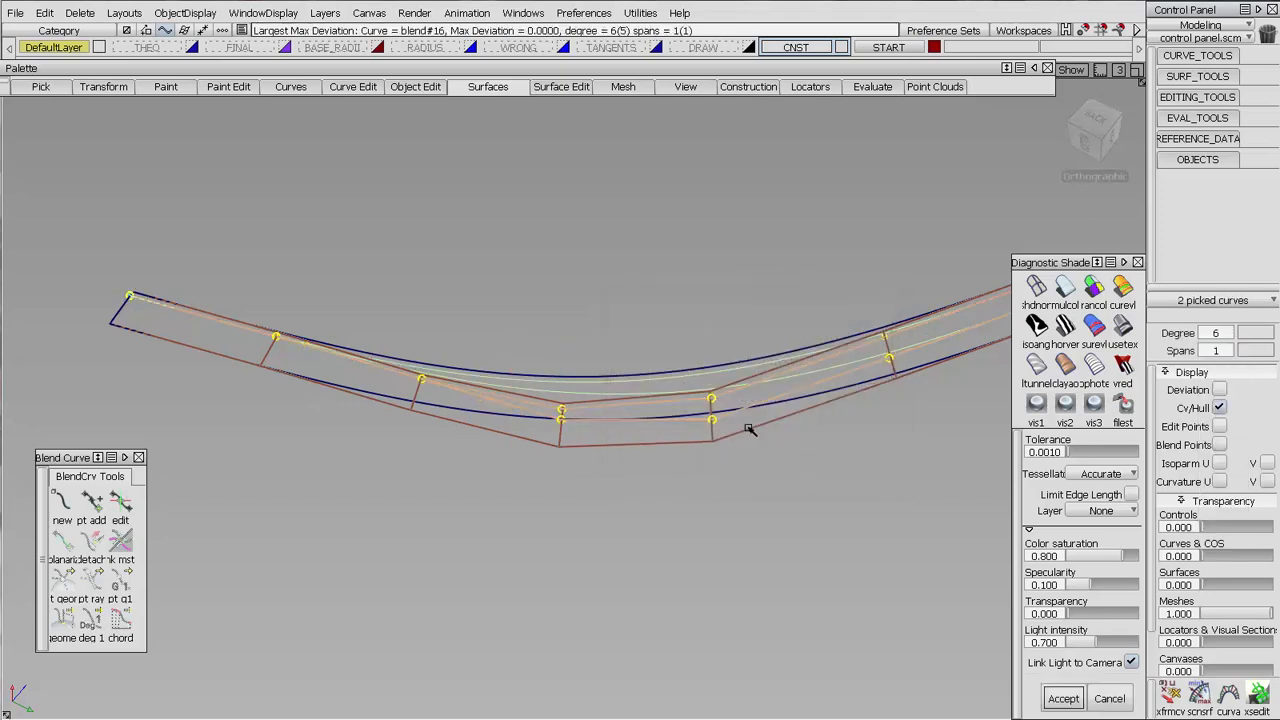
pyautogui.keyDown('alt'); pyautogui.keyDown('shift'); pyautogui.moveTo(723, 489); pyautogui.dragTo(728, 398, button='right'); pyautogui.keyUp('shift'); pyautogui.keyUp('alt')
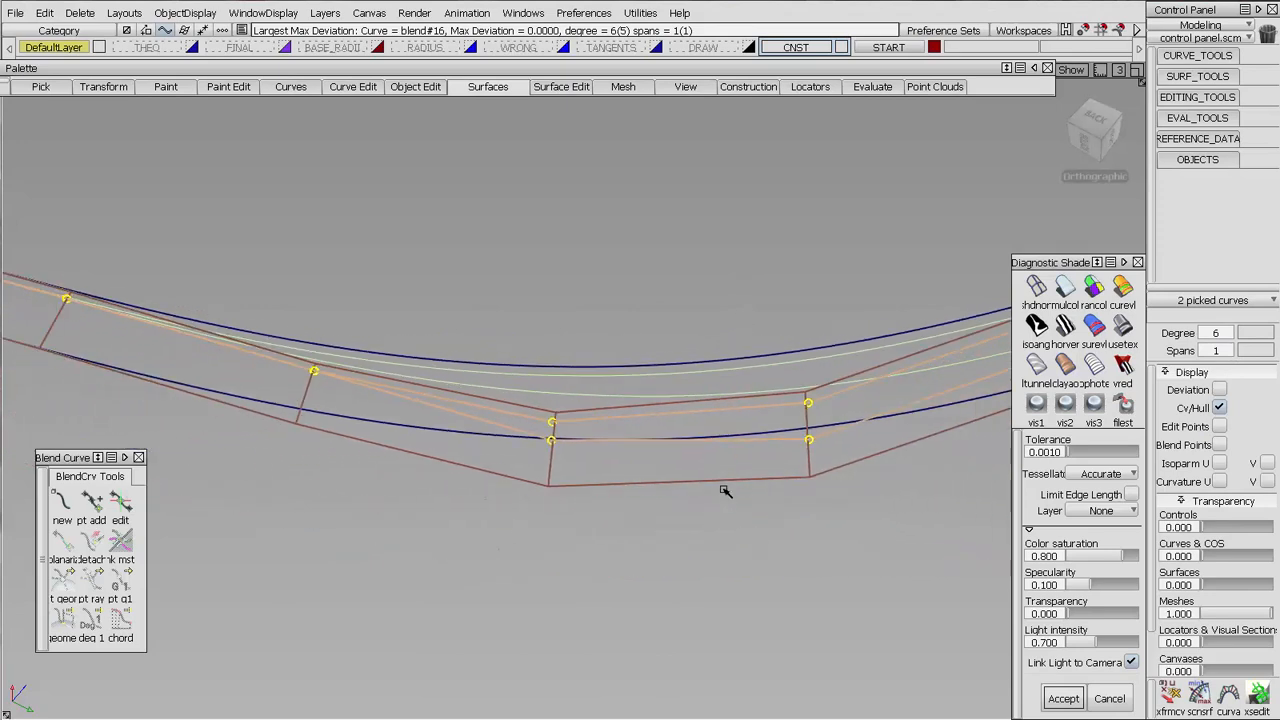
pyautogui.keyDown('ctrl'); pyautogui.keyDown('shift'); pyautogui.moveTo(780, 583); pyautogui.dragTo(772, 495); pyautogui.keyUp('shift'); pyautogui.keyUp('ctrl')
# Turn off the CV and hull display for the surface and curves, and make all hidden objects visible again
pyautogui.keyDown('alt'); pyautogui.keyDown('shift'); pyautogui.moveTo(717, 311); pyautogui.dragTo(564, 416, button='right'); pyautogui.keyUp('shift'); pyautogui.keyUp('alt')
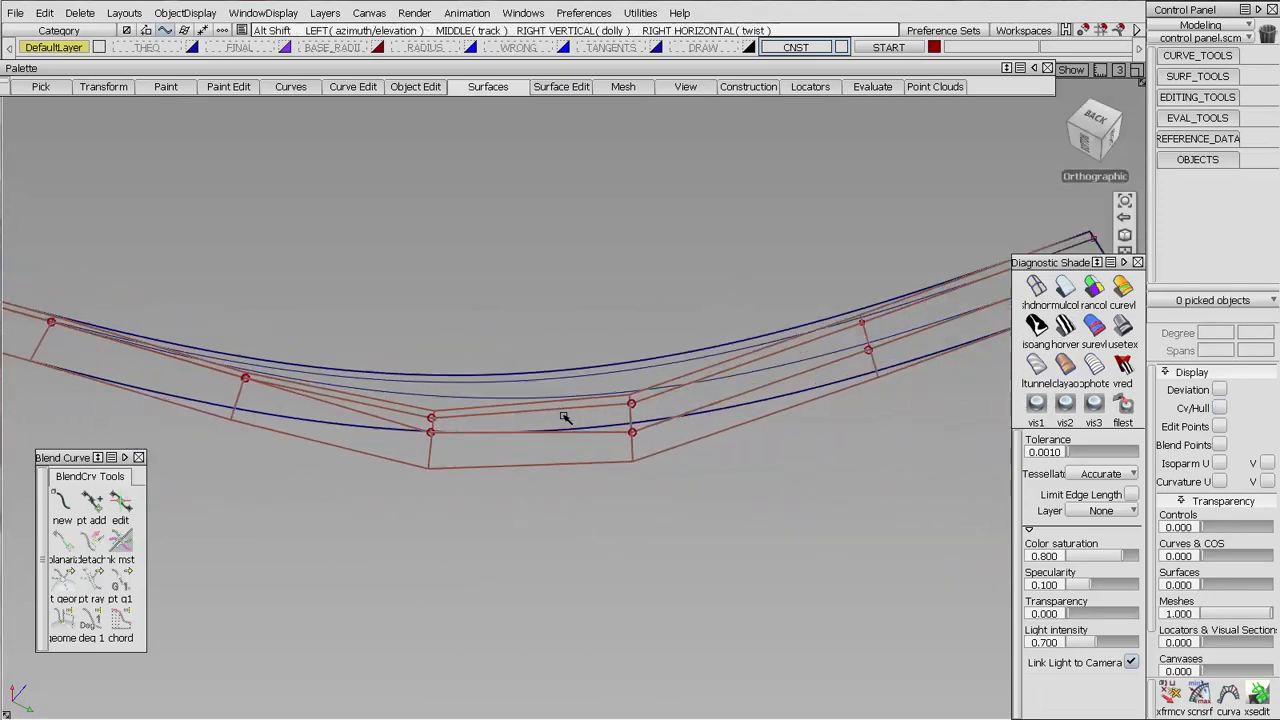
pyautogui.hotkey('ctrl', 'h')
pyautogui.keyDown('alt'); pyautogui.keyDown('shift'); pyautogui.moveTo(590, 323); pyautogui.dragTo(578, 398, button='right'); pyautogui.keyUp('shift'); pyautogui.keyUp('alt')
pyautogui.keyDown('alt'); pyautogui.keyDown('shift'); pyautogui.moveTo(578, 398); pyautogui.dragTo(523, 449); pyautogui.keyUp('shift'); pyautogui.keyUp('alt')
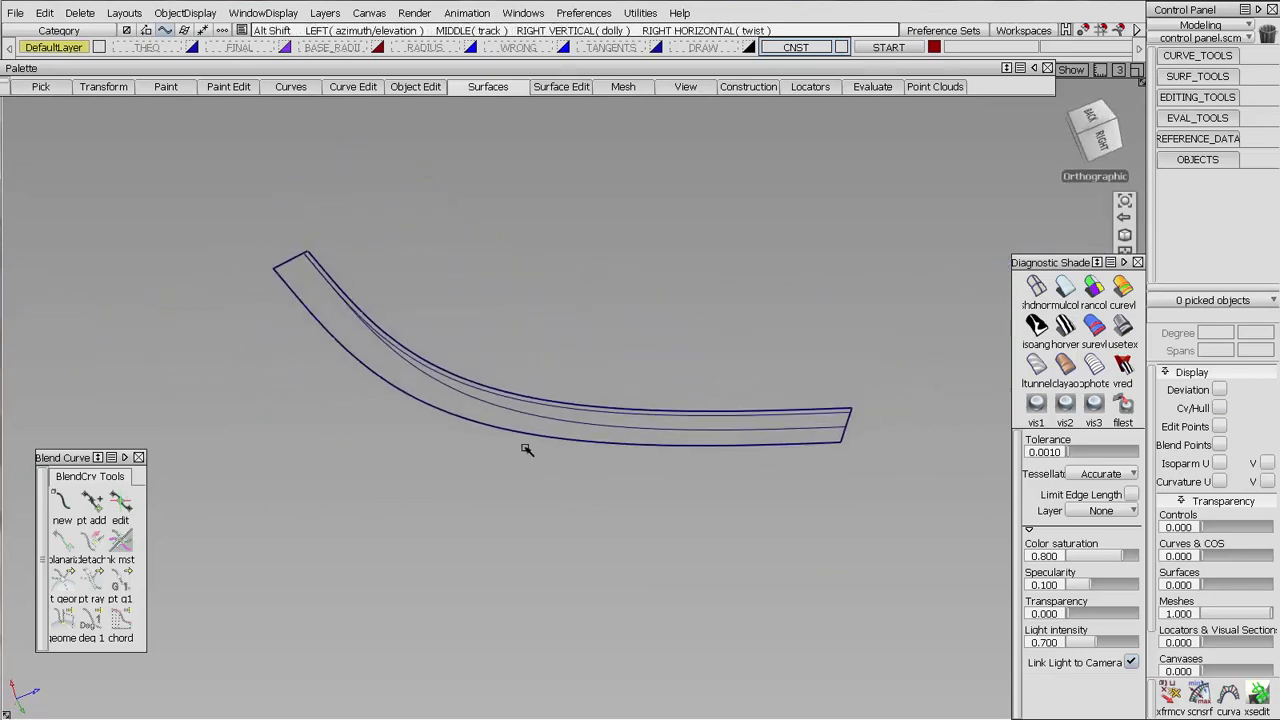
pyautogui.click(201, 14)
pyautogui.click(206, 51)
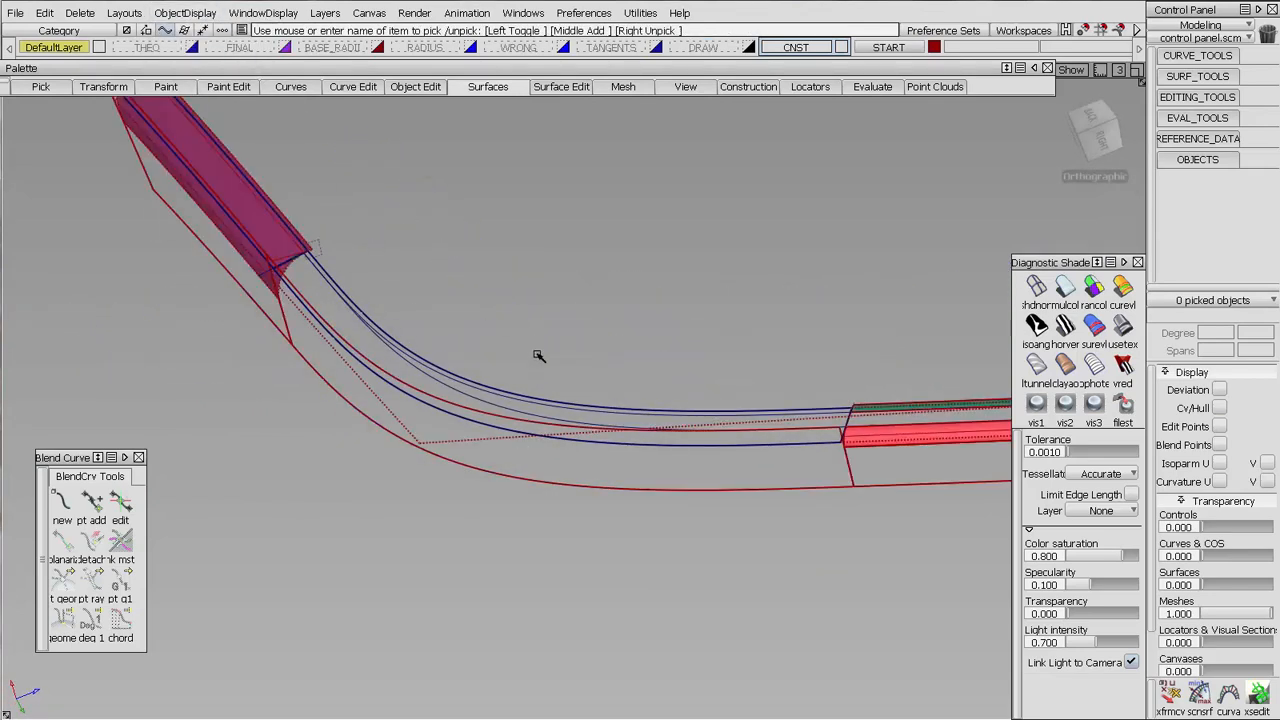
# Project both degree-6 blend curves onto the tangent blend surface along its normal as curves on surface
pyautogui.keyDown('alt'); pyautogui.keyDown('shift'); pyautogui.moveTo(548, 372); pyautogui.dragTo(623, 409, button='right'); pyautogui.keyUp('shift'); pyautogui.keyUp('alt')
pyautogui.keyDown('alt'); pyautogui.keyDown('shift'); pyautogui.moveTo(662, 414); pyautogui.dragTo(635, 430, button='middle'); pyautogui.keyUp('shift'); pyautogui.keyUp('alt')
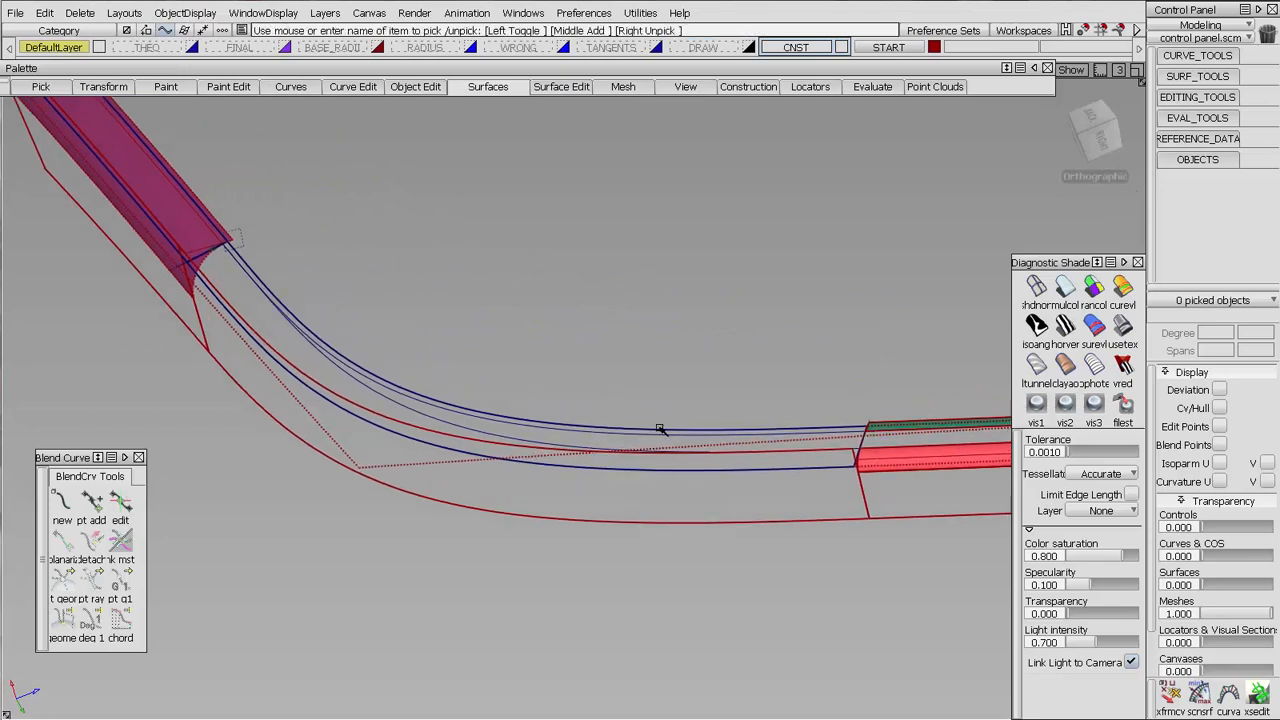
pyautogui.keyDown('alt'); pyautogui.keyDown('shift'); pyautogui.moveTo(659, 429); pyautogui.dragTo(720, 445); pyautogui.keyUp('shift'); pyautogui.keyUp('alt')
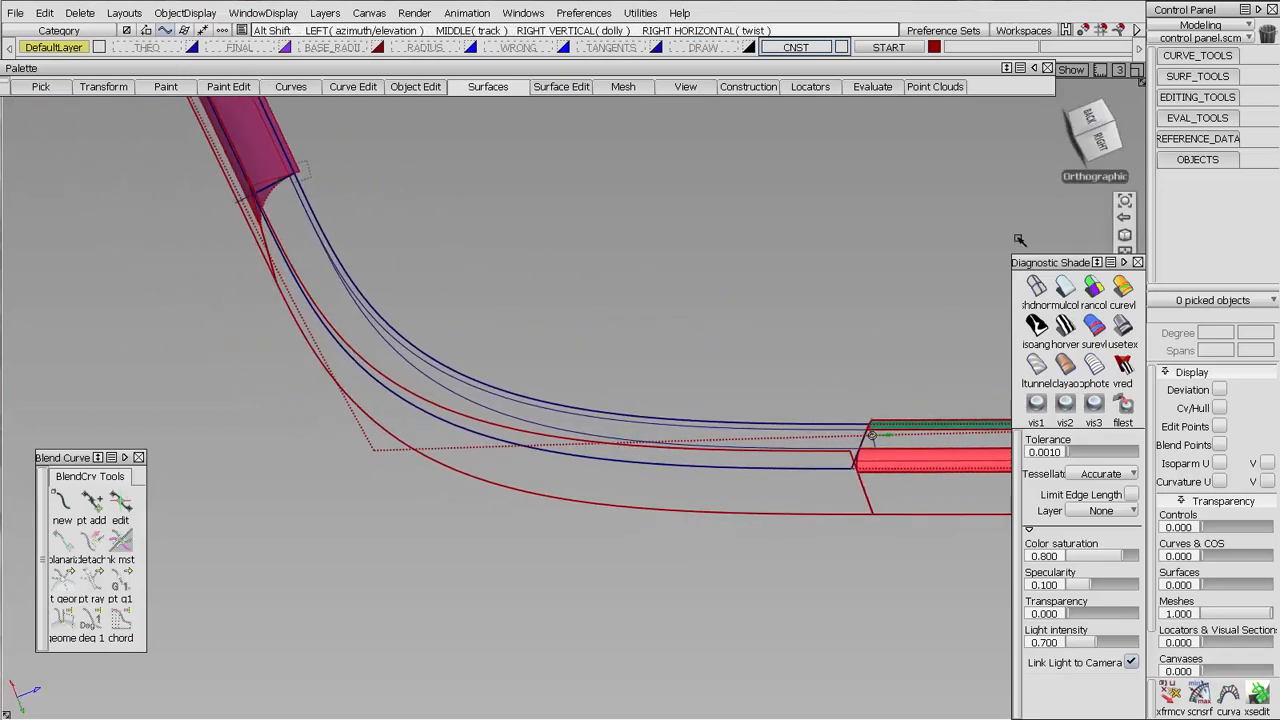
pyautogui.click(1166, 78)
pyautogui.click(1200, 255)
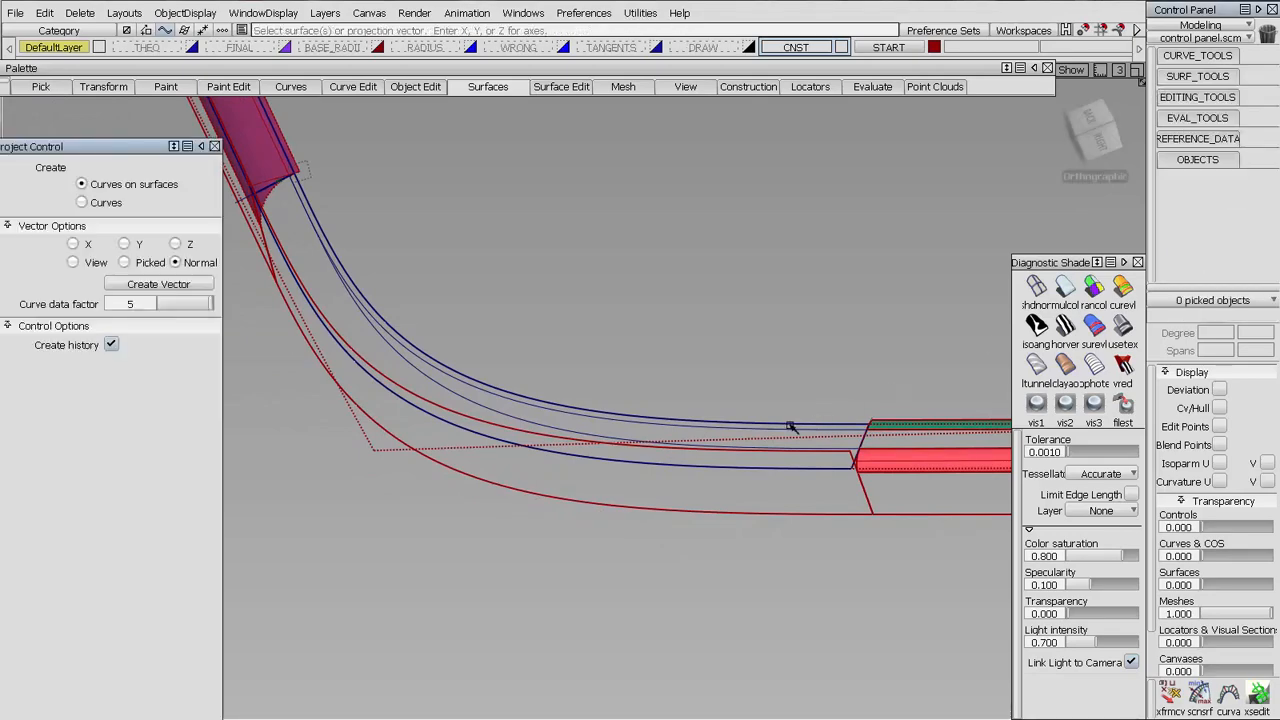
pyautogui.keyDown('alt'); pyautogui.keyDown('shift'); pyautogui.moveTo(709, 423); pyautogui.dragTo(671, 457); pyautogui.keyUp('shift'); pyautogui.keyUp('alt')
pyautogui.click(708, 520)
pyautogui.keyDown('alt'); pyautogui.keyDown('shift'); pyautogui.moveTo(671, 457); pyautogui.dragTo(617, 443, button='middle'); pyautogui.keyUp('shift'); pyautogui.keyUp('alt')
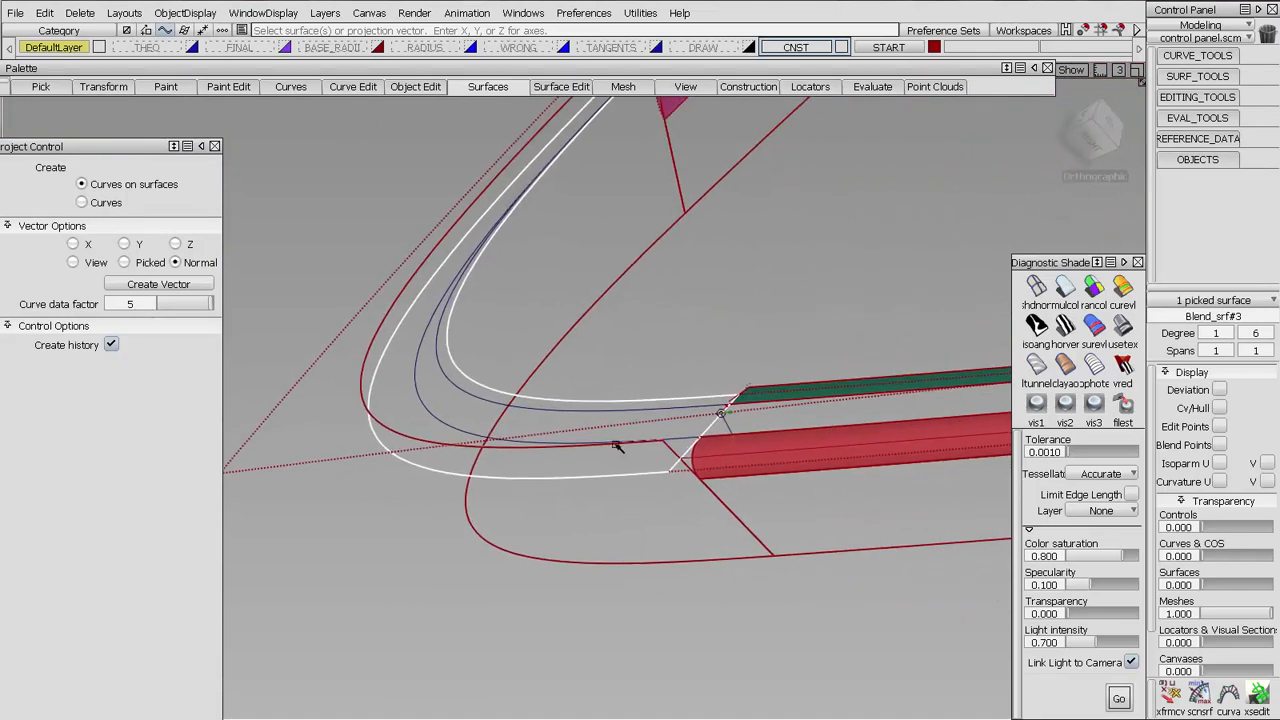
pyautogui.press('space')
pyautogui.click(672, 406)
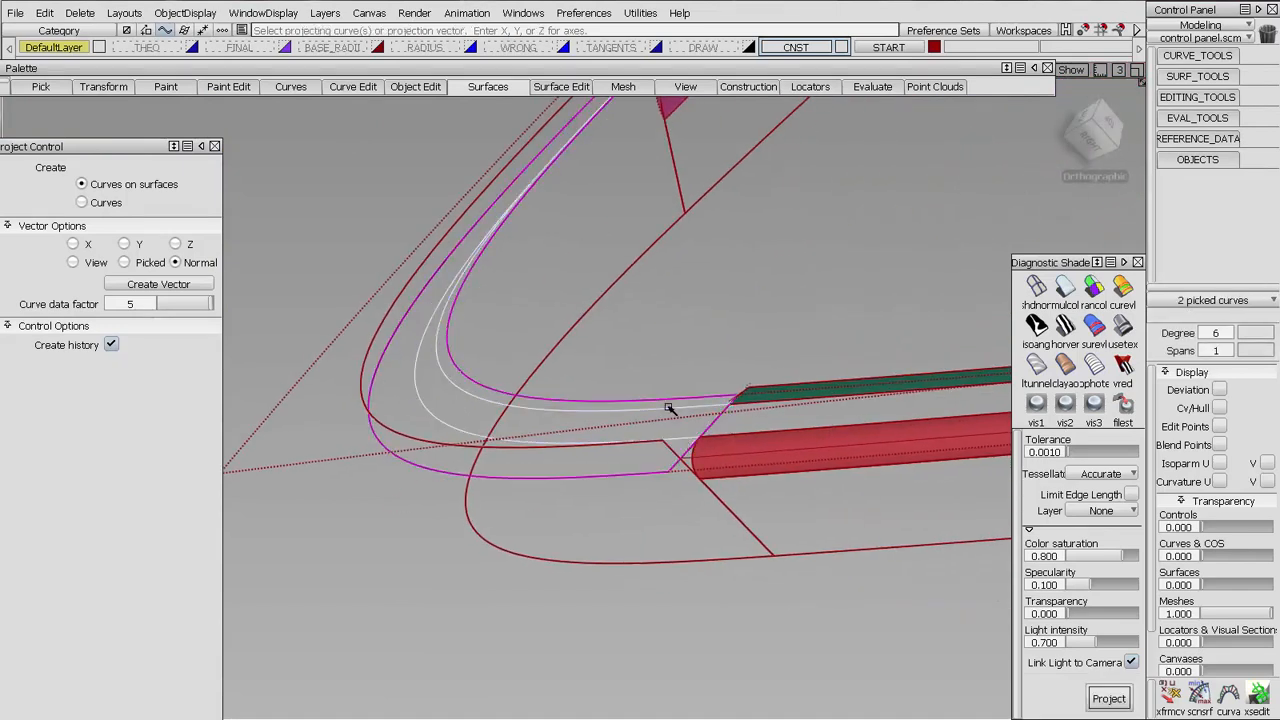
pyautogui.press('space')
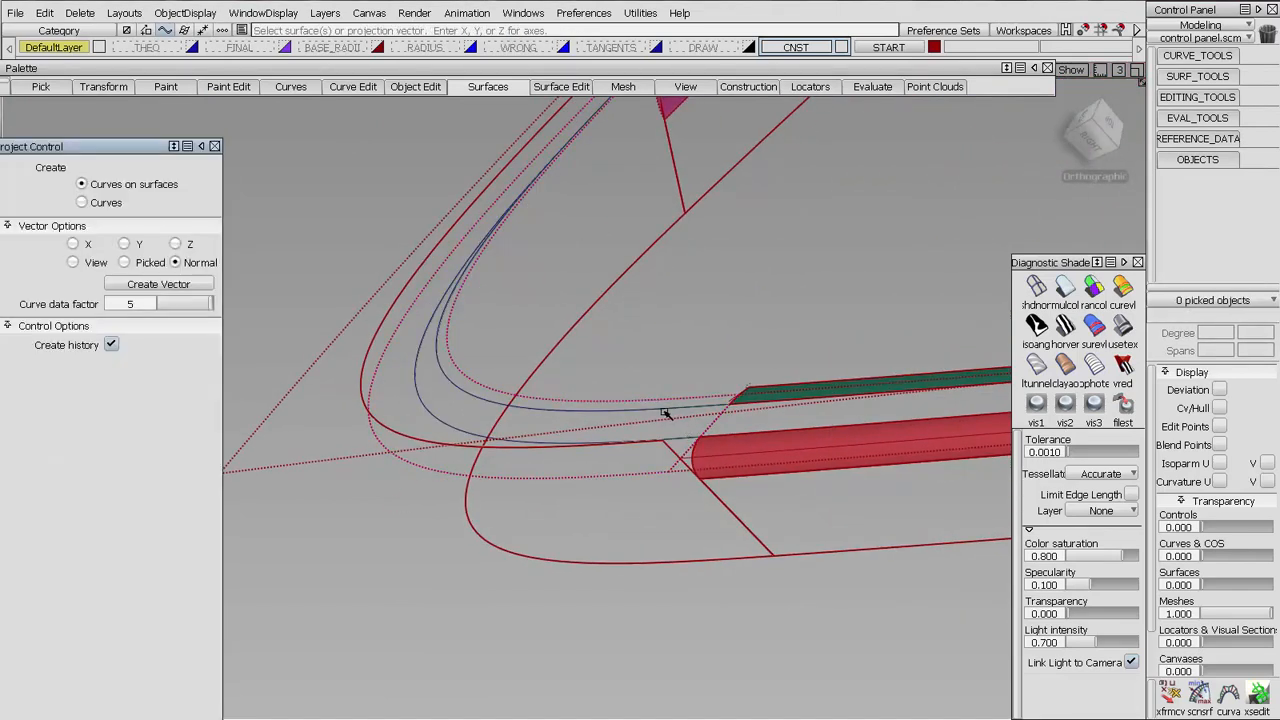
# Build a G1 circular symmetric fillet, degree 6 by 5, from the upper projected curve to the large upper face
pyautogui.click(490, 87)
pyautogui.moveTo(528, 220)
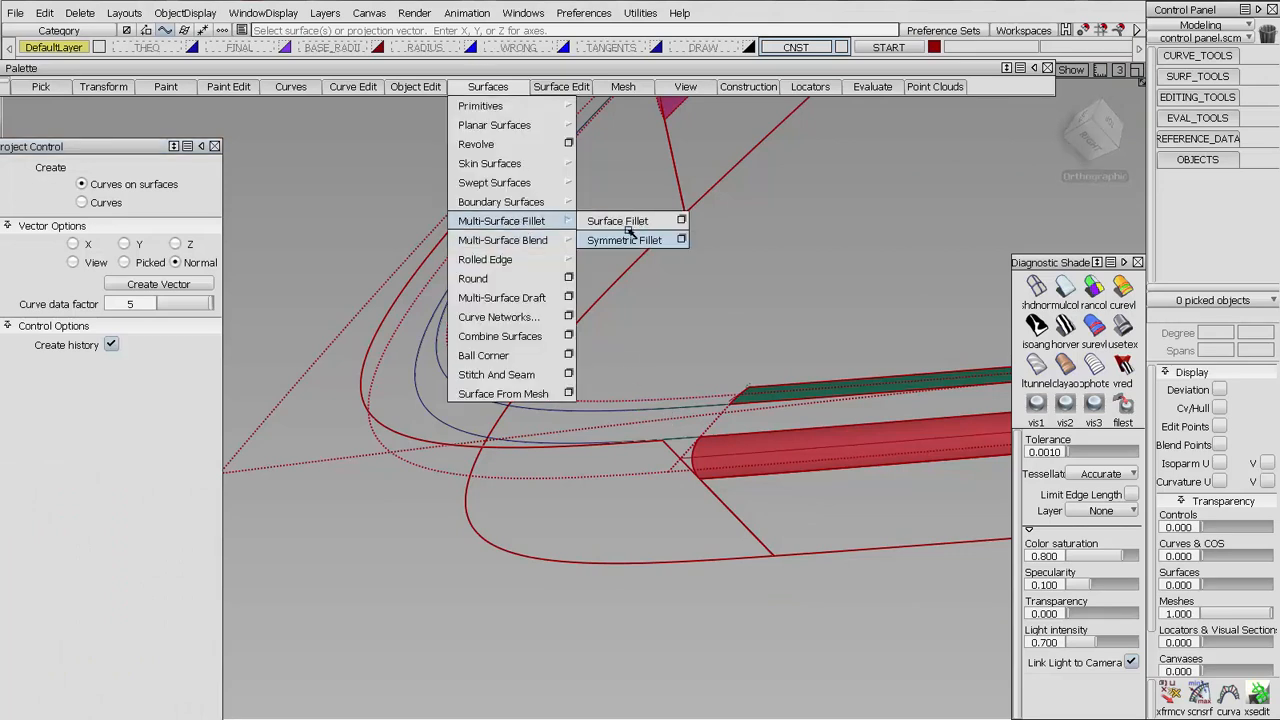
pyautogui.click(628, 240)
pyautogui.click(553, 410)
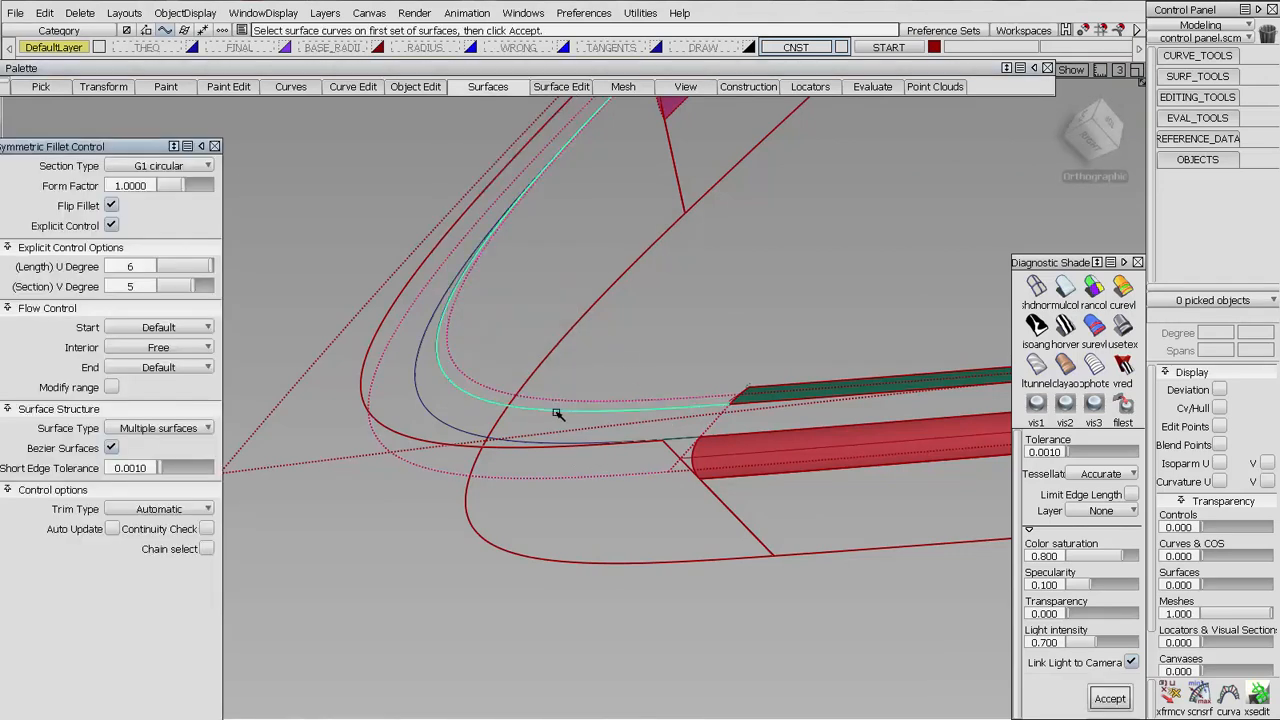
pyautogui.keyDown('alt'); pyautogui.keyDown('shift'); pyautogui.moveTo(584, 327); pyautogui.dragTo(491, 426, button='right'); pyautogui.keyUp('shift'); pyautogui.keyUp('alt')
pyautogui.keyDown('alt'); pyautogui.keyDown('shift'); pyautogui.moveTo(491, 426); pyautogui.dragTo(720, 420); pyautogui.keyUp('shift'); pyautogui.keyUp('alt')
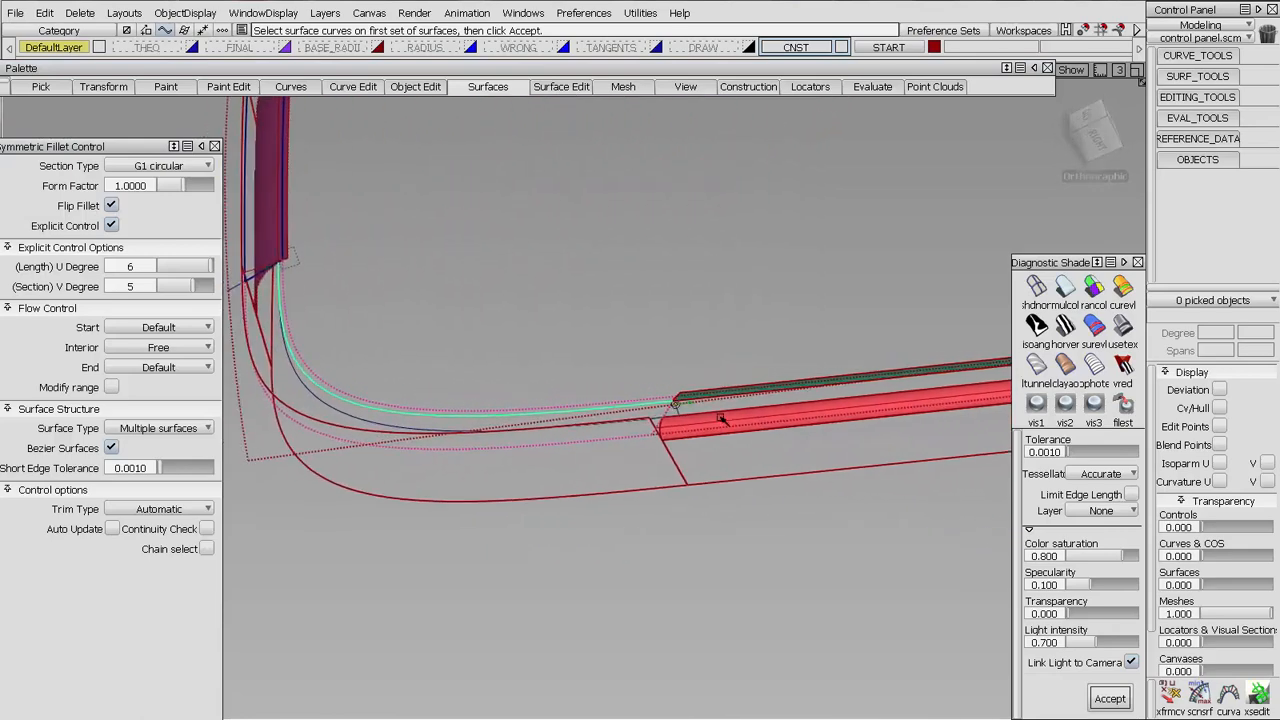
pyautogui.keyDown('alt'); pyautogui.keyDown('shift'); pyautogui.moveTo(440, 338); pyautogui.dragTo(565, 352, button='middle'); pyautogui.keyUp('shift'); pyautogui.keyUp('alt')
pyautogui.keyDown('alt'); pyautogui.keyDown('shift'); pyautogui.moveTo(565, 352); pyautogui.dragTo(580, 343); pyautogui.keyUp('shift'); pyautogui.keyUp('alt')
pyautogui.keyDown('alt'); pyautogui.keyDown('shift'); pyautogui.moveTo(580, 343); pyautogui.dragTo(703, 287, button='middle'); pyautogui.keyUp('shift'); pyautogui.keyUp('alt')
pyautogui.press('space')
pyautogui.click(605, 334)
pyautogui.press('space')
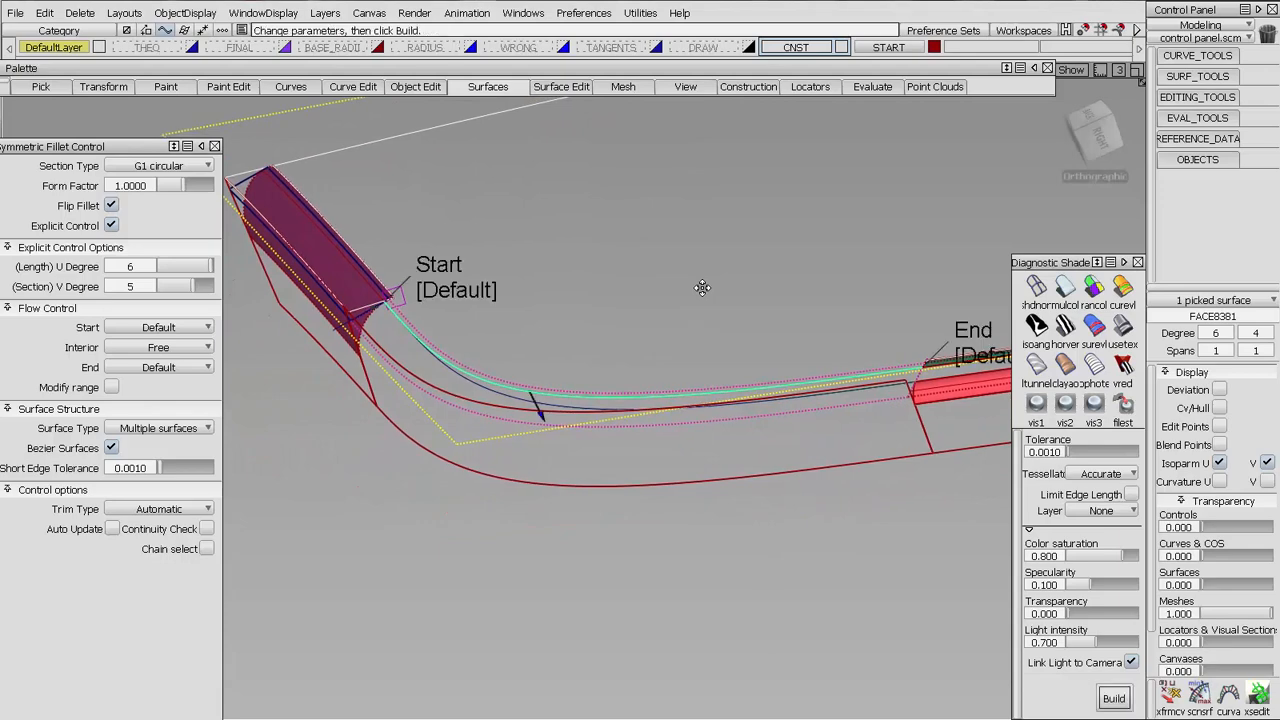
pyautogui.keyDown('alt'); pyautogui.keyDown('shift'); pyautogui.moveTo(688, 393); pyautogui.dragTo(731, 397); pyautogui.keyUp('shift'); pyautogui.keyUp('alt')
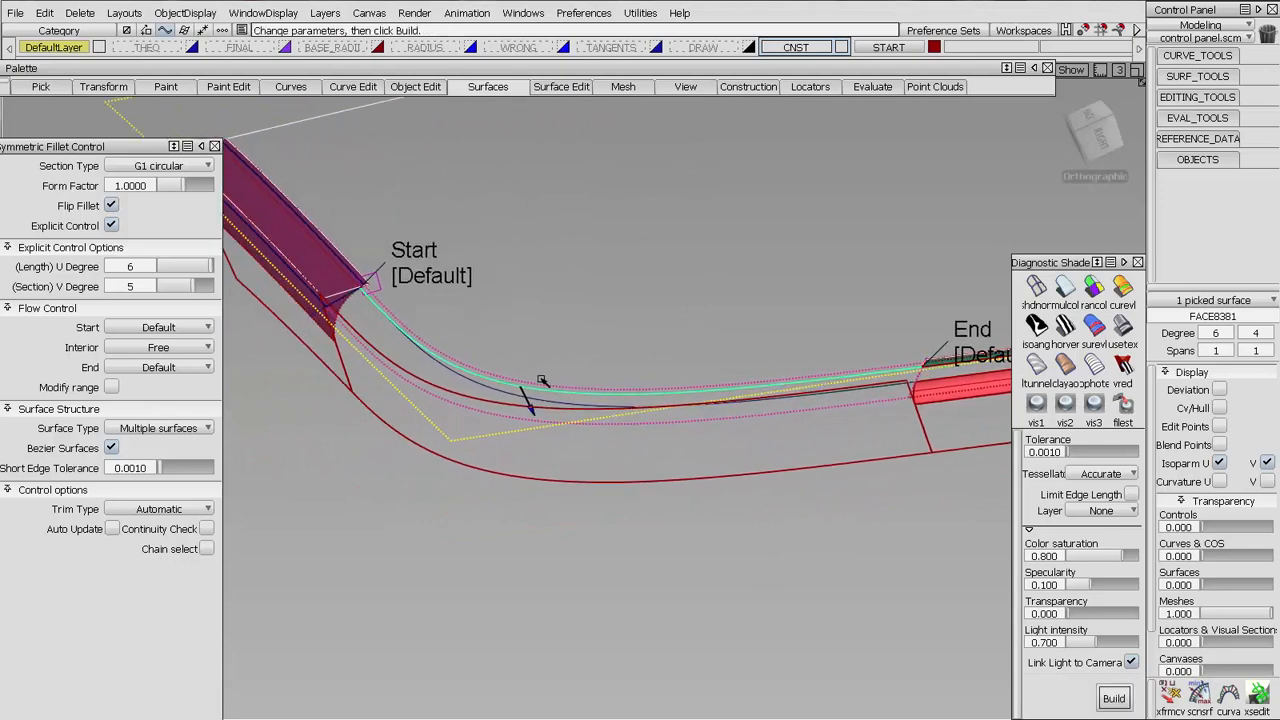
pyautogui.keyDown('alt'); pyautogui.keyDown('shift'); pyautogui.moveTo(524, 395); pyautogui.dragTo(535, 383, button='right'); pyautogui.keyUp('shift'); pyautogui.keyUp('alt')
pyautogui.press('space')
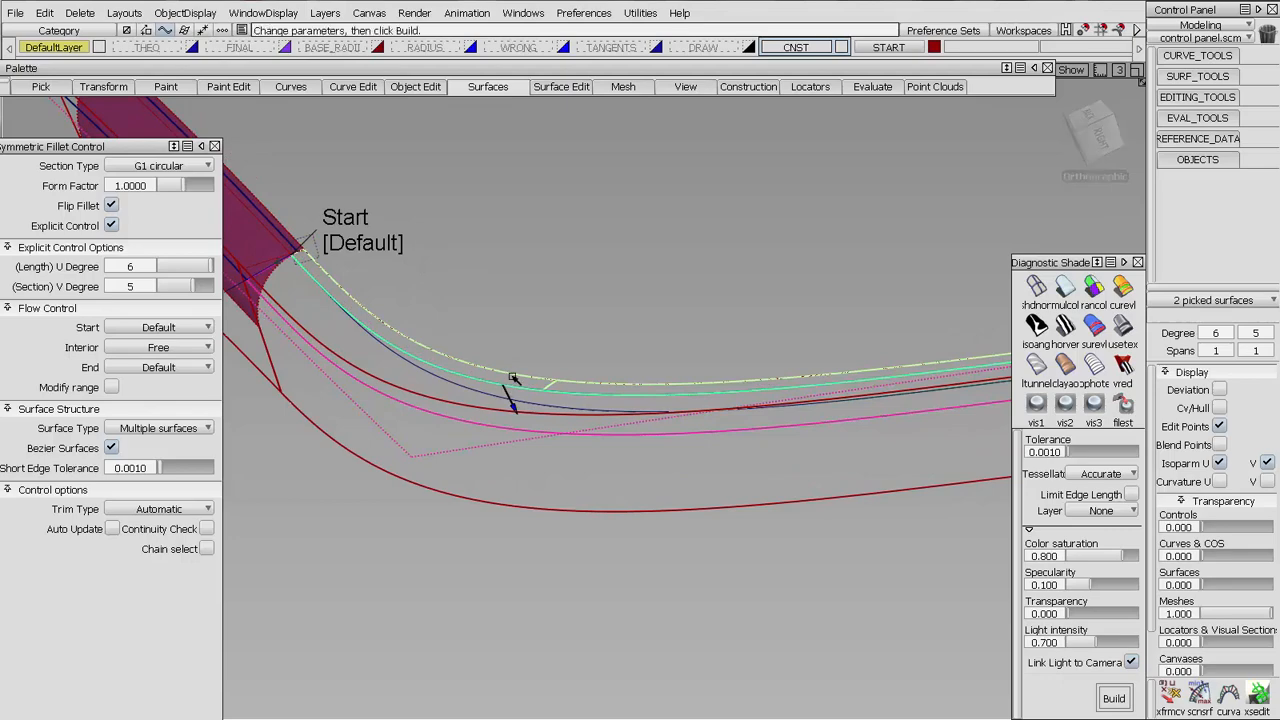
# Examine closely how the end of the upper fillet meets the green edge surface
pyautogui.keyDown('alt'); pyautogui.keyDown('shift'); pyautogui.moveTo(637, 389); pyautogui.dragTo(610, 374, button='middle'); pyautogui.keyUp('shift'); pyautogui.keyUp('alt')
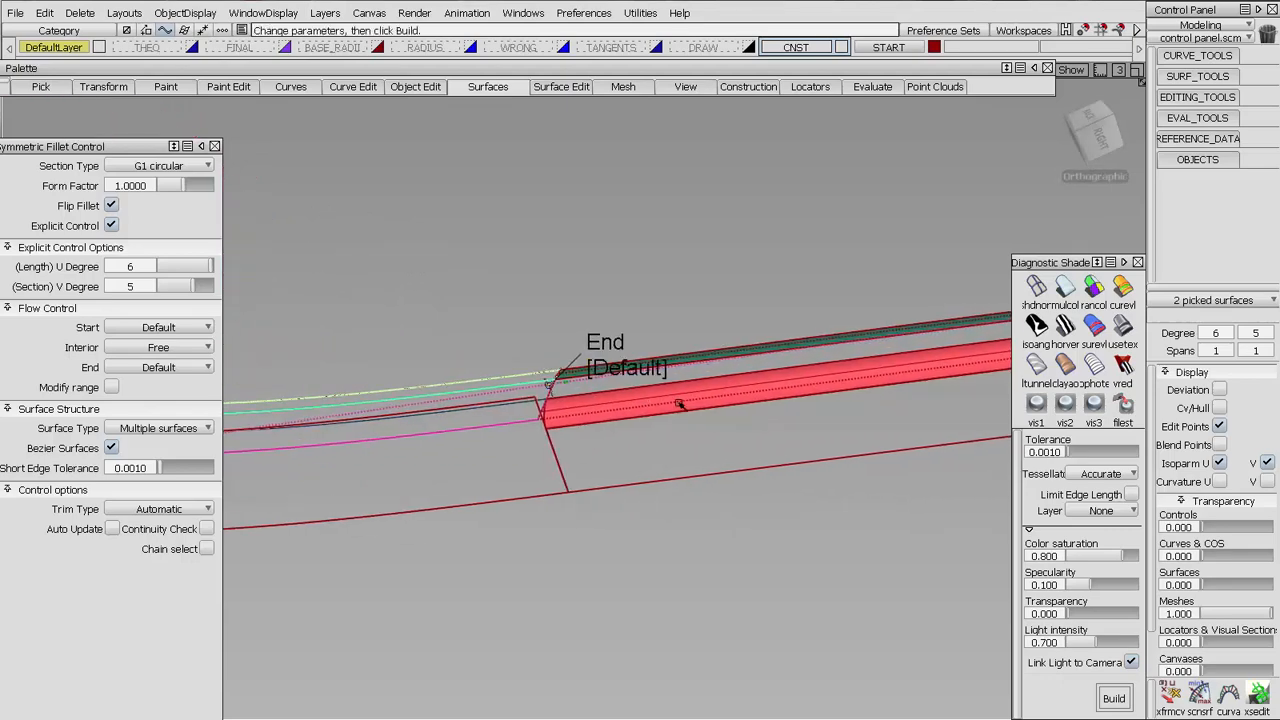
pyautogui.keyDown('alt'); pyautogui.keyDown('shift'); pyautogui.moveTo(680, 404); pyautogui.dragTo(606, 478); pyautogui.keyUp('shift'); pyautogui.keyUp('alt')
pyautogui.keyDown('alt'); pyautogui.keyDown('shift'); pyautogui.moveTo(606, 300); pyautogui.dragTo(734, 466, button='right'); pyautogui.keyUp('shift'); pyautogui.keyUp('alt')
pyautogui.keyDown('alt'); pyautogui.keyDown('shift'); pyautogui.moveTo(734, 466); pyautogui.dragTo(780, 630, button='middle'); pyautogui.keyUp('shift'); pyautogui.keyUp('alt')
pyautogui.keyDown('alt'); pyautogui.keyDown('shift'); pyautogui.moveTo(680, 310); pyautogui.dragTo(880, 357, button='right'); pyautogui.keyUp('shift'); pyautogui.keyUp('alt')
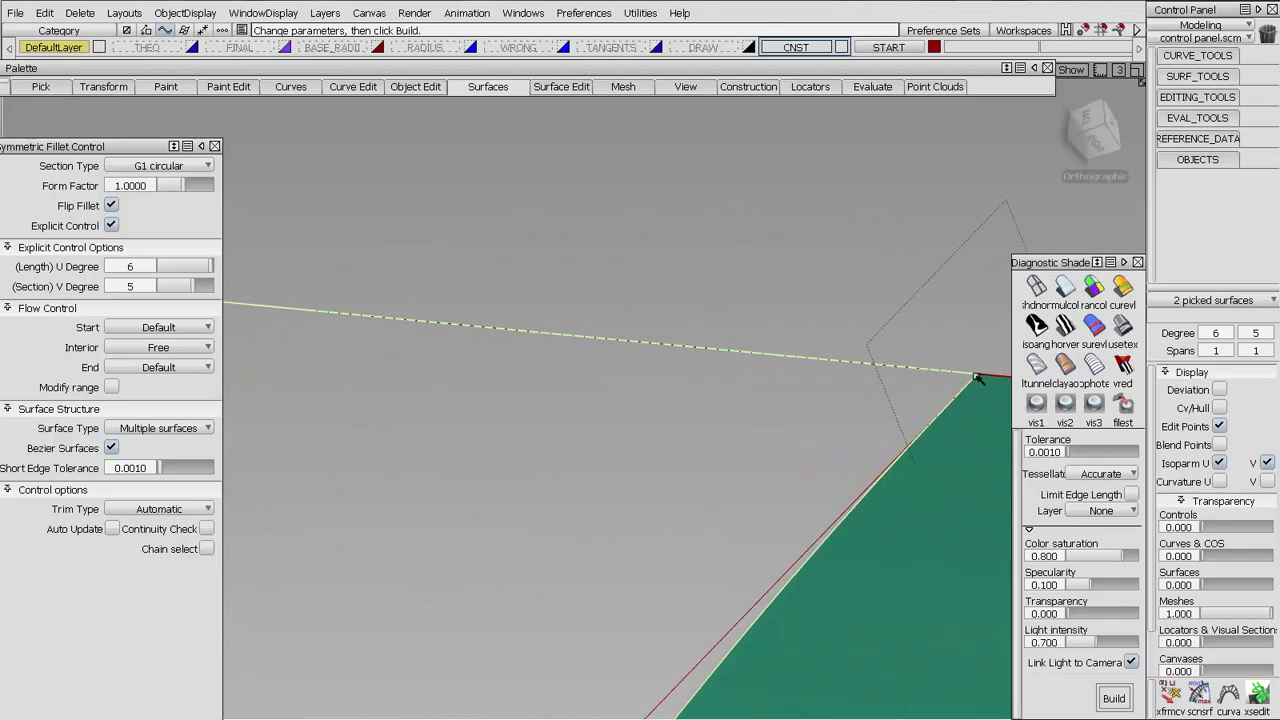
pyautogui.keyDown('alt'); pyautogui.keyDown('shift'); pyautogui.moveTo(979, 376); pyautogui.dragTo(658, 468); pyautogui.keyUp('shift'); pyautogui.keyUp('alt')
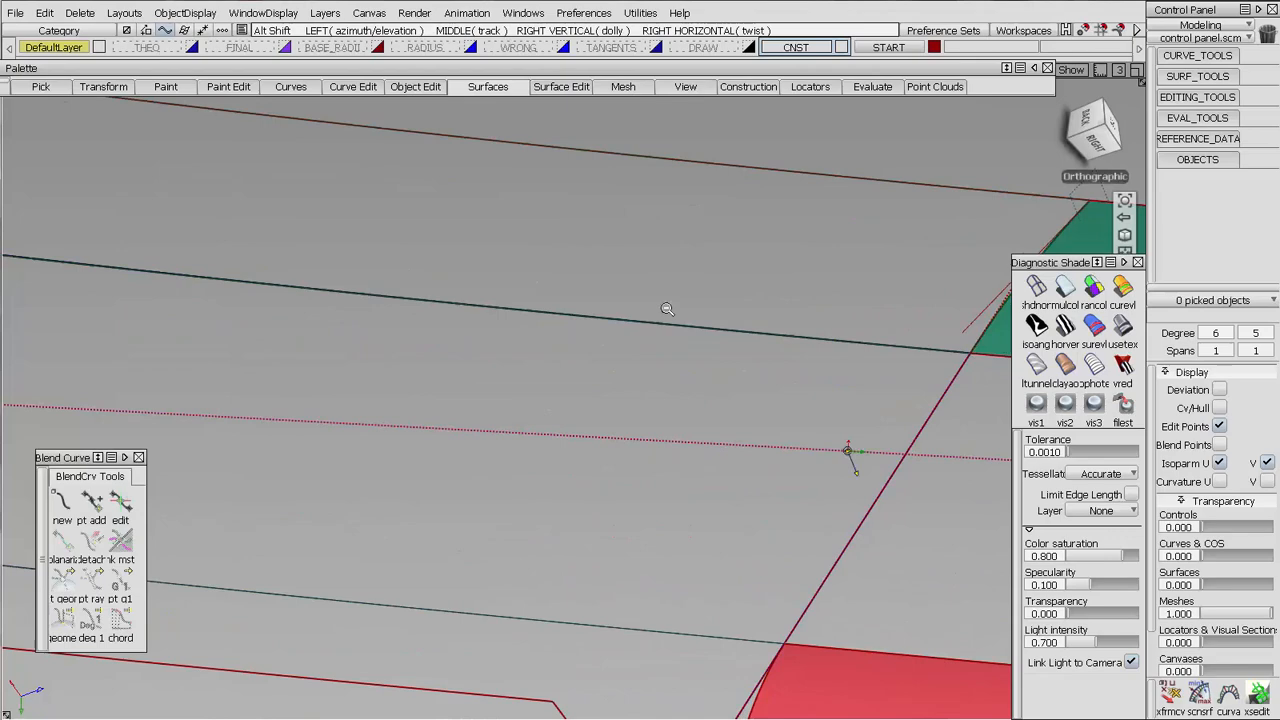
pyautogui.keyDown('alt'); pyautogui.keyDown('shift'); pyautogui.moveTo(851, 529); pyautogui.dragTo(614, 400); pyautogui.keyUp('shift'); pyautogui.keyUp('alt')
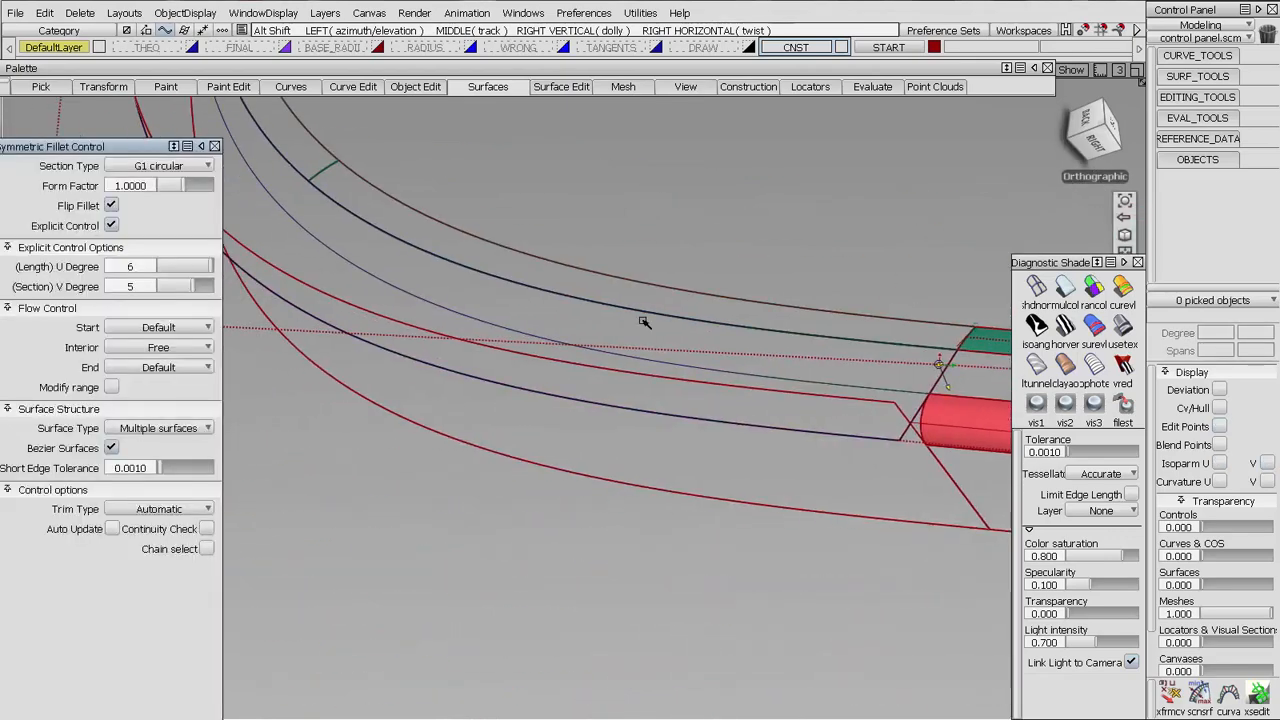
# Build a second G1 circular symmetric fillet from the lower projected curve to the lower side face
pyautogui.keyDown('alt'); pyautogui.keyDown('shift'); pyautogui.moveTo(643, 320); pyautogui.dragTo(420, 303); pyautogui.keyUp('shift'); pyautogui.keyUp('alt')
pyautogui.click(420, 303)
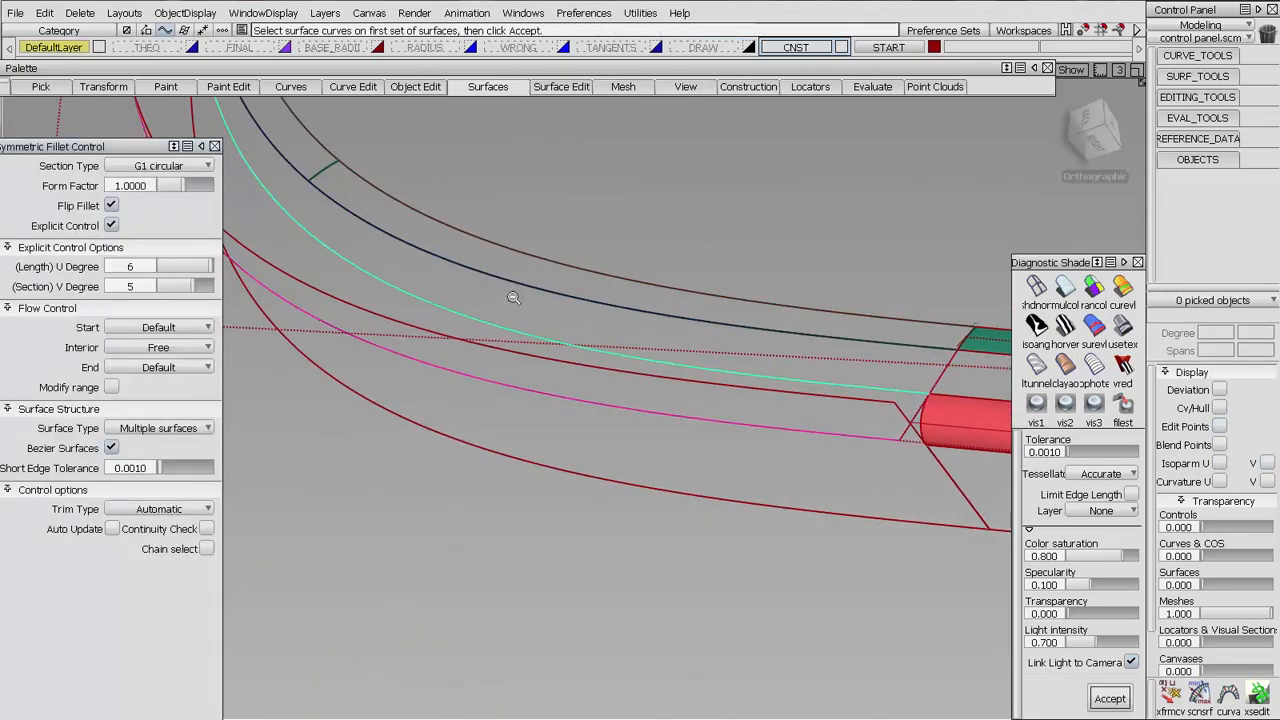
pyautogui.keyDown('alt'); pyautogui.keyDown('shift'); pyautogui.moveTo(513, 298); pyautogui.dragTo(606, 400, button='right'); pyautogui.keyUp('shift'); pyautogui.keyUp('alt')
pyautogui.keyDown('alt'); pyautogui.keyDown('shift'); pyautogui.moveTo(606, 400); pyautogui.dragTo(640, 374); pyautogui.keyUp('shift'); pyautogui.keyUp('alt')
pyautogui.press('space')
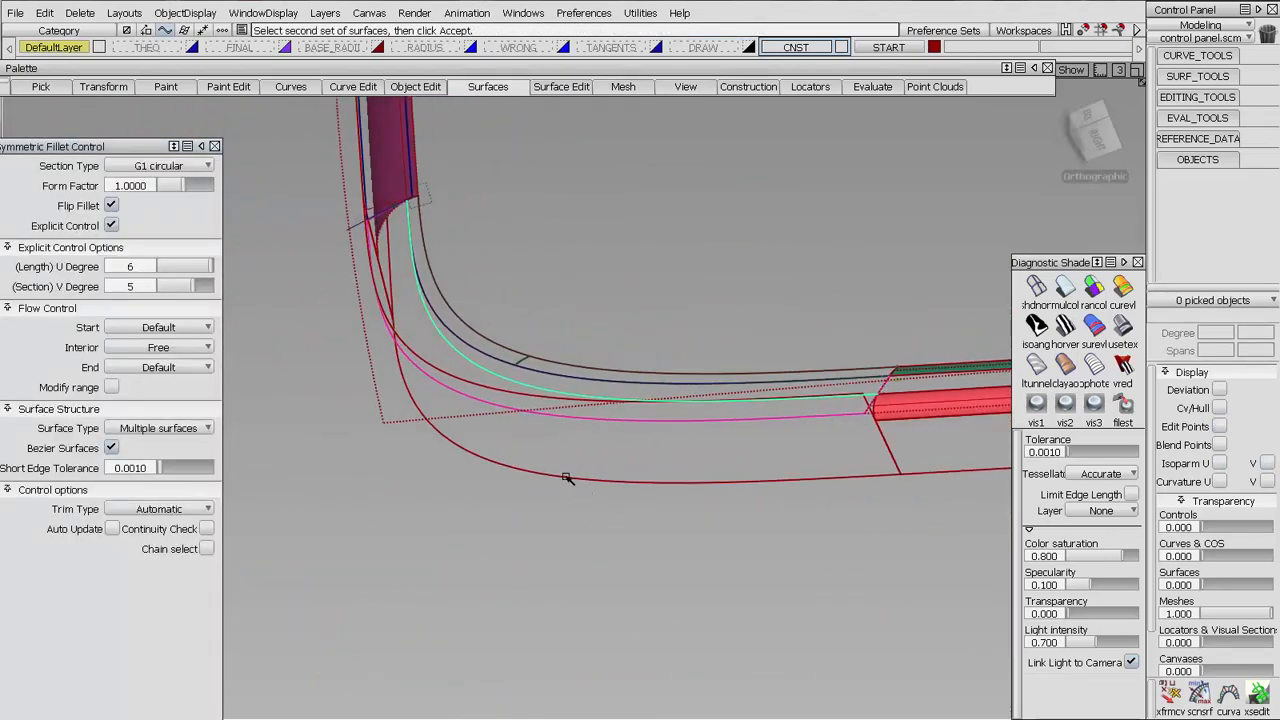
pyautogui.click(566, 479)
pyautogui.press('space')
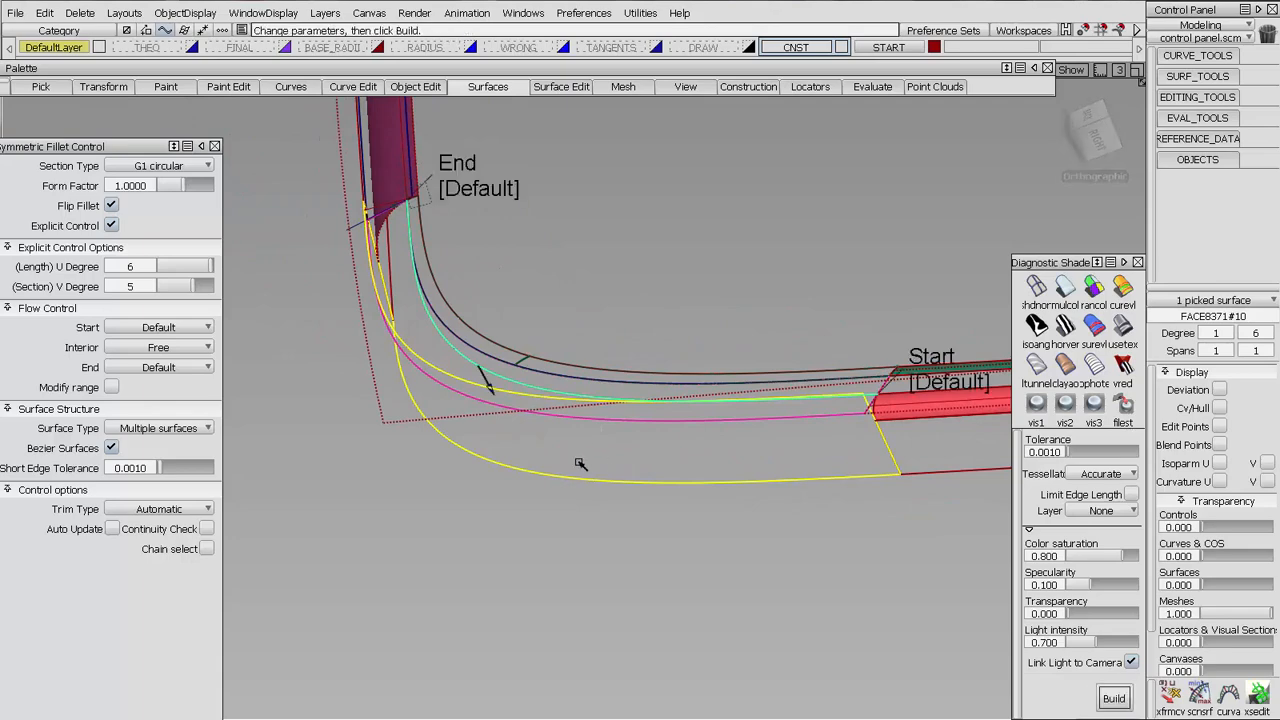
pyautogui.keyDown('alt'); pyautogui.keyDown('shift'); pyautogui.moveTo(580, 464); pyautogui.dragTo(457, 486); pyautogui.keyUp('shift'); pyautogui.keyUp('alt')
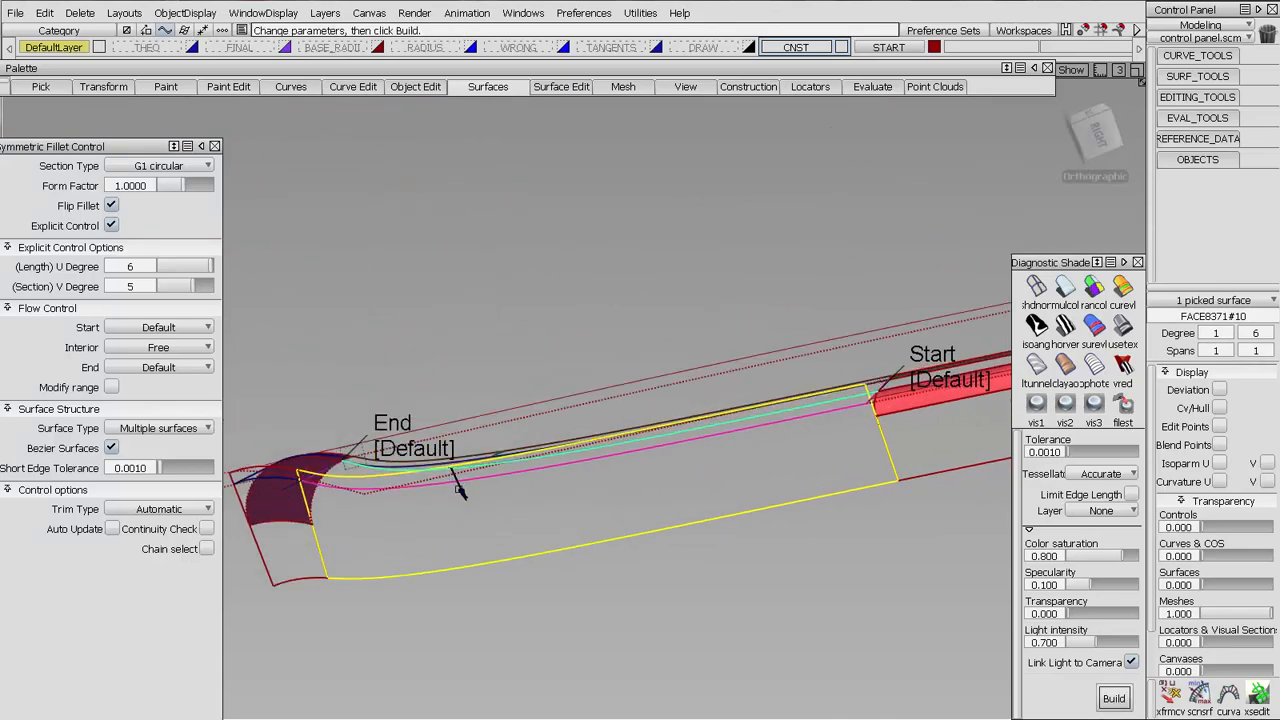
pyautogui.press('space')
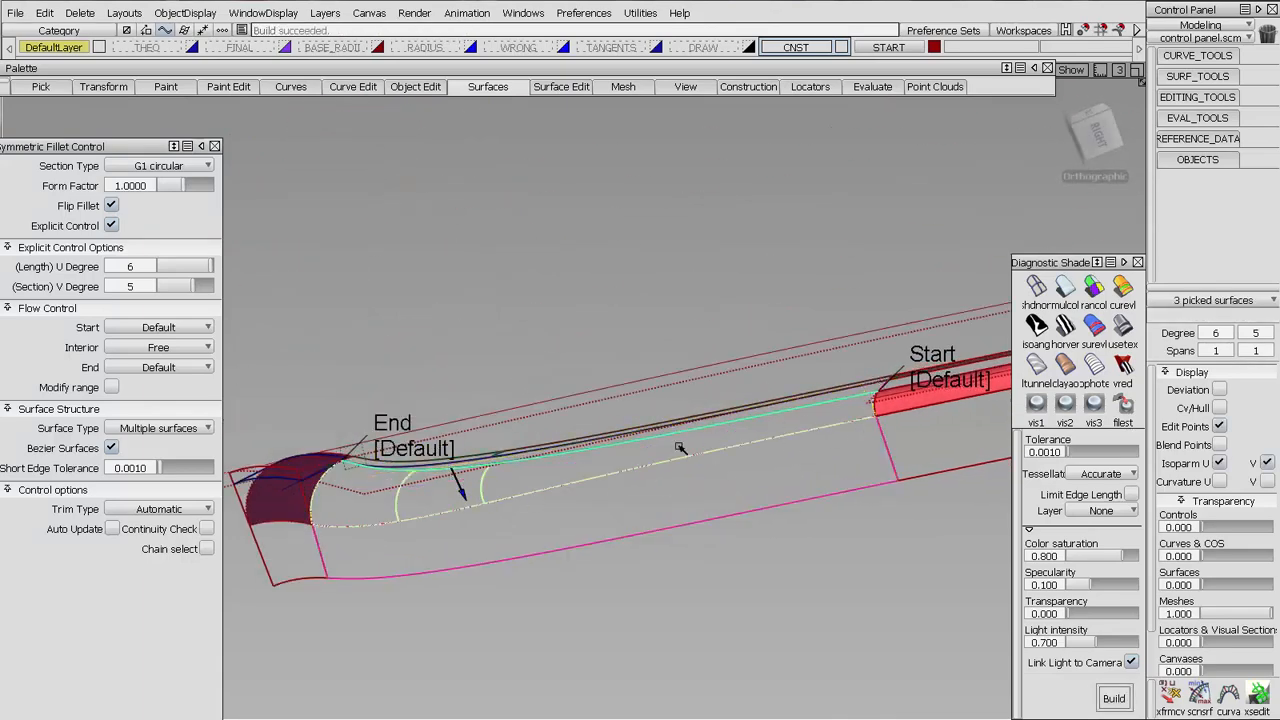
# Set the lower fillet's start flow to Edge align where it meets the red edge surface
pyautogui.keyDown('alt'); pyautogui.keyDown('shift'); pyautogui.moveTo(884, 429); pyautogui.dragTo(743, 417, button='middle'); pyautogui.keyUp('shift'); pyautogui.keyUp('alt')
pyautogui.keyDown('alt'); pyautogui.keyDown('shift'); pyautogui.moveTo(743, 417); pyautogui.dragTo(609, 463); pyautogui.keyUp('shift'); pyautogui.keyUp('alt')
pyautogui.keyDown('alt'); pyautogui.keyDown('shift'); pyautogui.moveTo(609, 463); pyautogui.dragTo(735, 440, button='right'); pyautogui.keyUp('shift'); pyautogui.keyUp('alt')
pyautogui.keyDown('alt'); pyautogui.keyDown('shift'); pyautogui.moveTo(735, 440); pyautogui.dragTo(598, 314, button='middle'); pyautogui.keyUp('shift'); pyautogui.keyUp('alt')
pyautogui.click(598, 314)
pyautogui.click(597, 315)
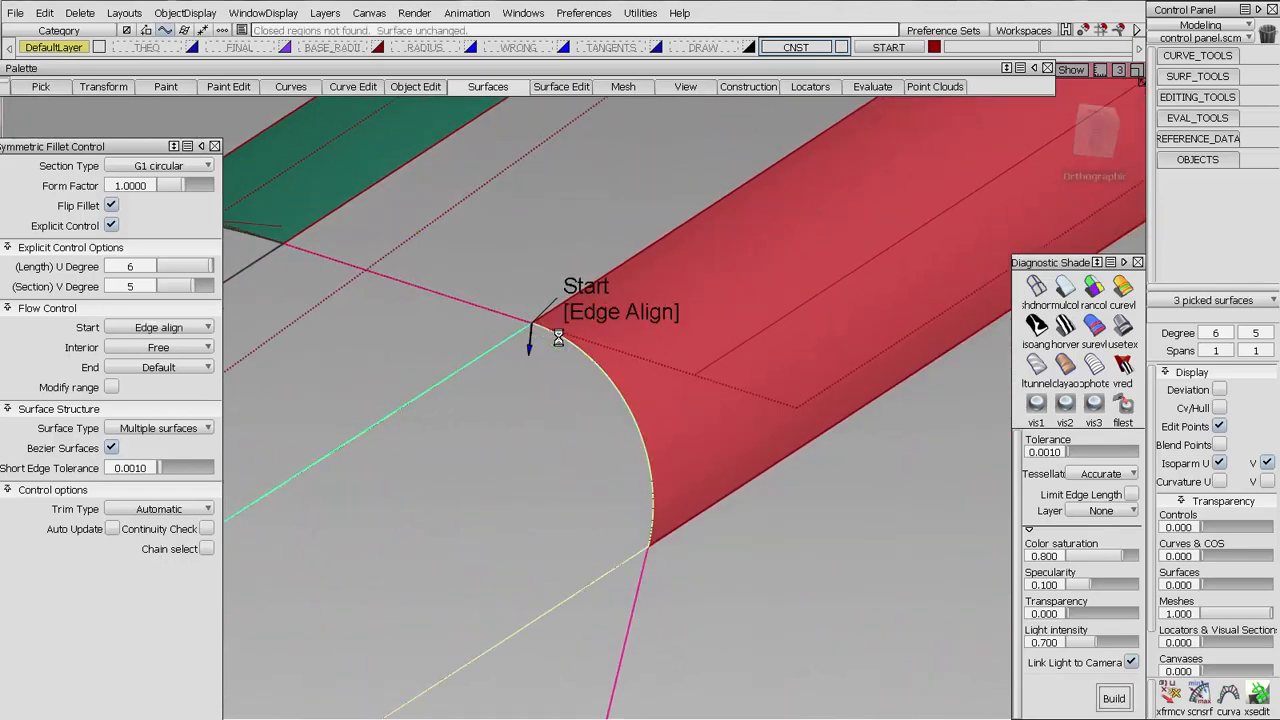
pyautogui.keyDown('ctrl'); pyautogui.keyDown('shift'); pyautogui.moveTo(742, 590); pyautogui.dragTo(748, 438, button='right'); pyautogui.keyUp('shift'); pyautogui.keyUp('ctrl')
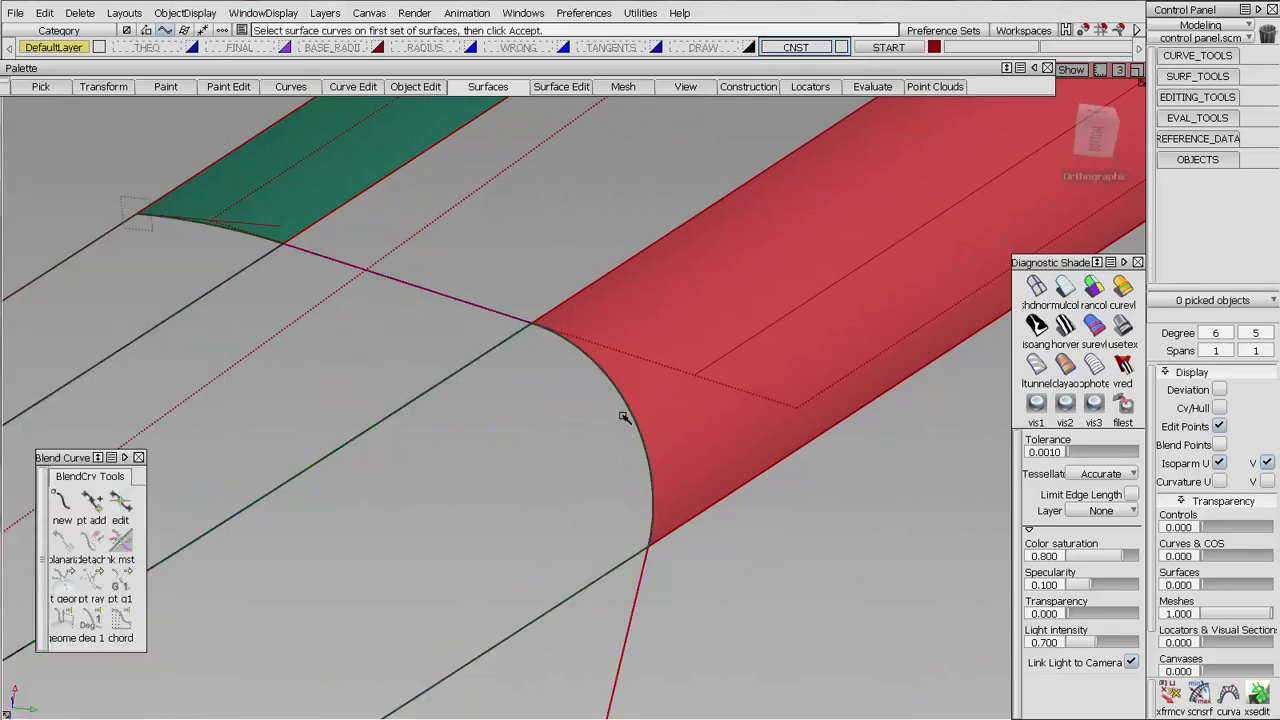
# Examine how the fillets meet the magenta edge surface and flow around the corner
pyautogui.keyDown('alt'); pyautogui.keyDown('shift'); pyautogui.moveTo(421, 282); pyautogui.dragTo(424, 396); pyautogui.keyUp('shift'); pyautogui.keyUp('alt')
pyautogui.moveTo(460, 440)
pyautogui.keyDown('alt'); pyautogui.keyDown('shift'); pyautogui.mouseDown()
pyautogui.moveTo(477, 451)
pyautogui.moveTo(569, 383)
pyautogui.mouseUp(); pyautogui.keyUp('shift'); pyautogui.keyUp('alt')
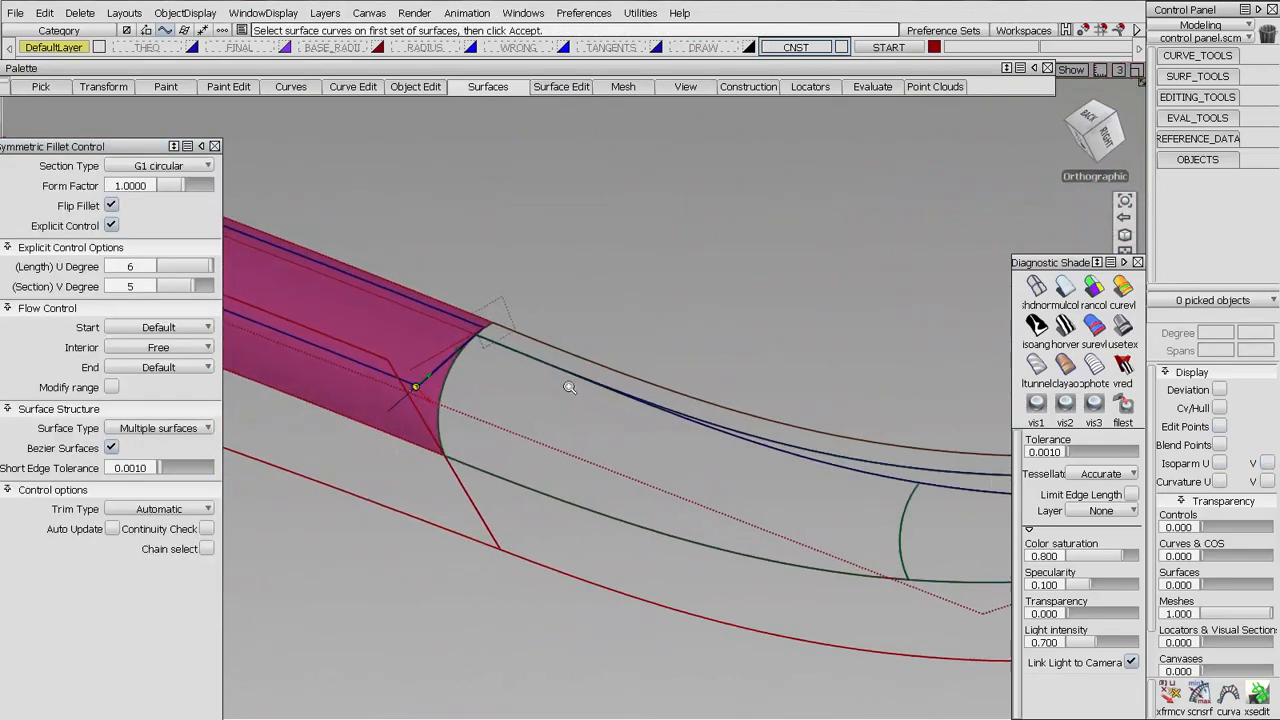
pyautogui.keyDown('alt'); pyautogui.keyDown('shift'); pyautogui.moveTo(569, 383); pyautogui.dragTo(622, 340, button='right'); pyautogui.keyUp('shift'); pyautogui.keyUp('alt')
pyautogui.keyDown('alt'); pyautogui.keyDown('shift'); pyautogui.moveTo(622, 340); pyautogui.dragTo(451, 340, button='middle'); pyautogui.keyUp('shift'); pyautogui.keyUp('alt')
pyautogui.keyDown('alt'); pyautogui.keyDown('shift'); pyautogui.moveTo(489, 343); pyautogui.dragTo(820, 498, button='right'); pyautogui.keyUp('shift'); pyautogui.keyUp('alt')
pyautogui.keyDown('alt'); pyautogui.keyDown('shift'); pyautogui.moveTo(820, 498); pyautogui.dragTo(766, 429, button='middle'); pyautogui.keyUp('shift'); pyautogui.keyUp('alt')
pyautogui.keyDown('alt'); pyautogui.keyDown('shift'); pyautogui.moveTo(766, 429); pyautogui.dragTo(777, 466); pyautogui.keyUp('shift'); pyautogui.keyUp('alt')
pyautogui.keyDown('alt'); pyautogui.keyDown('shift'); pyautogui.moveTo(777, 466); pyautogui.dragTo(709, 411, button='middle'); pyautogui.keyUp('shift'); pyautogui.keyUp('alt')
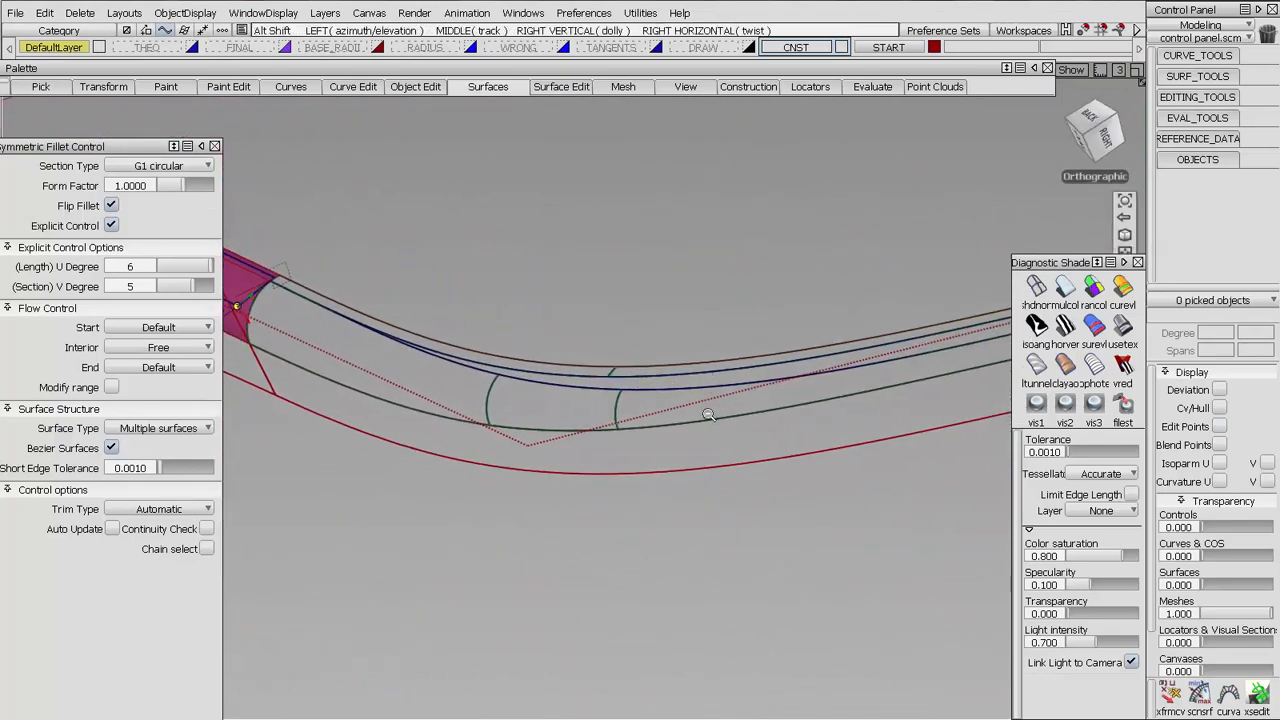
pyautogui.keyDown('alt'); pyautogui.keyDown('shift'); pyautogui.moveTo(709, 411); pyautogui.dragTo(648, 387, button='right'); pyautogui.keyUp('shift'); pyautogui.keyUp('alt')
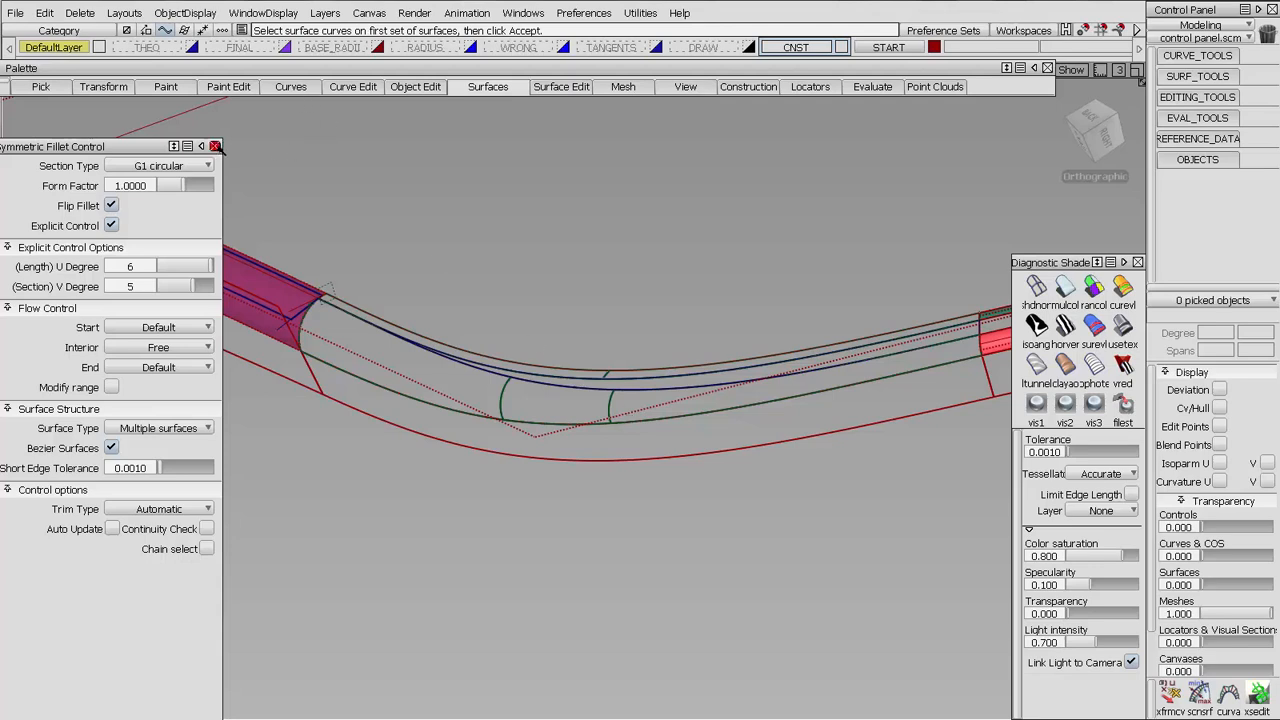
# Assign the corner's surfaces to the START layer and select the remaining construction curves
pyautogui.click(214, 146)
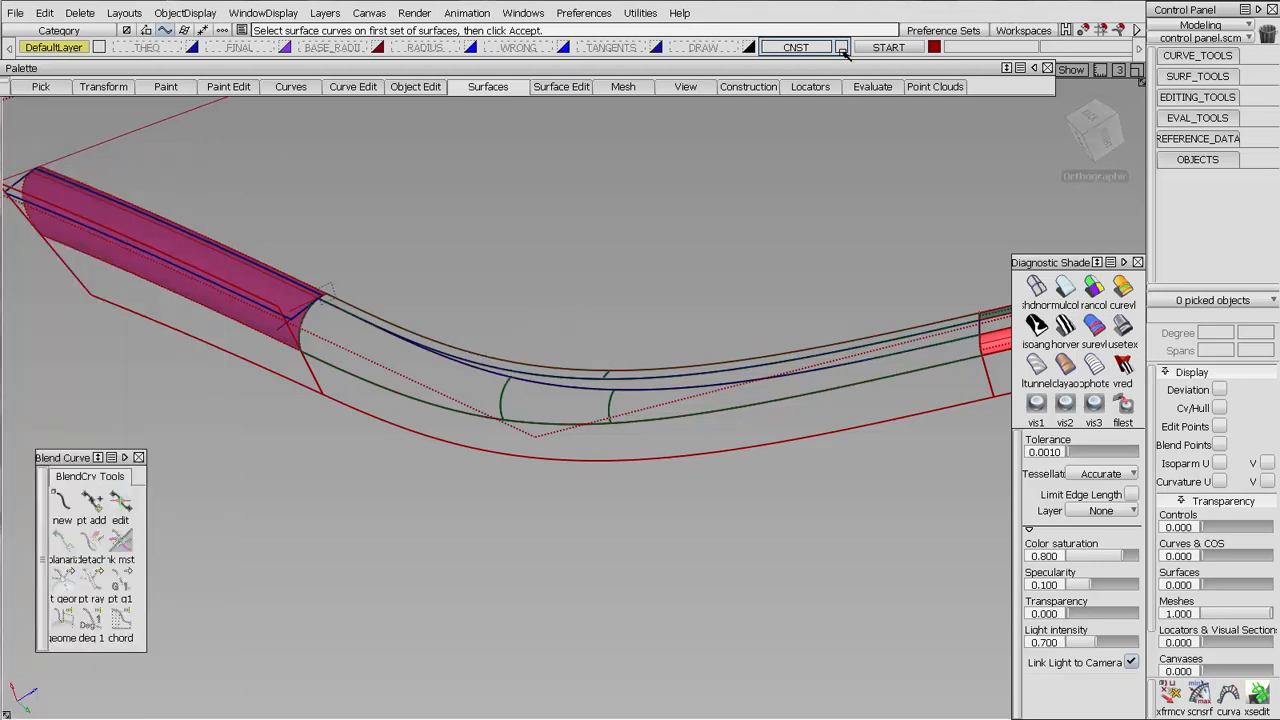
pyautogui.moveTo(443, 312); pyautogui.dragTo(741, 449)
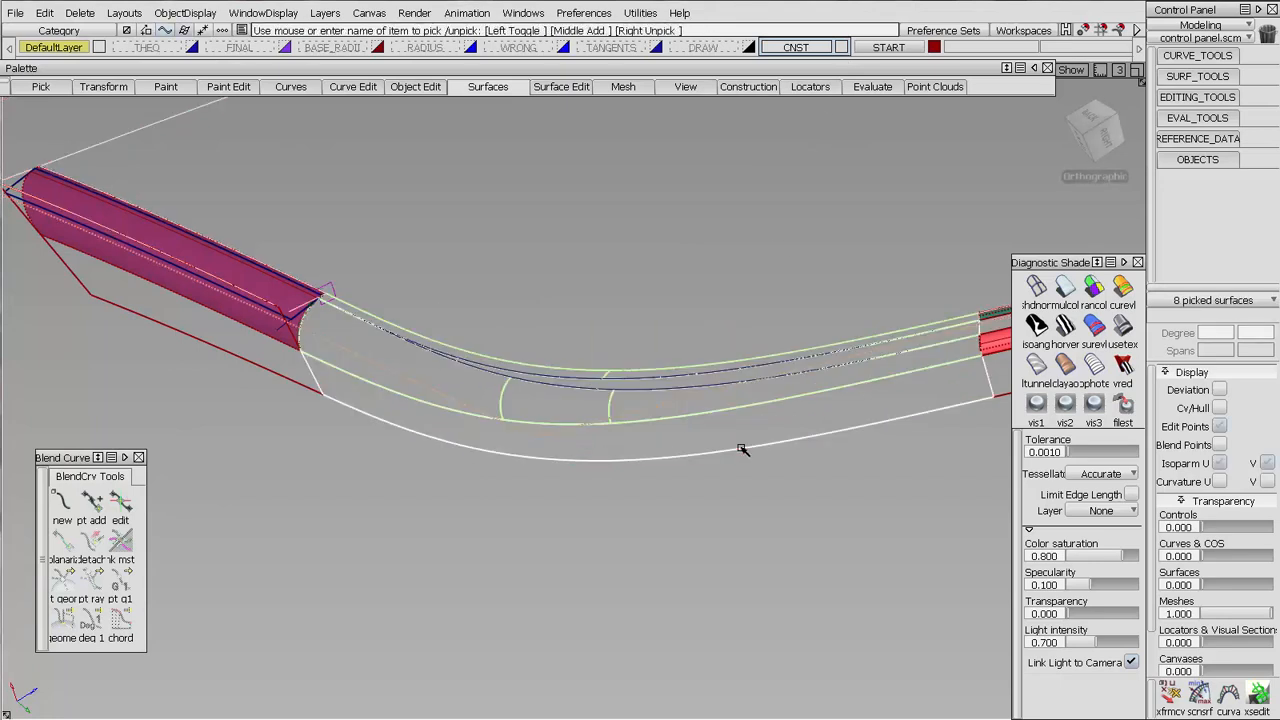
pyautogui.moveTo(888, 47); pyautogui.dragTo(872, 57, button='right')
pyautogui.keyDown('ctrl'); pyautogui.keyDown('shift'); pyautogui.moveTo(239, 317); pyautogui.dragTo(290, 316); pyautogui.keyUp('shift'); pyautogui.keyUp('ctrl')
pyautogui.moveTo(188, 212); pyautogui.dragTo(1088, 610)
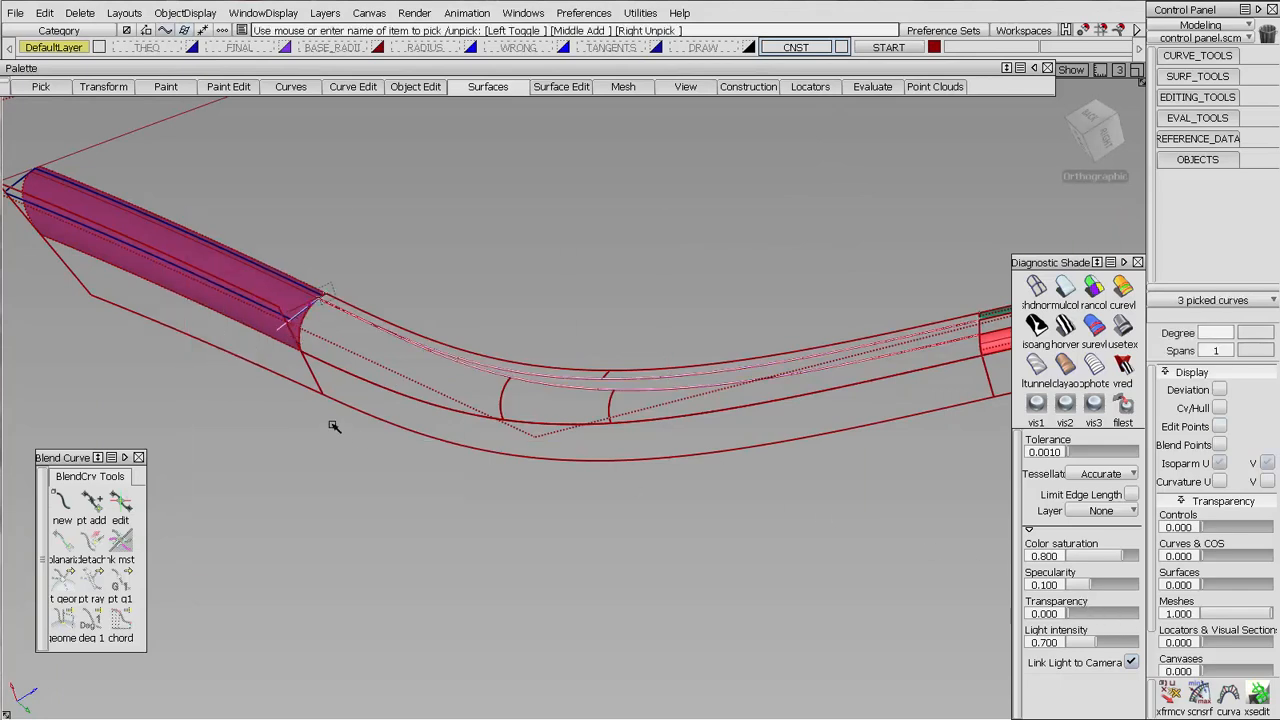
pyautogui.click(328, 289)
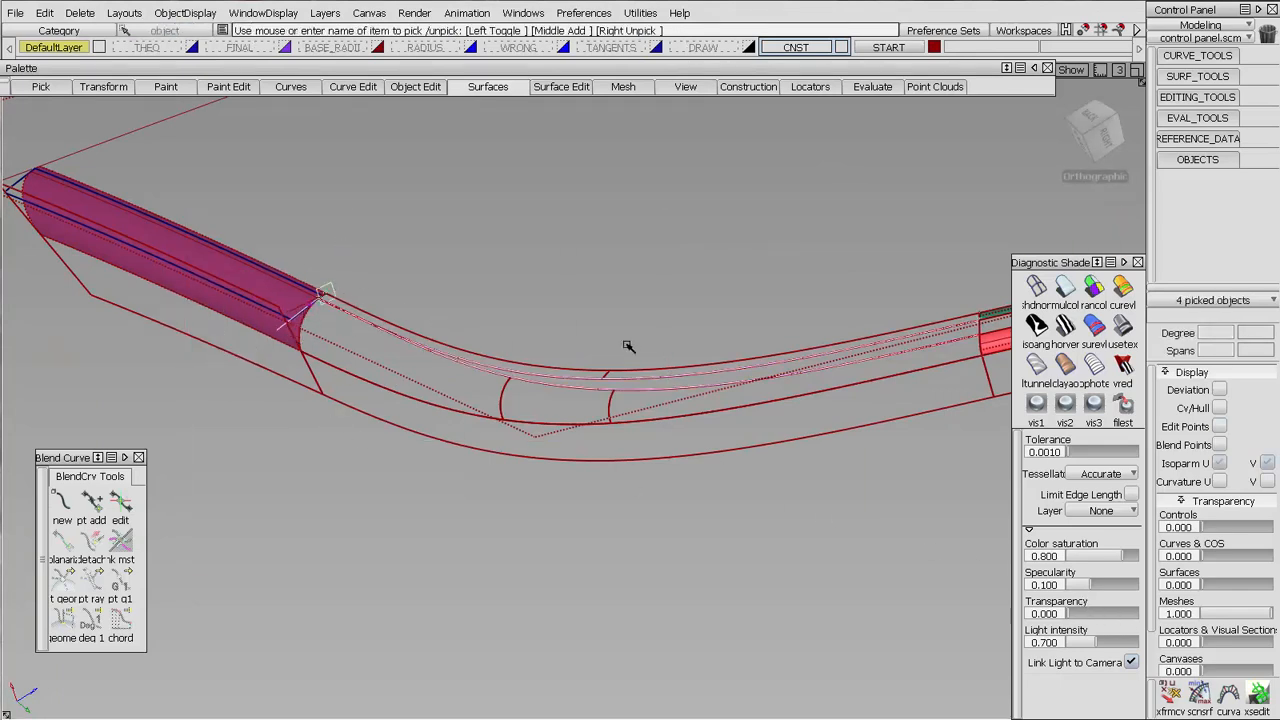
pyautogui.keyDown('alt'); pyautogui.keyDown('shift'); pyautogui.moveTo(628, 347); pyautogui.dragTo(405, 374, button='middle'); pyautogui.keyUp('shift'); pyautogui.keyUp('alt')
pyautogui.keyDown('alt'); pyautogui.keyDown('shift'); pyautogui.click(755, 344); pyautogui.keyUp('shift'); pyautogui.keyUp('alt')
pyautogui.keyDown('alt'); pyautogui.keyDown('shift'); pyautogui.moveTo(755, 344); pyautogui.dragTo(650, 290); pyautogui.keyUp('shift'); pyautogui.keyUp('alt')
pyautogui.moveTo(650, 290)
pyautogui.keyDown('alt'); pyautogui.keyDown('shift'); pyautogui.mouseDown(button='right')
pyautogui.moveTo(809, 140)
pyautogui.moveTo(937, 244)
pyautogui.mouseUp(button='right'); pyautogui.keyUp('shift'); pyautogui.keyUp('alt')
pyautogui.keyDown('alt'); pyautogui.keyDown('shift'); pyautogui.moveTo(937, 244); pyautogui.dragTo(563, 280, button='middle'); pyautogui.keyUp('shift'); pyautogui.keyUp('alt')
pyautogui.click(594, 299)
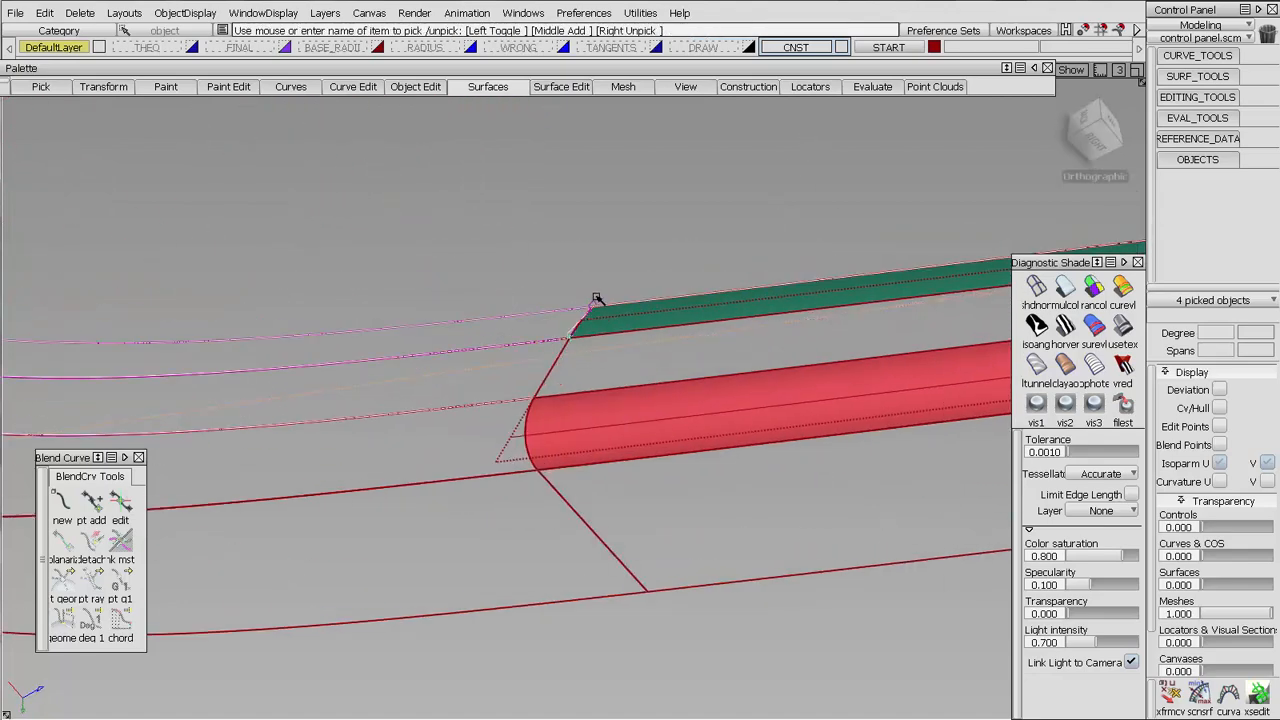
pyautogui.click(595, 302)
pyautogui.hotkey('ctrl', 'z')
pyautogui.hotkey('ctrl', 'z')
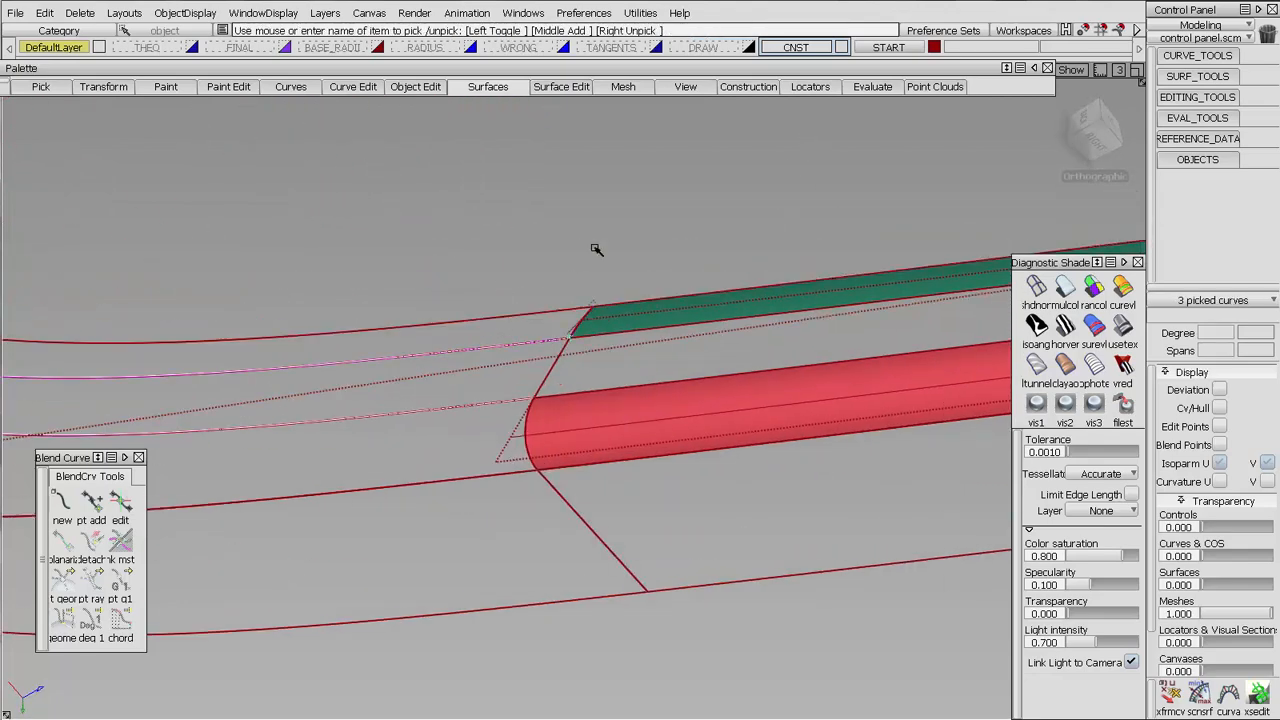
# Add the blue construction geometry on the magenta edge surface to the selected curves and assign everything to the CNST layer
pyautogui.keyDown('alt'); pyautogui.keyDown('shift'); pyautogui.moveTo(597, 249); pyautogui.dragTo(423, 403, button='right'); pyautogui.keyUp('shift'); pyautogui.keyUp('alt')
pyautogui.keyDown('alt'); pyautogui.keyDown('shift'); pyautogui.moveTo(423, 403); pyautogui.dragTo(728, 436, button='middle'); pyautogui.keyUp('shift'); pyautogui.keyUp('alt')
pyautogui.keyDown('alt'); pyautogui.keyDown('shift'); pyautogui.moveTo(728, 436); pyautogui.dragTo(400, 291); pyautogui.keyUp('shift'); pyautogui.keyUp('alt')
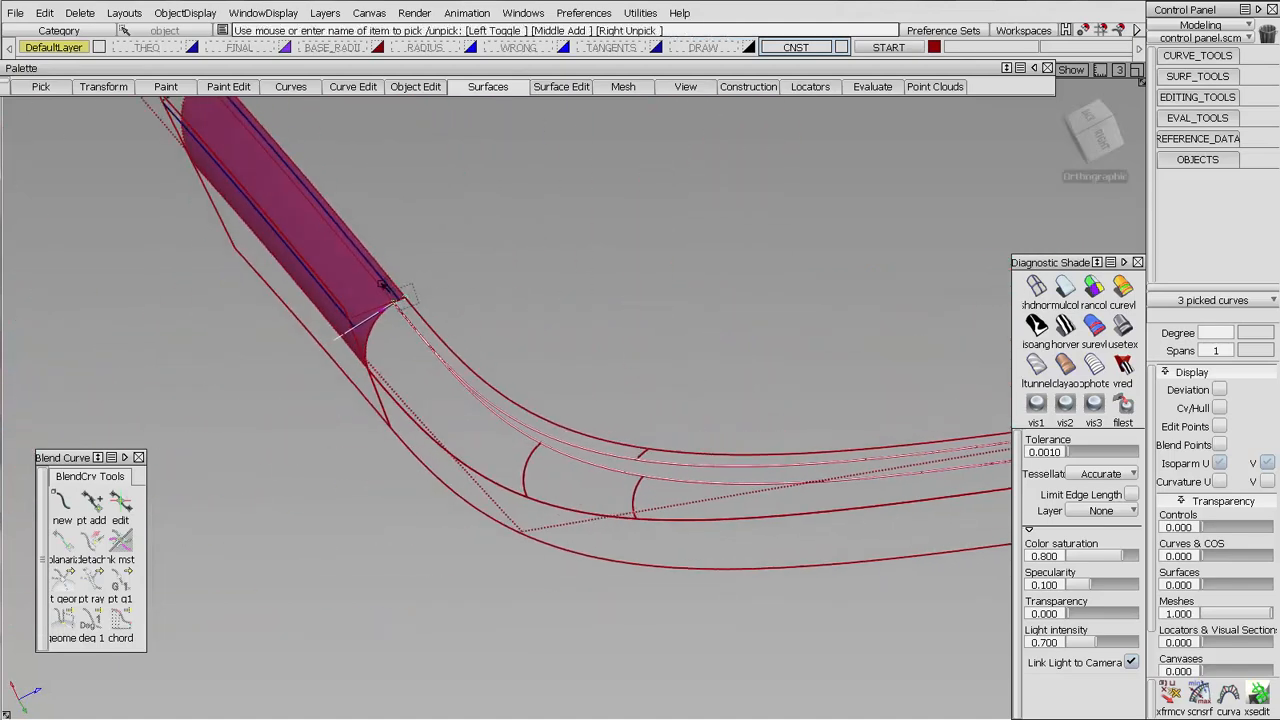
pyautogui.click(331, 308)
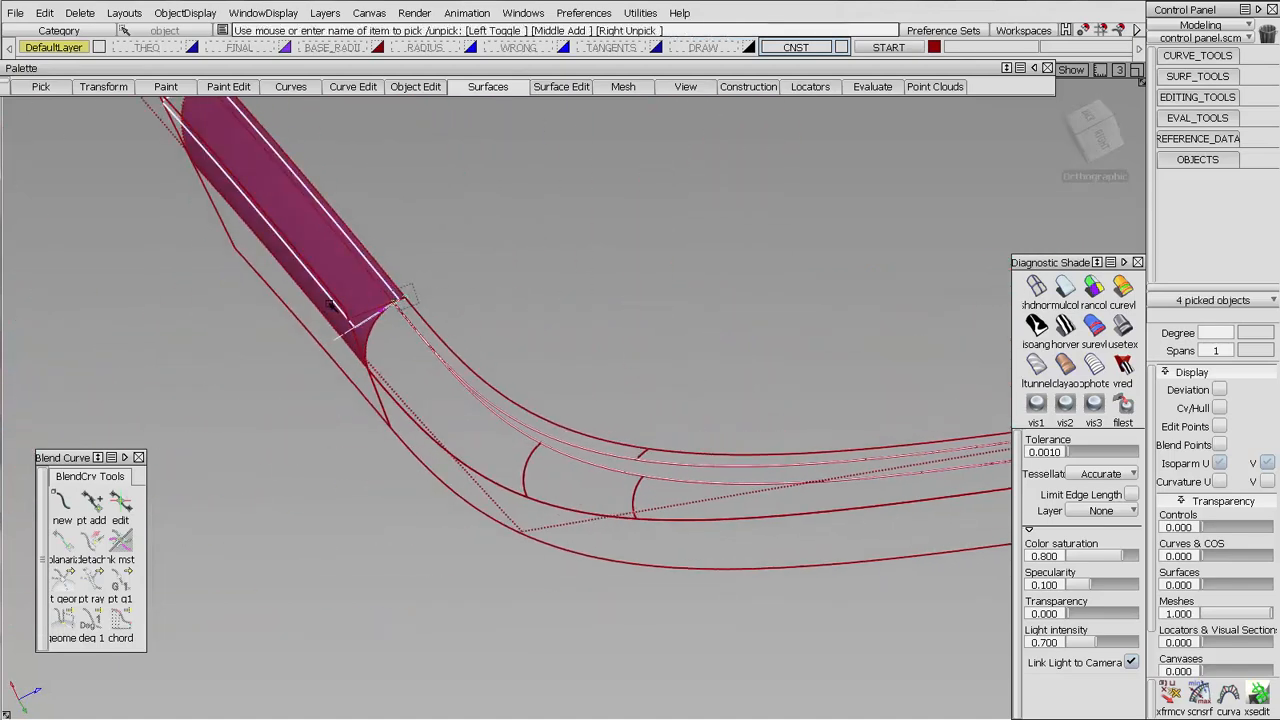
pyautogui.click(798, 48)
pyautogui.click(786, 64)
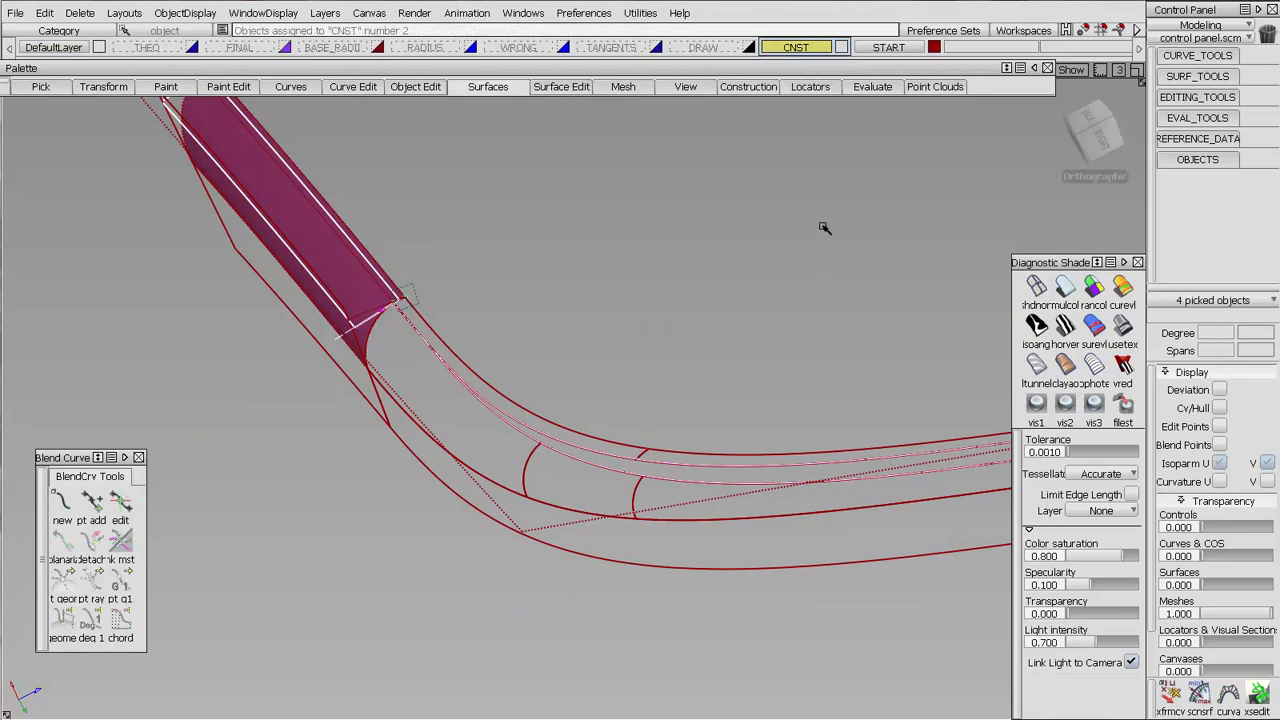
pyautogui.keyDown('alt'); pyautogui.keyDown('shift'); pyautogui.moveTo(642, 336); pyautogui.dragTo(569, 400); pyautogui.keyUp('shift'); pyautogui.keyUp('alt')
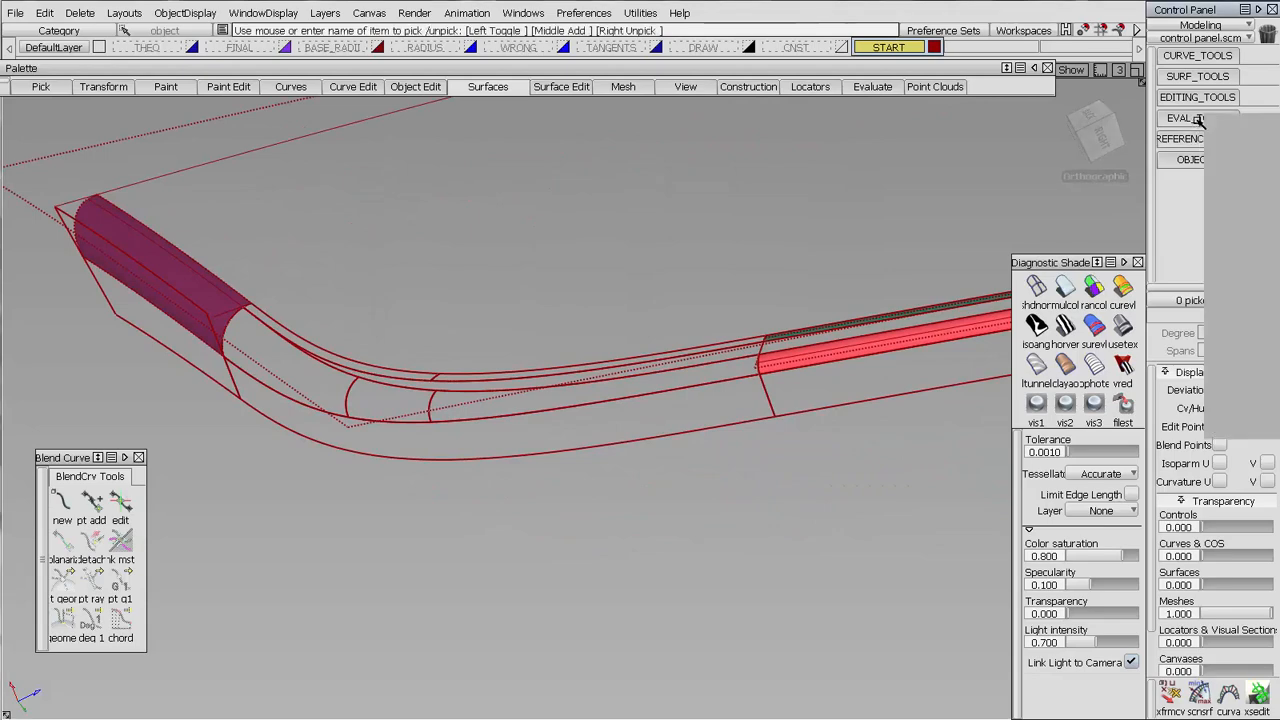
# Check surface continuity where the corner surfaces meet the magenta edge surface and along the adjoining long boundaries
pyautogui.keyDown('alt'); pyautogui.keyDown('shift'); pyautogui.moveTo(328, 346); pyautogui.dragTo(563, 360, button='middle'); pyautogui.keyUp('shift'); pyautogui.keyUp('alt')
pyautogui.keyDown('alt'); pyautogui.keyDown('shift'); pyautogui.moveTo(563, 360); pyautogui.dragTo(545, 118, button='right'); pyautogui.keyUp('shift'); pyautogui.keyUp('alt')
pyautogui.keyDown('alt'); pyautogui.keyDown('shift'); pyautogui.moveTo(385, 195); pyautogui.dragTo(480, 329, button='middle'); pyautogui.keyUp('shift'); pyautogui.keyUp('alt')
pyautogui.click(440, 348)
pyautogui.keyDown('alt'); pyautogui.keyDown('shift'); pyautogui.moveTo(440, 348); pyautogui.dragTo(426, 347, button='right'); pyautogui.keyUp('shift'); pyautogui.keyUp('alt')
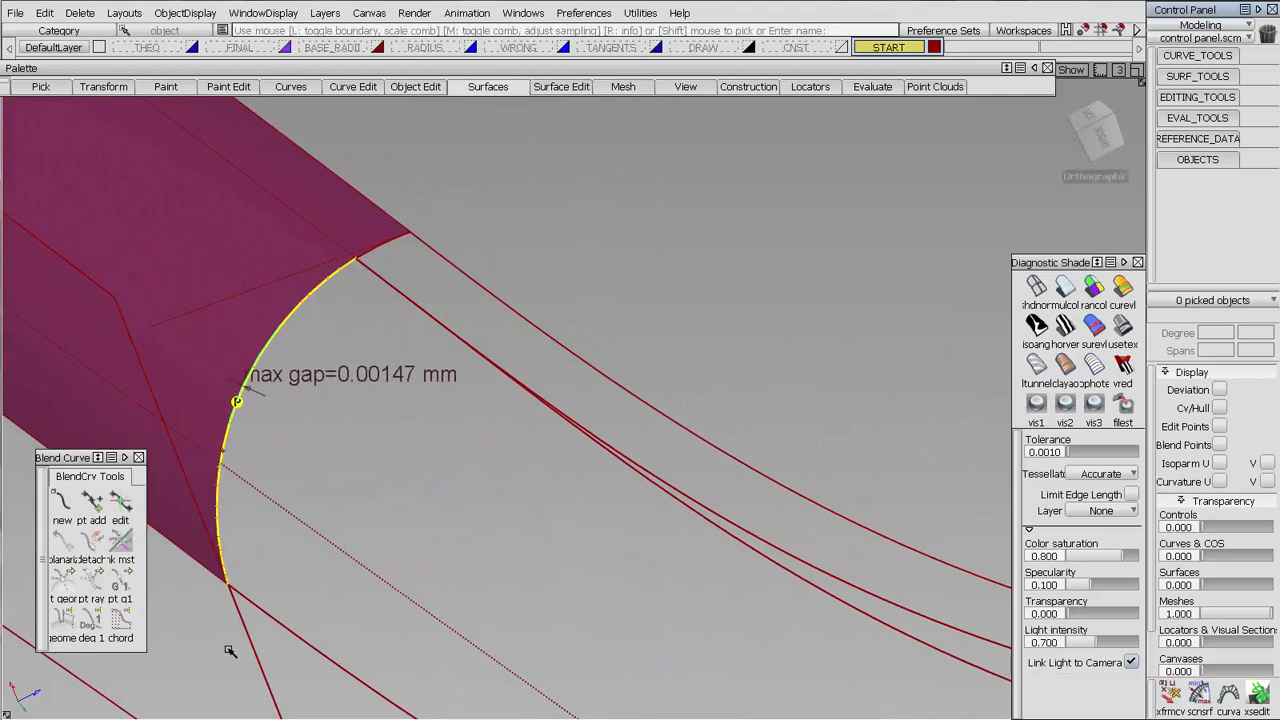
pyautogui.click(241, 595)
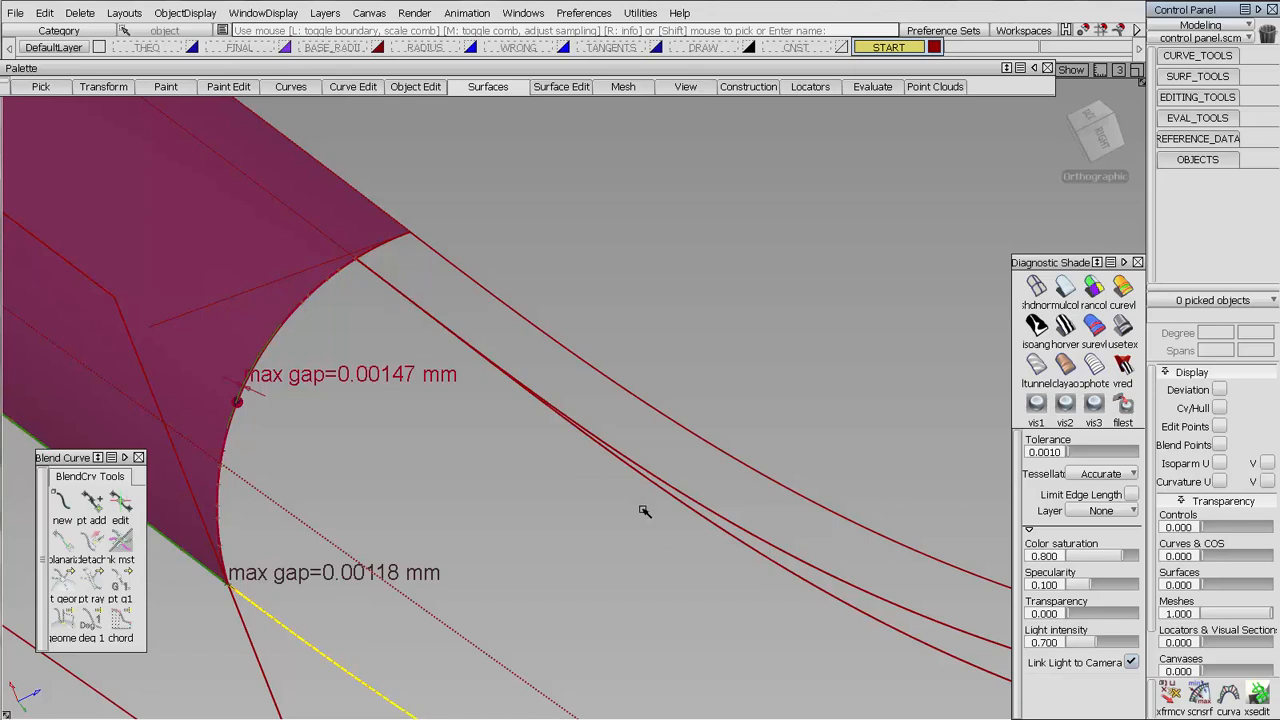
pyautogui.click(853, 607)
pyautogui.click(857, 587)
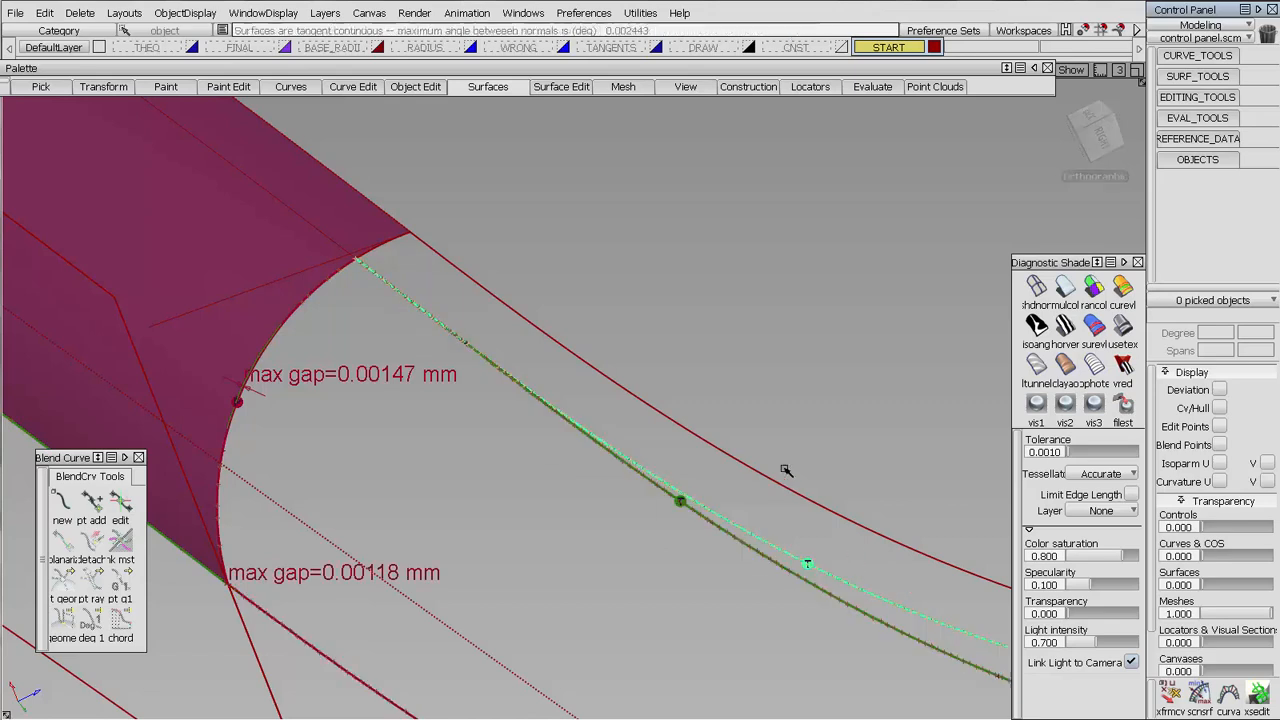
pyautogui.click(697, 434)
pyautogui.click(369, 252)
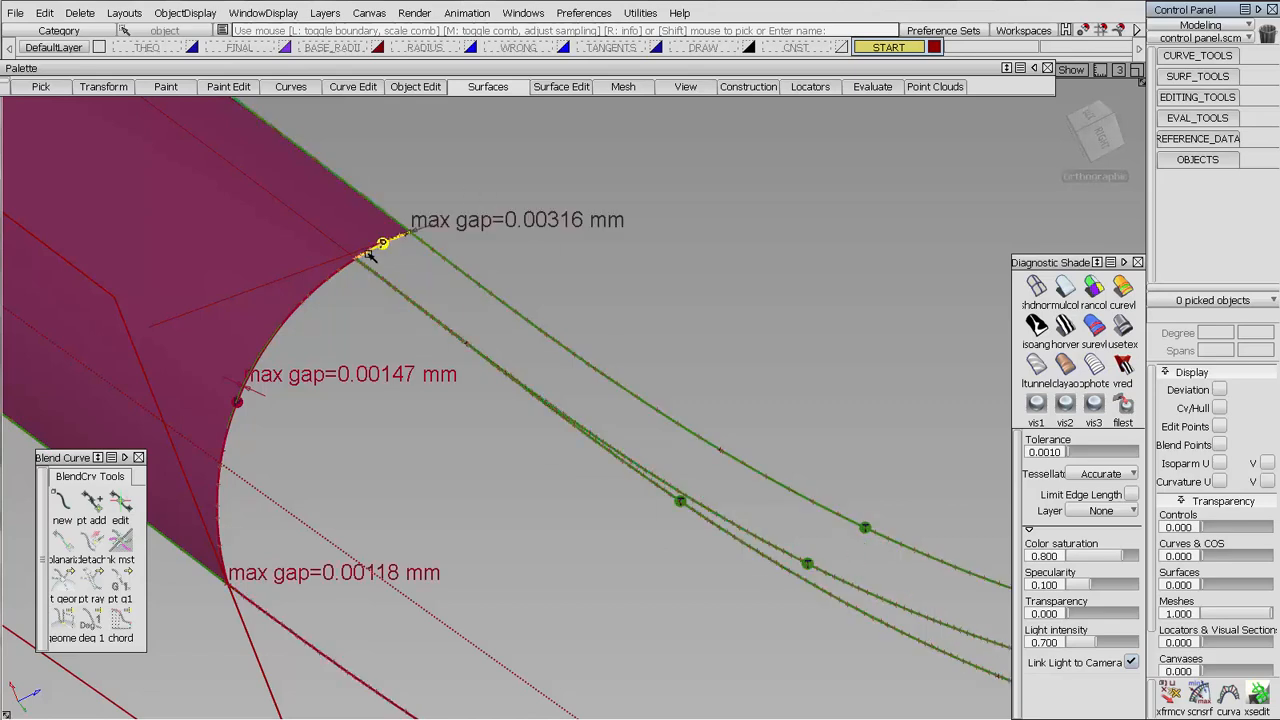
# Inspect the maximum gaps at the upper and lower corners of the magenta edge surface's end
pyautogui.keyDown('alt'); pyautogui.keyDown('shift'); pyautogui.moveTo(413, 271); pyautogui.dragTo(620, 415, button='middle'); pyautogui.keyUp('shift'); pyautogui.keyUp('alt')
pyautogui.keyDown('alt'); pyautogui.keyDown('shift'); pyautogui.moveTo(646, 414); pyautogui.dragTo(694, 294); pyautogui.keyUp('shift'); pyautogui.keyUp('alt')
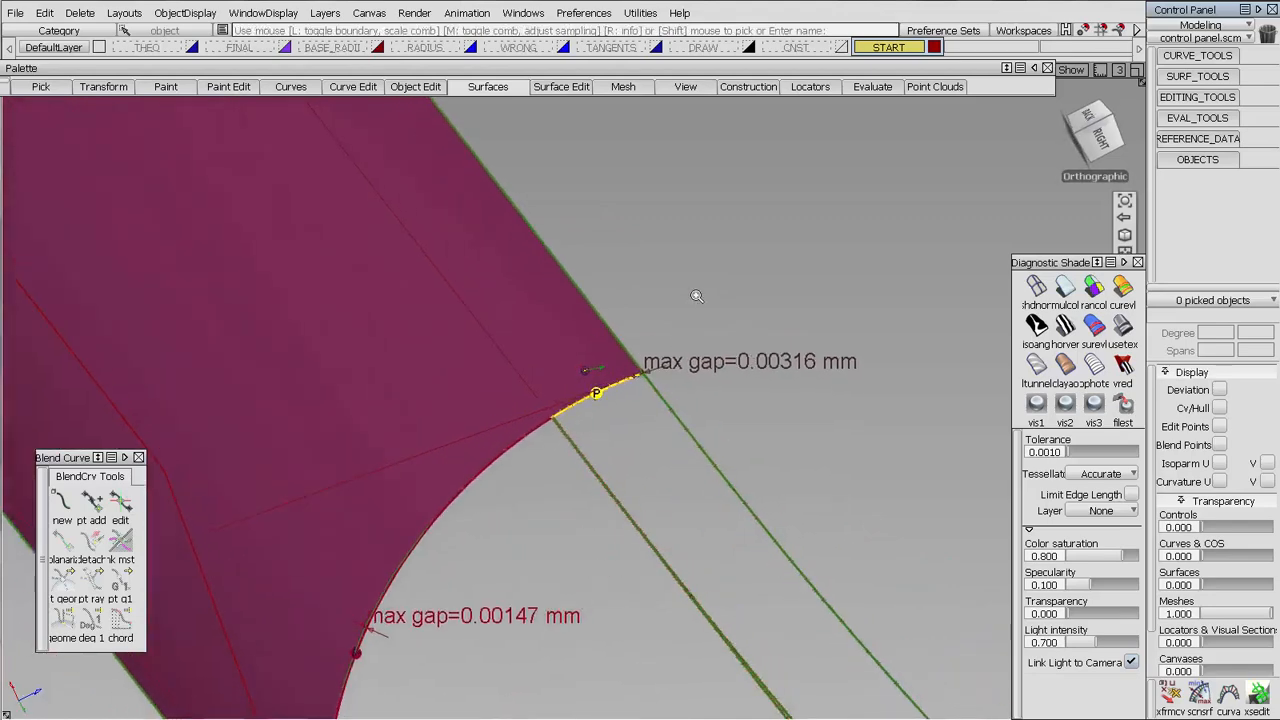
pyautogui.keyDown('alt'); pyautogui.keyDown('shift'); pyautogui.moveTo(694, 294); pyautogui.dragTo(803, 412, button='right'); pyautogui.keyUp('shift'); pyautogui.keyUp('alt')
pyautogui.keyDown('alt'); pyautogui.keyDown('shift'); pyautogui.moveTo(803, 412); pyautogui.dragTo(627, 252, button='middle'); pyautogui.keyUp('shift'); pyautogui.keyUp('alt')
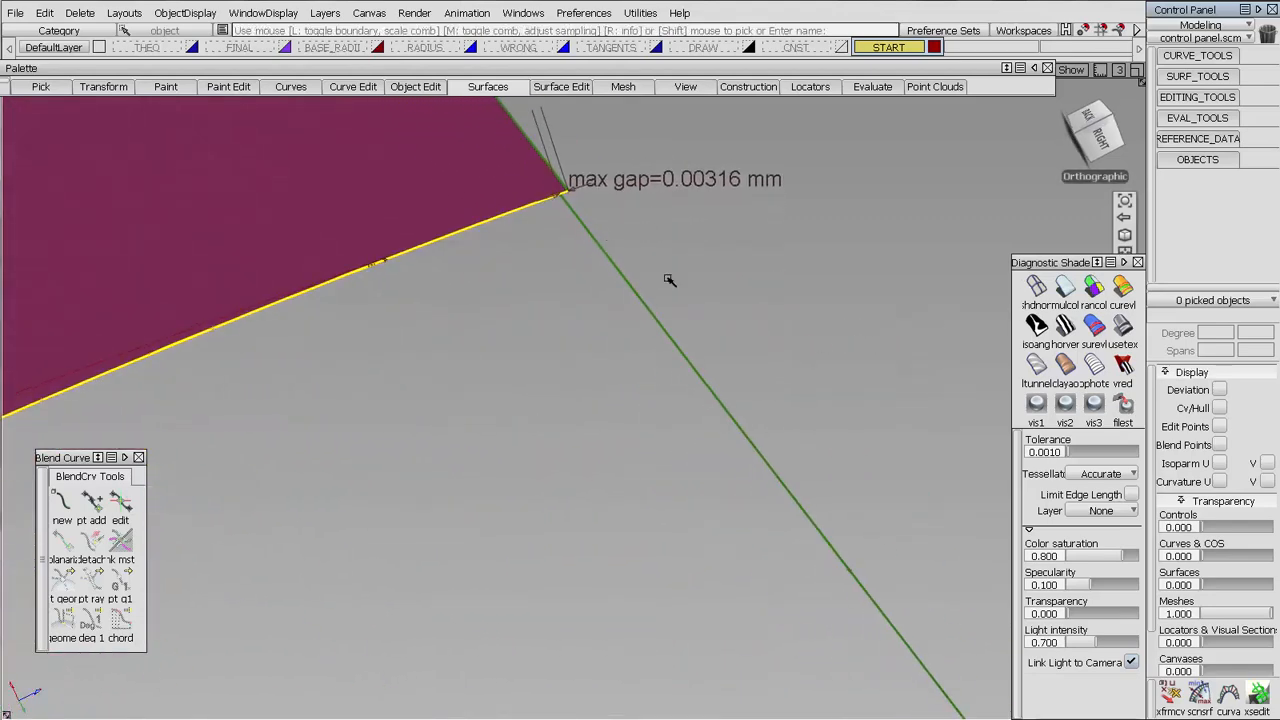
pyautogui.keyDown('alt'); pyautogui.keyDown('shift'); pyautogui.moveTo(669, 280); pyautogui.dragTo(560, 302); pyautogui.keyUp('shift'); pyautogui.keyUp('alt')
pyautogui.keyDown('alt'); pyautogui.keyDown('shift'); pyautogui.moveTo(480, 317); pyautogui.dragTo(260, 531, button='right'); pyautogui.keyUp('shift'); pyautogui.keyUp('alt')
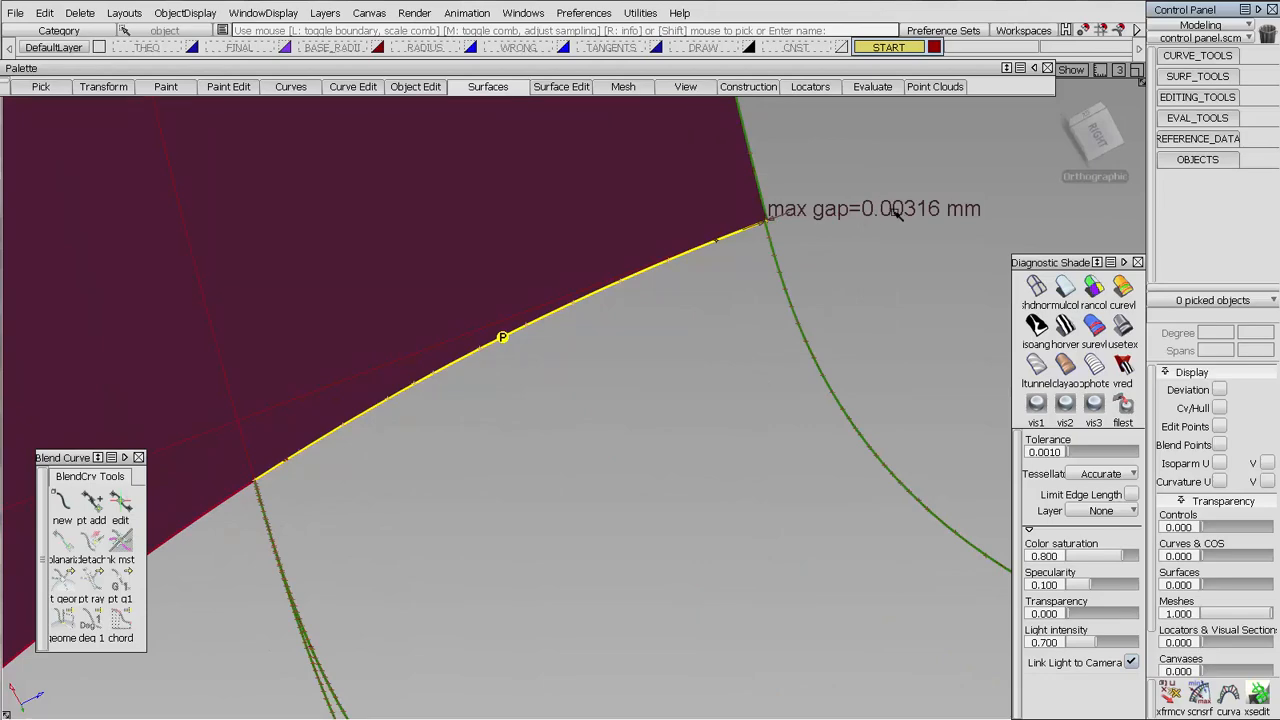
pyautogui.keyDown('alt'); pyautogui.keyDown('shift'); pyautogui.moveTo(735, 375); pyautogui.dragTo(950, 380, button='right'); pyautogui.keyUp('shift'); pyautogui.keyUp('alt')
pyautogui.keyDown('alt'); pyautogui.keyDown('shift'); pyautogui.moveTo(697, 362); pyautogui.dragTo(945, 148, button='middle'); pyautogui.keyUp('shift'); pyautogui.keyUp('alt')
pyautogui.keyDown('alt'); pyautogui.keyDown('shift'); pyautogui.moveTo(945, 148); pyautogui.dragTo(657, 400); pyautogui.keyUp('shift'); pyautogui.keyUp('alt')
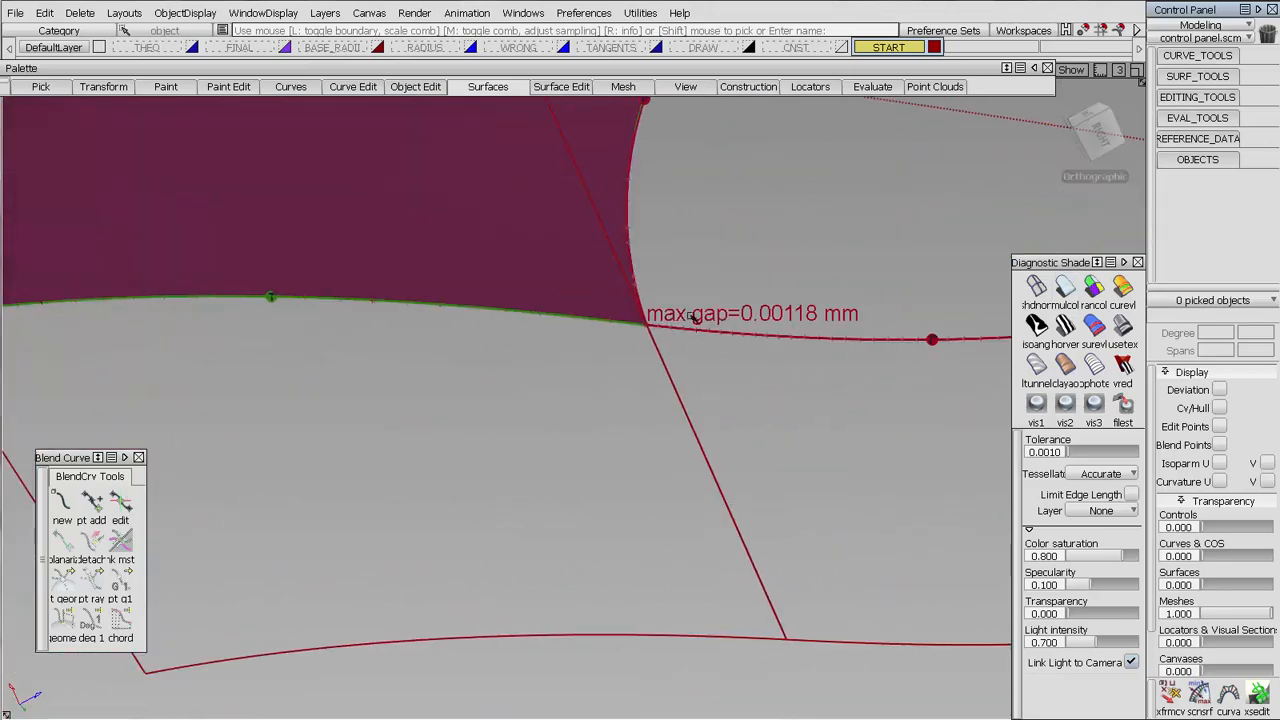
pyautogui.keyDown('alt'); pyautogui.keyDown('shift'); pyautogui.moveTo(797, 318); pyautogui.dragTo(867, 156); pyautogui.keyUp('shift'); pyautogui.keyUp('alt')
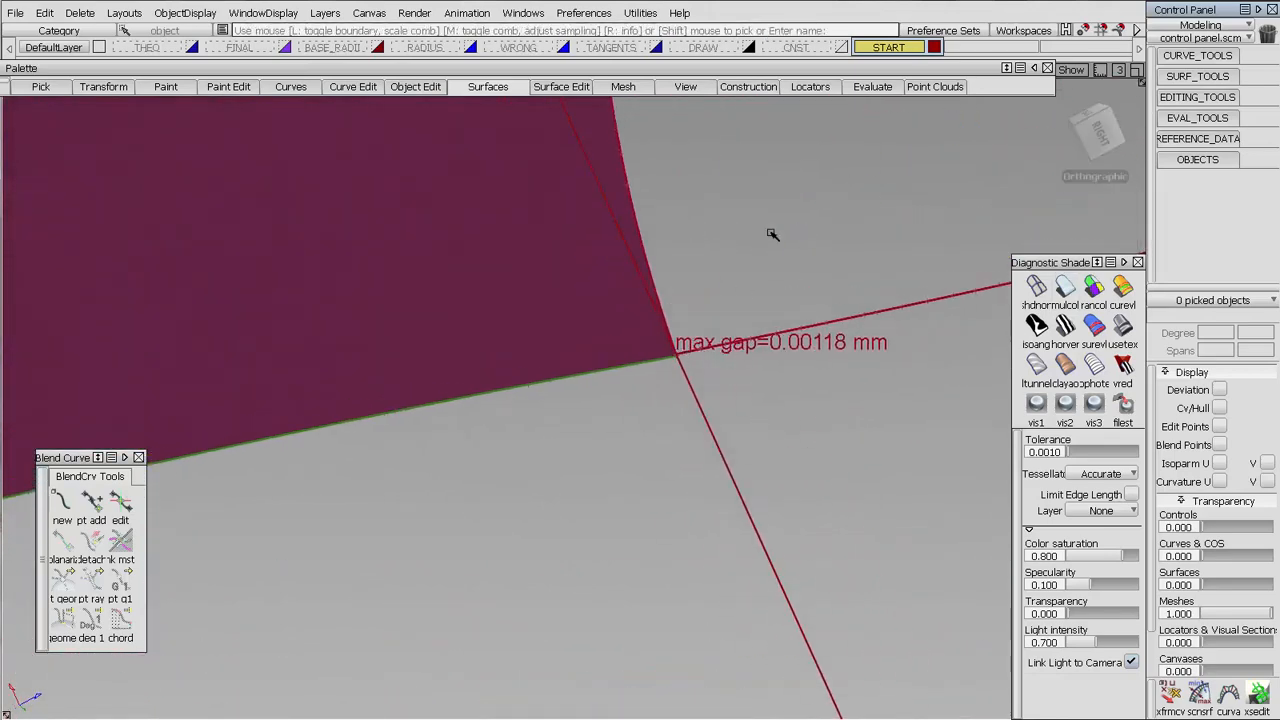
pyautogui.keyDown('alt'); pyautogui.keyDown('shift'); pyautogui.moveTo(772, 234); pyautogui.dragTo(726, 690, button='right'); pyautogui.keyUp('shift'); pyautogui.keyUp('alt')
# Check surface continuity where the lower corner fillet meets the end of the red edge surface
pyautogui.keyDown('alt'); pyautogui.keyDown('shift'); pyautogui.moveTo(665, 398); pyautogui.dragTo(491, 403, button='middle'); pyautogui.keyUp('shift'); pyautogui.keyUp('alt')
pyautogui.keyDown('alt'); pyautogui.keyDown('shift'); pyautogui.moveTo(491, 403); pyautogui.dragTo(829, 280); pyautogui.keyUp('shift'); pyautogui.keyUp('alt')
pyautogui.keyDown('alt'); pyautogui.keyDown('shift'); pyautogui.moveTo(655, 250); pyautogui.dragTo(257, 285, button='middle'); pyautogui.keyUp('shift'); pyautogui.keyUp('alt')
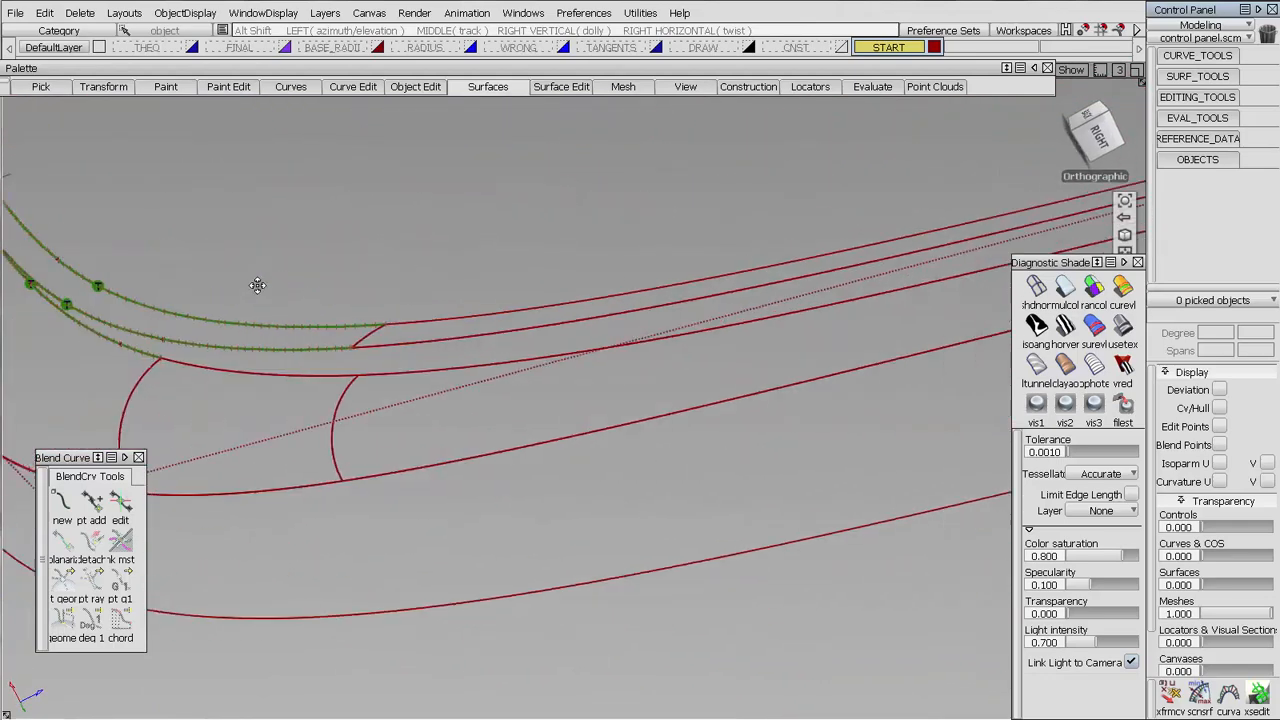
pyautogui.keyDown('alt'); pyautogui.keyDown('shift'); pyautogui.moveTo(257, 285); pyautogui.dragTo(811, 312, button='right'); pyautogui.keyUp('shift'); pyautogui.keyUp('alt')
pyautogui.keyDown('alt'); pyautogui.keyDown('shift'); pyautogui.moveTo(811, 312); pyautogui.dragTo(271, 418, button='middle'); pyautogui.keyUp('shift'); pyautogui.keyUp('alt')
pyautogui.click(622, 378)
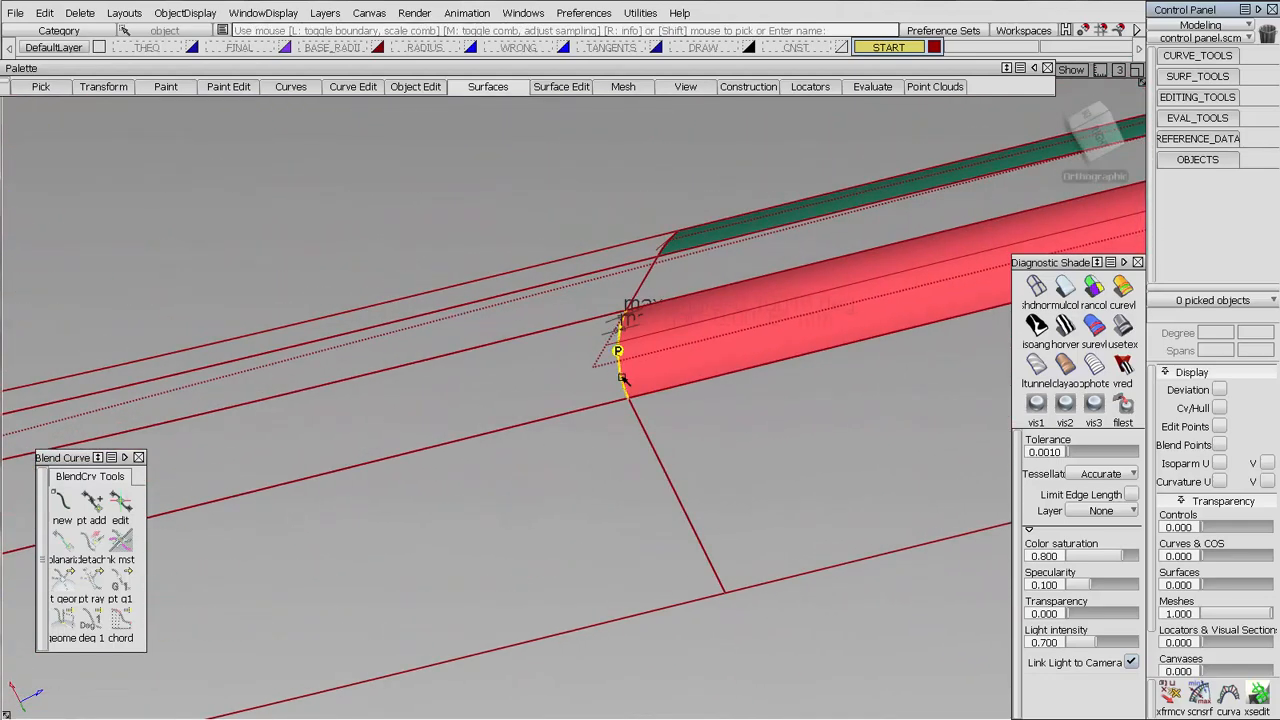
pyautogui.keyDown('alt'); pyautogui.keyDown('shift'); pyautogui.moveTo(642, 326); pyautogui.dragTo(714, 241); pyautogui.keyUp('shift'); pyautogui.keyUp('alt')
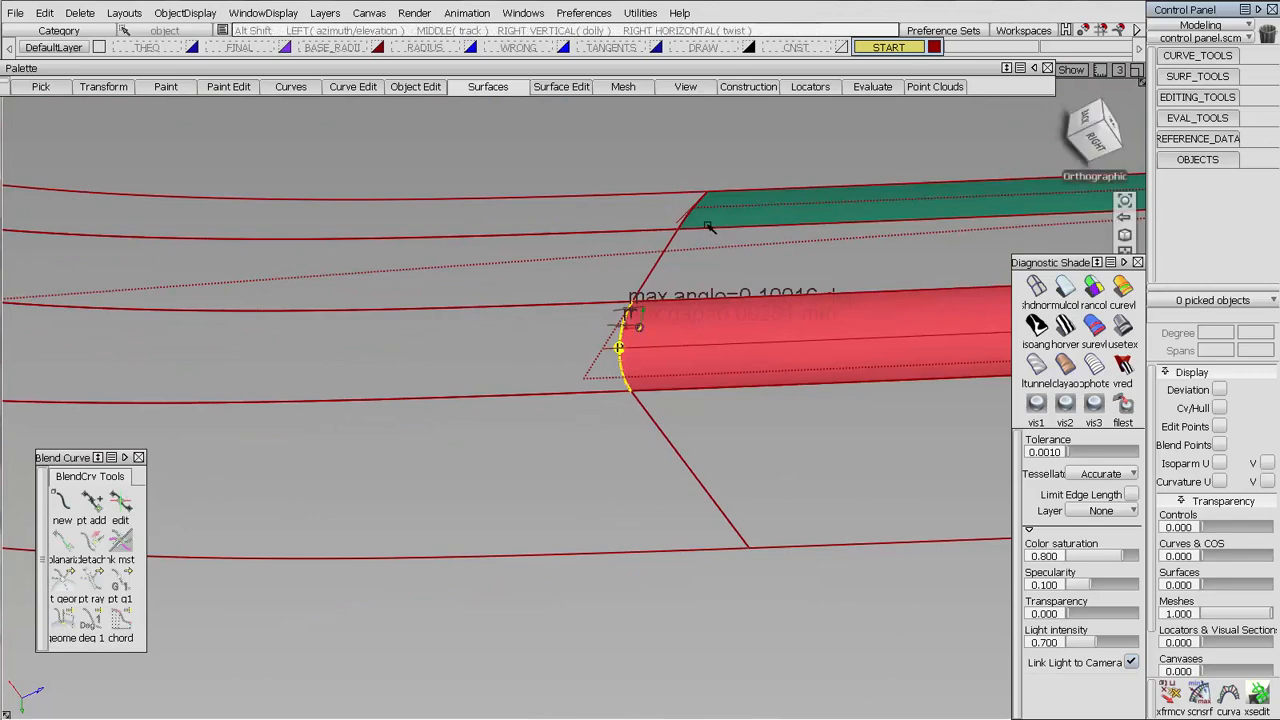
pyautogui.keyDown('alt'); pyautogui.keyDown('shift'); pyautogui.moveTo(708, 228); pyautogui.dragTo(674, 351, button='right'); pyautogui.keyUp('shift'); pyautogui.keyUp('alt')
pyautogui.keyDown('alt'); pyautogui.keyDown('shift'); pyautogui.moveTo(674, 351); pyautogui.dragTo(531, 553, button='middle'); pyautogui.keyUp('shift'); pyautogui.keyUp('alt')
pyautogui.keyDown('alt'); pyautogui.keyDown('shift'); pyautogui.moveTo(662, 170); pyautogui.dragTo(576, 683, button='right'); pyautogui.keyUp('shift'); pyautogui.keyUp('alt')
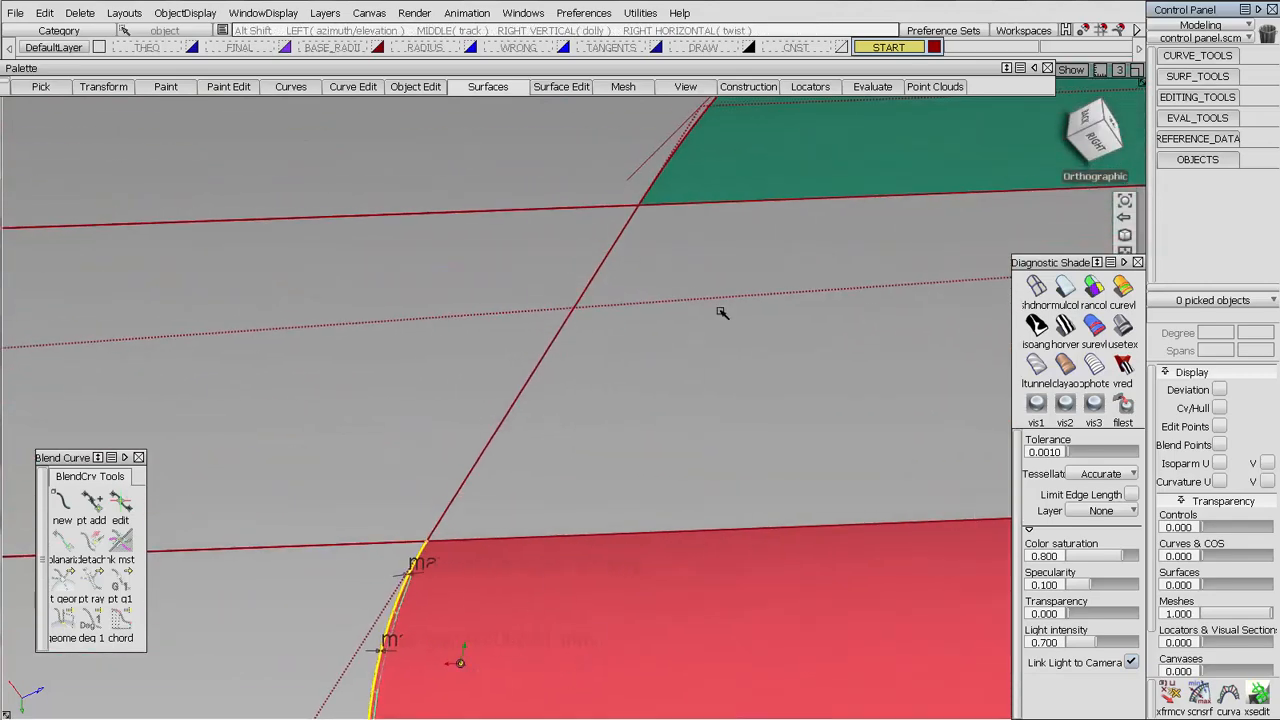
# Check surface continuity at the green edge surface's end and along its two long boundaries
pyautogui.keyDown('alt'); pyautogui.keyDown('shift'); pyautogui.moveTo(804, 104); pyautogui.dragTo(598, 302, button='middle'); pyautogui.keyUp('shift'); pyautogui.keyUp('alt')
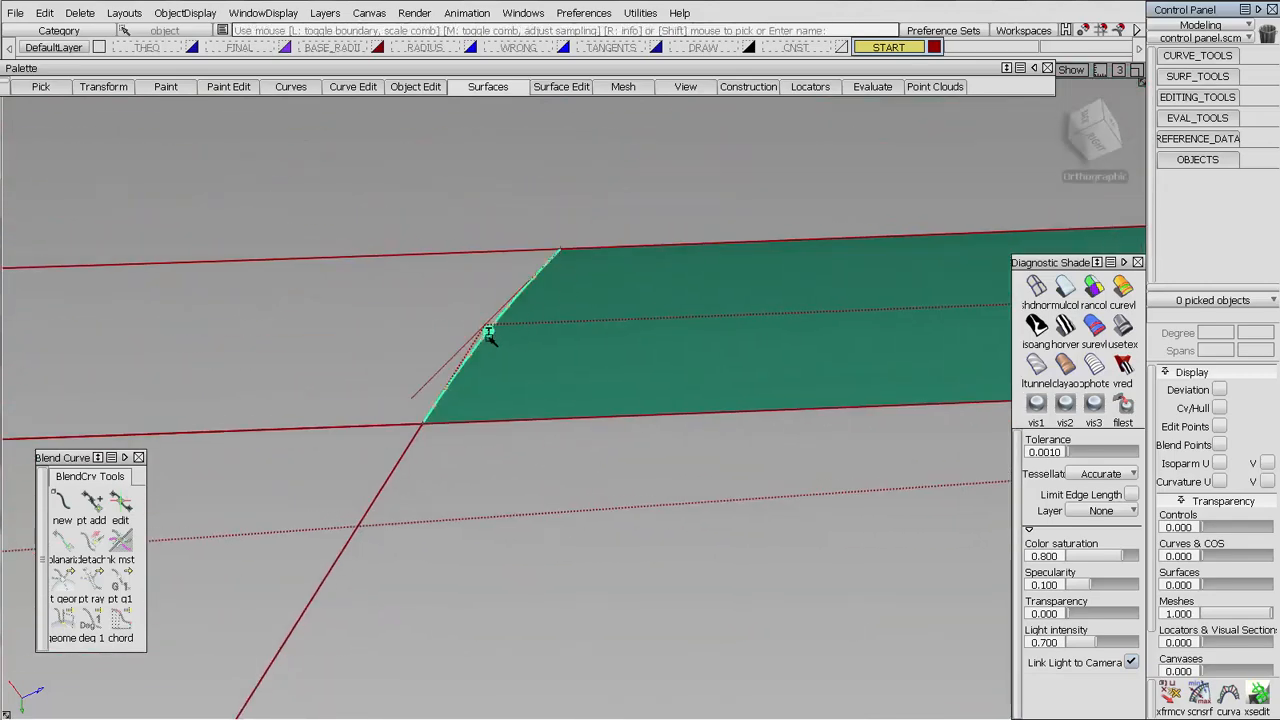
pyautogui.click(531, 251)
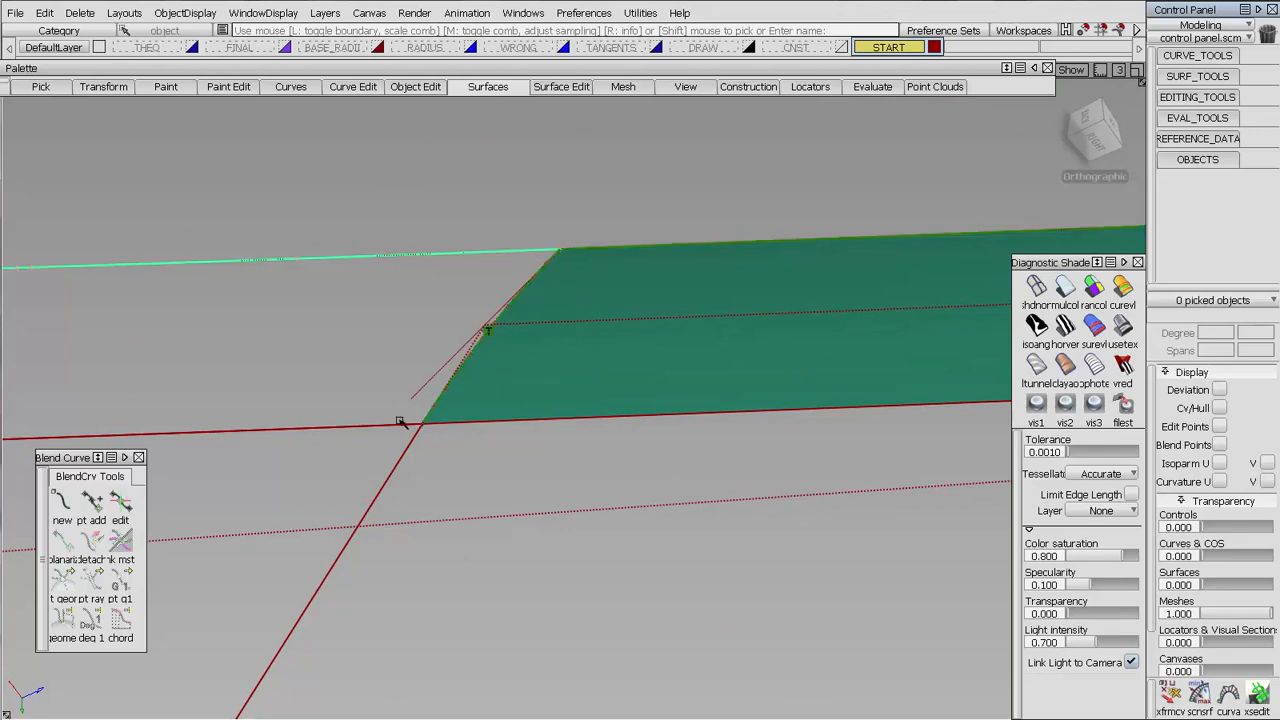
pyautogui.click(398, 428)
pyautogui.click(457, 427)
pyautogui.keyDown('alt'); pyautogui.keyDown('shift'); pyautogui.moveTo(491, 391); pyautogui.dragTo(526, 697, button='right'); pyautogui.keyUp('shift'); pyautogui.keyUp('alt')
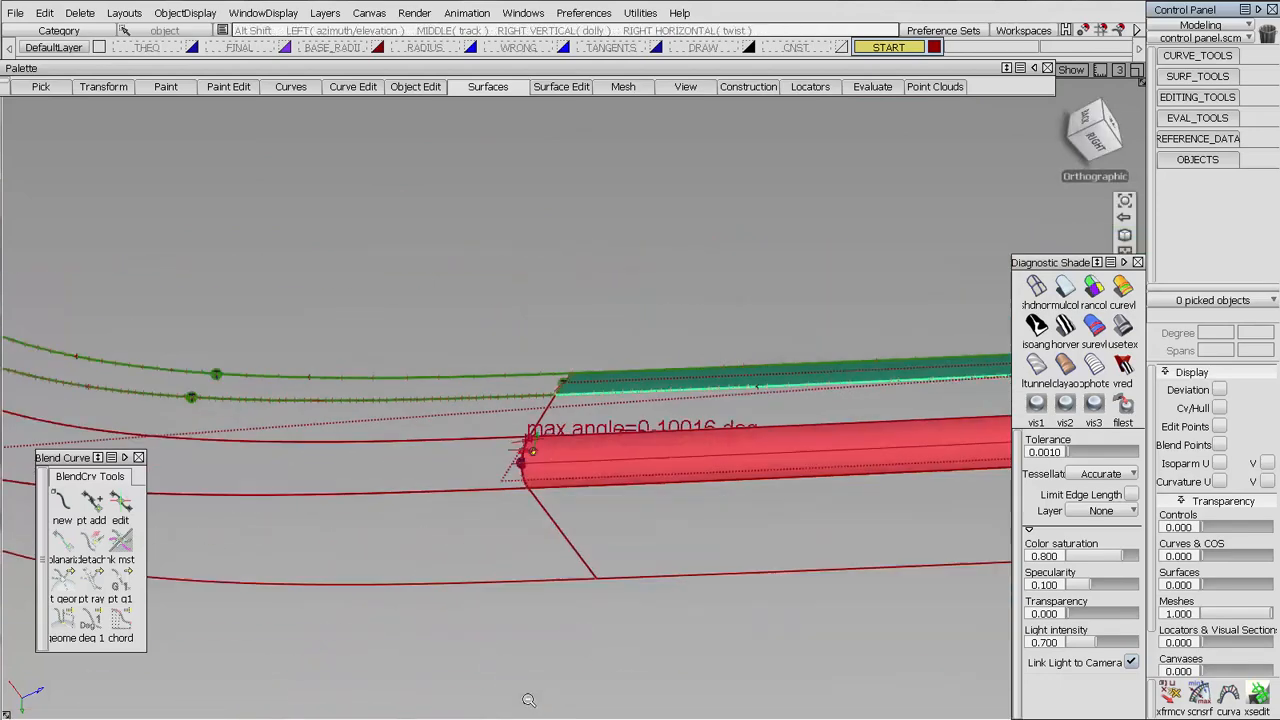
pyautogui.keyDown('alt'); pyautogui.keyDown('shift'); pyautogui.moveTo(526, 697); pyautogui.dragTo(530, 552); pyautogui.keyUp('shift'); pyautogui.keyUp('alt')
pyautogui.keyDown('alt'); pyautogui.keyDown('shift'); pyautogui.moveTo(530, 552); pyautogui.dragTo(748, 488, button='middle'); pyautogui.keyUp('shift'); pyautogui.keyUp('alt')
pyautogui.keyDown('ctrl'); pyautogui.keyDown('shift'); pyautogui.moveTo(766, 346); pyautogui.dragTo(714, 368); pyautogui.keyUp('shift'); pyautogui.keyUp('ctrl')
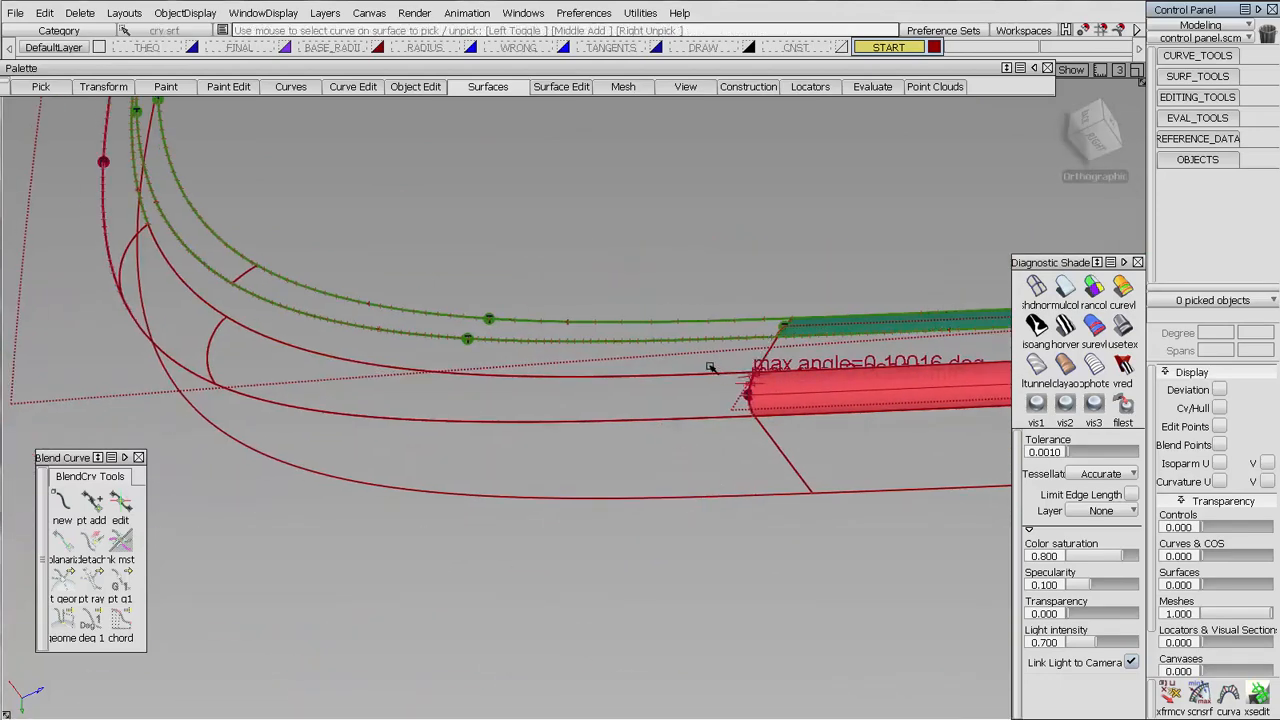
pyautogui.click(690, 419)
pyautogui.keyDown('alt'); pyautogui.keyDown('shift'); pyautogui.moveTo(578, 451); pyautogui.dragTo(688, 481, button='middle'); pyautogui.keyUp('shift'); pyautogui.keyUp('alt')
pyautogui.keyDown('alt'); pyautogui.keyDown('shift'); pyautogui.moveTo(688, 481); pyautogui.dragTo(791, 451); pyautogui.keyUp('shift'); pyautogui.keyUp('alt')
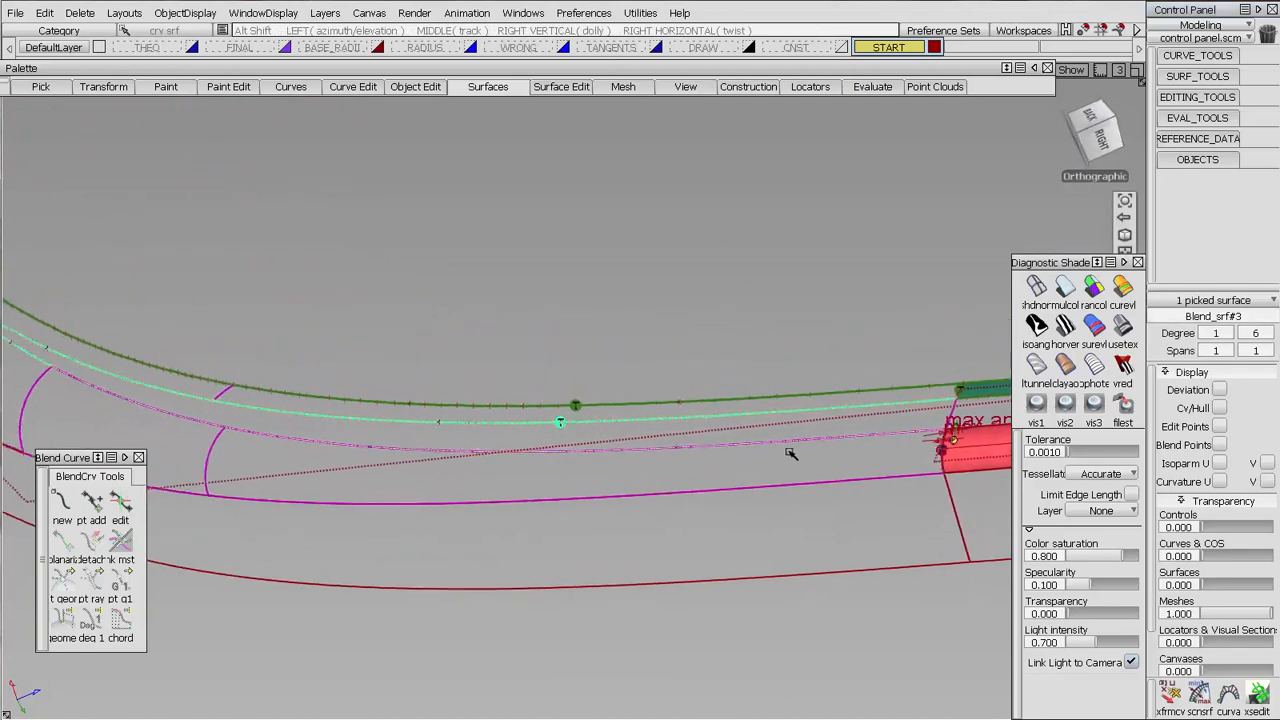
pyautogui.keyDown('alt'); pyautogui.keyDown('shift'); pyautogui.moveTo(791, 451); pyautogui.dragTo(671, 477, button='right'); pyautogui.keyUp('shift'); pyautogui.keyUp('alt')
pyautogui.keyDown('alt'); pyautogui.keyDown('shift'); pyautogui.moveTo(671, 477); pyautogui.dragTo(710, 468, button='middle'); pyautogui.keyUp('shift'); pyautogui.keyUp('alt')
pyautogui.keyDown('alt'); pyautogui.keyDown('shift'); pyautogui.moveTo(710, 468); pyautogui.dragTo(682, 446); pyautogui.keyUp('shift'); pyautogui.keyUp('alt')
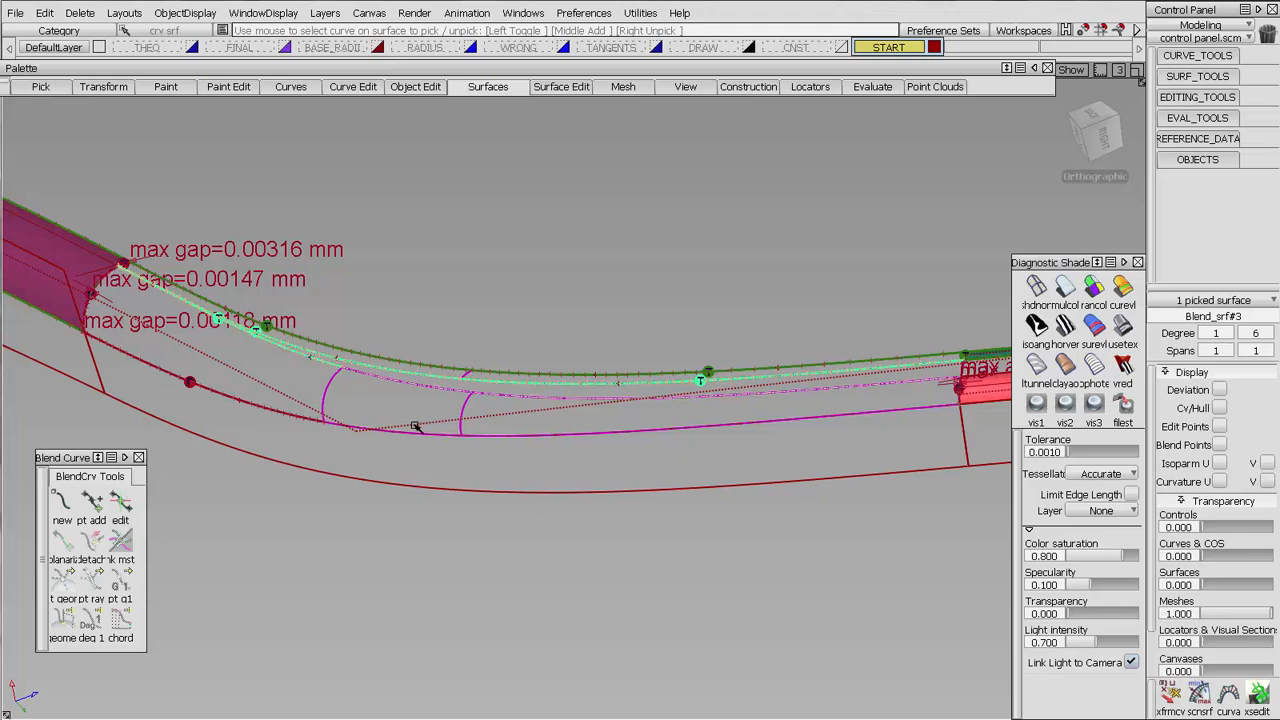
pyautogui.press('Delete')
pyautogui.press('Return')
pyautogui.keyDown('ctrl'); pyautogui.keyDown('shift'); pyautogui.moveTo(798, 464); pyautogui.dragTo(618, 459); pyautogui.keyUp('shift'); pyautogui.keyUp('ctrl')
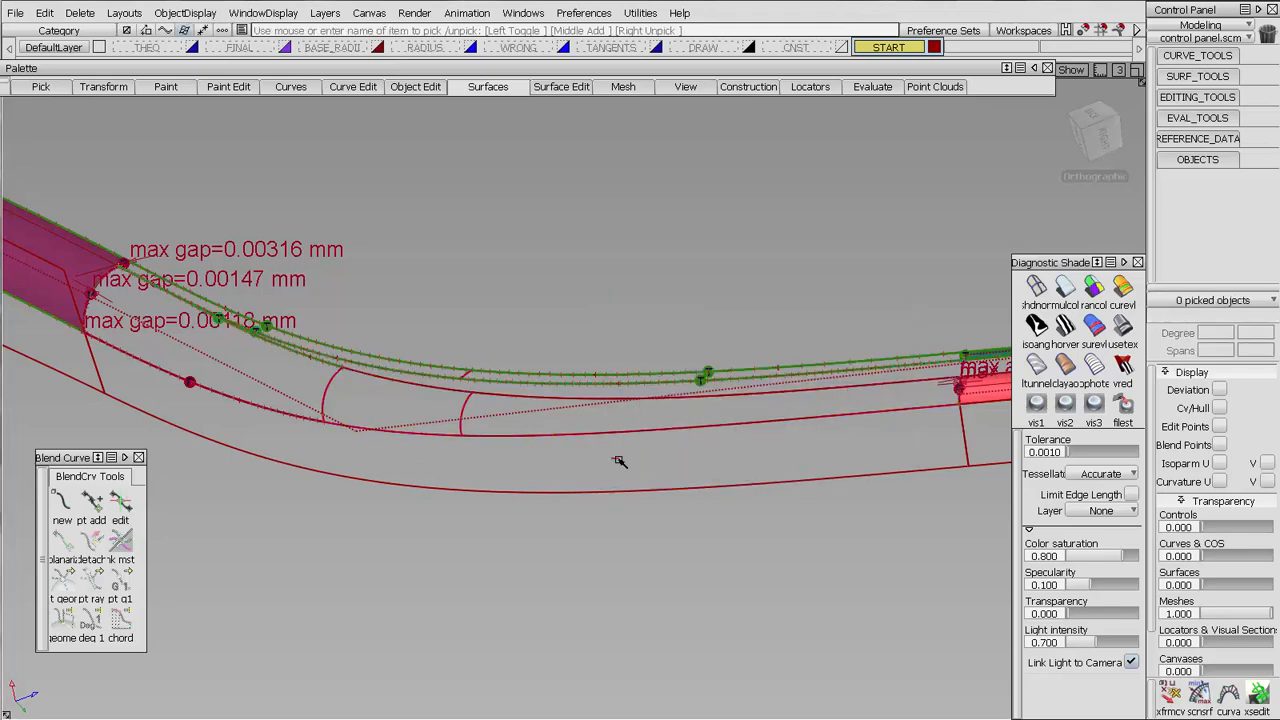
# Untrim the outer corner surface below the lower fillet and delete its remaining curve-on-surface
pyautogui.click(622, 488)
pyautogui.click(1197, 96)
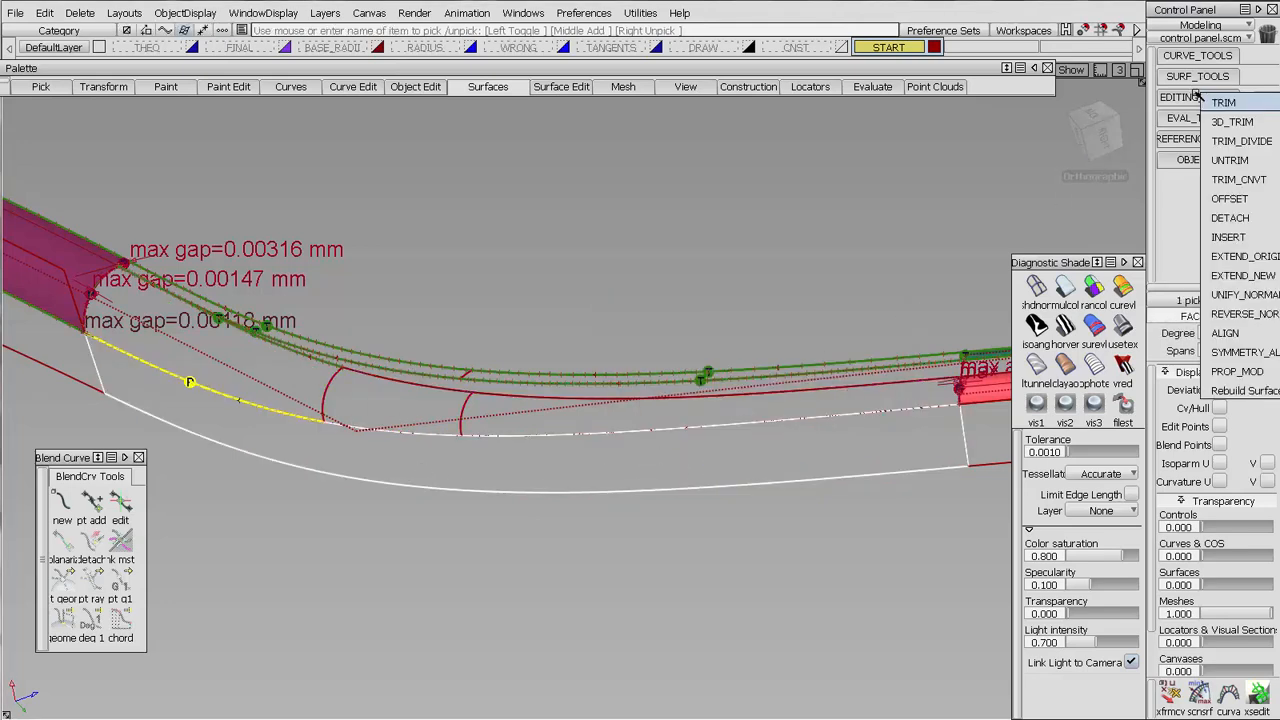
pyautogui.click(1222, 160)
pyautogui.click(325, 437)
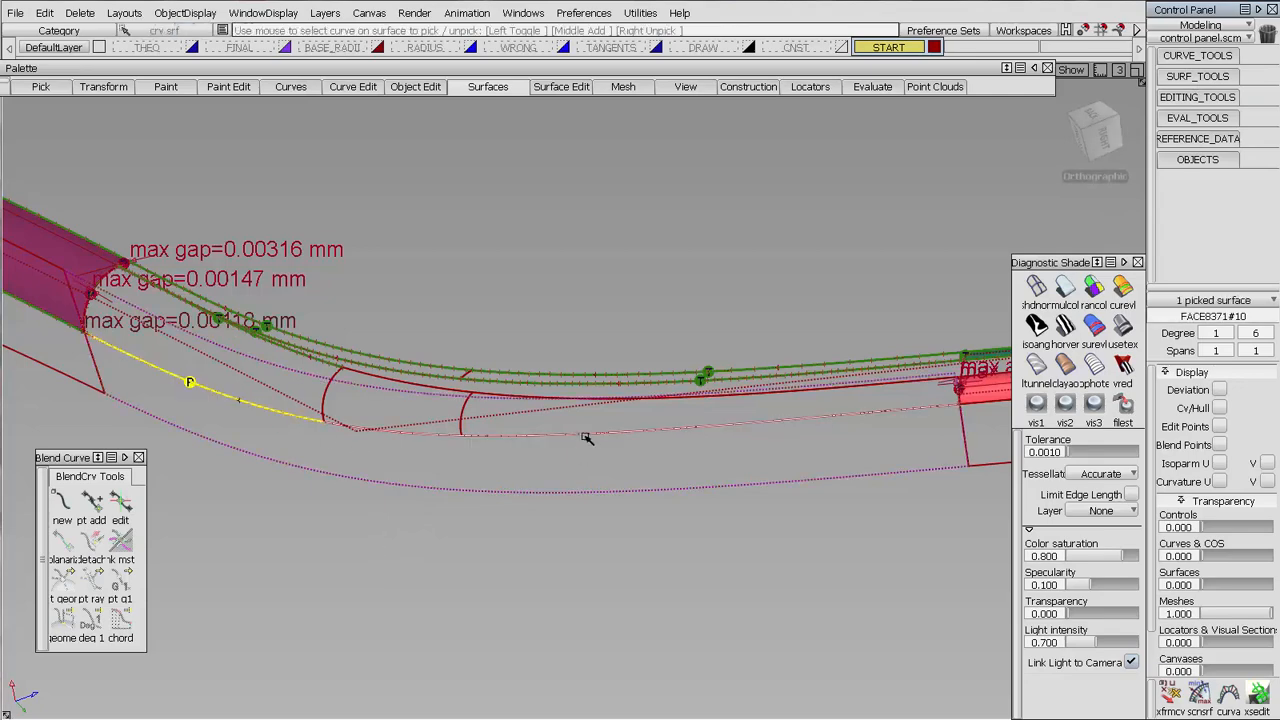
pyautogui.press('Delete')
pyautogui.press('Return')
# Align the end of the lower corner fillet to the red edge surface with G0 continuity, Edge alignment and explicit control
pyautogui.keyDown('alt'); pyautogui.keyDown('shift'); pyautogui.moveTo(888, 377); pyautogui.dragTo(939, 369); pyautogui.keyUp('shift'); pyautogui.keyUp('alt')
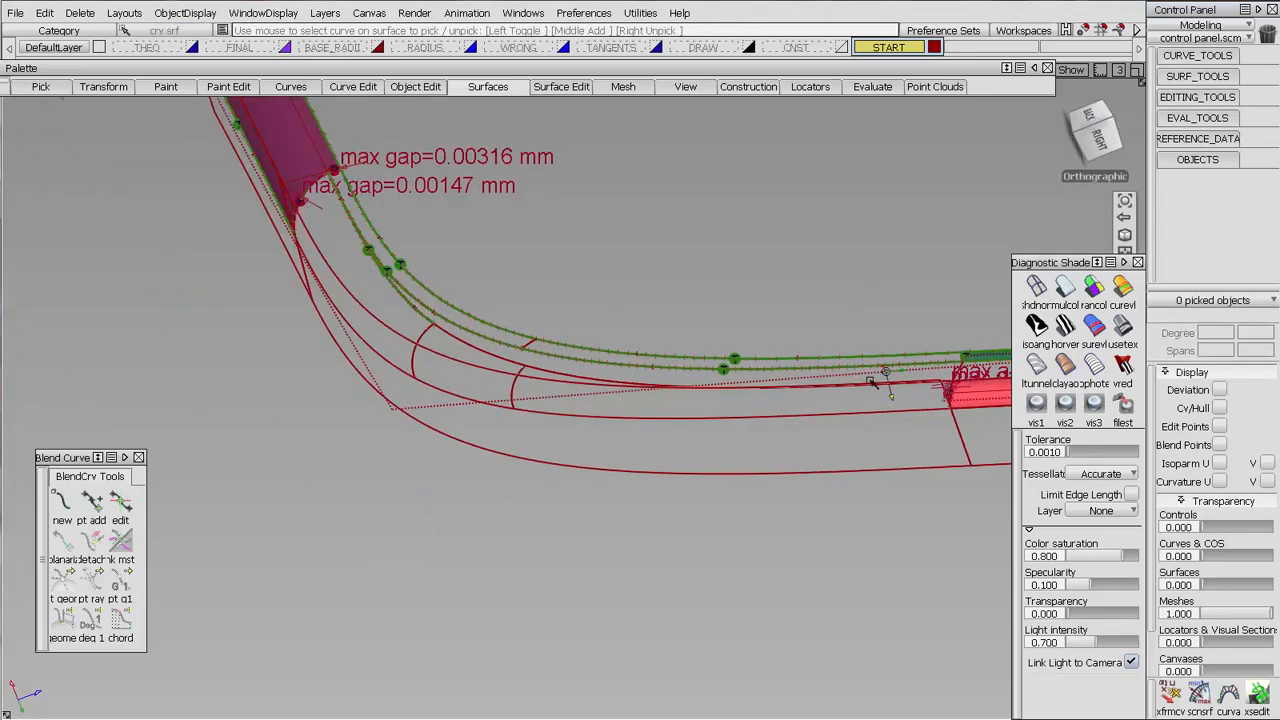
pyautogui.keyDown('alt'); pyautogui.keyDown('shift'); pyautogui.moveTo(939, 369); pyautogui.dragTo(509, 342, button='middle'); pyautogui.keyUp('shift'); pyautogui.keyUp('alt')
pyautogui.keyDown('alt'); pyautogui.keyDown('shift'); pyautogui.moveTo(509, 342); pyautogui.dragTo(371, 349, button='right'); pyautogui.keyUp('shift'); pyautogui.keyUp('alt')
pyautogui.keyDown('alt'); pyautogui.keyDown('shift'); pyautogui.moveTo(371, 349); pyautogui.dragTo(494, 396, button='middle'); pyautogui.keyUp('shift'); pyautogui.keyUp('alt')
pyautogui.keyDown('alt'); pyautogui.keyDown('shift'); pyautogui.moveTo(494, 396); pyautogui.dragTo(494, 336); pyautogui.keyUp('shift'); pyautogui.keyUp('alt')
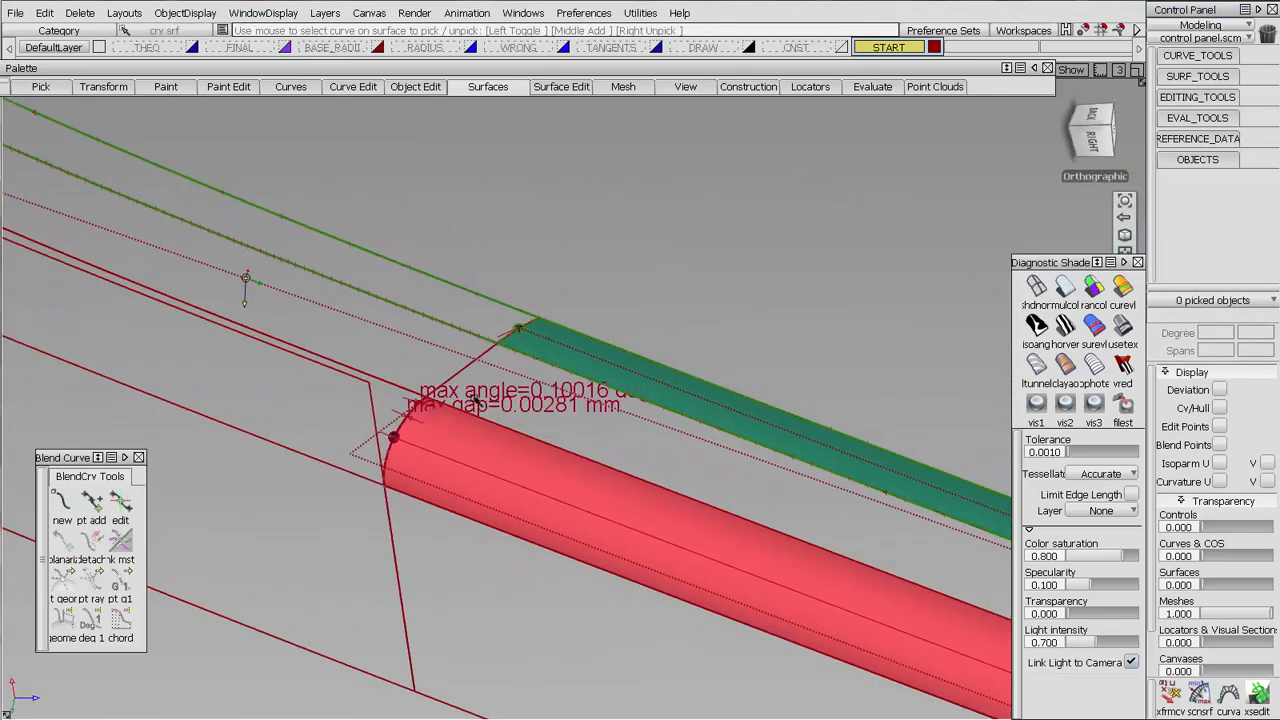
pyautogui.keyDown('alt'); pyautogui.keyDown('shift'); pyautogui.moveTo(494, 336); pyautogui.dragTo(581, 320, button='middle'); pyautogui.keyUp('shift'); pyautogui.keyUp('alt')
pyautogui.keyDown('alt'); pyautogui.keyDown('shift'); pyautogui.moveTo(581, 320); pyautogui.dragTo(566, 228, button='right'); pyautogui.keyUp('shift'); pyautogui.keyUp('alt')
pyautogui.click(422, 87)
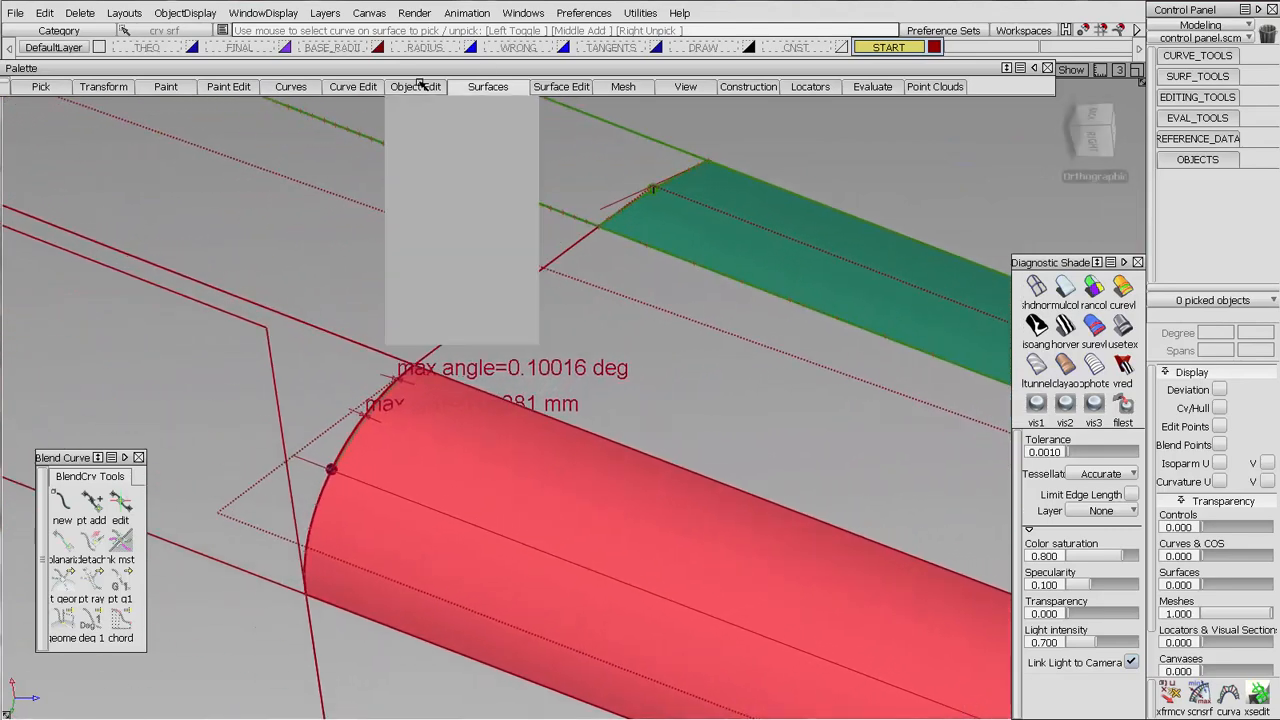
pyautogui.moveTo(417, 183)
pyautogui.click(602, 182)
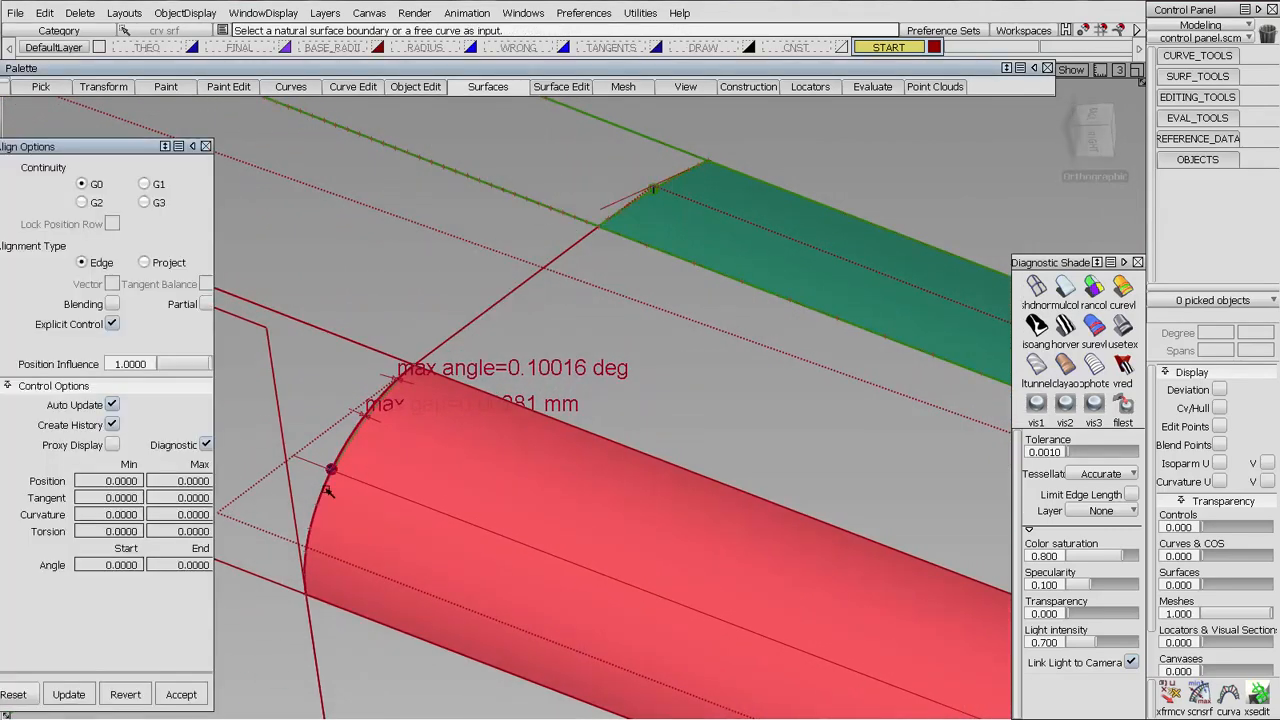
pyautogui.click(347, 512)
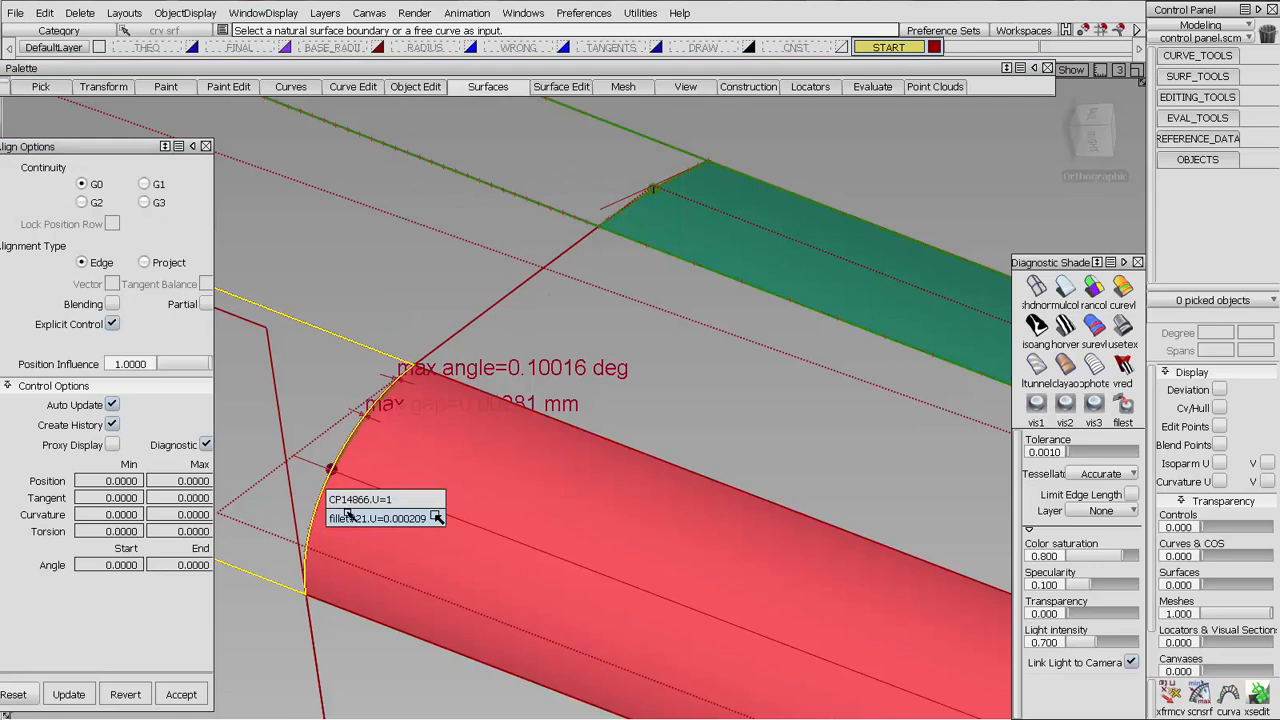
pyautogui.click(347, 516)
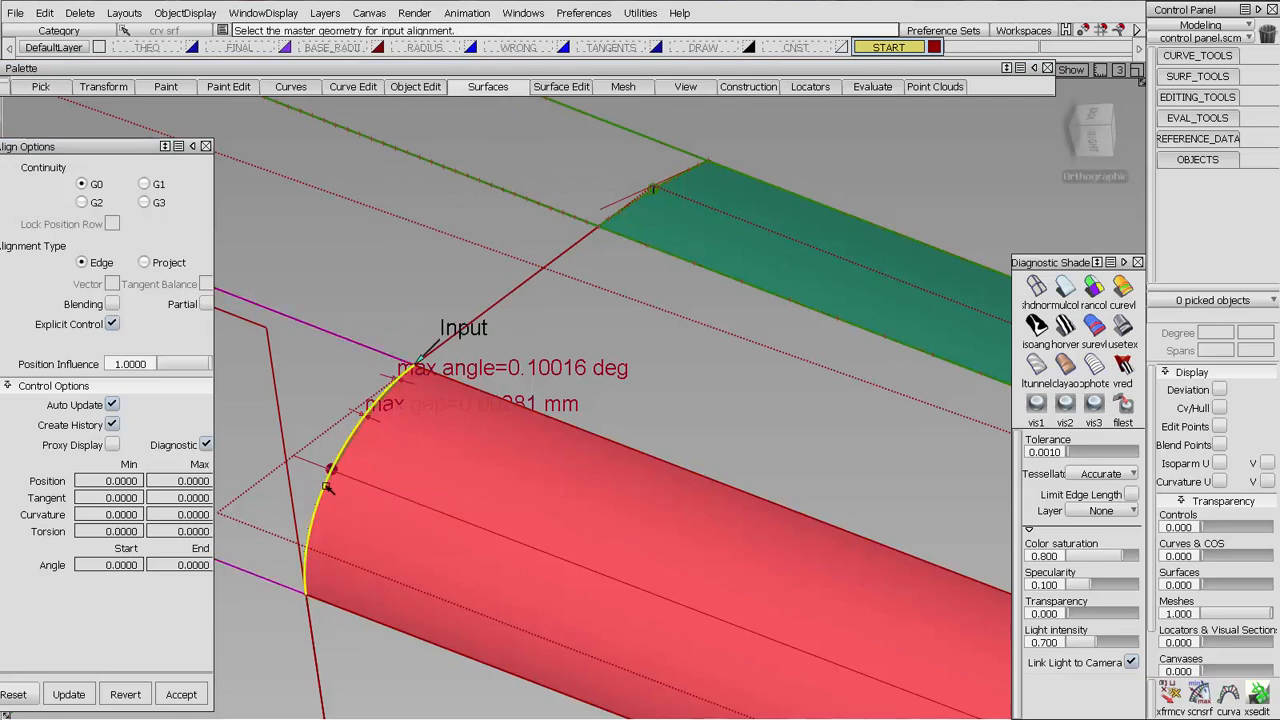
pyautogui.click(327, 487)
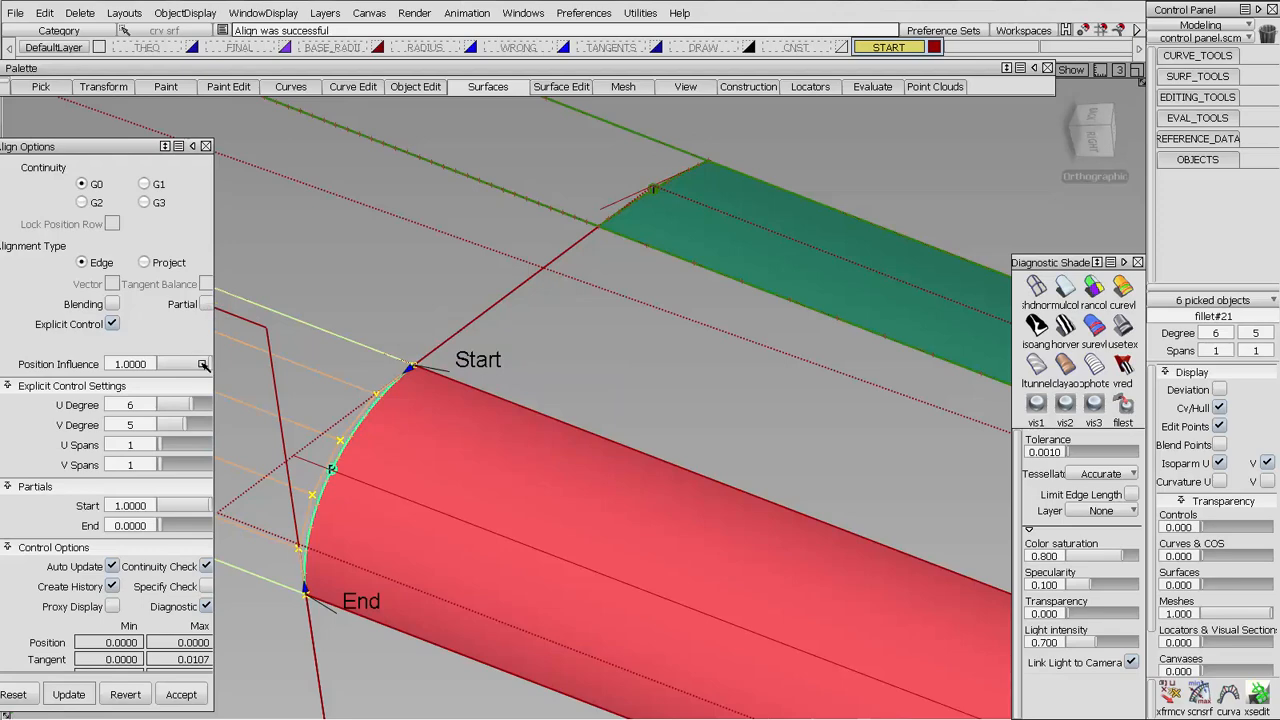
# Review the alignment's continuity deviations at the red edge surface, enlarging the align options to read all values
pyautogui.keyDown('alt'); pyautogui.keyDown('shift'); pyautogui.moveTo(568, 360); pyautogui.dragTo(551, 466, button='right'); pyautogui.keyUp('shift'); pyautogui.keyUp('alt')
pyautogui.keyDown('alt'); pyautogui.keyDown('shift'); pyautogui.moveTo(551, 466); pyautogui.dragTo(723, 411, button='middle'); pyautogui.keyUp('shift'); pyautogui.keyUp('alt')
pyautogui.keyDown('alt'); pyautogui.keyDown('shift'); pyautogui.moveTo(723, 411); pyautogui.dragTo(680, 402); pyautogui.keyUp('shift'); pyautogui.keyUp('alt')
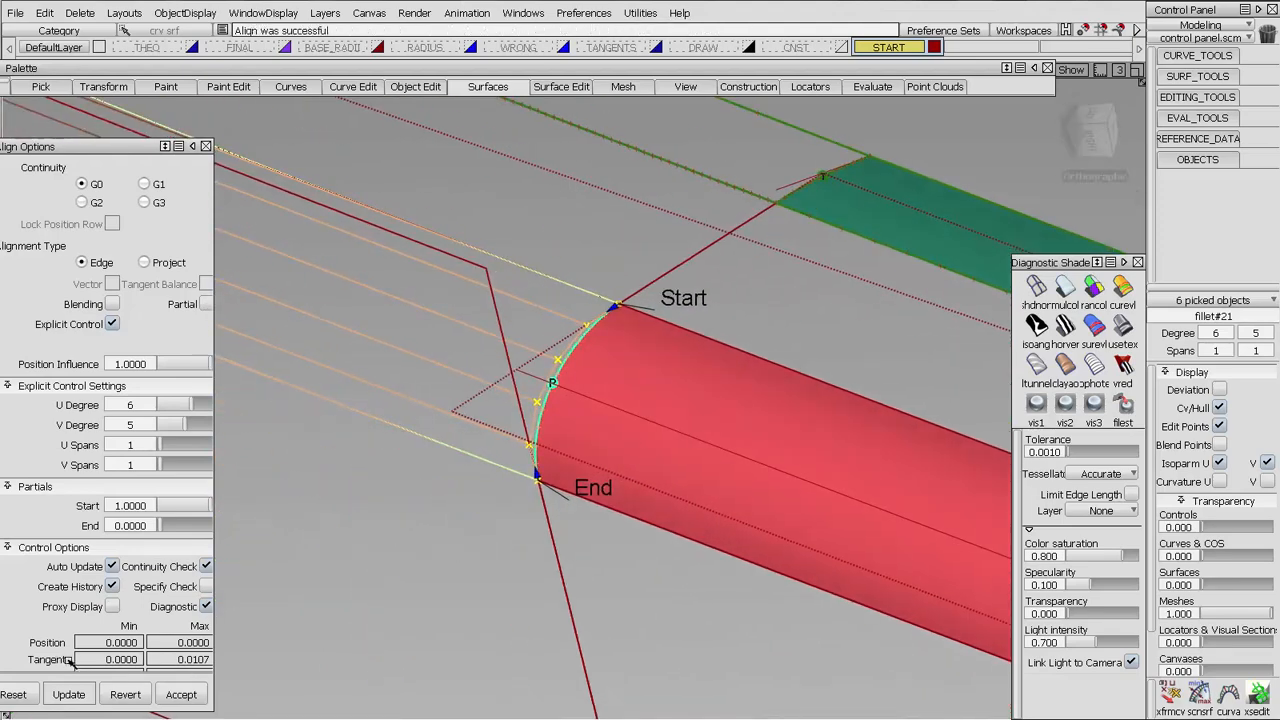
pyautogui.moveTo(116, 148); pyautogui.dragTo(231, 106)
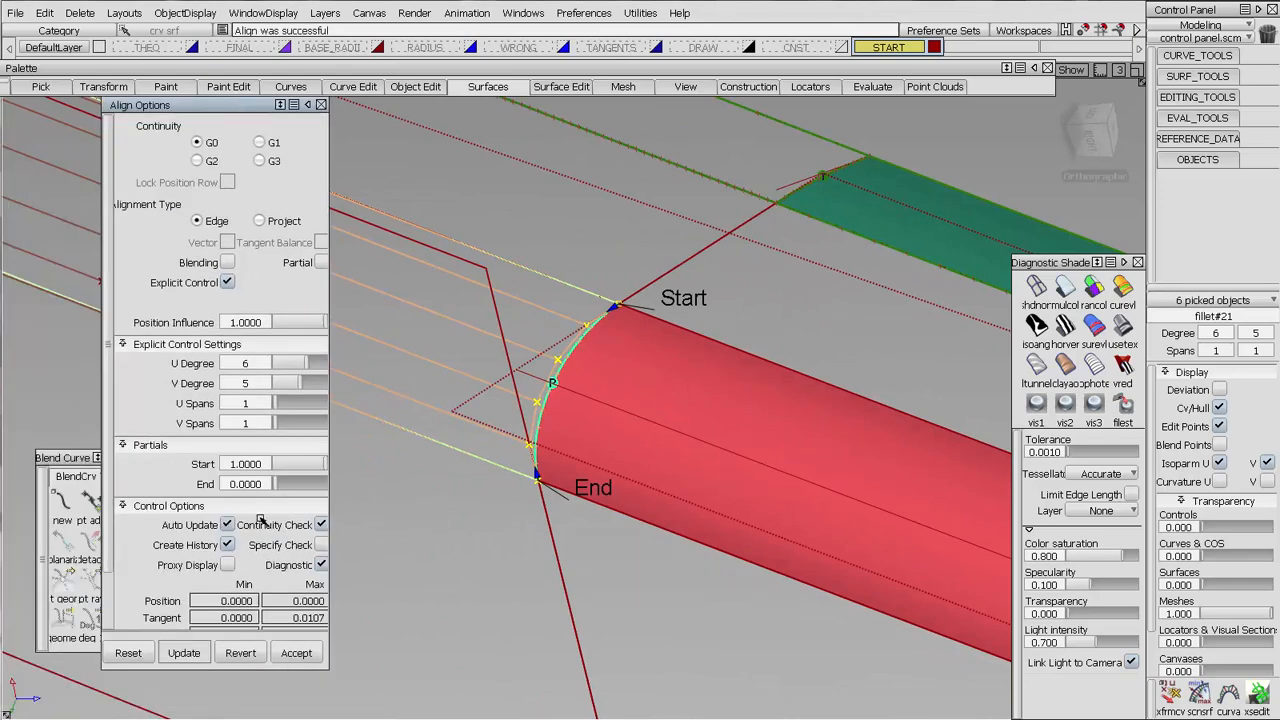
pyautogui.moveTo(326, 668); pyautogui.dragTo(337, 690)
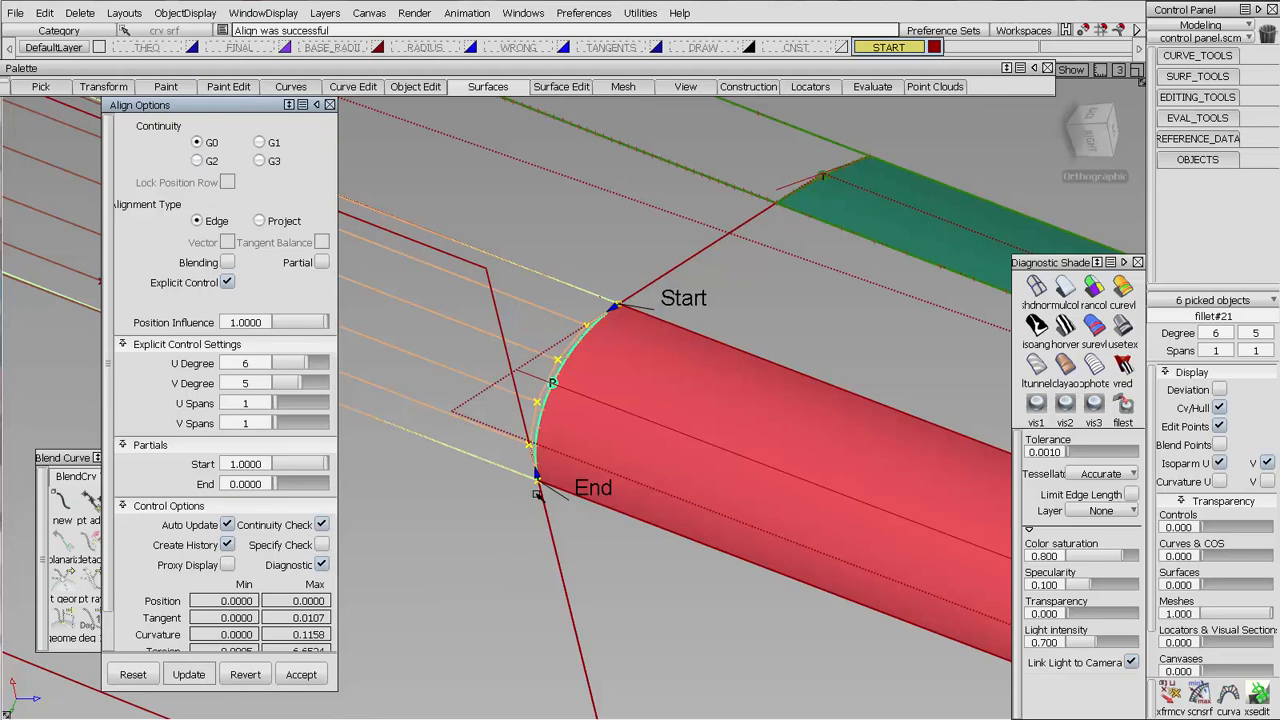
pyautogui.keyDown('ctrl'); pyautogui.keyDown('shift'); pyautogui.moveTo(500, 551); pyautogui.dragTo(530, 433); pyautogui.keyUp('shift'); pyautogui.keyUp('ctrl')
pyautogui.keyDown('alt'); pyautogui.keyDown('shift'); pyautogui.moveTo(634, 329); pyautogui.dragTo(785, 451, button='right'); pyautogui.keyUp('shift'); pyautogui.keyUp('alt')
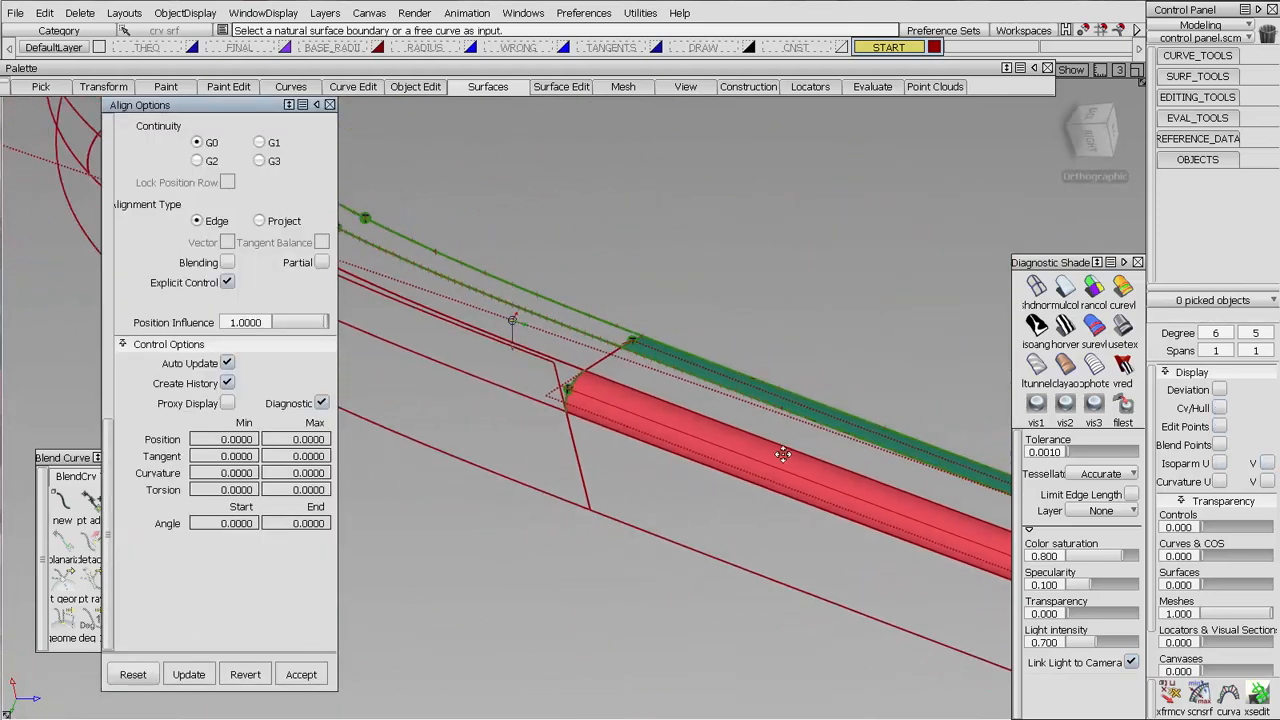
# Delete the remaining curve-on-surface along the upper boundary of the upper corner fillet, near the magenta edge surface
pyautogui.keyDown('alt'); pyautogui.keyDown('shift'); pyautogui.moveTo(785, 451); pyautogui.dragTo(797, 497, button='middle'); pyautogui.keyUp('shift'); pyautogui.keyUp('alt')
pyautogui.keyDown('alt'); pyautogui.keyDown('shift'); pyautogui.moveTo(587, 340); pyautogui.dragTo(651, 284); pyautogui.keyUp('shift'); pyautogui.keyUp('alt')
pyautogui.keyDown('alt'); pyautogui.keyDown('shift'); pyautogui.moveTo(651, 284); pyautogui.dragTo(681, 321, button='middle'); pyautogui.keyUp('shift'); pyautogui.keyUp('alt')
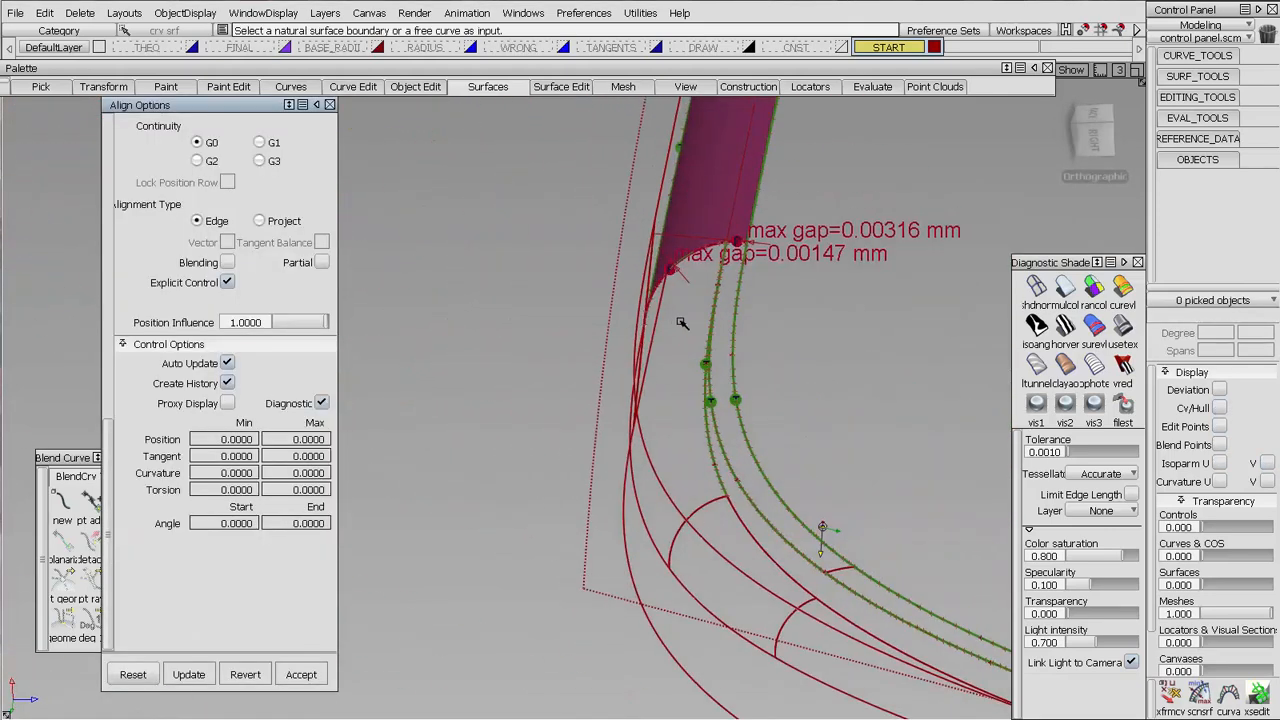
pyautogui.keyDown('alt'); pyautogui.keyDown('shift'); pyautogui.moveTo(681, 321); pyautogui.dragTo(720, 318); pyautogui.keyUp('shift'); pyautogui.keyUp('alt')
pyautogui.keyDown('ctrl'); pyautogui.keyDown('shift'); pyautogui.moveTo(949, 340); pyautogui.dragTo(813, 336); pyautogui.keyUp('shift'); pyautogui.keyUp('ctrl')
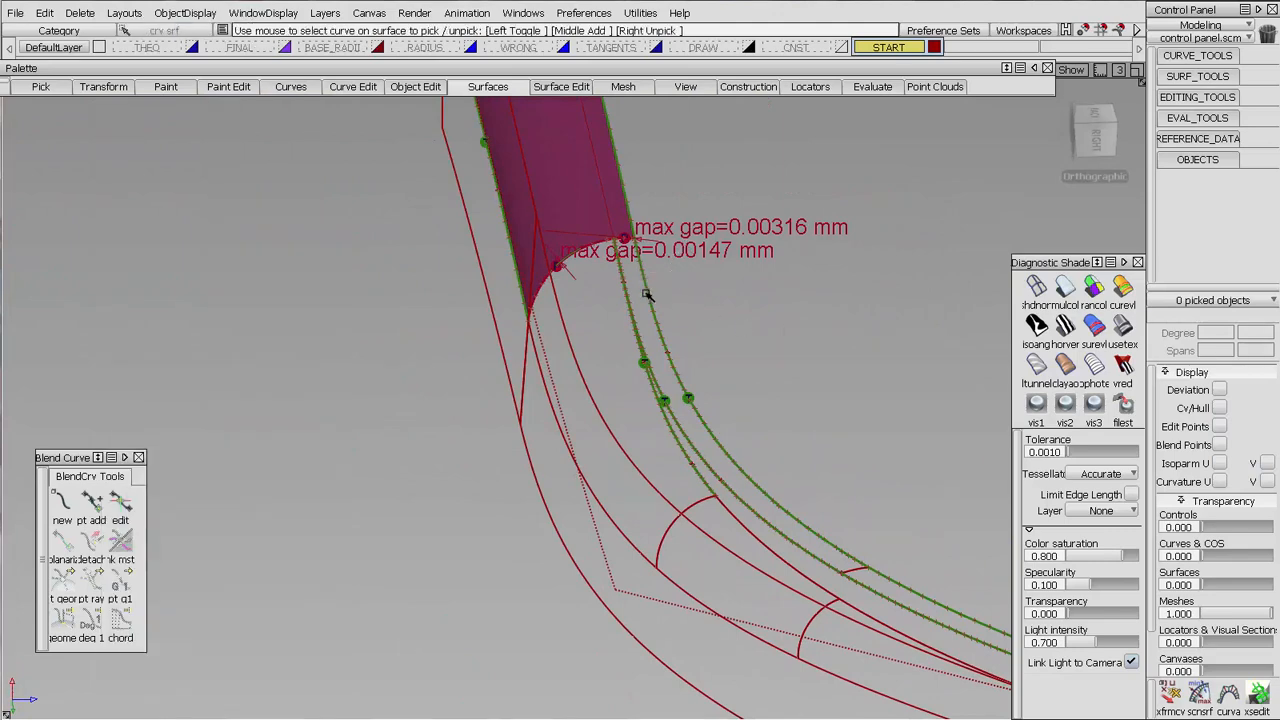
pyautogui.click(666, 290)
pyautogui.press('Delete')
pyautogui.press('Return')
# Align the upper corner fillet's end to the magenta edge surface with G0, Edge and Partial alignment, setting the end partial to 1.0000
pyautogui.keyDown('alt'); pyautogui.keyDown('shift'); pyautogui.moveTo(701, 287); pyautogui.dragTo(660, 245); pyautogui.keyUp('shift'); pyautogui.keyUp('alt')
pyautogui.keyDown('alt'); pyautogui.keyDown('shift'); pyautogui.moveTo(660, 245); pyautogui.dragTo(663, 397, button='middle'); pyautogui.keyUp('shift'); pyautogui.keyUp('alt')
pyautogui.keyDown('alt'); pyautogui.keyDown('shift'); pyautogui.moveTo(663, 397); pyautogui.dragTo(718, 322, button='right'); pyautogui.keyUp('shift'); pyautogui.keyUp('alt')
pyautogui.keyDown('alt'); pyautogui.keyDown('shift'); pyautogui.moveTo(718, 322); pyautogui.dragTo(620, 276, button='middle'); pyautogui.keyUp('shift'); pyautogui.keyUp('alt')
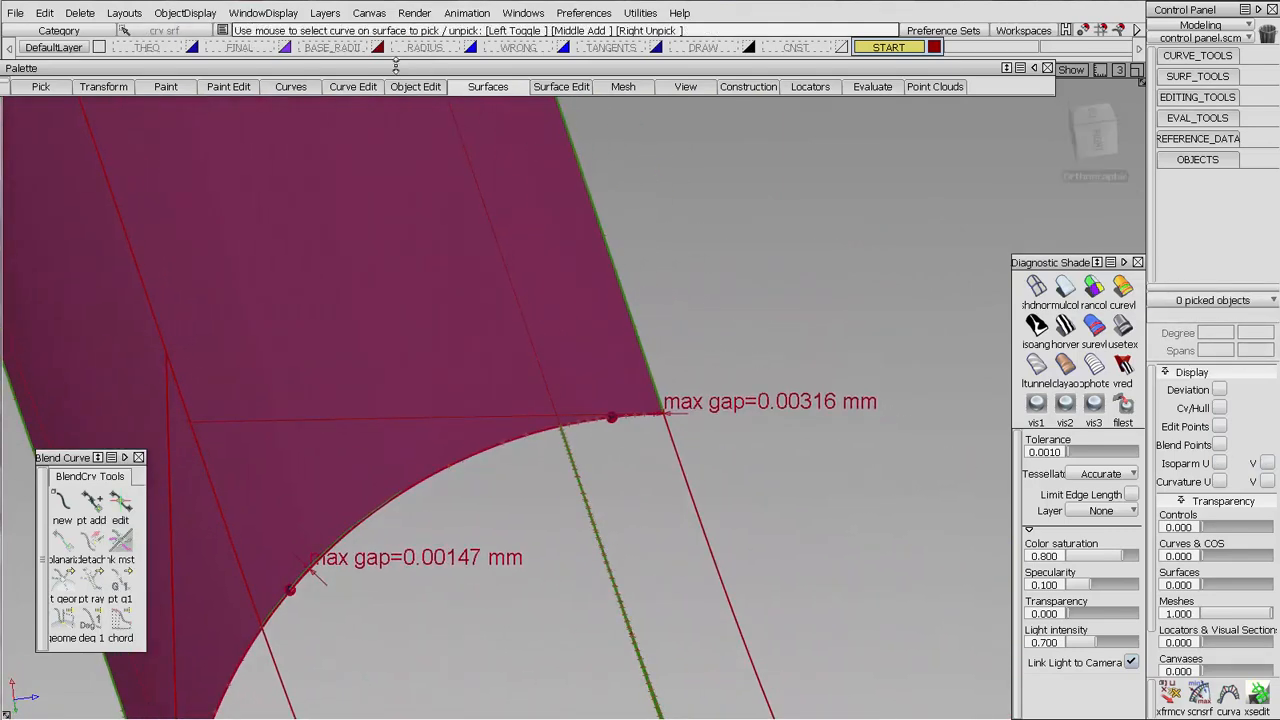
pyautogui.click(415, 86)
pyautogui.moveTo(442, 182)
pyautogui.click(577, 184)
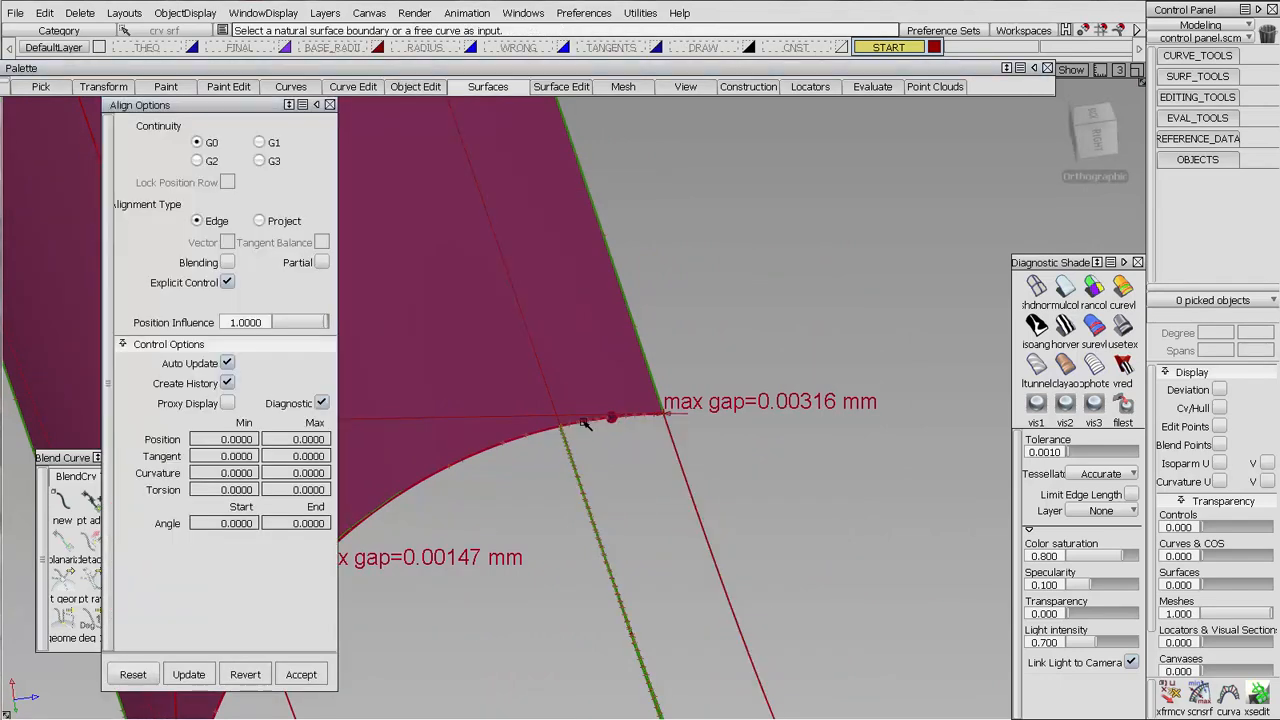
pyautogui.click(582, 422)
pyautogui.click(583, 425)
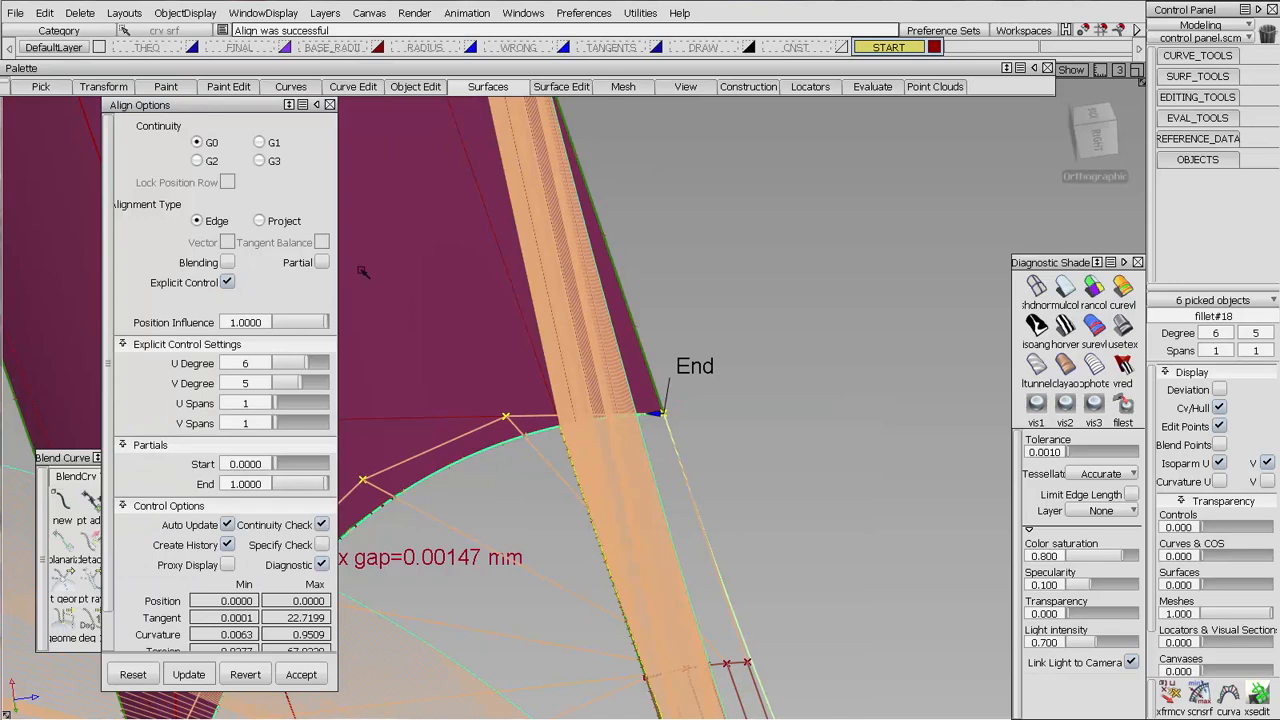
pyautogui.click(323, 262)
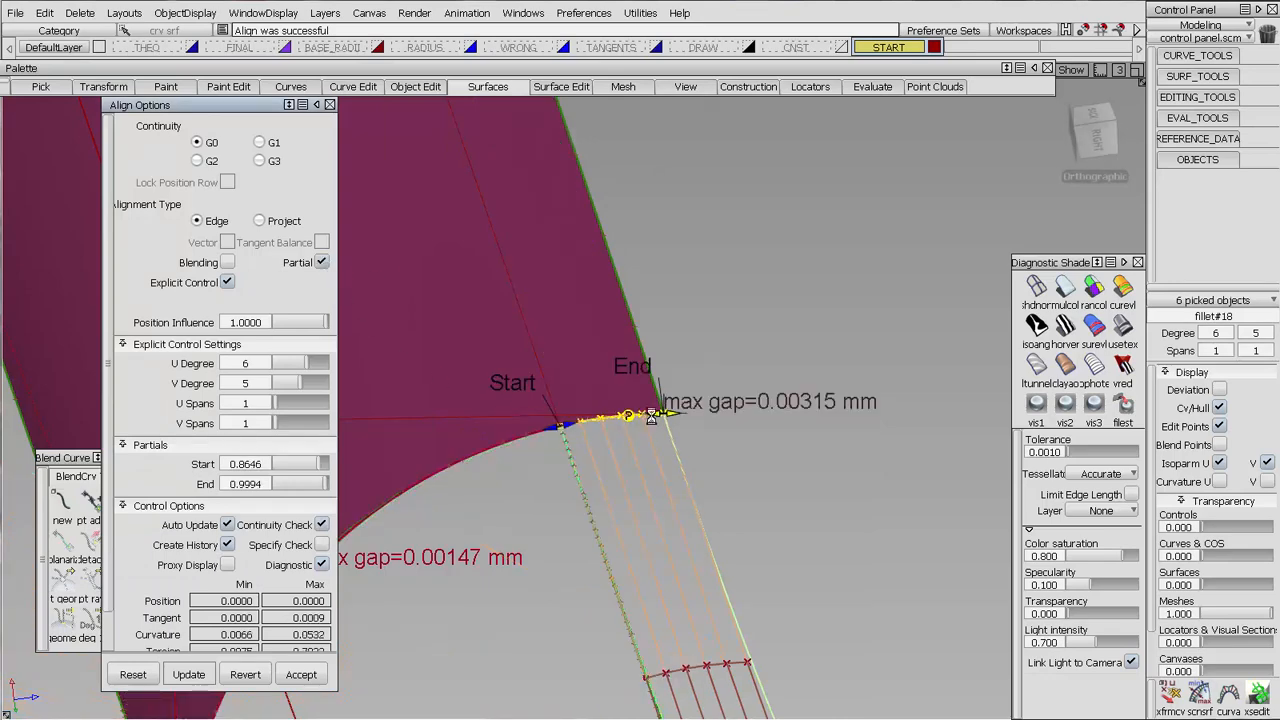
pyautogui.moveTo(651, 414); pyautogui.dragTo(710, 414)
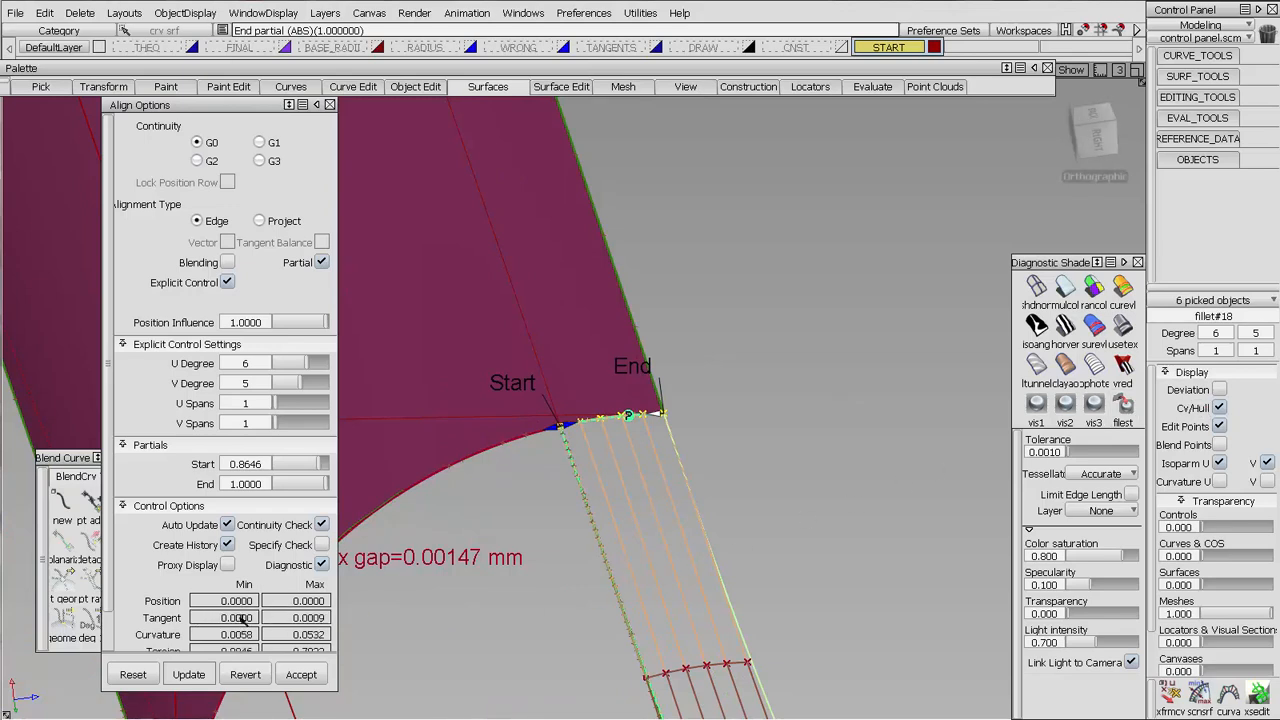
pyautogui.hotkey('ctrl', 'z')
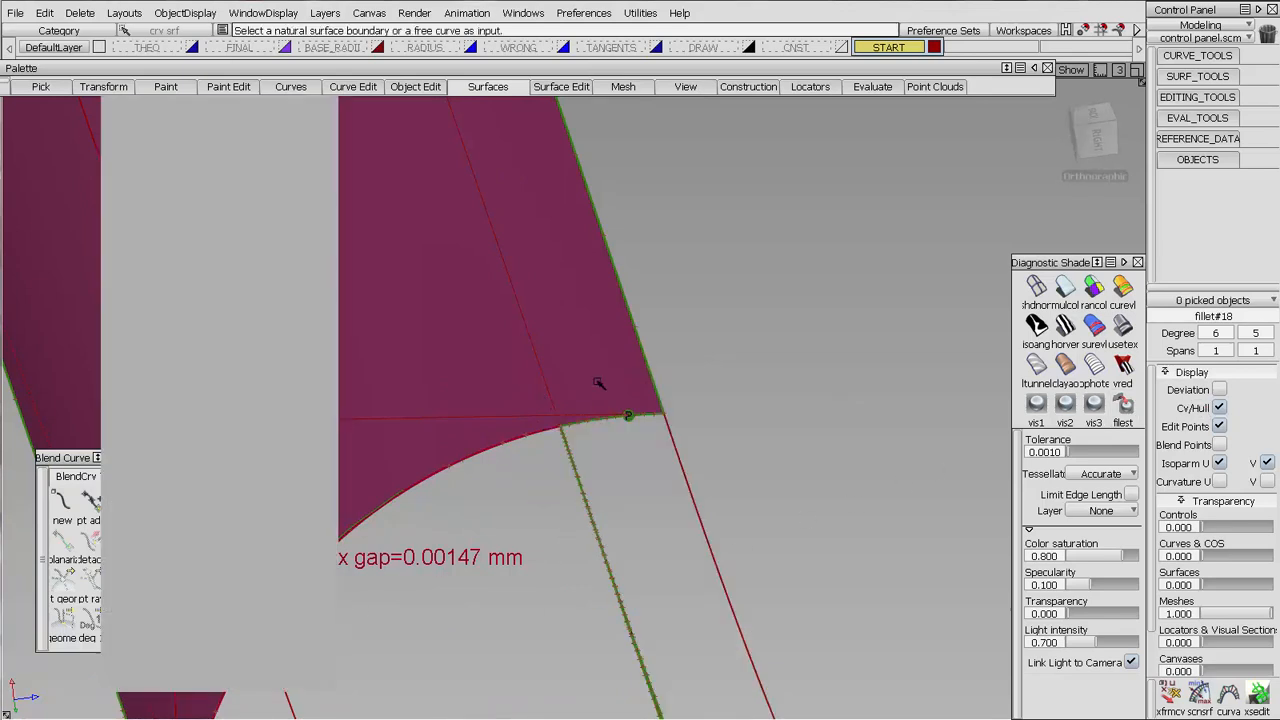
# Align the lower corner fillet's end to the magenta edge surface with G0 partial edge alignment, setting the end partial to 0.0000
pyautogui.keyDown('alt'); pyautogui.keyDown('shift'); pyautogui.moveTo(600, 383); pyautogui.dragTo(729, 343, button='right'); pyautogui.keyUp('shift'); pyautogui.keyUp('alt')
pyautogui.keyDown('alt'); pyautogui.keyDown('shift'); pyautogui.moveTo(729, 343); pyautogui.dragTo(520, 420); pyautogui.keyUp('shift'); pyautogui.keyUp('alt')
pyautogui.keyDown('alt'); pyautogui.keyDown('shift'); pyautogui.moveTo(520, 420); pyautogui.dragTo(548, 469, button='middle'); pyautogui.keyUp('shift'); pyautogui.keyUp('alt')
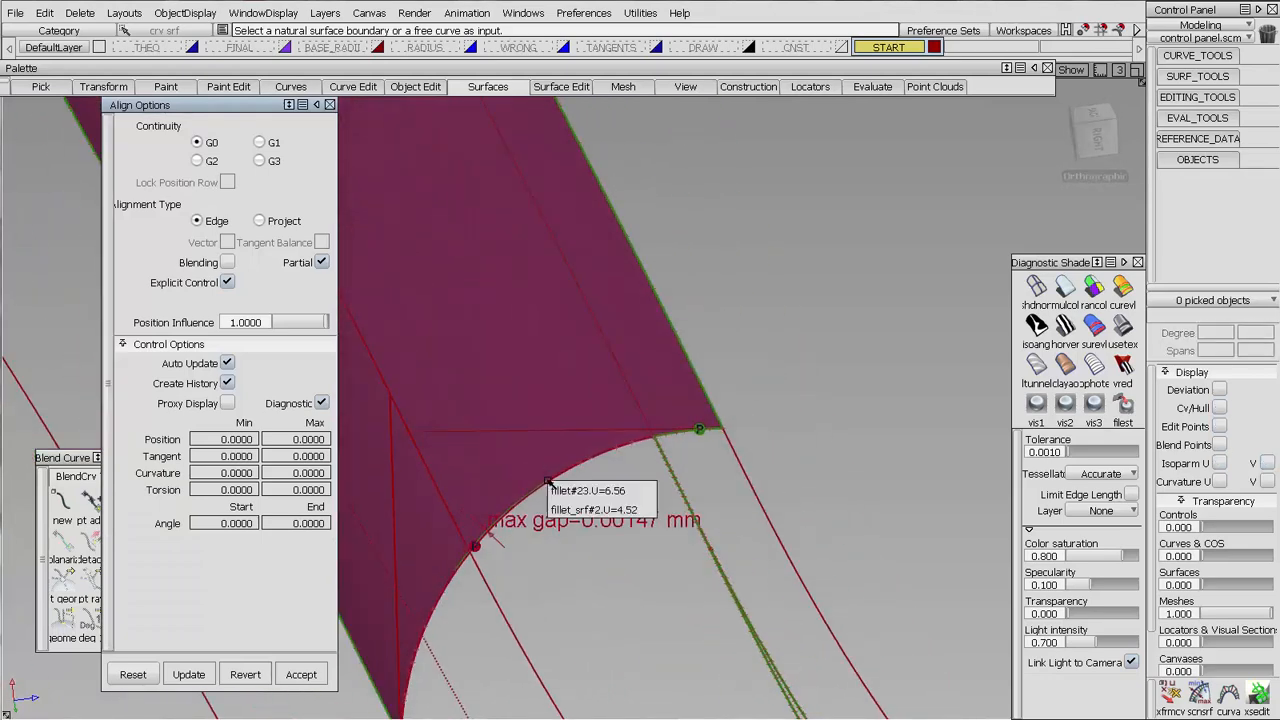
pyautogui.click(556, 481)
pyautogui.click(556, 480)
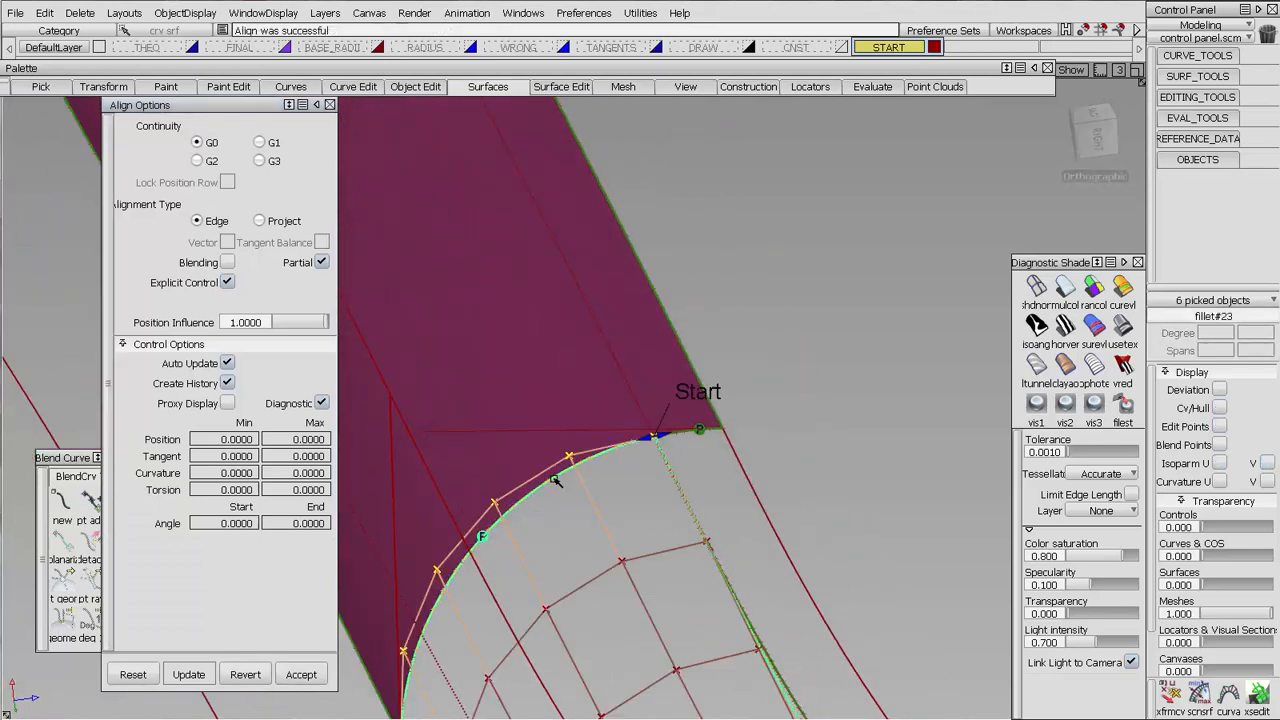
pyautogui.keyDown('alt'); pyautogui.keyDown('shift'); pyautogui.moveTo(620, 391); pyautogui.dragTo(771, 203, button='right'); pyautogui.keyUp('shift'); pyautogui.keyUp('alt')
pyautogui.keyDown('alt'); pyautogui.keyDown('shift'); pyautogui.moveTo(771, 203); pyautogui.dragTo(610, 470); pyautogui.keyUp('shift'); pyautogui.keyUp('alt')
pyautogui.keyDown('alt'); pyautogui.keyDown('shift'); pyautogui.moveTo(610, 470); pyautogui.dragTo(633, 413, button='middle'); pyautogui.keyUp('shift'); pyautogui.keyUp('alt')
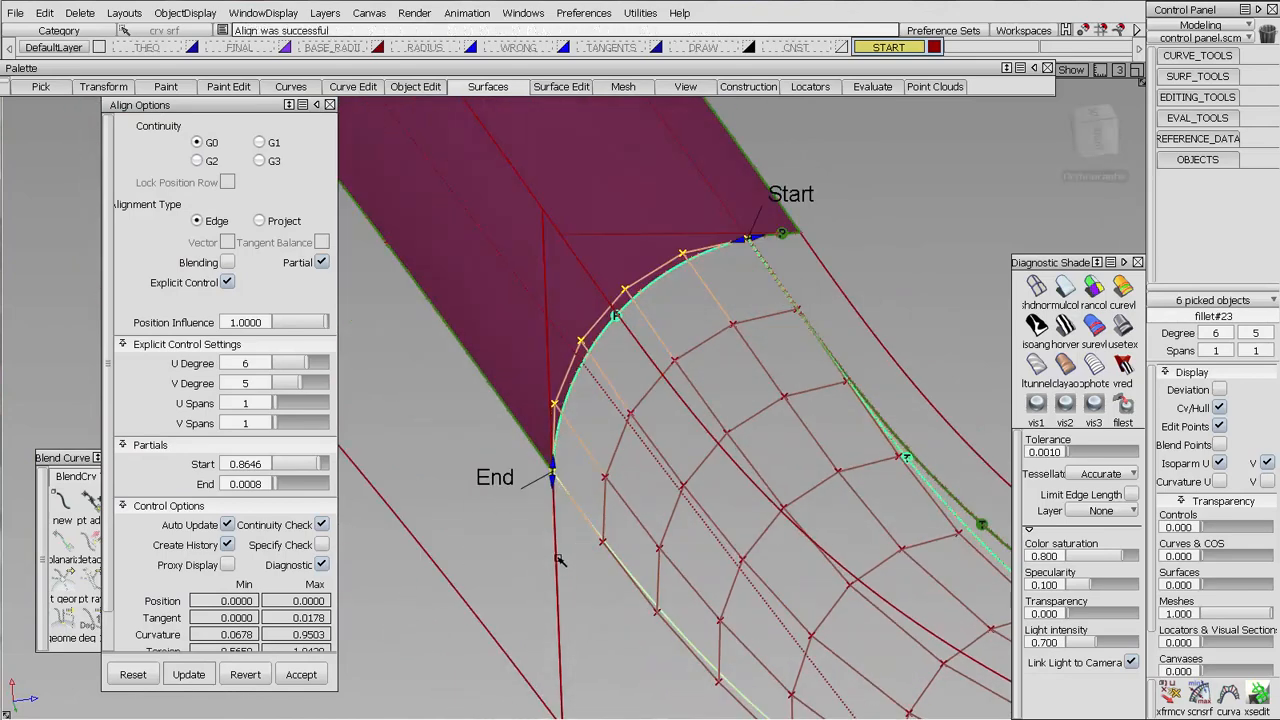
pyautogui.moveTo(552, 468); pyautogui.dragTo(563, 670)
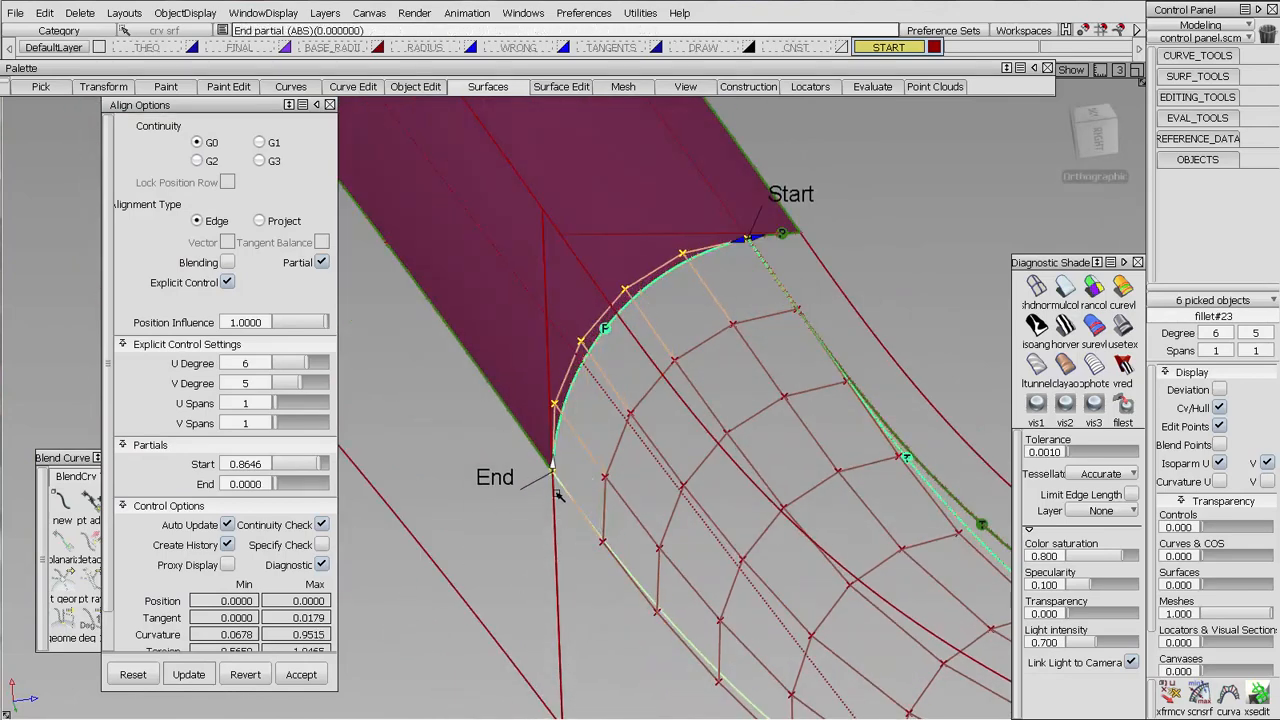
# Query the lower fillet's alignment at the magenta edge surface and review its settings and continuity deviations
pyautogui.keyDown('ctrl'); pyautogui.keyDown('shift'); pyautogui.moveTo(558, 494); pyautogui.dragTo(561, 425); pyautogui.keyUp('shift'); pyautogui.keyUp('ctrl')
pyautogui.keyDown('alt'); pyautogui.keyDown('shift'); pyautogui.moveTo(646, 303); pyautogui.dragTo(632, 340, button='right'); pyautogui.keyUp('shift'); pyautogui.keyUp('alt')
pyautogui.keyDown('ctrl'); pyautogui.keyDown('shift'); pyautogui.moveTo(654, 404); pyautogui.dragTo(650, 298, button='middle'); pyautogui.keyUp('shift'); pyautogui.keyUp('ctrl')
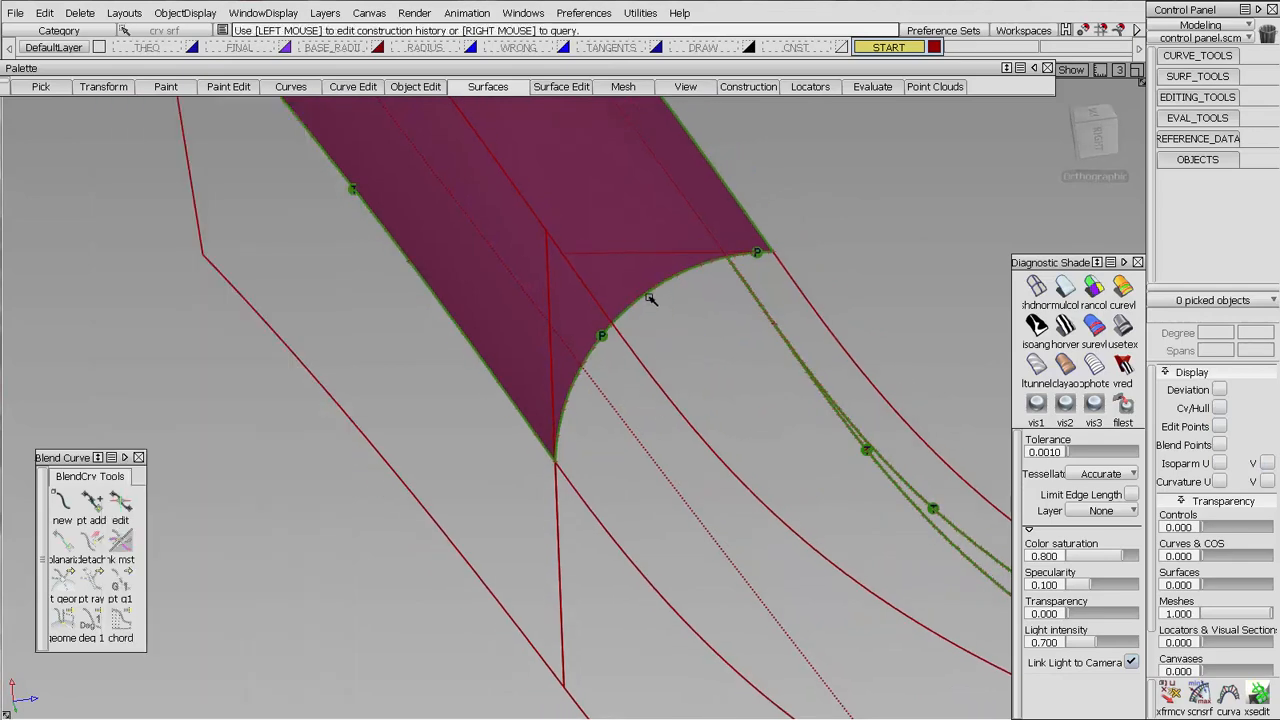
pyautogui.click(650, 298)
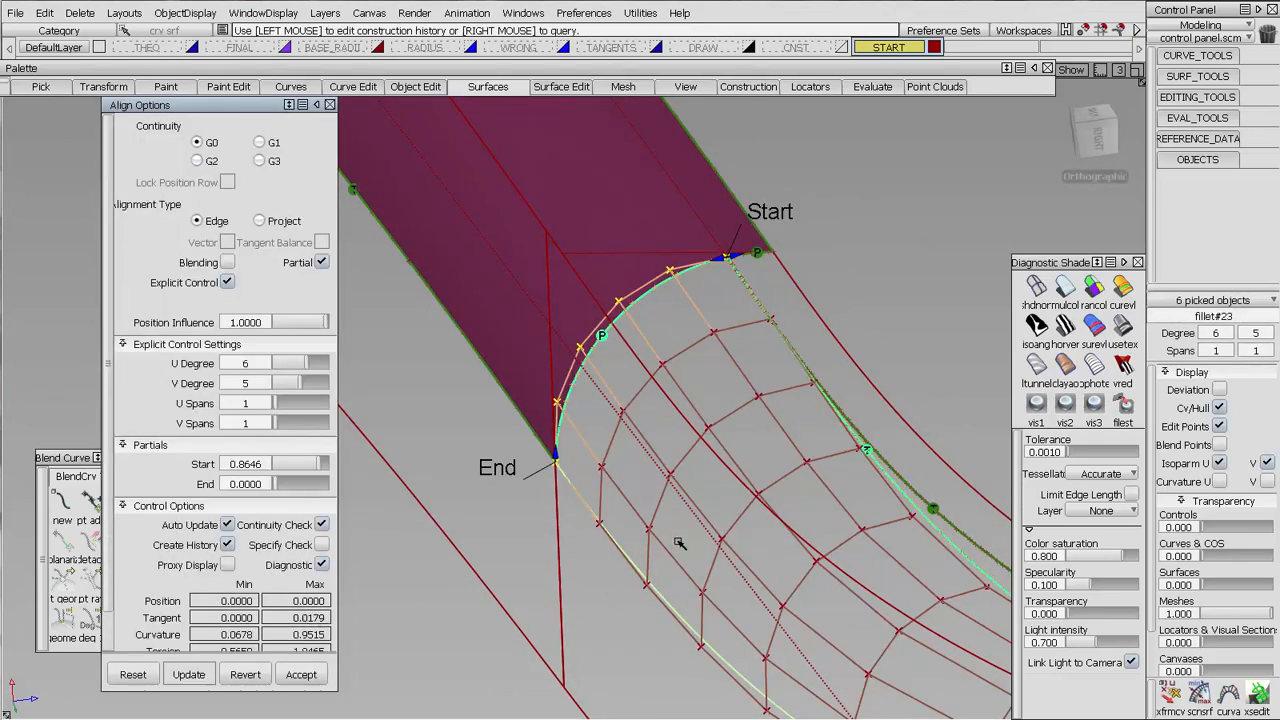
pyautogui.keyDown('ctrl'); pyautogui.keyDown('shift'); pyautogui.moveTo(722, 430); pyautogui.dragTo(728, 348); pyautogui.keyUp('shift'); pyautogui.keyUp('ctrl')
# Project the upper corner fillet's upper edges onto the untrimmed upper surface as curves on surface, using the Normal vector option
pyautogui.click(1256, 83)
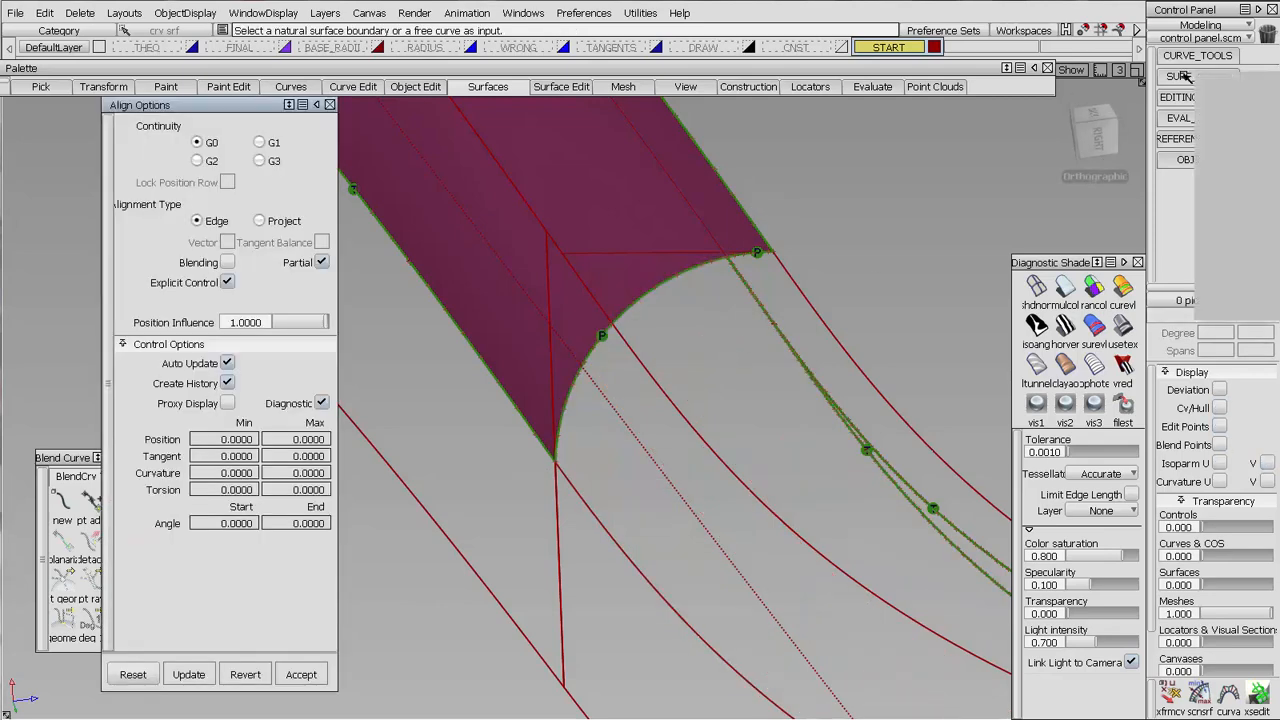
pyautogui.click(1232, 250)
pyautogui.keyDown('alt'); pyautogui.keyDown('shift'); pyautogui.moveTo(824, 269); pyautogui.dragTo(683, 374, button='right'); pyautogui.keyUp('shift'); pyautogui.keyUp('alt')
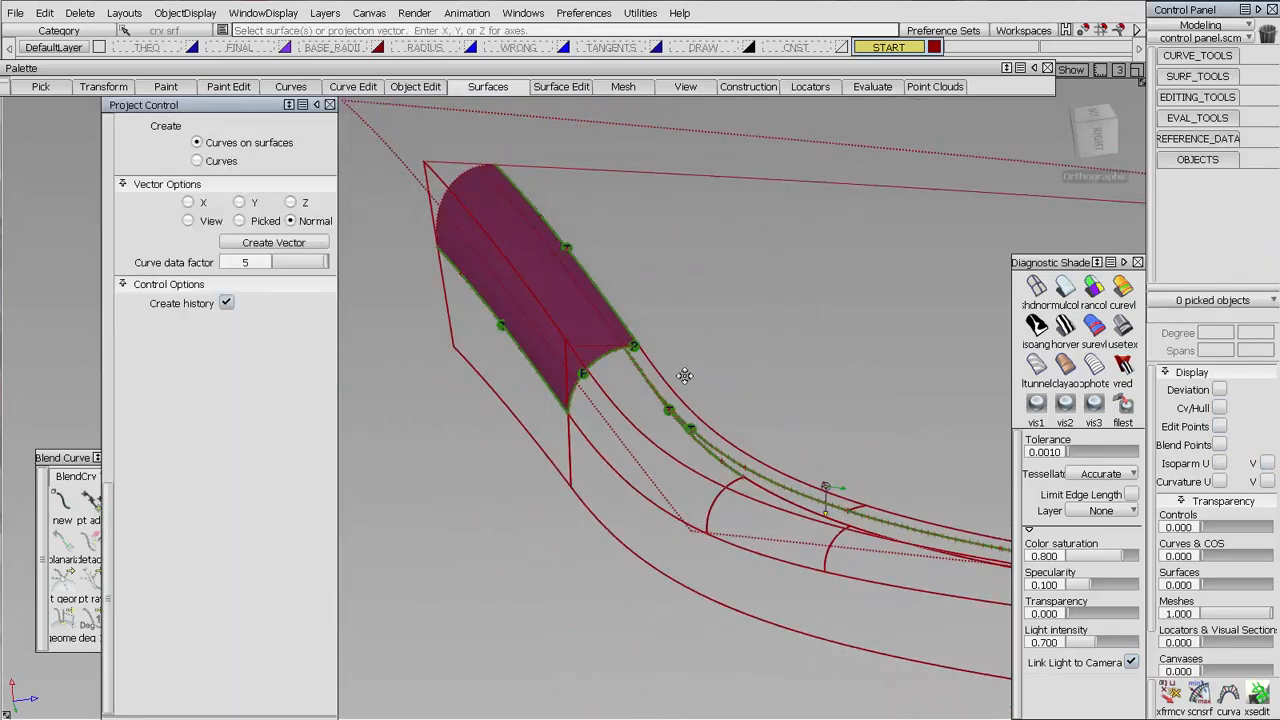
pyautogui.keyDown('alt'); pyautogui.keyDown('shift'); pyautogui.moveTo(683, 374); pyautogui.dragTo(600, 305, button='middle'); pyautogui.keyUp('shift'); pyautogui.keyUp('alt')
pyautogui.click(545, 270)
pyautogui.keyDown('alt'); pyautogui.keyDown('shift'); pyautogui.moveTo(740, 346); pyautogui.dragTo(751, 380); pyautogui.keyUp('shift'); pyautogui.keyUp('alt')
pyautogui.keyDown('alt'); pyautogui.keyDown('shift'); pyautogui.moveTo(751, 380); pyautogui.dragTo(619, 340, button='middle'); pyautogui.keyUp('shift'); pyautogui.keyUp('alt')
pyautogui.press('space')
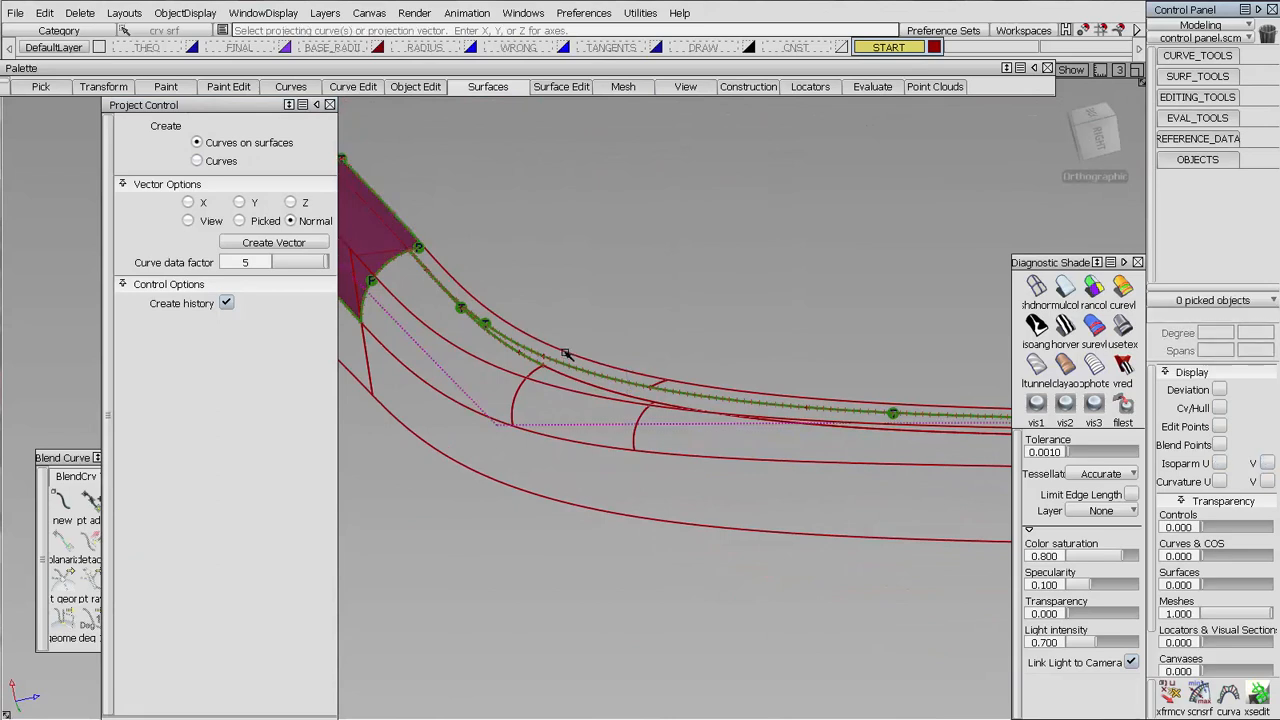
pyautogui.click(572, 356)
pyautogui.click(684, 383)
pyautogui.press('space')
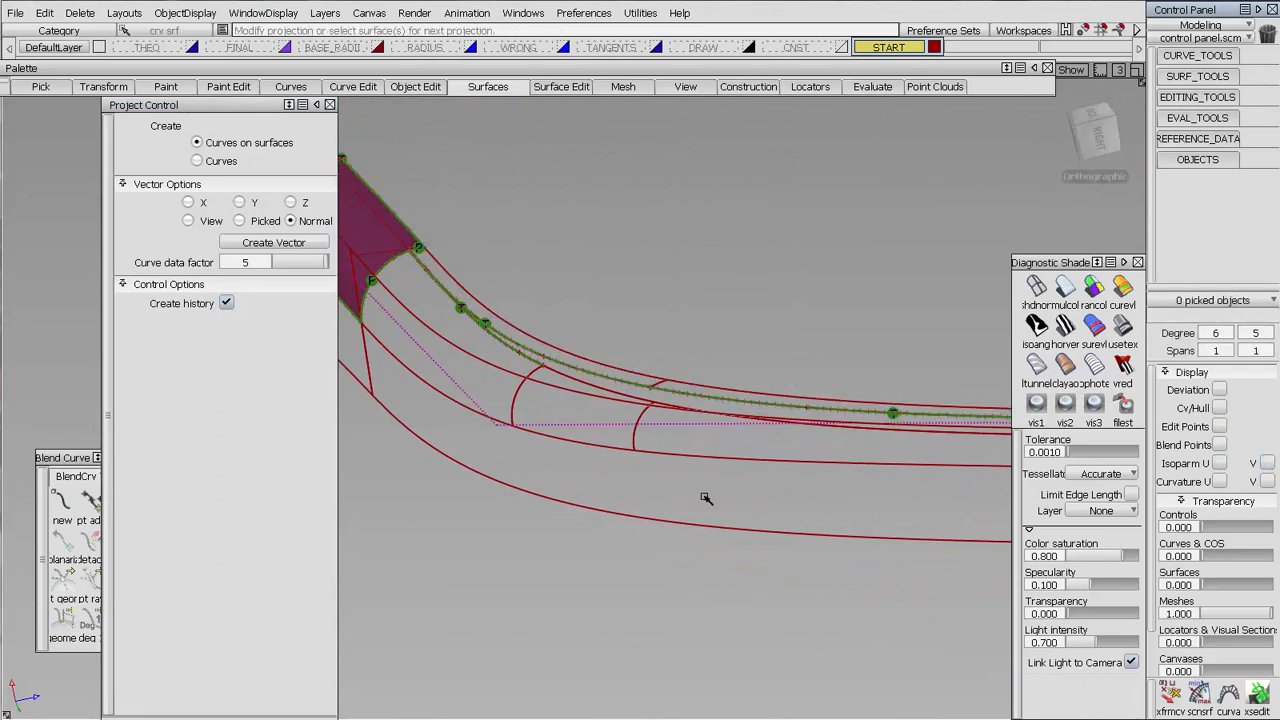
# Project the lower corner fillet's lower edges onto the outer side surface as normal-direction curves on surface
pyautogui.click(701, 522)
pyautogui.press('space')
pyautogui.click(653, 452)
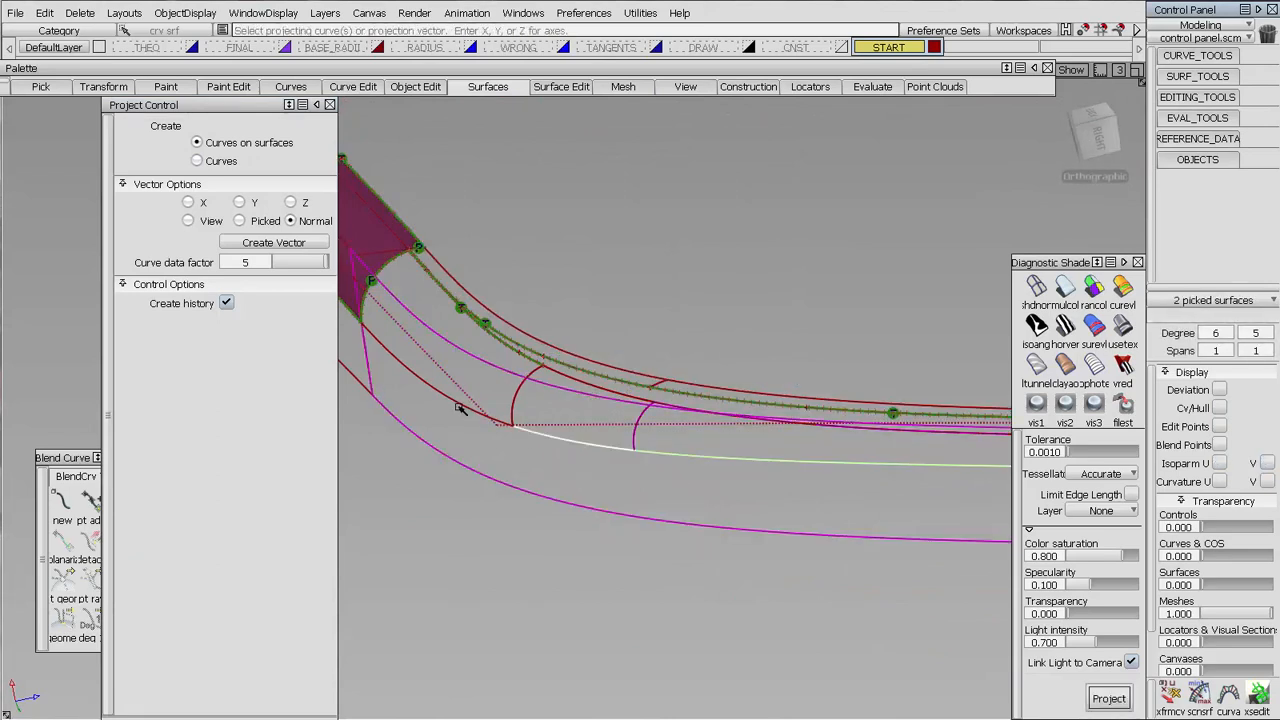
pyautogui.press('space')
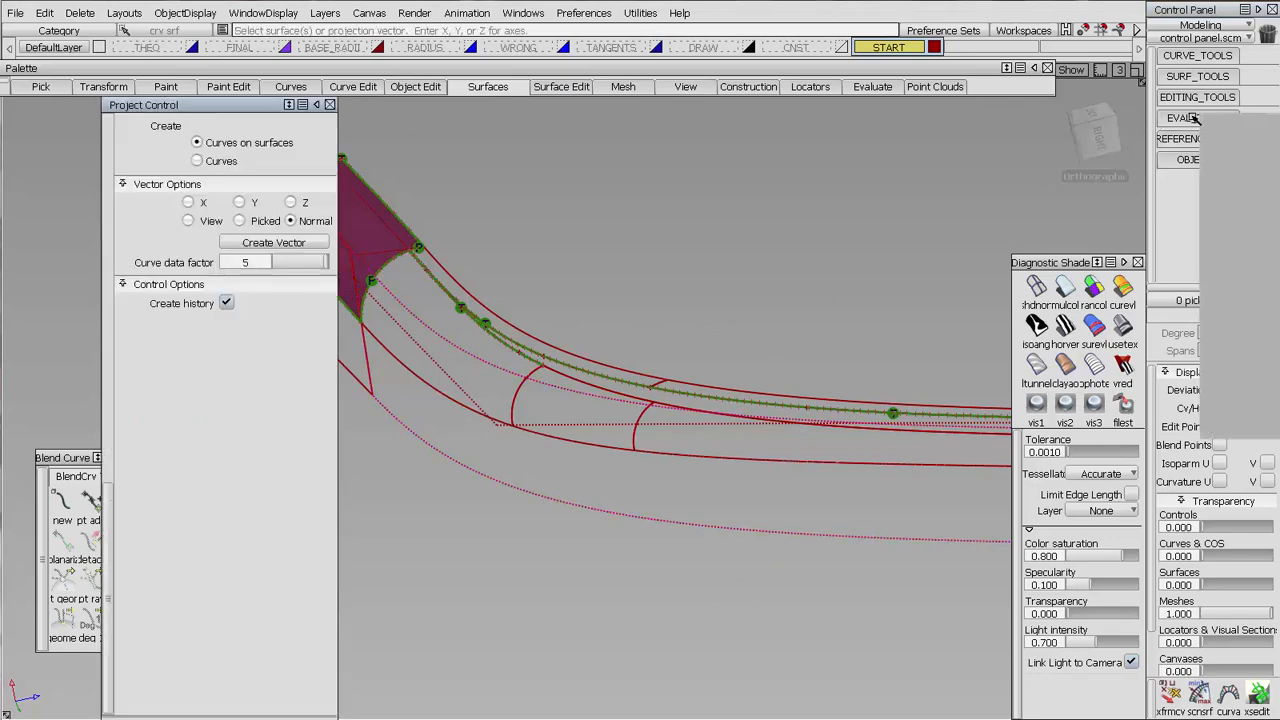
# Check tangent continuity at the magenta edge surface's end, along its long boundaries and along the adjoining fillet edges
pyautogui.click(1212, 142)
pyautogui.click(1165, 120)
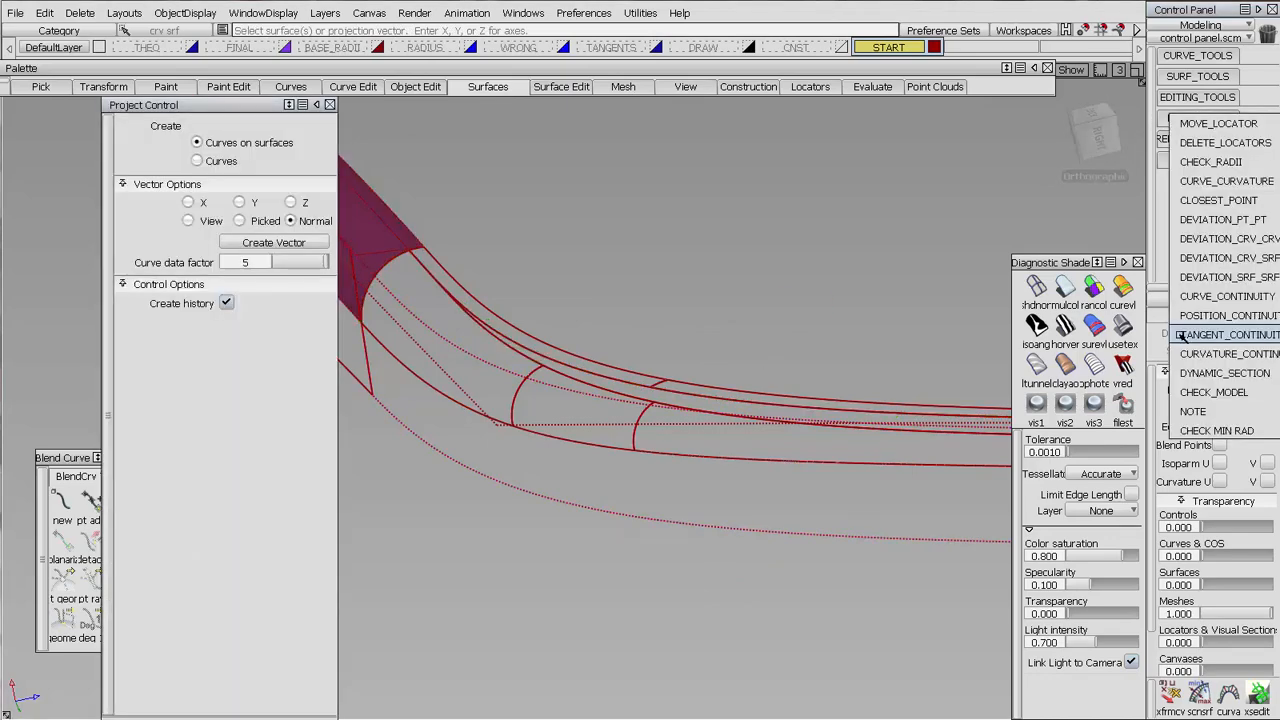
pyautogui.click(1182, 337)
pyautogui.keyDown('alt'); pyautogui.keyDown('shift'); pyautogui.moveTo(427, 242); pyautogui.dragTo(603, 331, button='middle'); pyautogui.keyUp('shift'); pyautogui.keyUp('alt')
pyautogui.keyDown('alt'); pyautogui.keyDown('shift'); pyautogui.moveTo(603, 331); pyautogui.dragTo(589, 251, button='right'); pyautogui.keyUp('shift'); pyautogui.keyUp('alt')
pyautogui.click(606, 251)
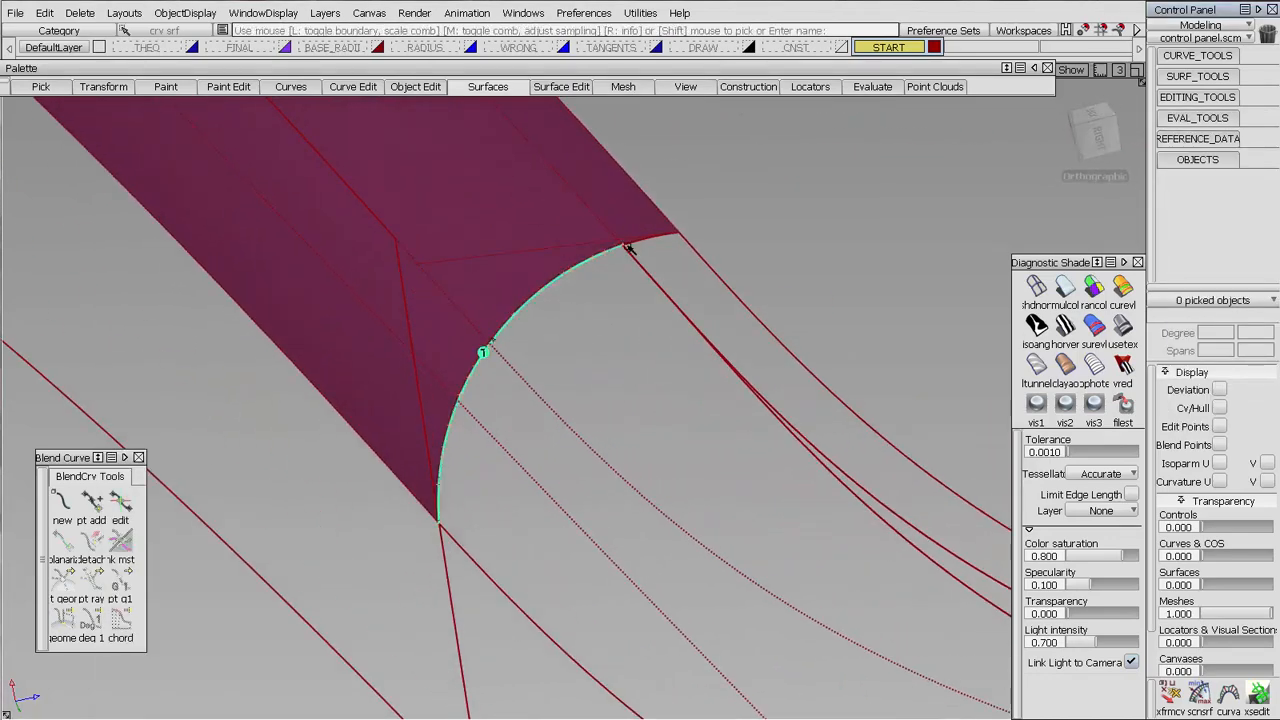
pyautogui.click(640, 241)
pyautogui.click(829, 459)
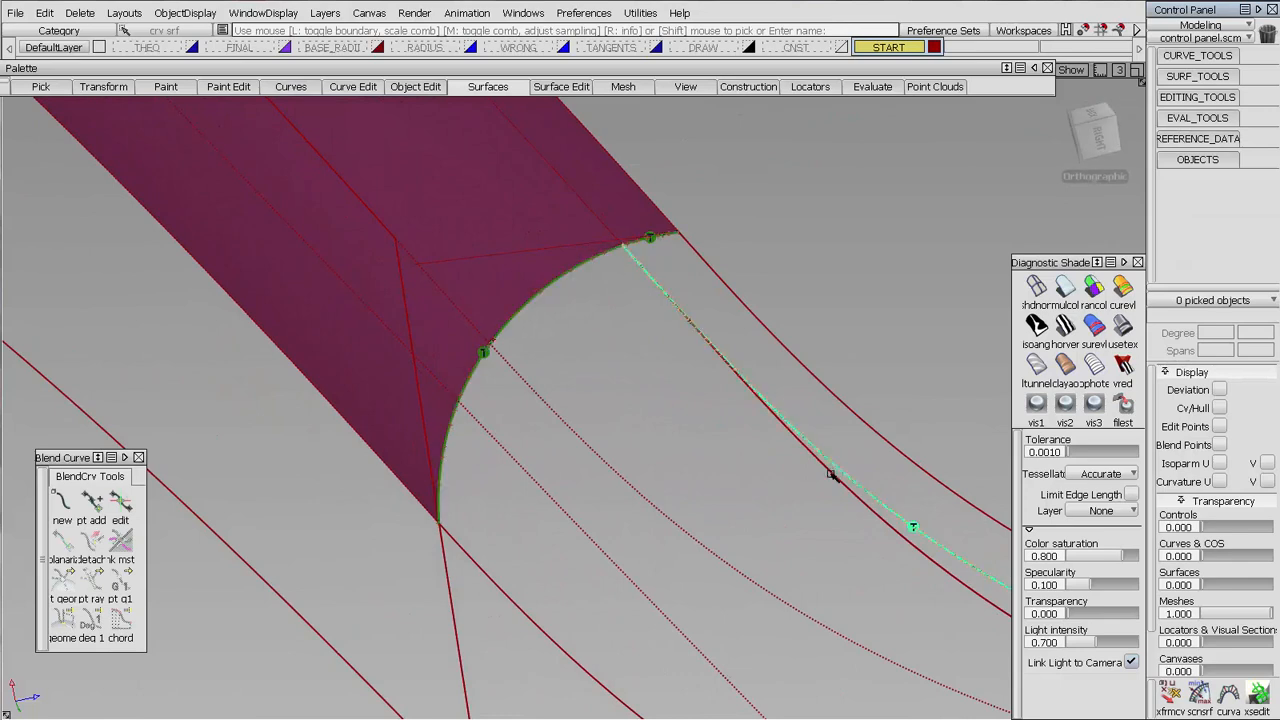
pyautogui.click(855, 418)
pyautogui.click(449, 527)
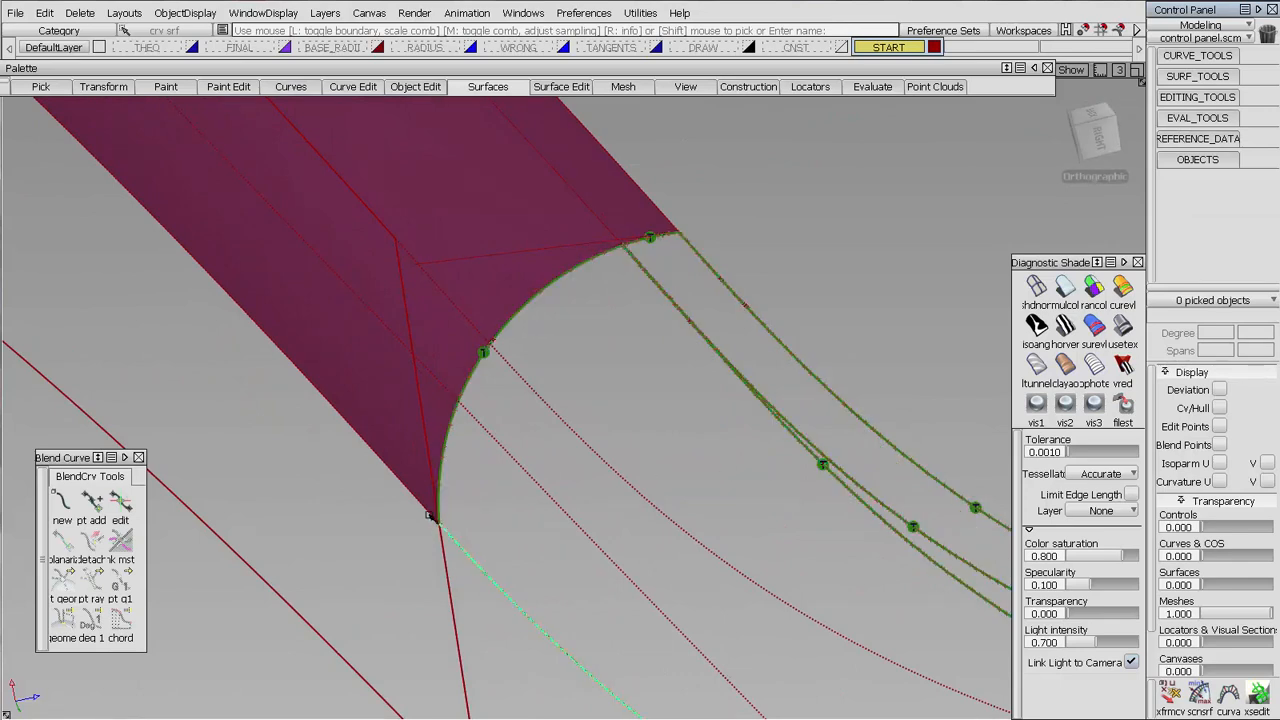
pyautogui.click(430, 511)
pyautogui.click(638, 187)
# Check tangent continuity across the joints between the corner fillet segments and along their remaining long edges
pyautogui.keyDown('alt'); pyautogui.keyDown('shift'); pyautogui.moveTo(800, 383); pyautogui.dragTo(650, 380, button='right'); pyautogui.keyUp('shift'); pyautogui.keyUp('alt')
pyautogui.keyDown('alt'); pyautogui.keyDown('shift'); pyautogui.moveTo(900, 520); pyautogui.dragTo(537, 329, button='middle'); pyautogui.keyUp('shift'); pyautogui.keyUp('alt')
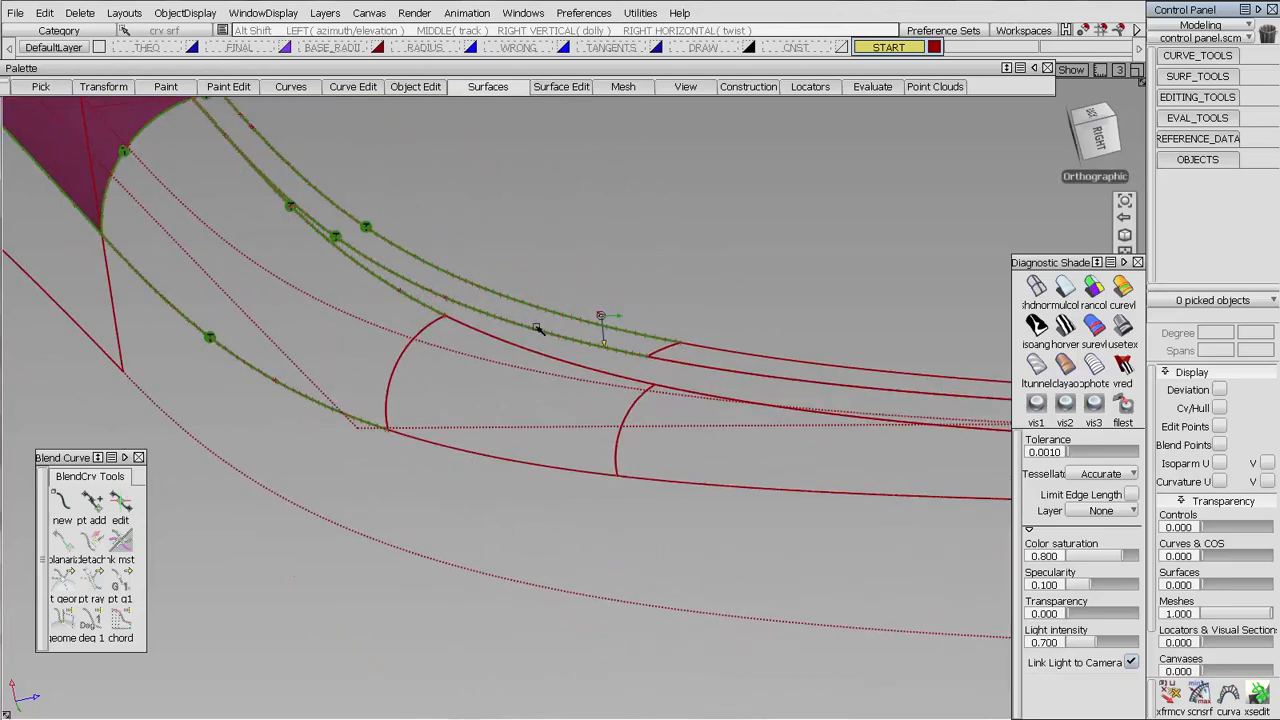
pyautogui.keyDown('alt'); pyautogui.keyDown('shift'); pyautogui.moveTo(537, 329); pyautogui.dragTo(457, 343); pyautogui.keyUp('shift'); pyautogui.keyUp('alt')
pyautogui.click(442, 327)
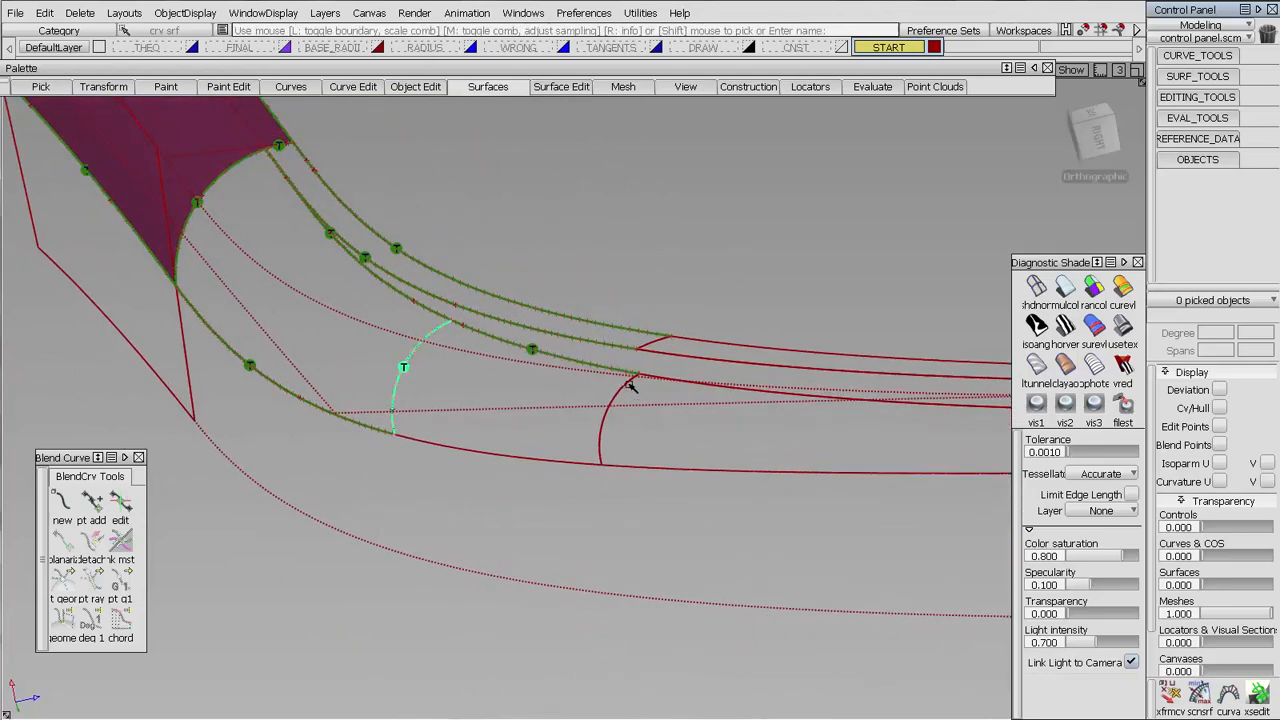
pyautogui.keyDown('alt'); pyautogui.keyDown('shift'); pyautogui.moveTo(714, 443); pyautogui.dragTo(422, 413, button='middle'); pyautogui.keyUp('shift'); pyautogui.keyUp('alt')
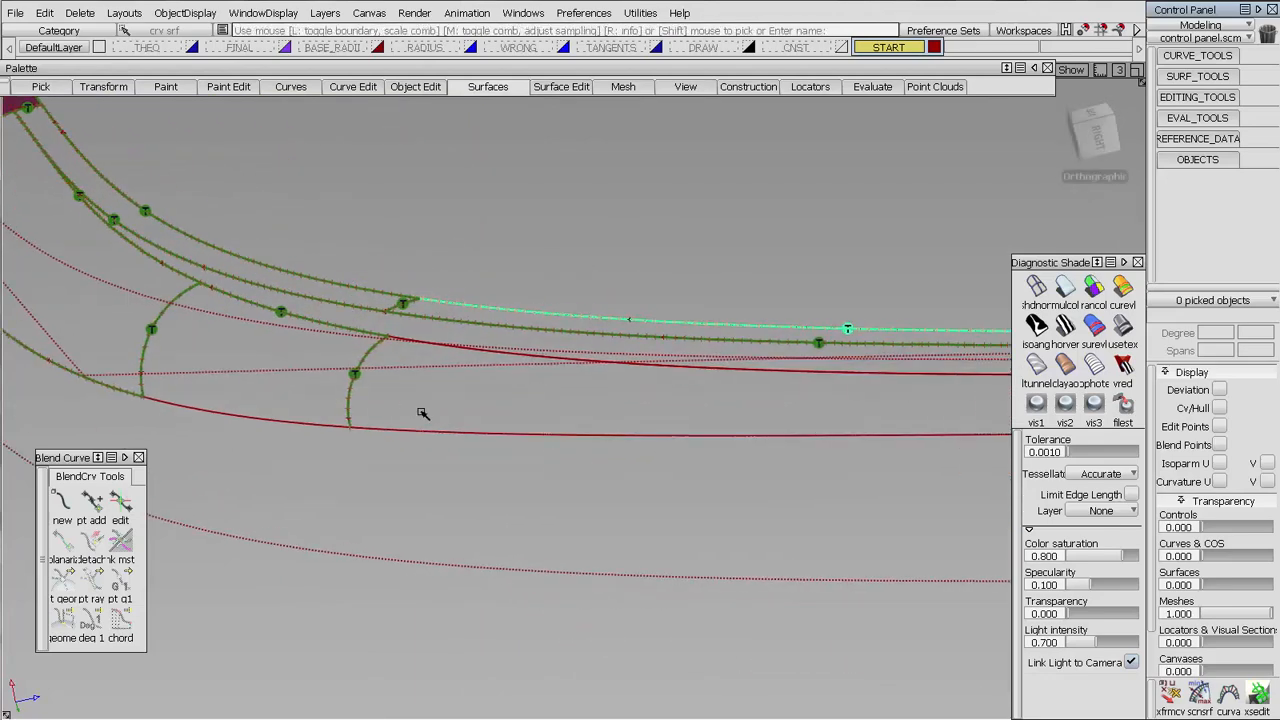
pyautogui.click(718, 431)
pyautogui.keyDown('alt'); pyautogui.keyDown('shift'); pyautogui.moveTo(718, 431); pyautogui.dragTo(587, 395, button='middle'); pyautogui.keyUp('shift'); pyautogui.keyUp('alt')
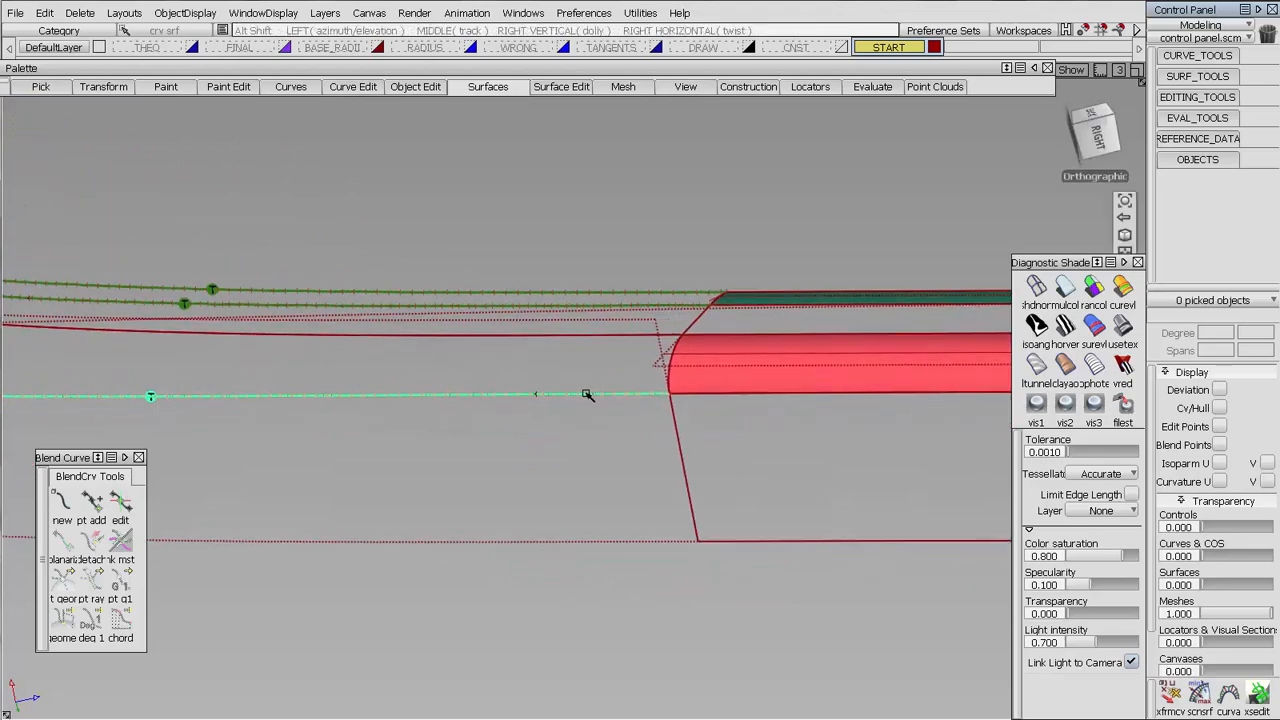
# Check tangent continuity at the ends and along the long boundaries of the green and red edge surfaces
pyautogui.keyDown('alt'); pyautogui.keyDown('shift'); pyautogui.moveTo(757, 380); pyautogui.dragTo(729, 283); pyautogui.keyUp('shift'); pyautogui.keyUp('alt')
pyautogui.keyDown('alt'); pyautogui.keyDown('shift'); pyautogui.moveTo(729, 283); pyautogui.dragTo(776, 329, button='right'); pyautogui.keyUp('shift'); pyautogui.keyUp('alt')
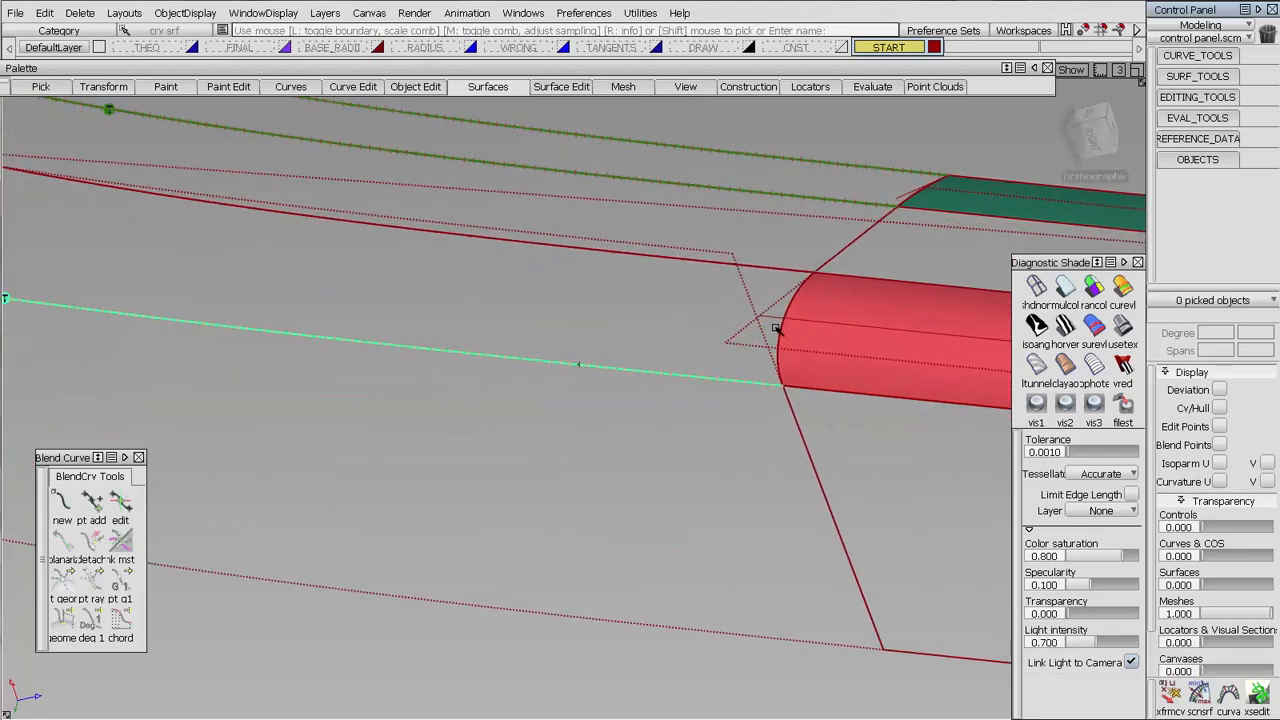
pyautogui.keyDown('alt'); pyautogui.keyDown('shift'); pyautogui.moveTo(781, 333); pyautogui.dragTo(633, 400); pyautogui.keyUp('shift'); pyautogui.keyUp('alt')
pyautogui.click(611, 398)
pyautogui.click(780, 336)
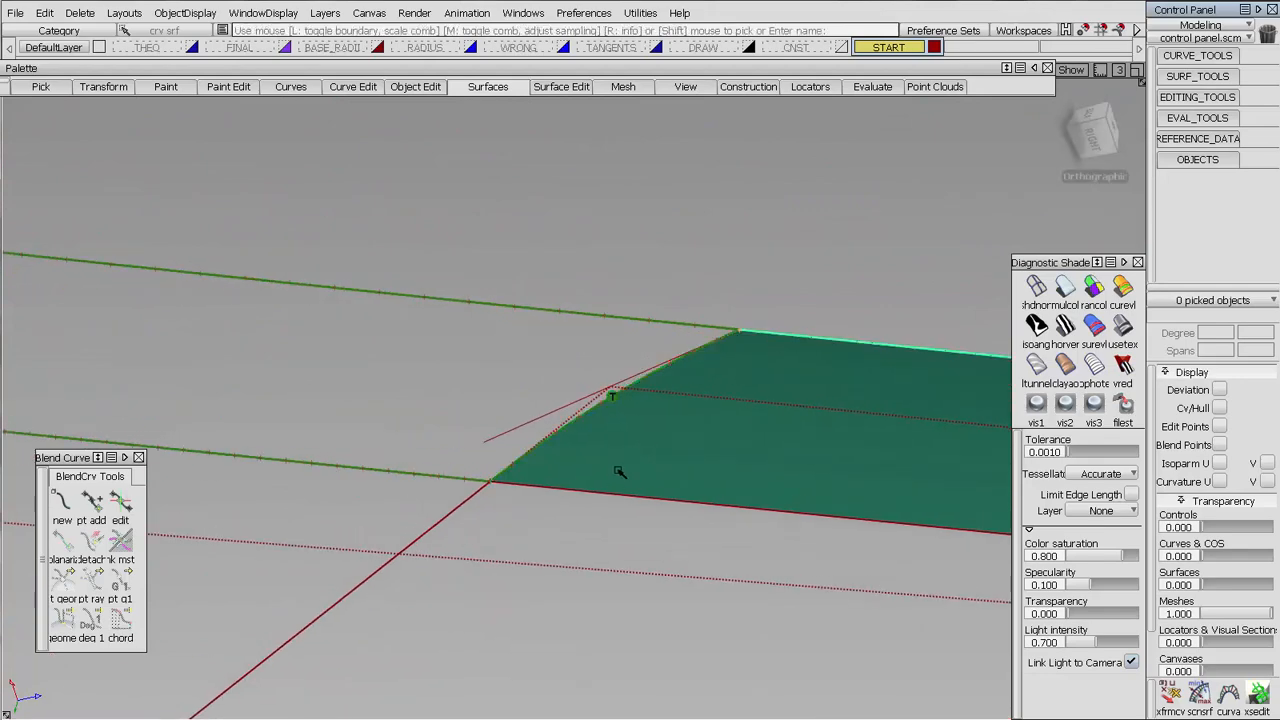
pyautogui.click(605, 495)
pyautogui.keyDown('alt'); pyautogui.keyDown('shift'); pyautogui.moveTo(605, 495); pyautogui.dragTo(450, 538, button='right'); pyautogui.keyUp('shift'); pyautogui.keyUp('alt')
pyautogui.keyDown('alt'); pyautogui.keyDown('shift'); pyautogui.moveTo(450, 538); pyautogui.dragTo(672, 492, button='middle'); pyautogui.keyUp('shift'); pyautogui.keyUp('alt')
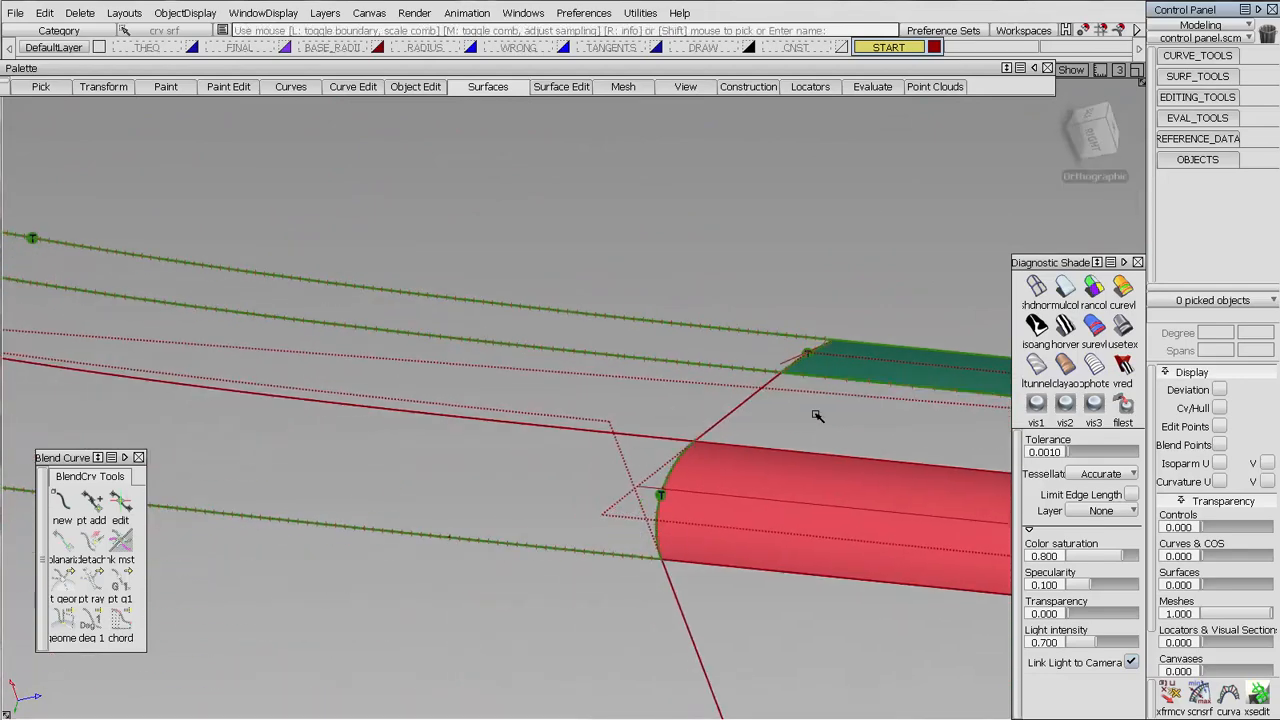
pyautogui.keyDown('ctrl'); pyautogui.keyDown('shift'); pyautogui.moveTo(816, 414); pyautogui.dragTo(703, 407); pyautogui.keyUp('shift'); pyautogui.keyUp('ctrl')
pyautogui.click(703, 407)
# Trim the large top surface along the corner blend's inner edge, keeping the region inside the blend
pyautogui.keyDown('alt'); pyautogui.keyDown('shift'); pyautogui.moveTo(683, 320); pyautogui.dragTo(570, 610, button='right'); pyautogui.keyUp('shift'); pyautogui.keyUp('alt')
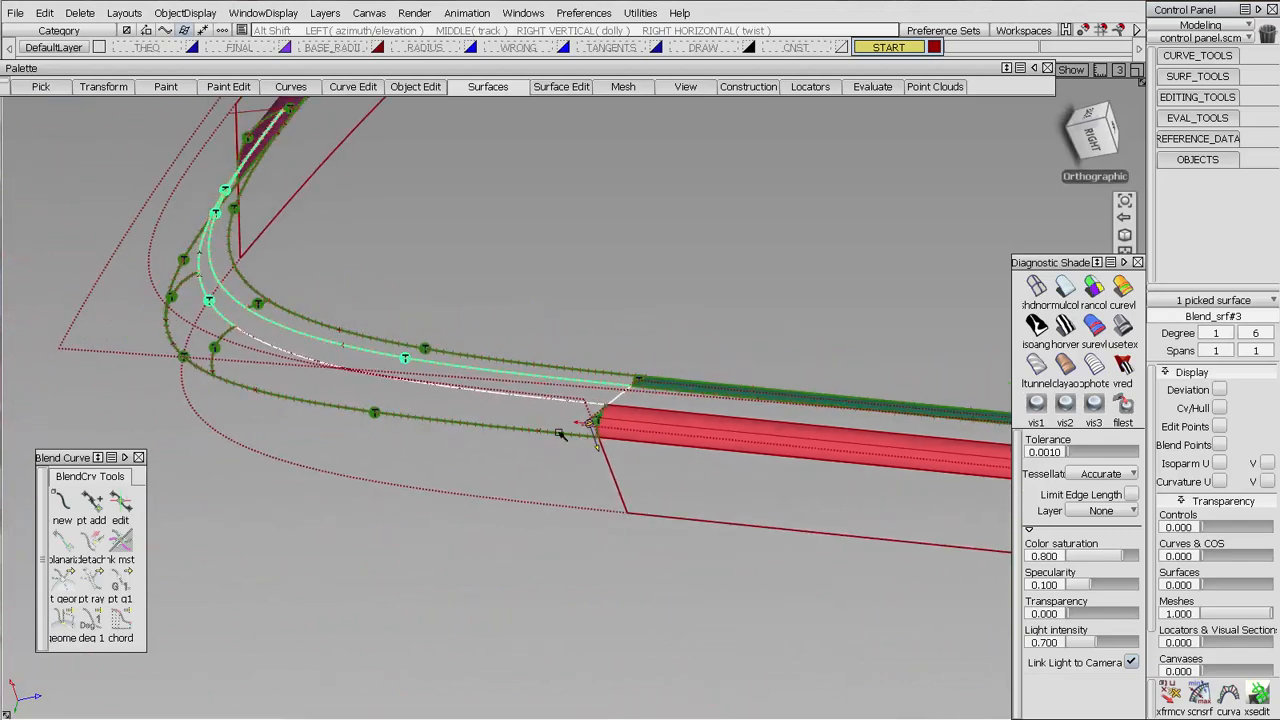
pyautogui.click(517, 393)
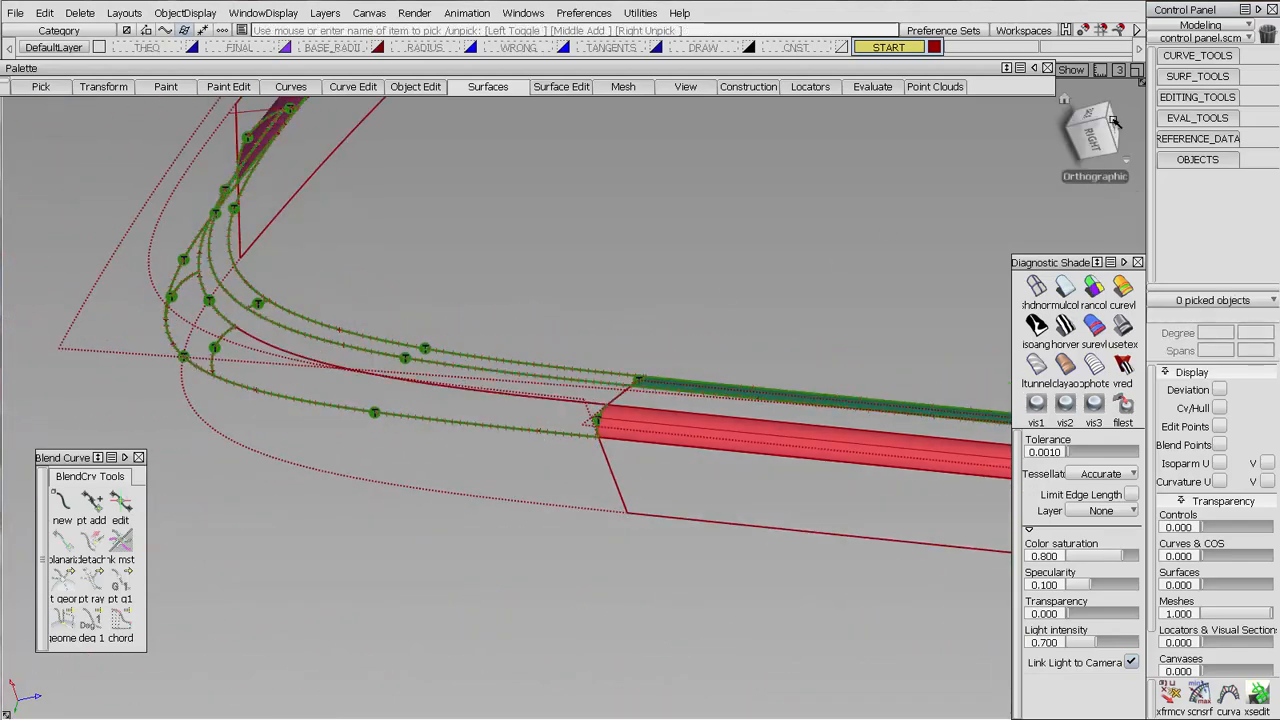
pyautogui.click(1193, 99)
pyautogui.click(1222, 104)
pyautogui.click(642, 378)
pyautogui.click(646, 376)
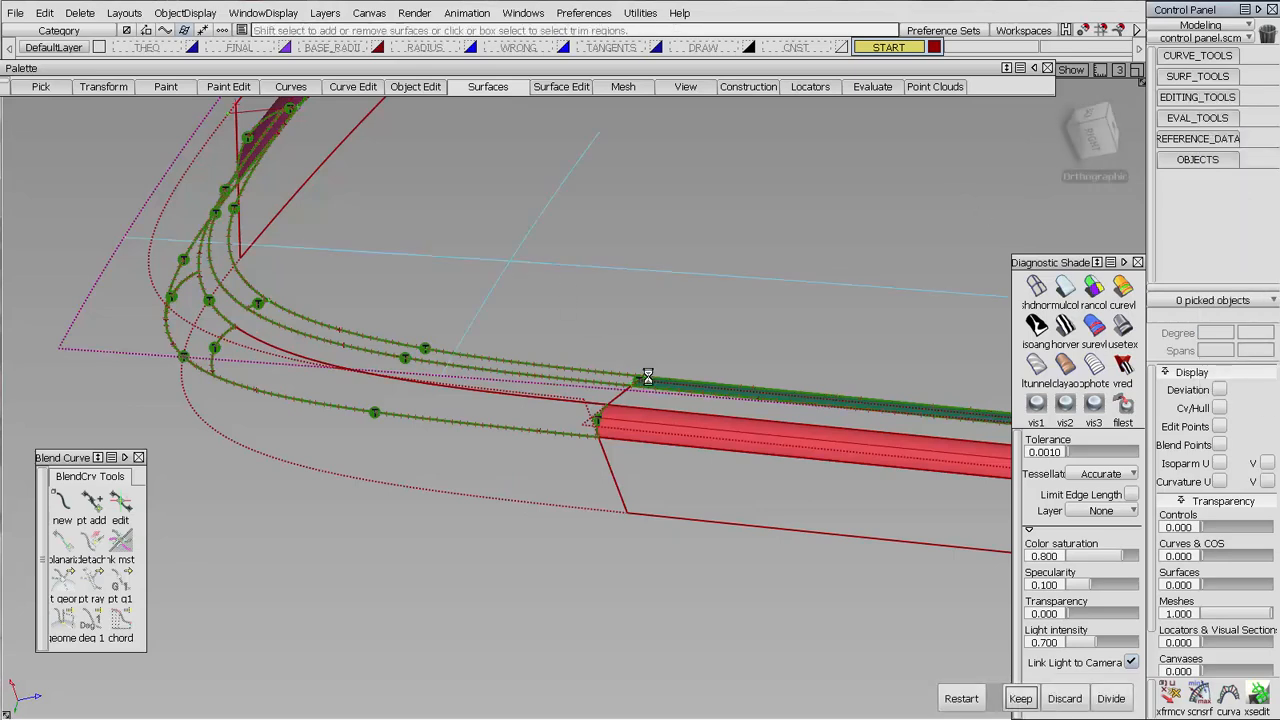
pyautogui.press('space')
# Trim the outer side surface around the corner along the fillets' lower edge, keeping the region below
pyautogui.click(658, 405)
pyautogui.click(526, 451)
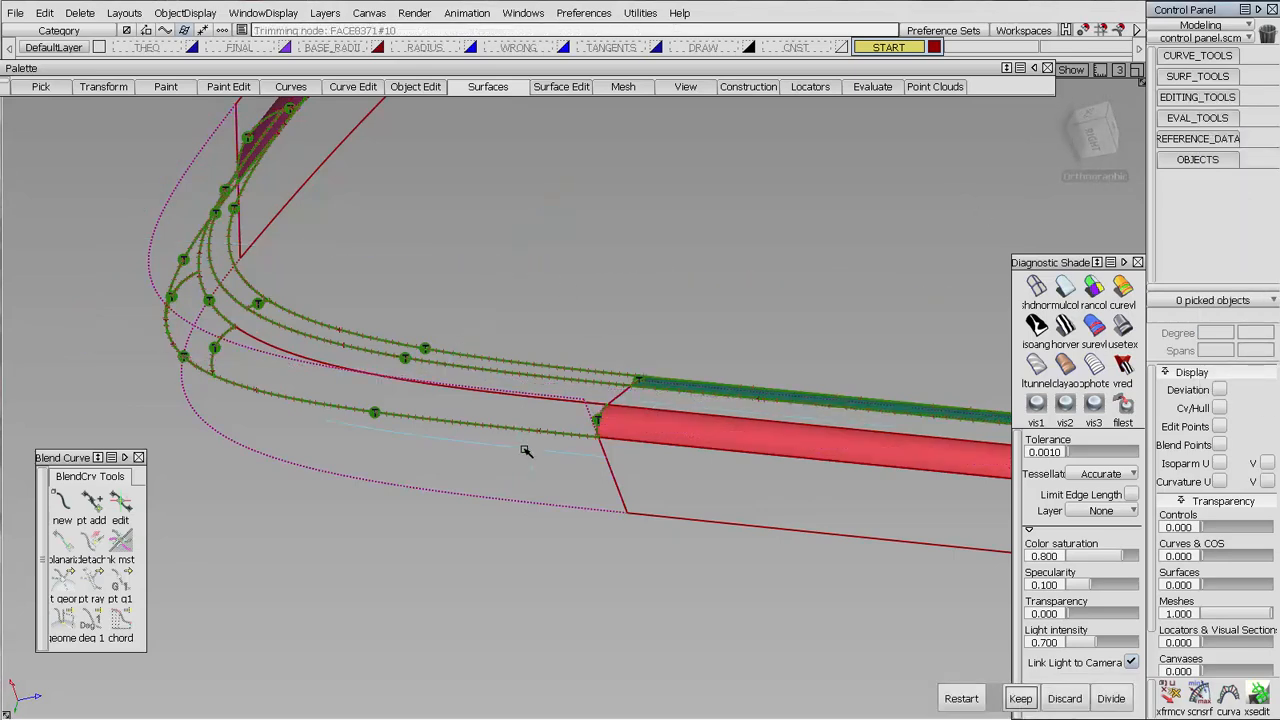
pyautogui.press('space')
# Shade all surfaces in random colors and delete the continuity-check locators
pyautogui.click(1096, 290)
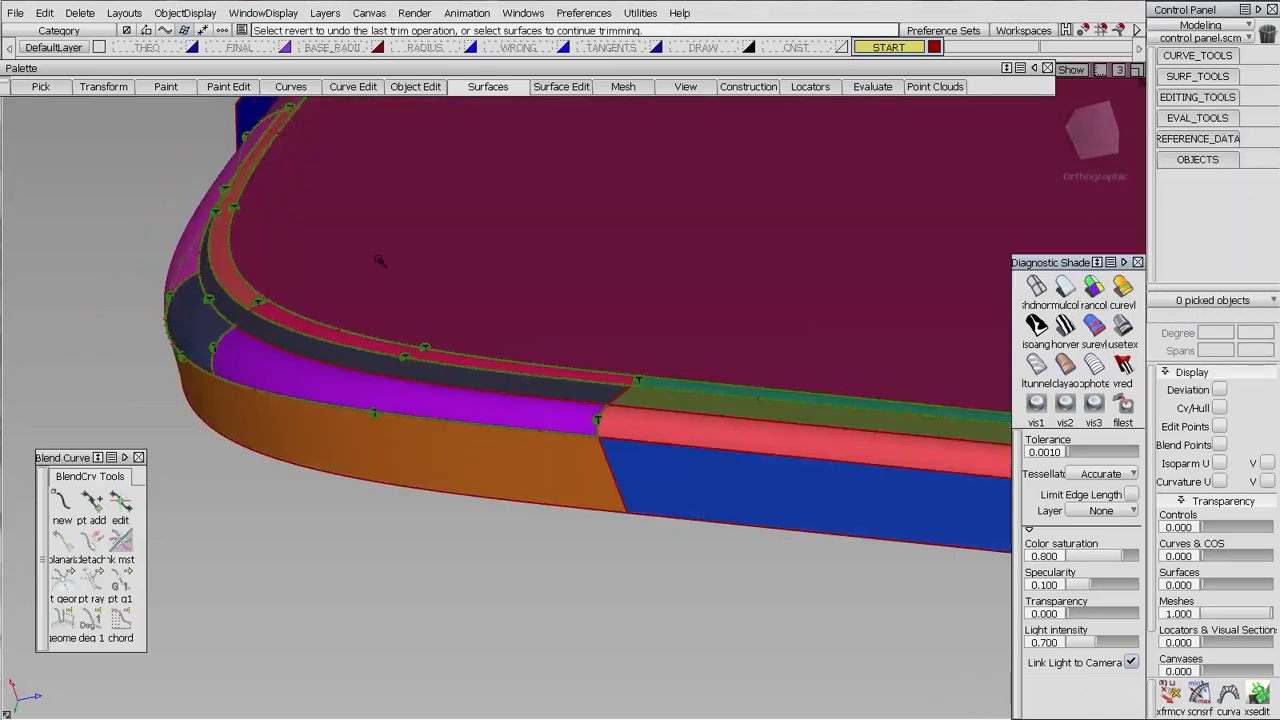
pyautogui.moveTo(380, 260)
pyautogui.keyDown('alt'); pyautogui.keyDown('shift'); pyautogui.mouseDown()
pyautogui.moveTo(300, 249)
pyautogui.moveTo(150, 155)
pyautogui.mouseUp(); pyautogui.keyUp('shift'); pyautogui.keyUp('alt')
pyautogui.keyDown('alt'); pyautogui.keyDown('shift'); pyautogui.moveTo(150, 155); pyautogui.dragTo(399, 124, button='middle'); pyautogui.keyUp('shift'); pyautogui.keyUp('alt')
pyautogui.click(71, 11)
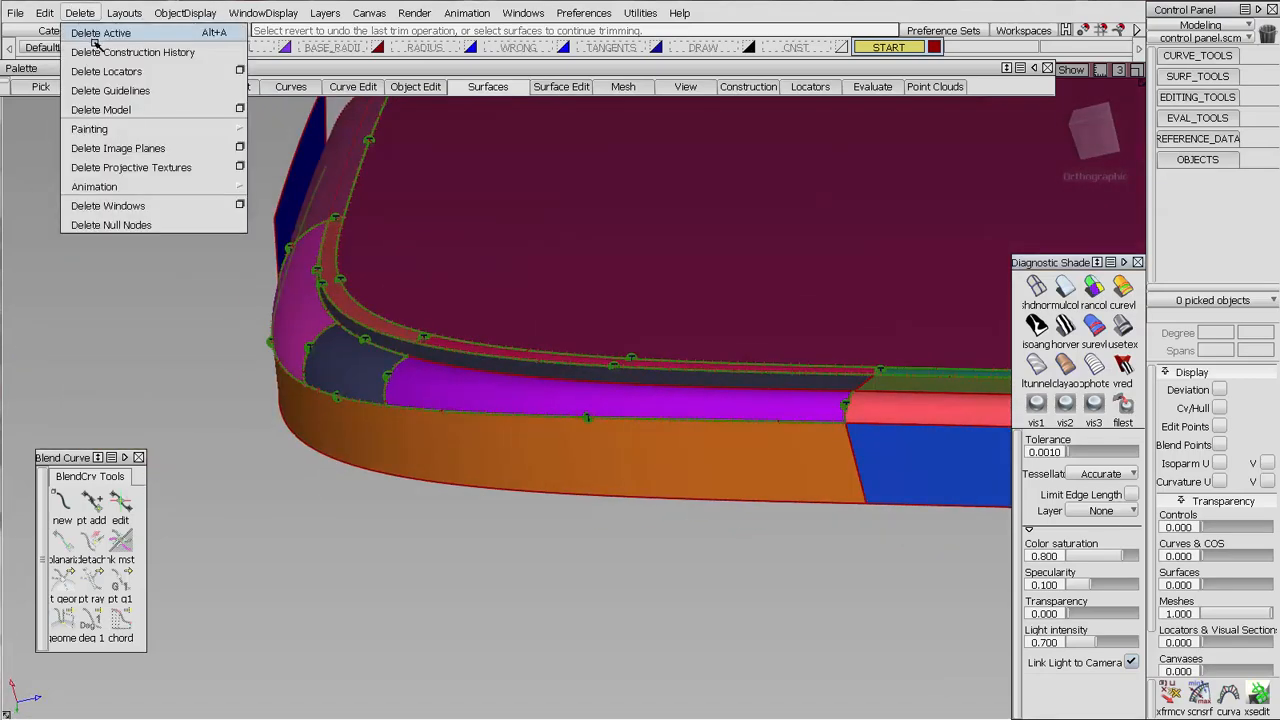
pyautogui.click(104, 70)
# Trim the dark blue side surface along the edge fillet's lower boundary, keeping the lower region
pyautogui.keyDown('alt'); pyautogui.keyDown('shift'); pyautogui.moveTo(311, 365); pyautogui.dragTo(357, 374); pyautogui.keyUp('shift'); pyautogui.keyUp('alt')
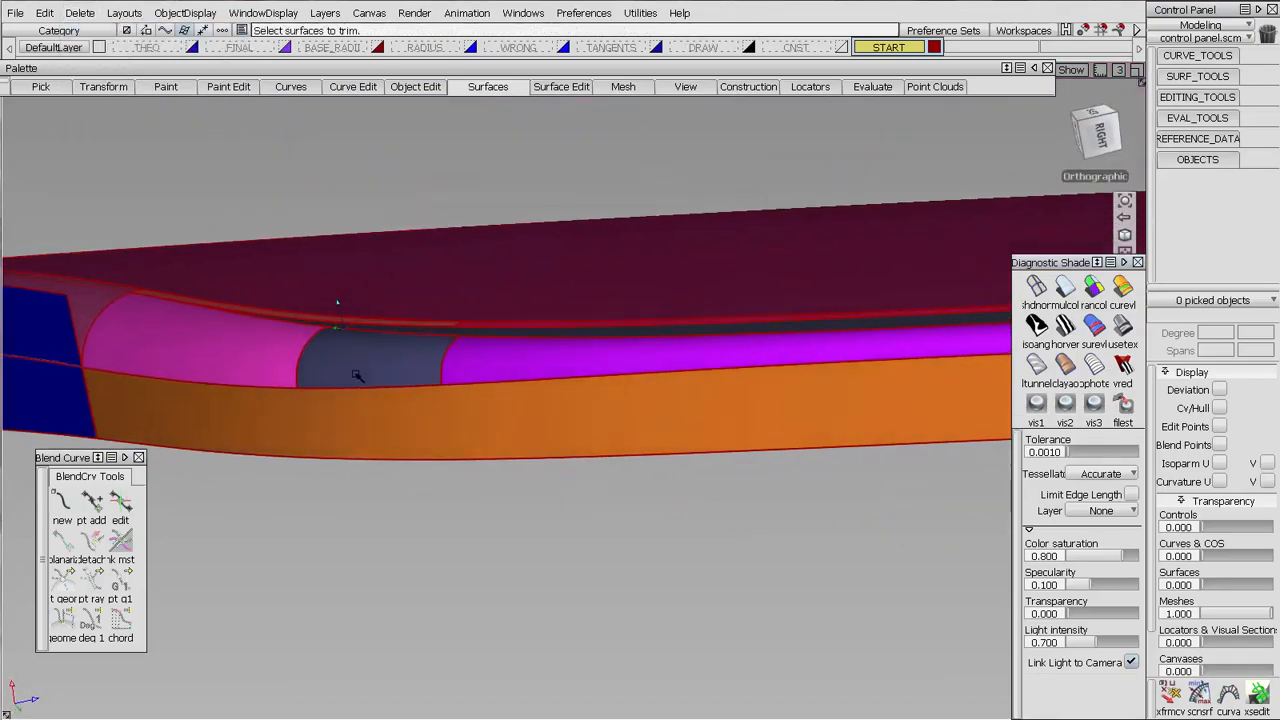
pyautogui.keyDown('alt'); pyautogui.keyDown('shift'); pyautogui.moveTo(357, 374); pyautogui.dragTo(434, 360, button='right'); pyautogui.keyUp('shift'); pyautogui.keyUp('alt')
pyautogui.keyDown('alt'); pyautogui.keyDown('shift'); pyautogui.moveTo(434, 360); pyautogui.dragTo(668, 317, button='middle'); pyautogui.keyUp('shift'); pyautogui.keyUp('alt')
pyautogui.click(1166, 97)
pyautogui.click(1186, 102)
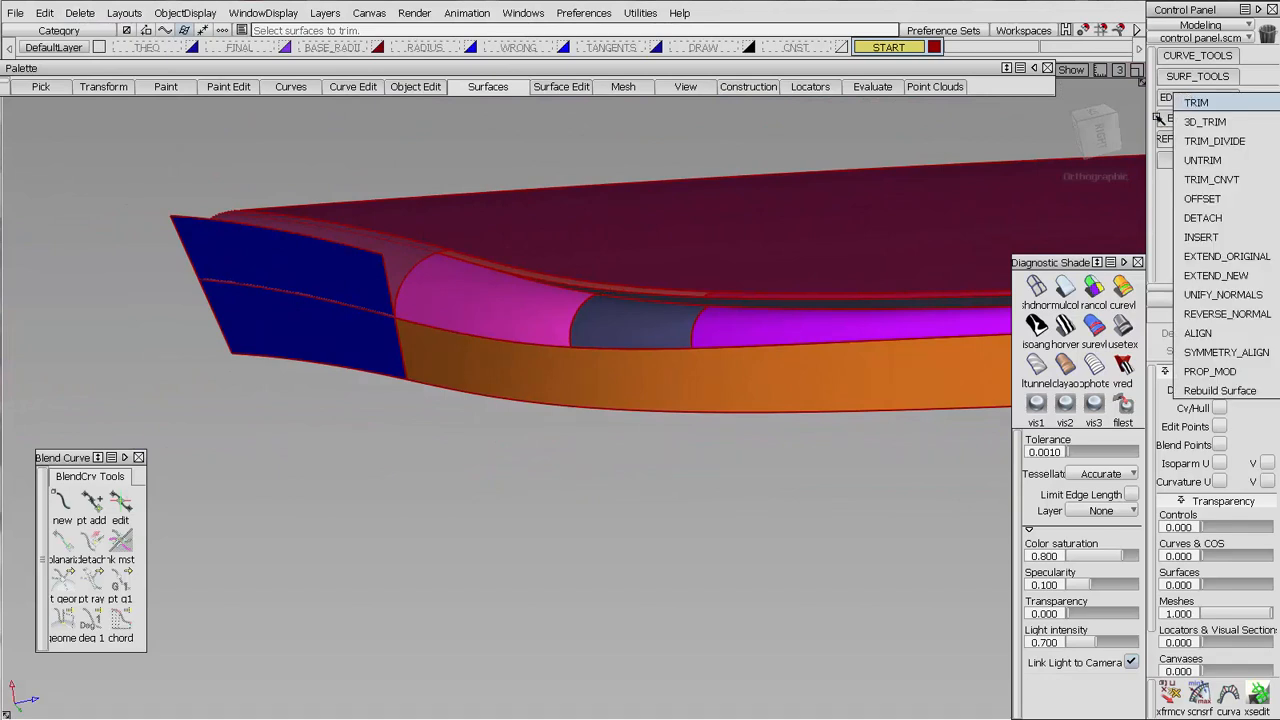
pyautogui.click(329, 314)
pyautogui.click(329, 314)
pyautogui.press('space')
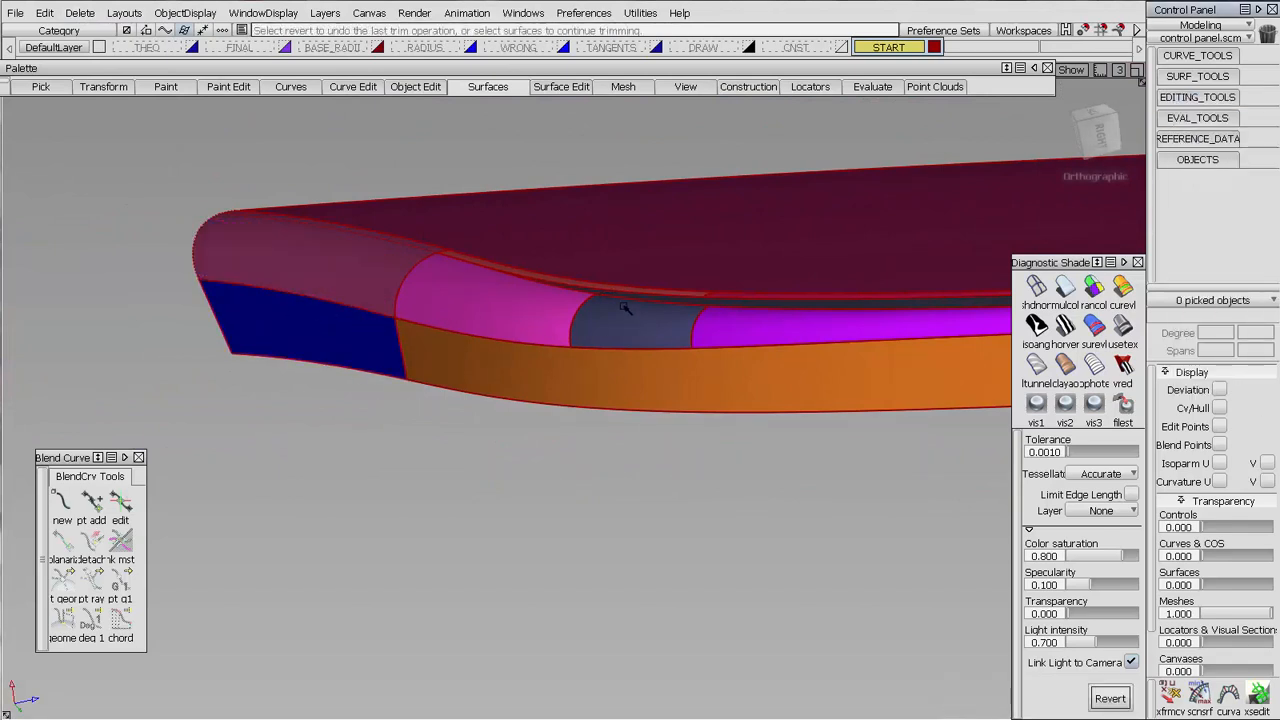
# Display the control vertices and hull of the narrow dark blend surface above the corner fillets to examine its layout
pyautogui.keyDown('alt'); pyautogui.keyDown('shift'); pyautogui.moveTo(625, 308); pyautogui.dragTo(520, 334); pyautogui.keyUp('shift'); pyautogui.keyUp('alt')
pyautogui.keyDown('alt'); pyautogui.keyDown('shift'); pyautogui.moveTo(520, 334); pyautogui.dragTo(296, 338, button='middle'); pyautogui.keyUp('shift'); pyautogui.keyUp('alt')
pyautogui.click(670, 361)
pyautogui.click(675, 356)
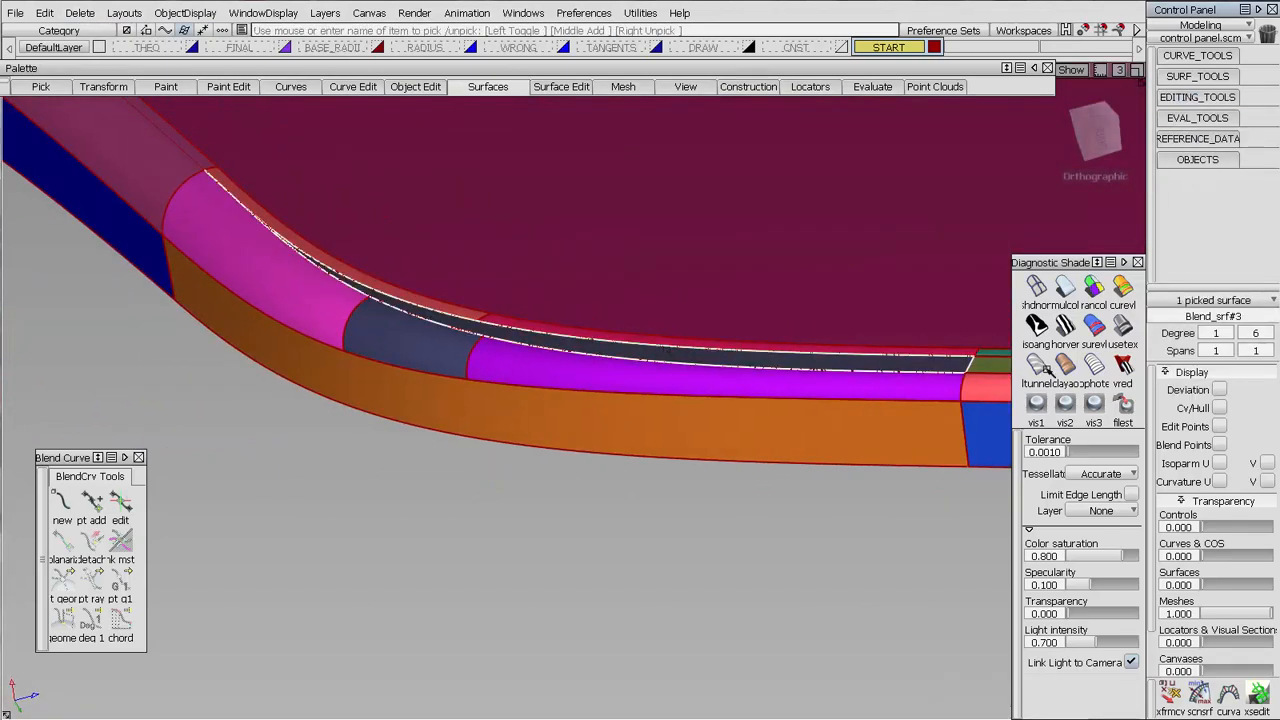
pyautogui.click(1220, 408)
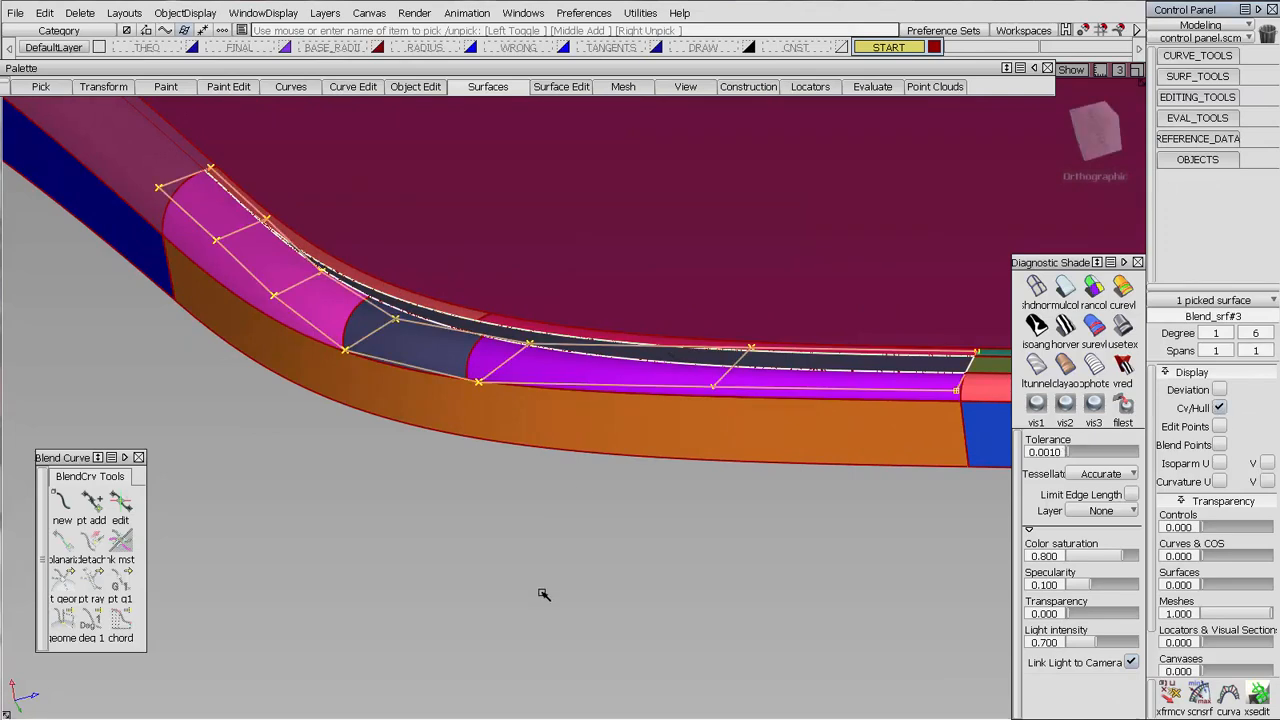
pyautogui.click(537, 426)
# Apply the Showroom reflection shading, hide the model lines and examine the highlights around the corner from several angles
pyautogui.click(1122, 326)
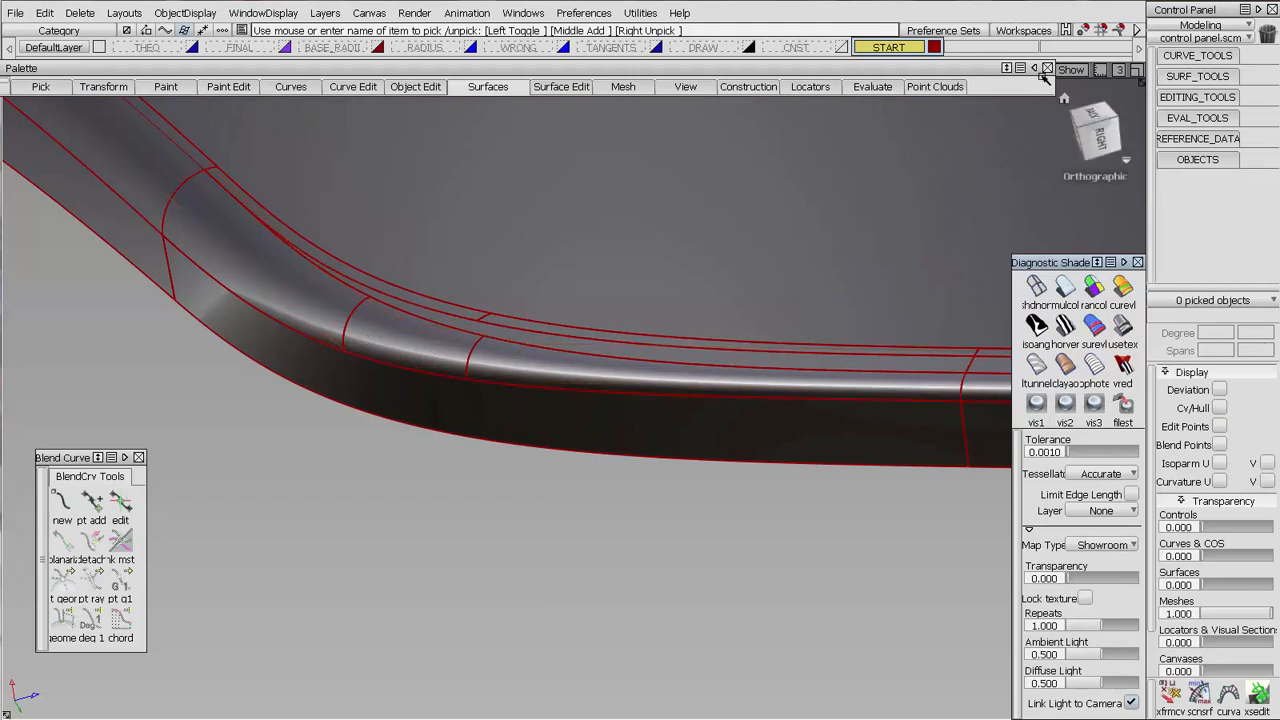
pyautogui.click(1071, 69)
pyautogui.click(1057, 126)
pyautogui.moveTo(766, 335)
pyautogui.keyDown('alt'); pyautogui.keyDown('shift'); pyautogui.mouseDown()
pyautogui.moveTo(886, 457)
pyautogui.moveTo(709, 446)
pyautogui.mouseUp(); pyautogui.keyUp('shift'); pyautogui.keyUp('alt')
pyautogui.keyDown('alt'); pyautogui.keyDown('shift'); pyautogui.moveTo(709, 446); pyautogui.dragTo(722, 419, button='middle'); pyautogui.keyUp('shift'); pyautogui.keyUp('alt')
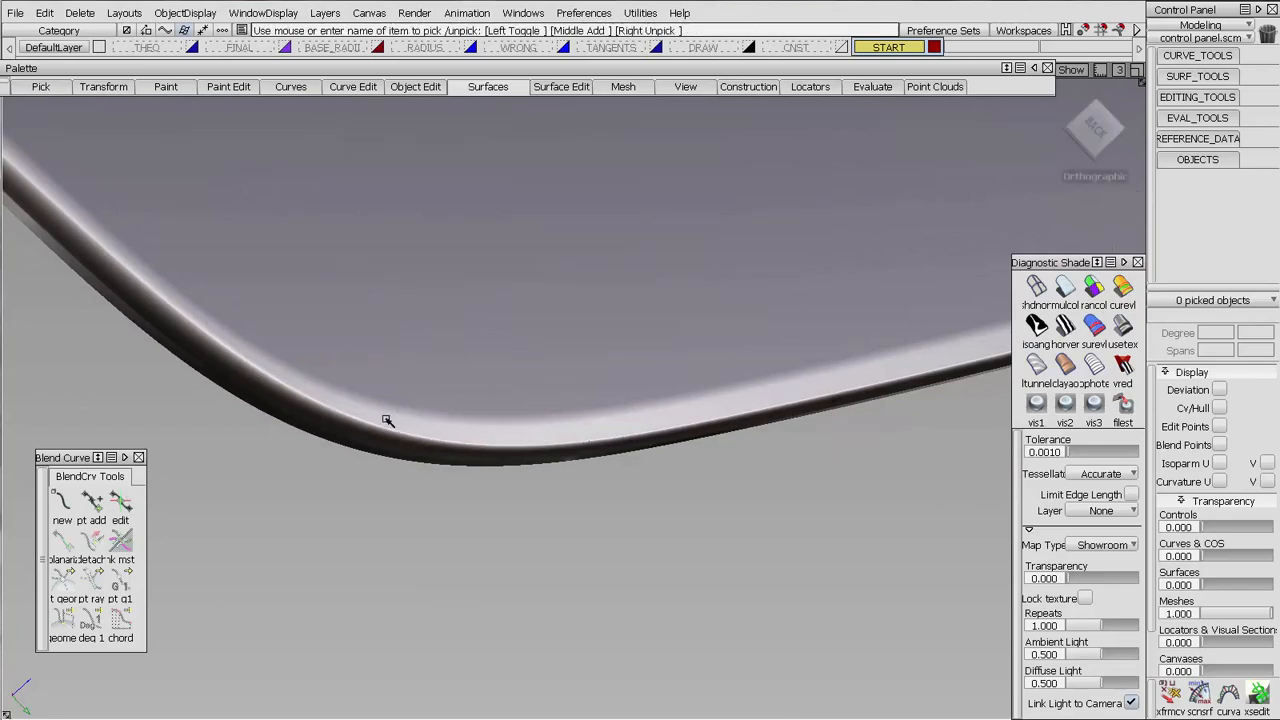
pyautogui.moveTo(456, 468)
pyautogui.keyDown('alt'); pyautogui.keyDown('shift'); pyautogui.mouseDown()
pyautogui.moveTo(514, 412)
pyautogui.moveTo(600, 480)
pyautogui.moveTo(826, 586)
pyautogui.moveTo(948, 599)
pyautogui.moveTo(629, 400)
pyautogui.moveTo(468, 370)
pyautogui.moveTo(474, 263)
pyautogui.moveTo(651, 391)
pyautogui.moveTo(808, 457)
pyautogui.moveTo(646, 557)
pyautogui.moveTo(597, 366)
pyautogui.moveTo(569, 487)
pyautogui.moveTo(657, 466)
pyautogui.moveTo(680, 434)
pyautogui.moveTo(689, 491)
pyautogui.moveTo(735, 442)
pyautogui.moveTo(689, 437)
pyautogui.mouseUp(); pyautogui.keyUp('shift'); pyautogui.keyUp('alt')
pyautogui.keyDown('alt'); pyautogui.keyDown('shift'); pyautogui.moveTo(715, 457); pyautogui.dragTo(717, 423, button='middle'); pyautogui.keyUp('shift'); pyautogui.keyUp('alt')
pyautogui.keyDown('alt'); pyautogui.keyDown('shift'); pyautogui.moveTo(717, 423); pyautogui.dragTo(758, 423, button='right'); pyautogui.keyUp('shift'); pyautogui.keyUp('alt')
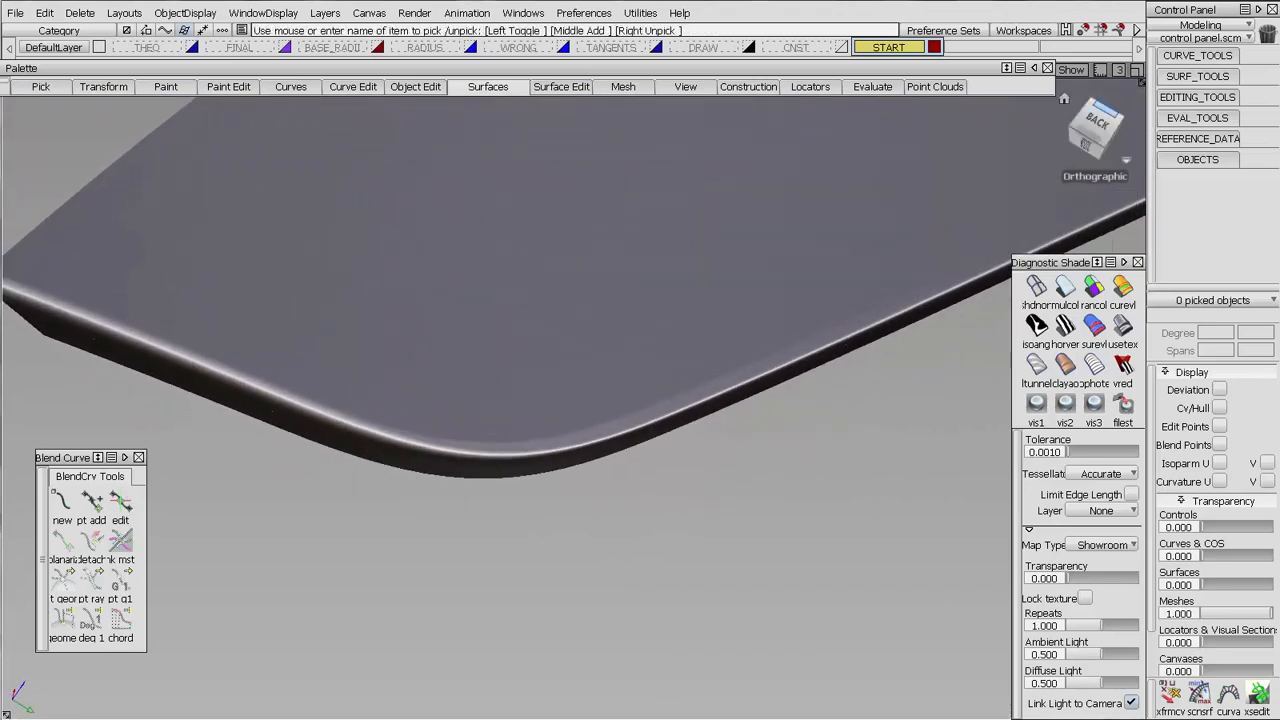
# Show the model lines again and compare the surface boundaries with the reflections at the corner
pyautogui.click(1072, 70)
pyautogui.click(1026, 126)
pyautogui.keyDown('alt'); pyautogui.keyDown('shift'); pyautogui.moveTo(690, 402); pyautogui.dragTo(788, 340); pyautogui.keyUp('shift'); pyautogui.keyUp('alt')
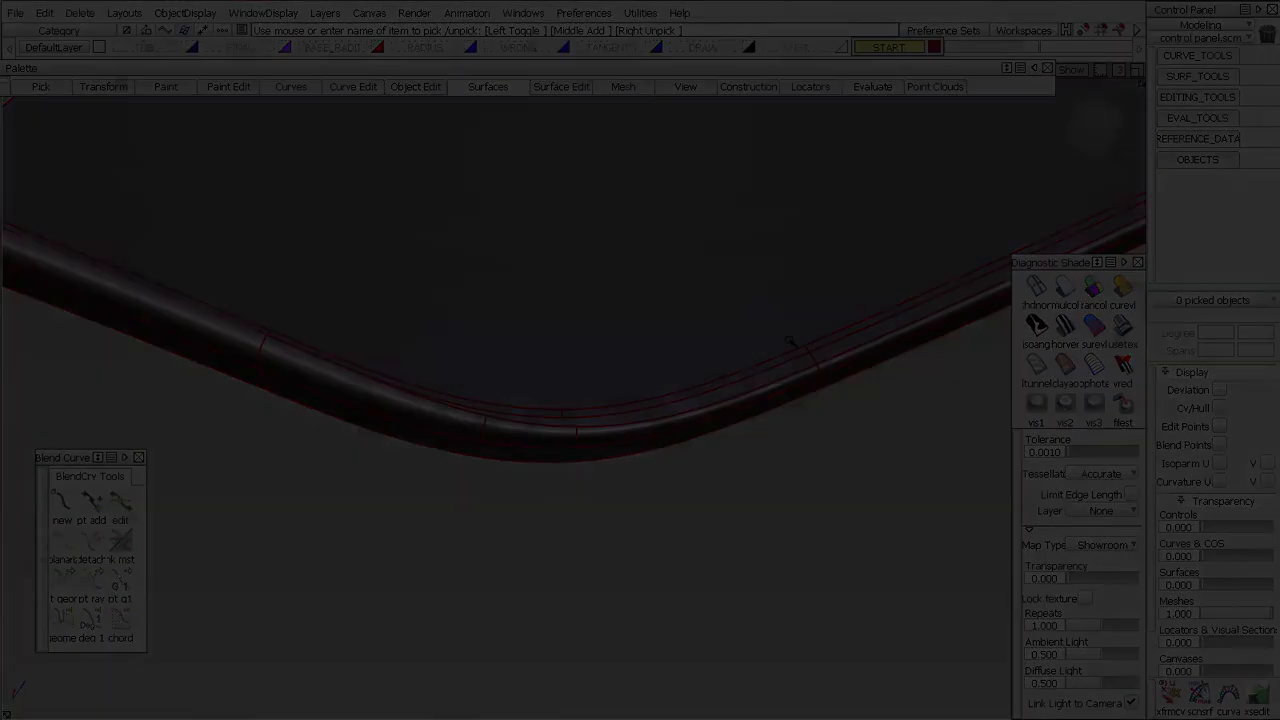